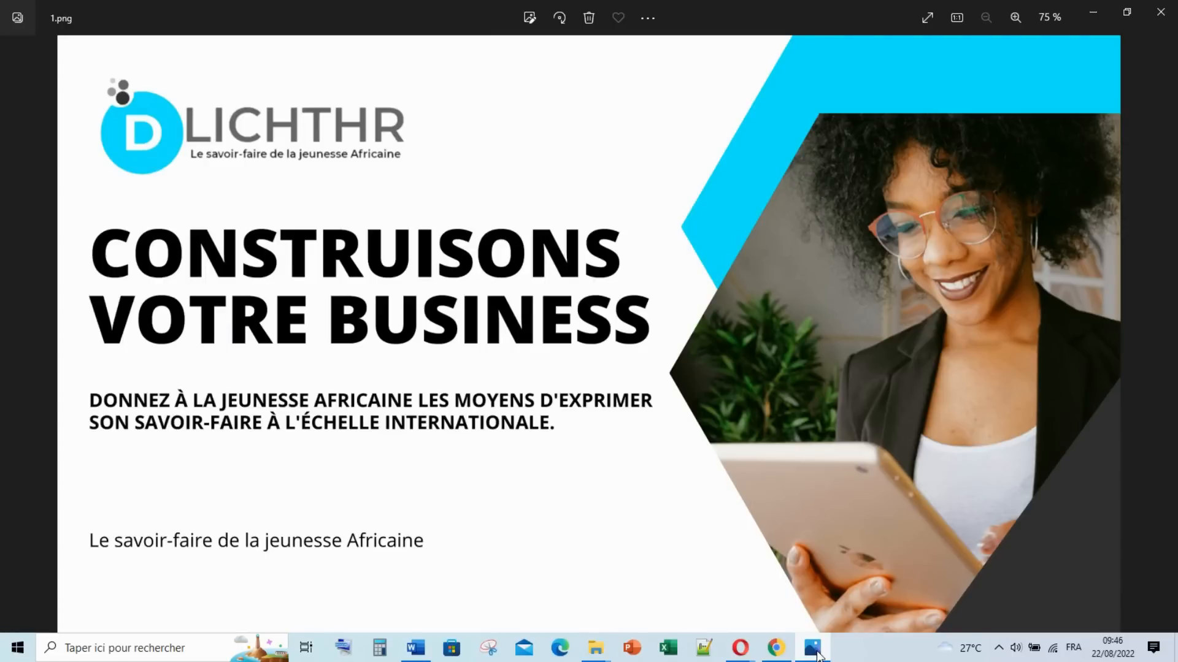
# Step: Minimize the Photos viewer showing the DLICHTHR reference flyer to reveal the Canva editor
pyautogui.click(813, 648)
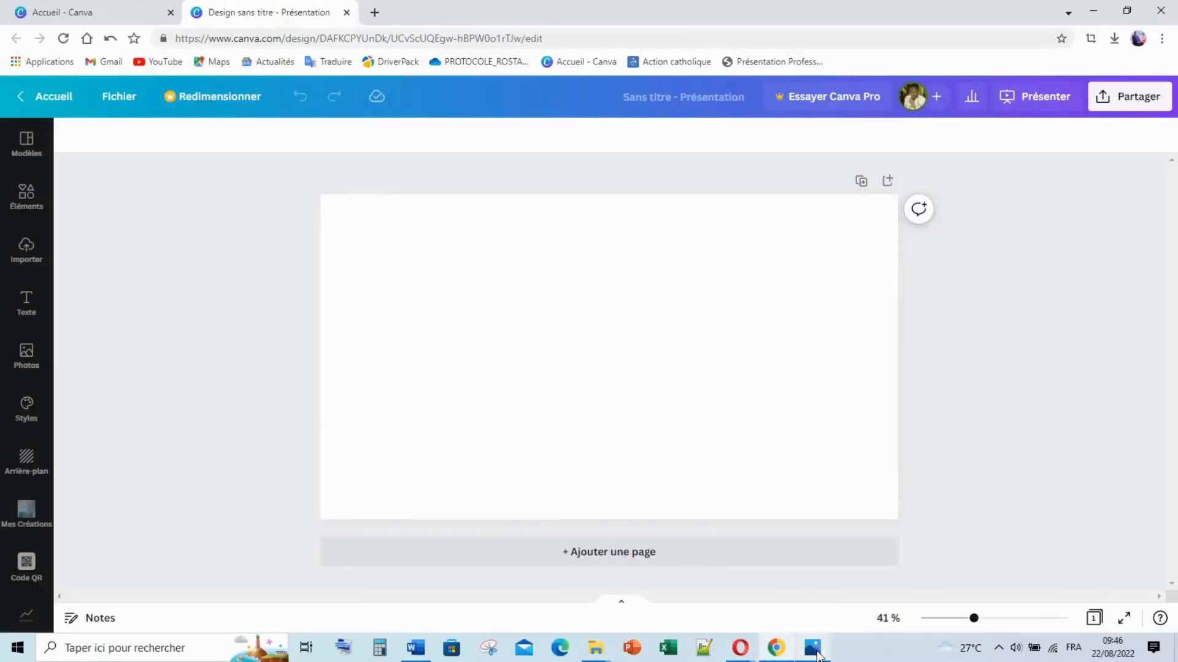
# Step: Add the DLICHTHR logo from the LOGOS uploads folder to the slide
pyautogui.click(652, 374)
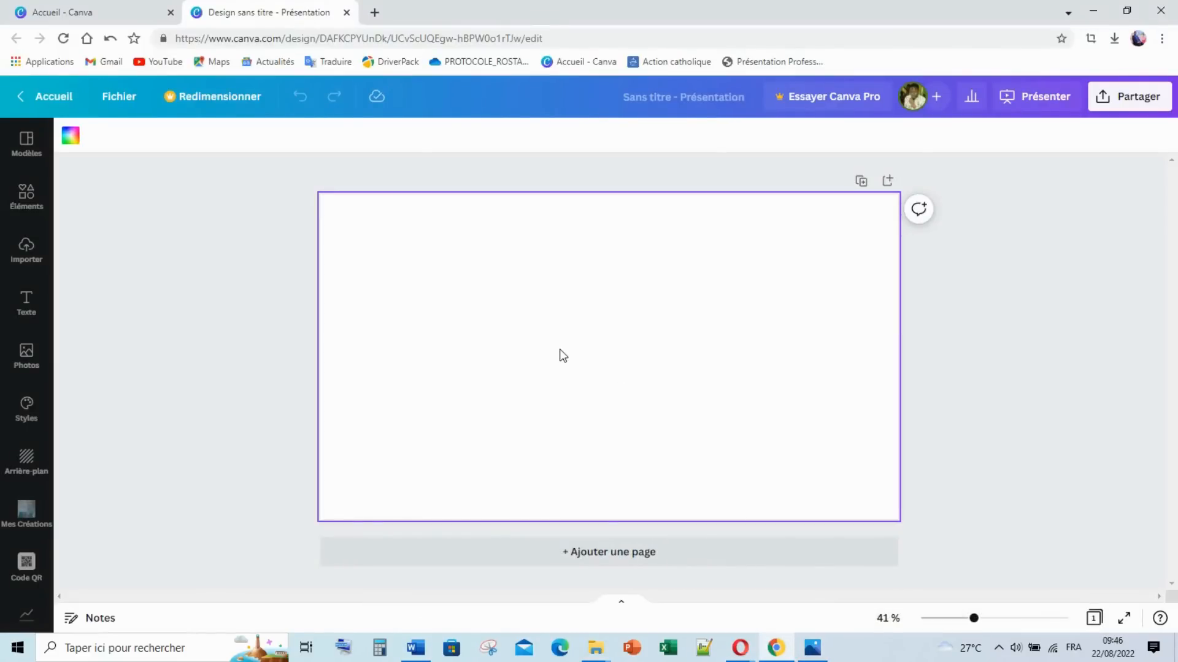
pyautogui.click(39, 207)
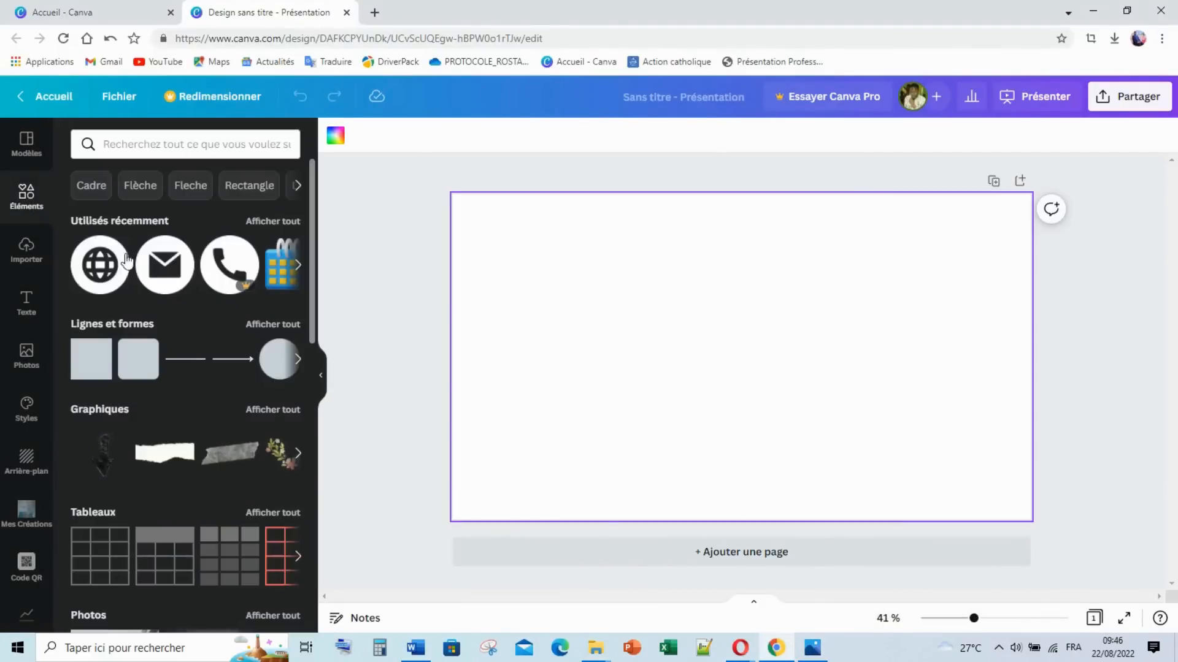
pyautogui.click(26, 249)
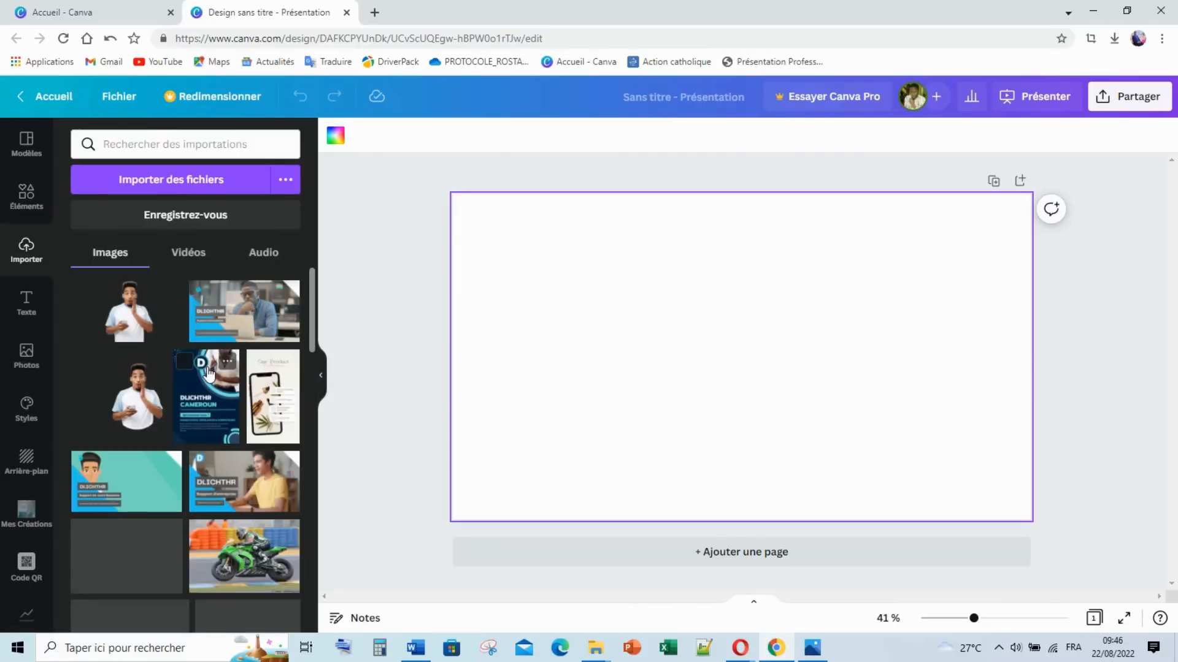
pyautogui.scroll(-15, 202, 377)
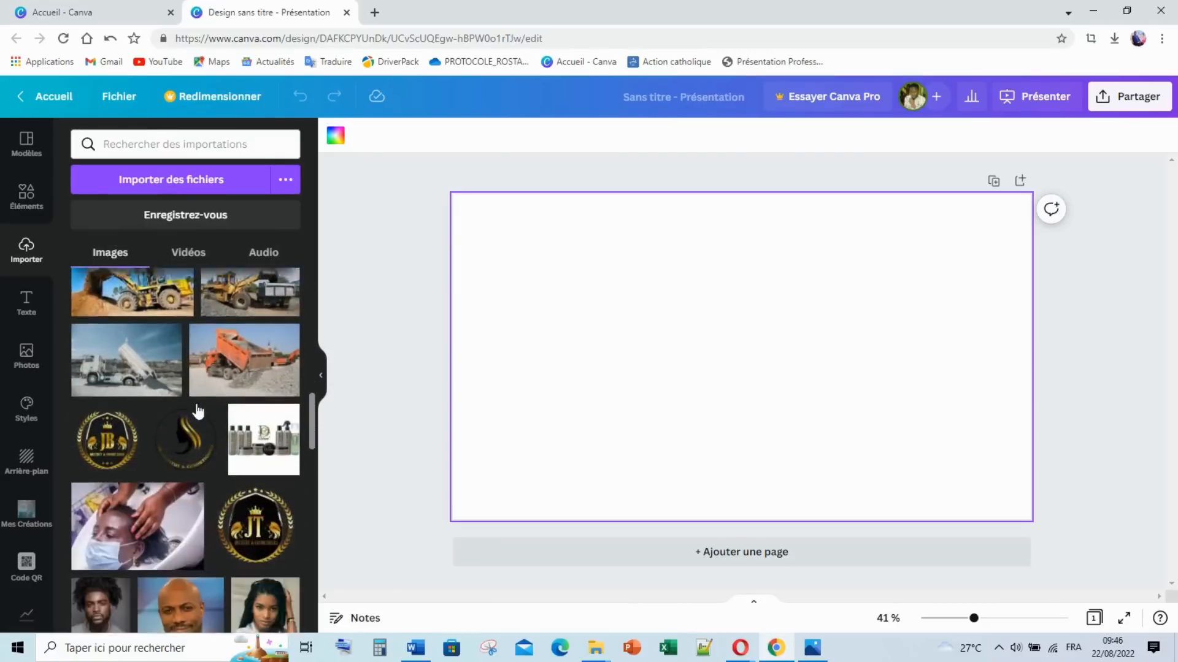
pyautogui.scroll(15, 197, 410)
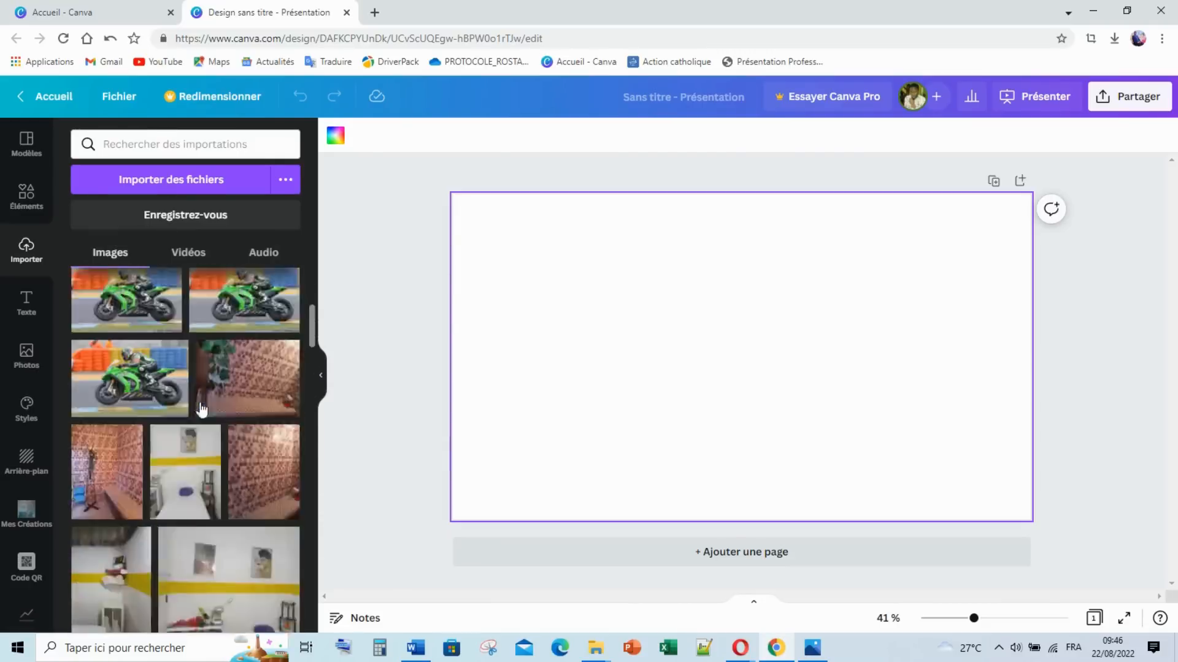
pyautogui.scroll(-5, 37, 528)
pyautogui.click(26, 447)
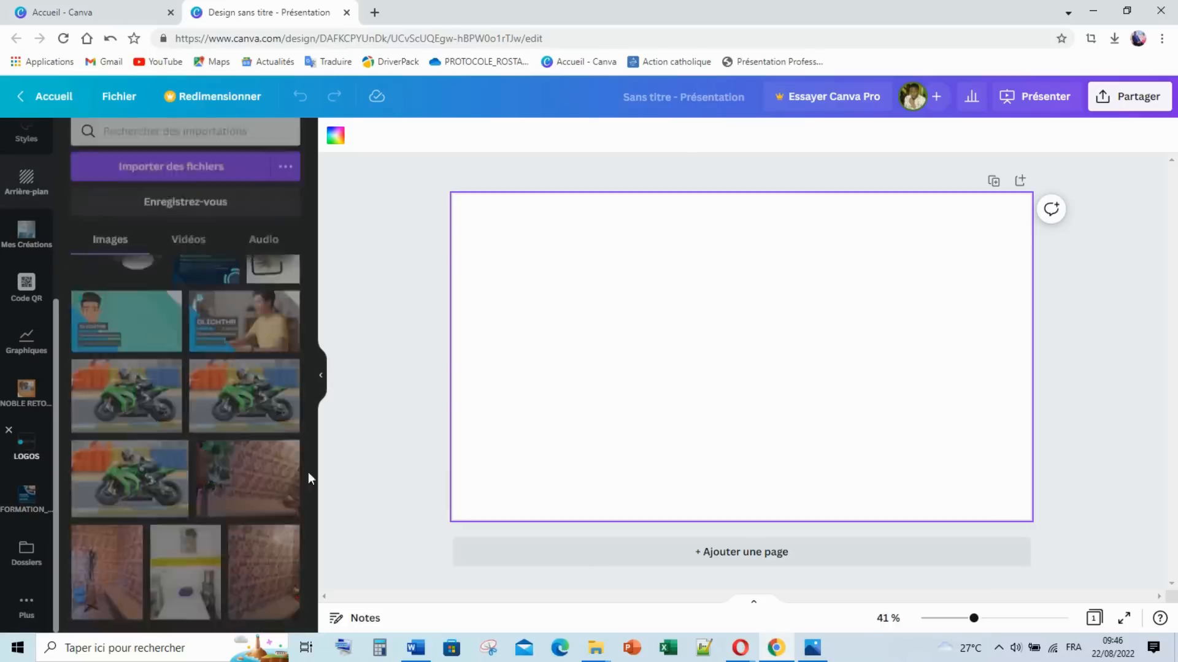
pyautogui.click(184, 264)
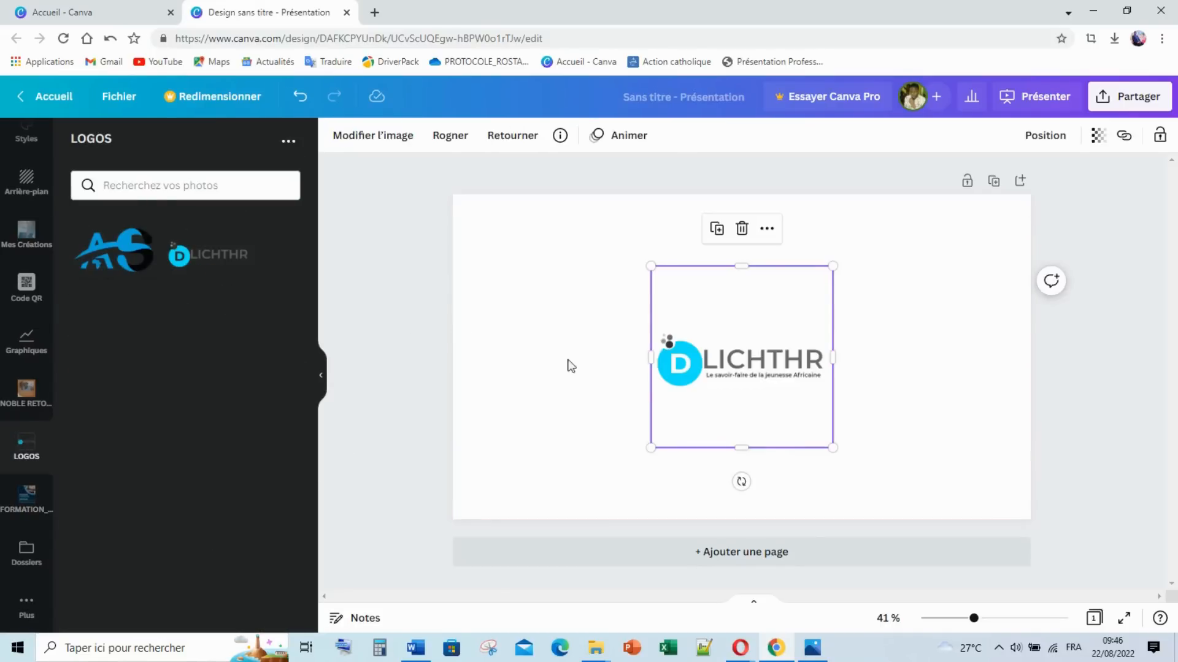
# Step: Crop the logo's empty space, shrink it to about 455×149 and move it top-left
pyautogui.moveTo(748, 448); pyautogui.dragTo(742, 393)
pyautogui.moveTo(739, 267); pyautogui.dragTo(741, 327)
pyautogui.moveTo(747, 394); pyautogui.dragTo(746, 390)
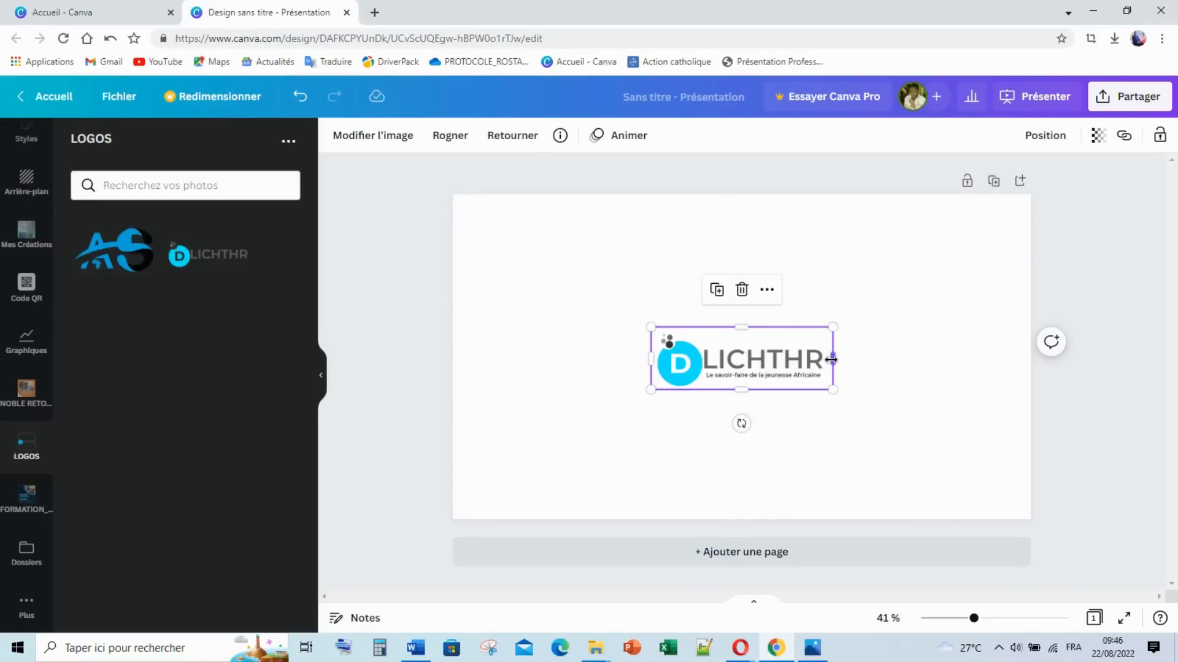
pyautogui.moveTo(828, 357); pyautogui.dragTo(824, 357)
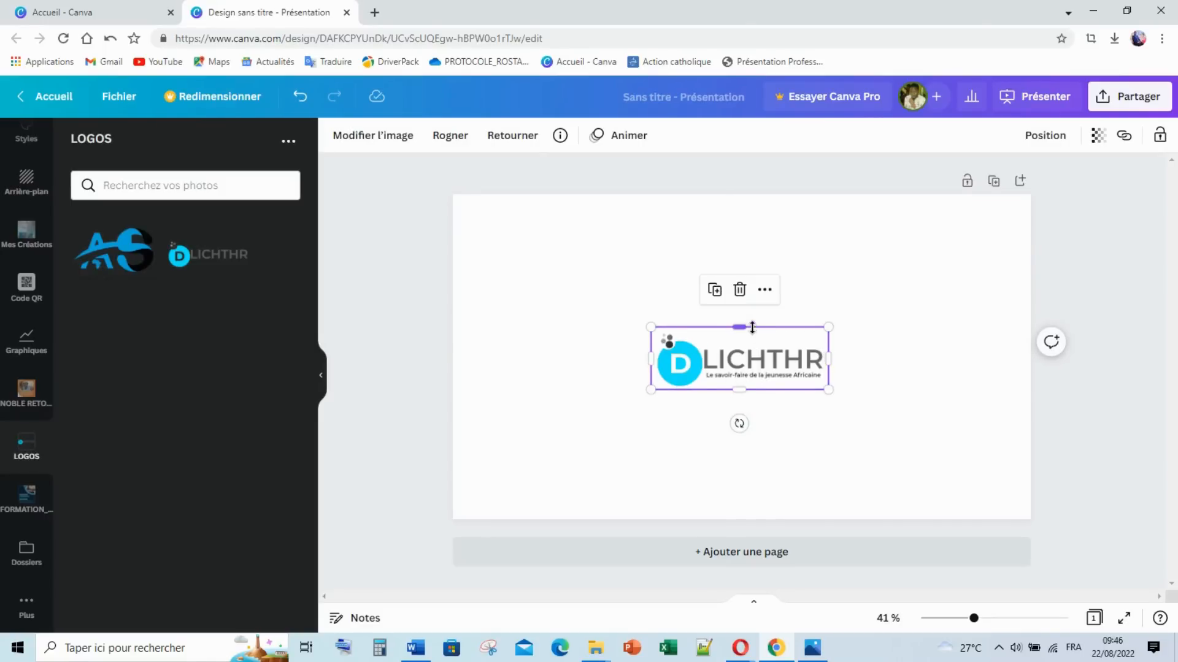
pyautogui.moveTo(744, 329); pyautogui.dragTo(744, 331)
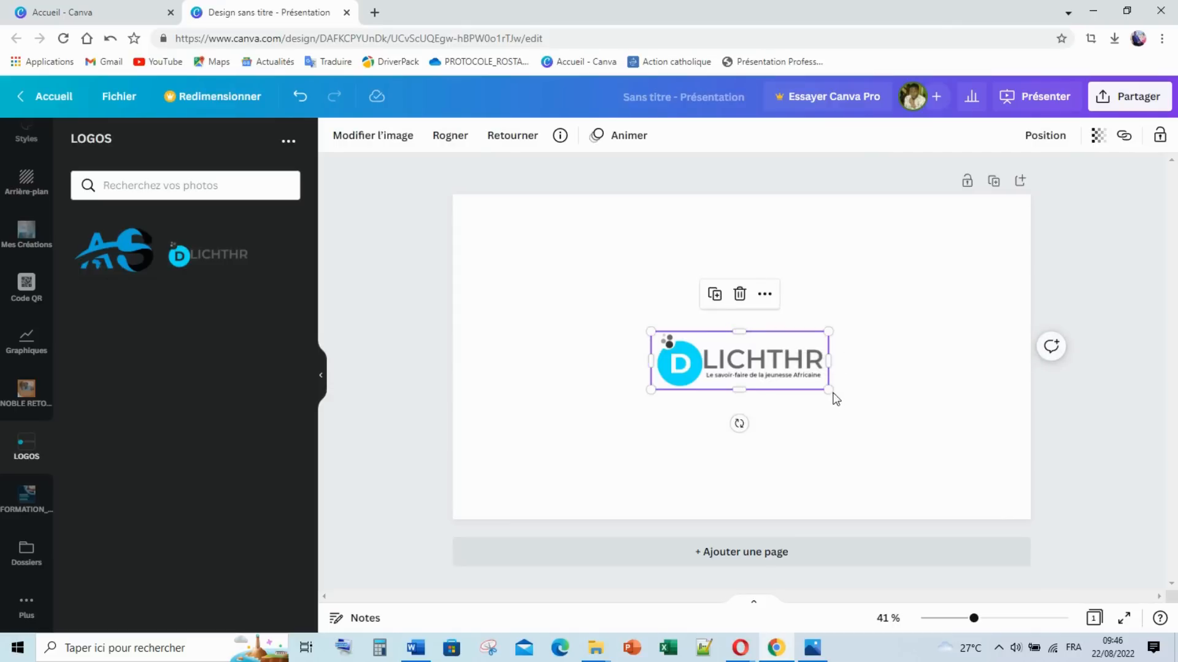
pyautogui.moveTo(828, 389); pyautogui.dragTo(586, 257)
pyautogui.click(626, 332)
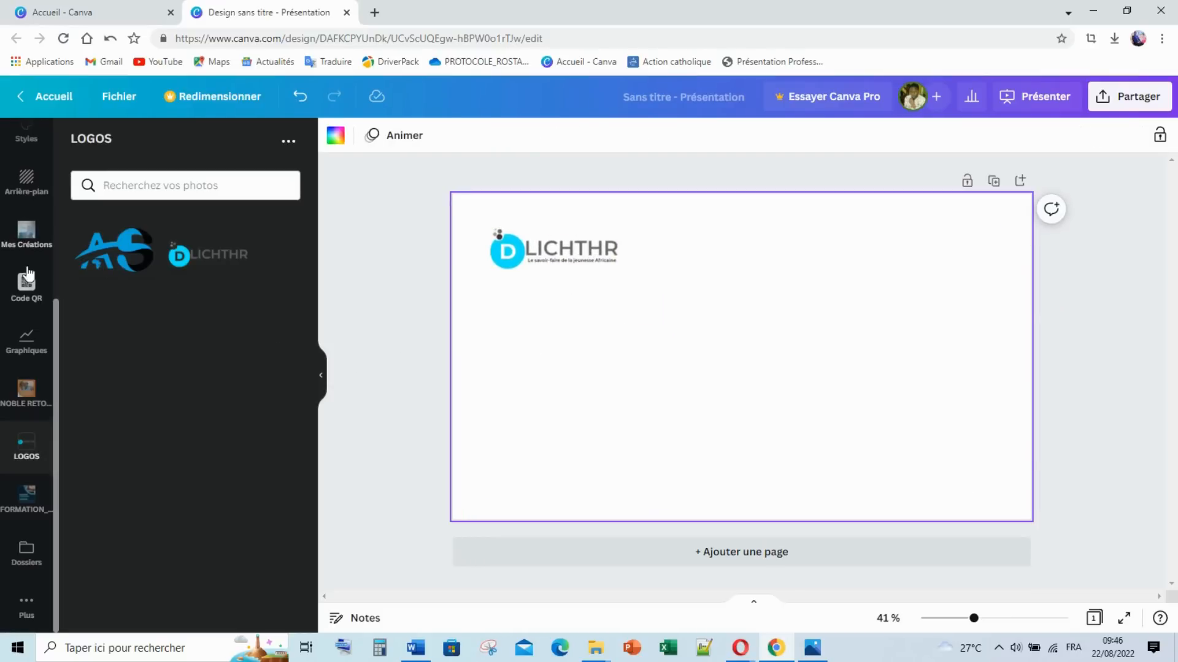
# Step: Open the Éléments library and compare the slide against the 1.png reference flyer
pyautogui.scroll(5, 34, 301)
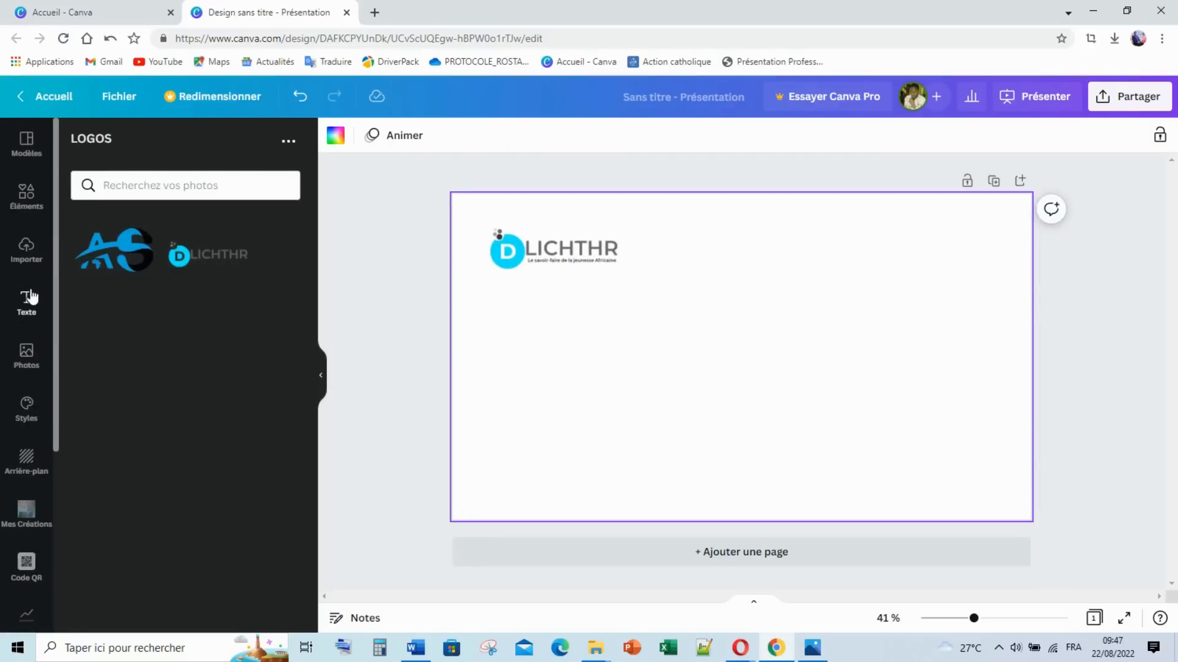
pyautogui.click(26, 210)
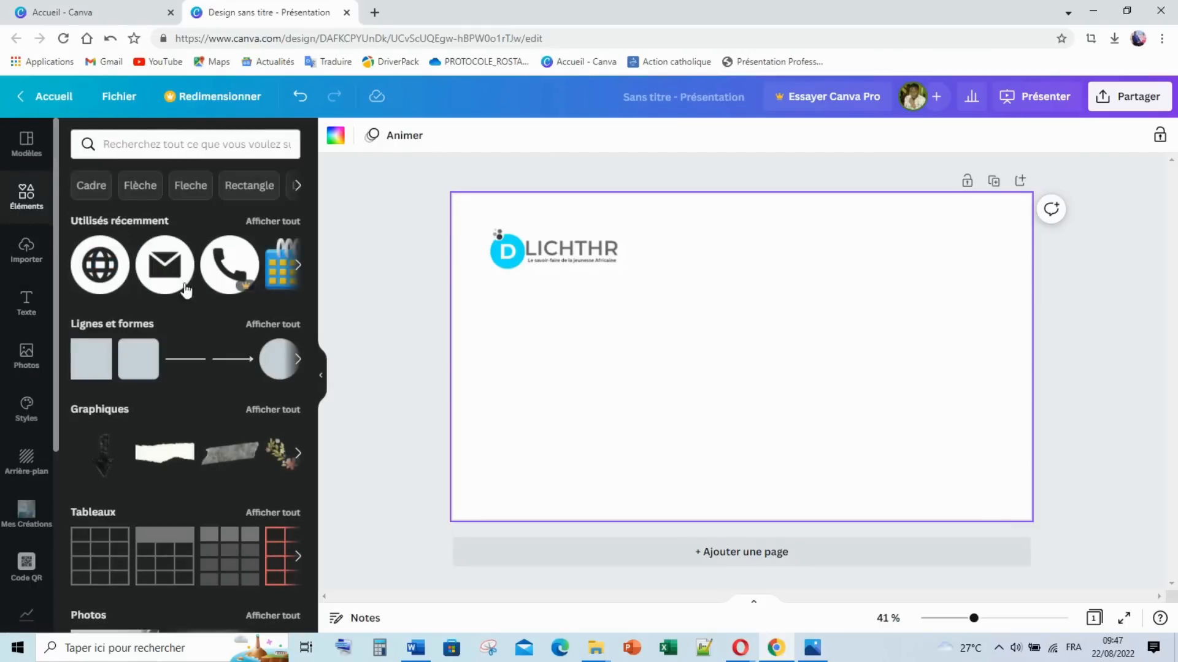
pyautogui.click(812, 647)
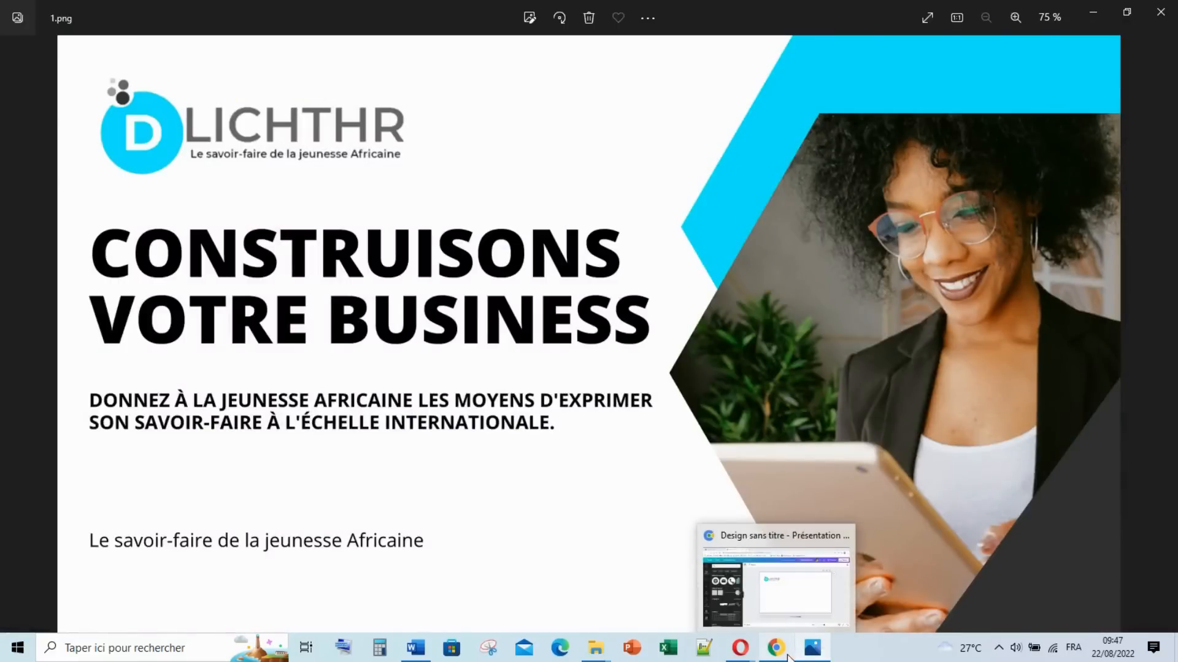
pyautogui.click(818, 653)
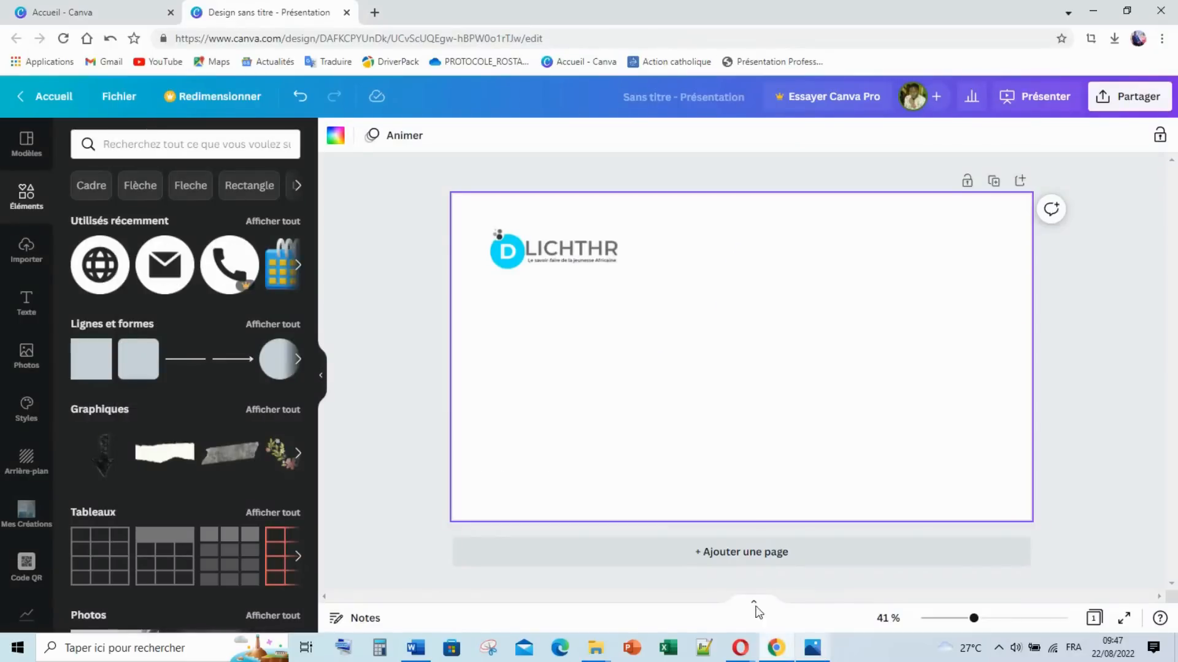
pyautogui.click(812, 649)
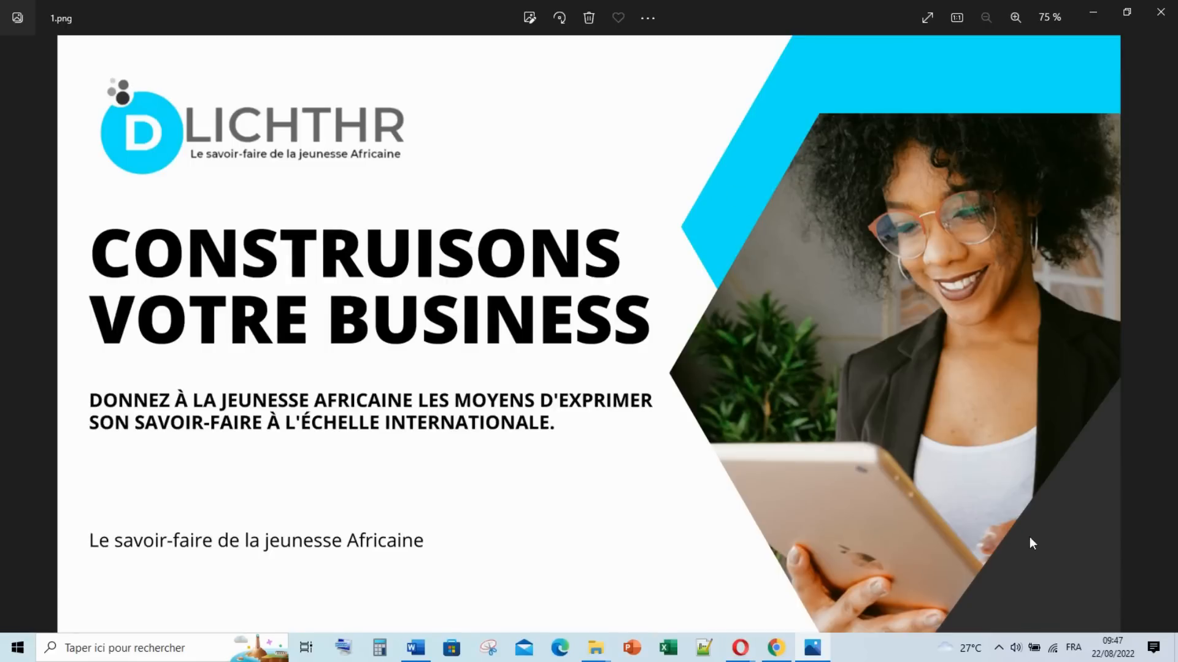
pyautogui.click(777, 649)
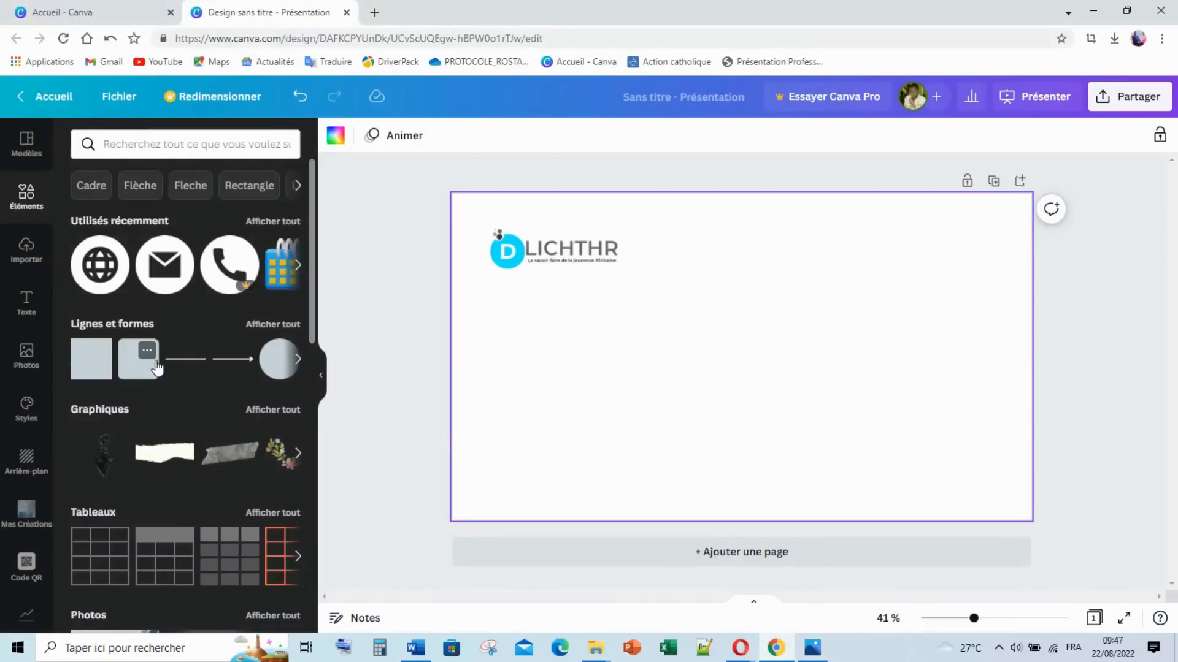
pyautogui.click(812, 647)
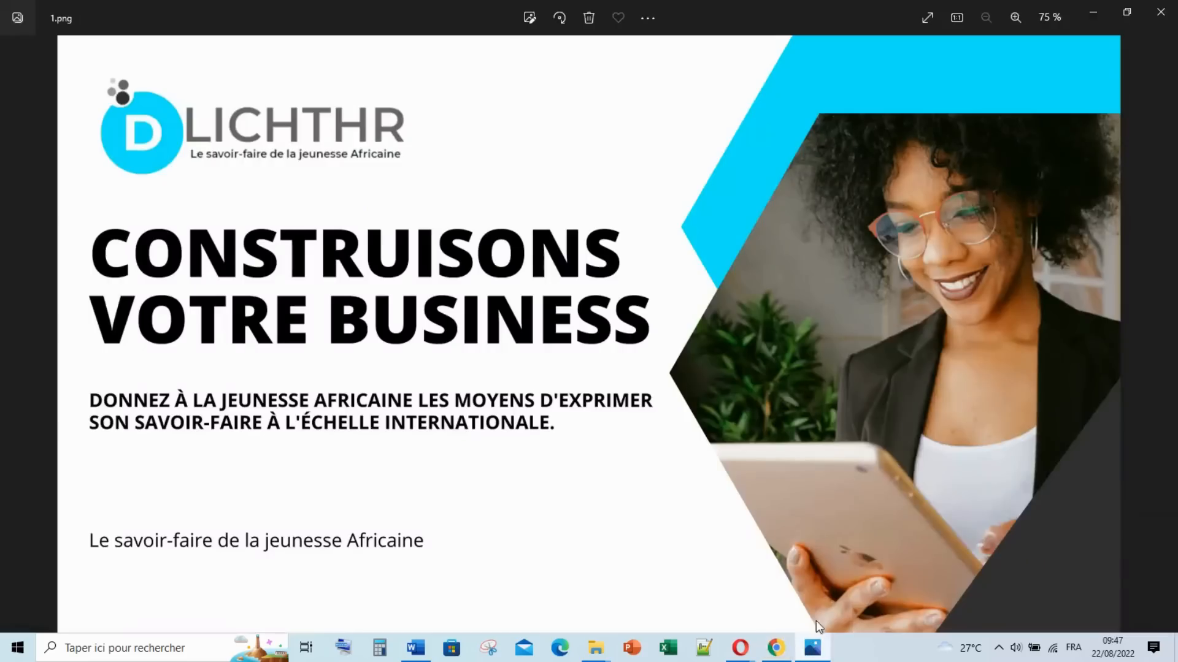
pyautogui.click(813, 649)
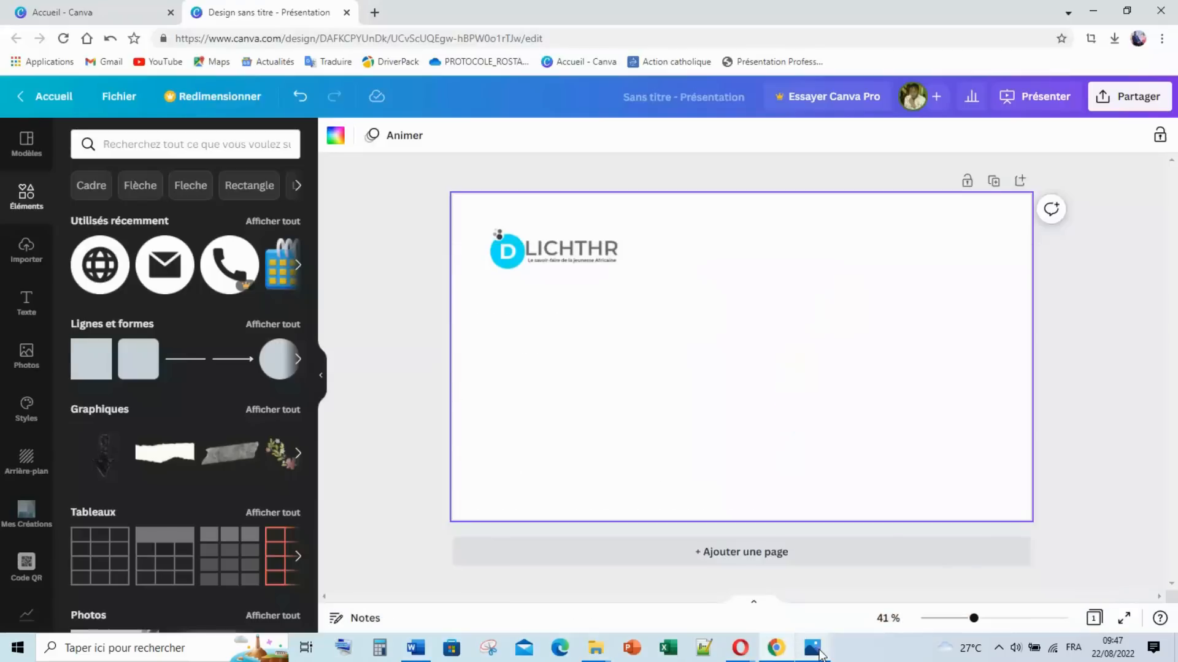
# Step: Add a pentagon from Lignes et formes, turn it sideways and enlarge it to 1000×1000 at right
pyautogui.click(135, 324)
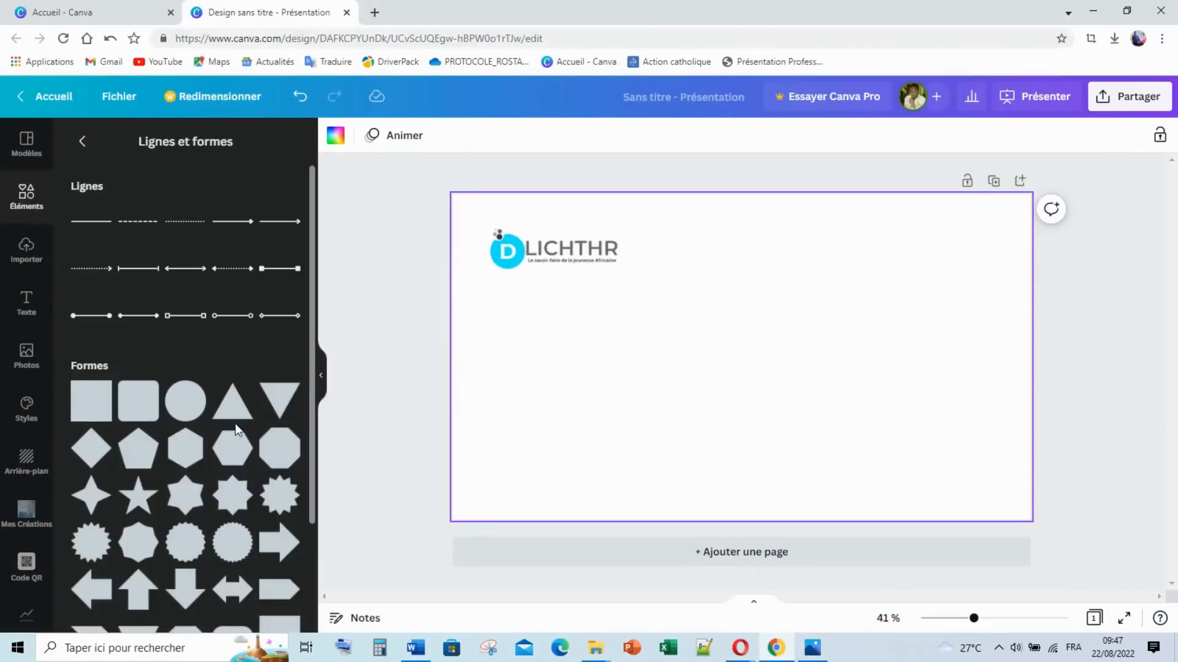
pyautogui.scroll(-1, 246, 427)
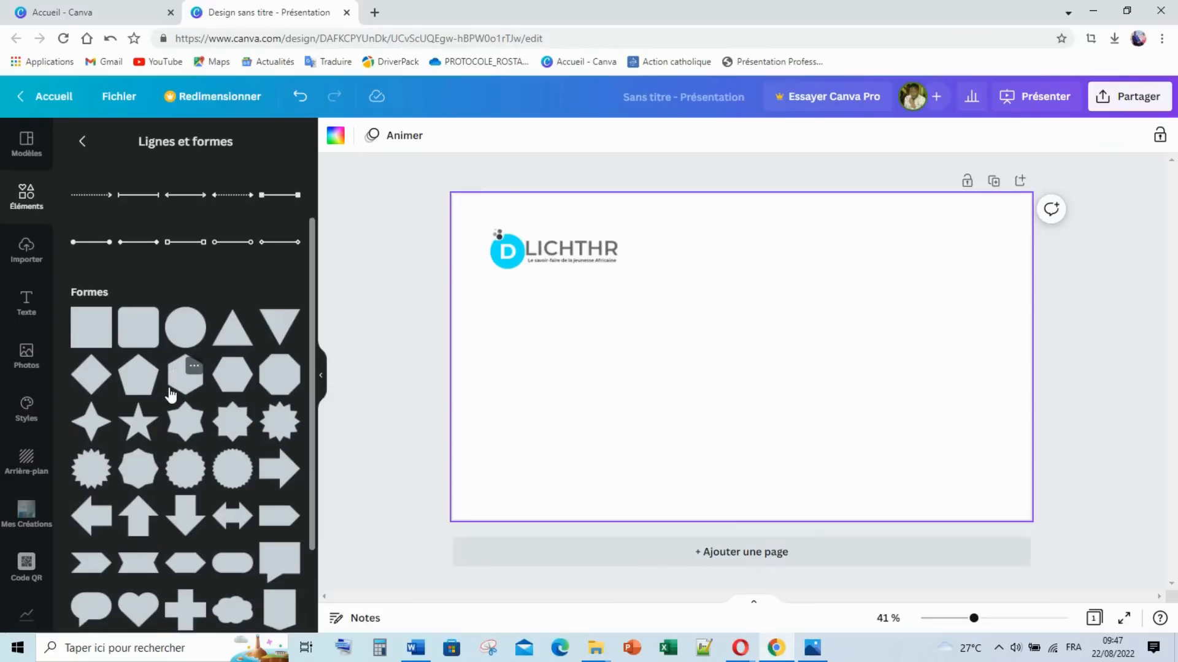
pyautogui.click(818, 652)
pyautogui.click(818, 651)
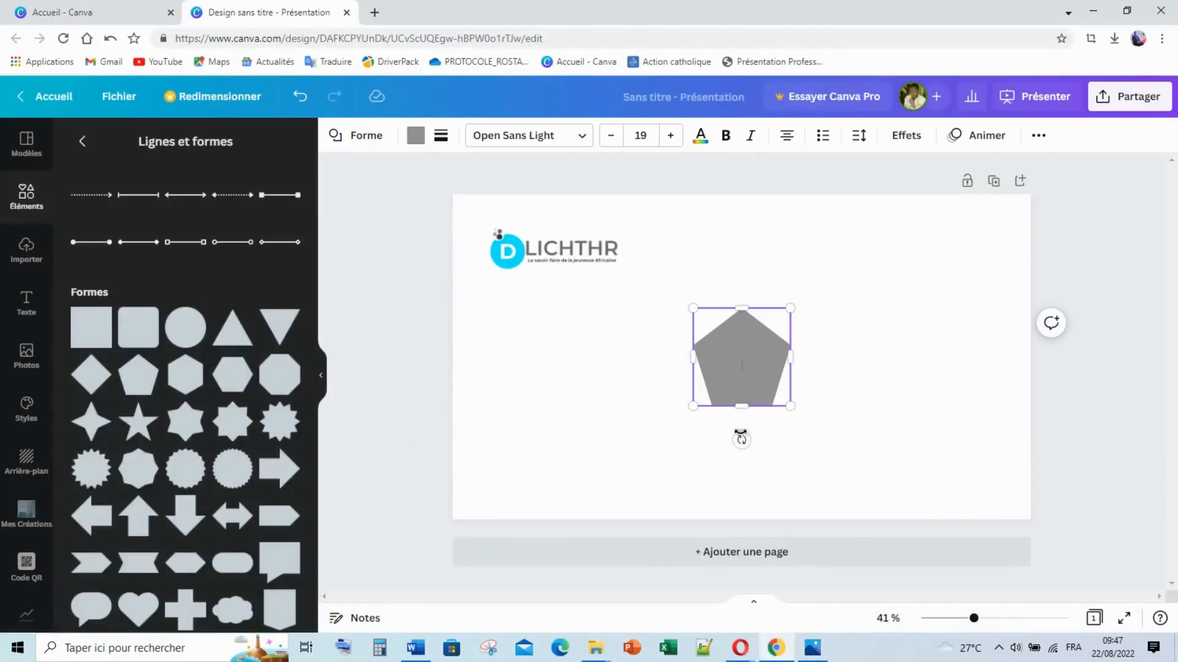
pyautogui.moveTo(757, 437); pyautogui.dragTo(823, 358)
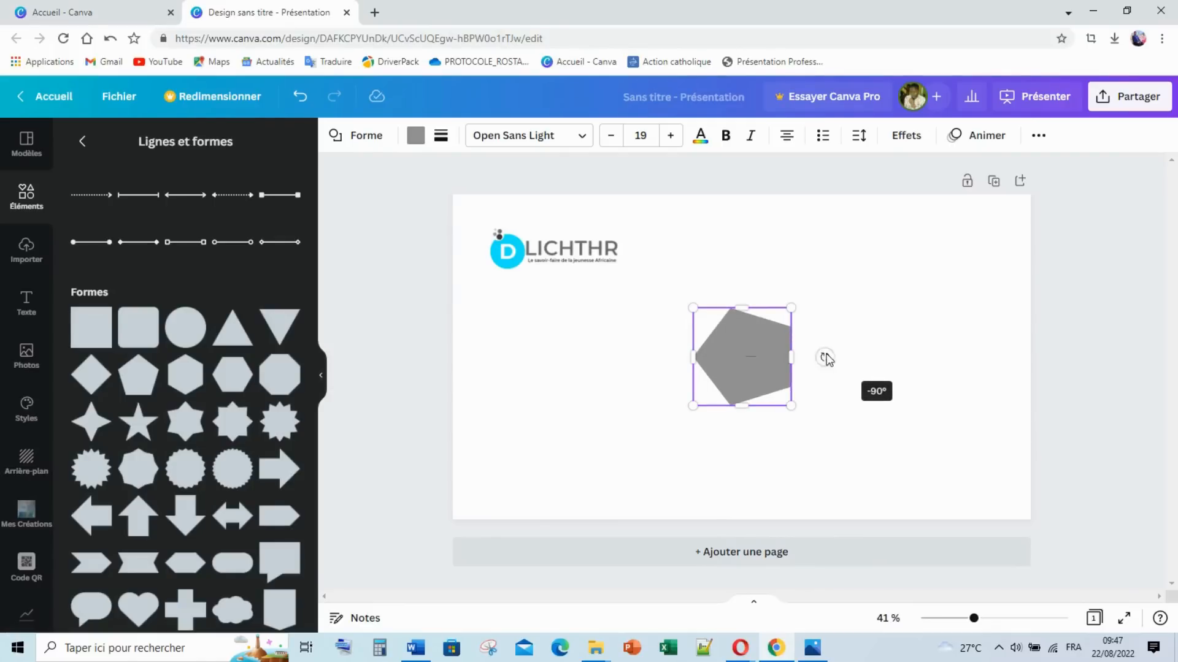
pyautogui.click(797, 317)
pyautogui.click(797, 315)
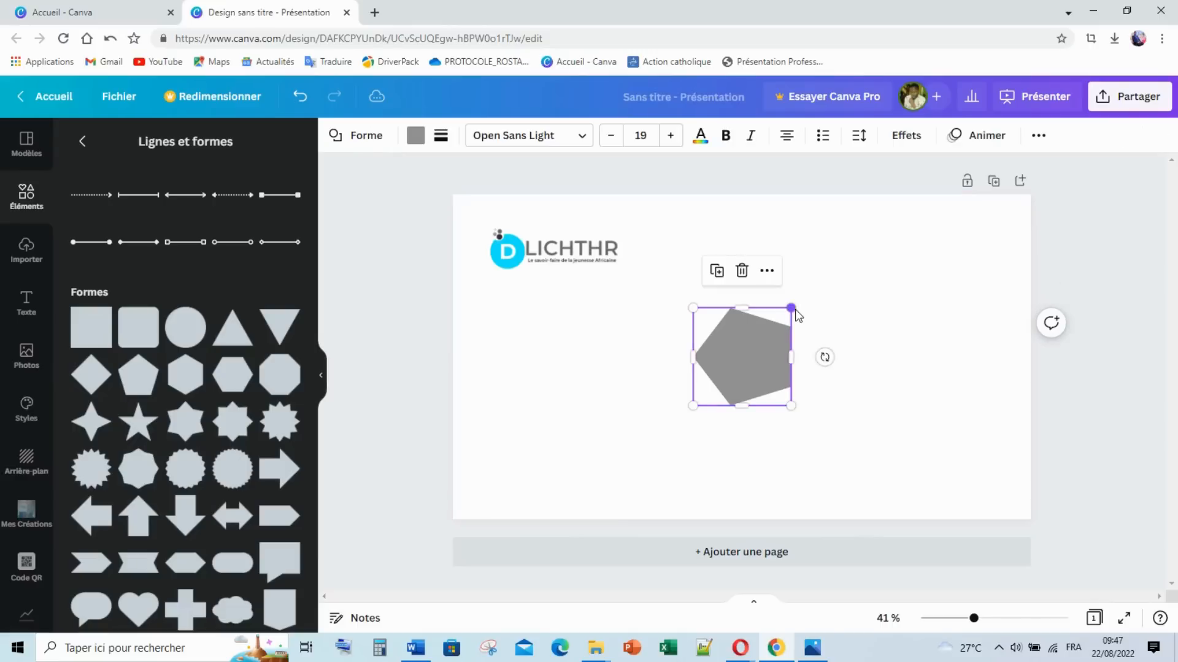
pyautogui.moveTo(791, 307); pyautogui.dragTo(982, 191)
pyautogui.moveTo(905, 277); pyautogui.dragTo(985, 307)
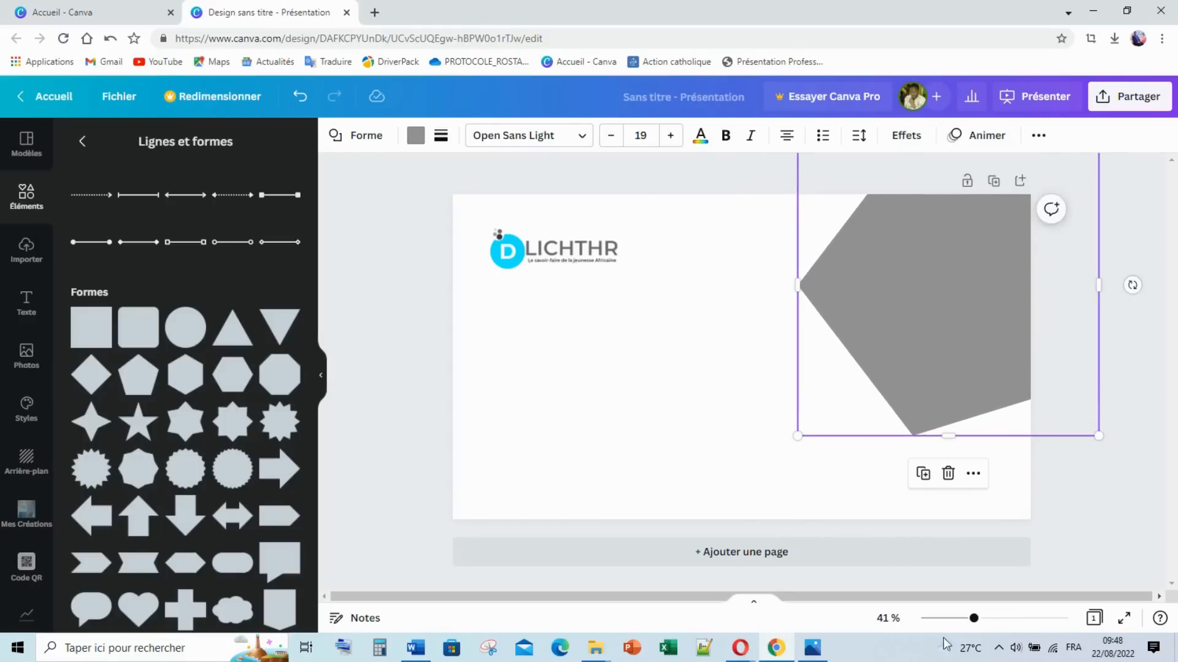
# Step: Set the pentagon's rotation to -90°, nudge it into place and fill it cyan
pyautogui.click(812, 648)
pyautogui.click(812, 647)
pyautogui.moveTo(1133, 284)
pyautogui.mouseDown()
pyautogui.moveTo(1132, 268)
pyautogui.moveTo(1135, 279)
pyautogui.mouseUp()
pyautogui.moveTo(949, 302); pyautogui.dragTo(941, 307)
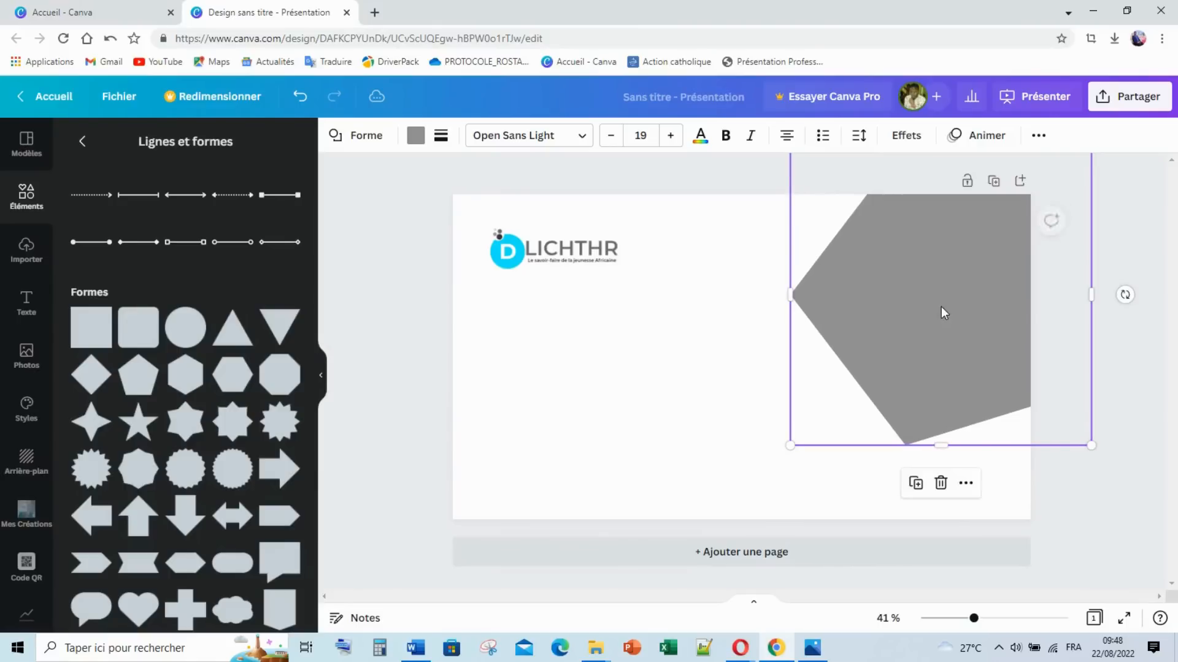
pyautogui.click(416, 135)
pyautogui.click(199, 362)
pyautogui.click(1147, 230)
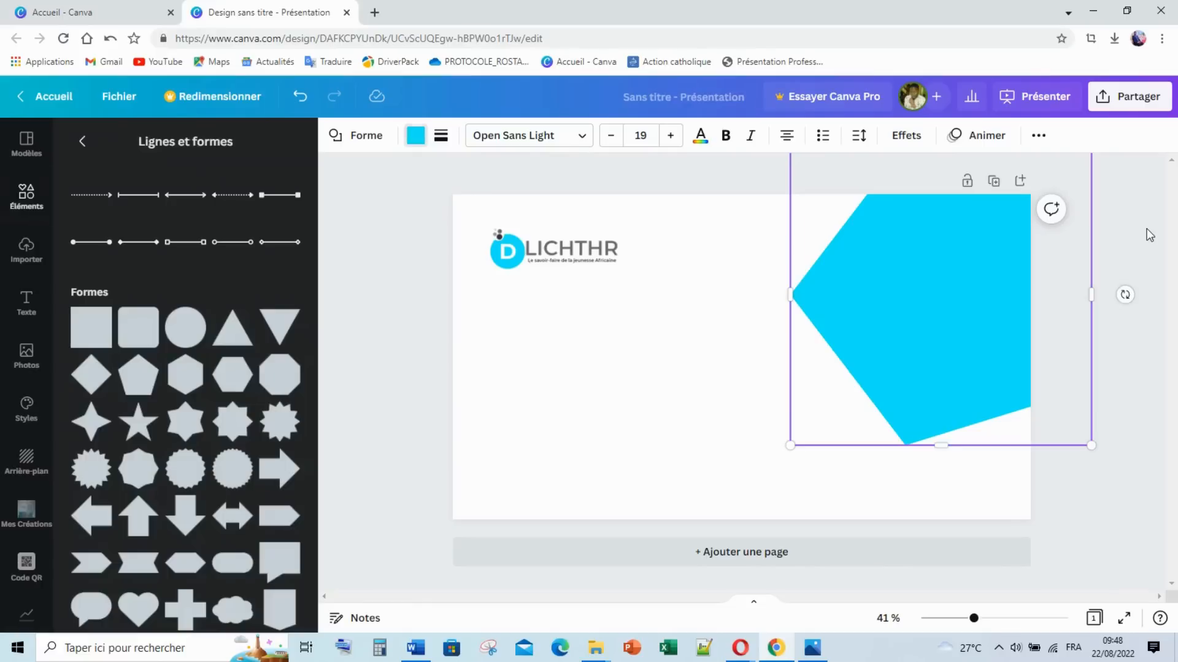
pyautogui.click(1145, 229)
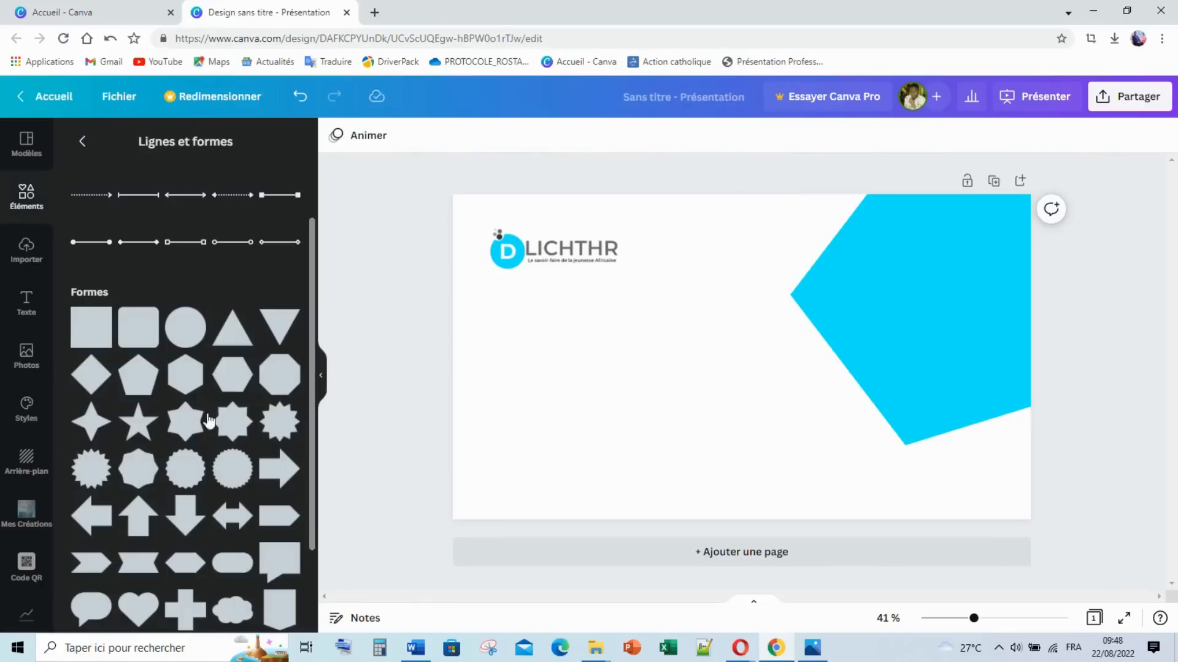
# Step: Add a triangle shape and place it at the slide's bottom edge, left of centre
pyautogui.click(226, 341)
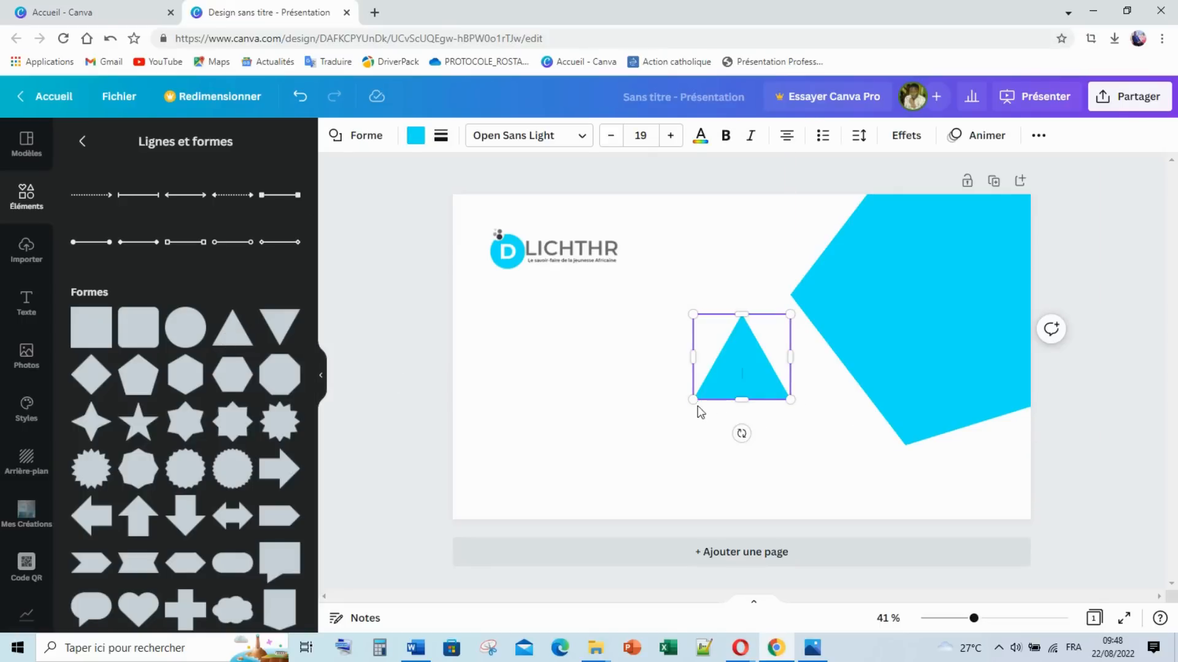
pyautogui.click(812, 648)
pyautogui.click(810, 648)
pyautogui.moveTo(731, 375); pyautogui.dragTo(634, 494)
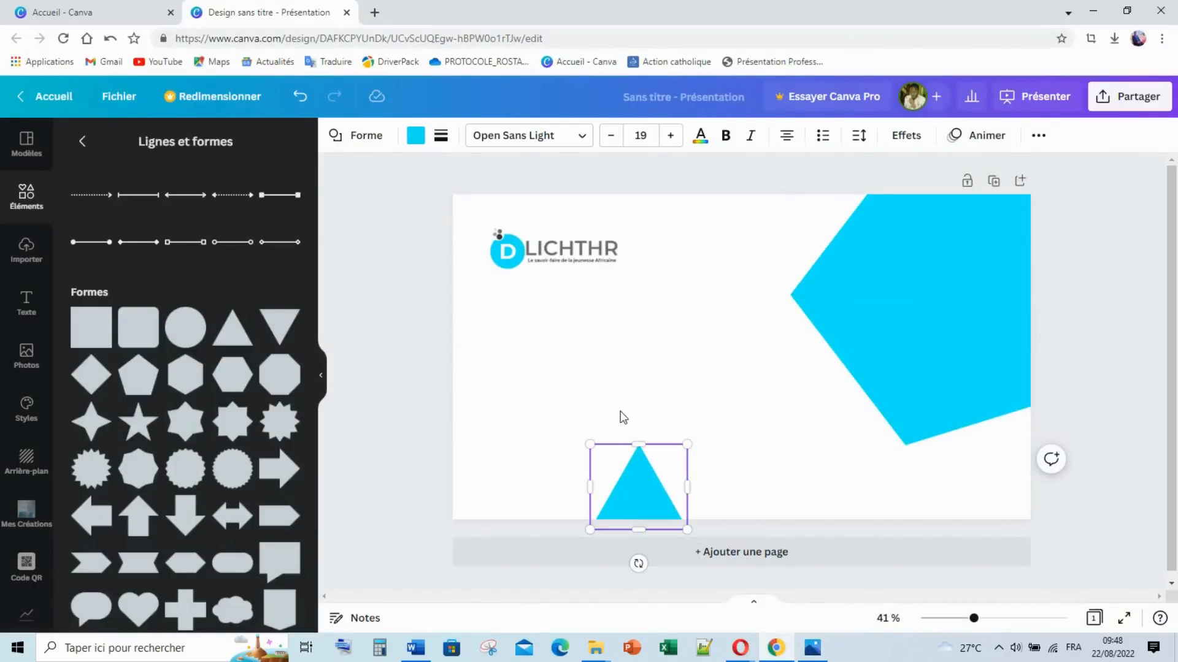
pyautogui.scroll(2, 87, 313)
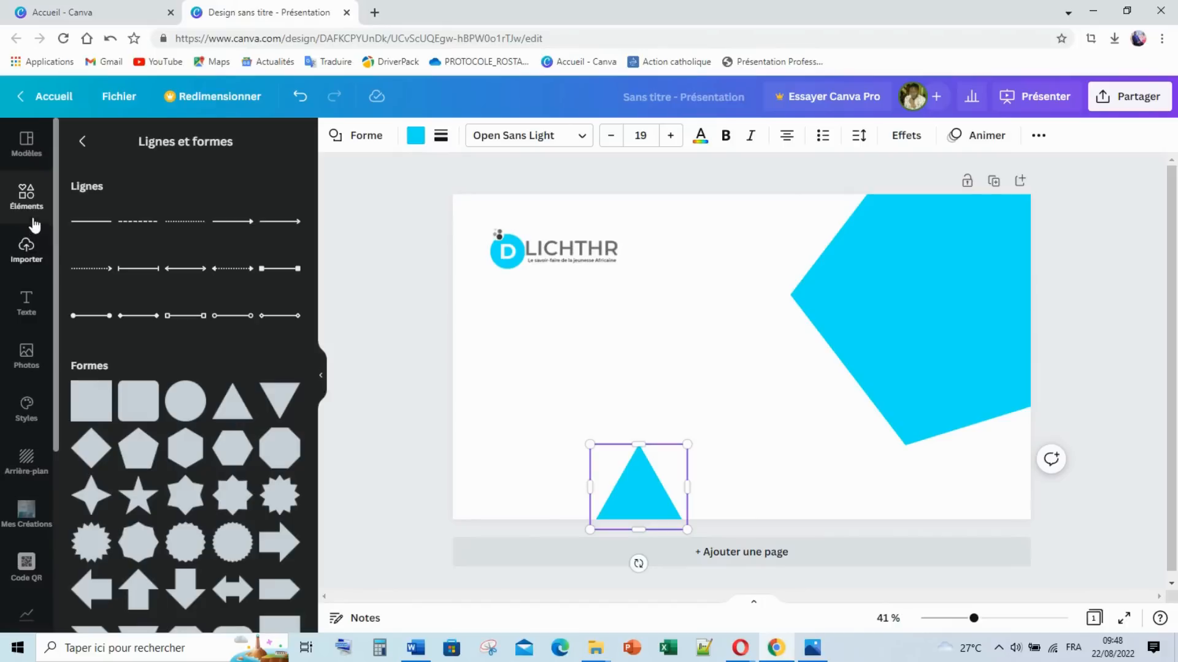
pyautogui.click(27, 197)
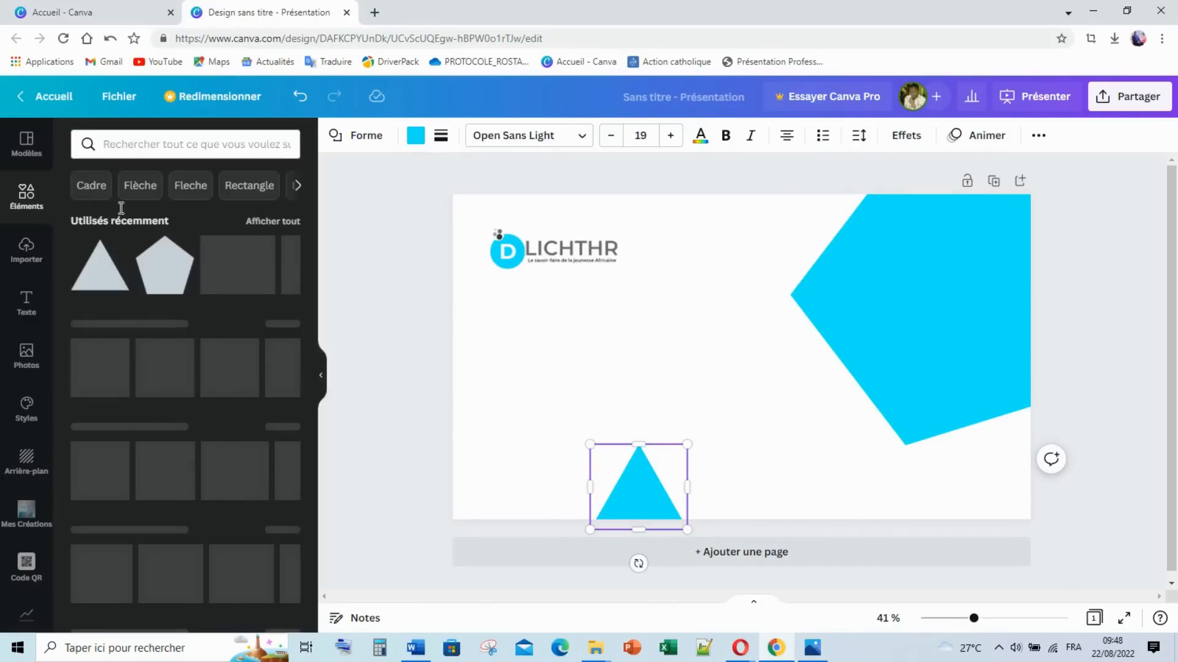
# Step: Open the full Cadres collection and scroll down to the hexagon frame
pyautogui.scroll(-10, 127, 254)
pyautogui.scroll(-4, 116, 342)
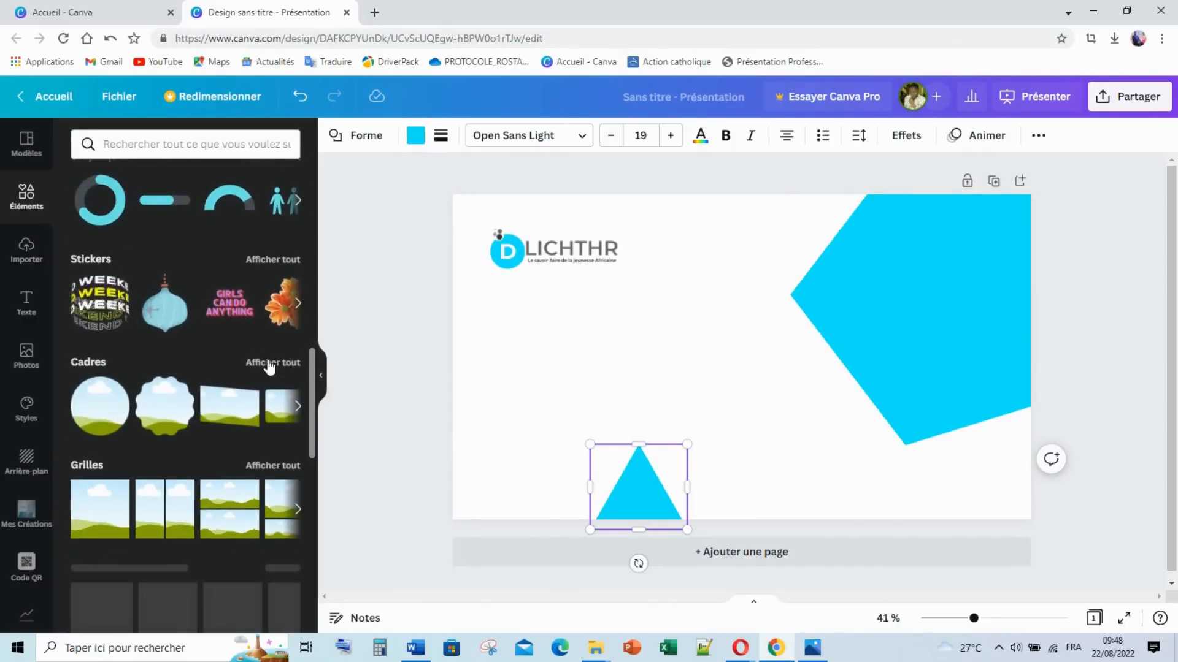
pyautogui.click(269, 363)
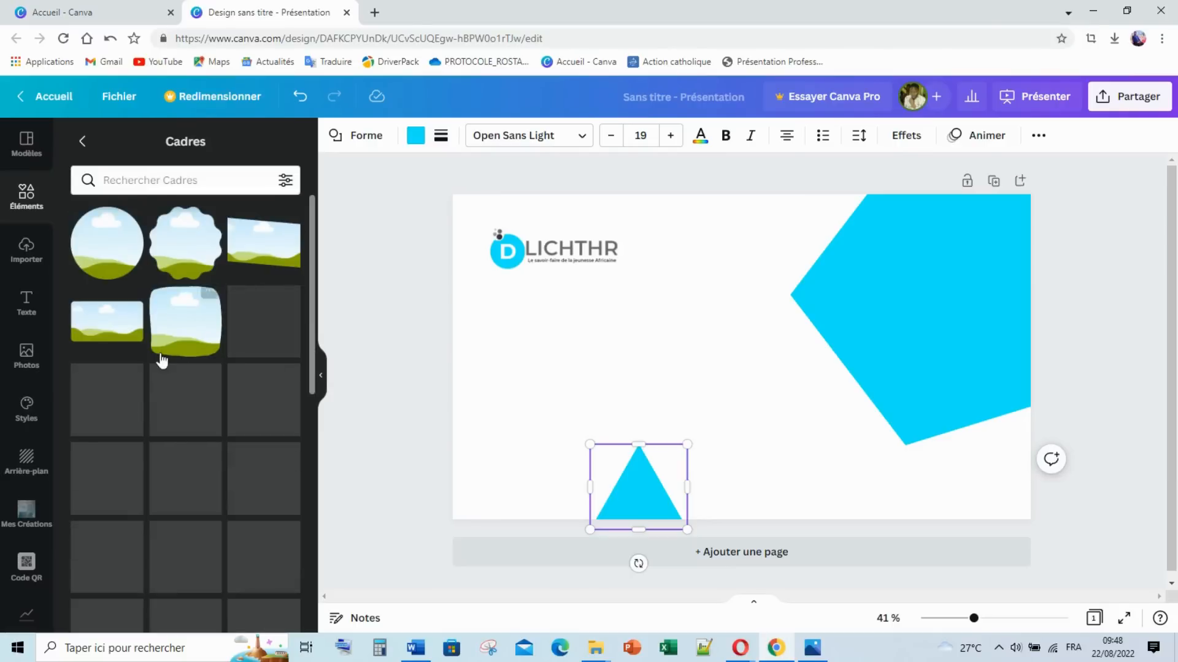
pyautogui.scroll(-3, 191, 402)
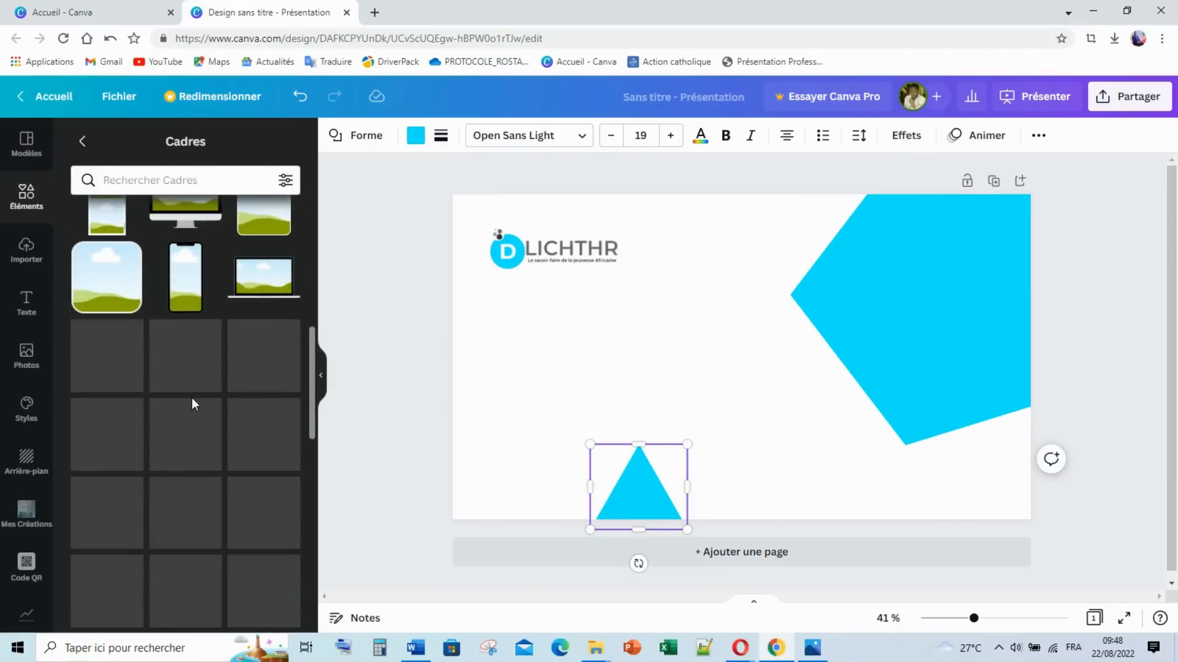
pyautogui.scroll(-5, 194, 405)
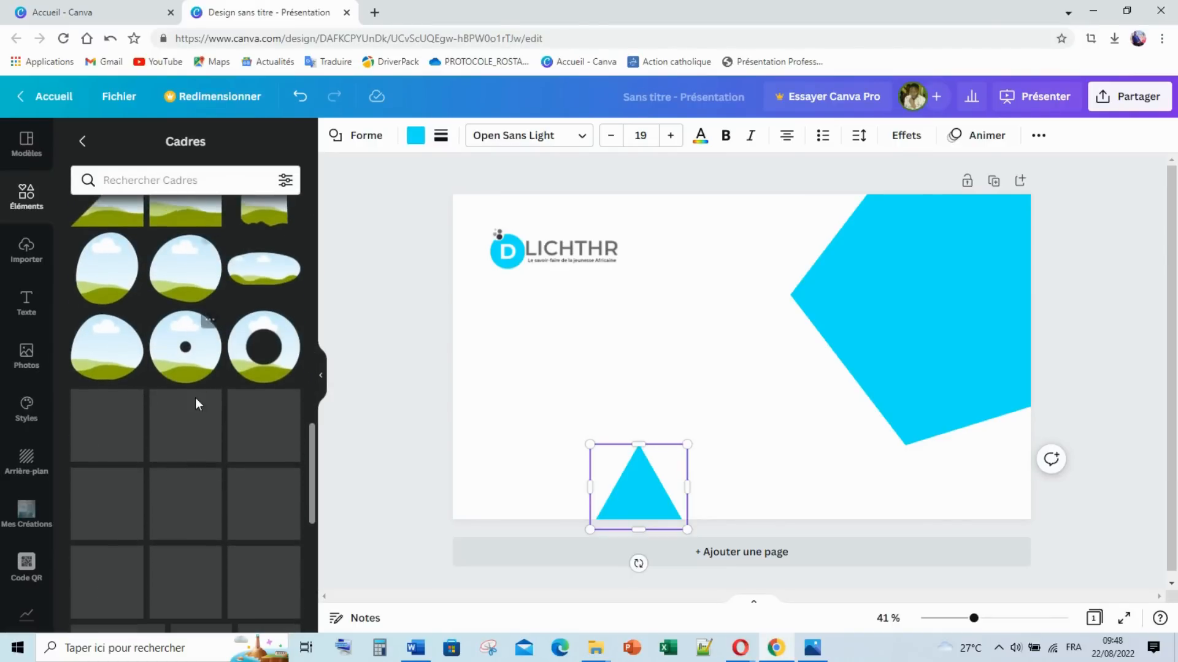
pyautogui.scroll(-5, 196, 405)
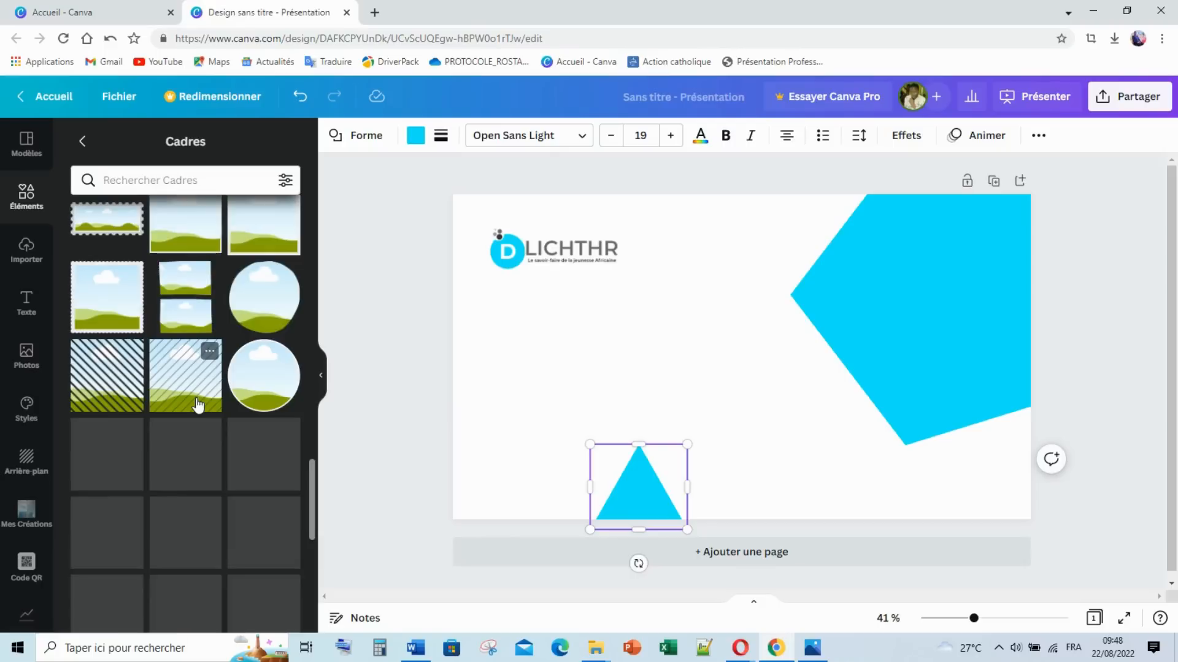
pyautogui.scroll(-6, 197, 406)
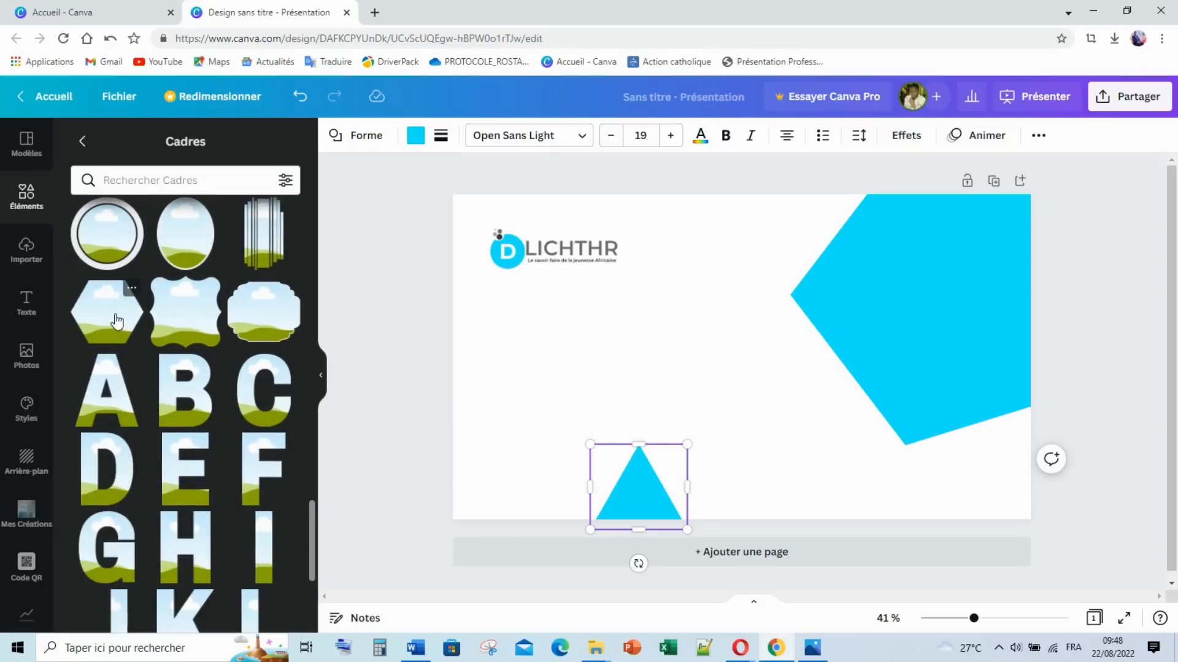
# Step: Add a hexagon photo frame, enlarge it and move it past the slide's right edge
pyautogui.click(116, 320)
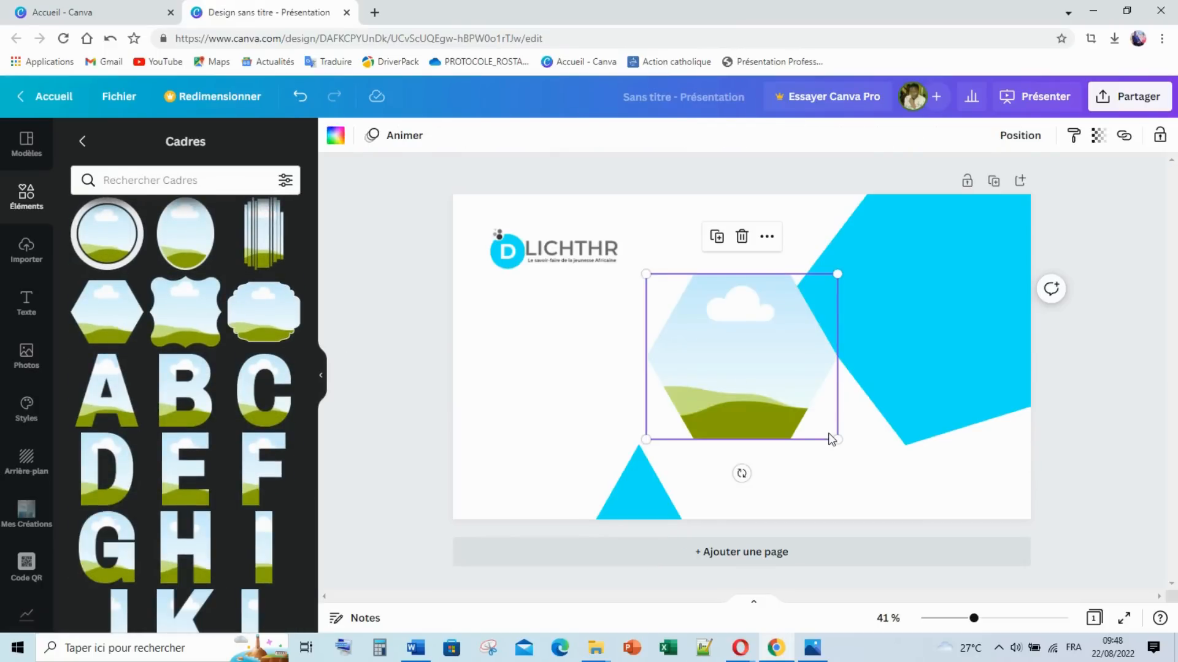
pyautogui.moveTo(835, 438); pyautogui.dragTo(920, 486)
pyautogui.moveTo(777, 421); pyautogui.dragTo(923, 421)
pyautogui.moveTo(1077, 279); pyautogui.dragTo(1110, 241)
pyautogui.moveTo(930, 373); pyautogui.dragTo(923, 381)
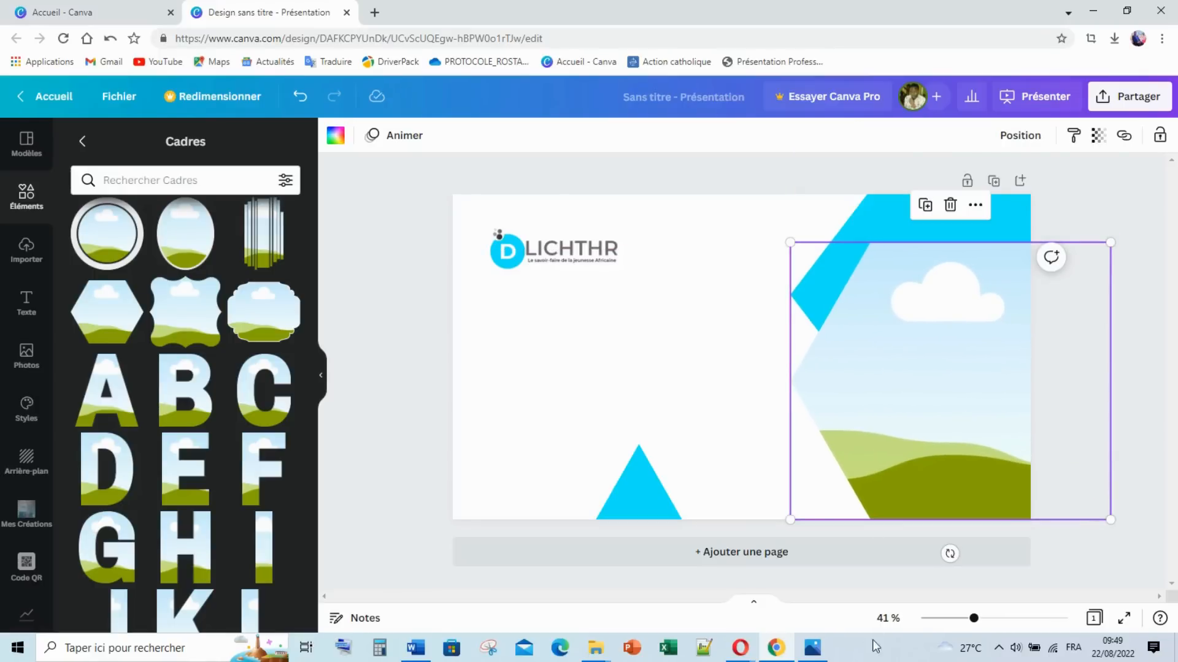
pyautogui.click(816, 648)
pyautogui.click(819, 651)
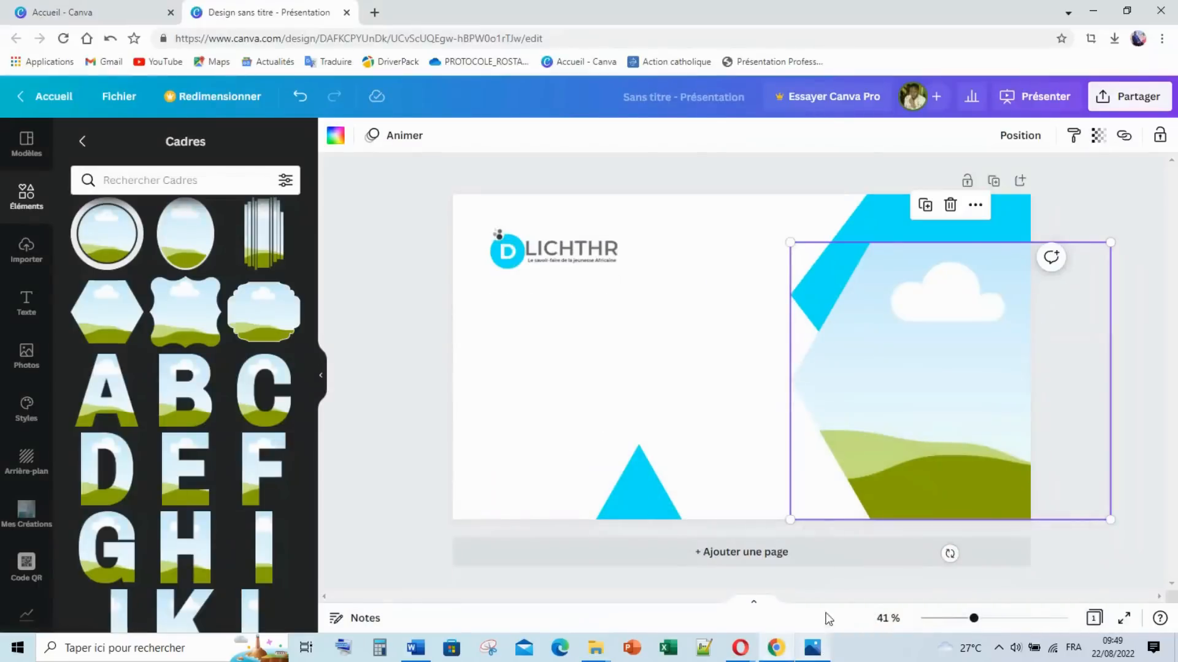
# Step: Rotate the cyan pentagon slightly and nudge it and the hexagon frame into alignment
pyautogui.click(877, 212)
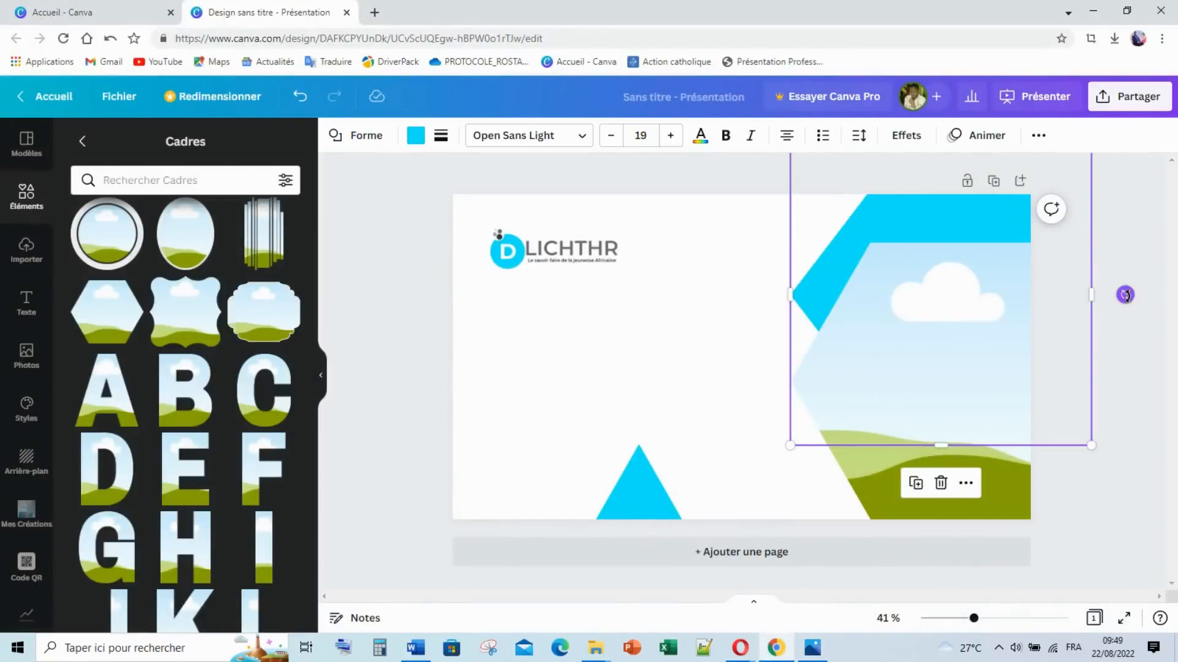
pyautogui.moveTo(1125, 294); pyautogui.dragTo(1124, 284)
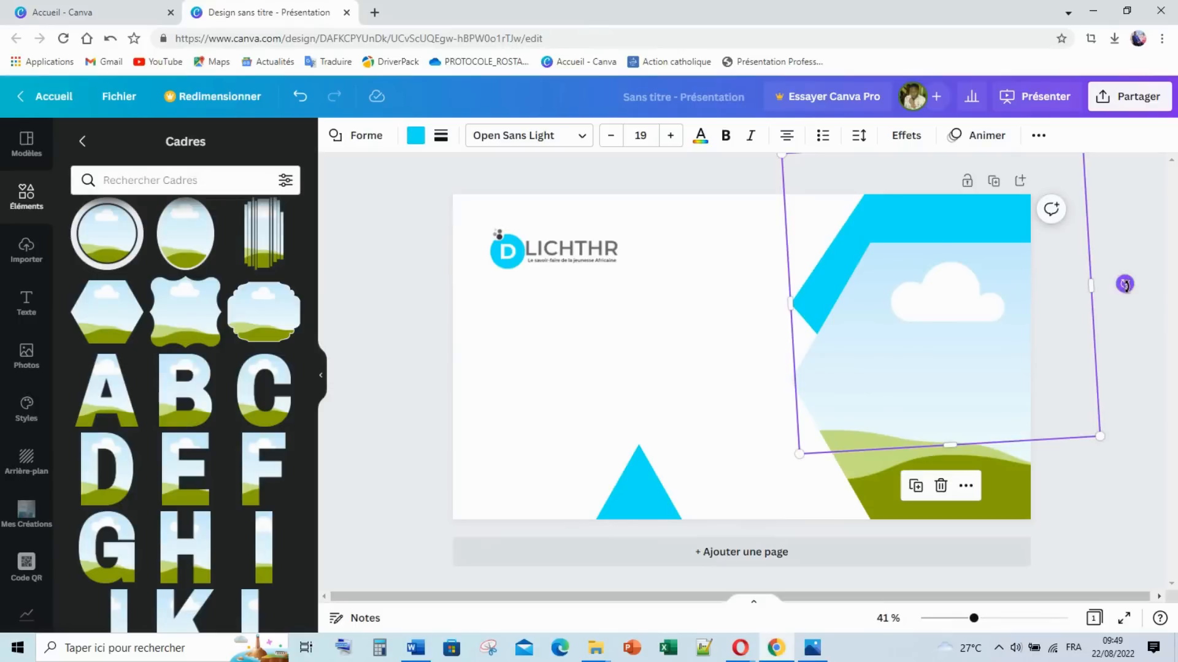
pyautogui.press('Left')
pyautogui.press('Left')
pyautogui.press('Left')
pyautogui.press('Left')
pyautogui.press('Left')
pyautogui.press('Left')
pyautogui.press('Left')
pyautogui.press('Left')
pyautogui.press('Left')
pyautogui.press('Left')
pyautogui.press('Left')
pyautogui.press('Left')
pyautogui.press('Left')
pyautogui.press('Left')
pyautogui.press('Left')
pyautogui.press('Left')
pyautogui.press('Left')
pyautogui.press('Left')
pyautogui.press('Left')
pyautogui.press('Left')
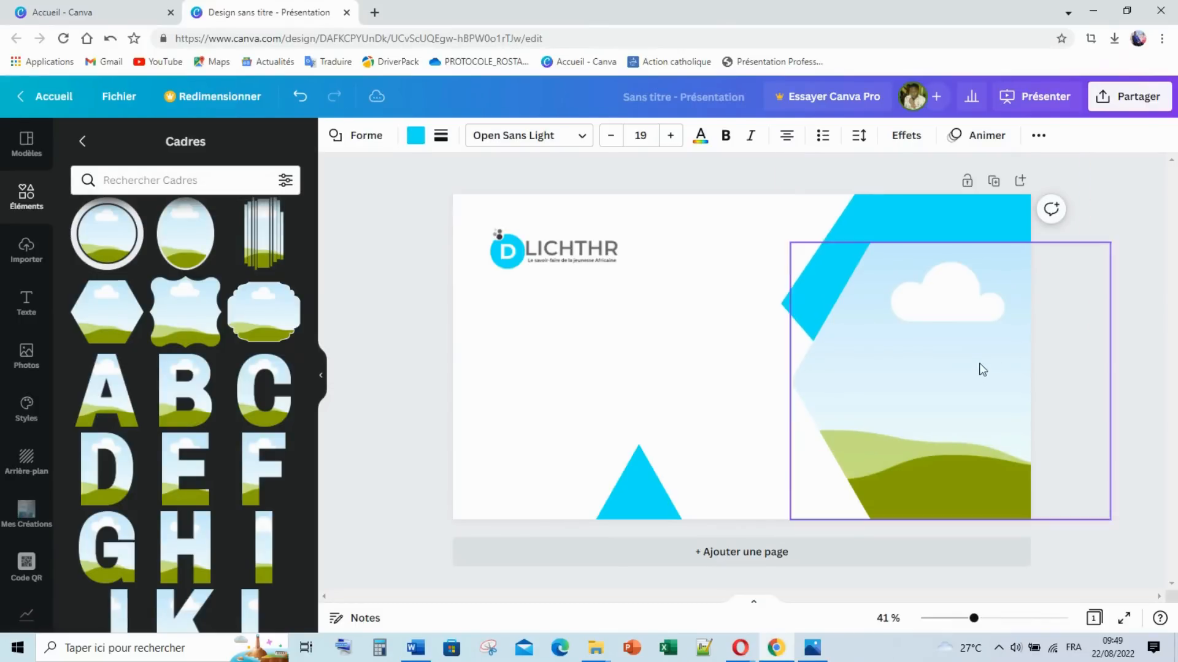
pyautogui.click(978, 370)
pyautogui.press('Right')
pyautogui.press('Right')
pyautogui.press('Right')
pyautogui.press('Right')
pyautogui.press('Right')
pyautogui.press('Right')
pyautogui.press('Right')
pyautogui.press('Right')
pyautogui.press('Right')
pyautogui.press('Right')
pyautogui.press('Right')
pyautogui.press('Right')
pyautogui.press('Right')
pyautogui.press('Right')
pyautogui.press('Right')
pyautogui.press('Right')
pyautogui.press('Right')
pyautogui.press('Right')
pyautogui.press('Right')
pyautogui.press('Right')
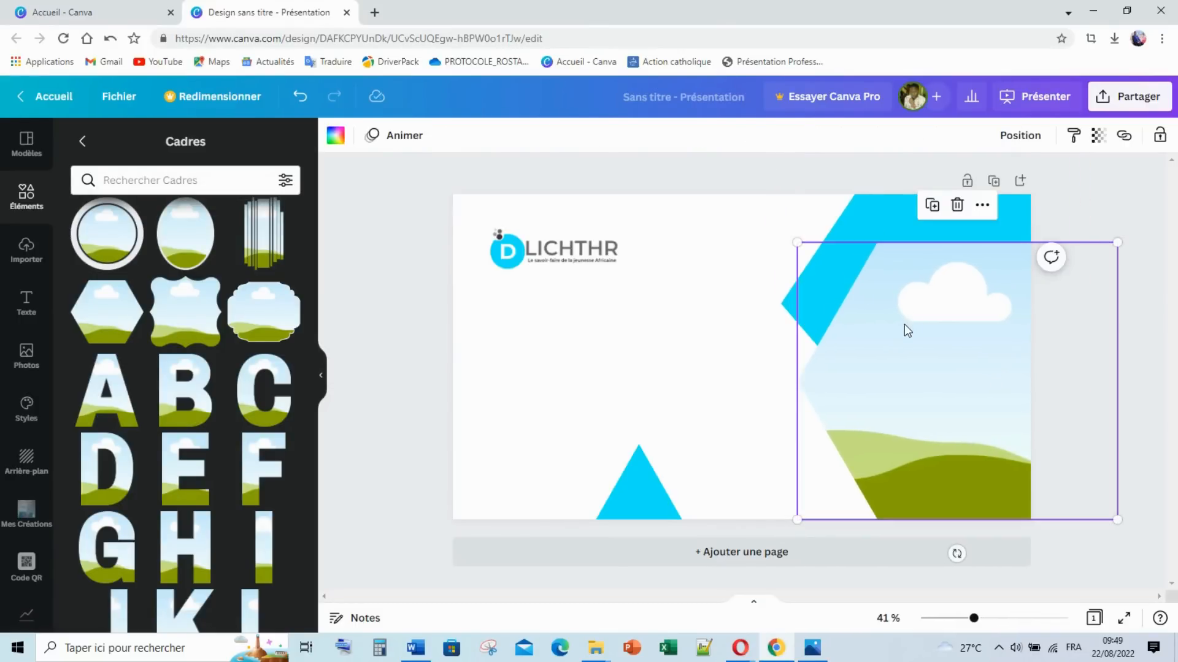
pyautogui.click(871, 218)
pyautogui.click(1119, 240)
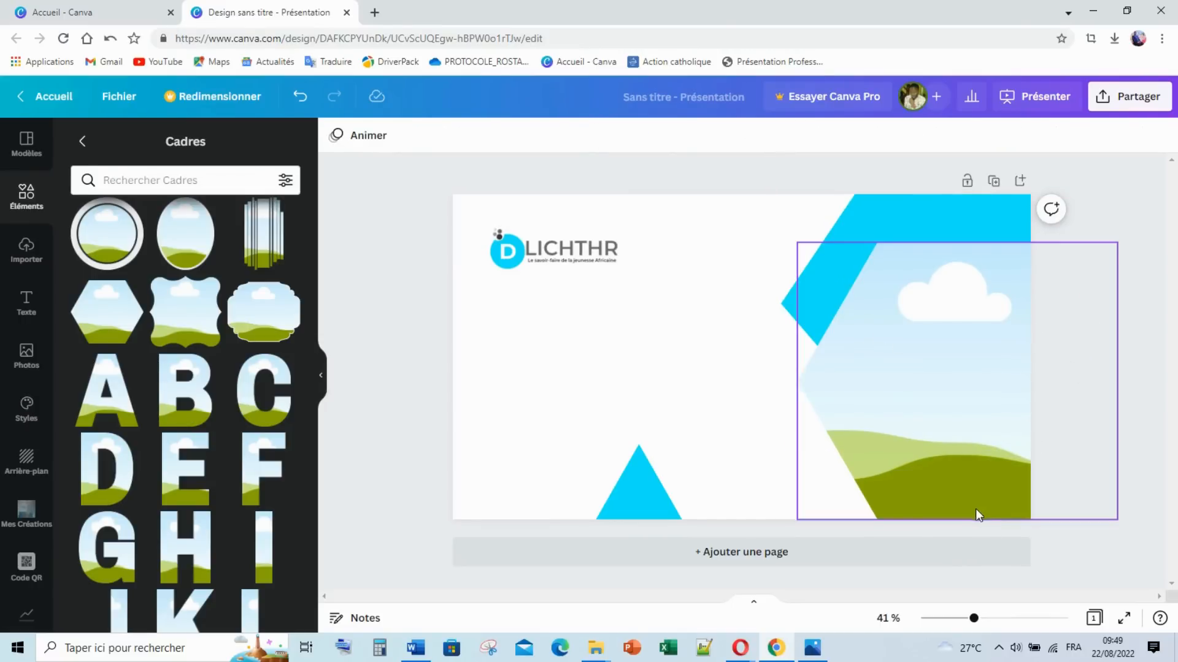
# Step: Recolour the triangle dark grey and enlarge it
pyautogui.click(640, 502)
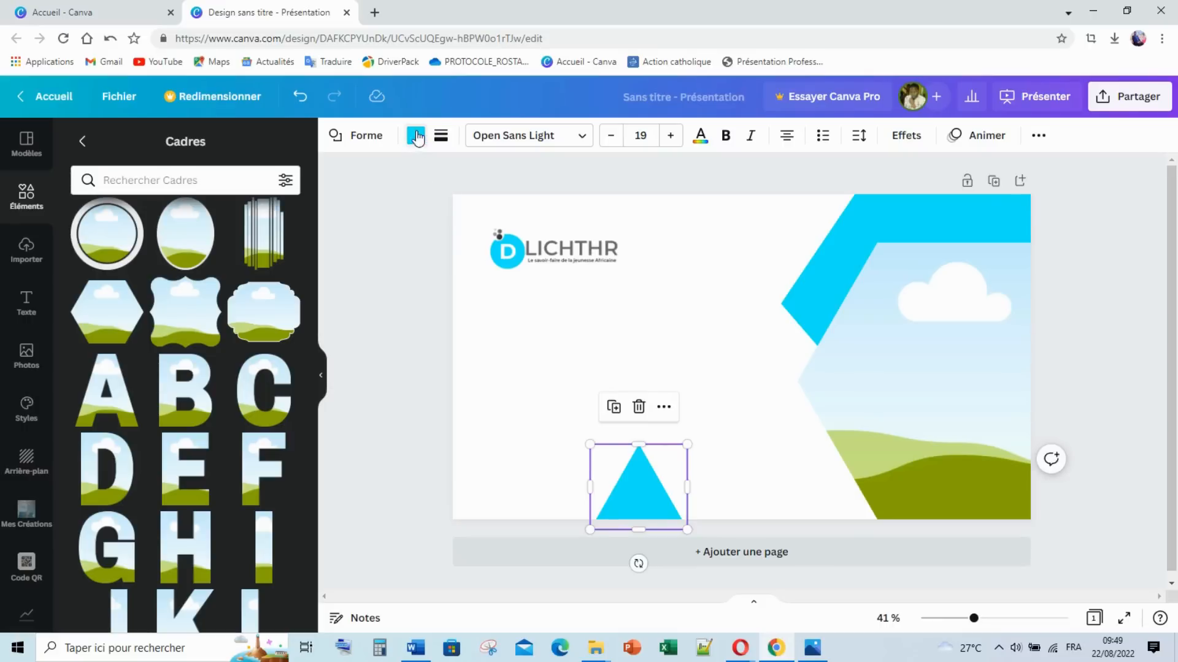
pyautogui.click(416, 136)
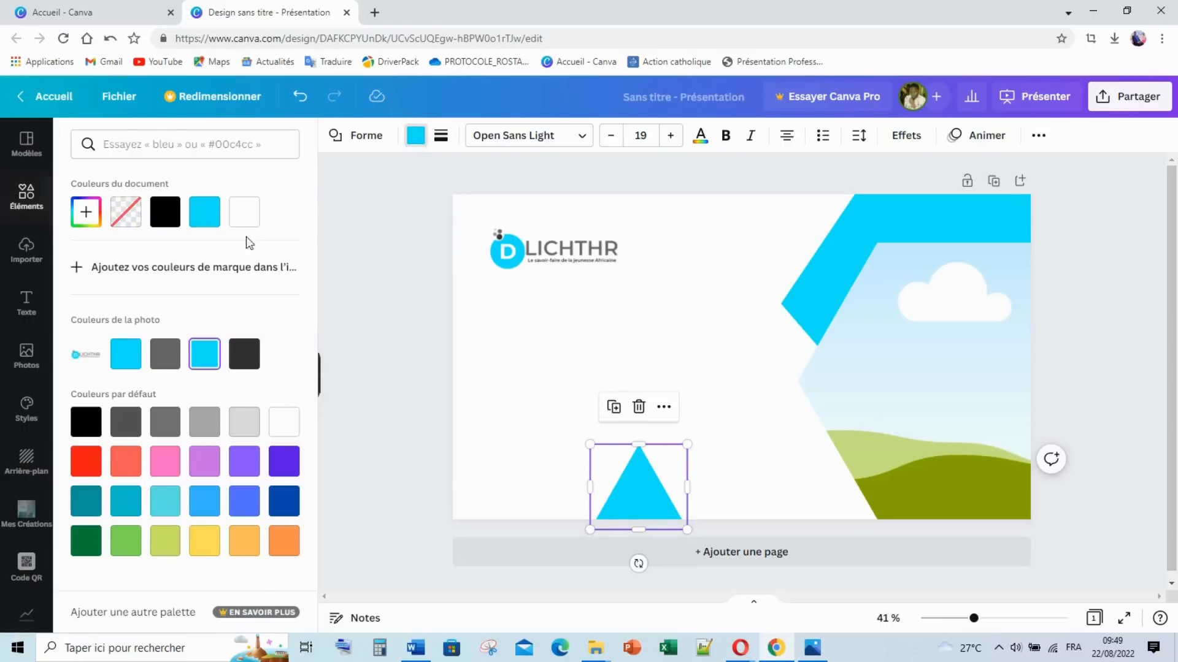
pyautogui.click(246, 356)
pyautogui.moveTo(683, 447); pyautogui.dragTo(763, 383)
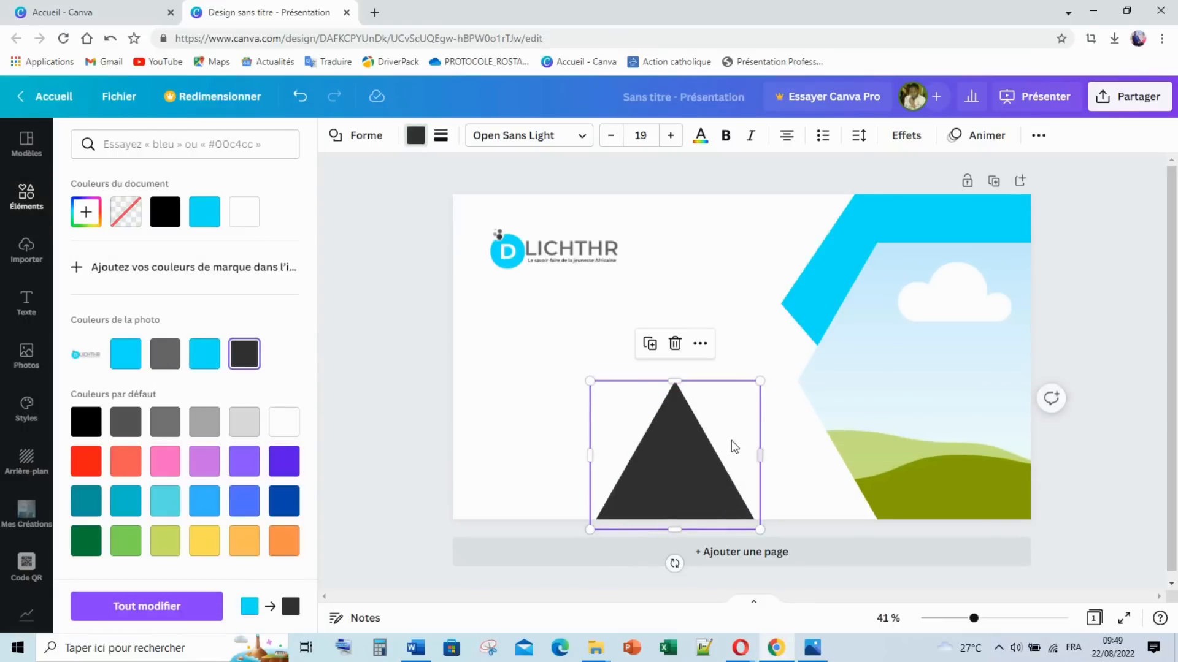
pyautogui.moveTo(704, 455); pyautogui.dragTo(797, 464)
# Step: Bring the dark triangle to the front and move it to the slide's bottom-right corner
pyautogui.rightClick(797, 464)
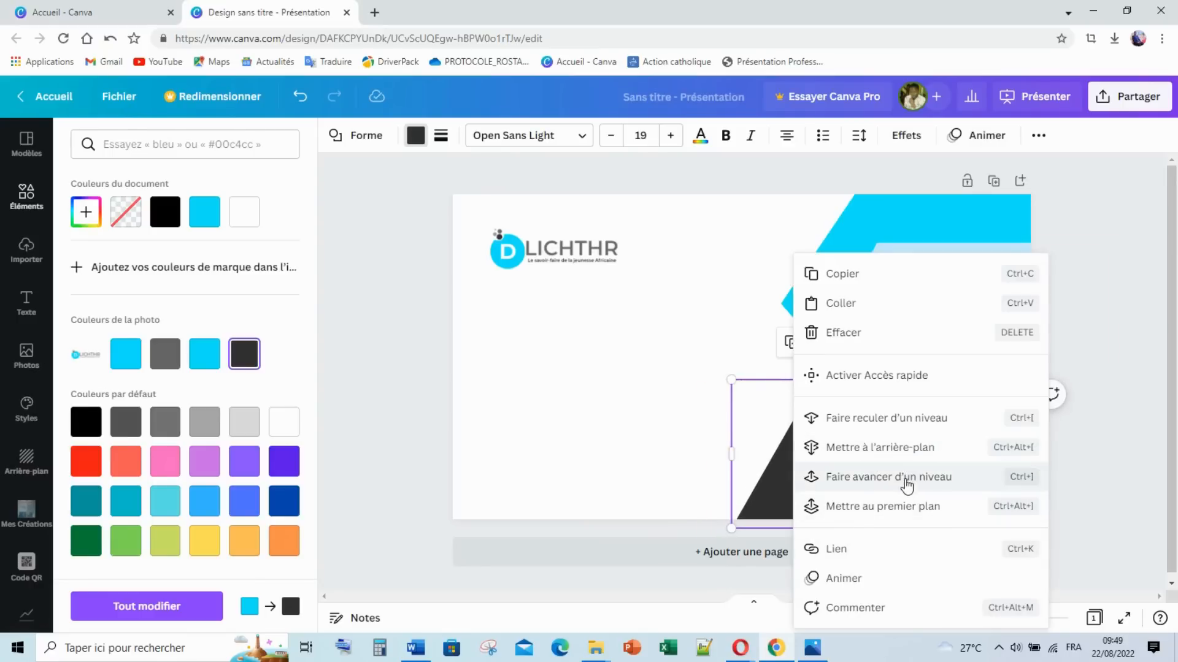
pyautogui.click(909, 507)
pyautogui.moveTo(859, 489); pyautogui.dragTo(1035, 464)
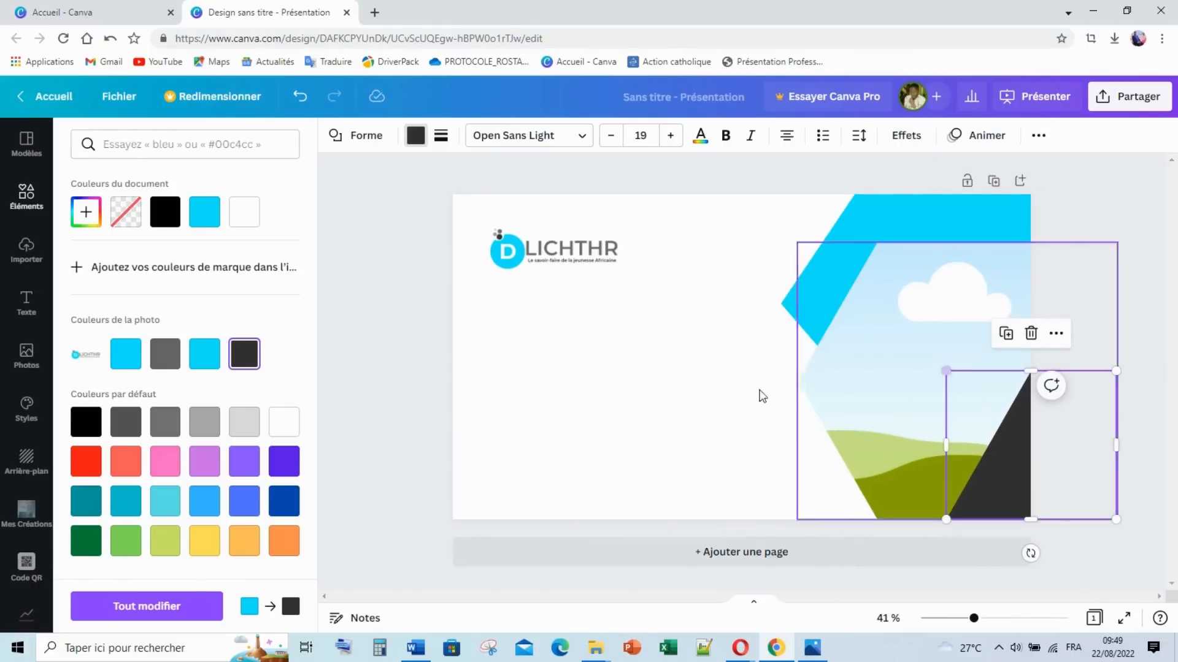
pyautogui.click(673, 439)
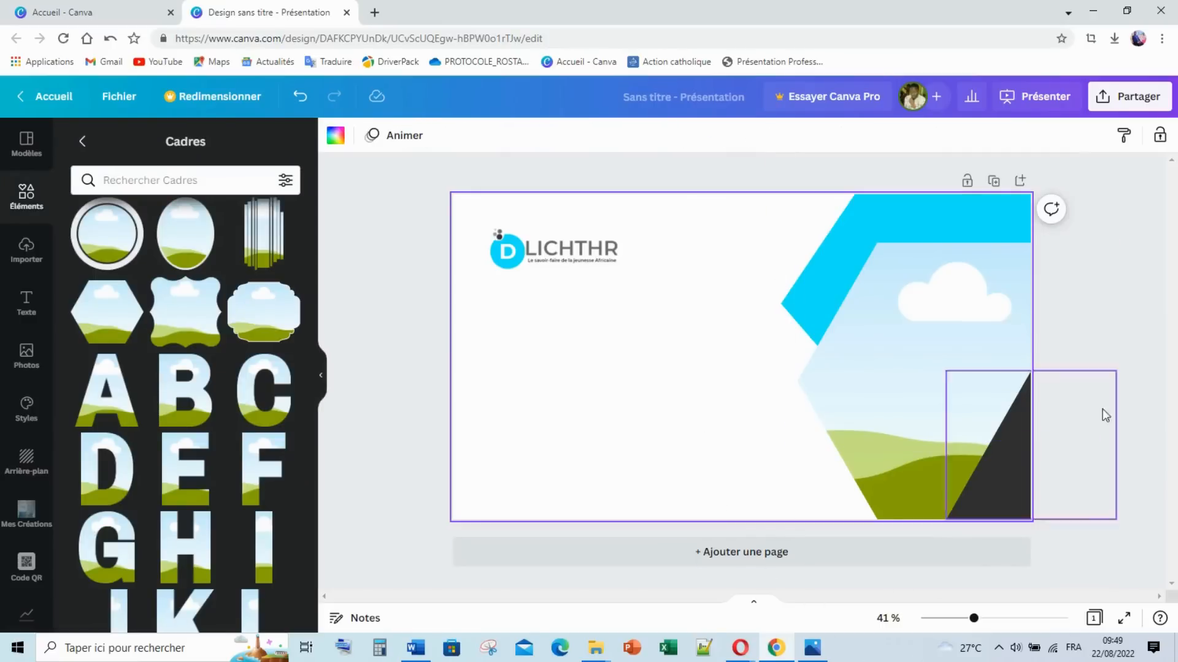
pyautogui.click(1042, 484)
pyautogui.click(814, 656)
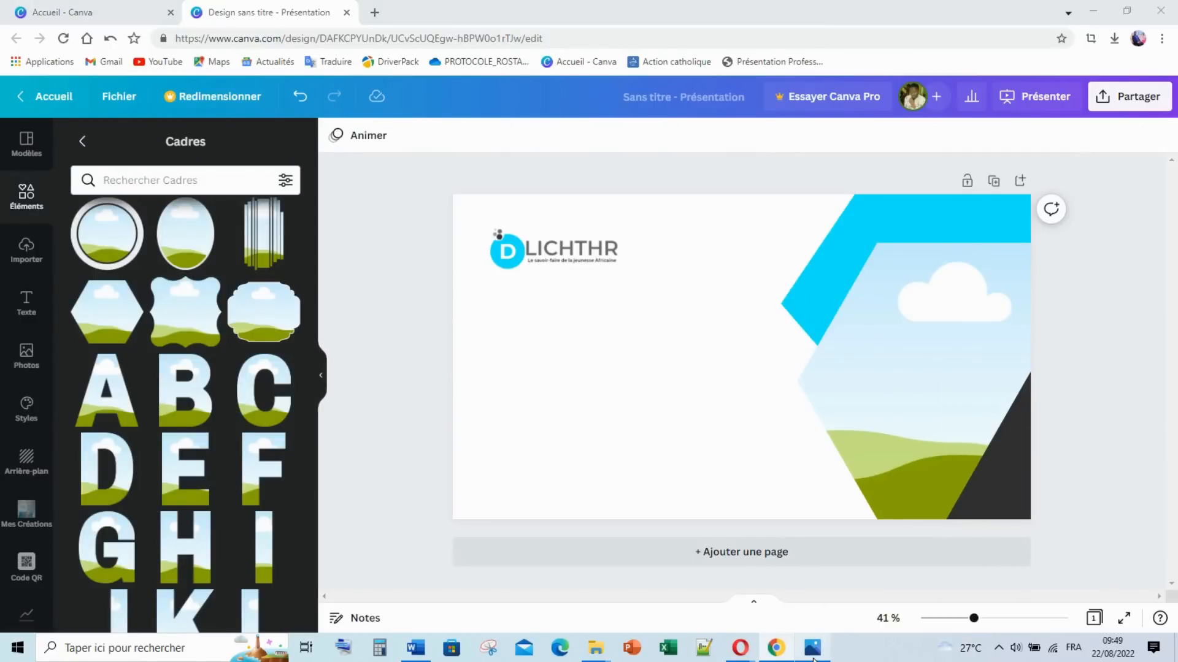
# Step: Add an 'Ajouter un titre' heading to the slide's centre from the Texte panel
pyautogui.click(813, 651)
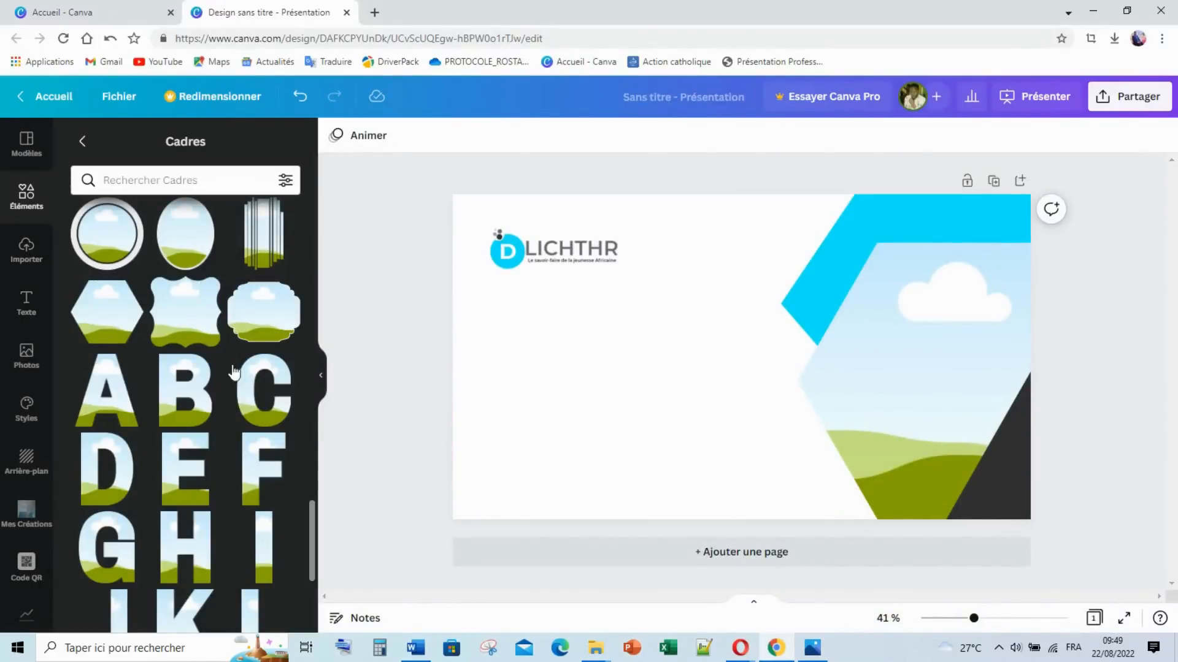
pyautogui.scroll(5, 274, 375)
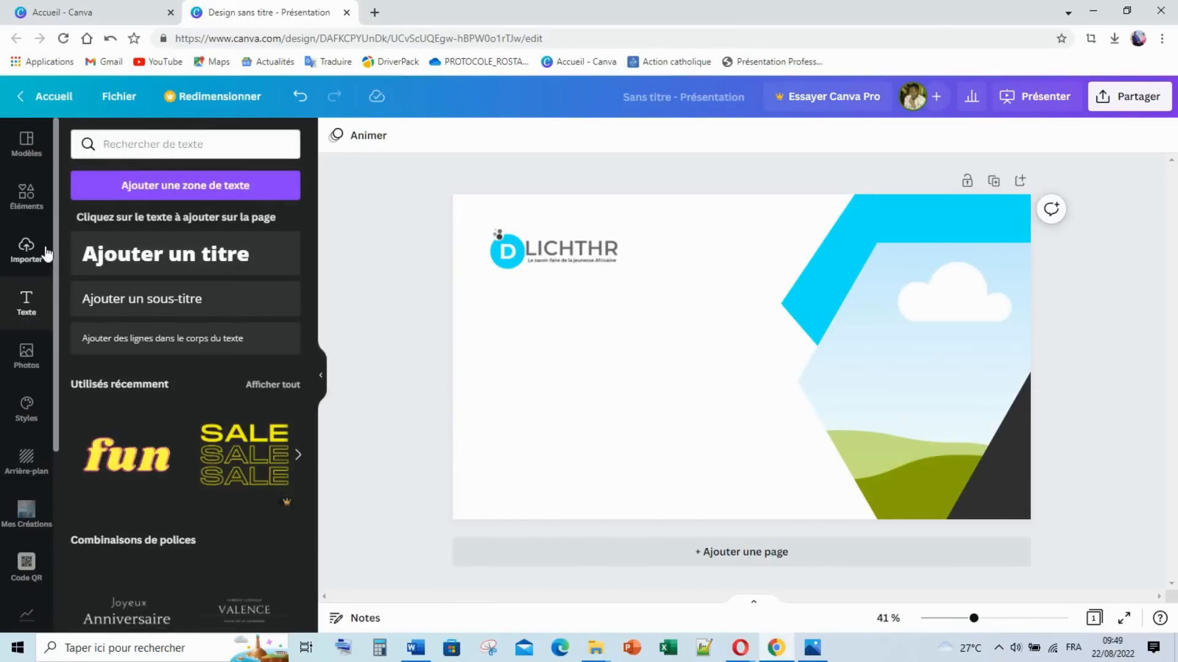
pyautogui.click(176, 265)
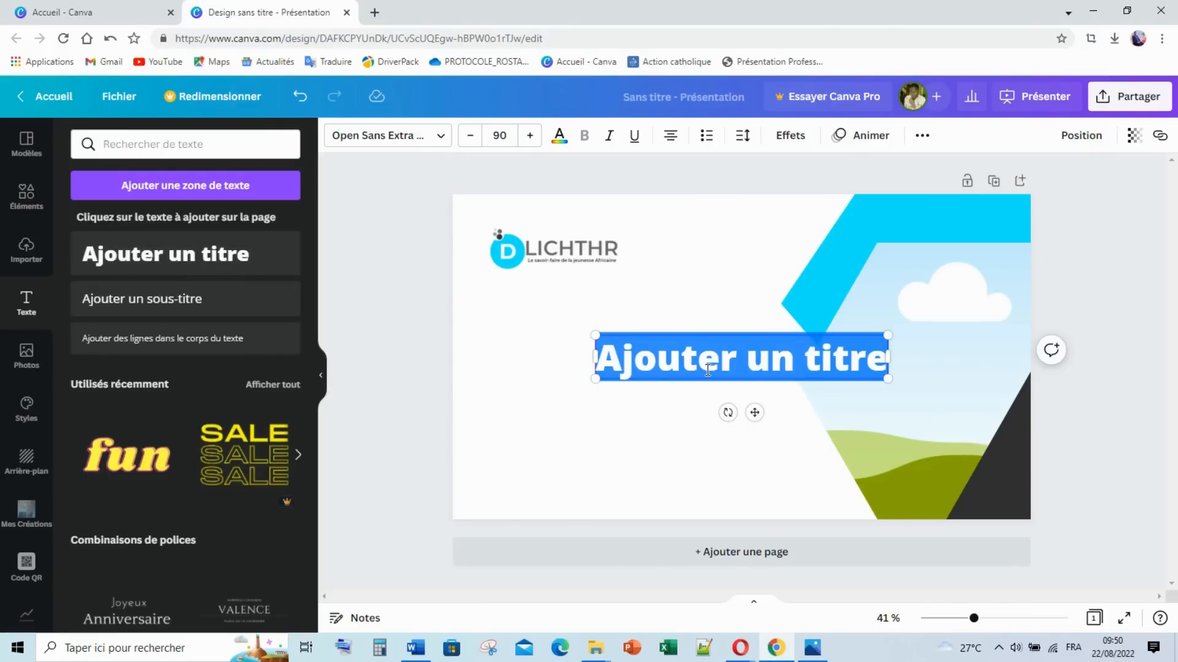
# Step: Change the heading to 'CONSTRUISONS' / 'VOTRE BUSINESS', left-align it and move it under the logo
pyautogui.write('V')
pyautogui.press('BackSpace')
pyautogui.write('co')
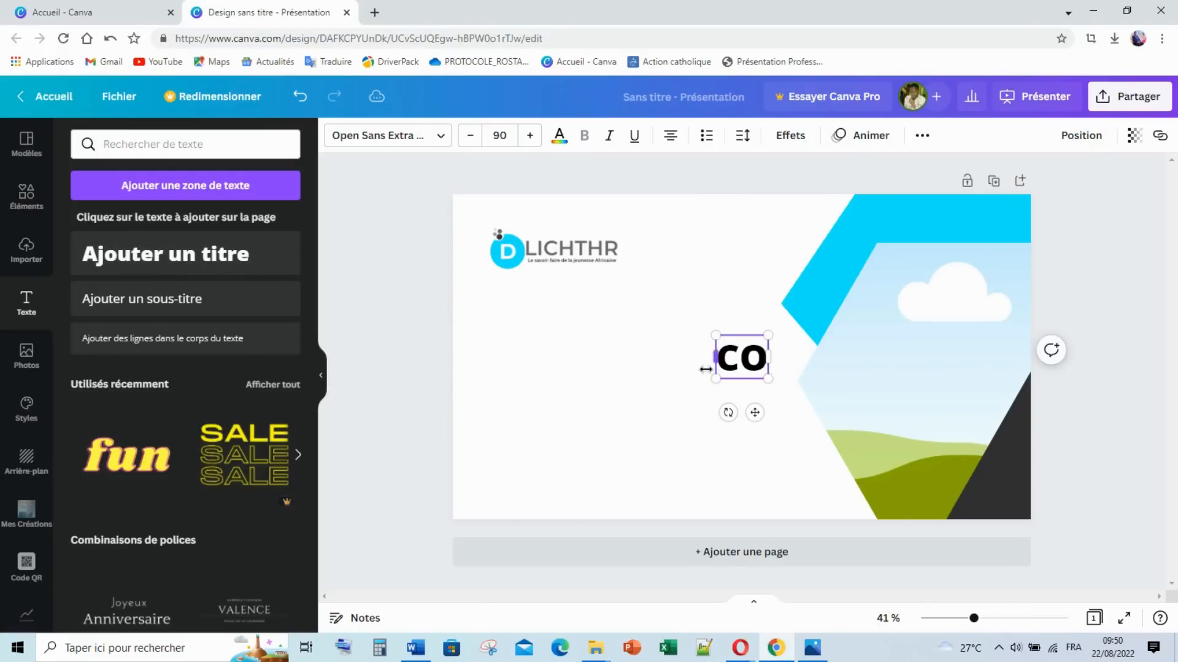
pyautogui.write('nstru')
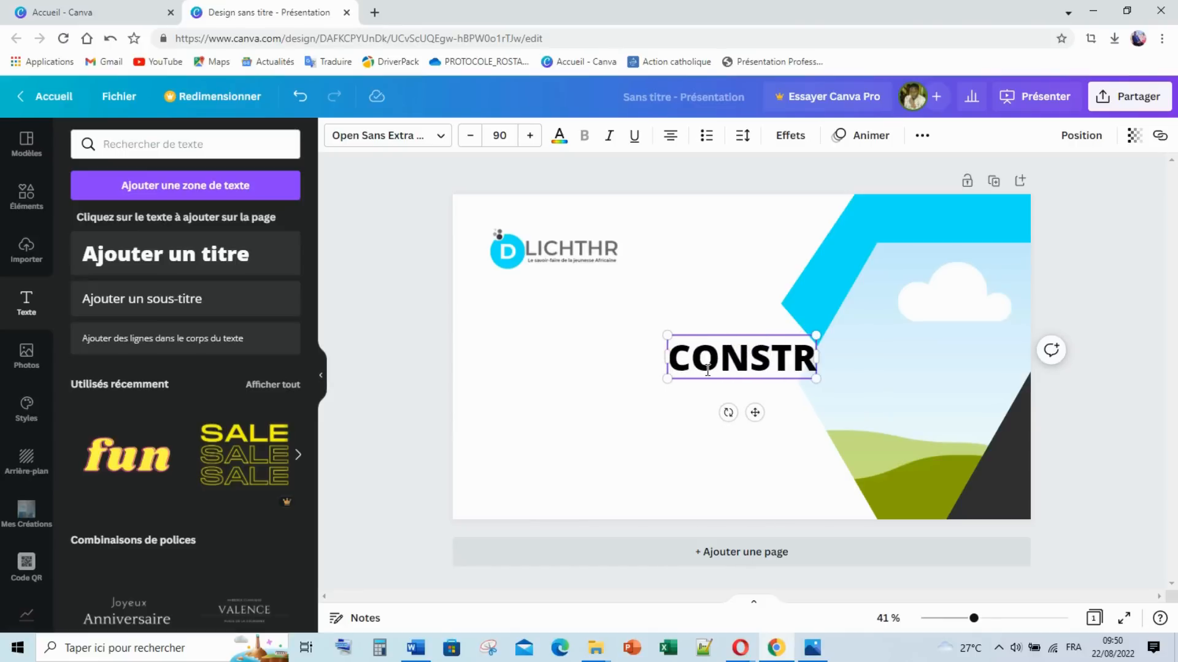
pyautogui.write('isons')
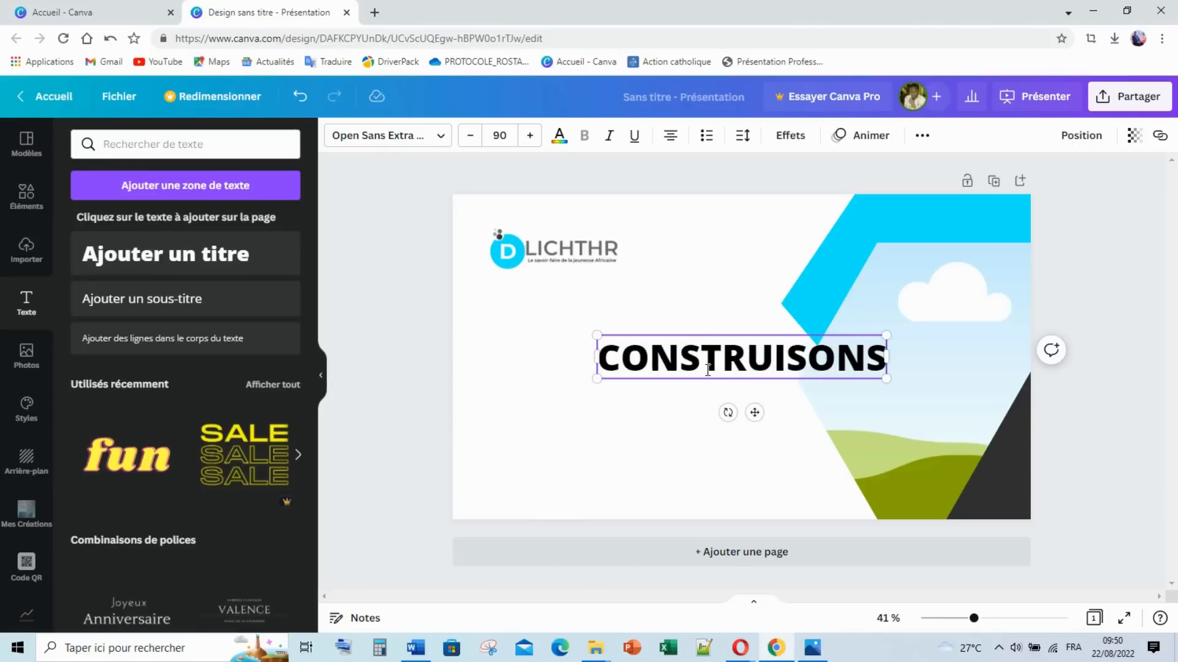
pyautogui.press('Return')
pyautogui.write('votre business')
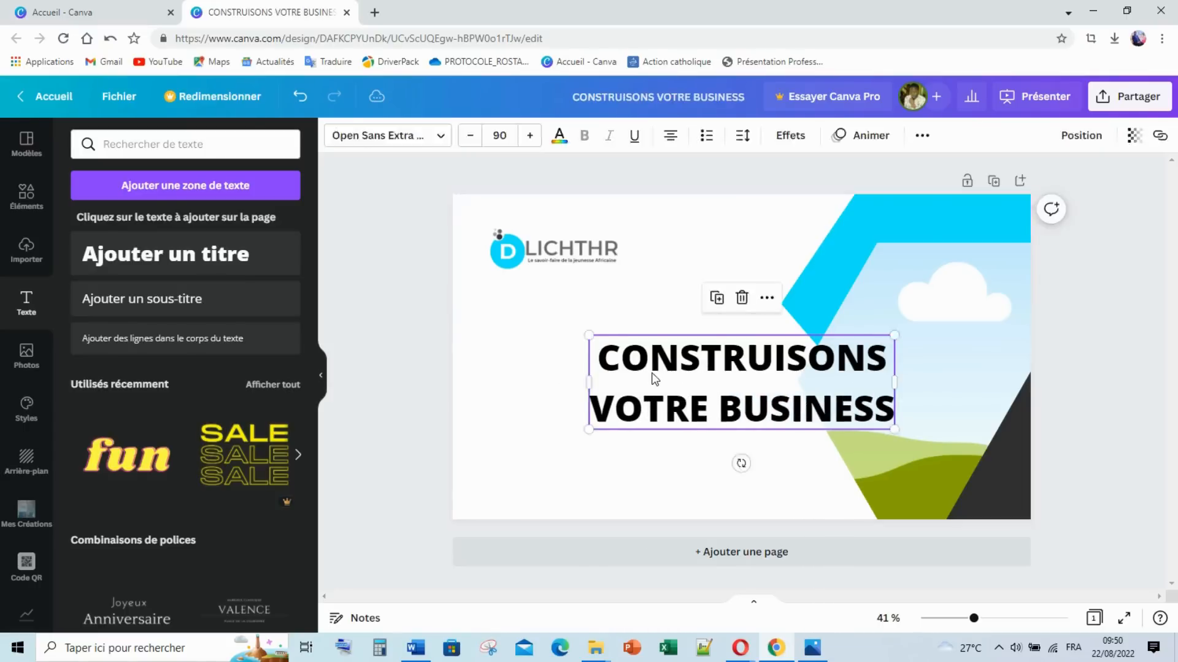
pyautogui.click(671, 138)
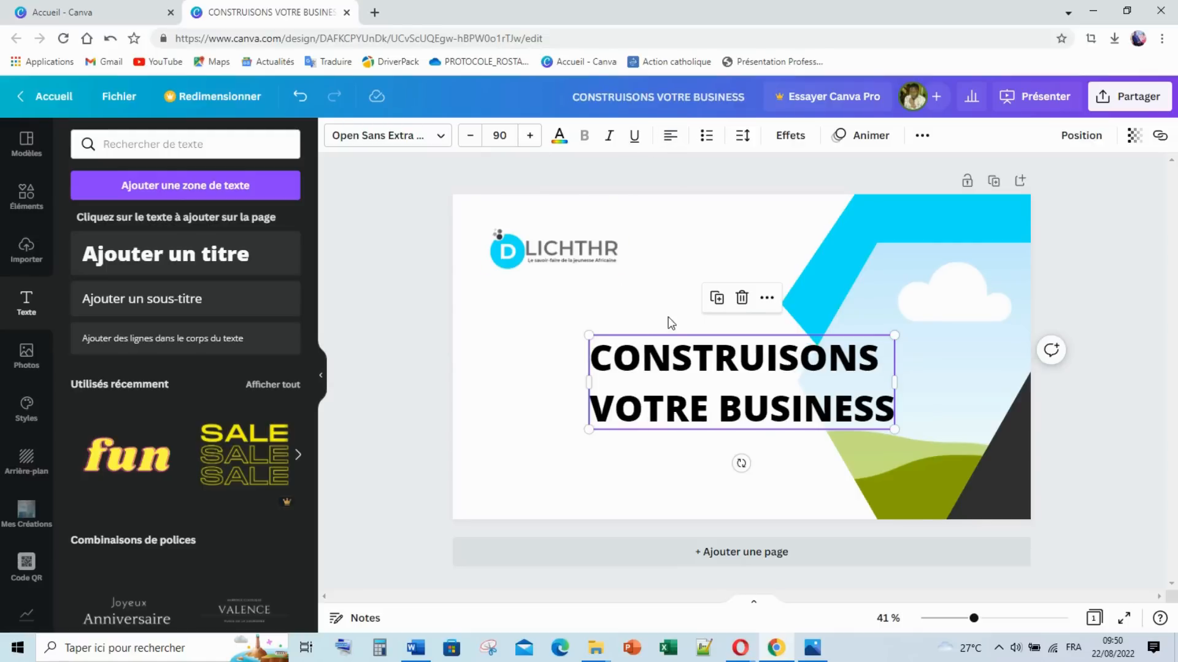
pyautogui.moveTo(748, 384); pyautogui.dragTo(647, 350)
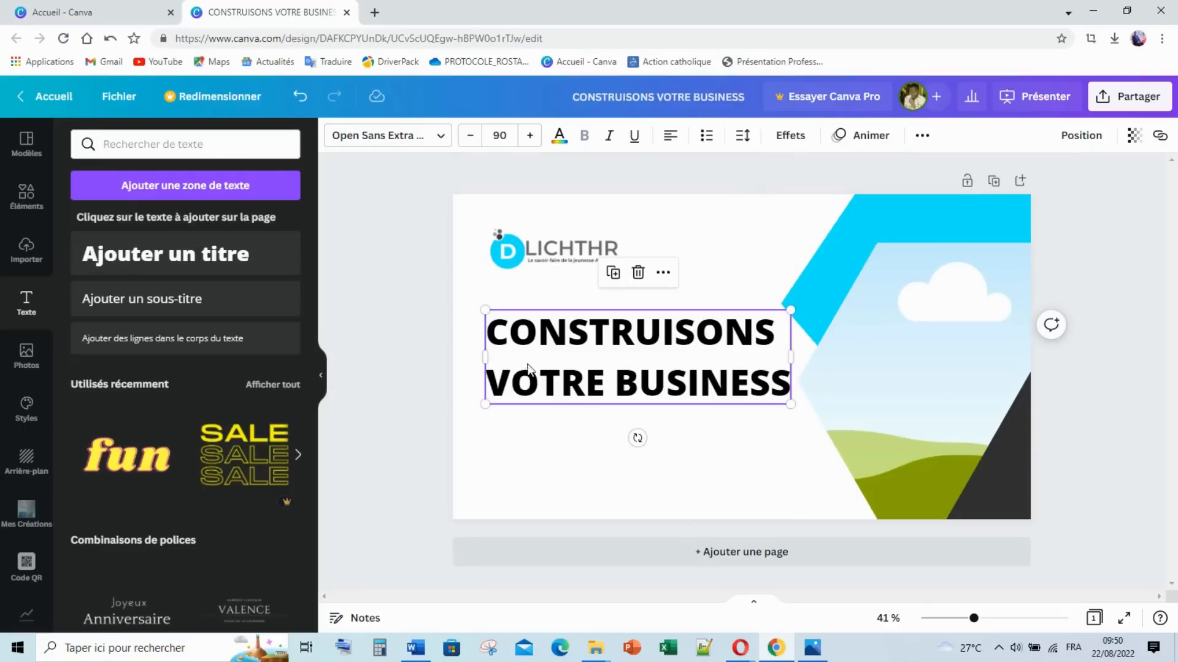
pyautogui.click(761, 440)
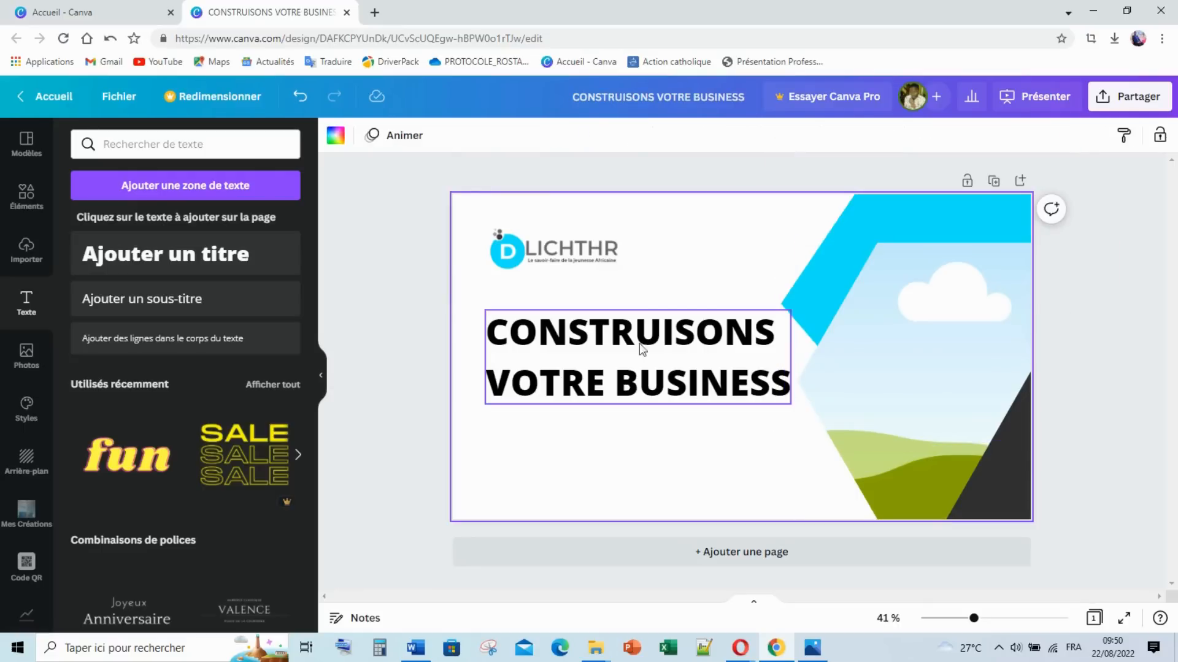
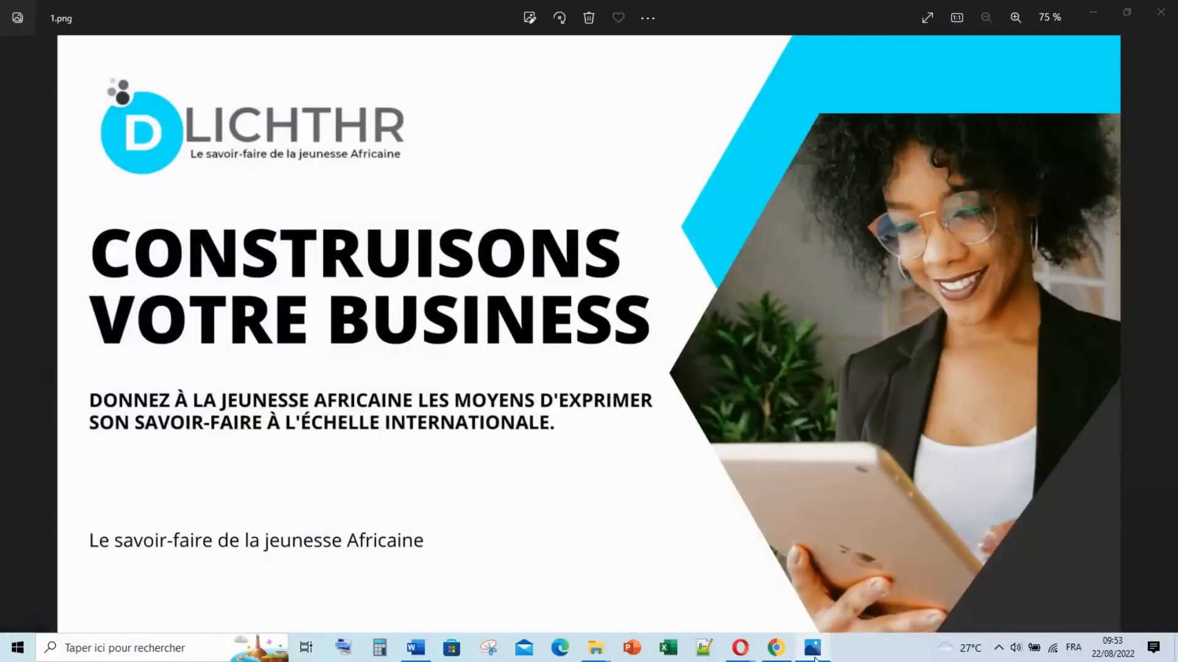
# Step: Switch back to the Canva design from the reference image
pyautogui.click(813, 657)
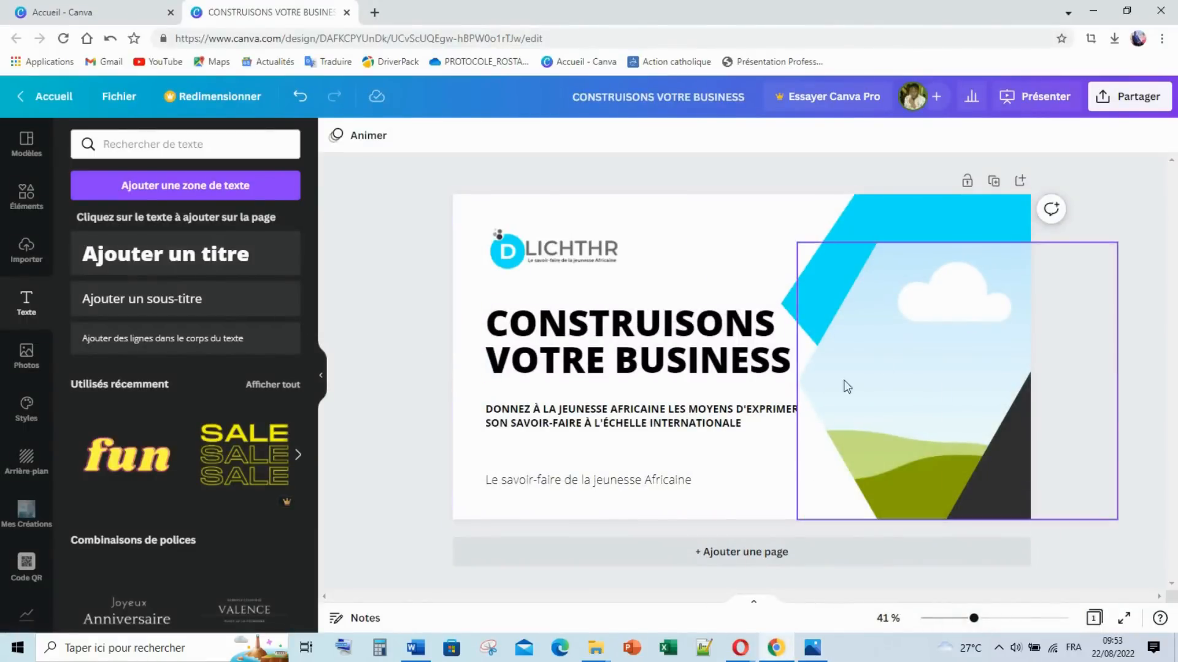
# Step: Search photos for 'Femme noir au bureau' and add the woman-with-tablet photo
pyautogui.click(26, 200)
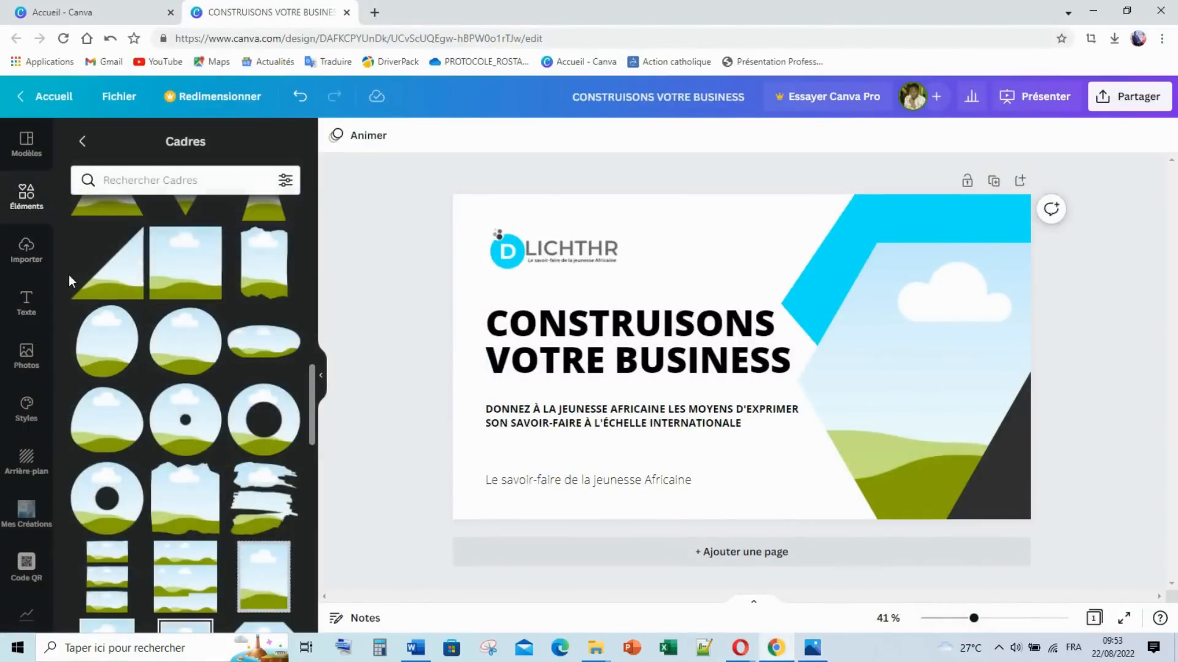
pyautogui.click(25, 195)
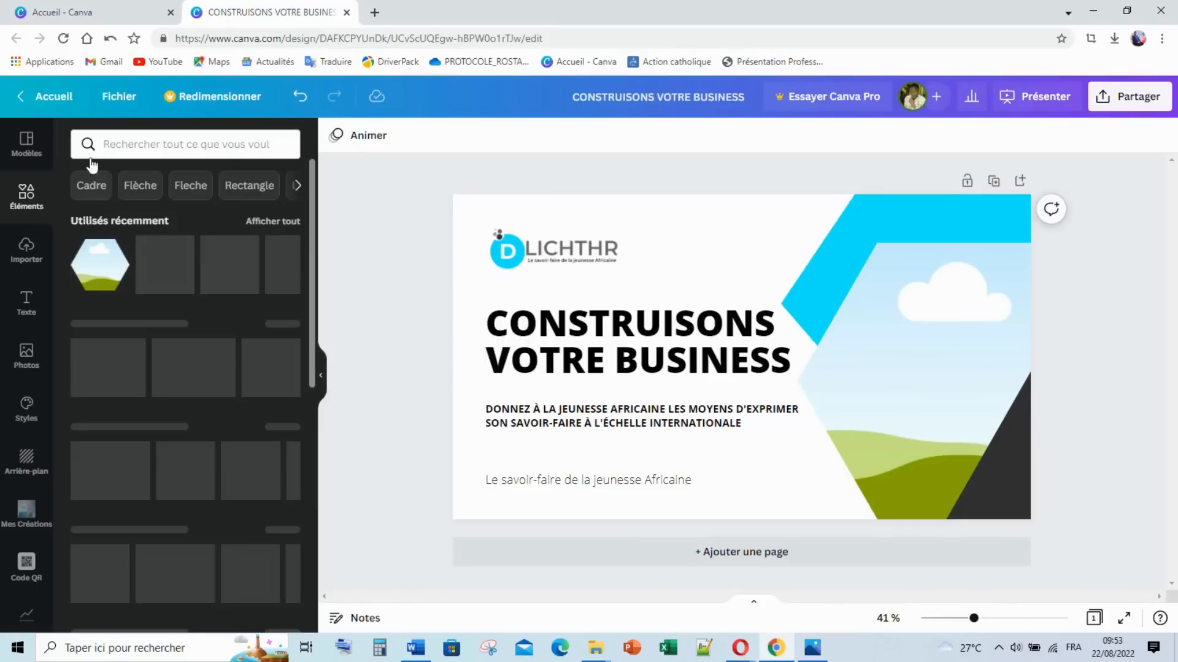
pyautogui.click(148, 142)
pyautogui.write('Femme')
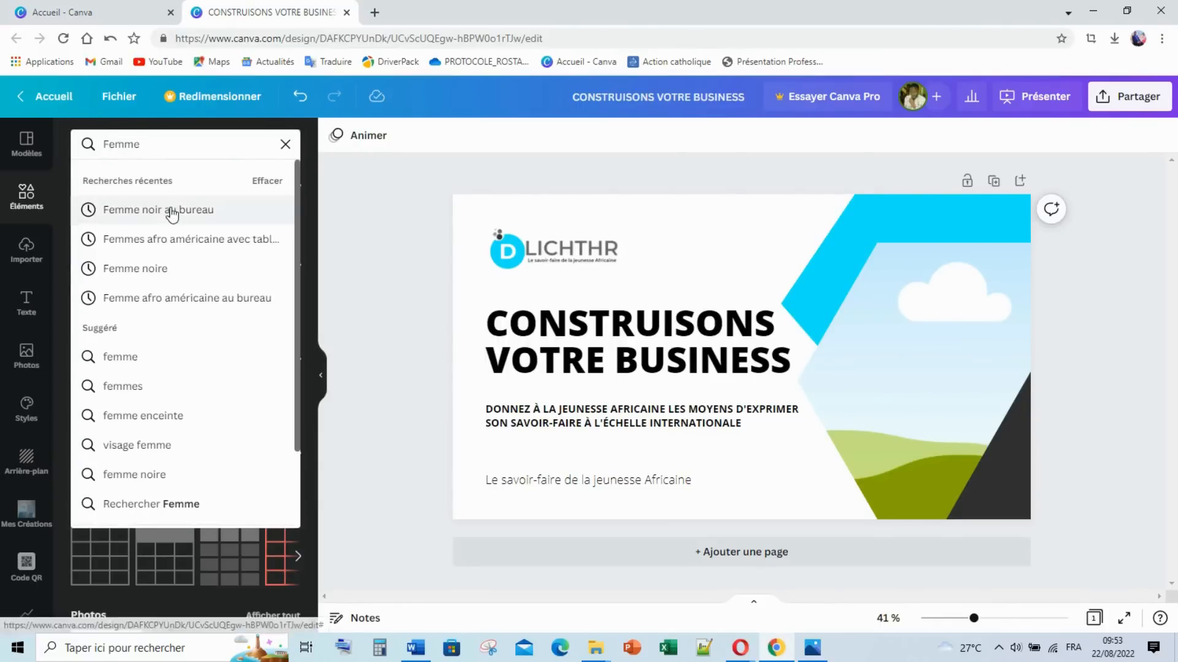
pyautogui.click(171, 211)
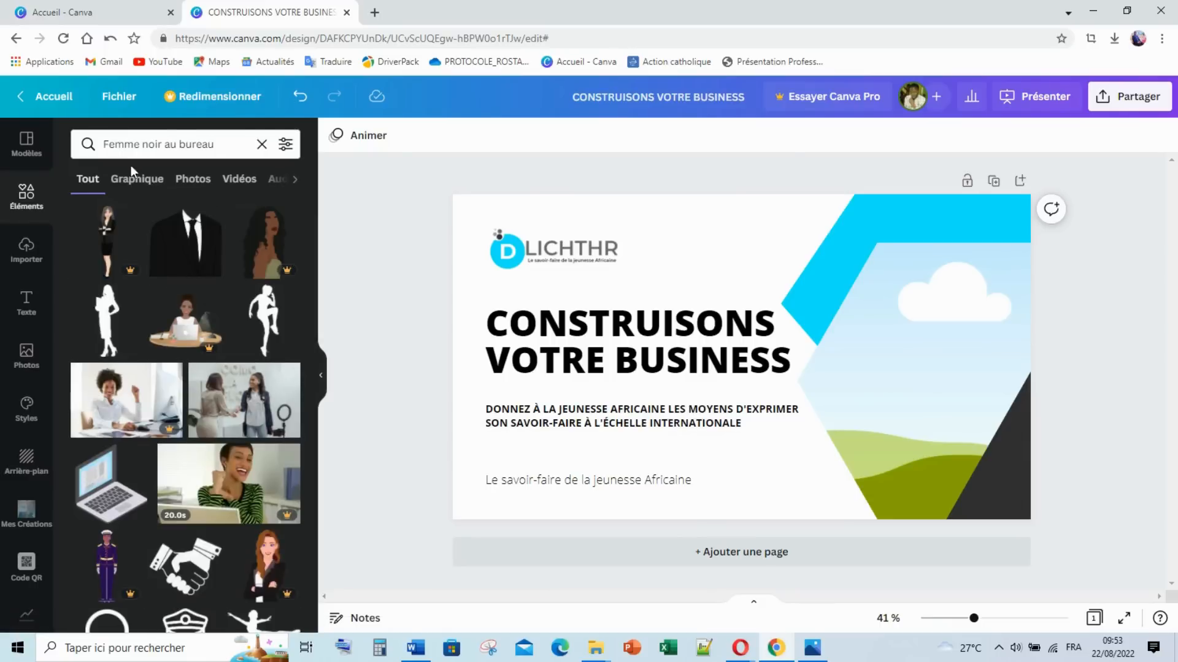
pyautogui.click(147, 181)
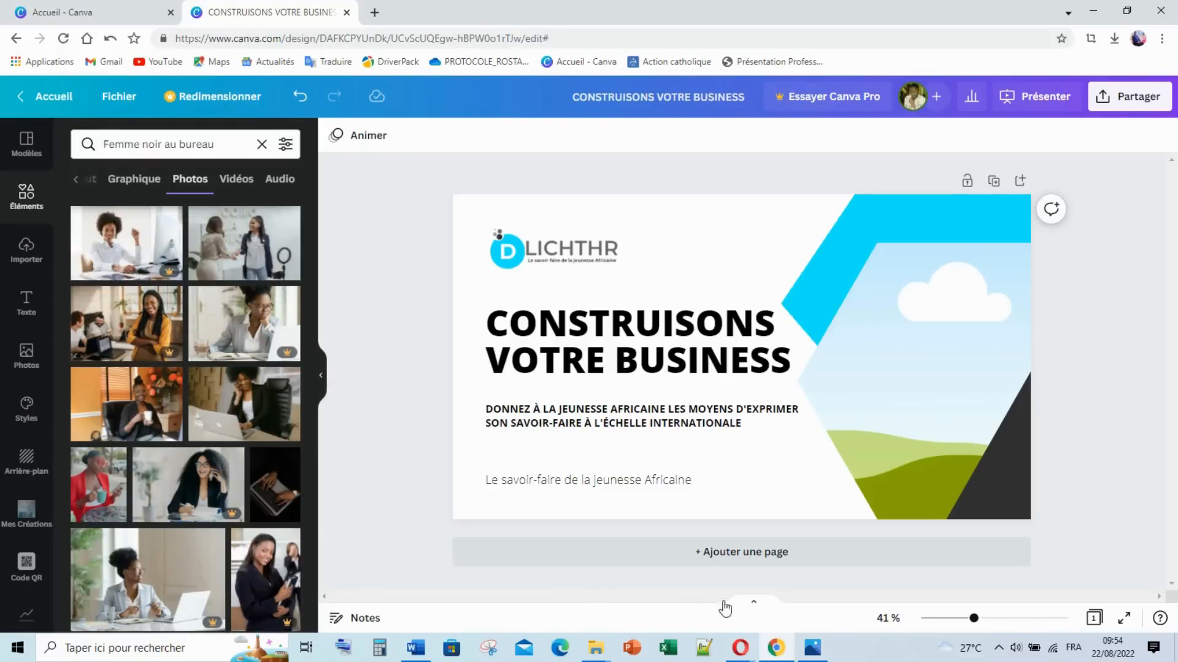
pyautogui.click(812, 647)
pyautogui.scroll(-5, 190, 464)
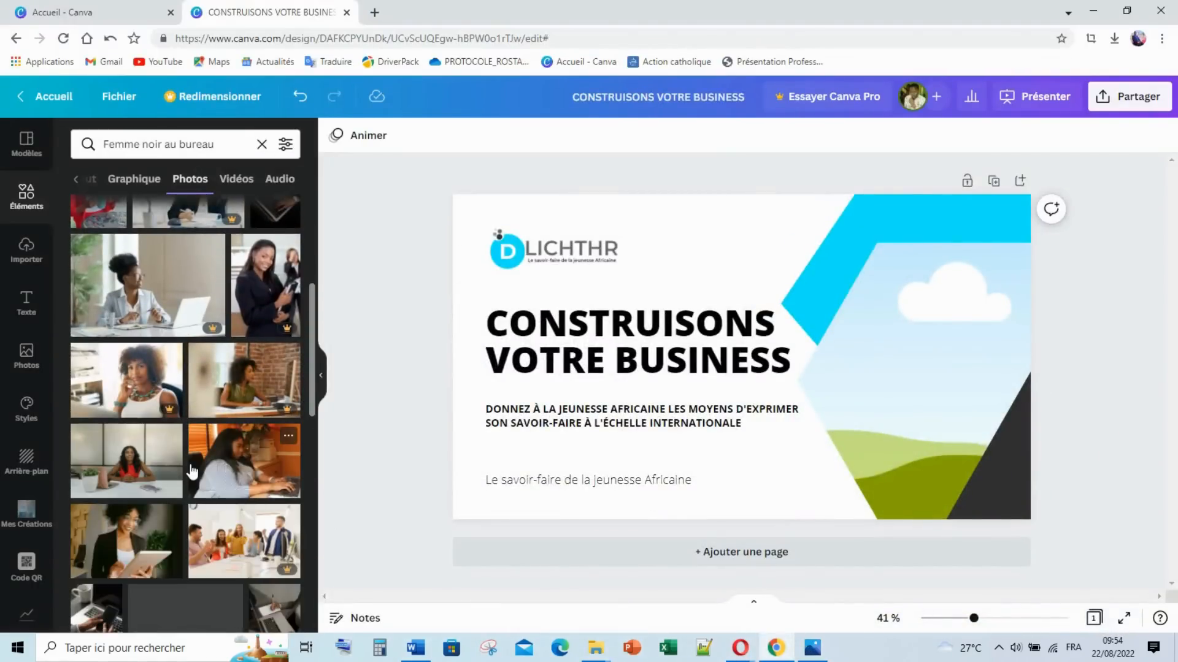
pyautogui.click(130, 557)
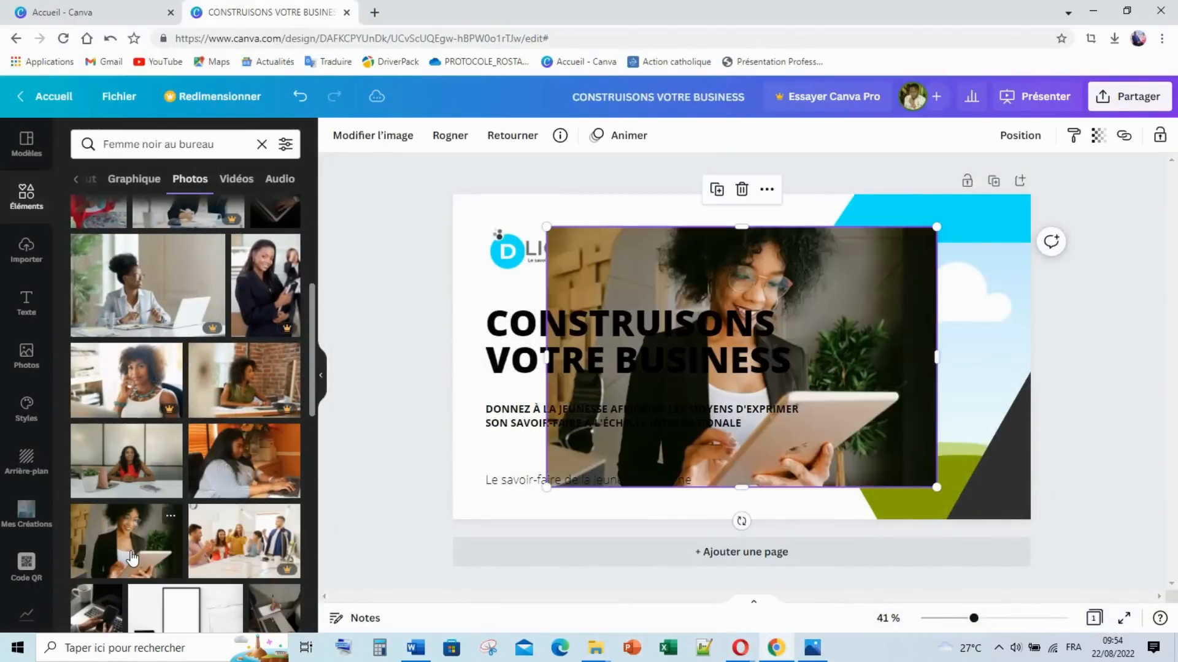
# Step: Flip the photo horizontally and drop it into the hexagon frame
pyautogui.click(504, 136)
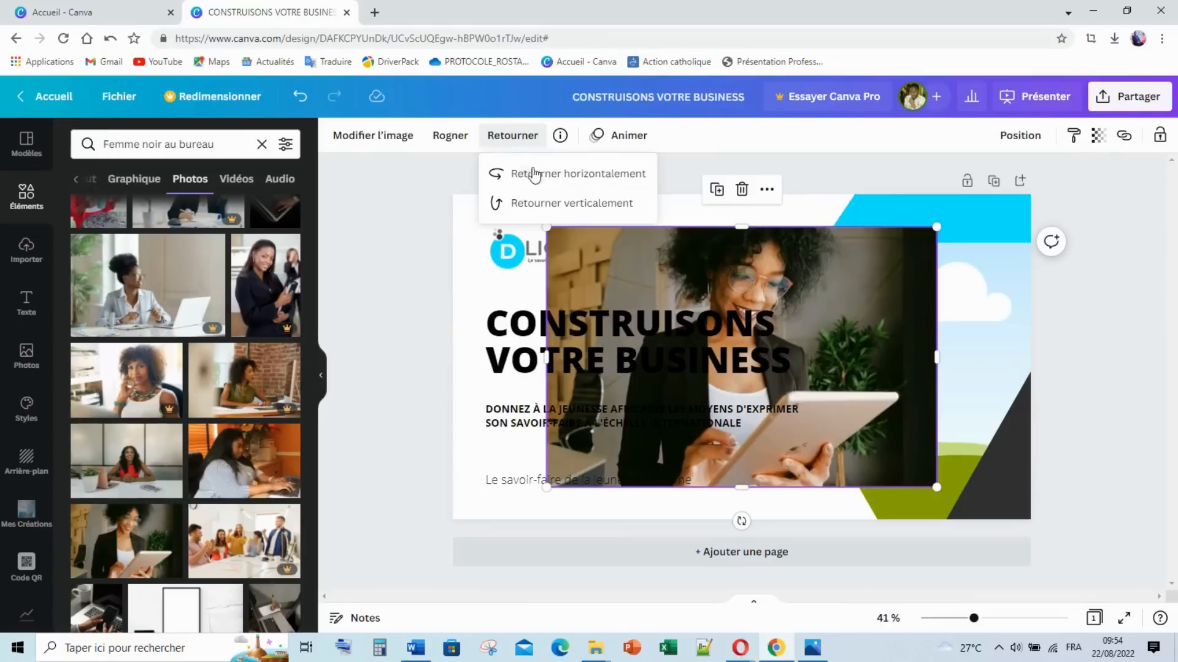
pyautogui.click(534, 174)
pyautogui.click(866, 267)
pyautogui.moveTo(866, 267); pyautogui.dragTo(1037, 289)
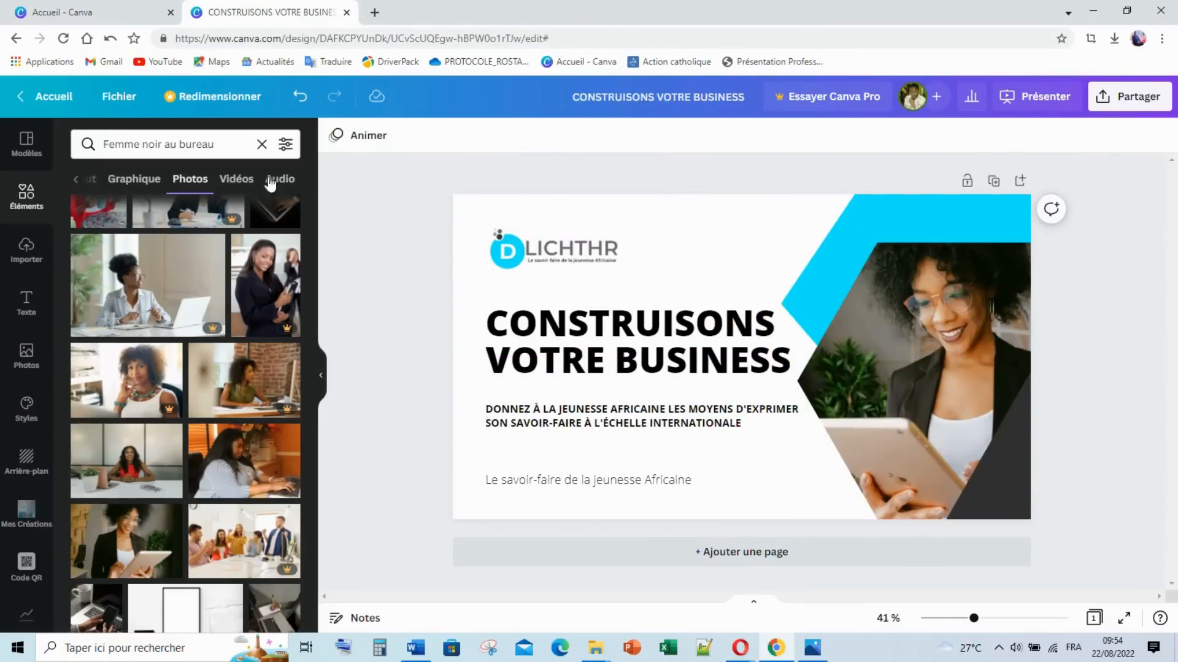
pyautogui.click(322, 376)
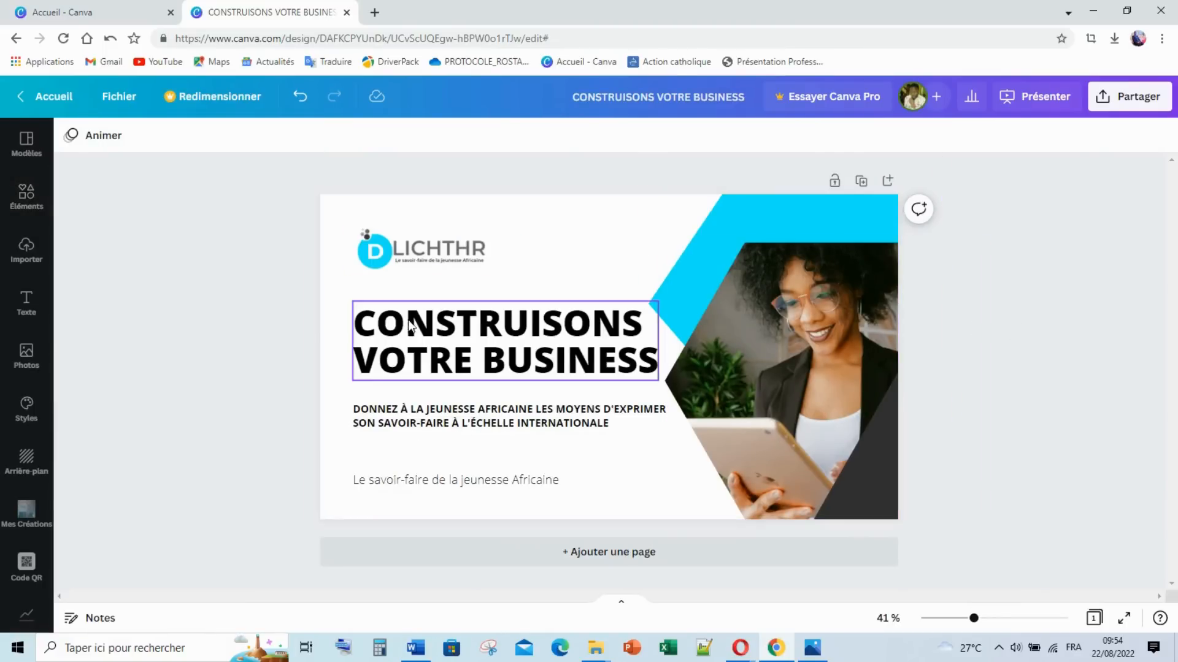
# Step: Select every element on the title slide and apply the Balayage animation
pyautogui.moveTo(223, 219); pyautogui.dragTo(1001, 508)
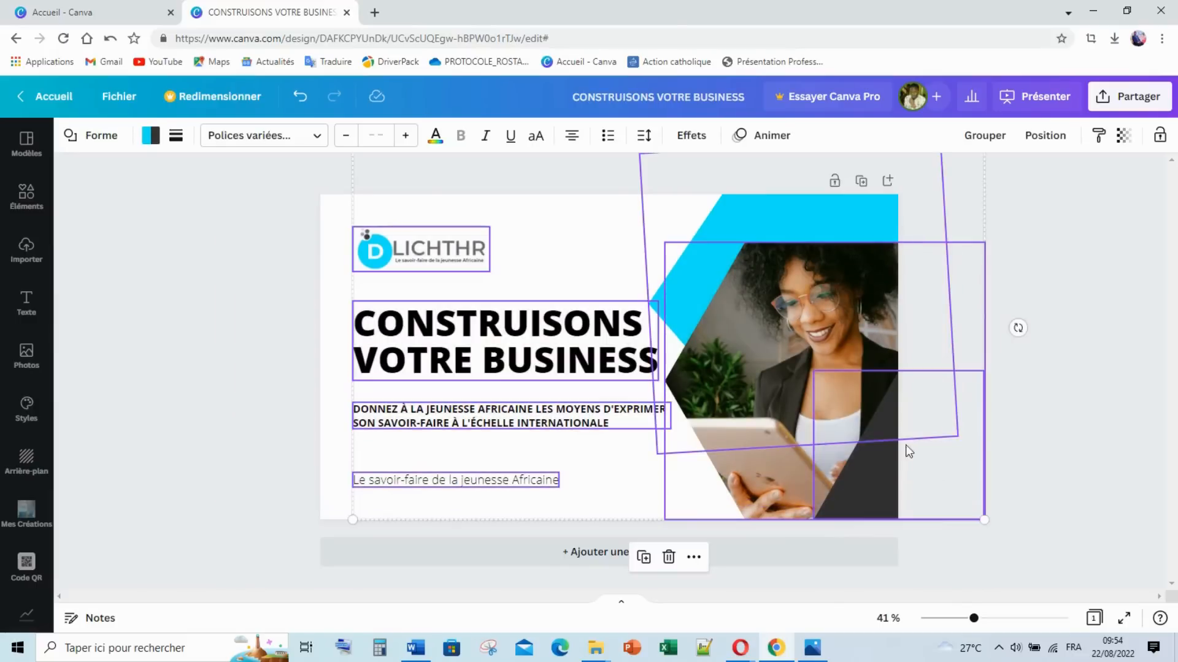
pyautogui.click(785, 136)
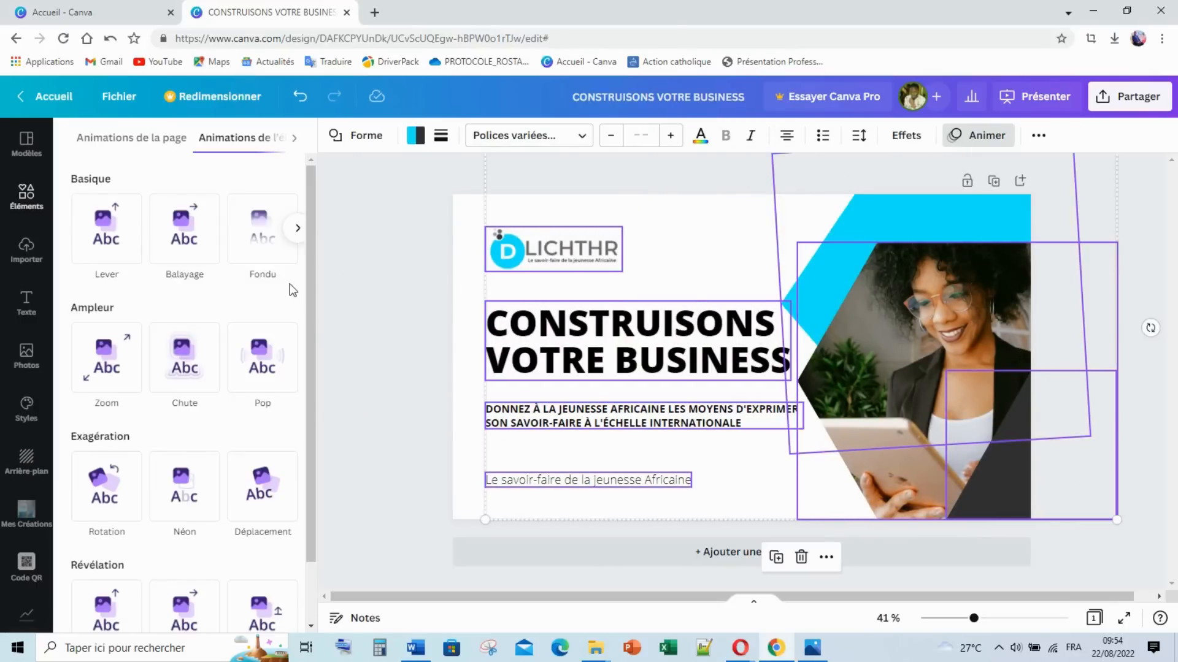
pyautogui.click(192, 245)
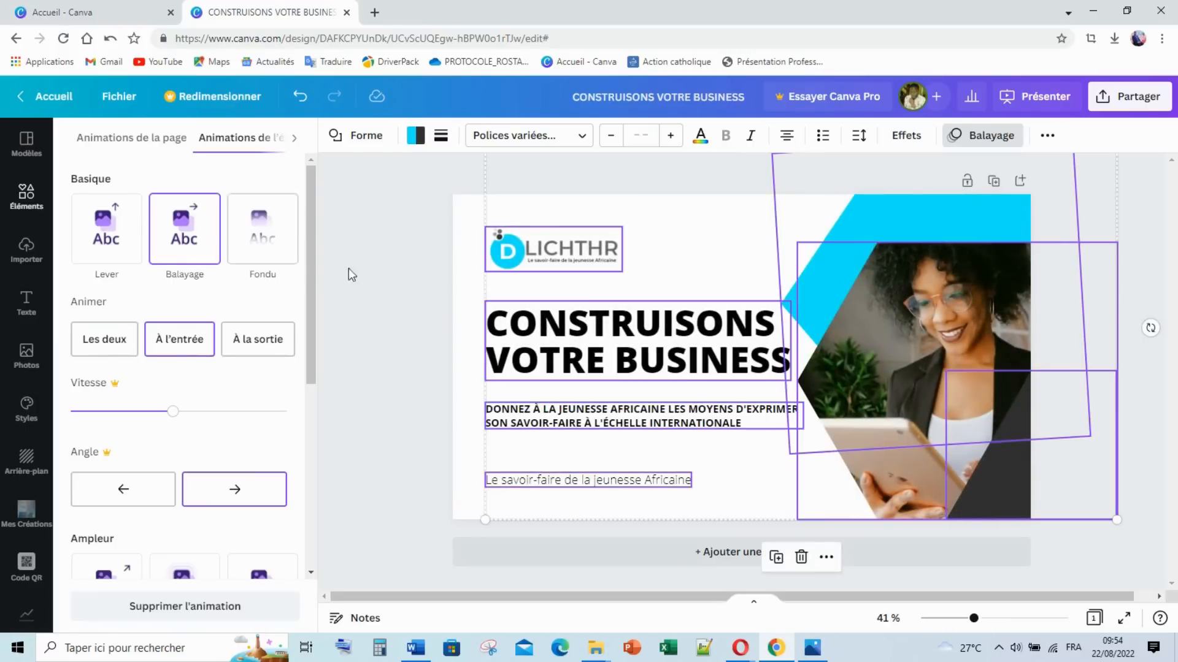
pyautogui.click(397, 273)
# Step: Check that the DLICHTHR logo carries the Balayage animation
pyautogui.click(337, 296)
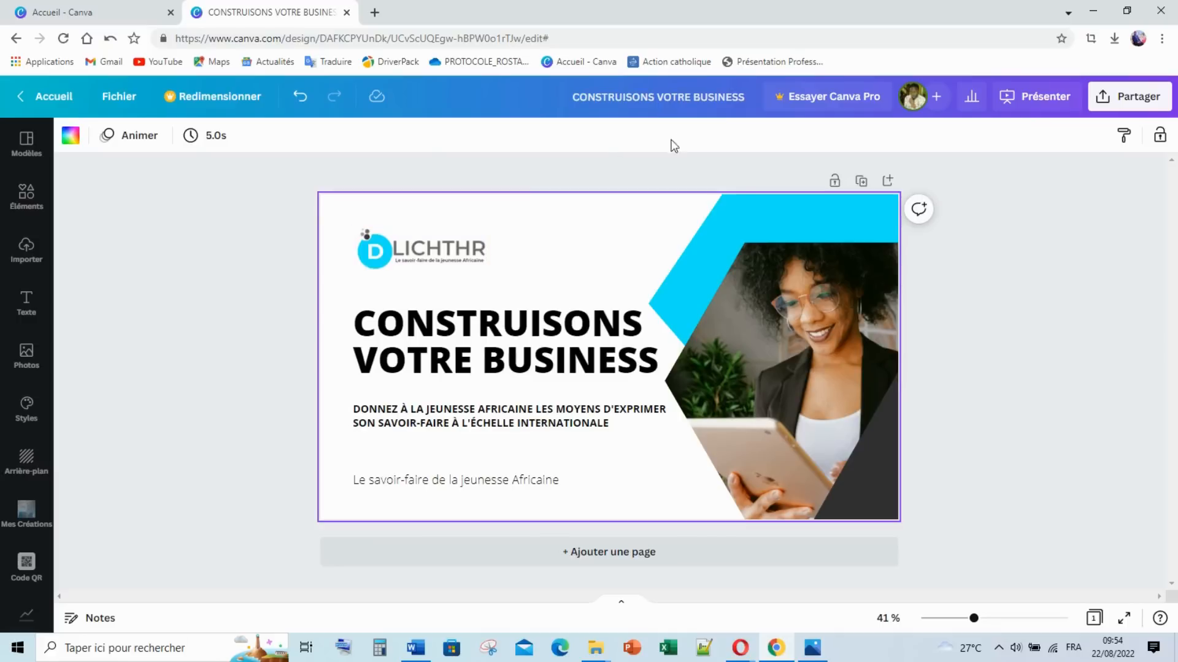
pyautogui.click(448, 236)
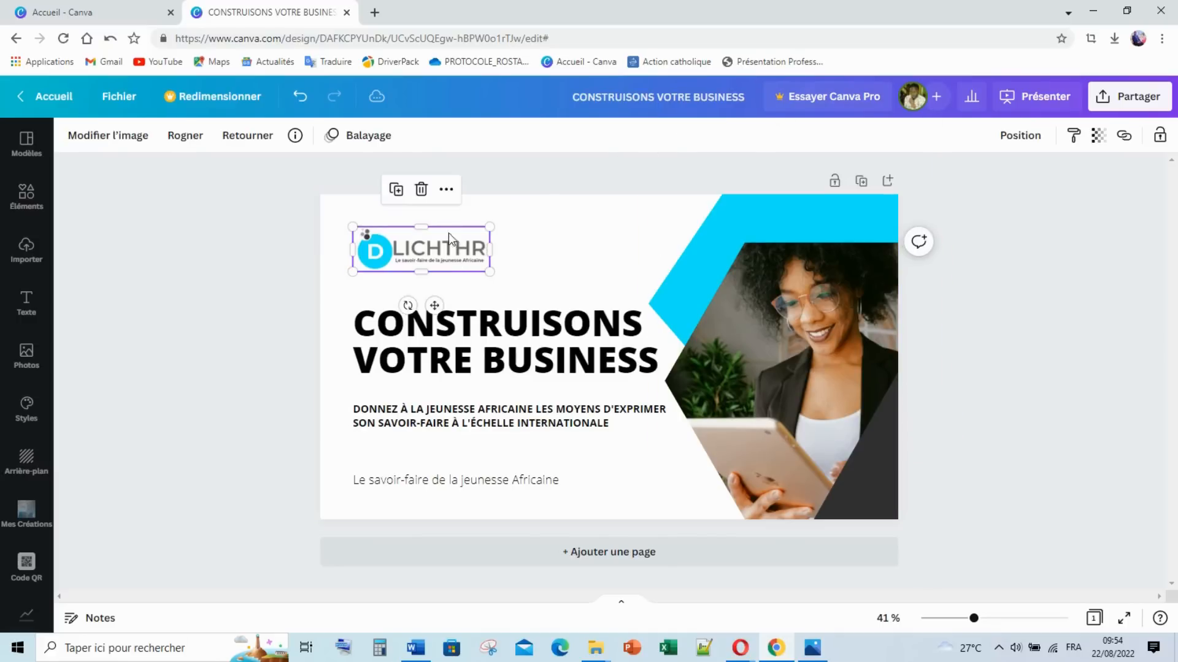
pyautogui.click(366, 136)
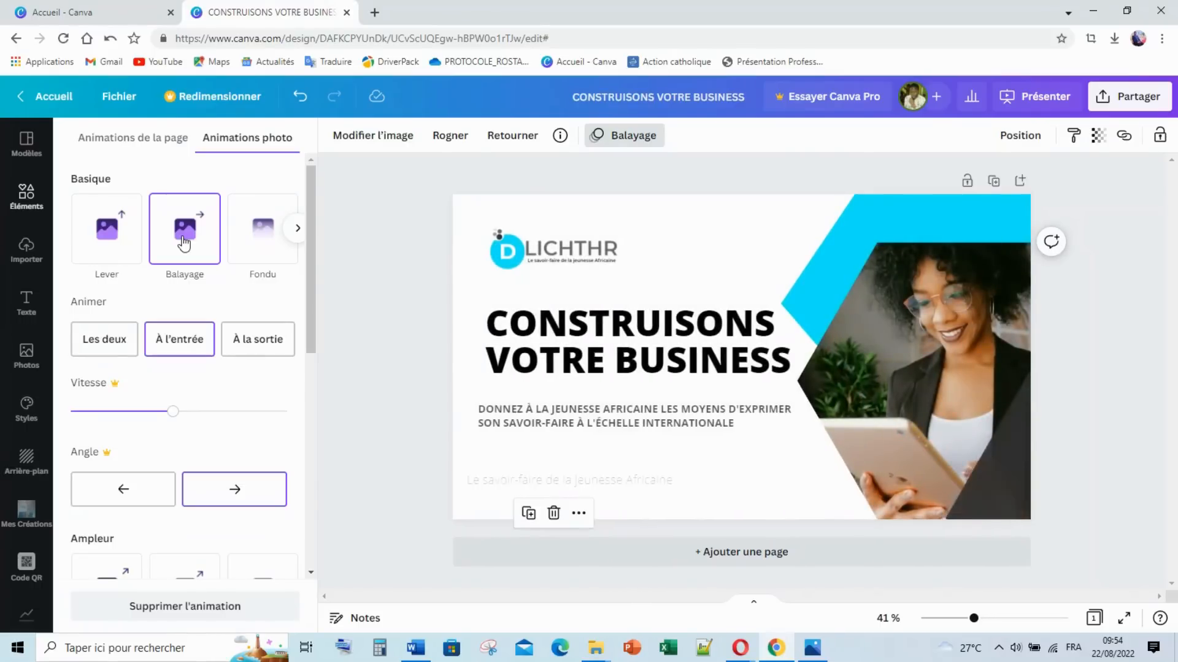
pyautogui.click(348, 264)
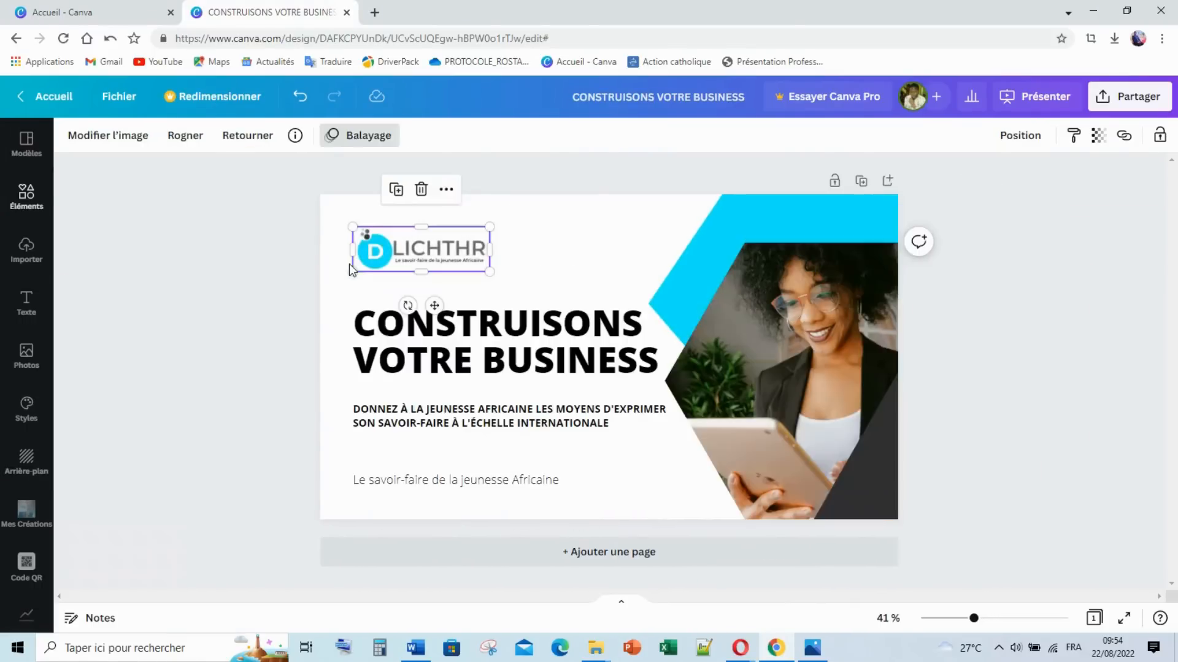
pyautogui.click(992, 358)
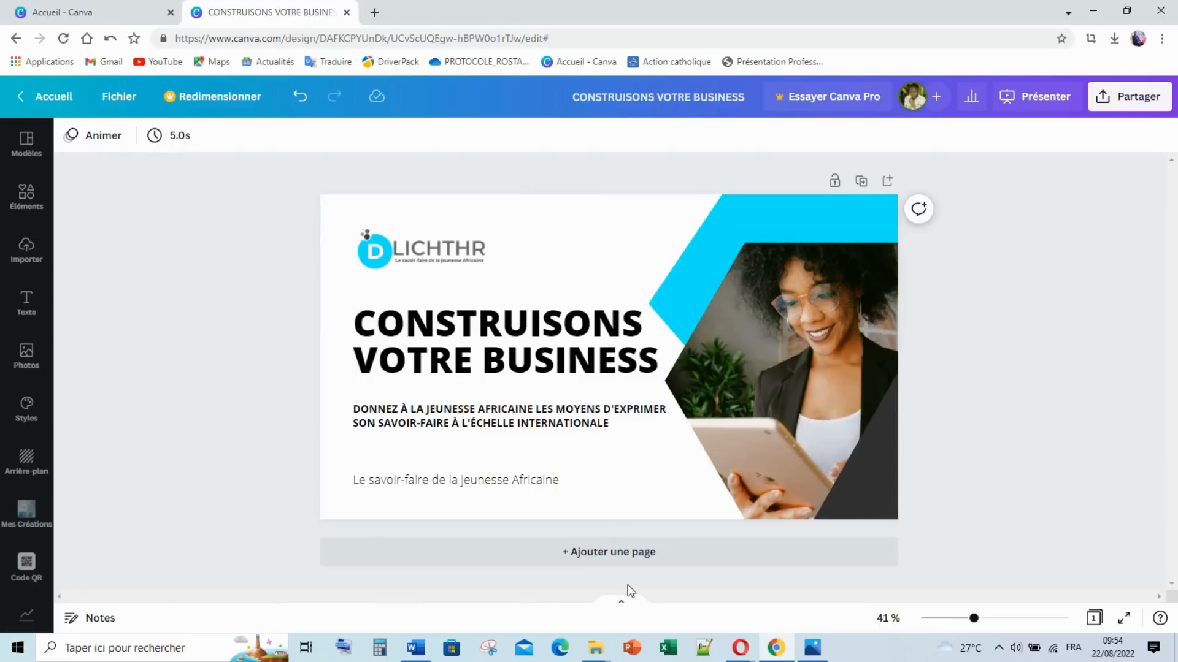
# Step: Add a blank Page 2, view the SOMMAIRE reference image 2.png, then return to Canva
pyautogui.click(635, 561)
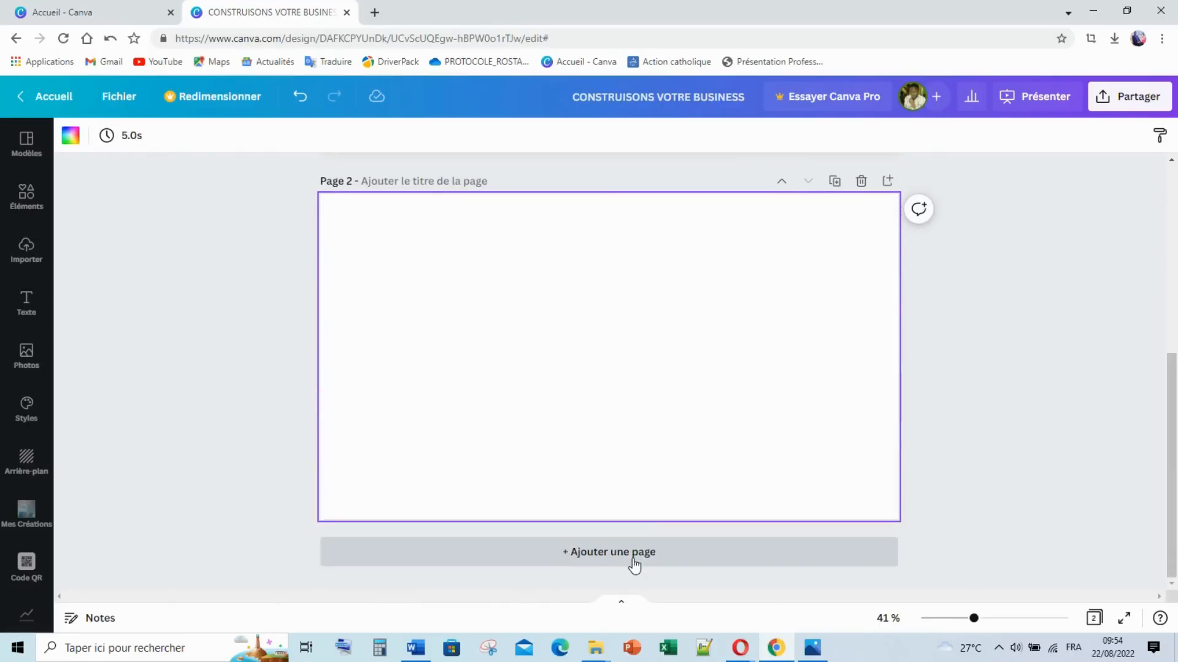
pyautogui.click(808, 649)
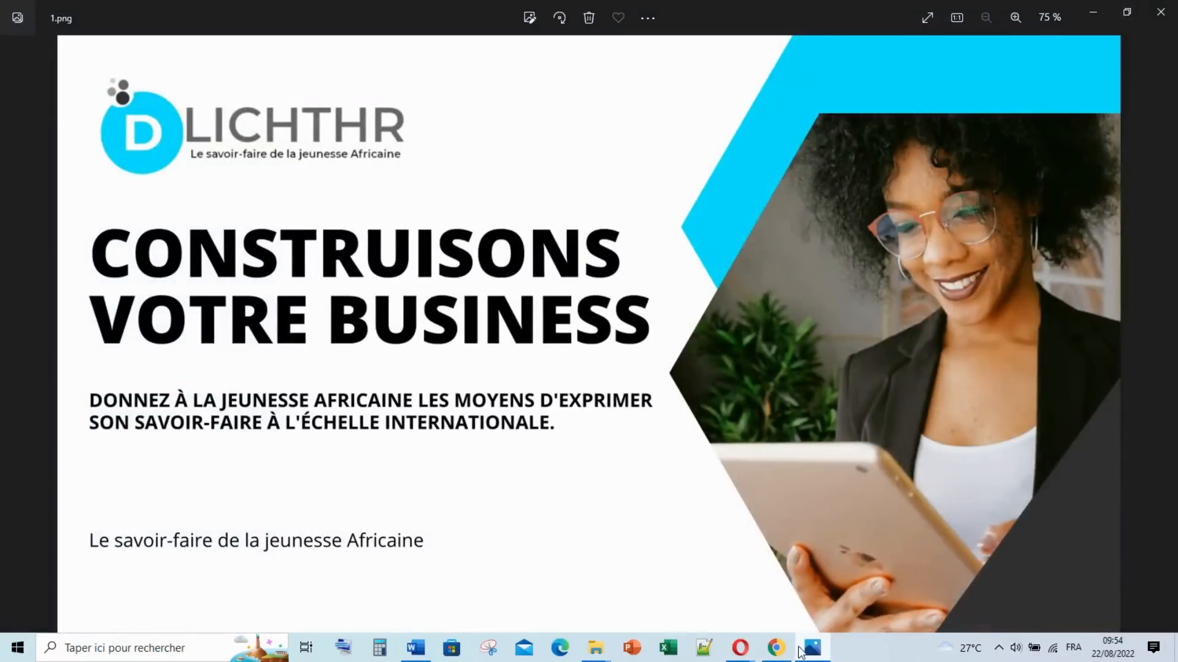
pyautogui.press('Right')
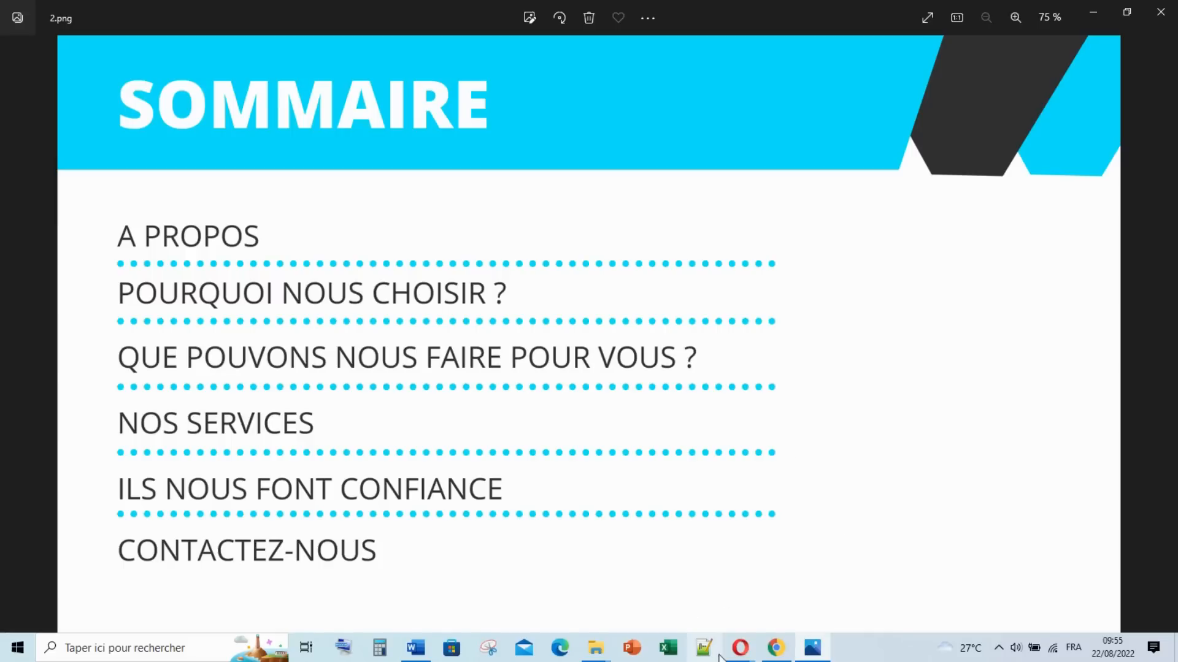
pyautogui.click(762, 650)
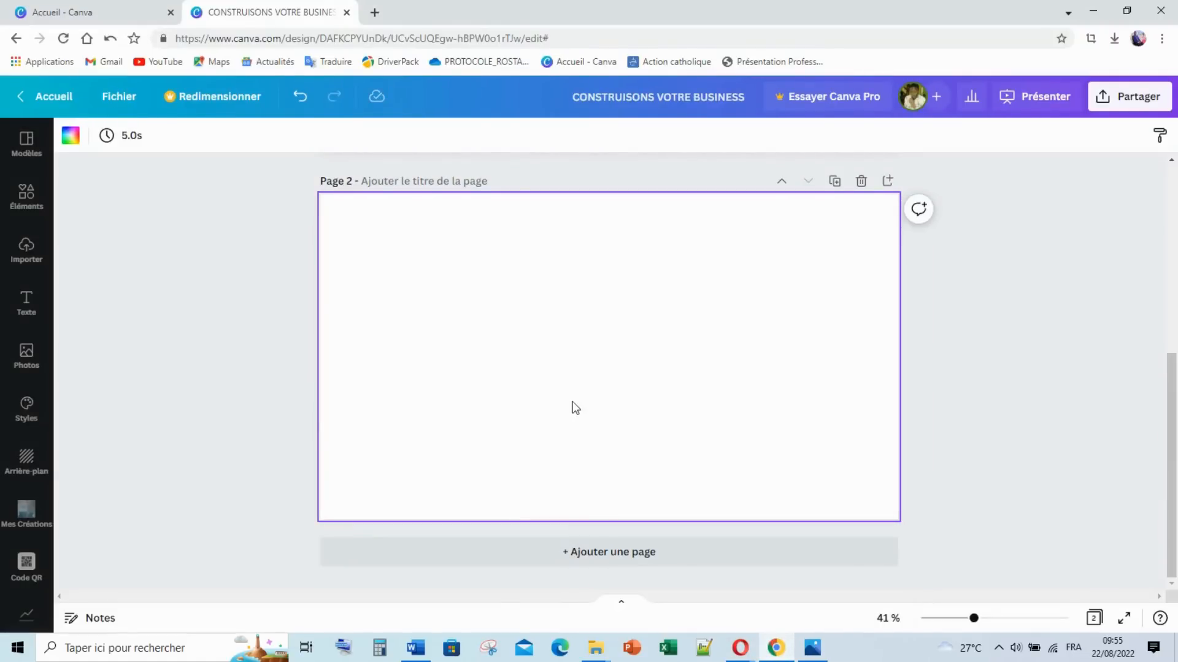
# Step: Open the full Lines and shapes collection, deleting a banner-arrow shape added by mistake
pyautogui.click(28, 195)
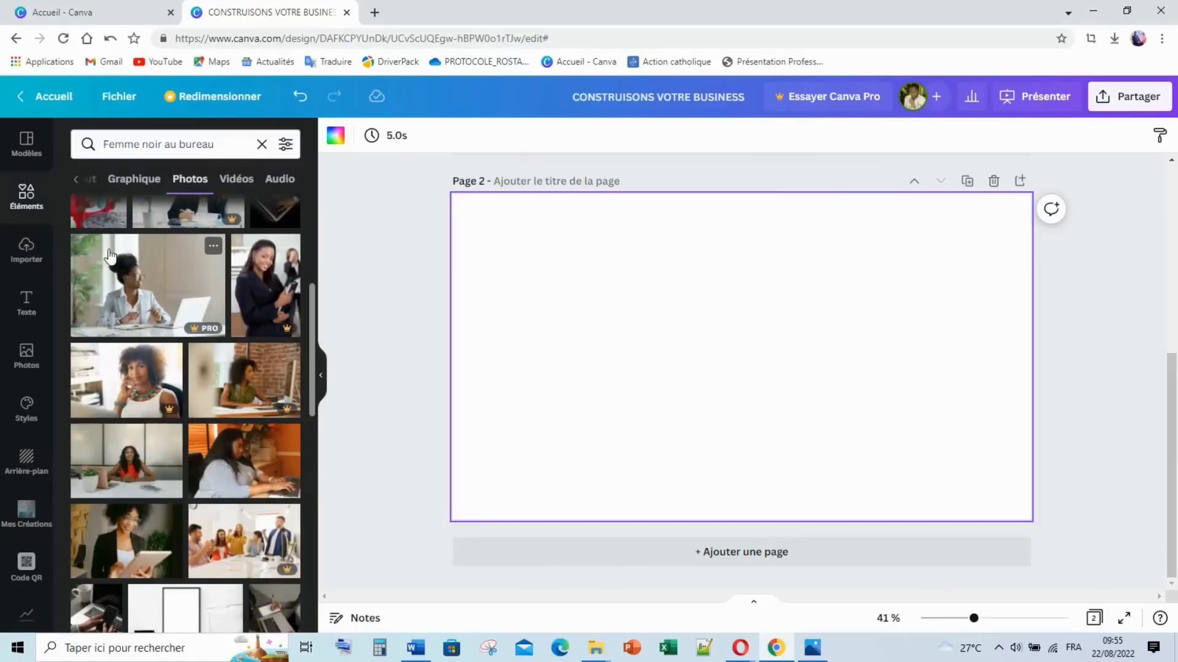
pyautogui.click(261, 146)
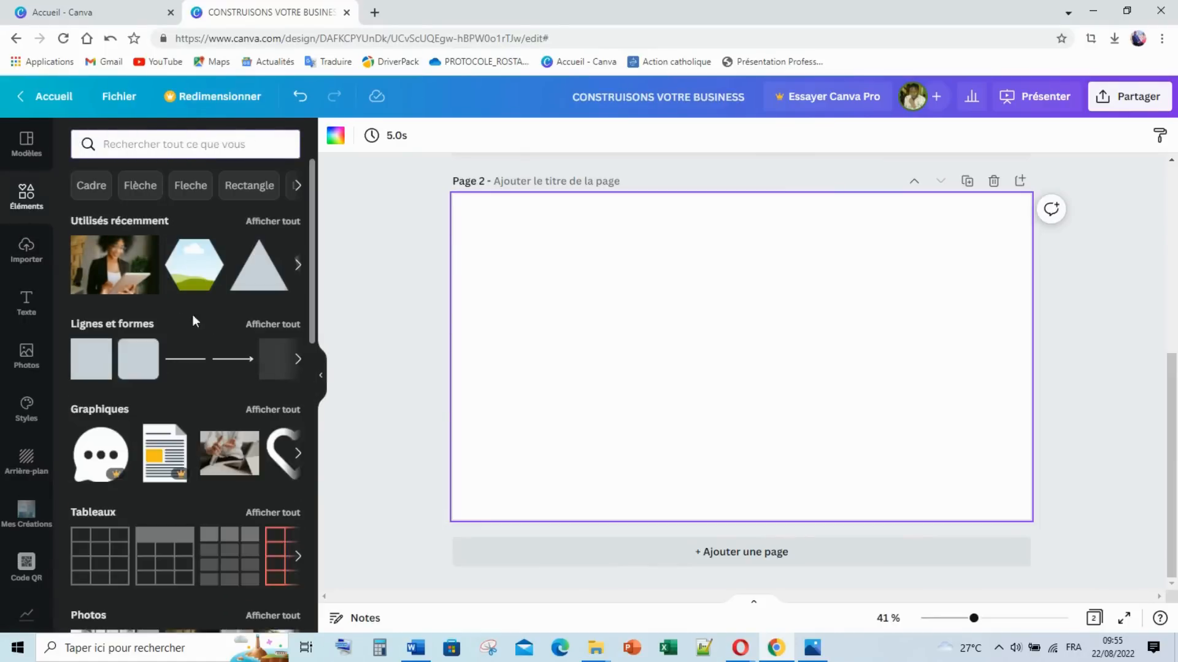
pyautogui.click(298, 361)
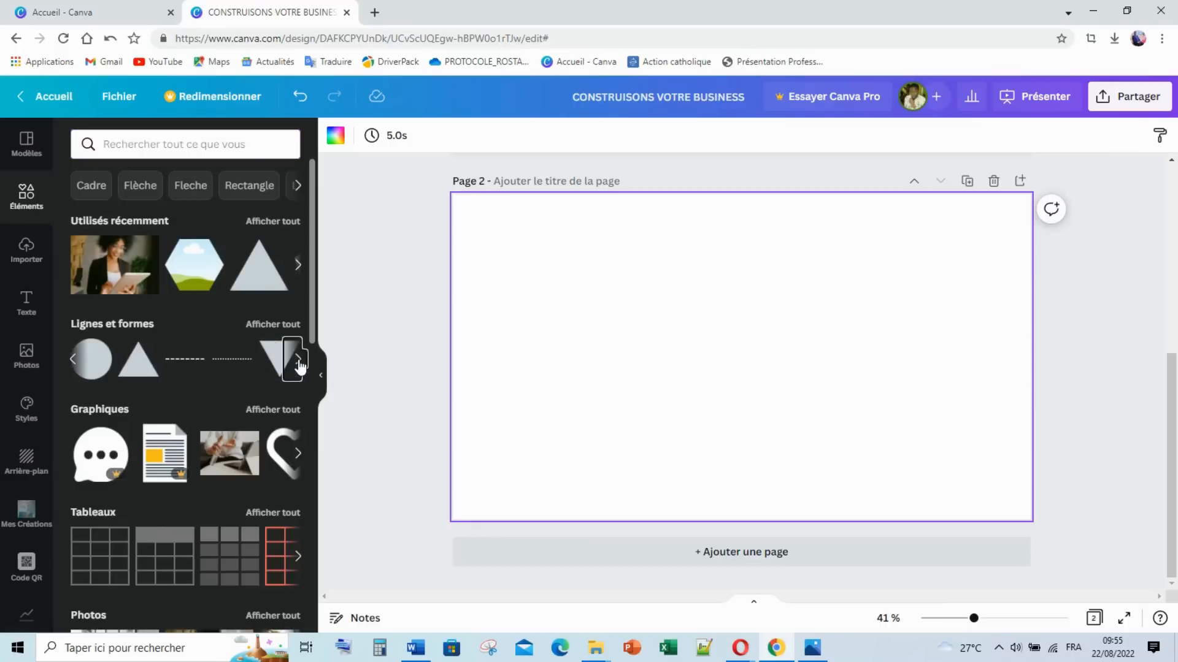
pyautogui.click(298, 360)
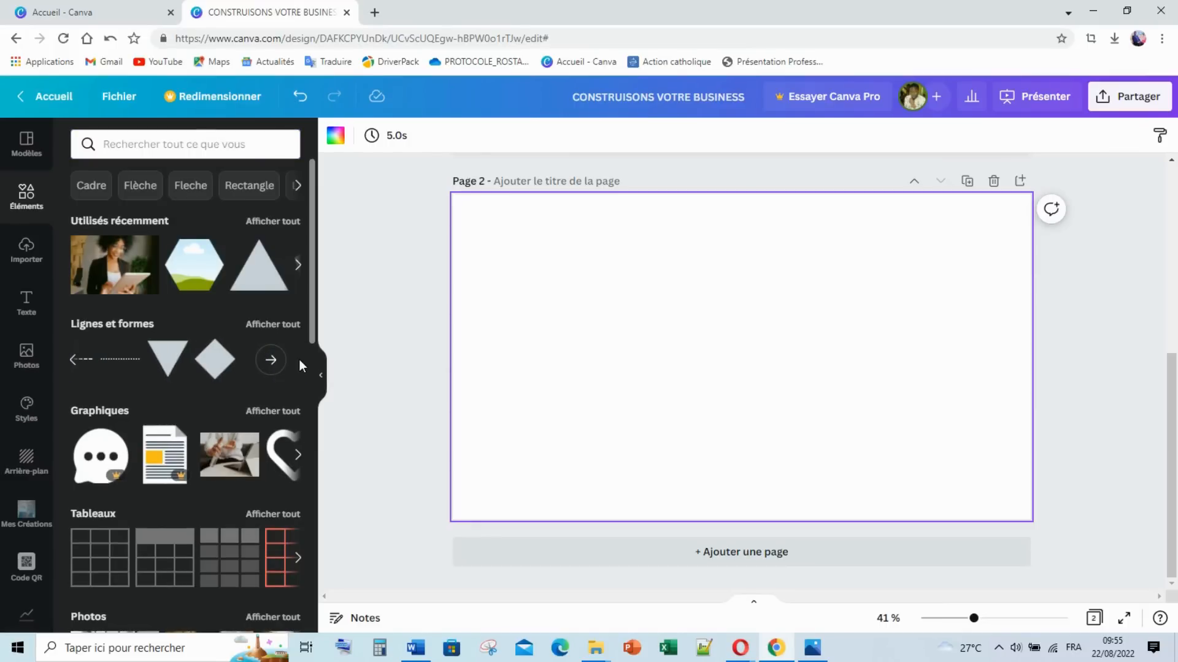
pyautogui.click(133, 320)
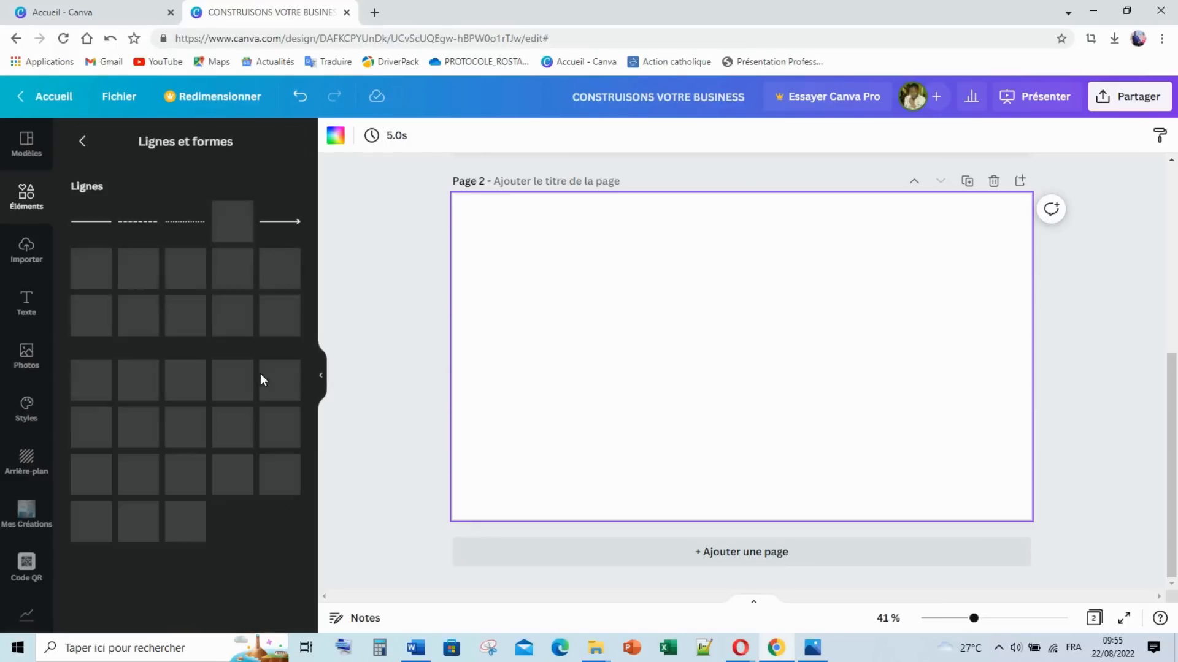
pyautogui.scroll(-3, 204, 435)
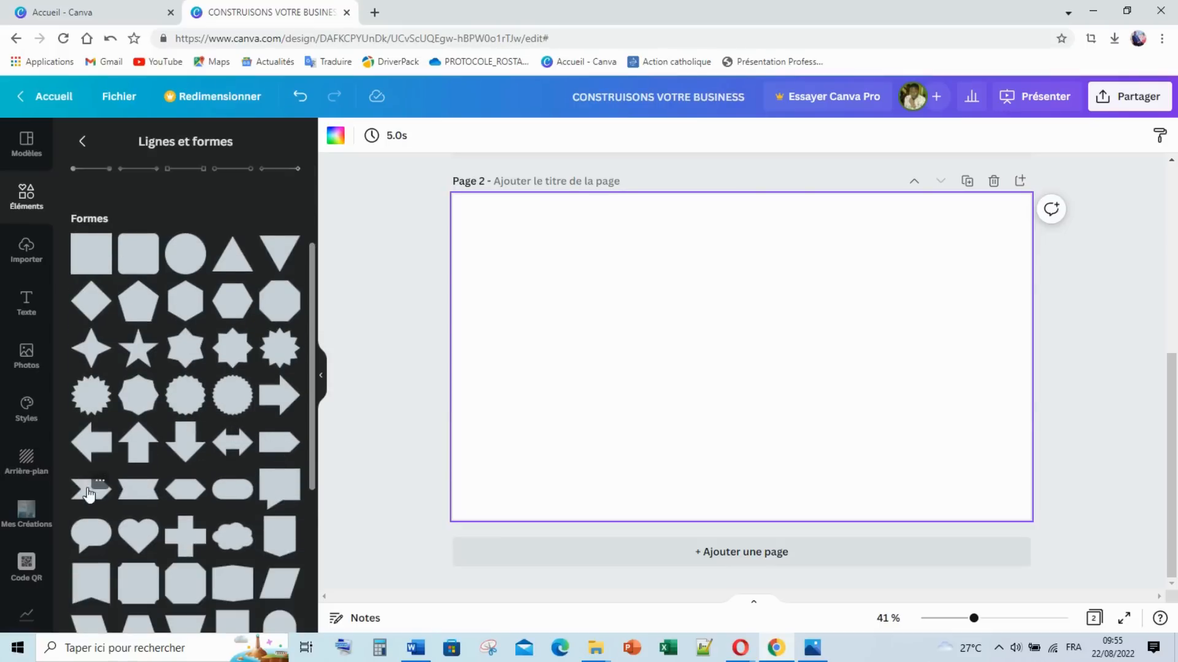
pyautogui.click(279, 454)
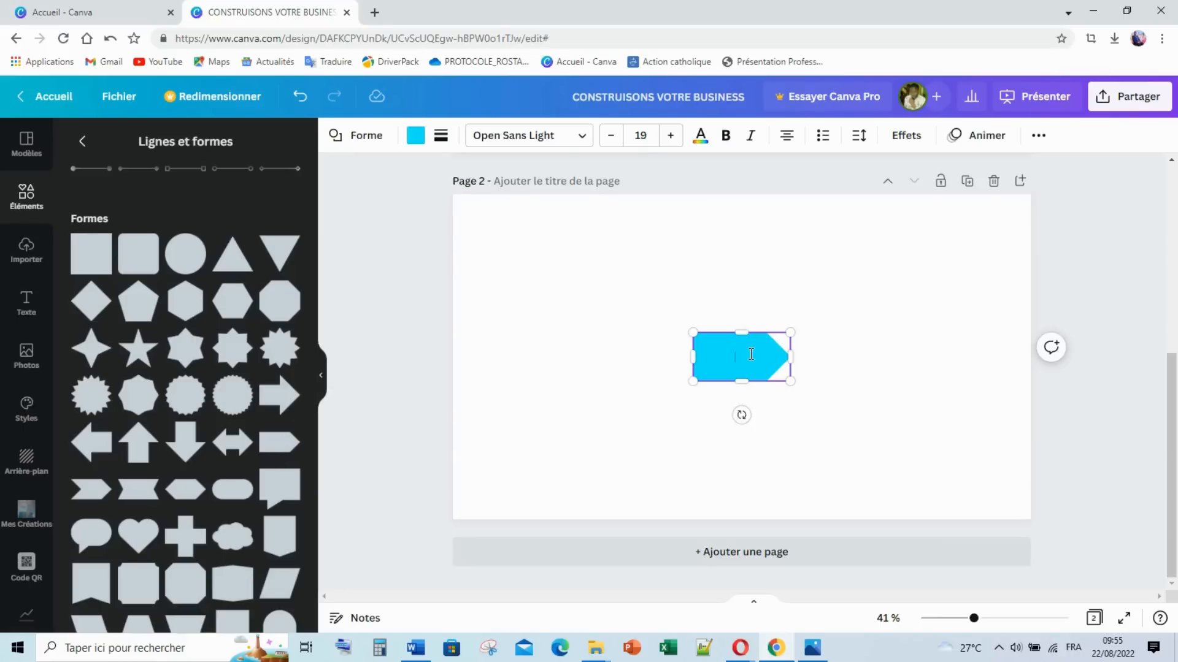
pyautogui.click(725, 417)
pyautogui.click(741, 371)
pyautogui.press('Delete')
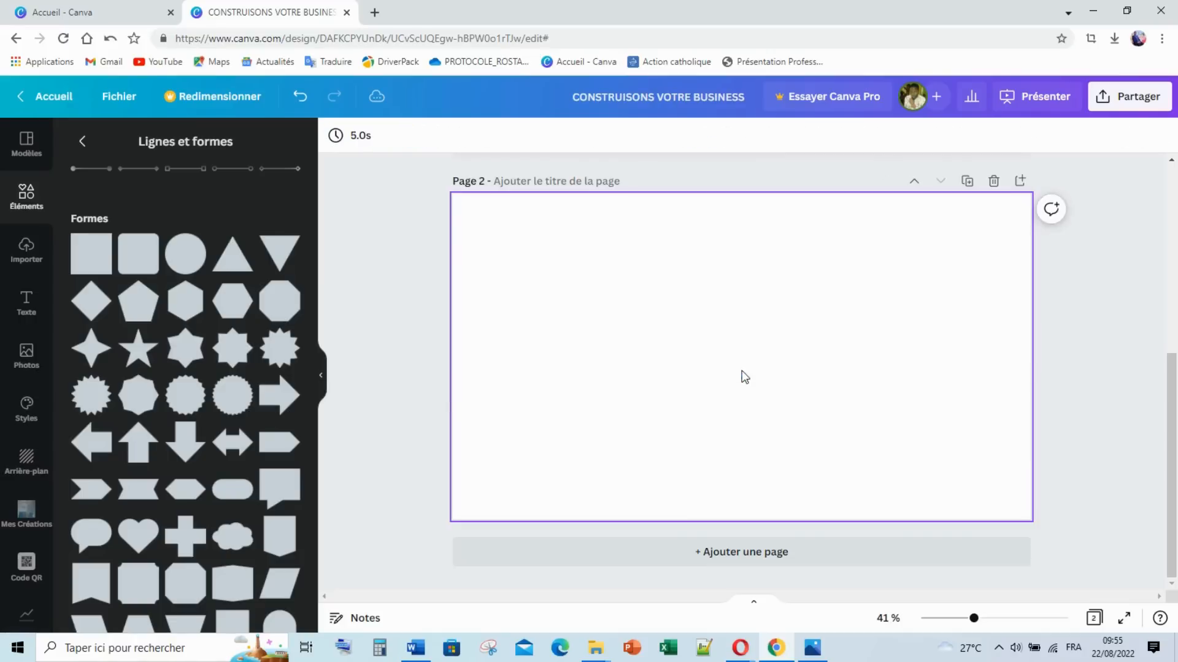
# Step: Add a cyan parallelogram and stretch it across page 2's top edge as a banner
pyautogui.scroll(-4, 204, 478)
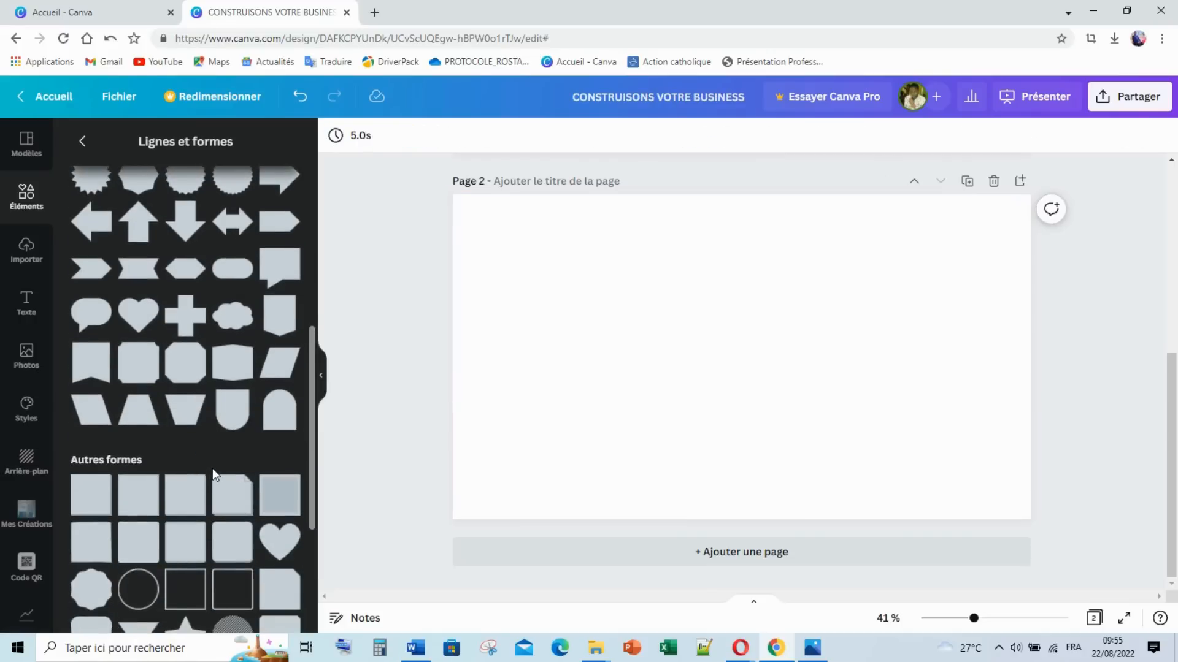
pyautogui.click(277, 368)
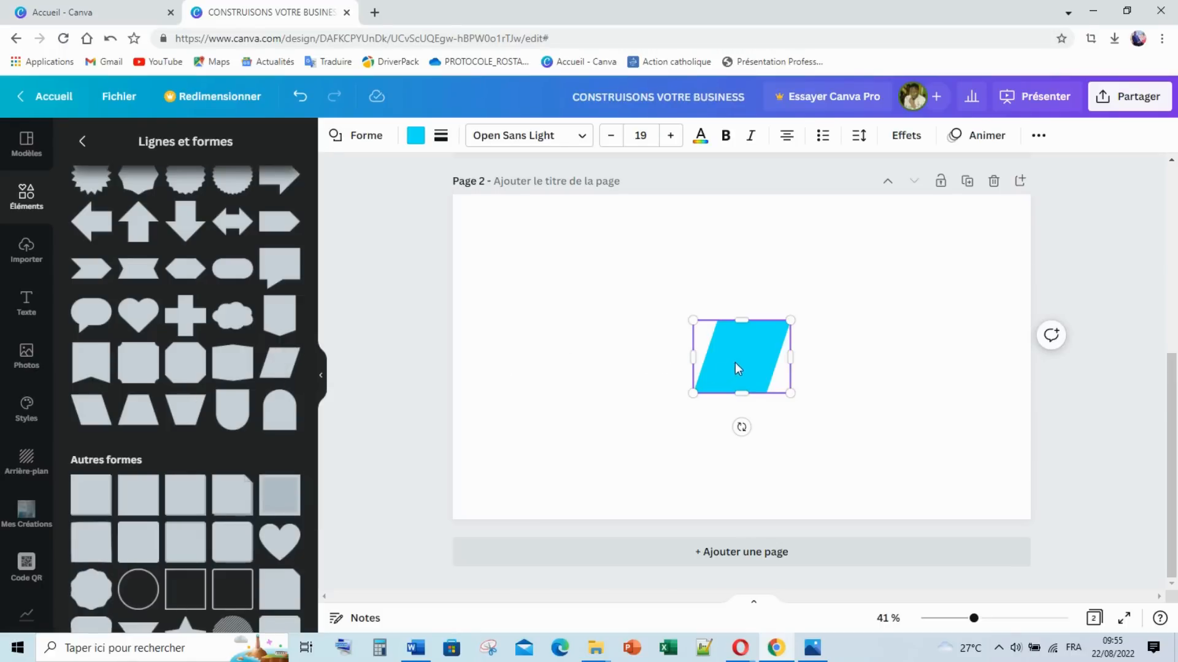
pyautogui.moveTo(735, 362); pyautogui.dragTo(950, 224)
pyautogui.click(796, 376)
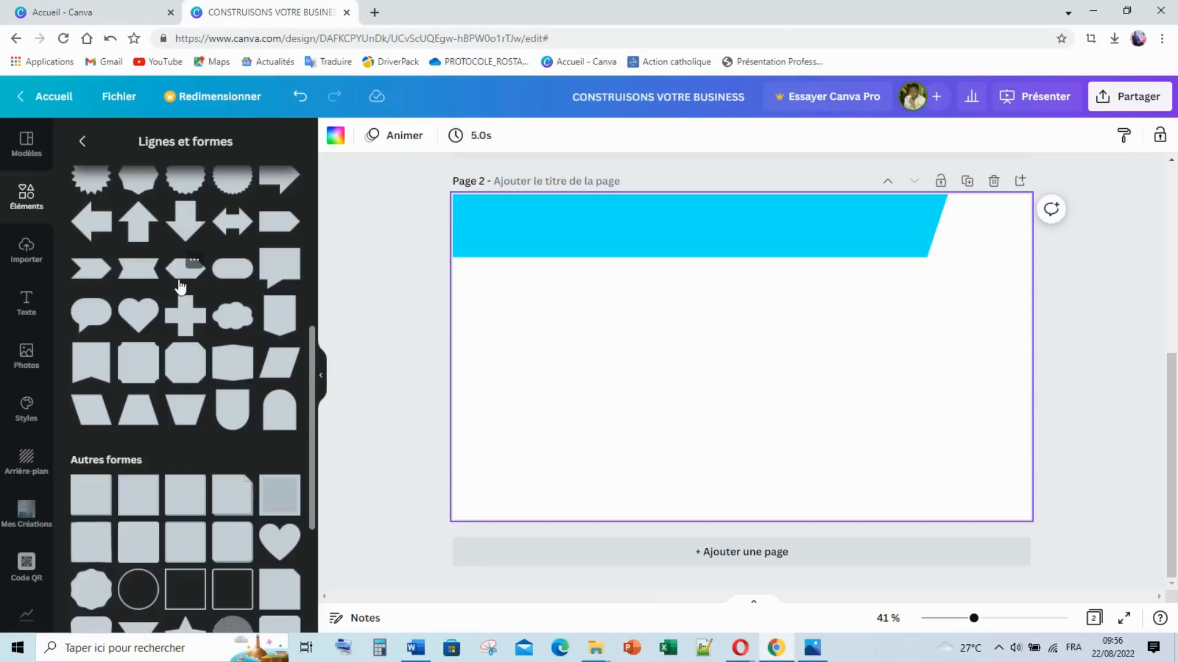
# Step: Find the pointed-bottom shield in Lines and shapes and add it mid-page under the banner
pyautogui.scroll(-1, 181, 388)
pyautogui.scroll(-3, 182, 388)
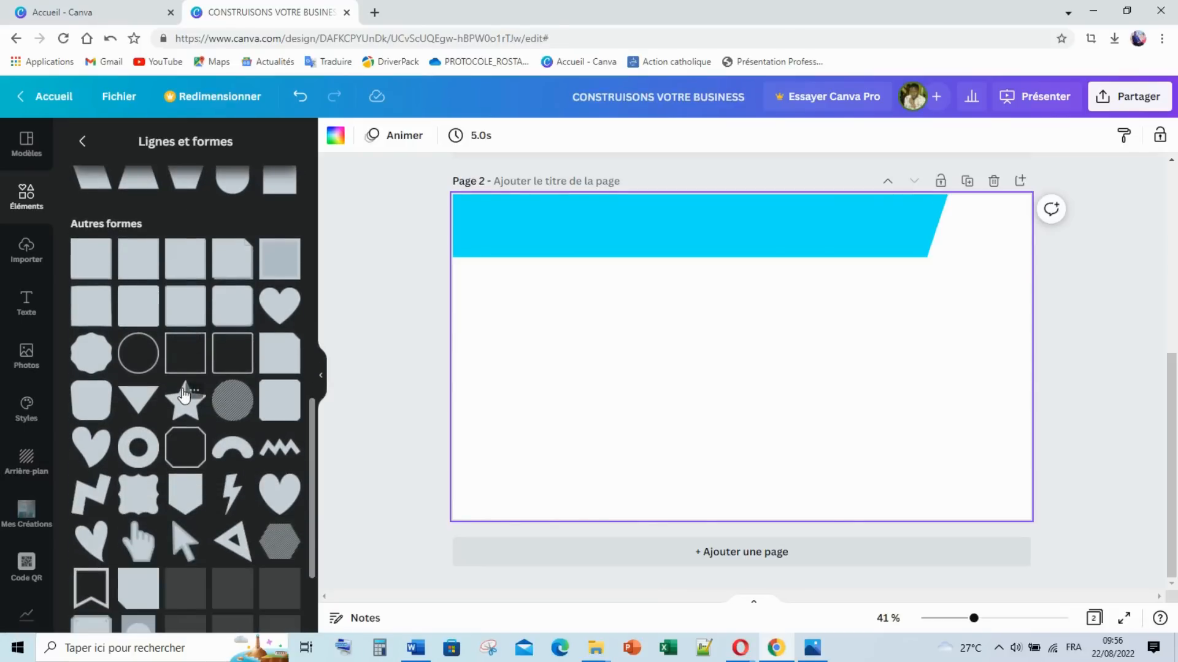
pyautogui.scroll(-2, 183, 393)
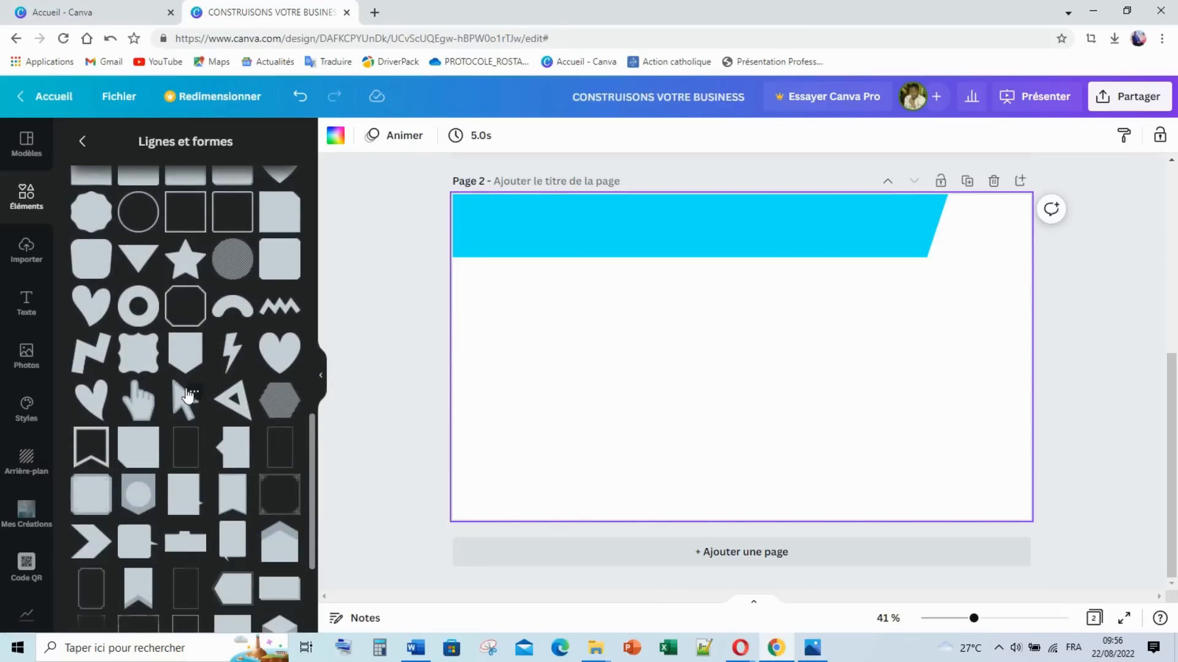
pyautogui.scroll(-1, 224, 460)
pyautogui.scroll(6, 224, 460)
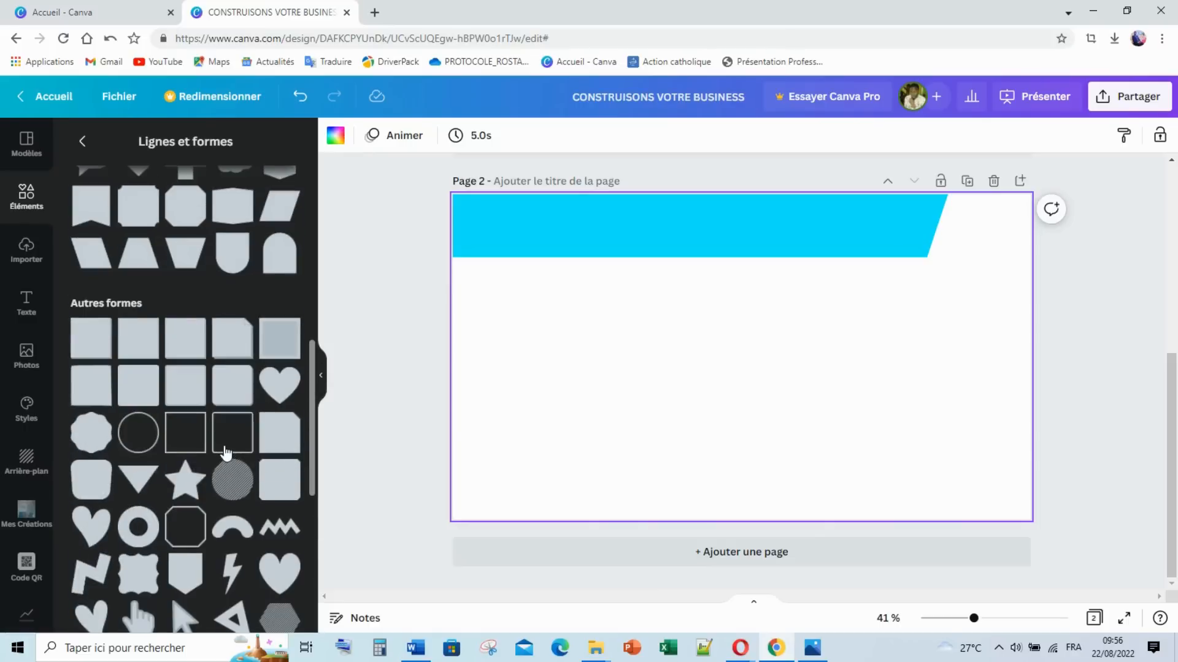
pyautogui.scroll(1, 194, 359)
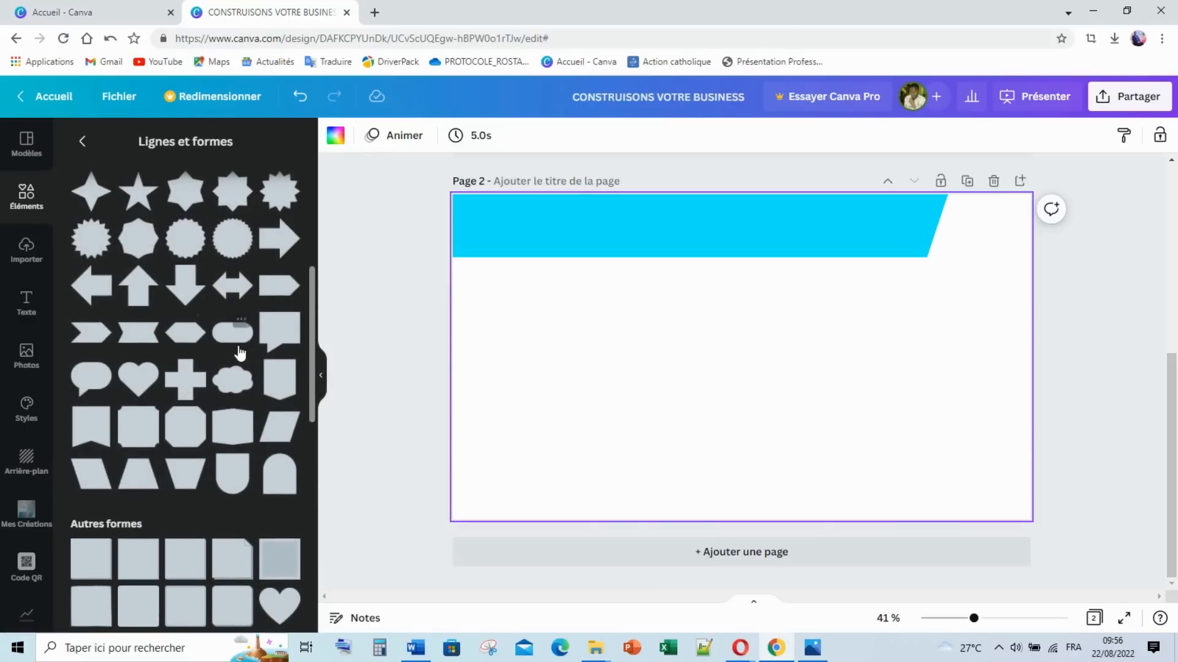
pyautogui.scroll(1, 190, 368)
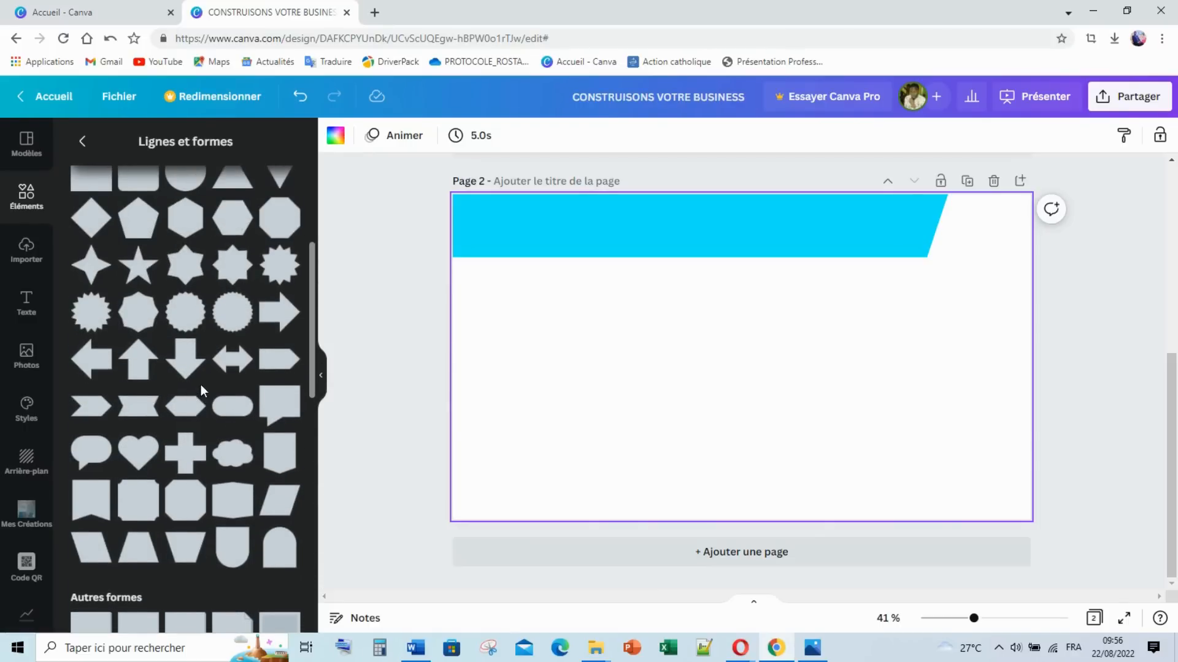
pyautogui.scroll(3, 200, 385)
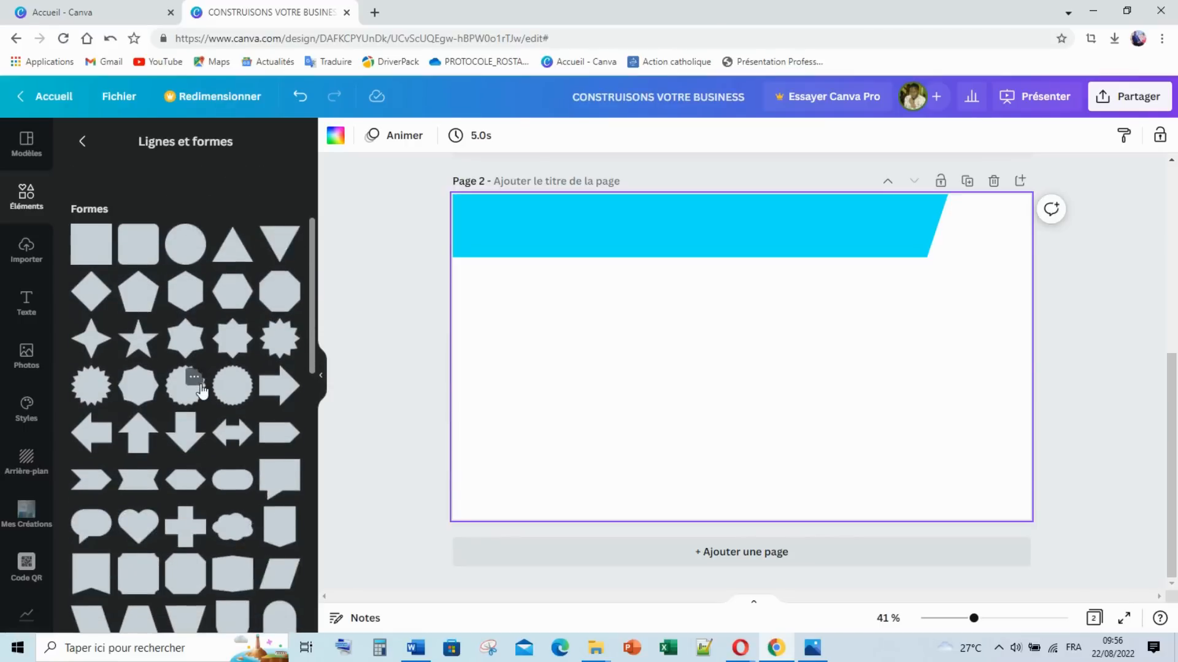
pyautogui.scroll(-2, 203, 389)
pyautogui.scroll(-1, 207, 391)
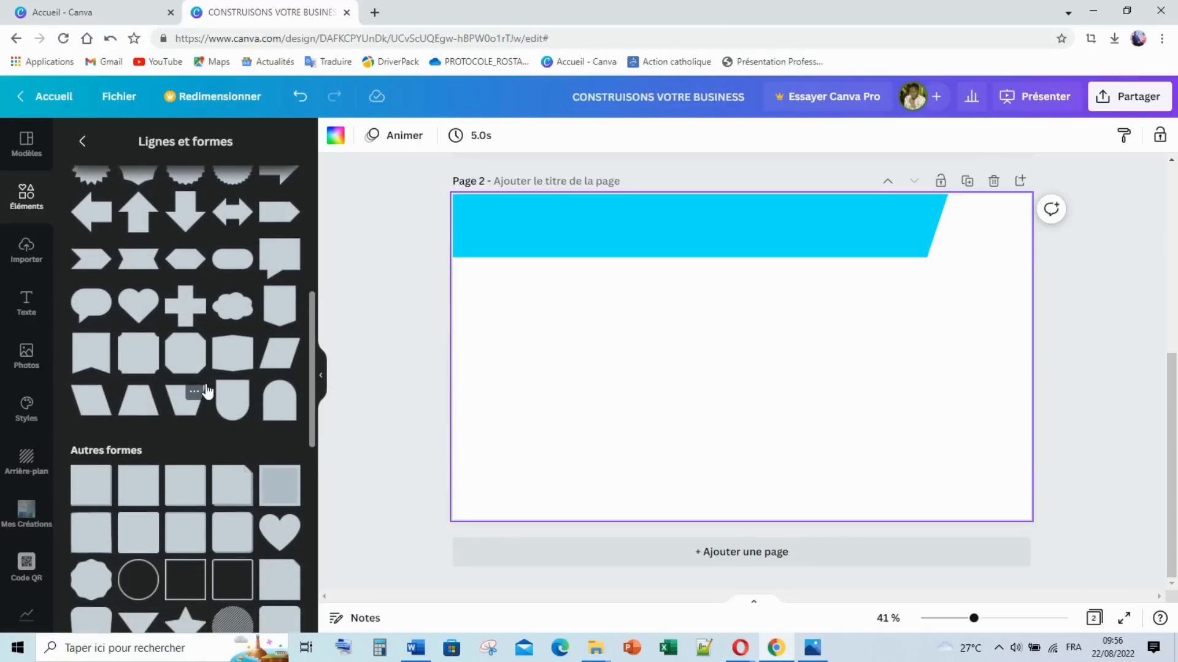
pyautogui.scroll(-3, 207, 391)
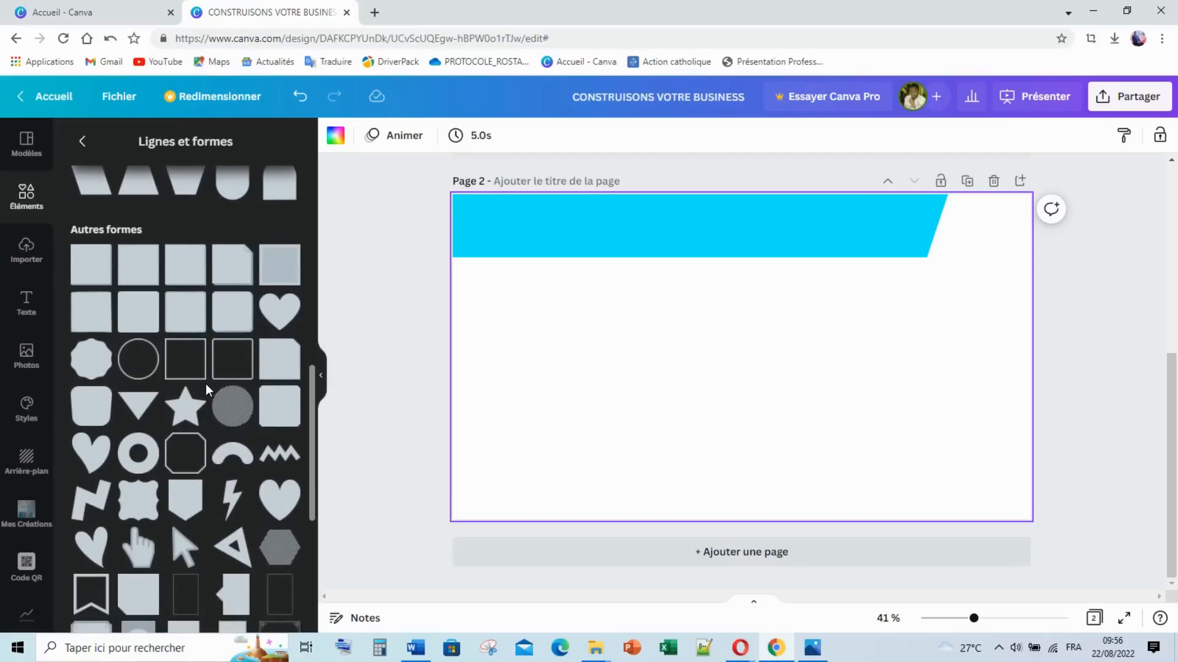
pyautogui.scroll(-2, 205, 384)
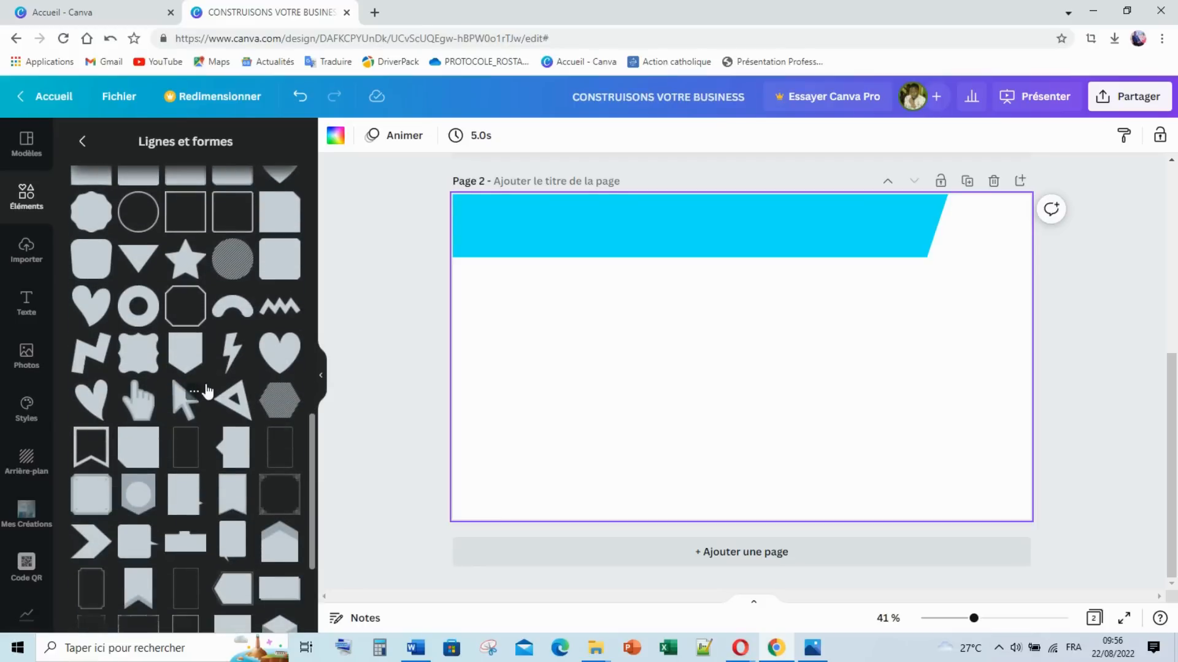
pyautogui.scroll(2, 207, 391)
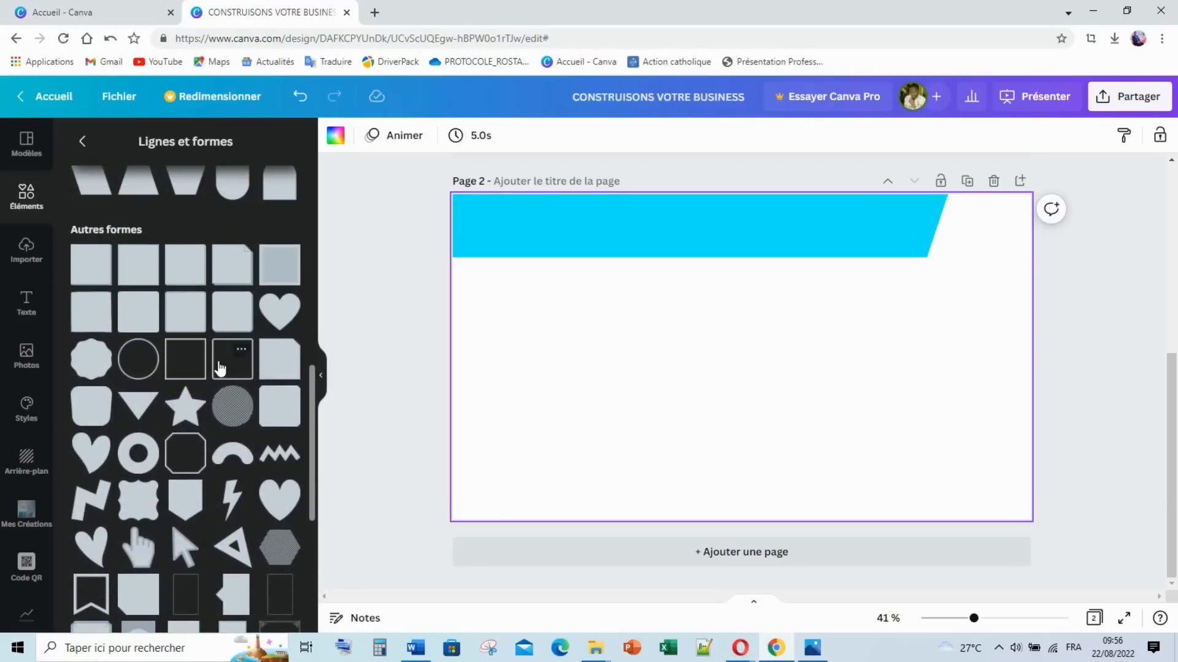
pyautogui.scroll(2, 221, 366)
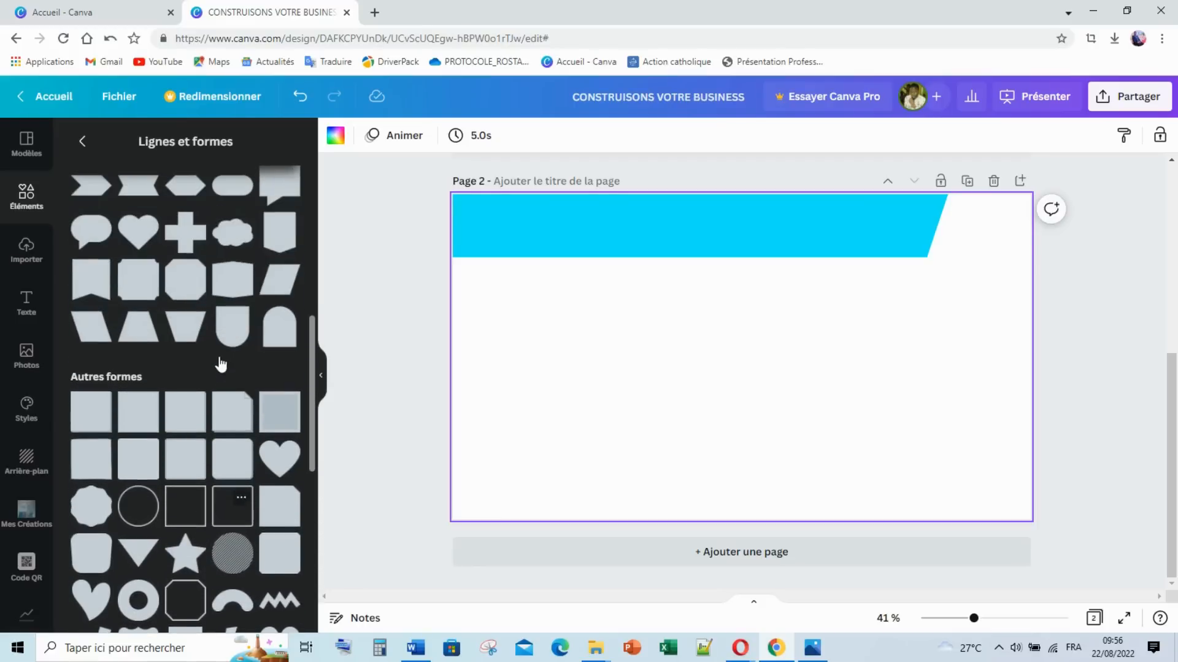
pyautogui.click(281, 231)
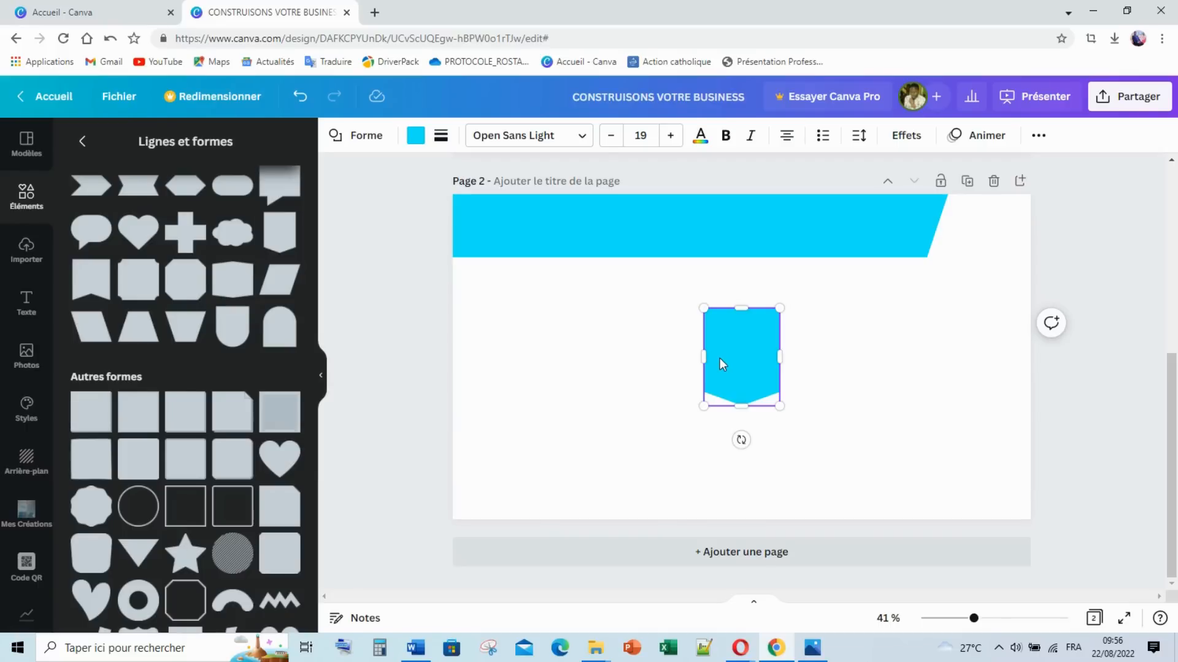
# Step: Fill the shield shape with dark charcoal #323232
pyautogui.click(416, 135)
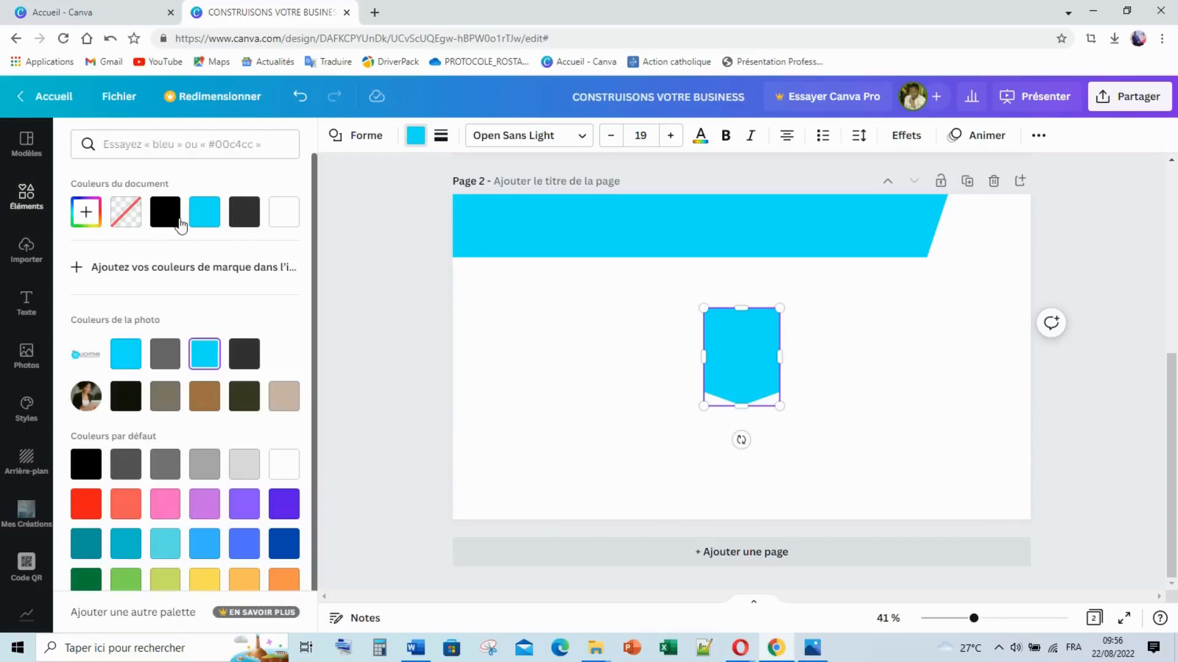
pyautogui.scroll(-1, 215, 329)
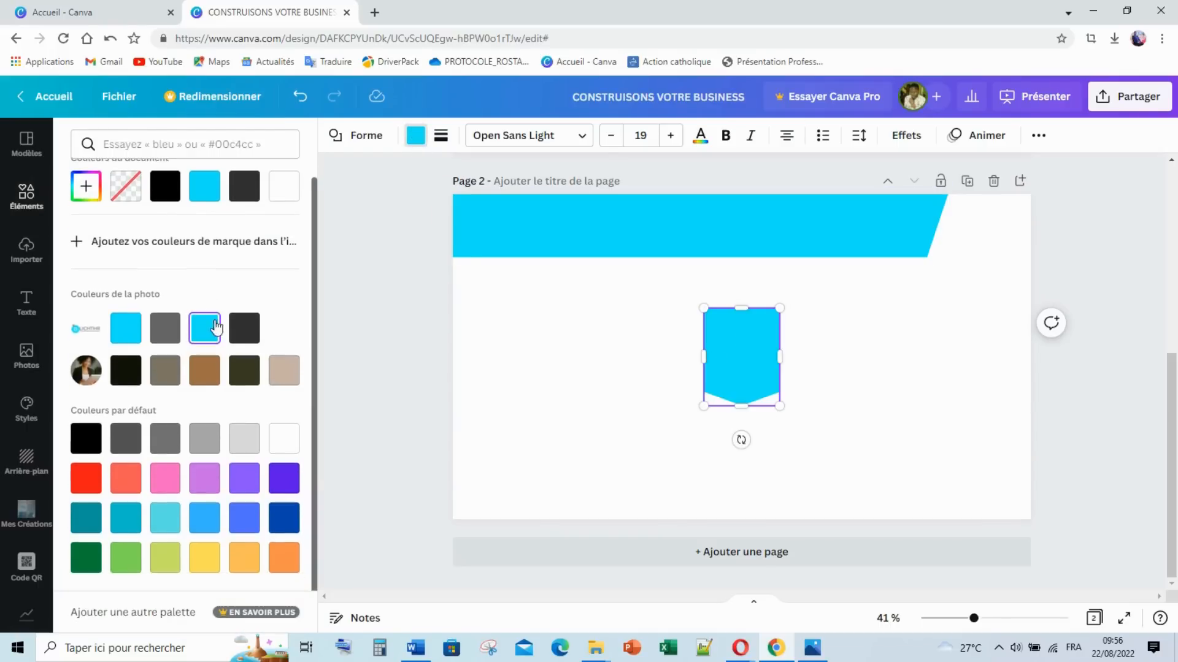
pyautogui.click(173, 341)
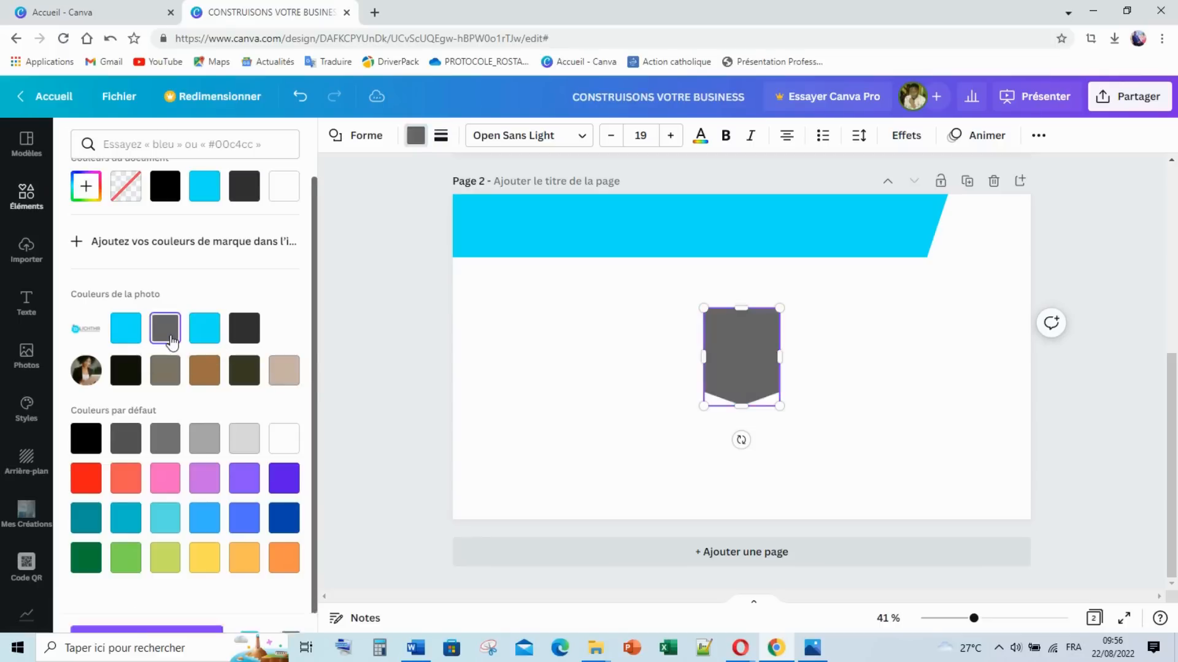
pyautogui.click(253, 328)
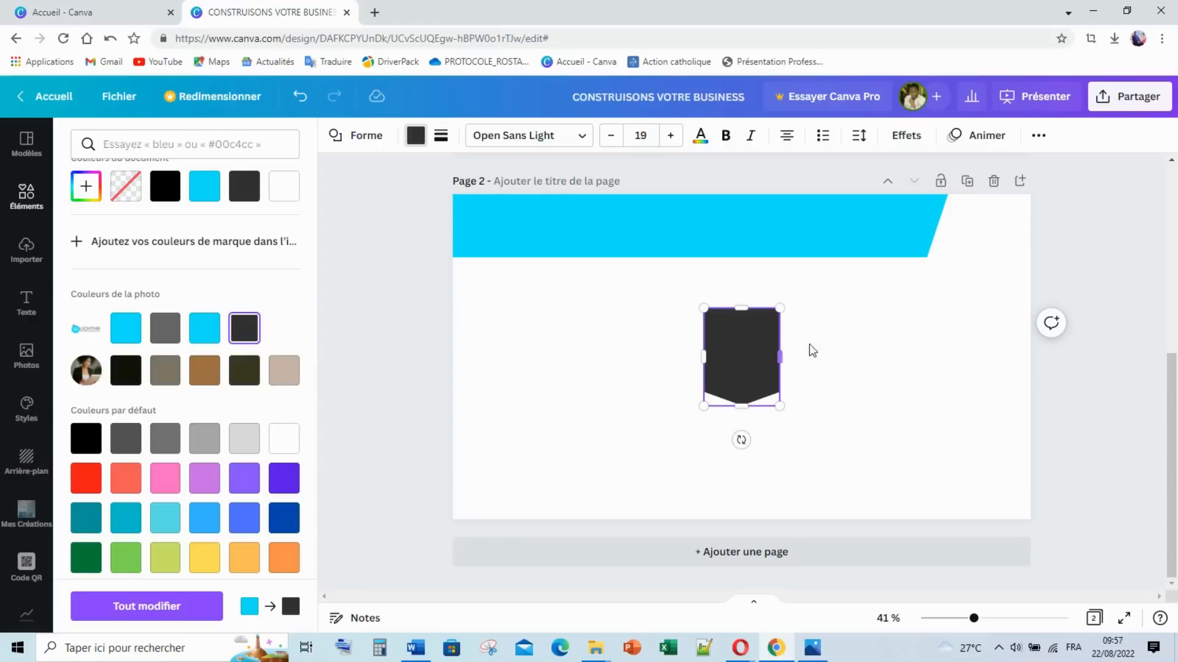
# Step: Move the dark shape, tilted about 16°, to page 2's top-right corner by the banner
pyautogui.click(747, 360)
pyautogui.moveTo(746, 360); pyautogui.dragTo(903, 264)
pyautogui.moveTo(957, 224)
pyautogui.mouseDown()
pyautogui.moveTo(972, 206)
pyautogui.moveTo(1046, 211)
pyautogui.moveTo(1026, 229)
pyautogui.moveTo(969, 220)
pyautogui.mouseUp()
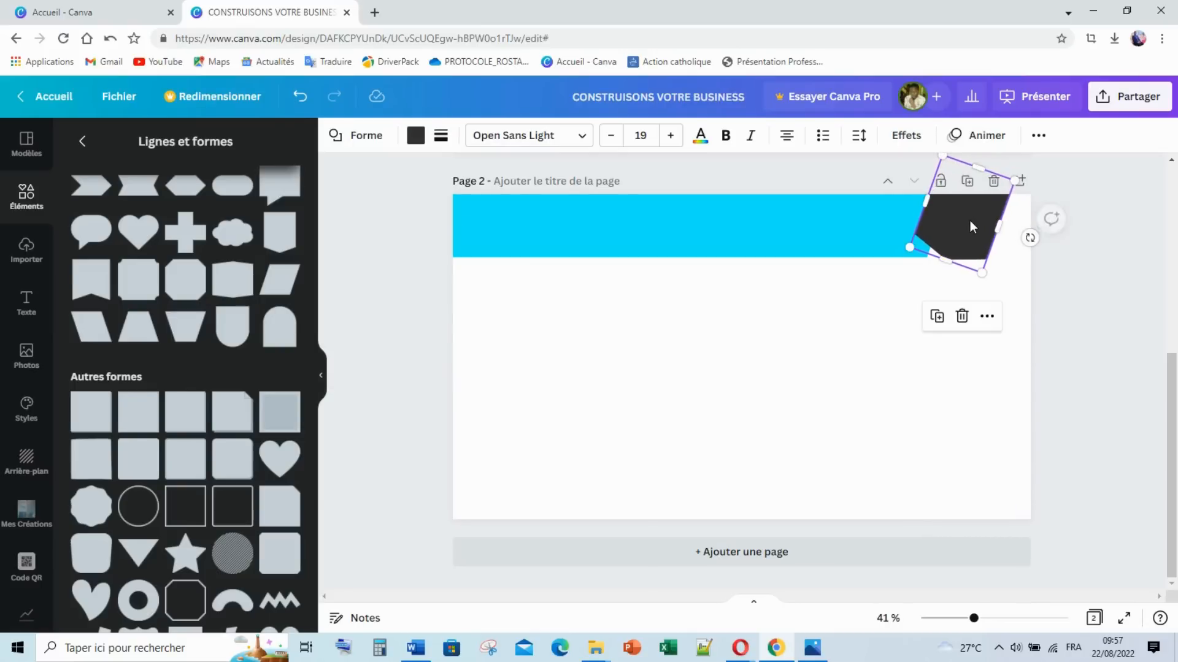
# Step: Send the dark shape back behind the cyan banner and shift it right into the corner
pyautogui.rightClick(970, 220)
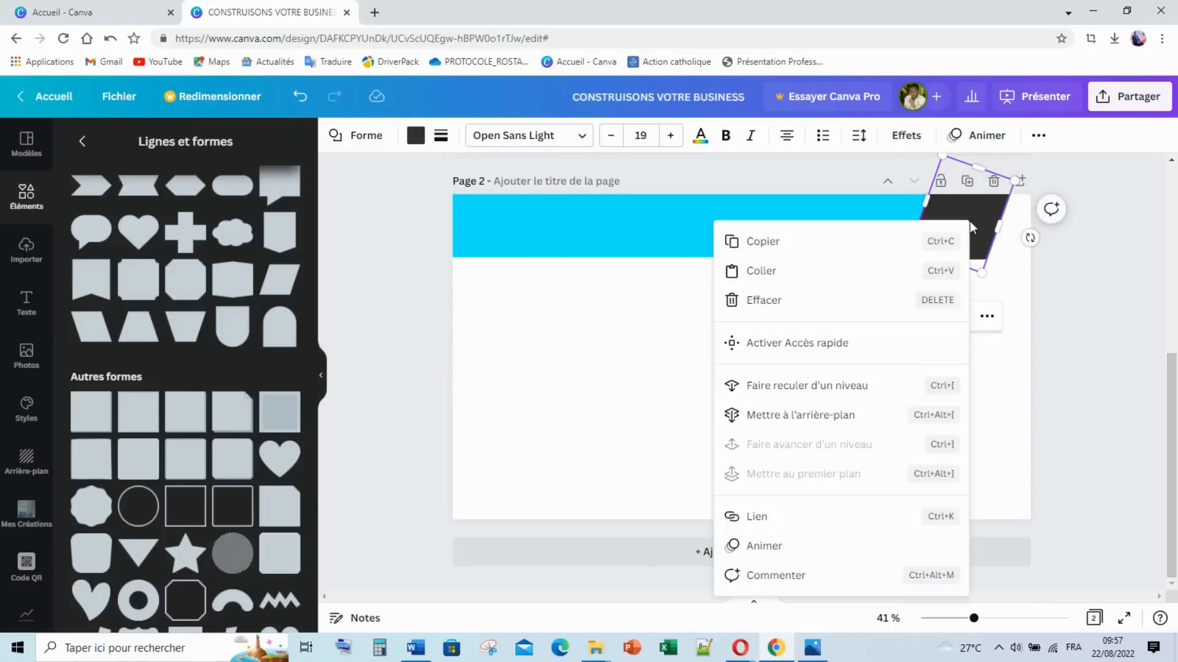
pyautogui.click(826, 388)
pyautogui.click(1075, 305)
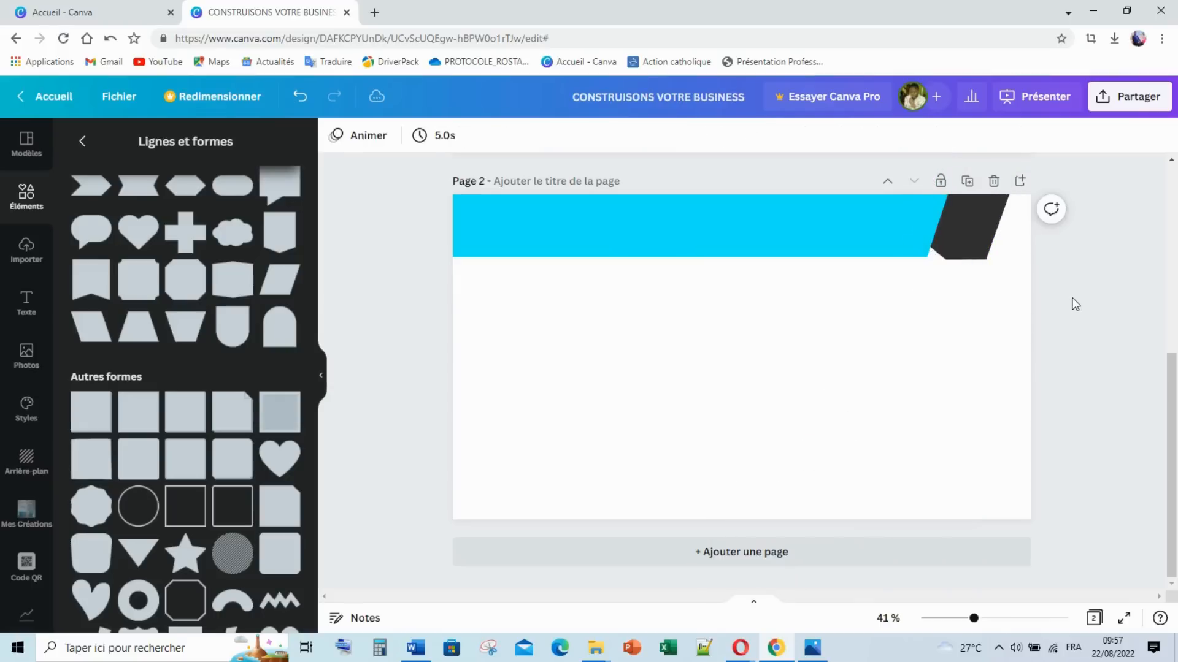
pyautogui.click(978, 236)
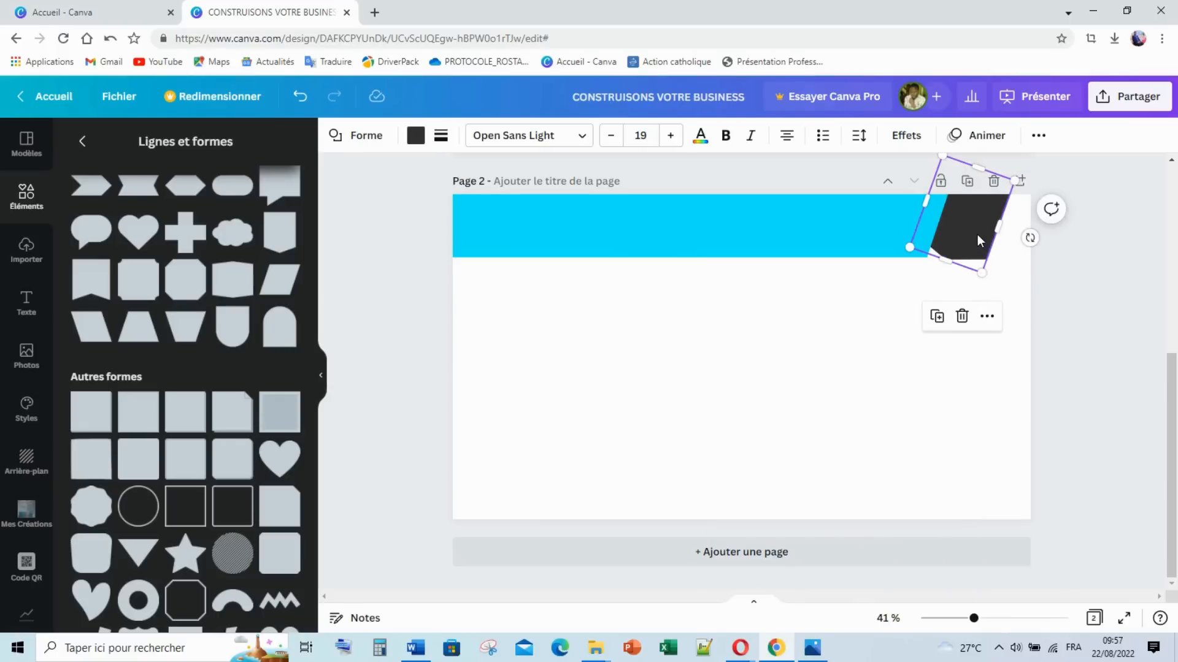
pyautogui.moveTo(977, 235); pyautogui.dragTo(1028, 224)
pyautogui.rightClick(1012, 230)
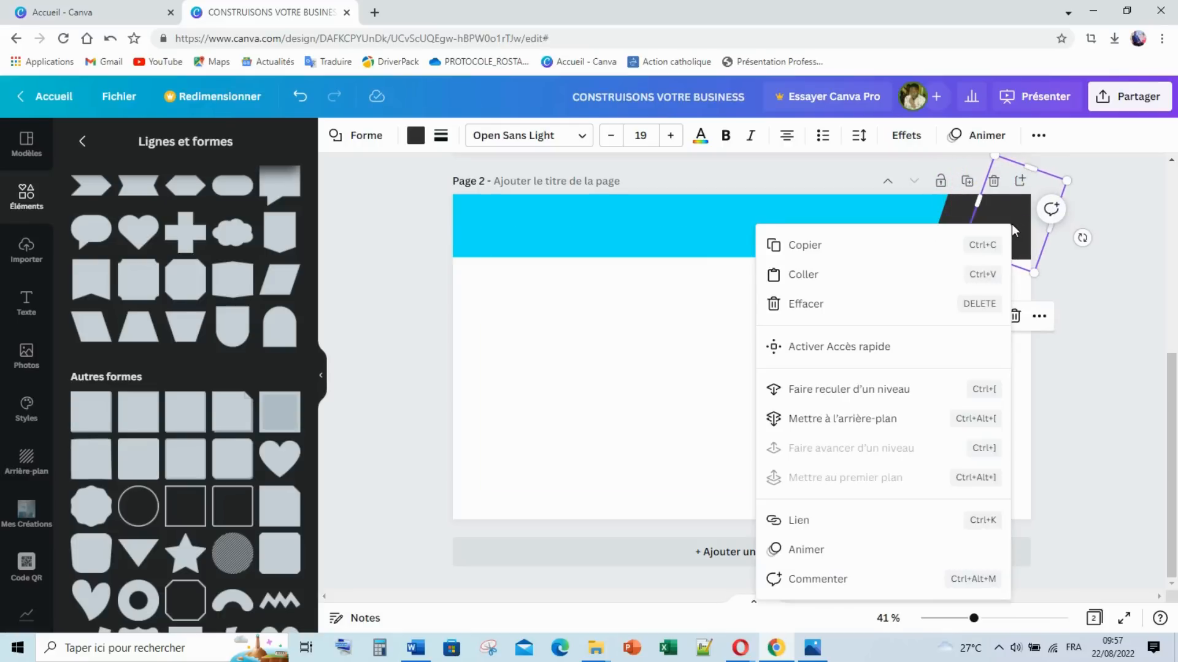
pyautogui.click(839, 396)
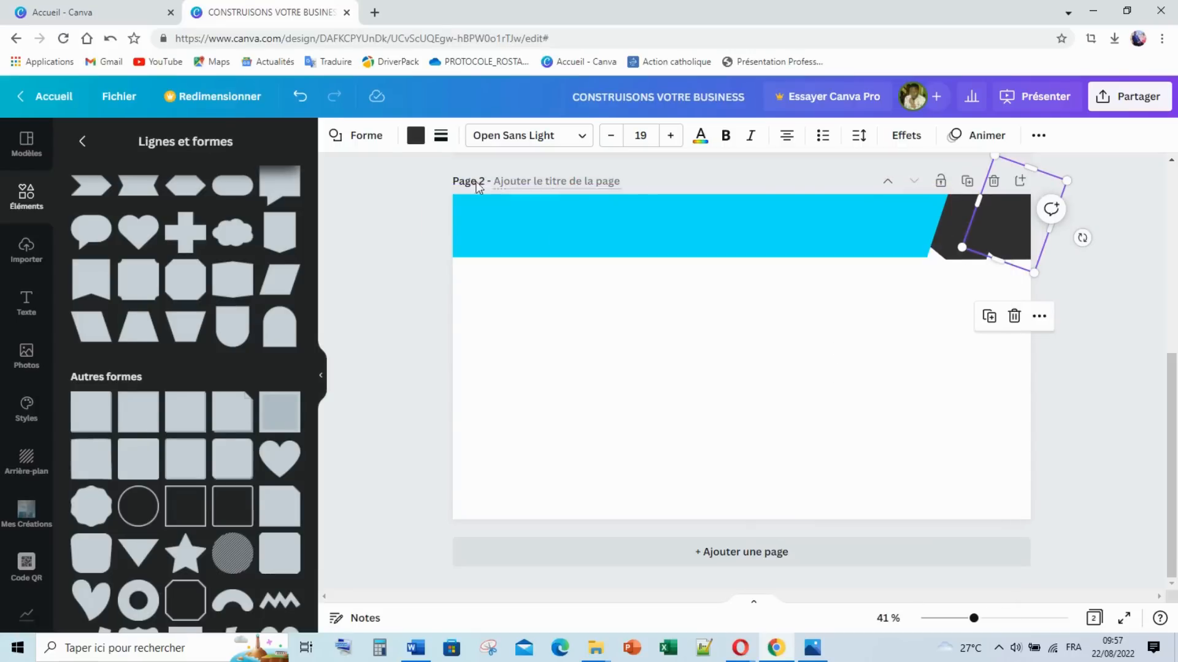
# Step: Make the front slanted shape cyan and narrow it
pyautogui.click(415, 135)
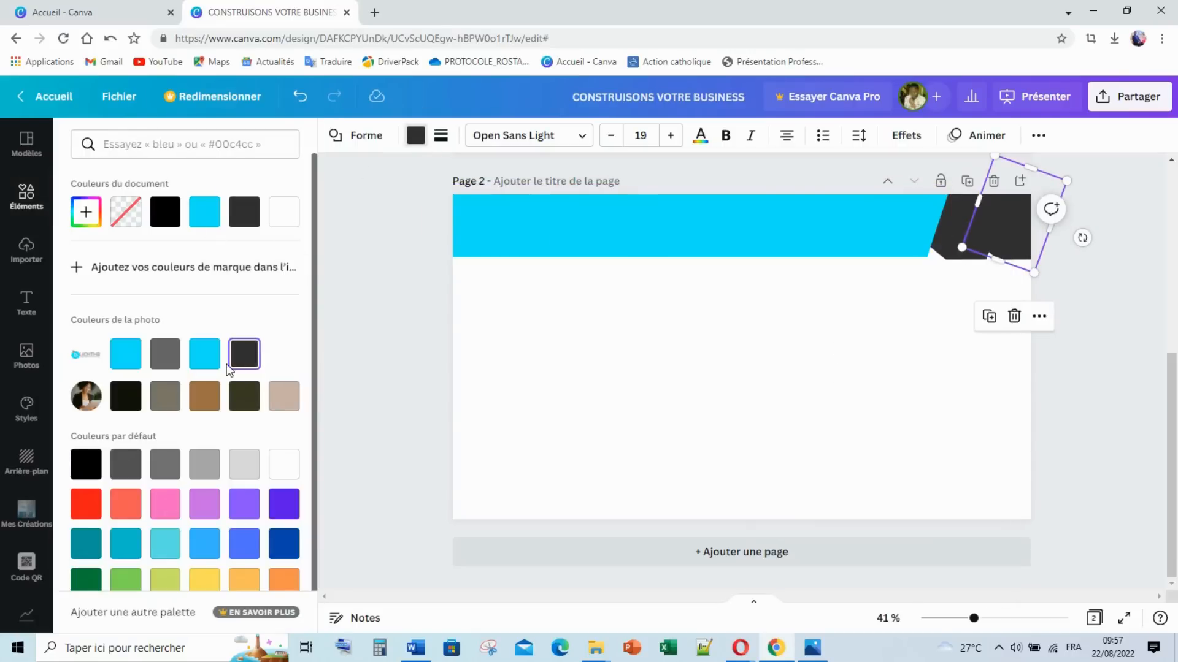
pyautogui.click(204, 356)
pyautogui.click(754, 364)
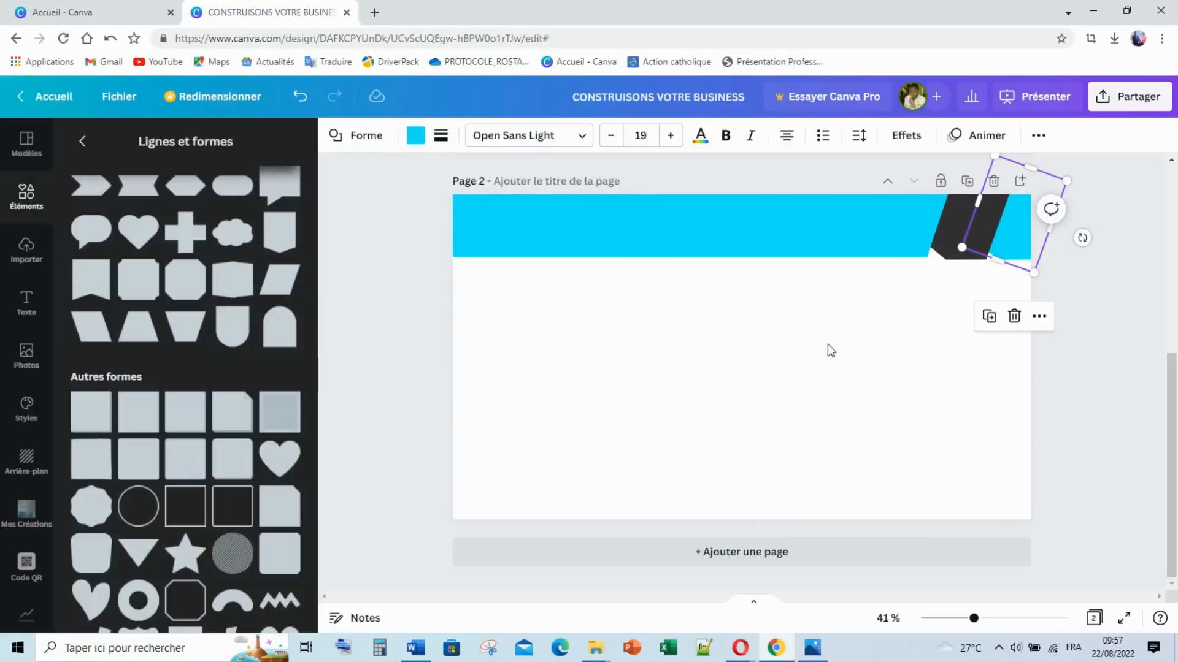
pyautogui.click(903, 341)
pyautogui.click(1001, 238)
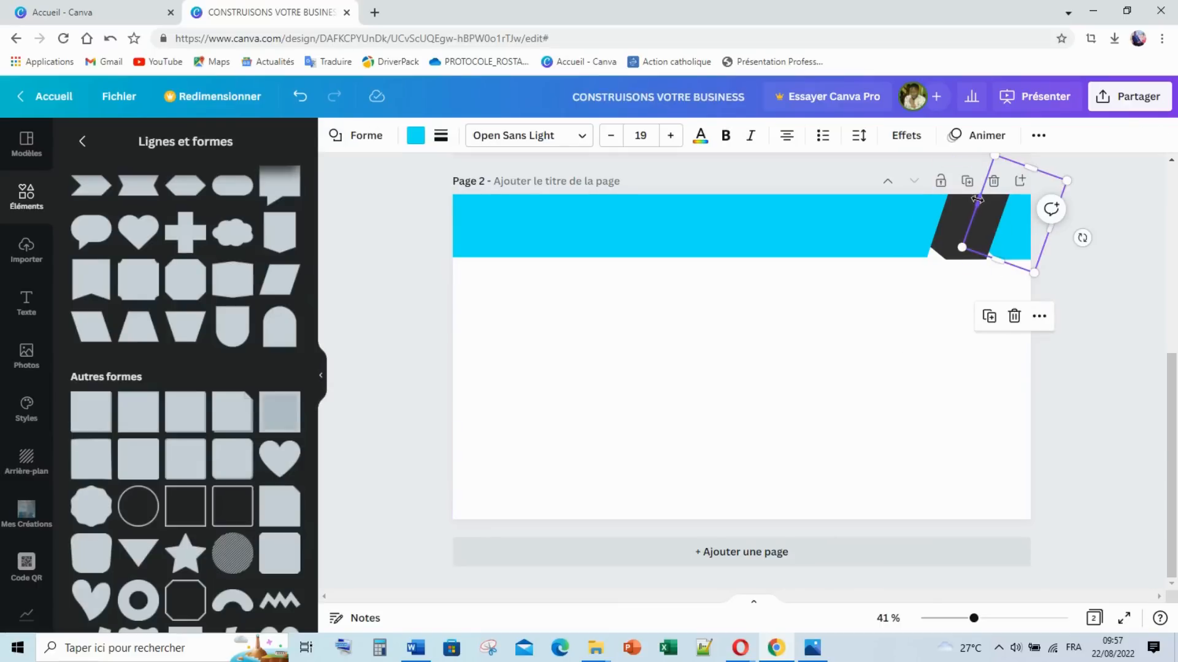
pyautogui.moveTo(983, 201); pyautogui.dragTo(935, 203)
# Step: Resize the dark slanted shape so it shows as a thin slanted stripe
pyautogui.click(955, 228)
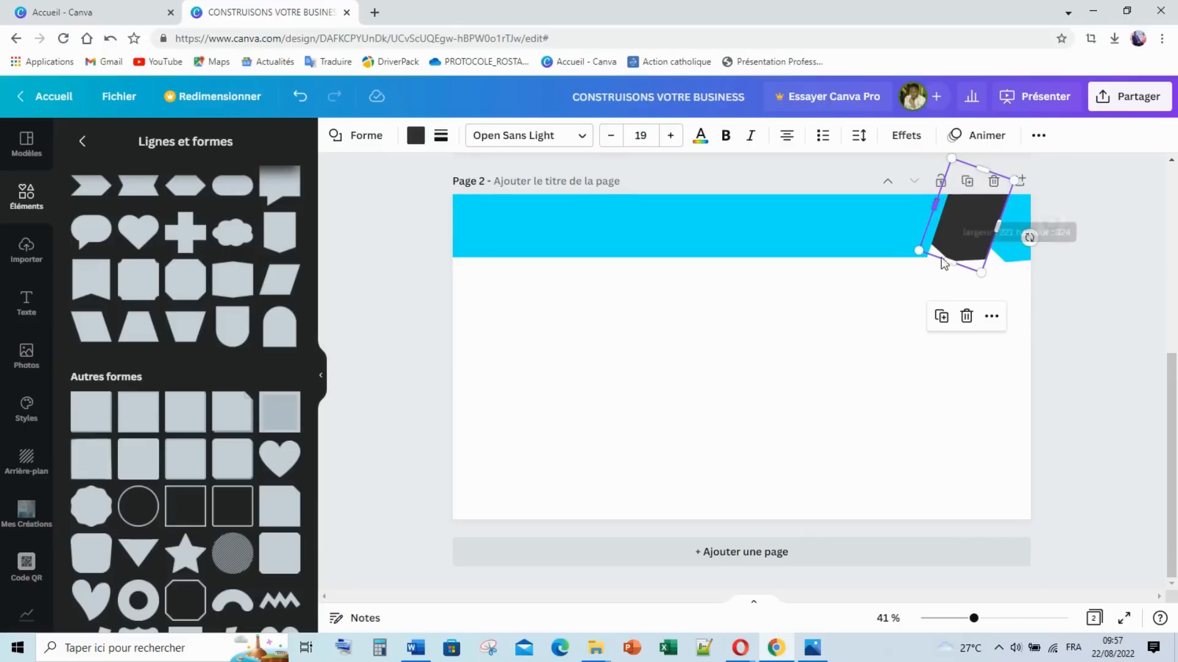
pyautogui.click(944, 331)
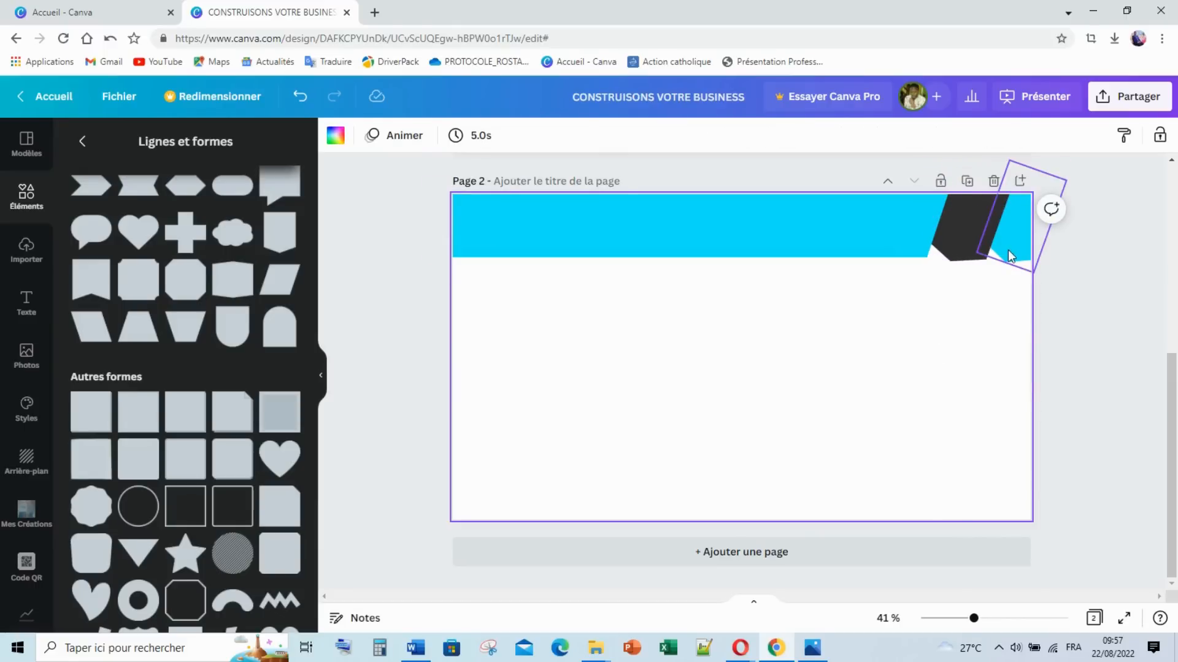
pyautogui.click(1007, 249)
pyautogui.keyDown('shift'); pyautogui.click(968, 255); pyautogui.keyUp('shift')
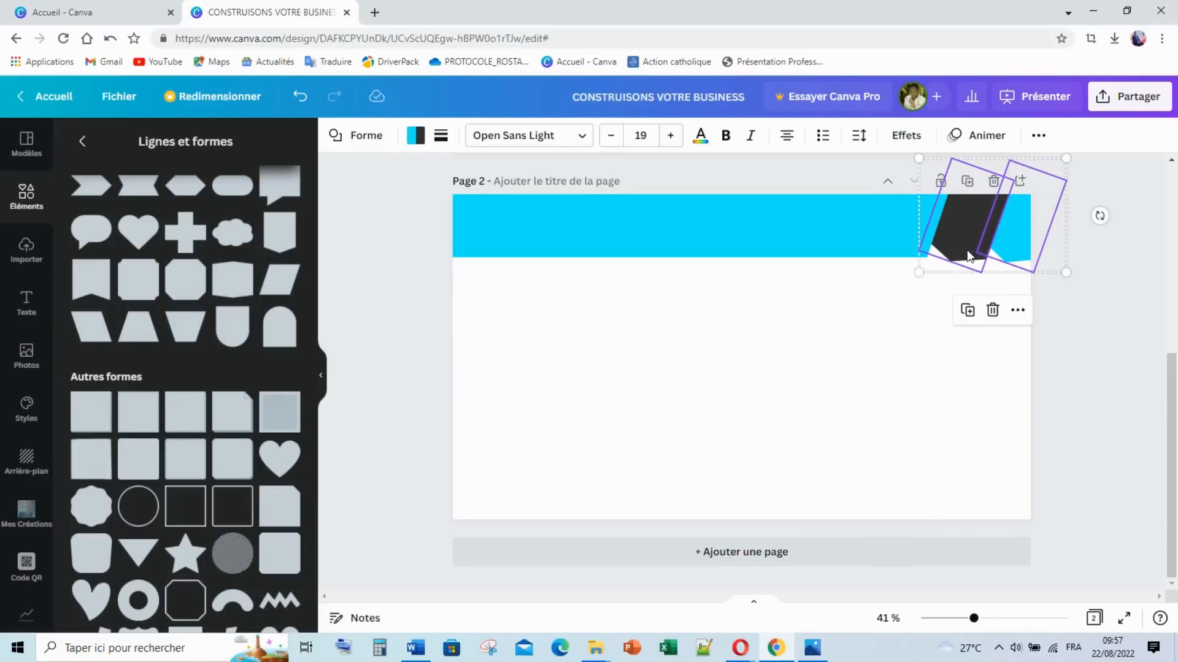
pyautogui.press('Escape')
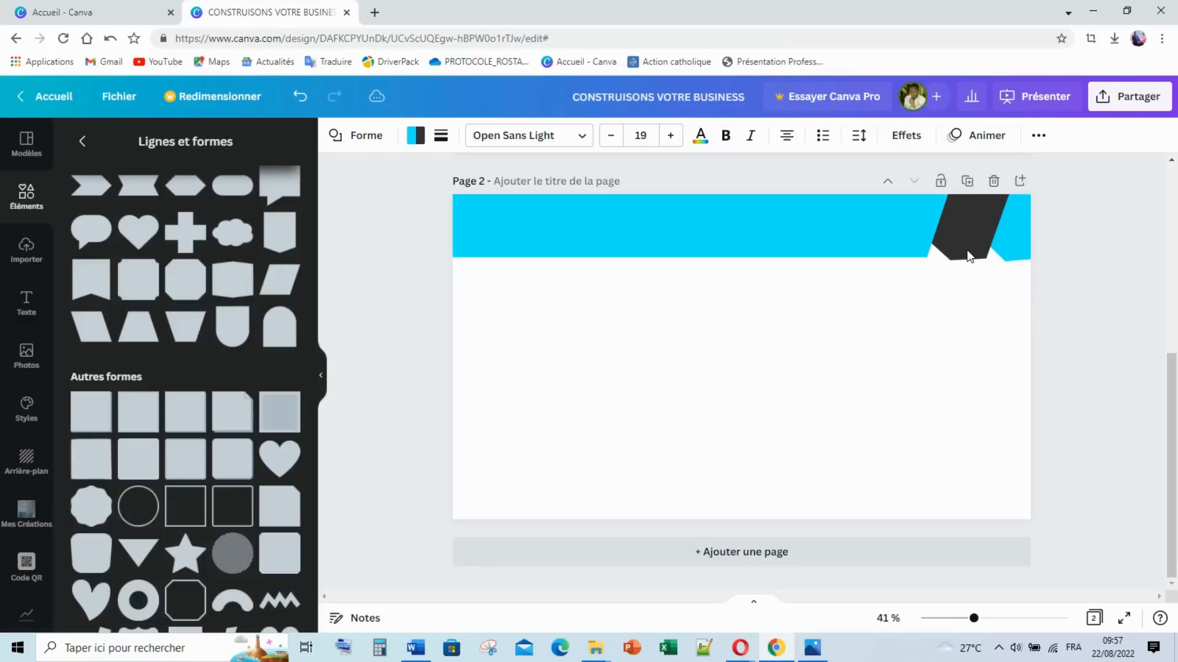
pyautogui.click(1048, 326)
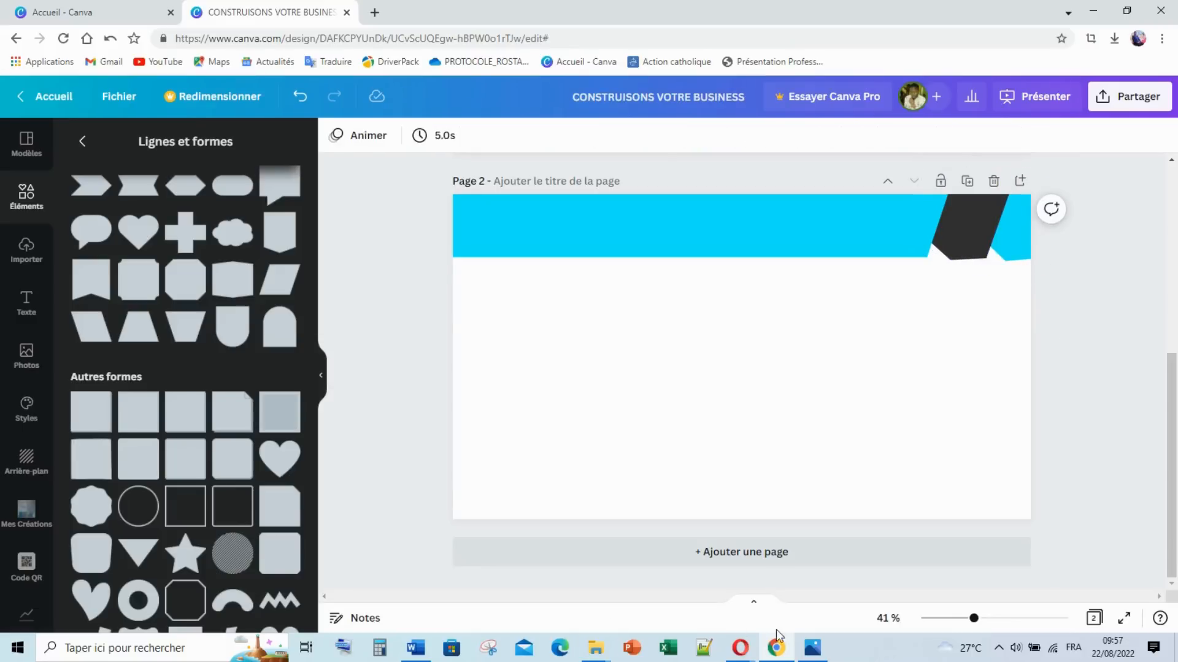
pyautogui.click(812, 648)
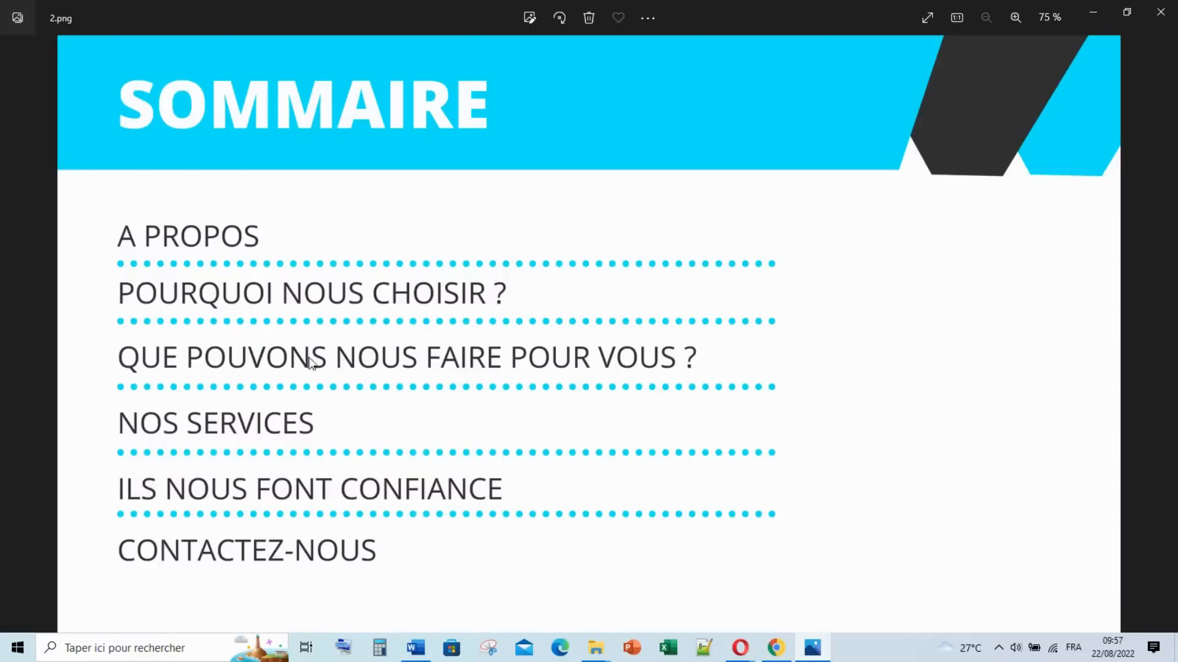
pyautogui.click(814, 645)
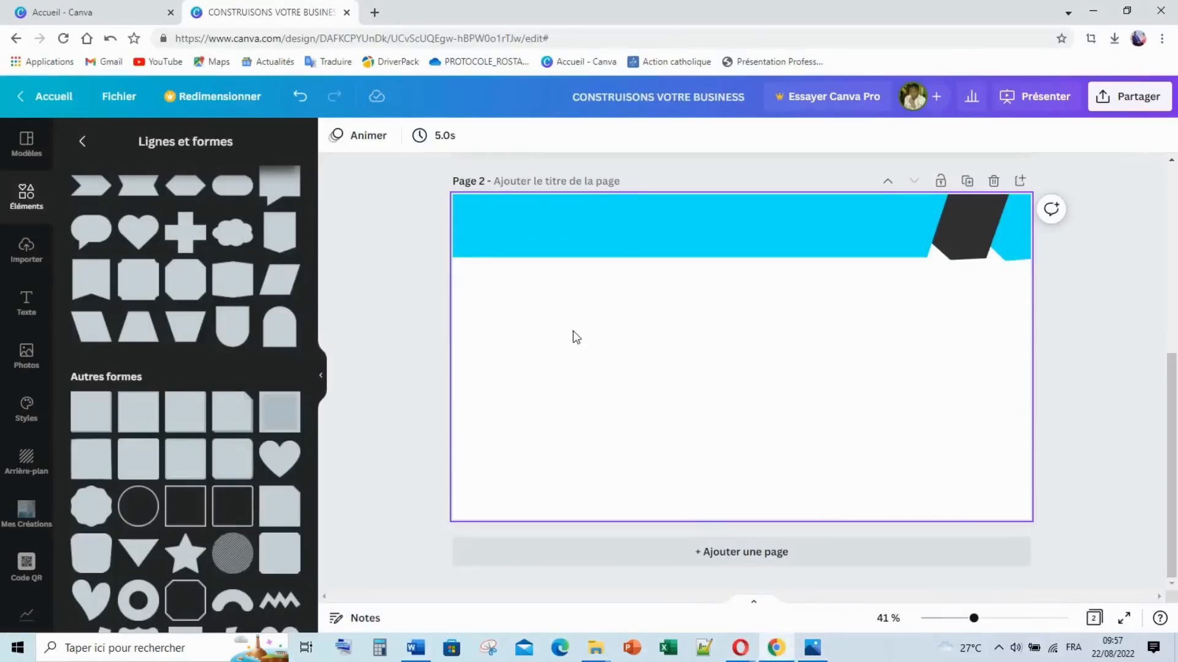
pyautogui.click(812, 648)
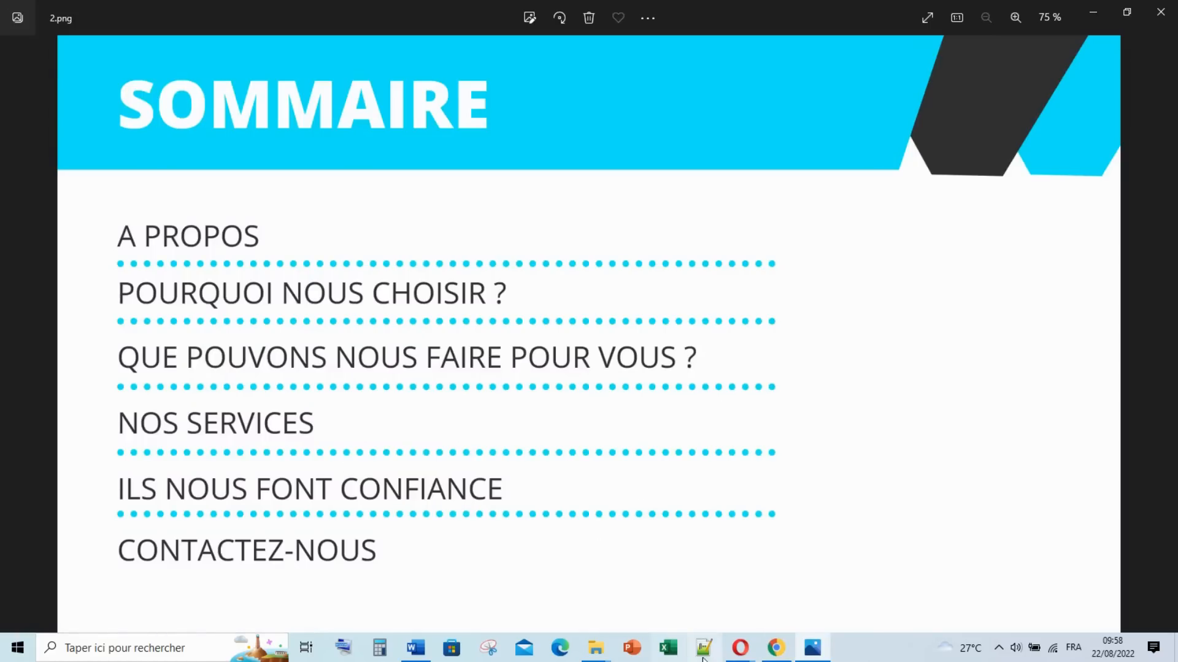
pyautogui.click(813, 648)
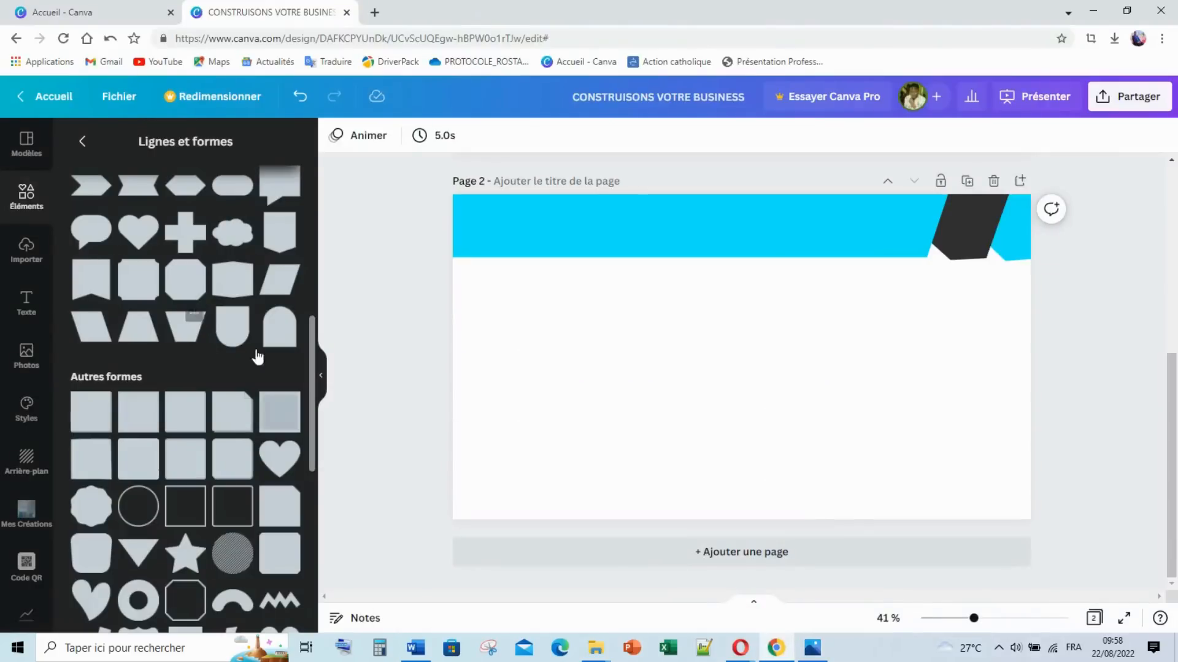
# Step: Add a dotted line to page 2 and colour it cyan
pyautogui.click(512, 360)
pyautogui.scroll(3, 131, 300)
pyautogui.scroll(4, 131, 300)
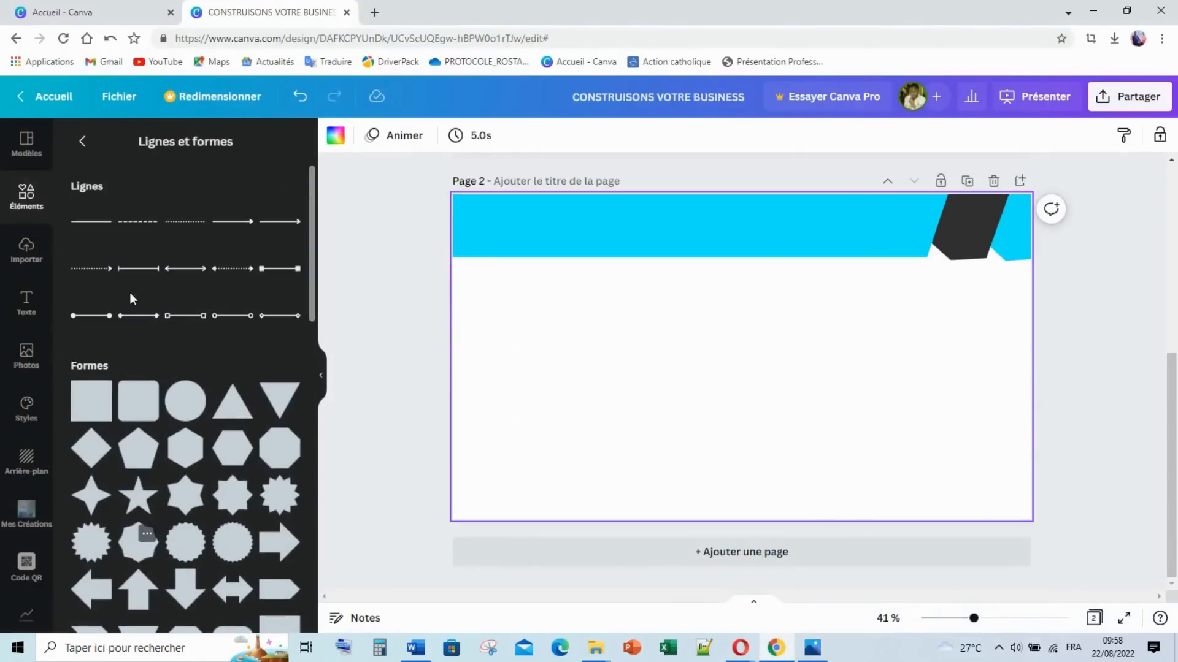
pyautogui.click(187, 230)
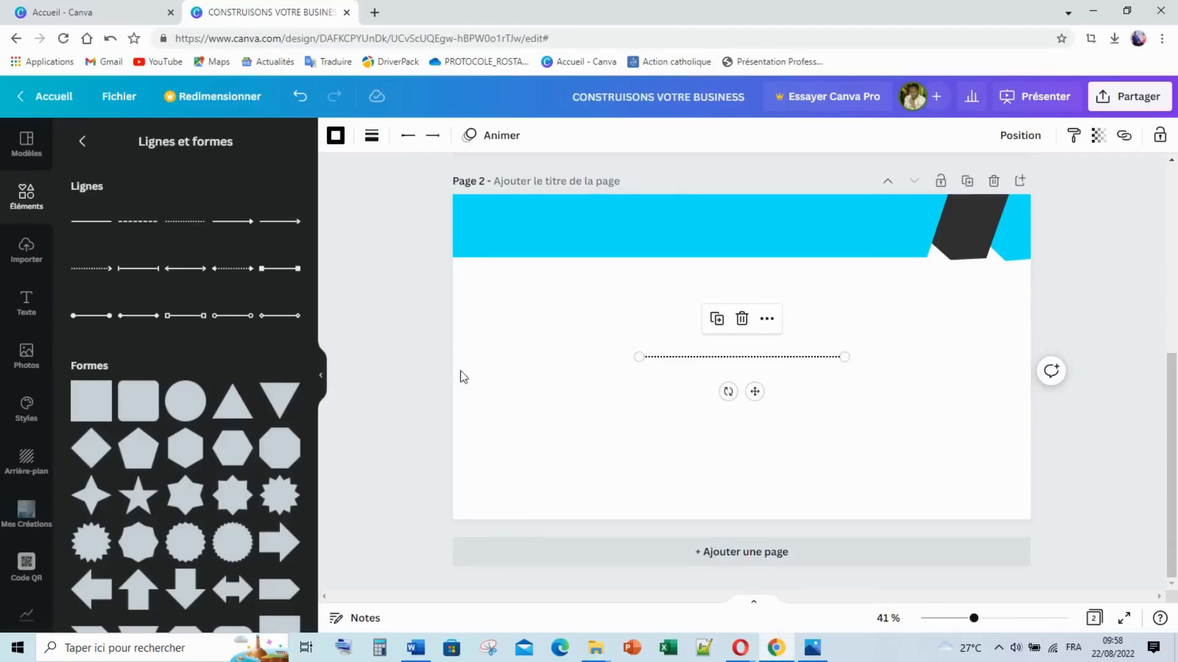
pyautogui.click(334, 137)
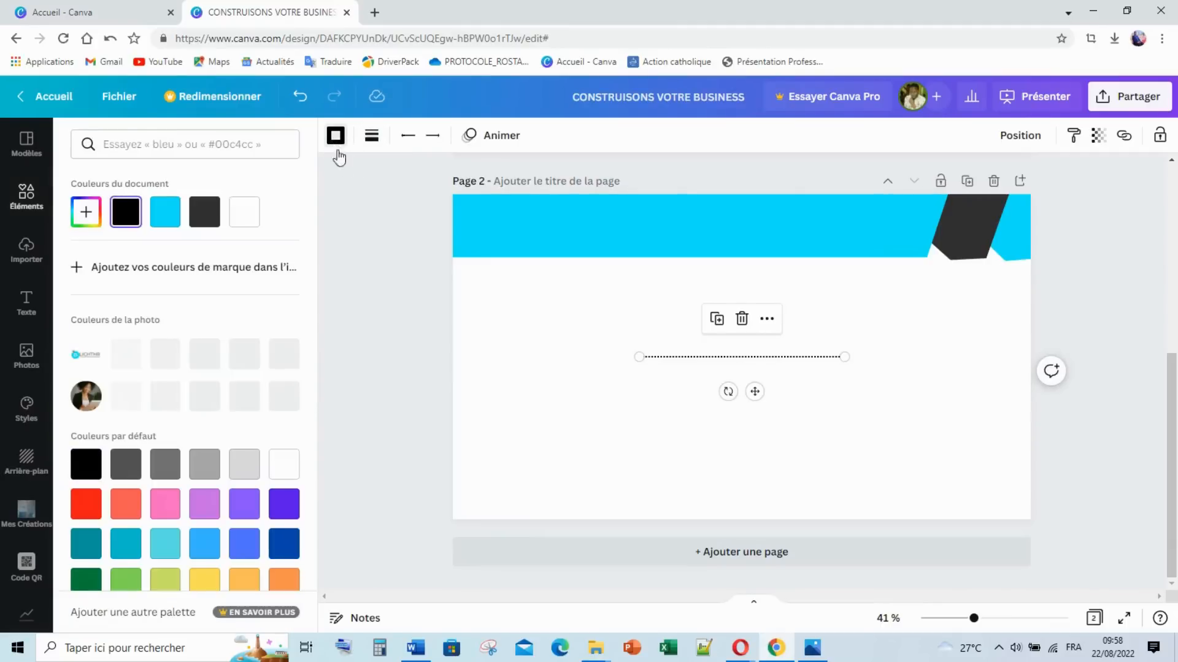
pyautogui.click(205, 362)
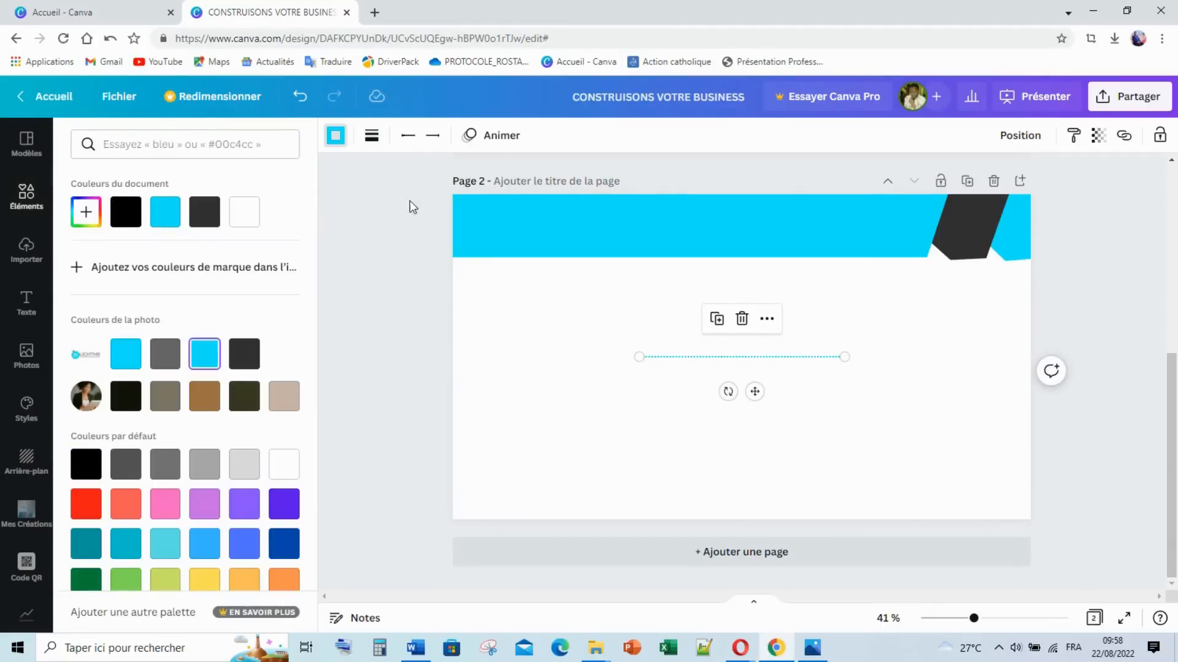
# Step: Give the dotted line rounded dots at thickness 18 and move it left beneath the banner
pyautogui.click(371, 136)
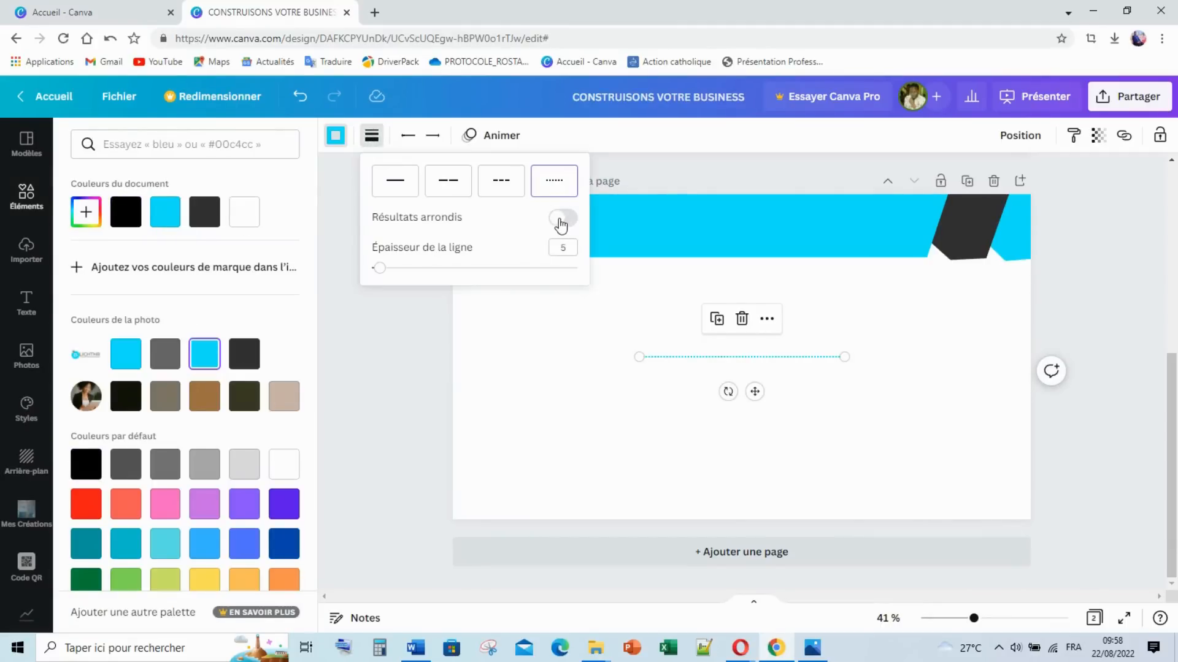
pyautogui.click(560, 221)
pyautogui.moveTo(380, 268); pyautogui.dragTo(408, 273)
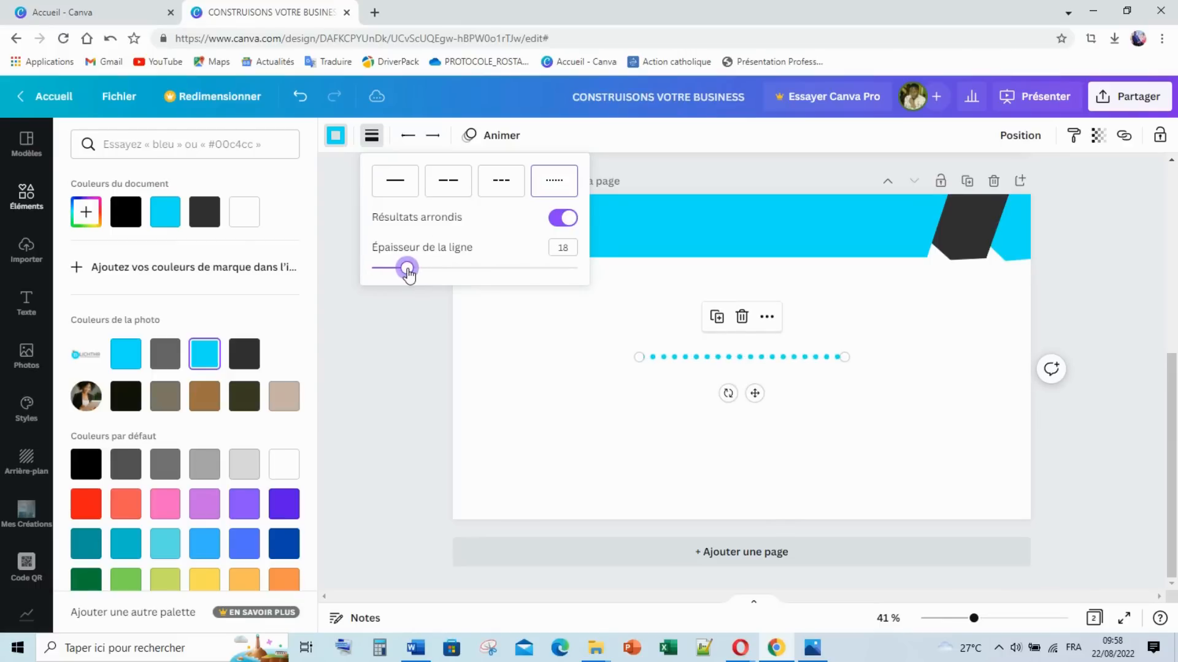
pyautogui.click(520, 399)
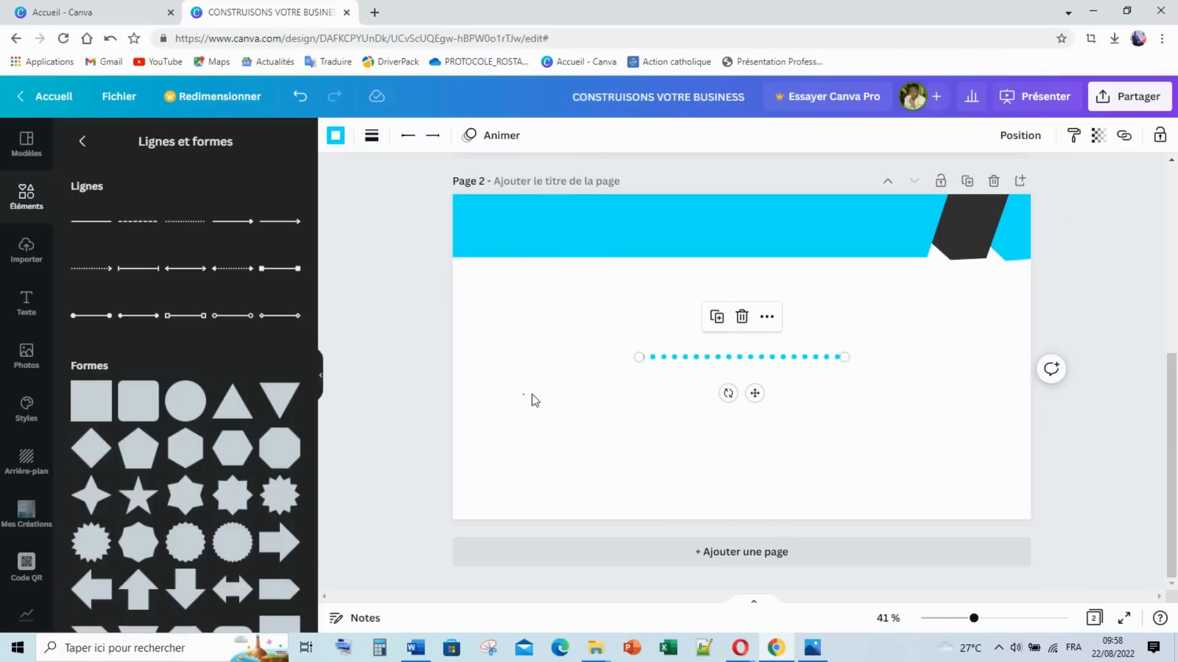
pyautogui.click(534, 399)
pyautogui.moveTo(686, 358); pyautogui.dragTo(537, 318)
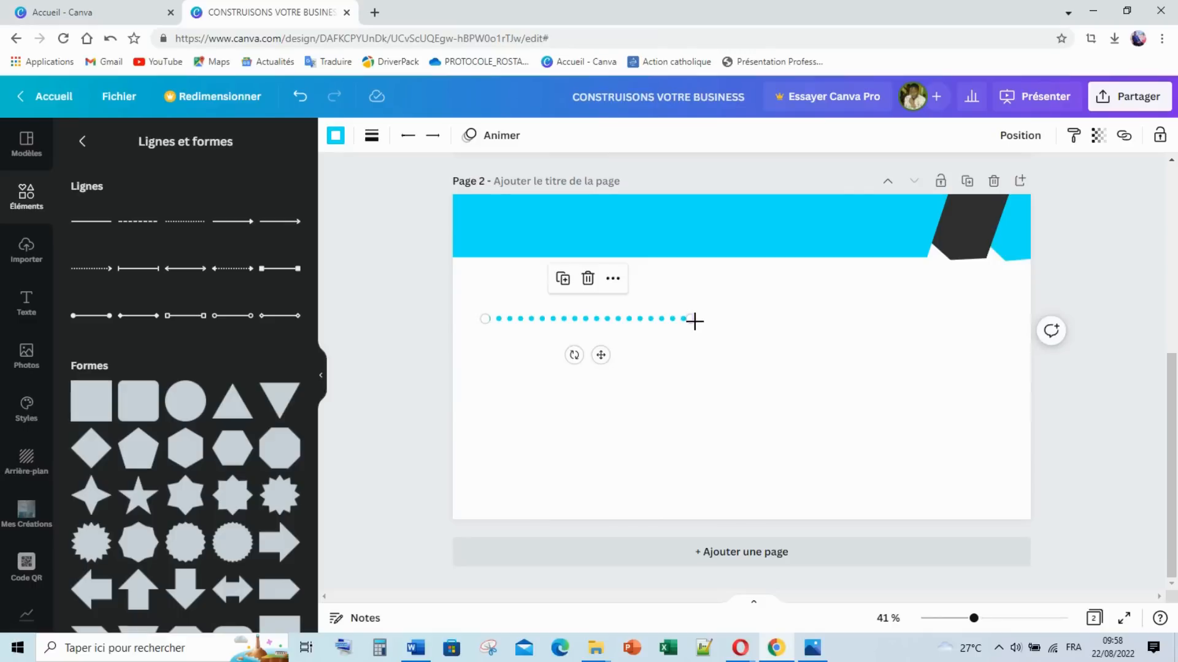
# Step: Lengthen the cyan dotted line, move it under the banner, and duplicate it into stacked copies
pyautogui.moveTo(693, 319); pyautogui.dragTo(862, 318)
pyautogui.click(678, 390)
pyautogui.moveTo(576, 320)
pyautogui.mouseDown()
pyautogui.moveTo(575, 297)
pyautogui.moveTo(585, 332)
pyautogui.mouseUp()
pyautogui.hotkey('ctrl', 'd')
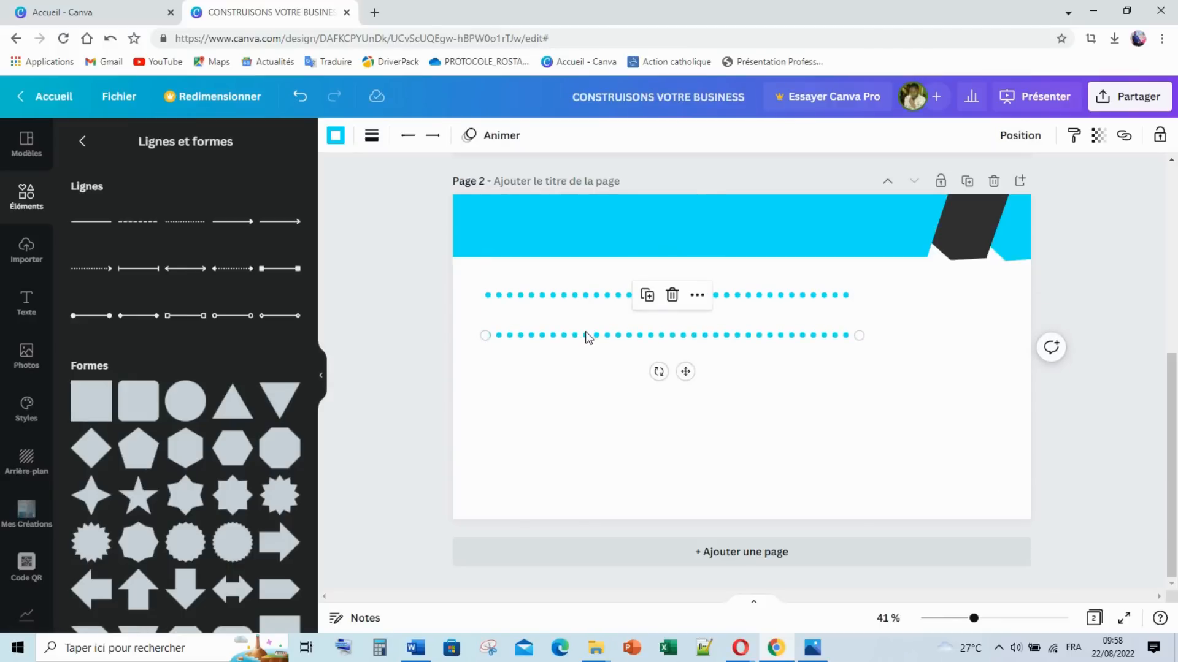
pyautogui.hotkey('ctrl', 'd')
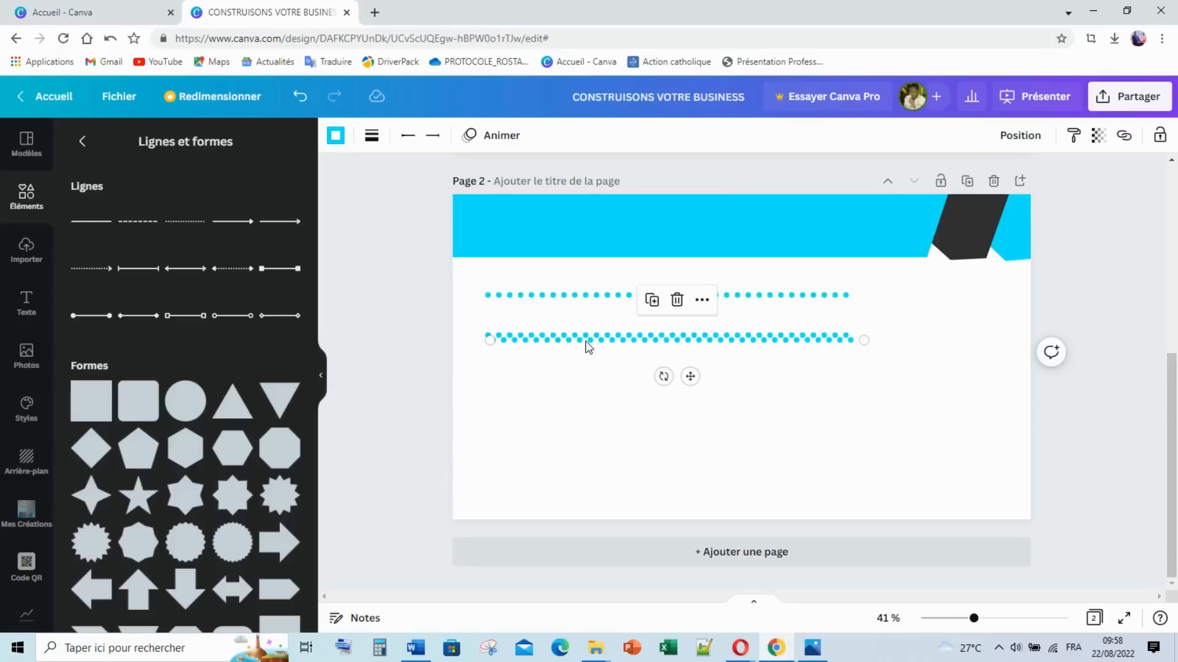
pyautogui.moveTo(585, 346); pyautogui.dragTo(590, 452)
pyautogui.hotkey('ctrl', 'd')
pyautogui.hotkey('ctrl', 'd')
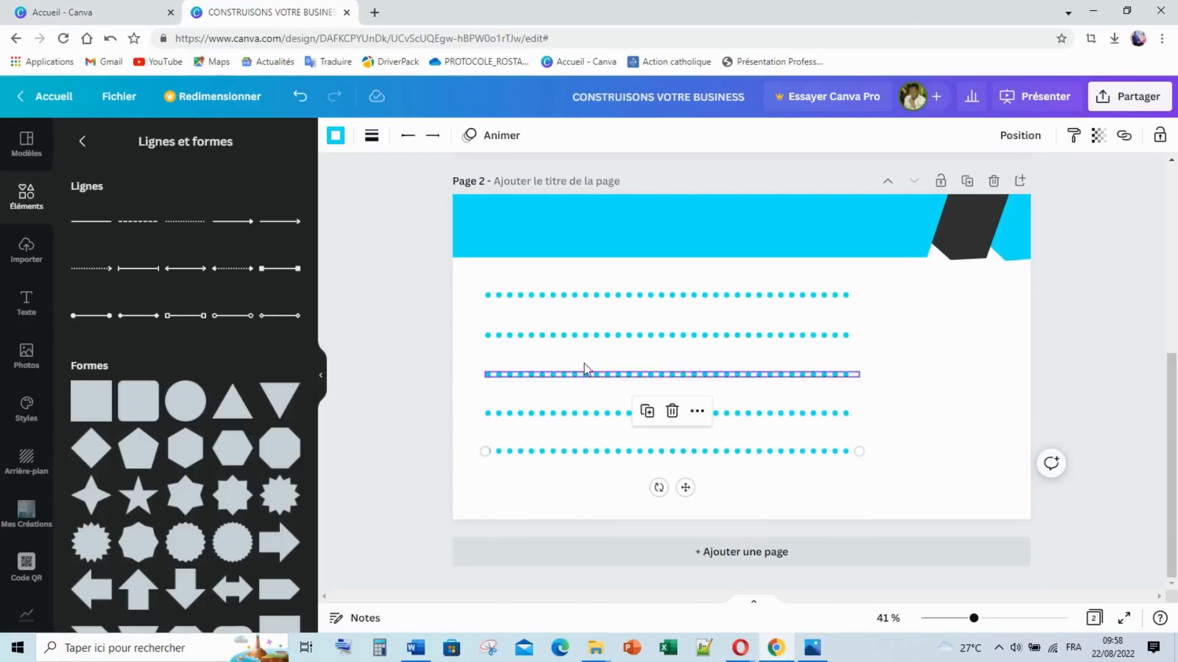
# Step: Select all five dotted lines together and shift them into position as one set
pyautogui.click(909, 384)
pyautogui.moveTo(904, 298); pyautogui.dragTo(778, 457)
pyautogui.moveTo(668, 380); pyautogui.dragTo(671, 381)
# Step: Add an 'Ajouter un titre' heading text box to page 2
pyautogui.click(907, 397)
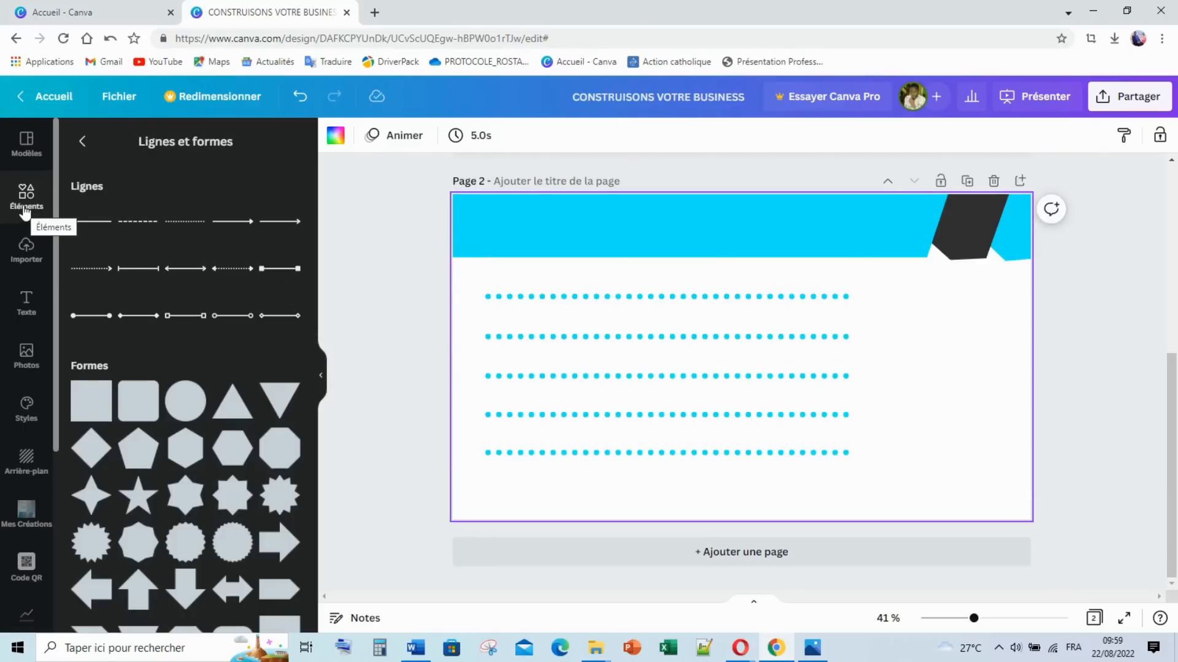
pyautogui.click(26, 301)
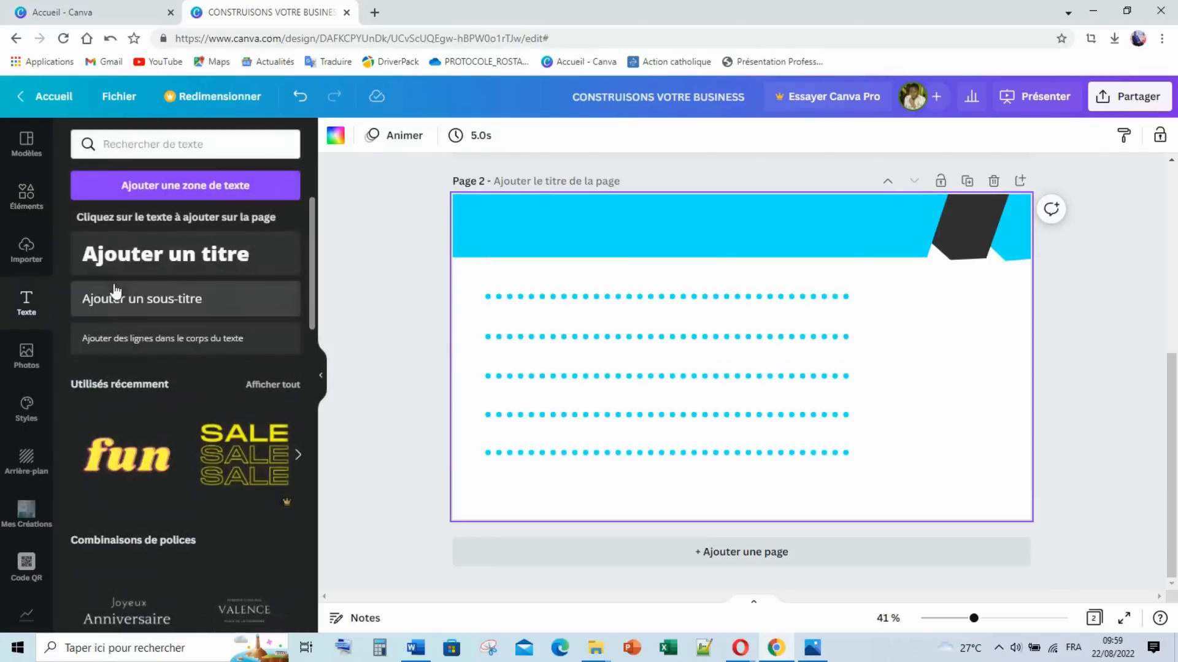
pyautogui.click(145, 268)
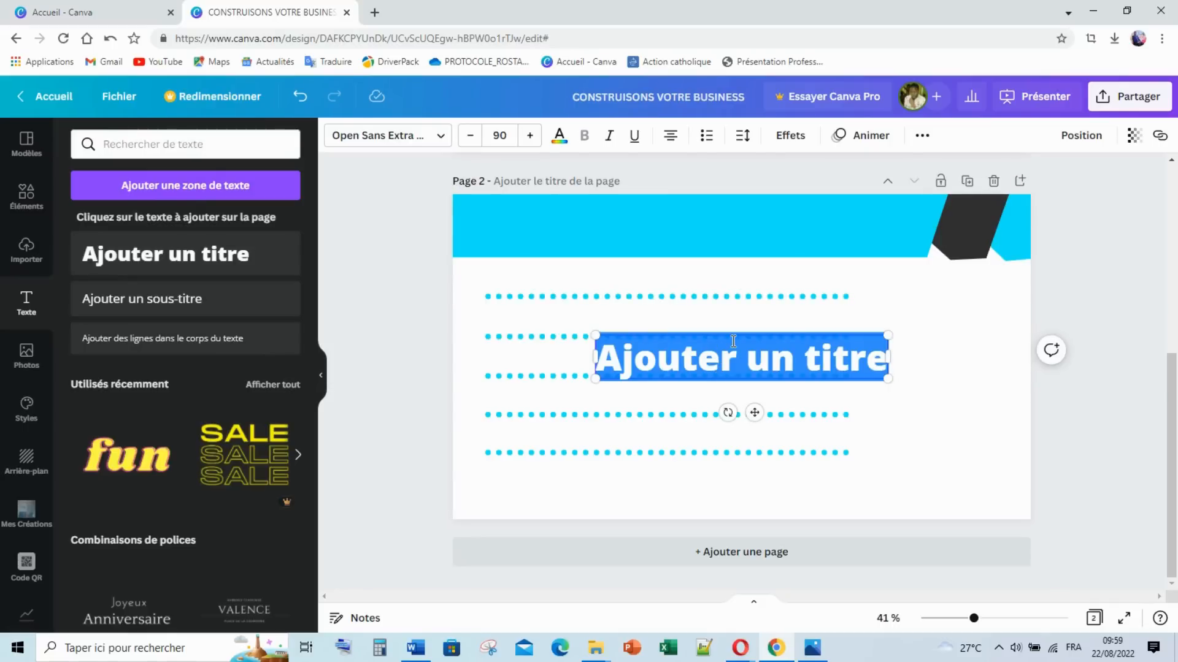
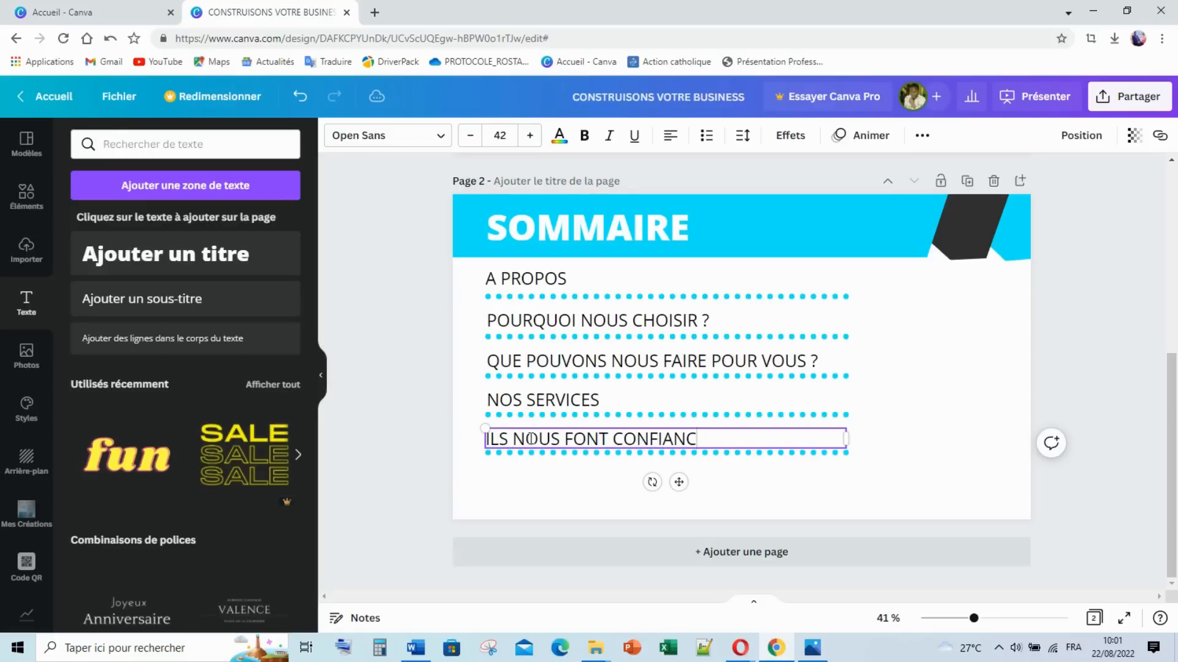
# Step: Select the ILS NOUS FONT CONFIANCE line on the SOMMAIRE page
pyautogui.click(363, 449)
pyautogui.click(500, 453)
# Step: Duplicate the ILS NOUS FONT CONFIANCE line below itself and retype the copy as CONTACTEZ-NOUS
pyautogui.hotkey('ctrl', 'd')
pyautogui.moveTo(512, 447); pyautogui.dragTo(514, 471)
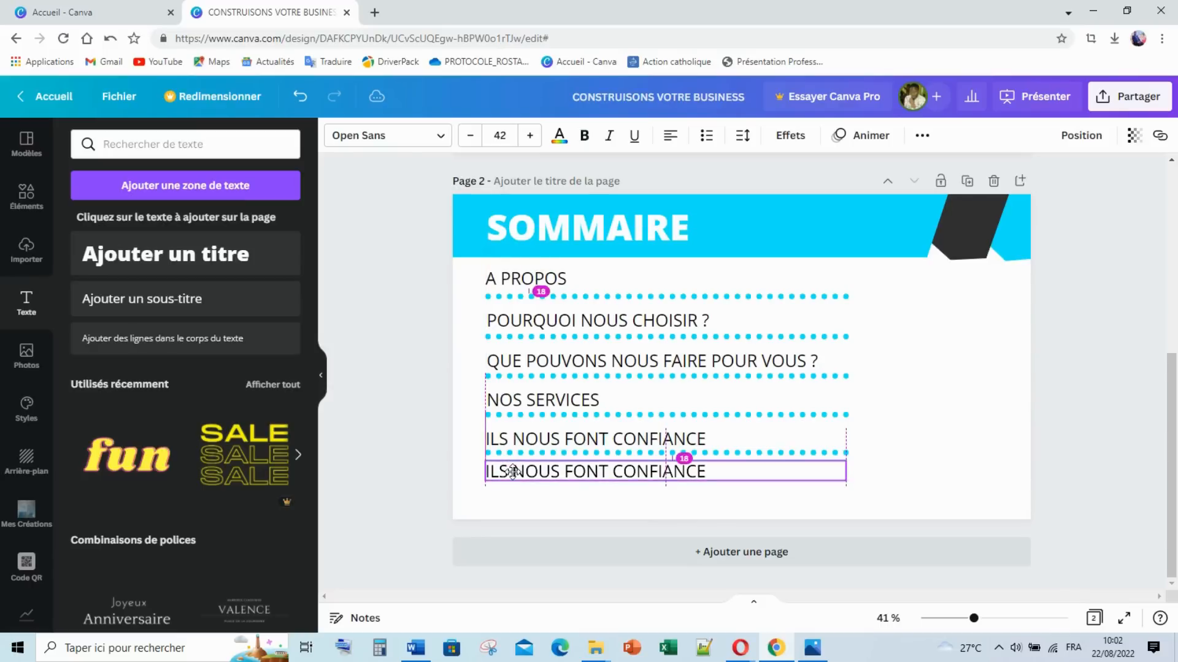
pyautogui.moveTo(513, 471); pyautogui.dragTo(512, 474)
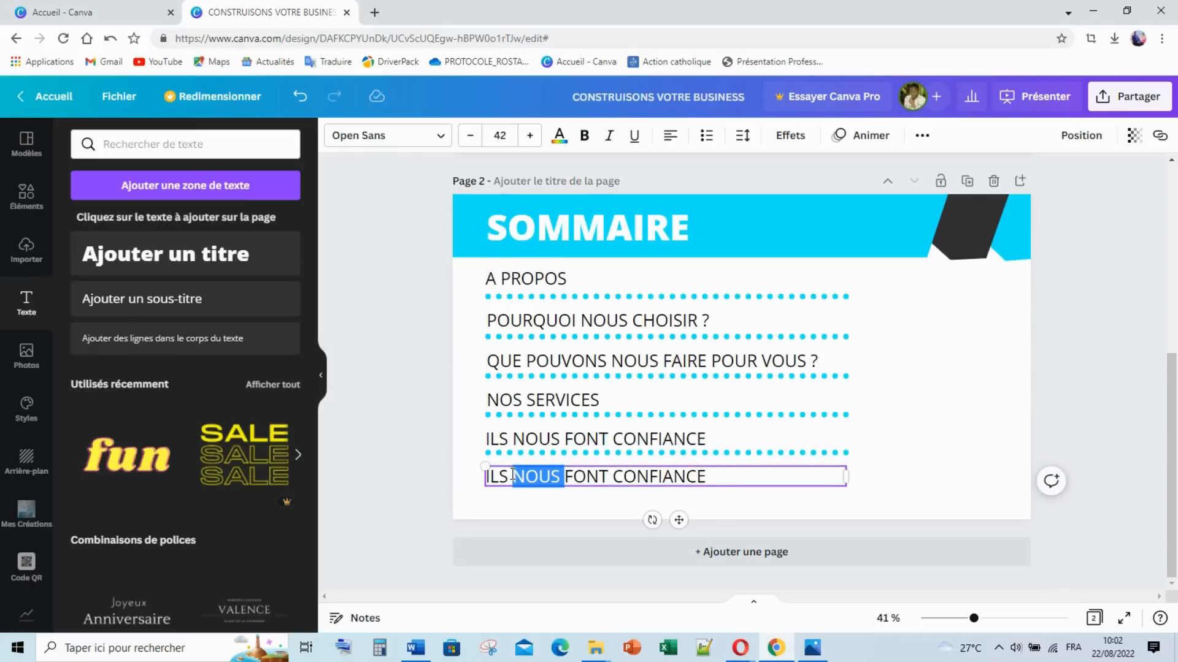
pyautogui.tripleClick(513, 474)
pyautogui.write('CONTACTEZ-NOUS')
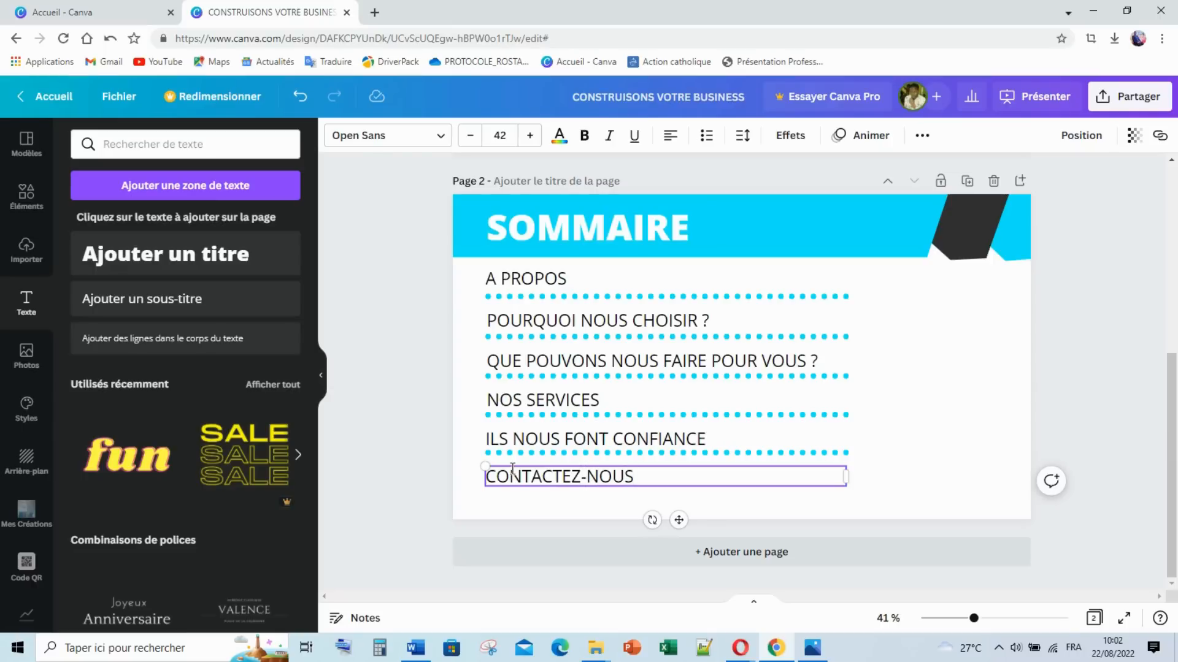
# Step: Check reference image 2.png, then select every element on the SOMMAIRE slide
pyautogui.click(812, 648)
pyautogui.click(812, 647)
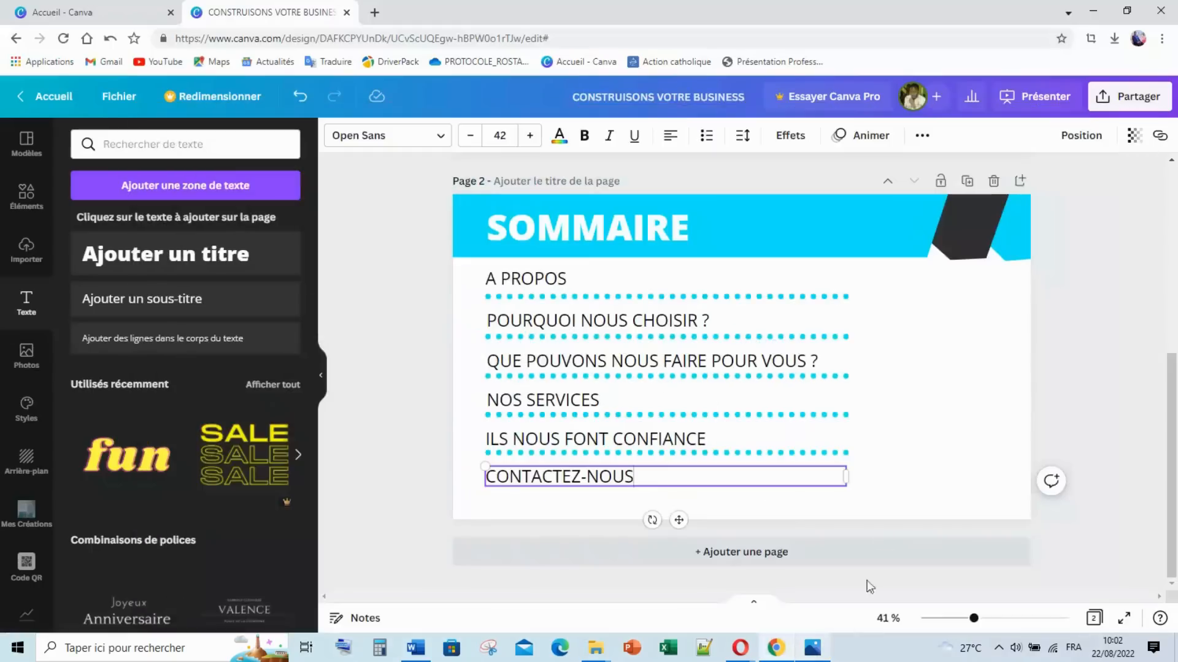
pyautogui.click(403, 303)
pyautogui.moveTo(390, 211); pyautogui.dragTo(1092, 488)
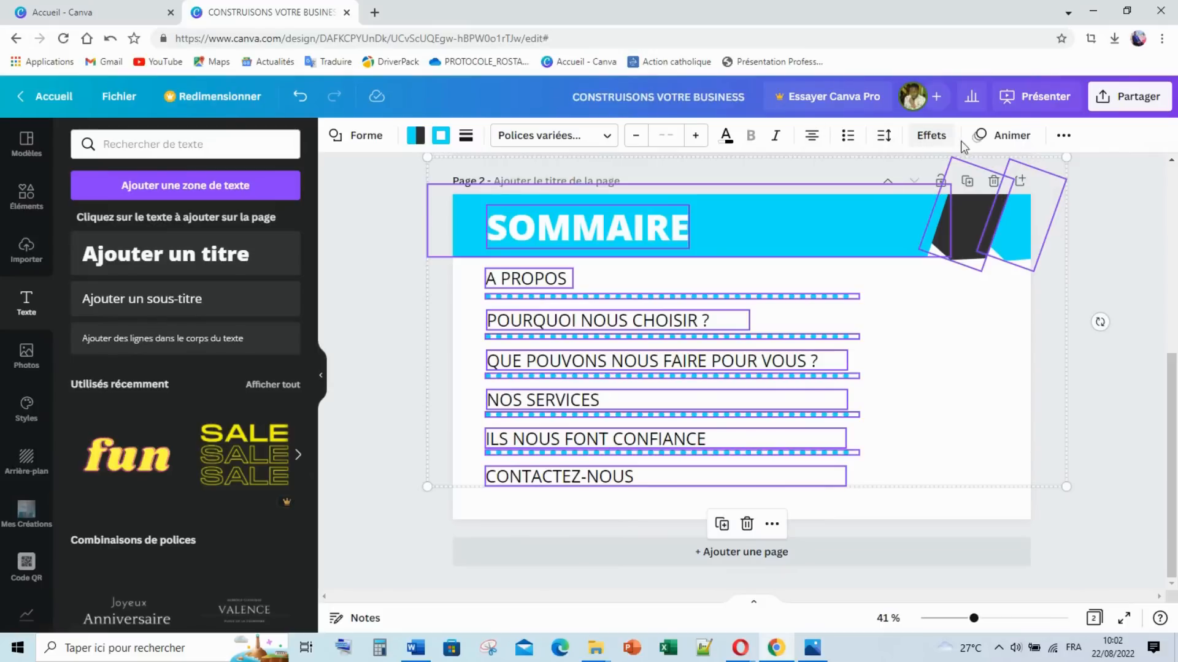
# Step: Animate the SOMMAIRE contents with Lever, add a blank page 3, and reopen reference 2.png
pyautogui.click(1006, 135)
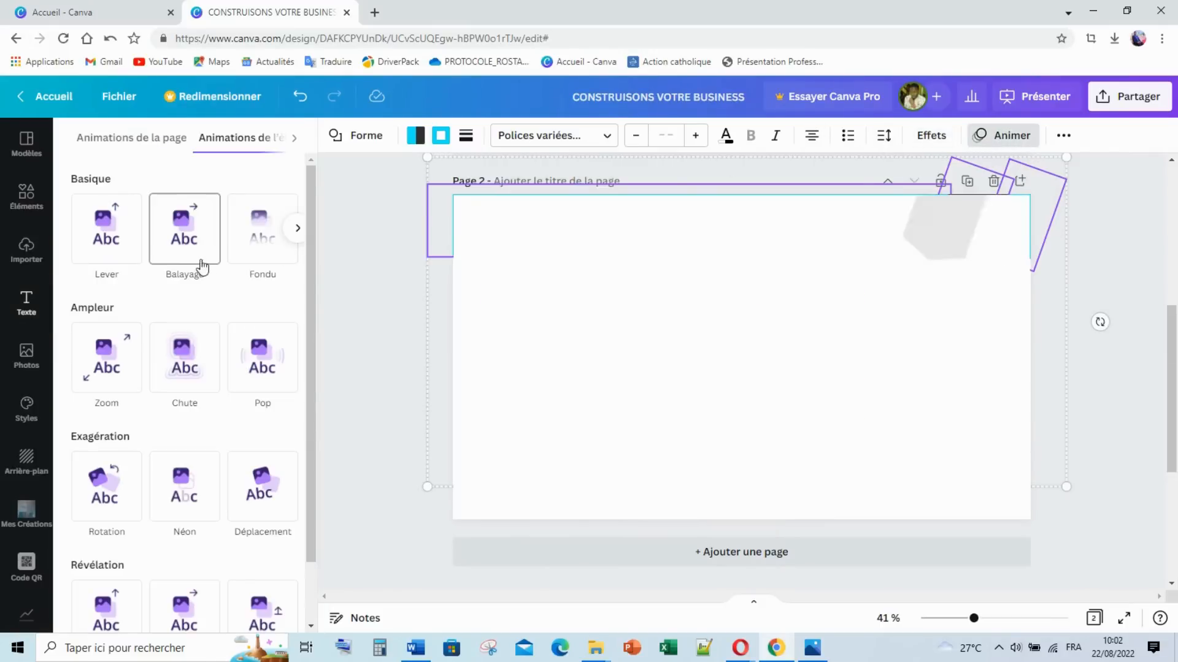
pyautogui.click(127, 250)
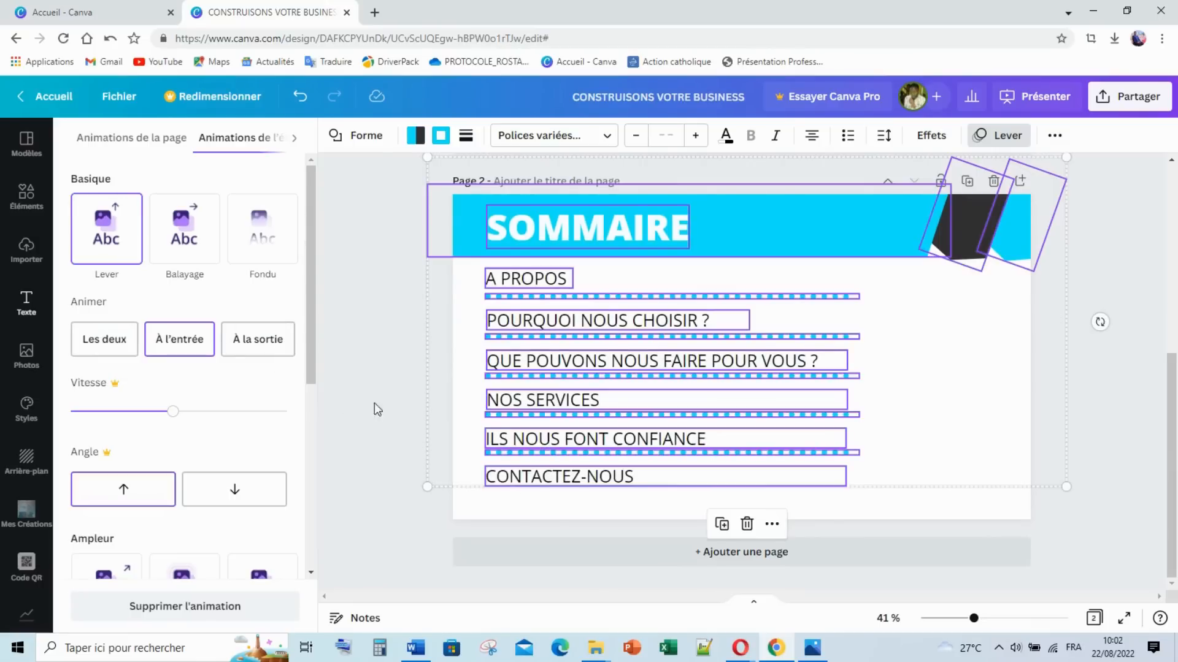
pyautogui.click(388, 392)
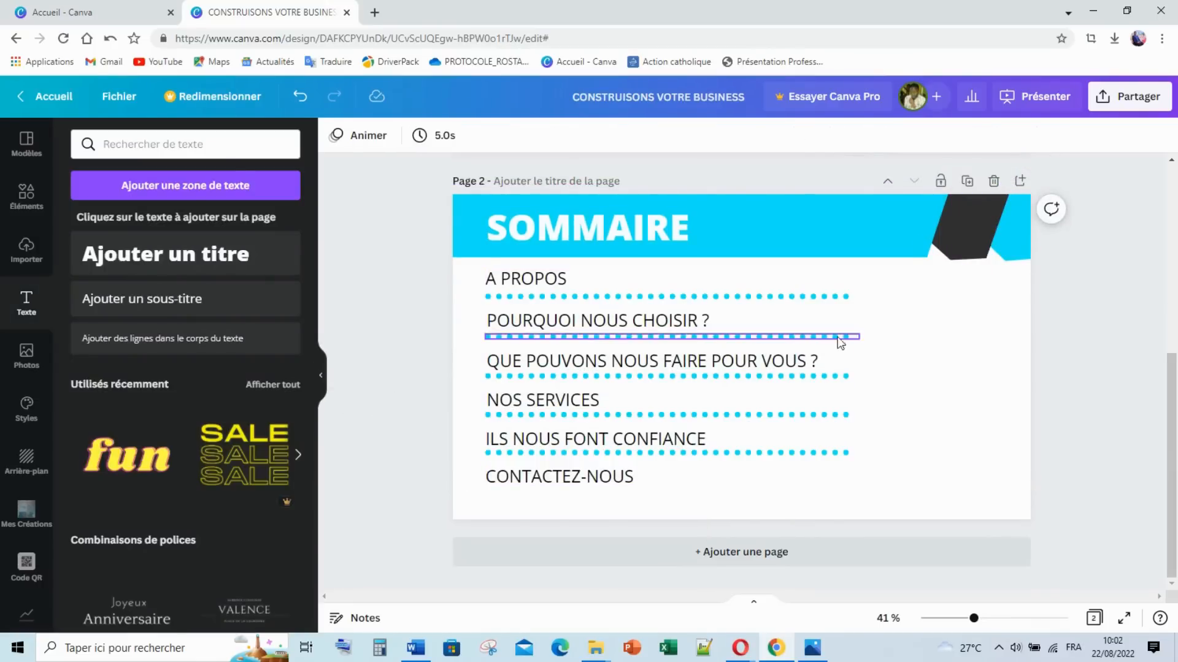
pyautogui.click(749, 553)
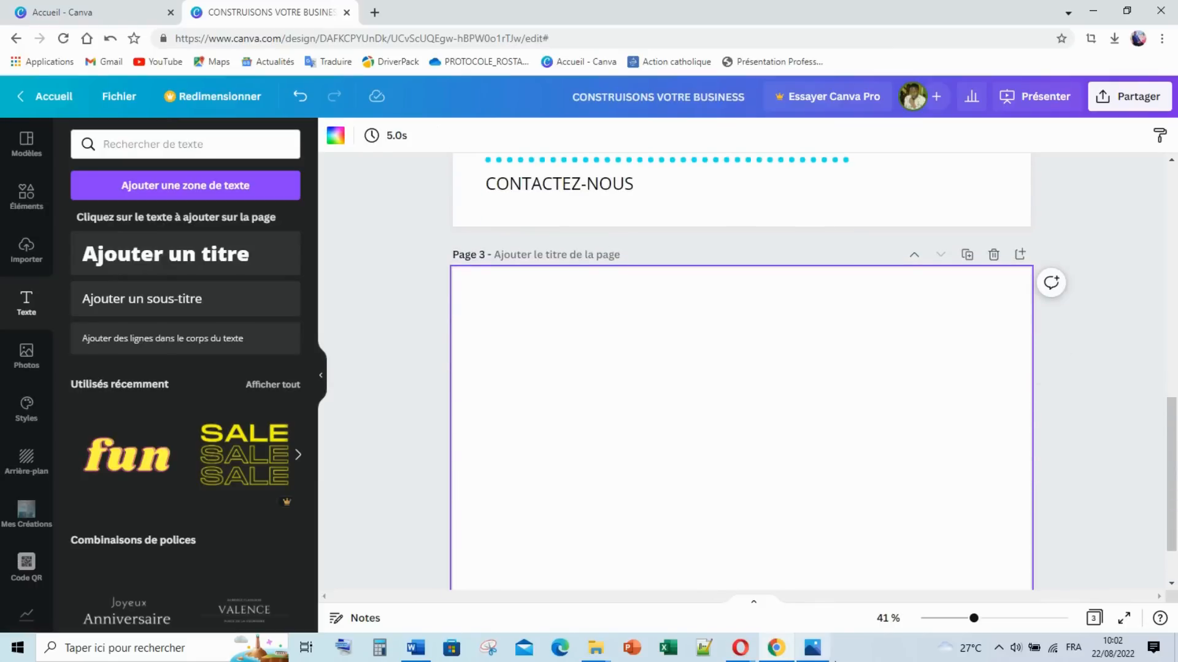
pyautogui.click(812, 648)
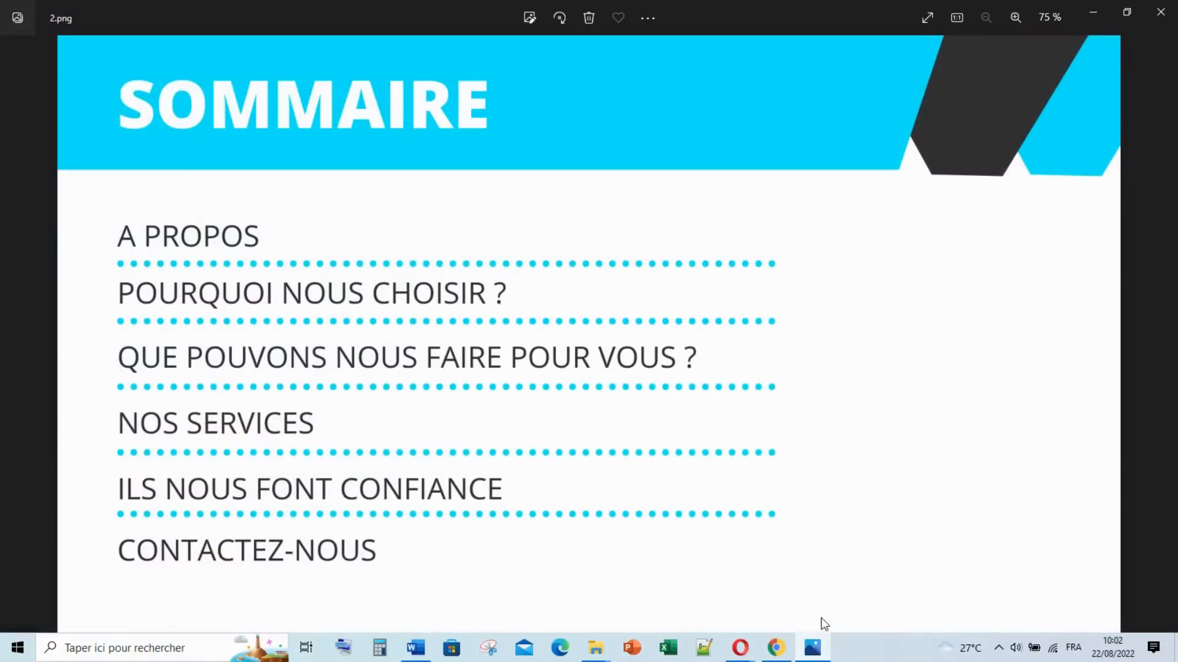
# Step: View the A PROPOS DE NOUS reference 3.png, then return to Canva's empty page 3
pyautogui.press('Right')
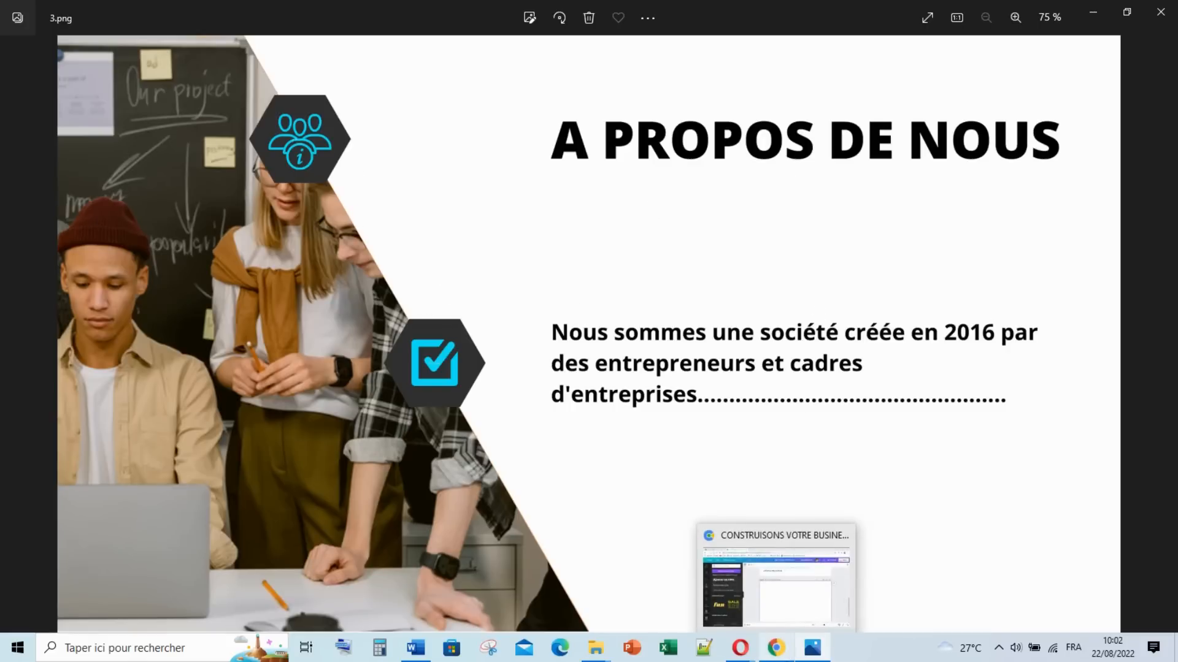
pyautogui.click(803, 654)
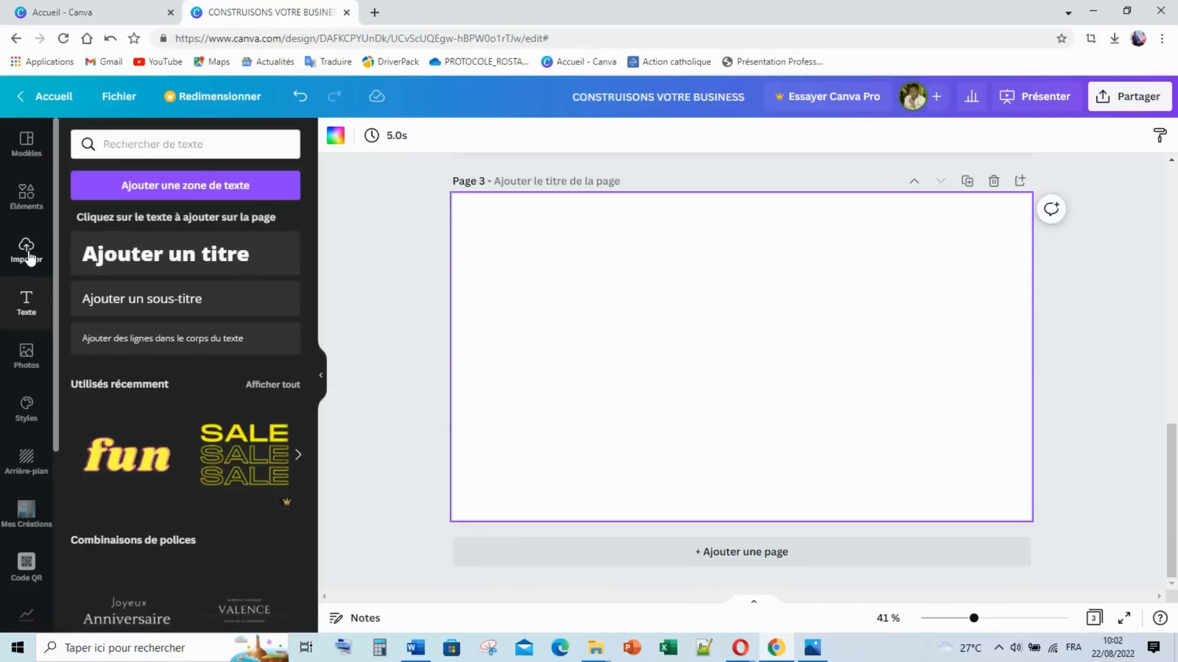
# Step: Add a hexagon from Lignes et formes to page 3, shrink it, and fill it dark grey
pyautogui.click(26, 195)
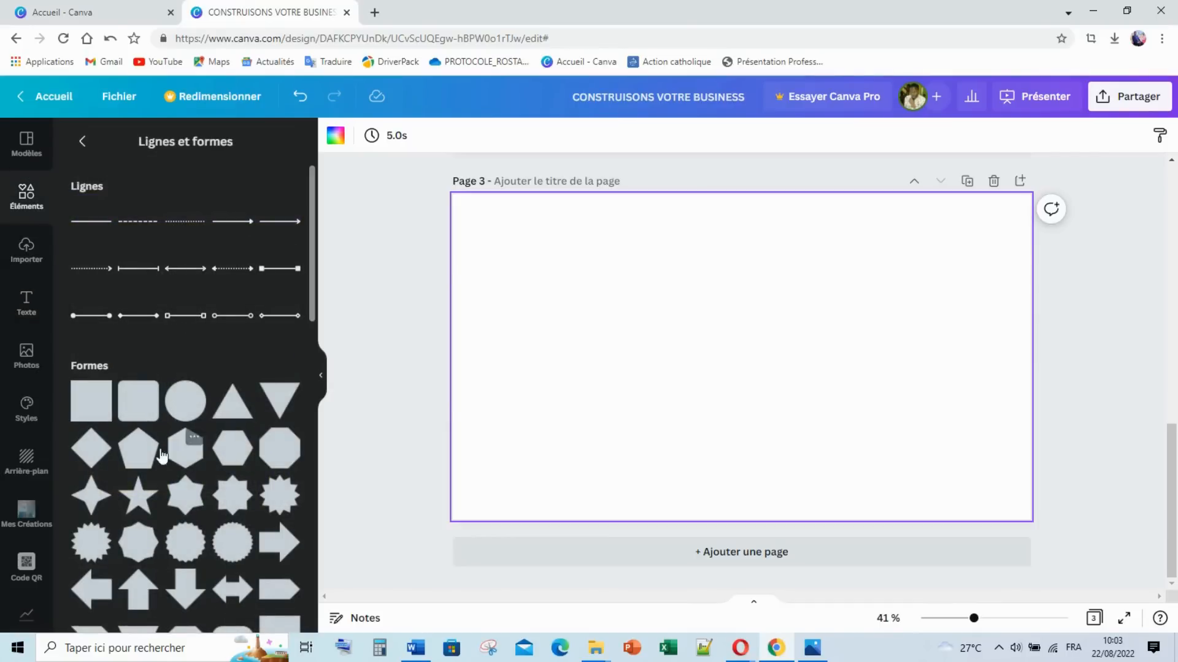
pyautogui.click(238, 457)
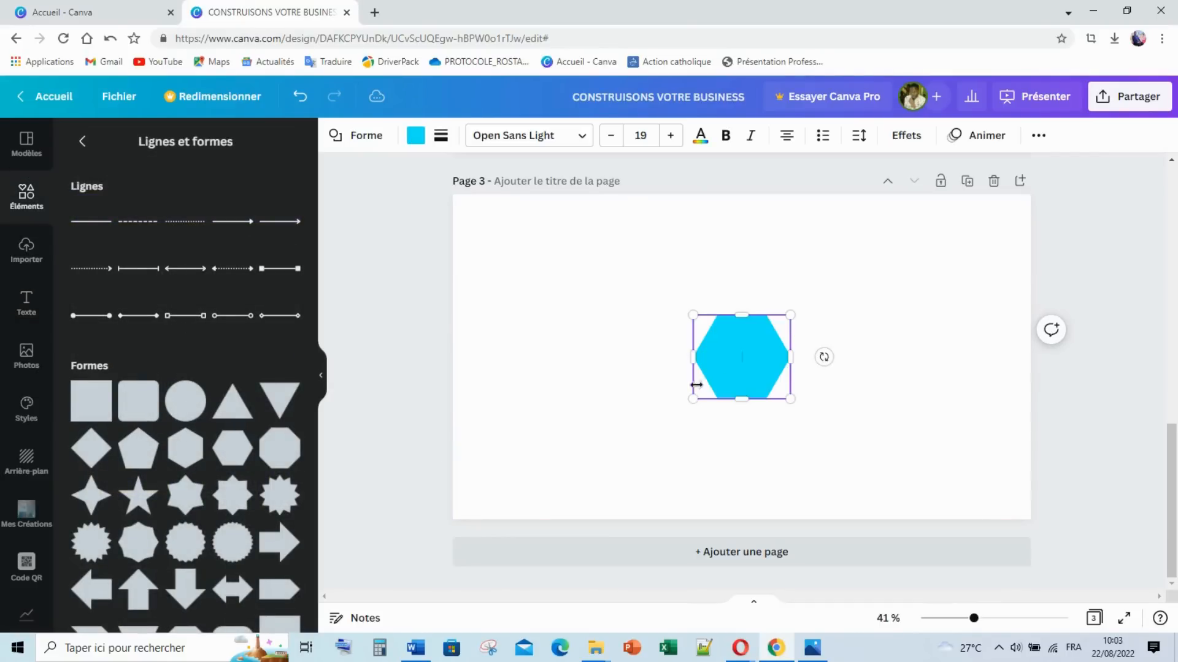
pyautogui.moveTo(790, 396); pyautogui.dragTo(865, 283)
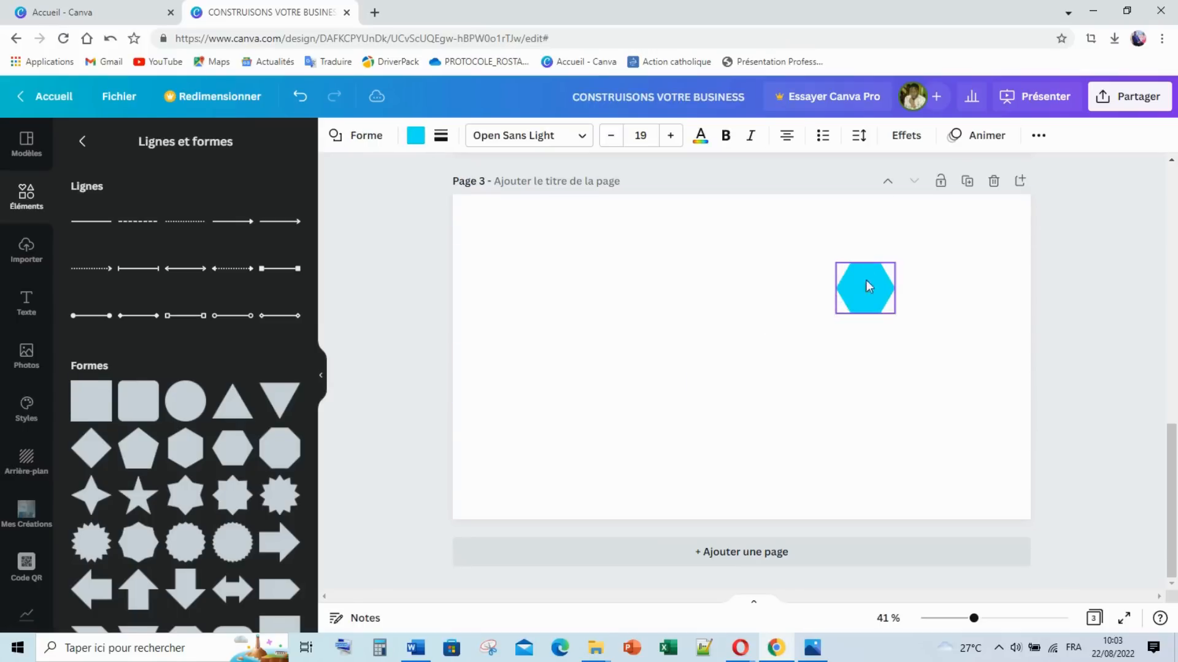
pyautogui.click(415, 136)
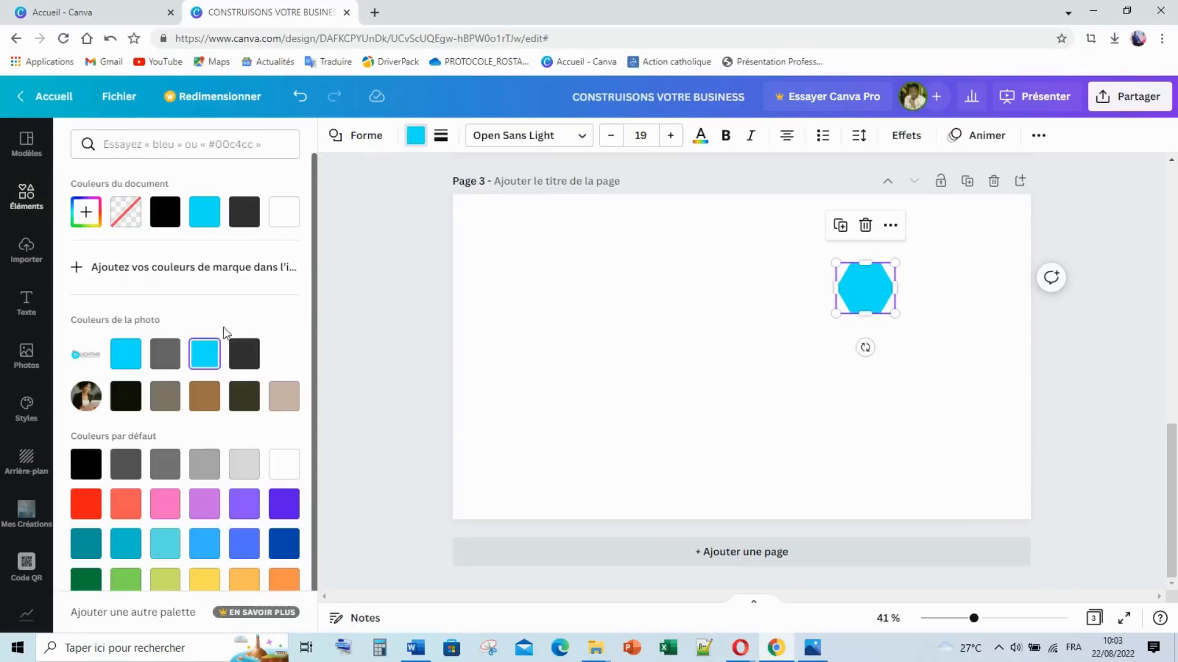
pyautogui.click(249, 355)
# Step: Duplicate the dark grey hexagon and place the copy just below the original
pyautogui.click(861, 284)
pyautogui.click(892, 325)
pyautogui.click(885, 310)
pyautogui.hotkey('ctrl', 'd')
pyautogui.moveTo(915, 313); pyautogui.dragTo(880, 380)
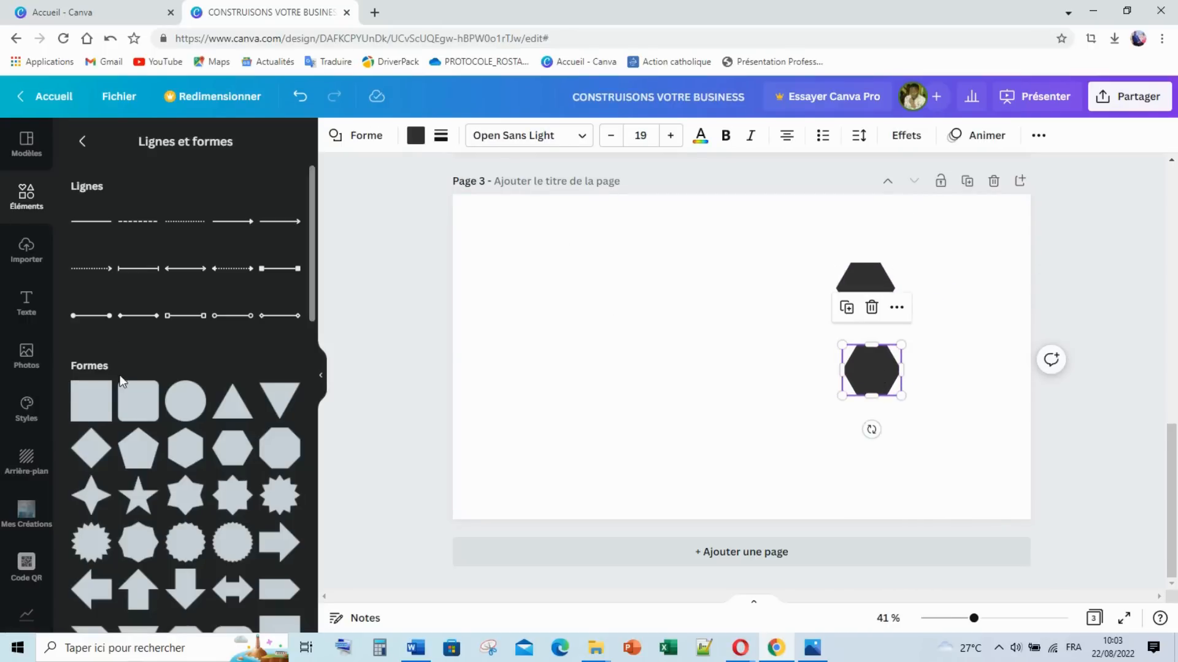
# Step: Browse the full Cadres collection and add the slanted landscape photo frame to page 3
pyautogui.click(83, 142)
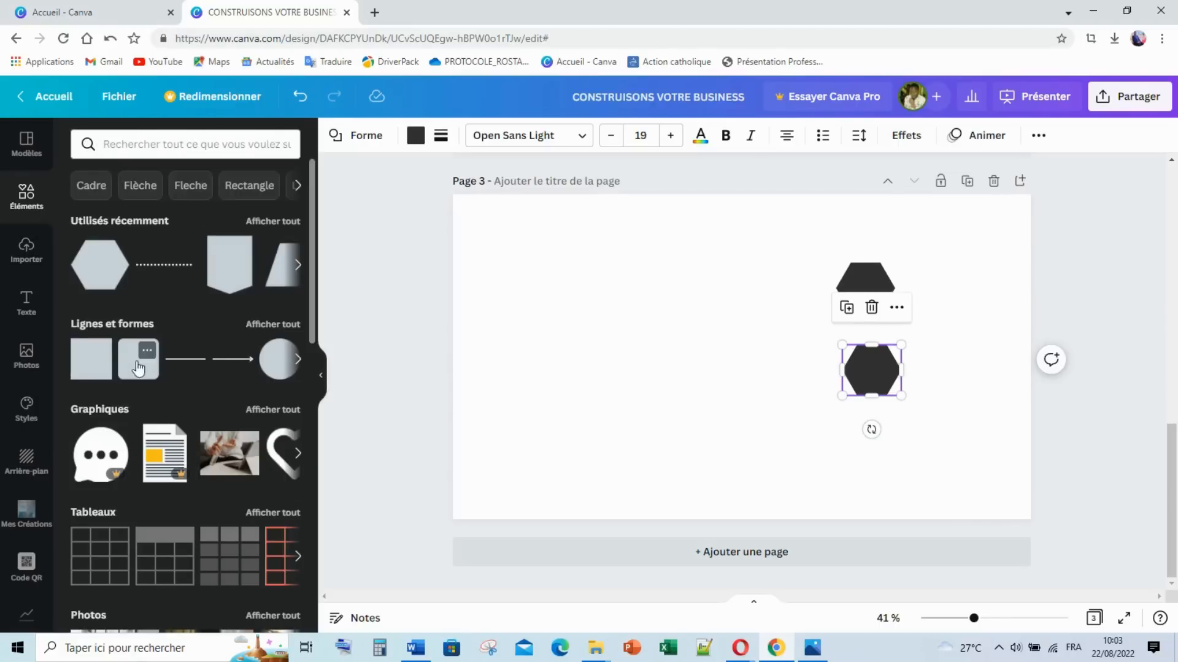
pyautogui.scroll(-7, 233, 432)
pyautogui.scroll(-5, 234, 431)
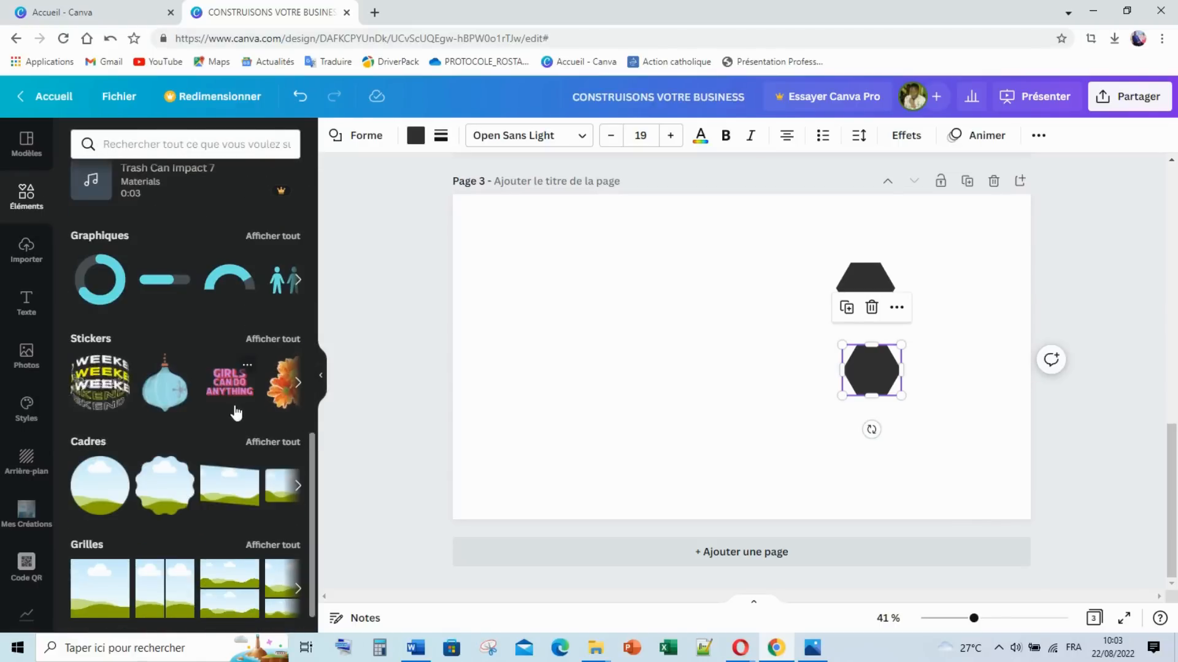
pyautogui.click(276, 444)
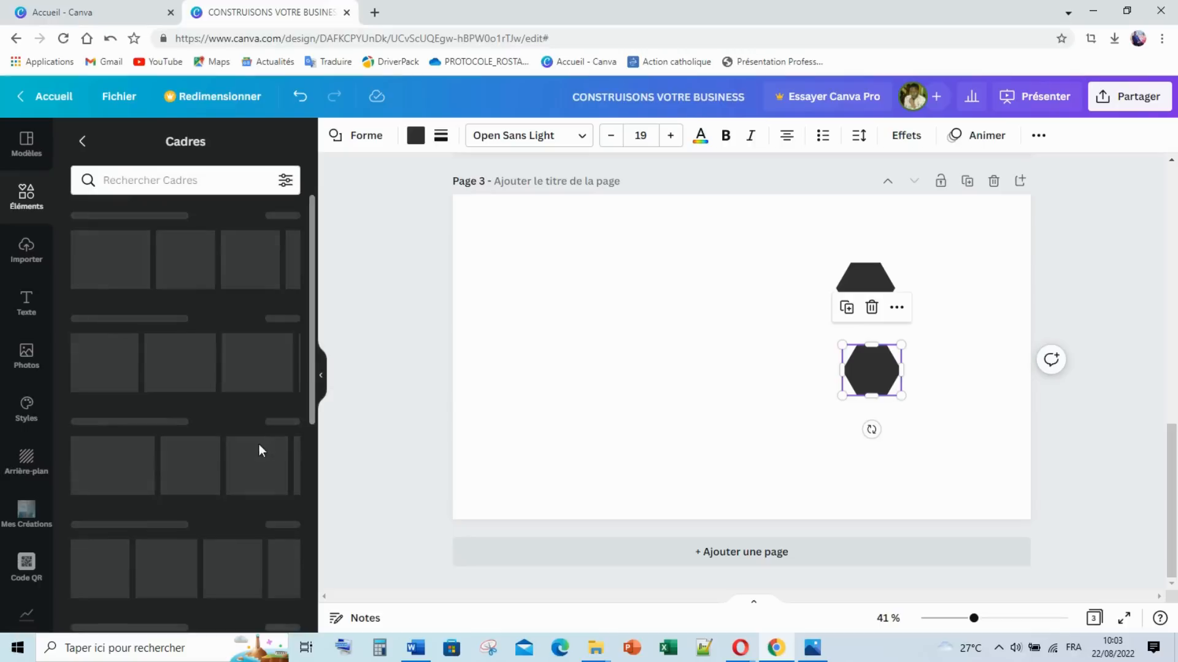
pyautogui.scroll(-10, 205, 368)
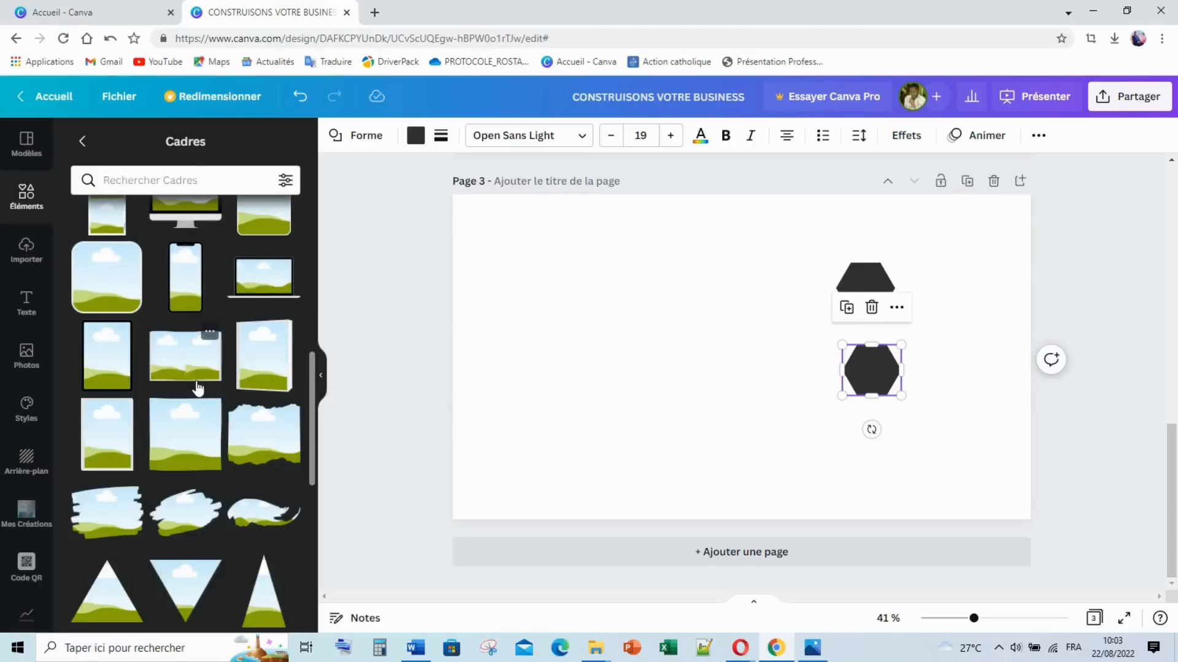
pyautogui.scroll(-5, 177, 390)
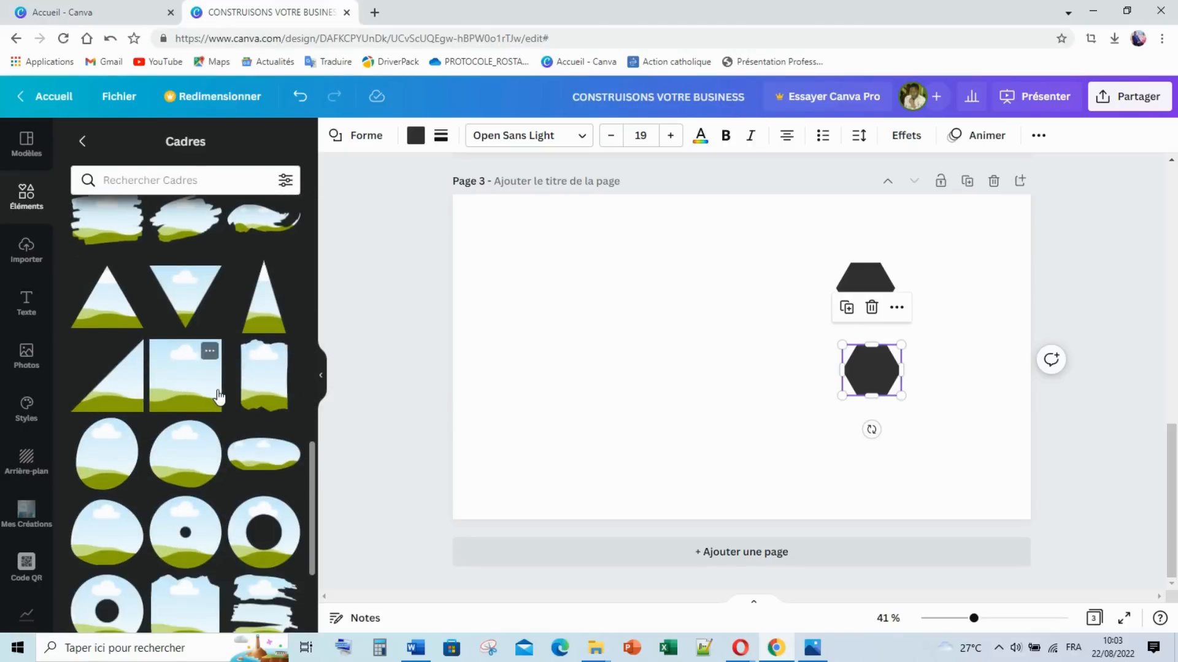
pyautogui.scroll(-3, 218, 399)
pyautogui.scroll(-8, 225, 383)
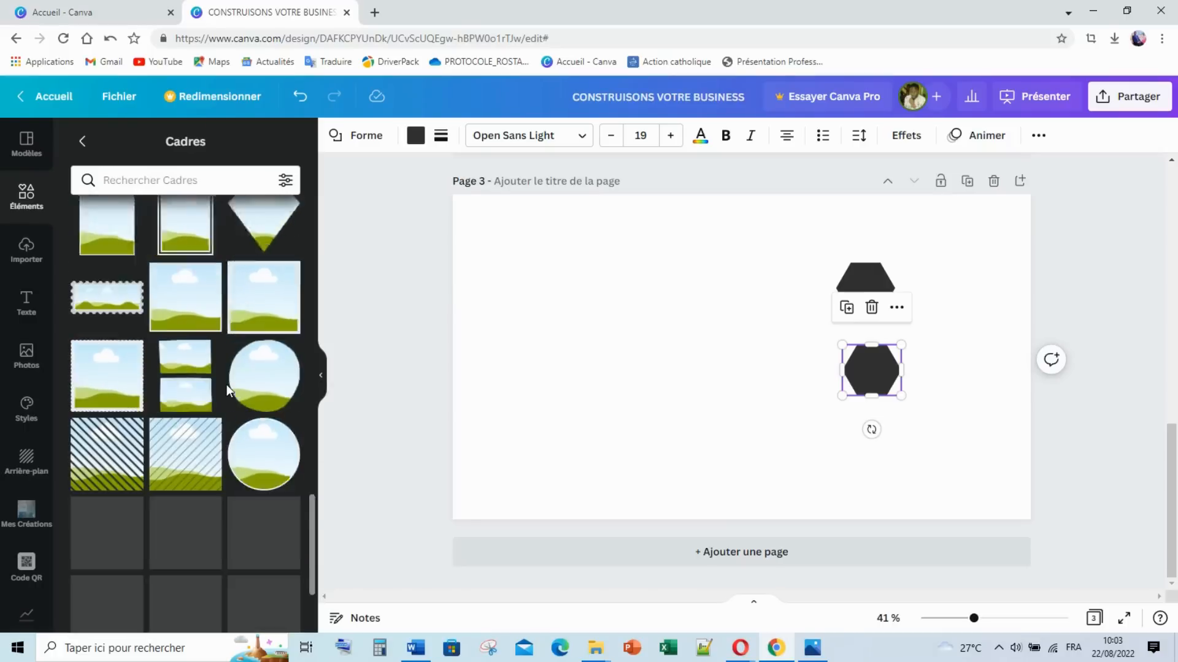
pyautogui.scroll(-4, 227, 385)
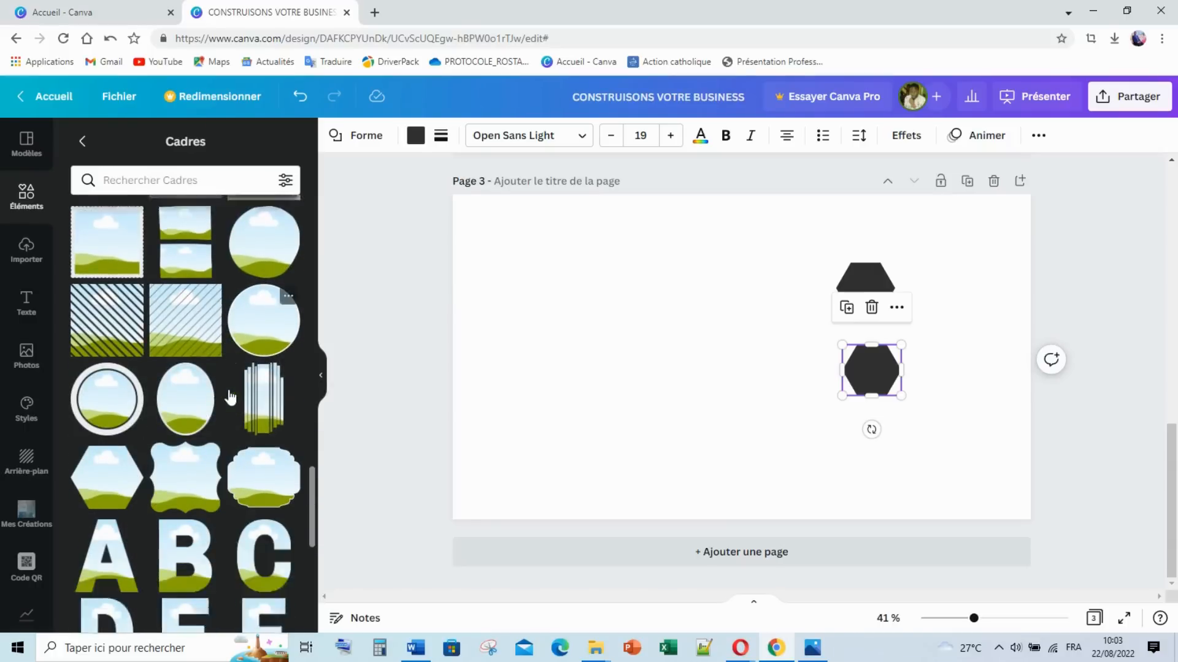
pyautogui.scroll(-9, 155, 368)
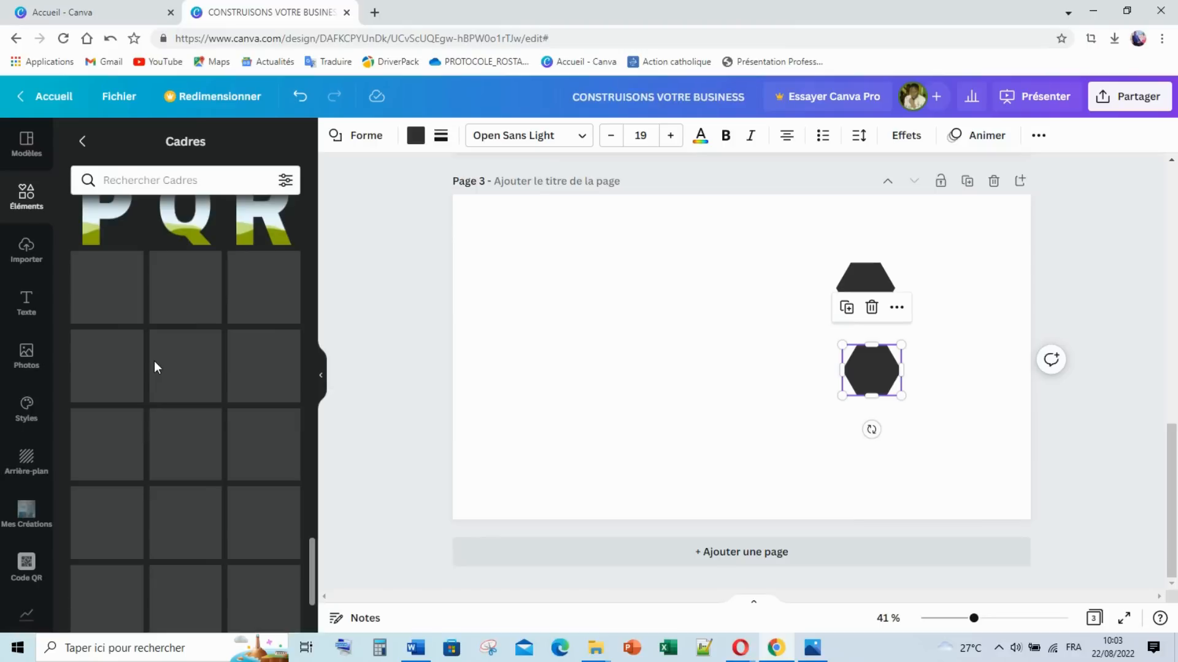
pyautogui.scroll(-4, 154, 365)
pyautogui.scroll(-8, 156, 372)
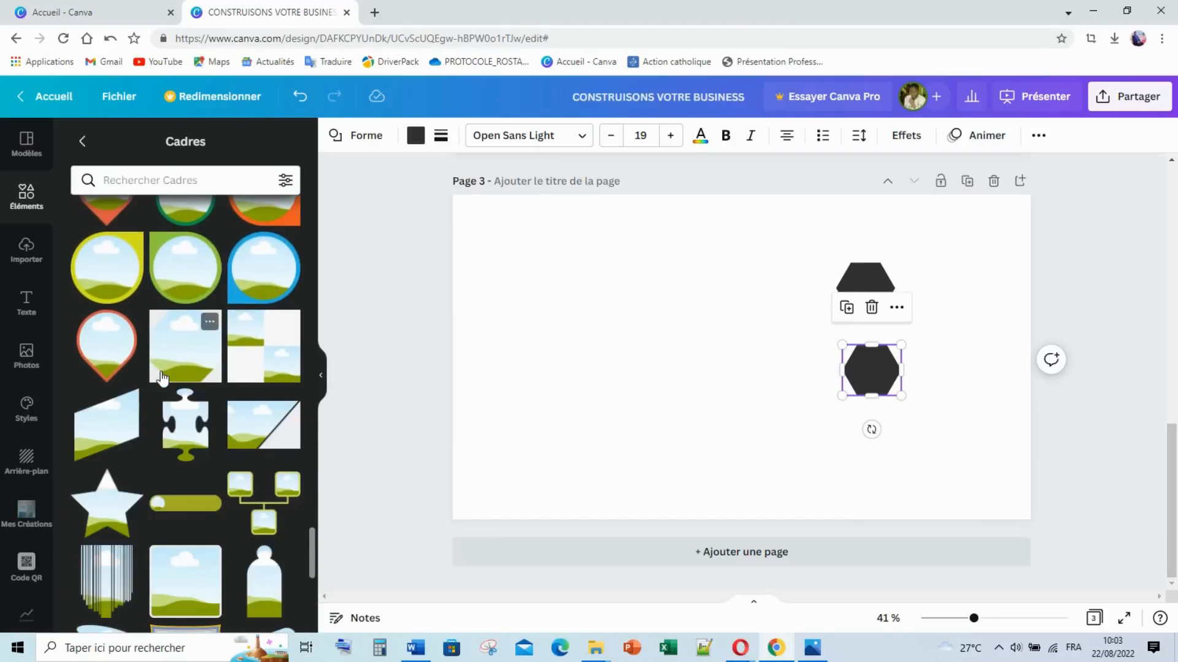
pyautogui.scroll(-5, 162, 377)
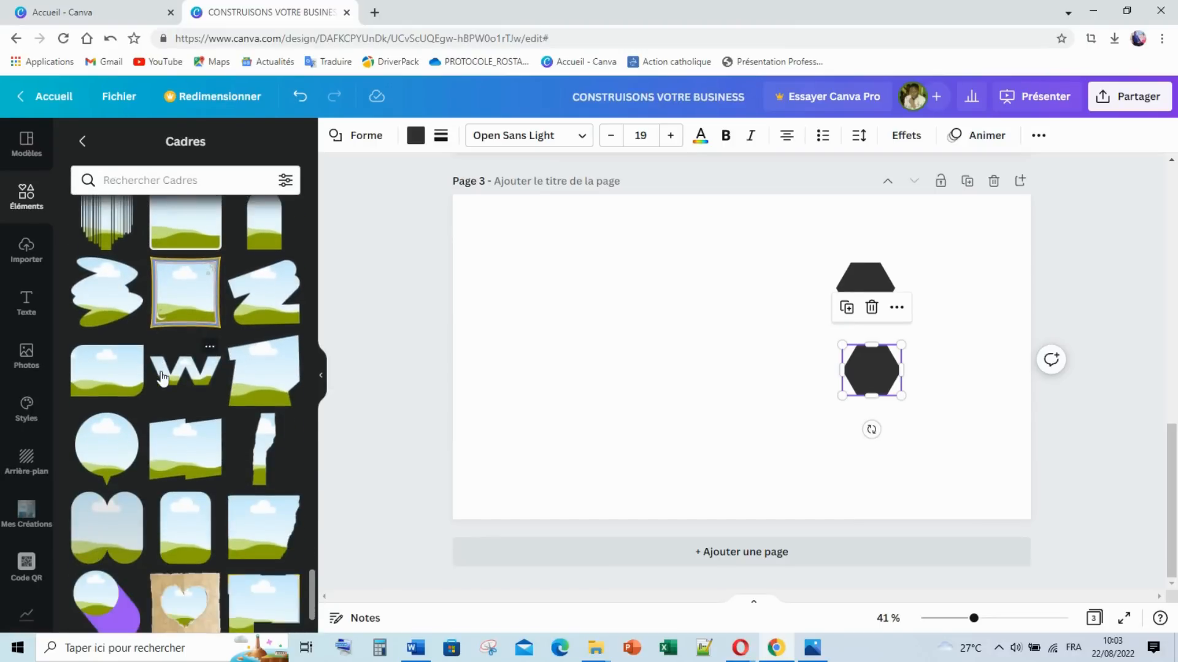
pyautogui.scroll(-4, 162, 377)
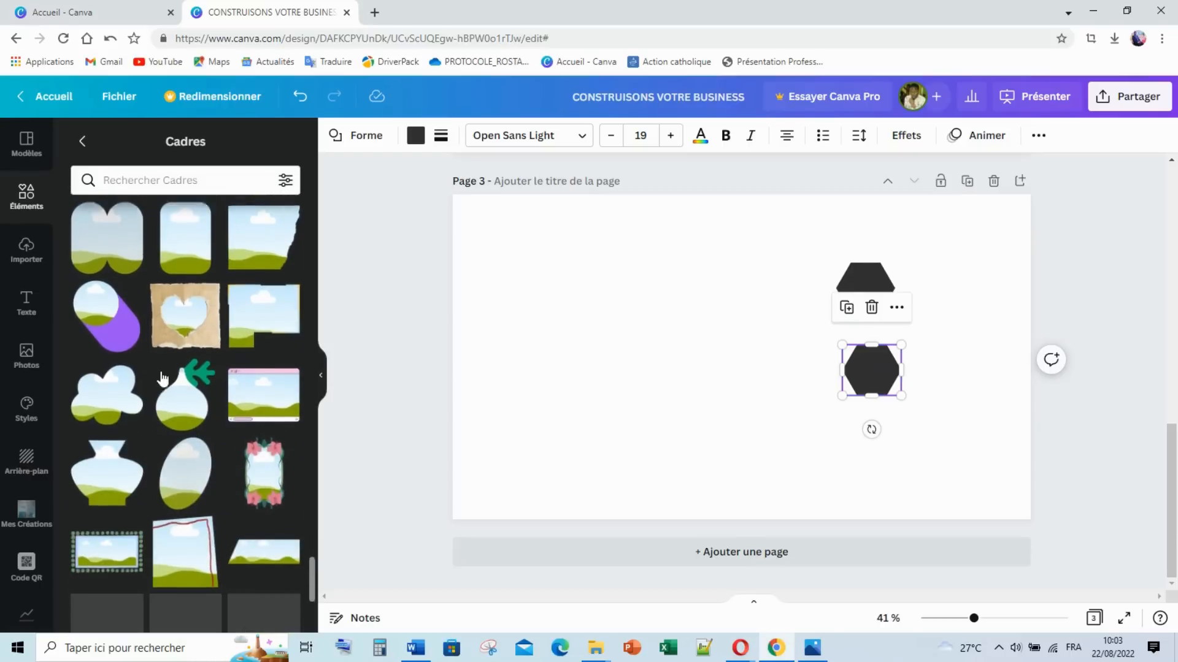
pyautogui.scroll(-5, 162, 377)
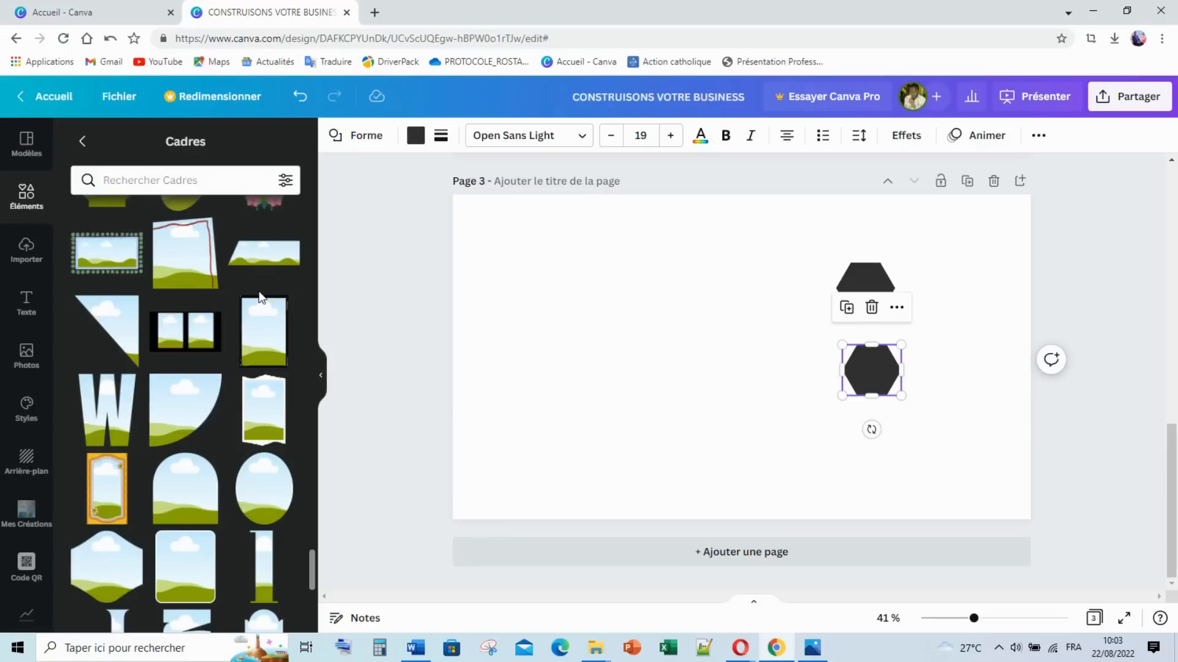
pyautogui.click(270, 268)
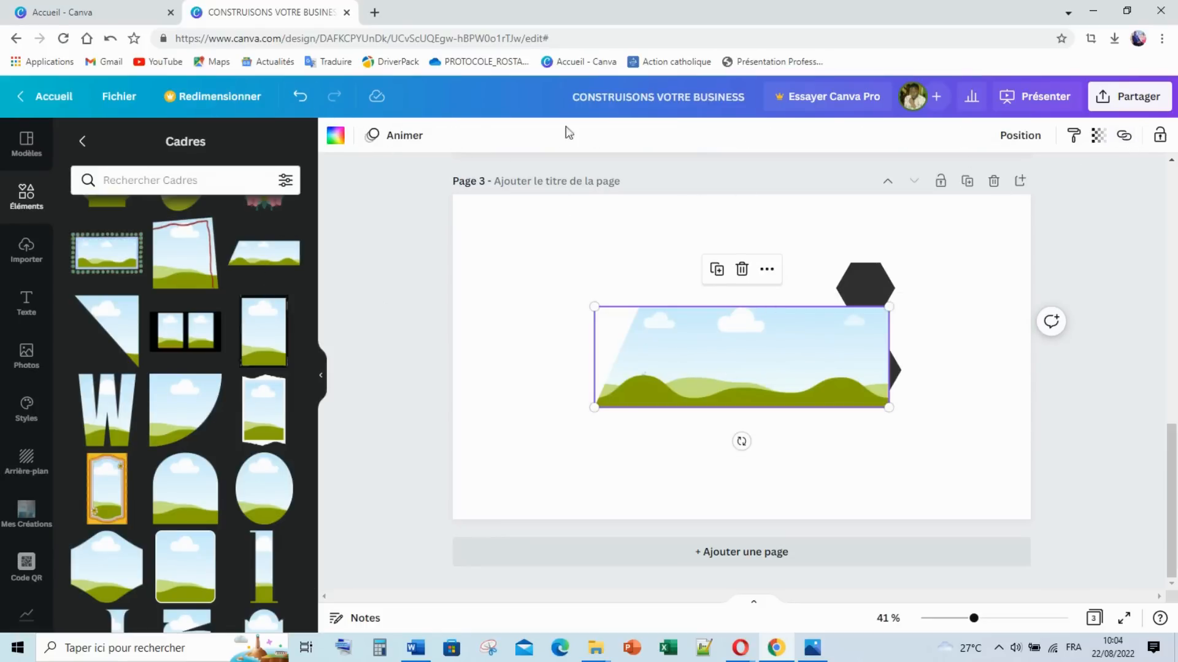
# Step: Enlarge the landscape frame toward the two hexagons
pyautogui.click(377, 305)
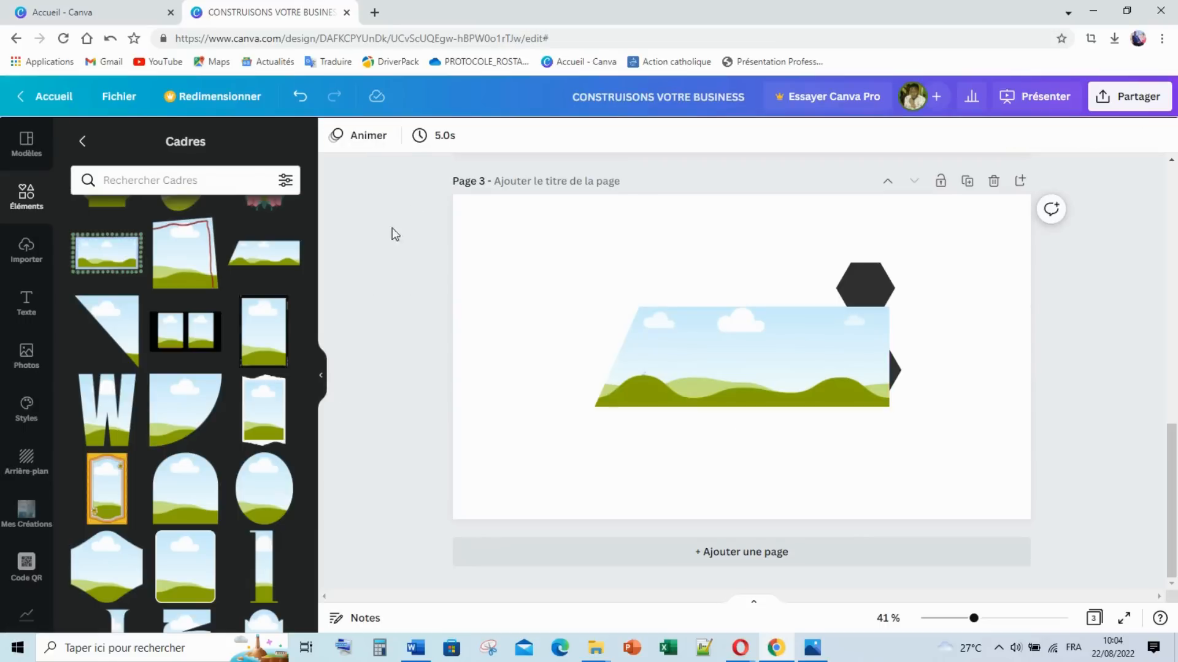
pyautogui.click(322, 393)
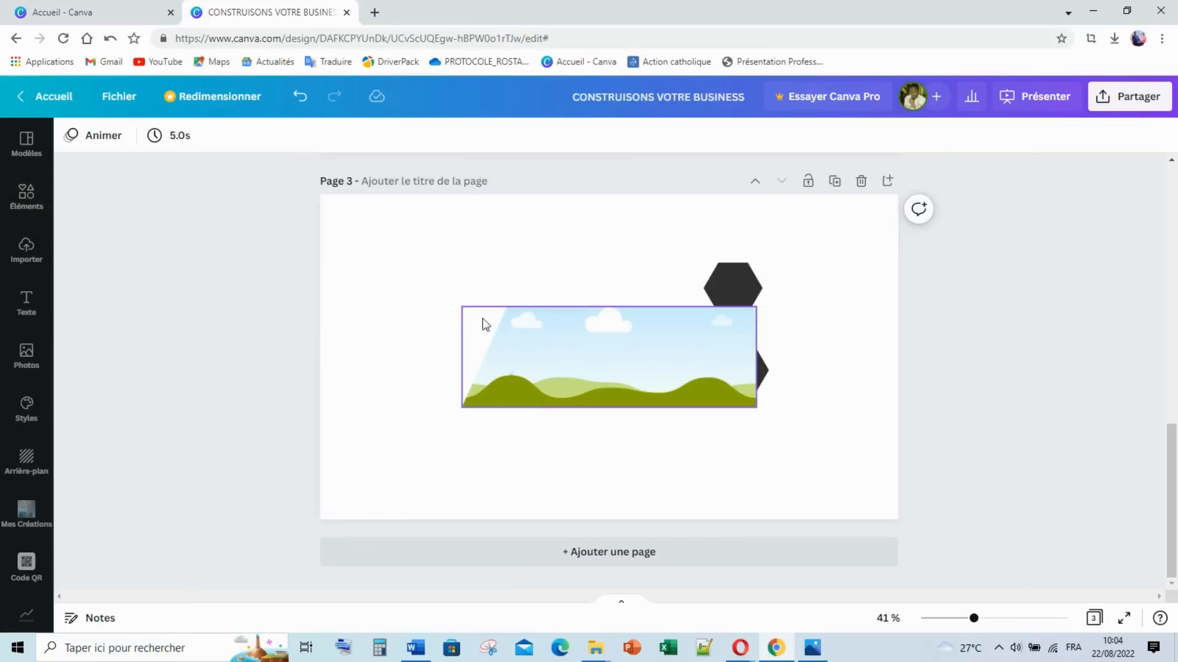
pyautogui.click(549, 370)
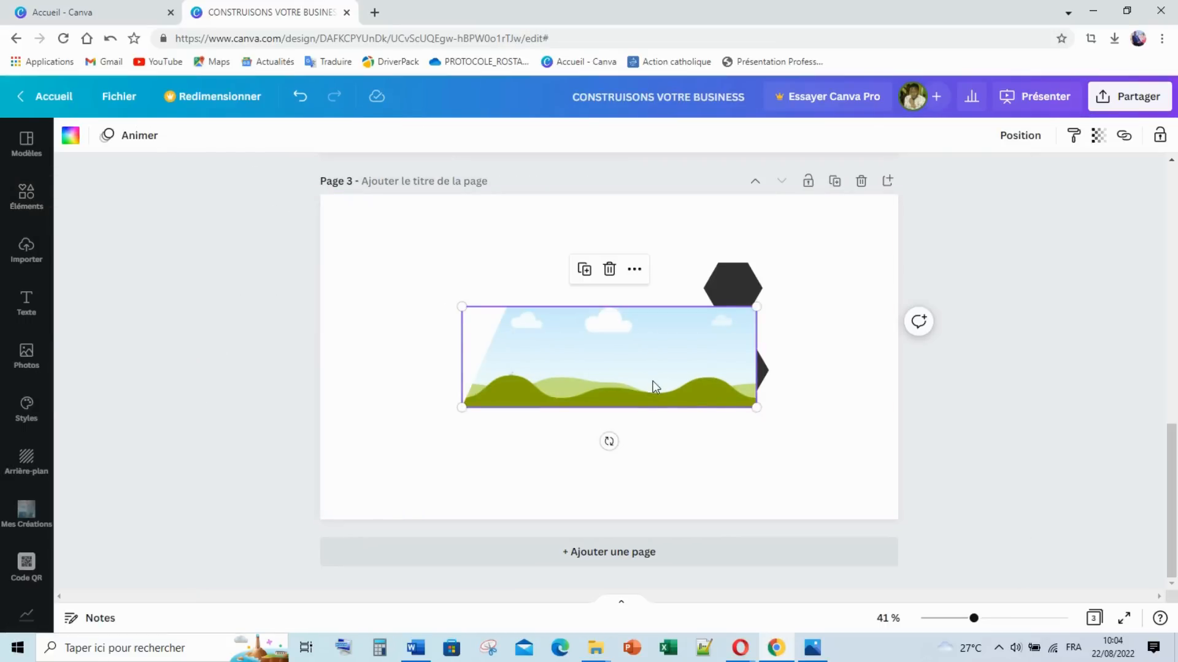
pyautogui.moveTo(756, 405); pyautogui.dragTo(768, 411)
# Step: Scroll through the Cadres list looking for a different frame shape
pyautogui.click(26, 194)
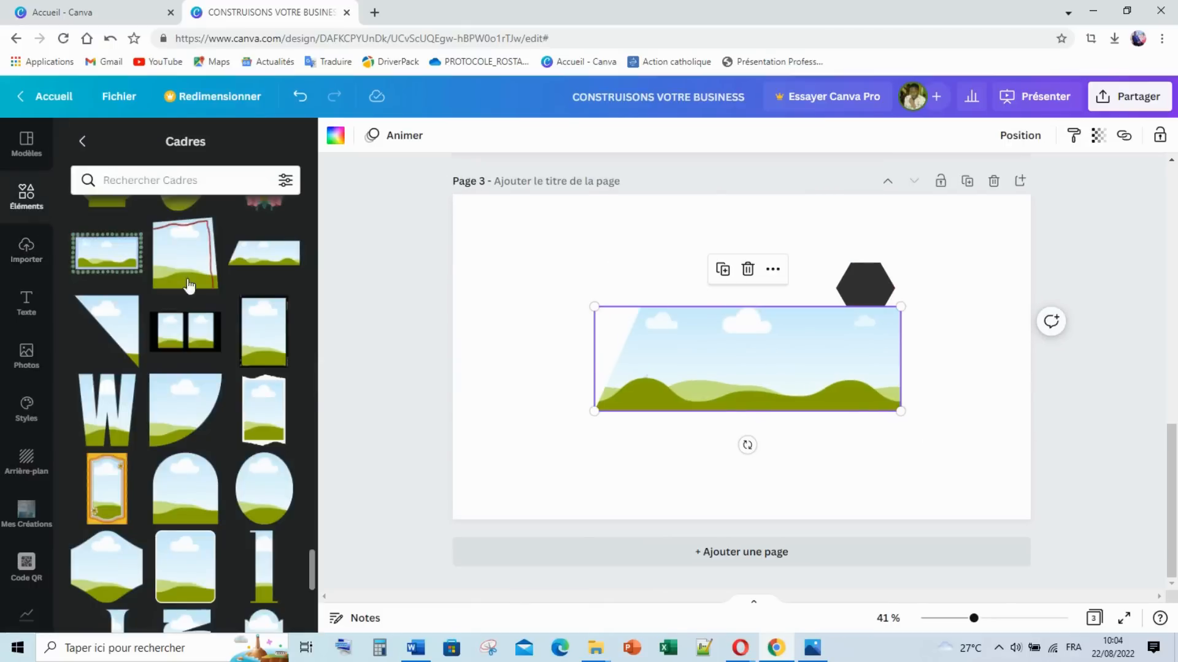
pyautogui.scroll(-5, 238, 320)
pyautogui.scroll(2, 238, 320)
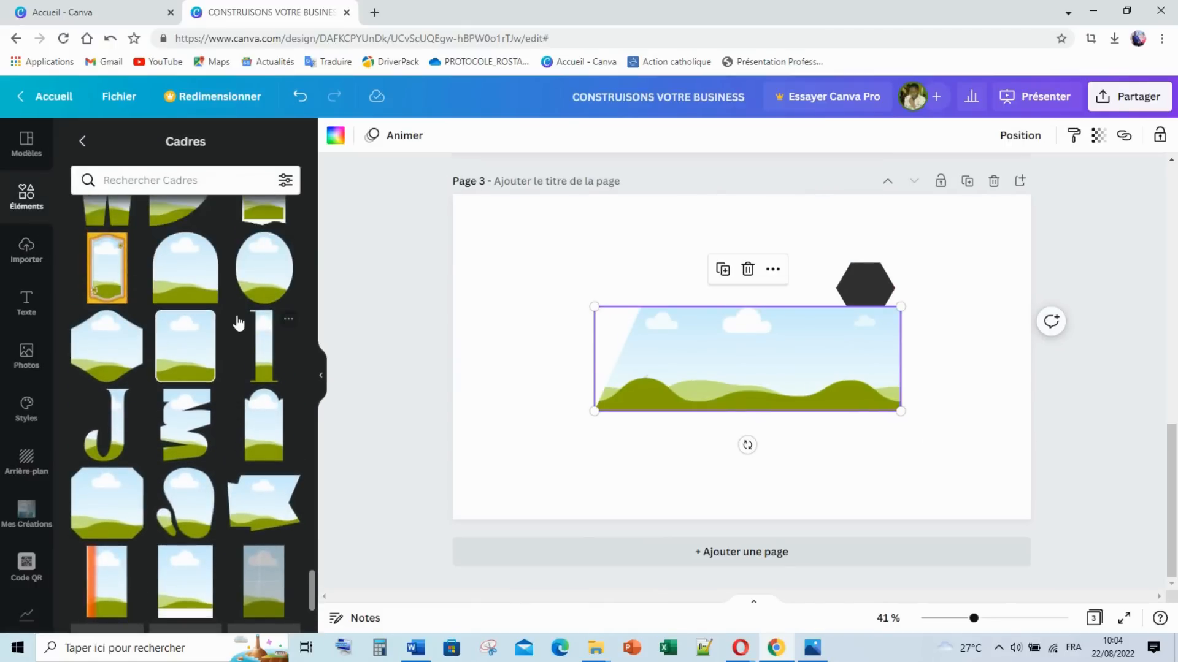
pyautogui.scroll(-6, 238, 321)
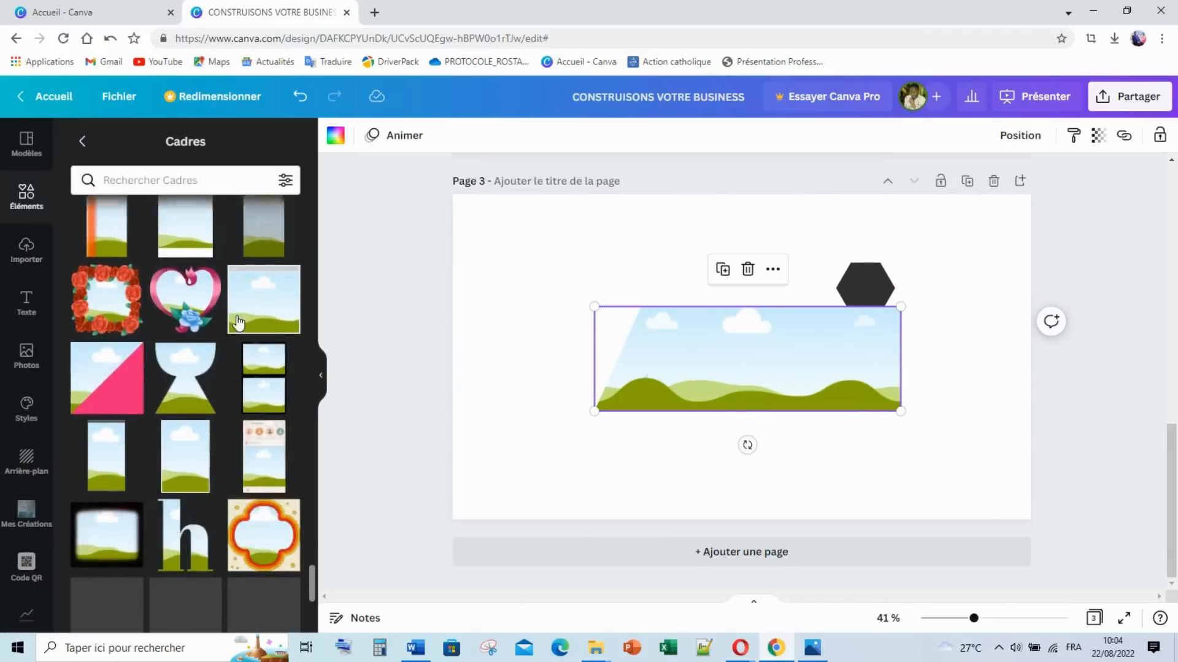
pyautogui.scroll(-3, 240, 322)
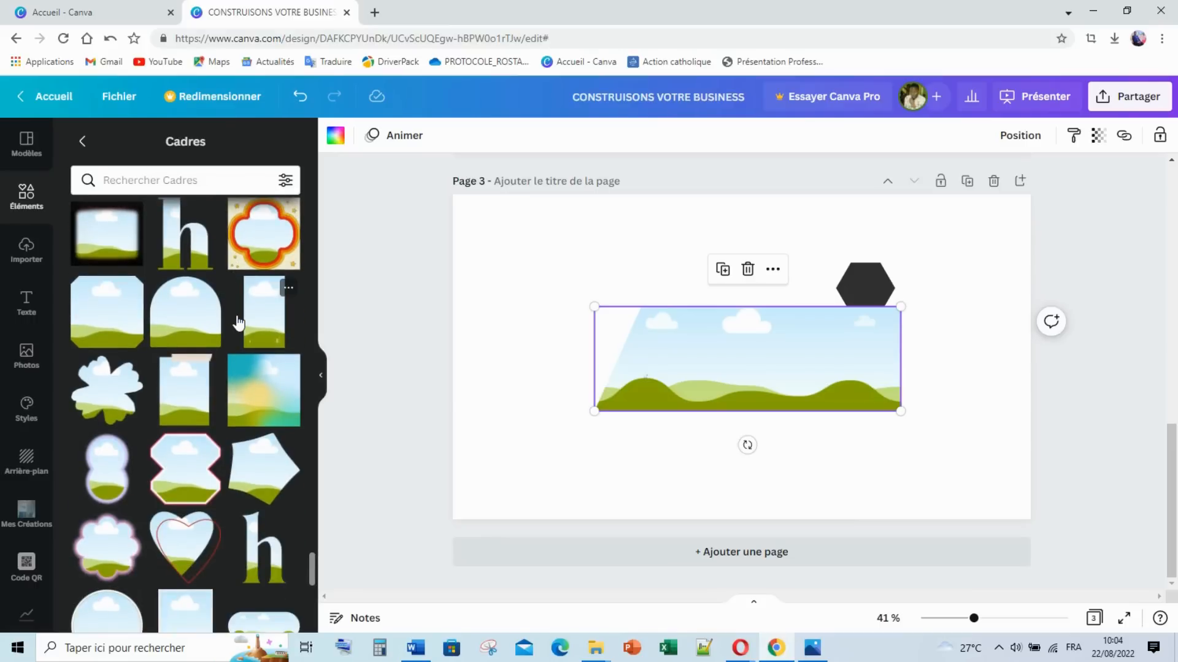
pyautogui.scroll(-4, 239, 322)
pyautogui.scroll(-8, 238, 322)
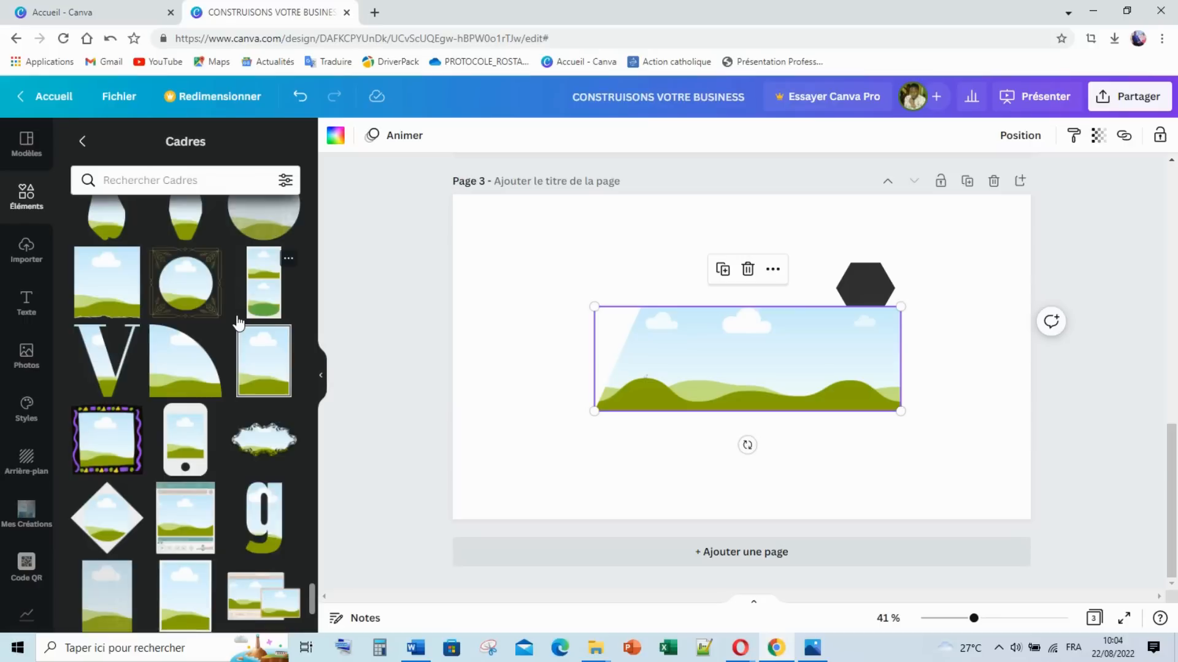
pyautogui.scroll(-3, 239, 321)
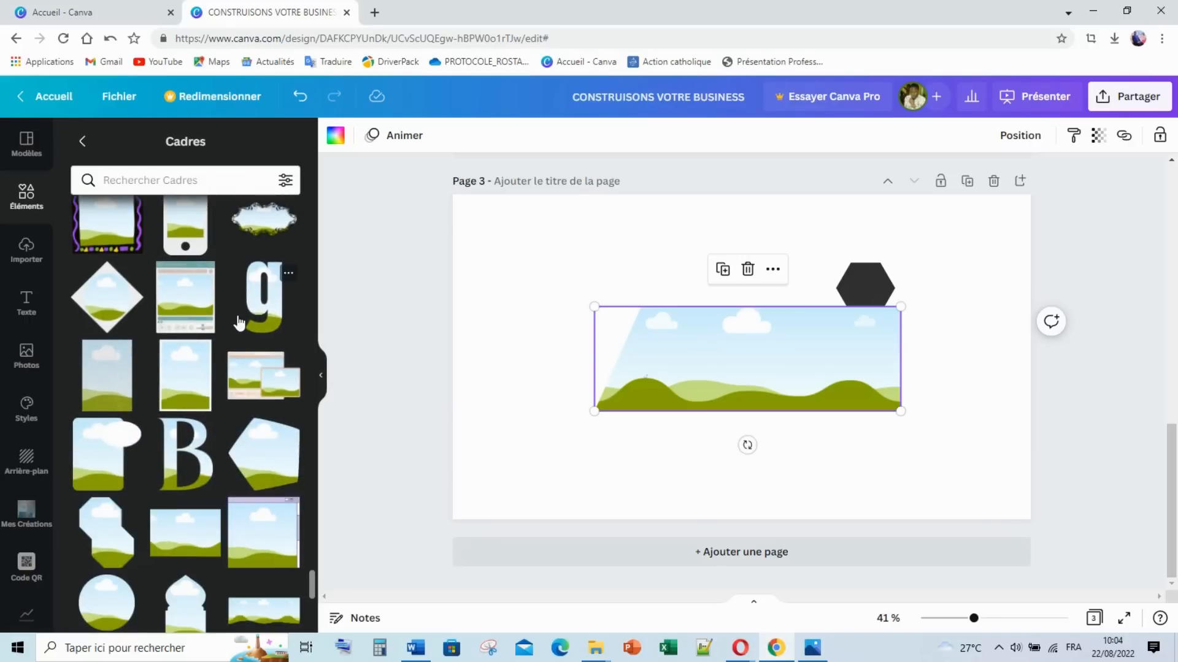
pyautogui.scroll(-6, 240, 322)
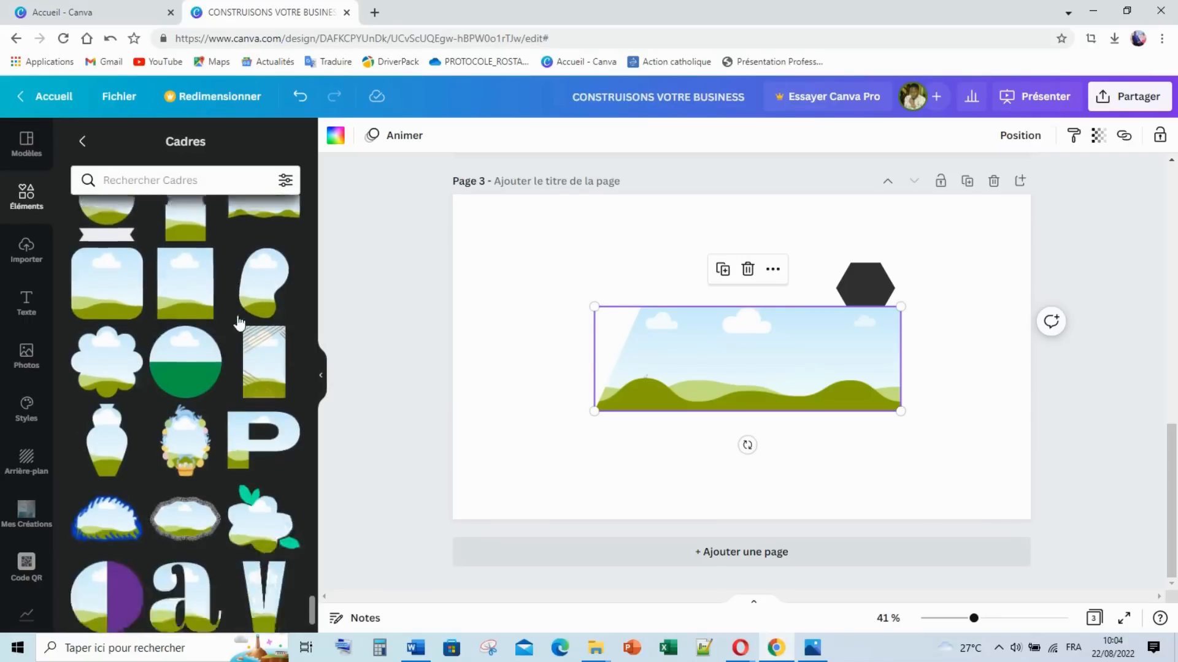
pyautogui.scroll(-1, 239, 322)
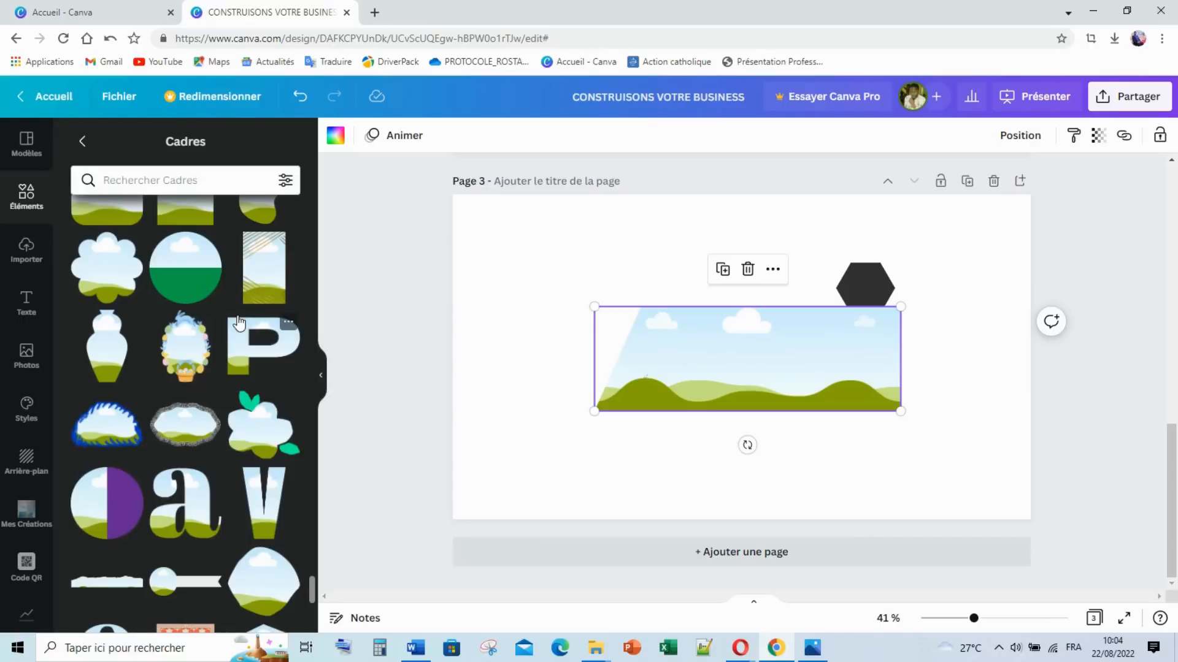
pyautogui.scroll(-6, 239, 322)
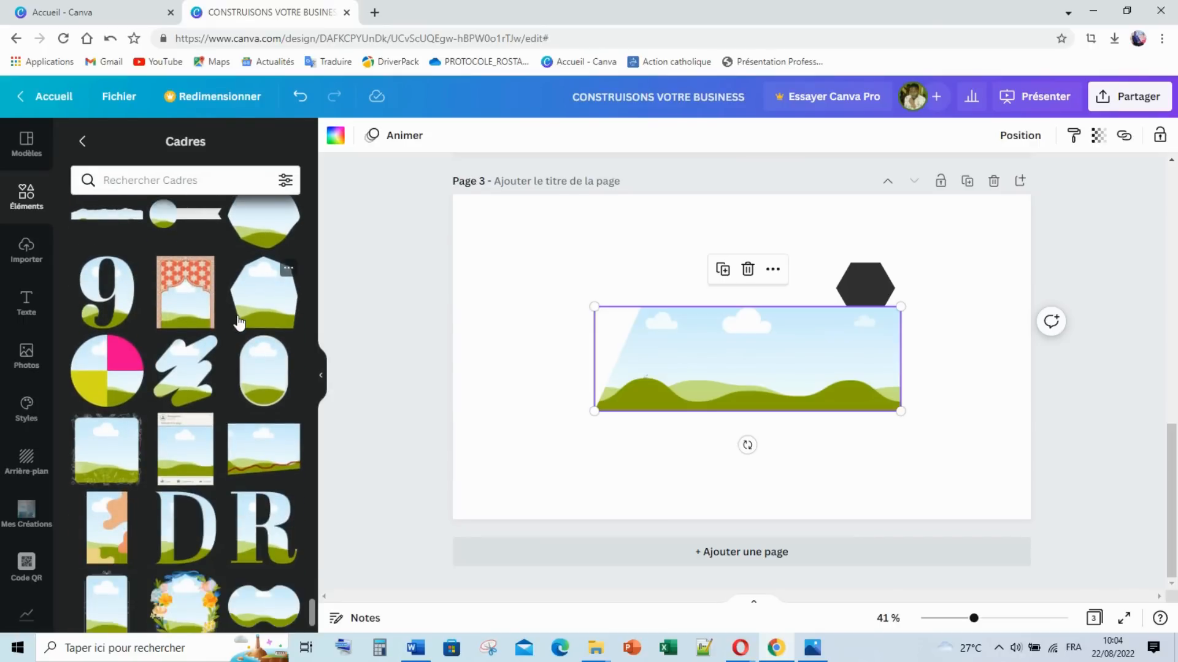
pyautogui.scroll(-3, 240, 322)
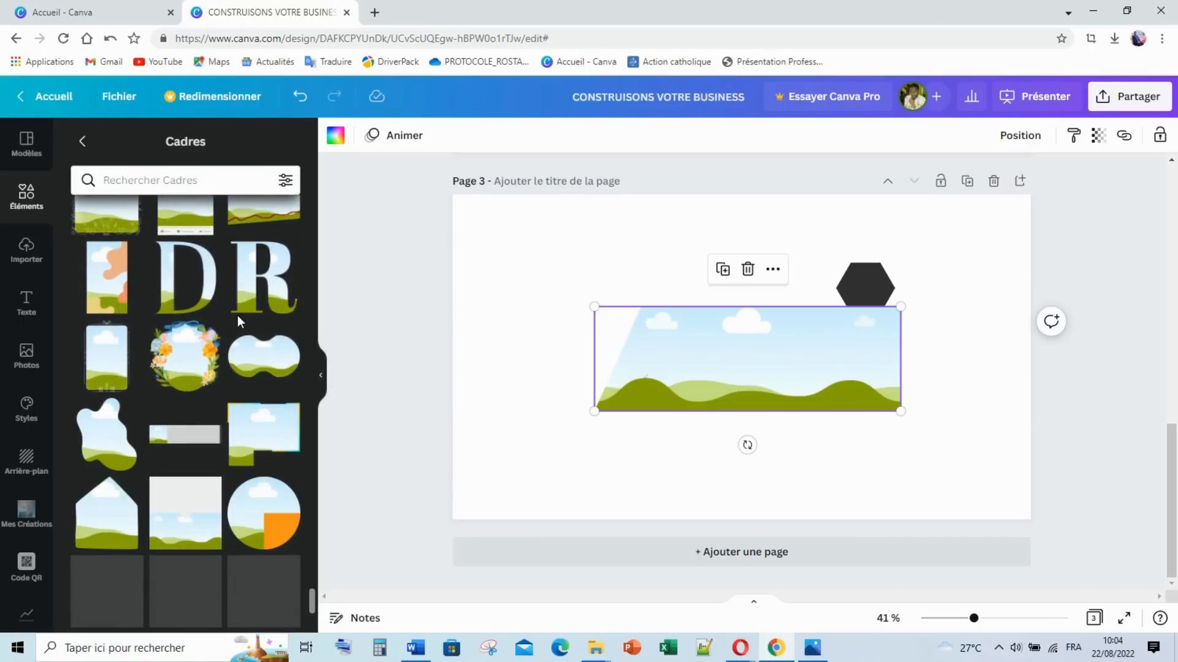
pyautogui.scroll(-4, 238, 315)
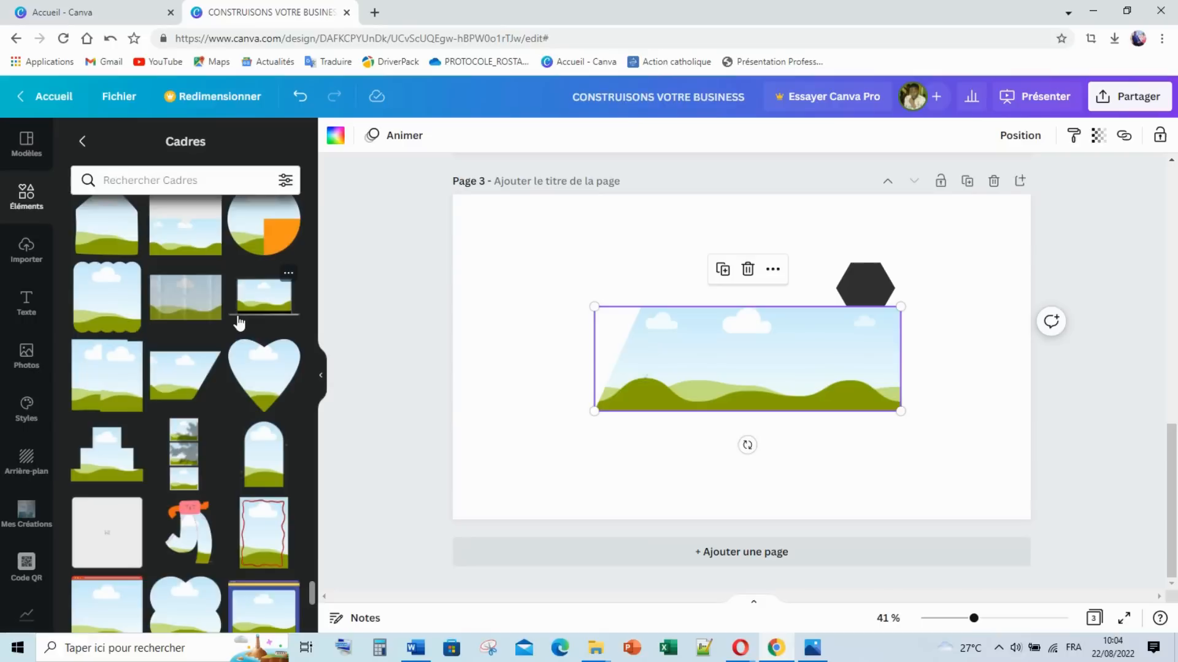
pyautogui.scroll(-5, 240, 322)
pyautogui.scroll(-2, 239, 322)
pyautogui.scroll(-1, 239, 322)
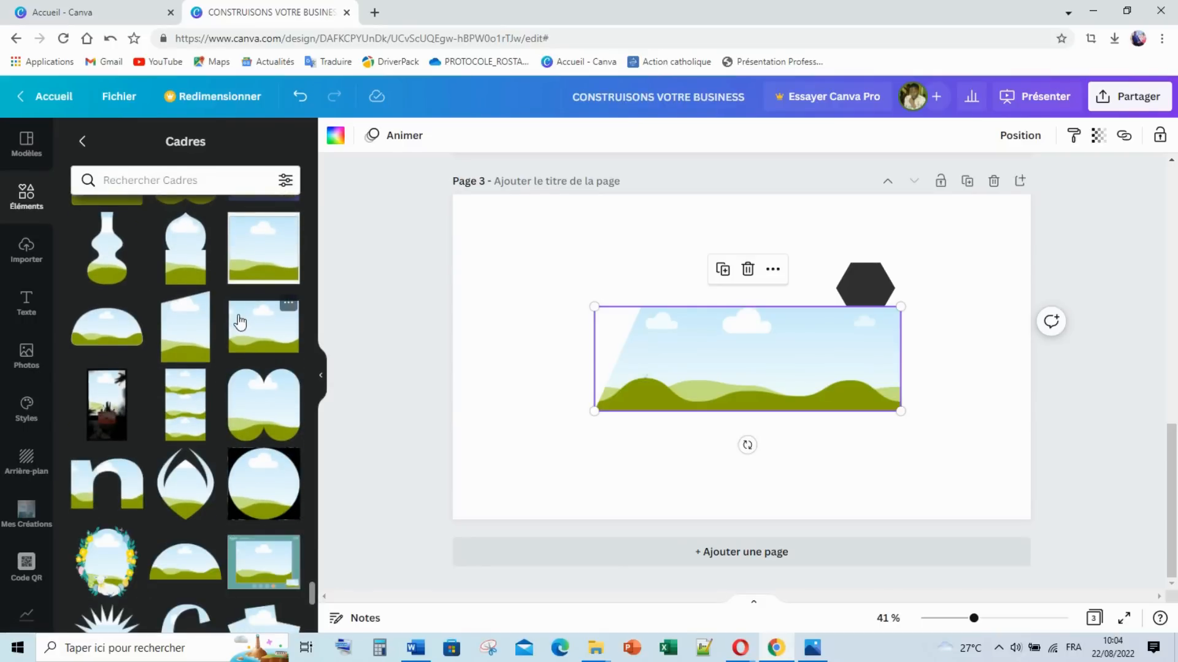
pyautogui.scroll(-5, 239, 322)
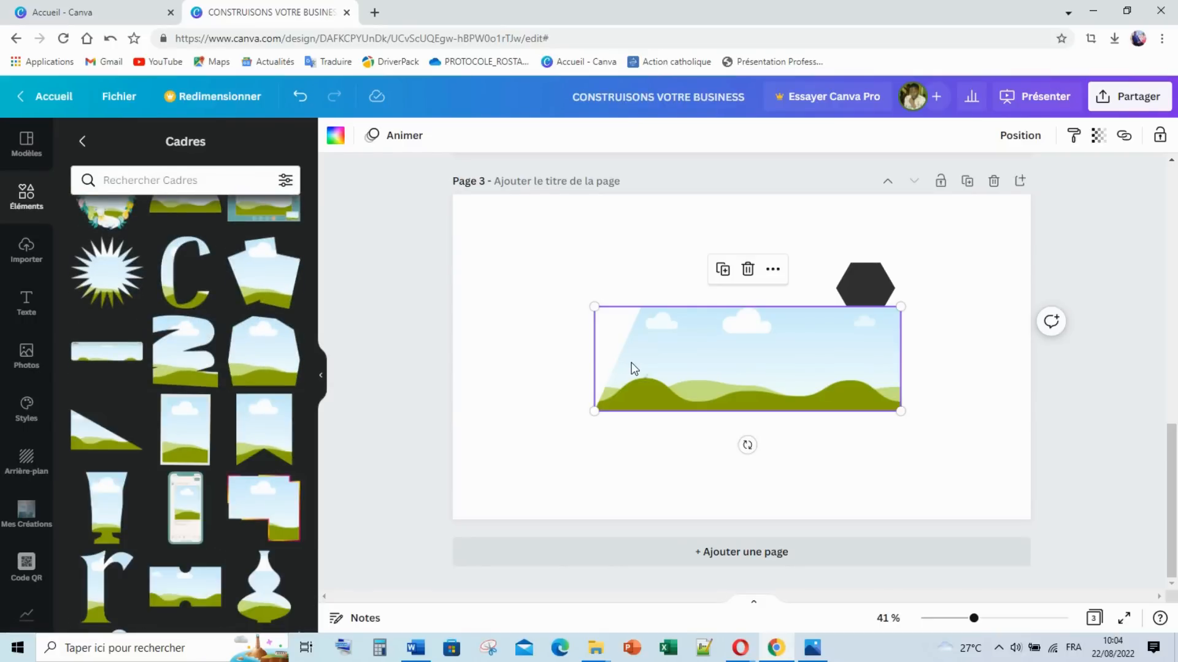
pyautogui.press('Delete')
pyautogui.scroll(-5, 271, 390)
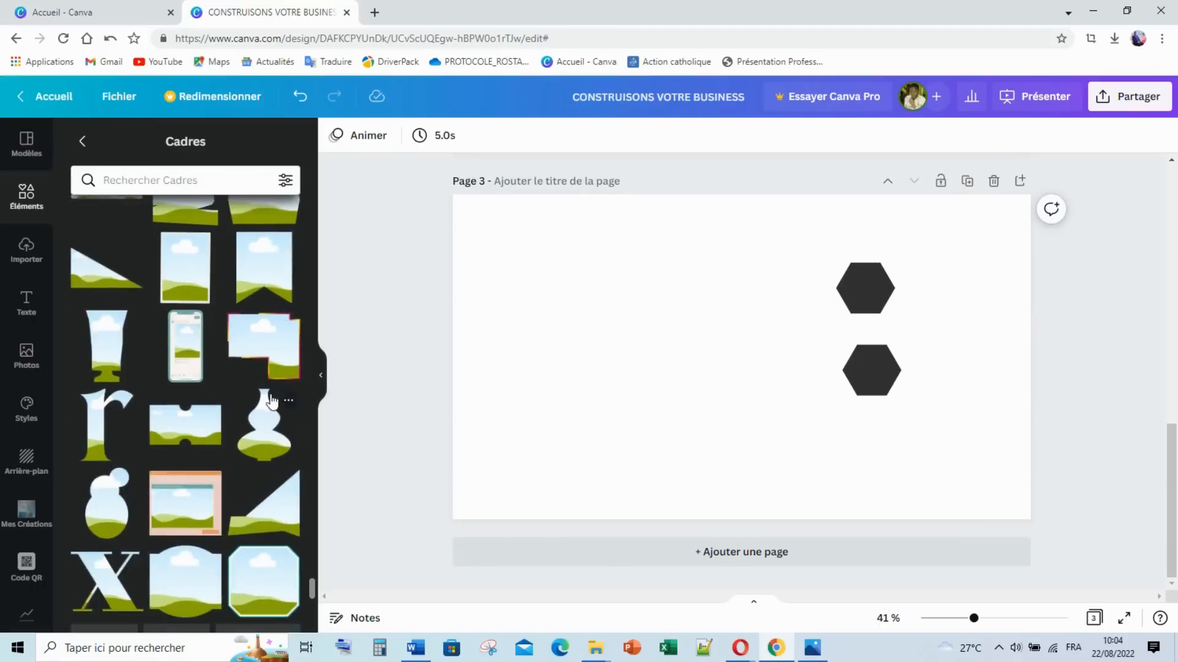
pyautogui.scroll(-3, 273, 402)
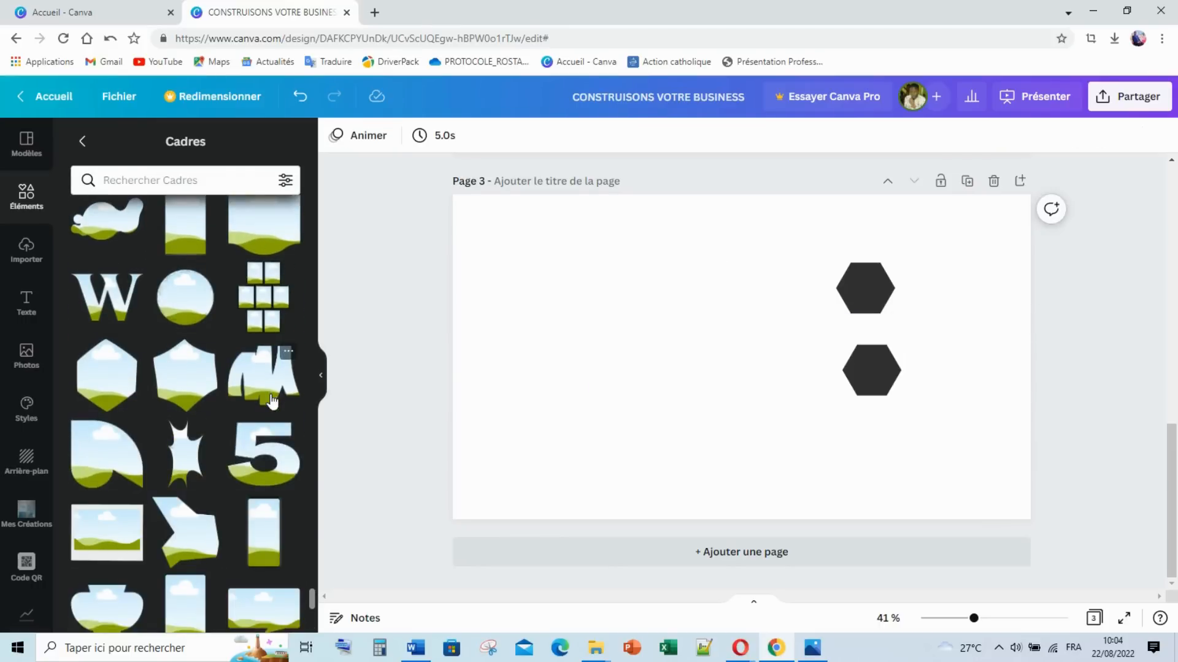
pyautogui.scroll(-8, 273, 402)
pyautogui.scroll(-7, 273, 402)
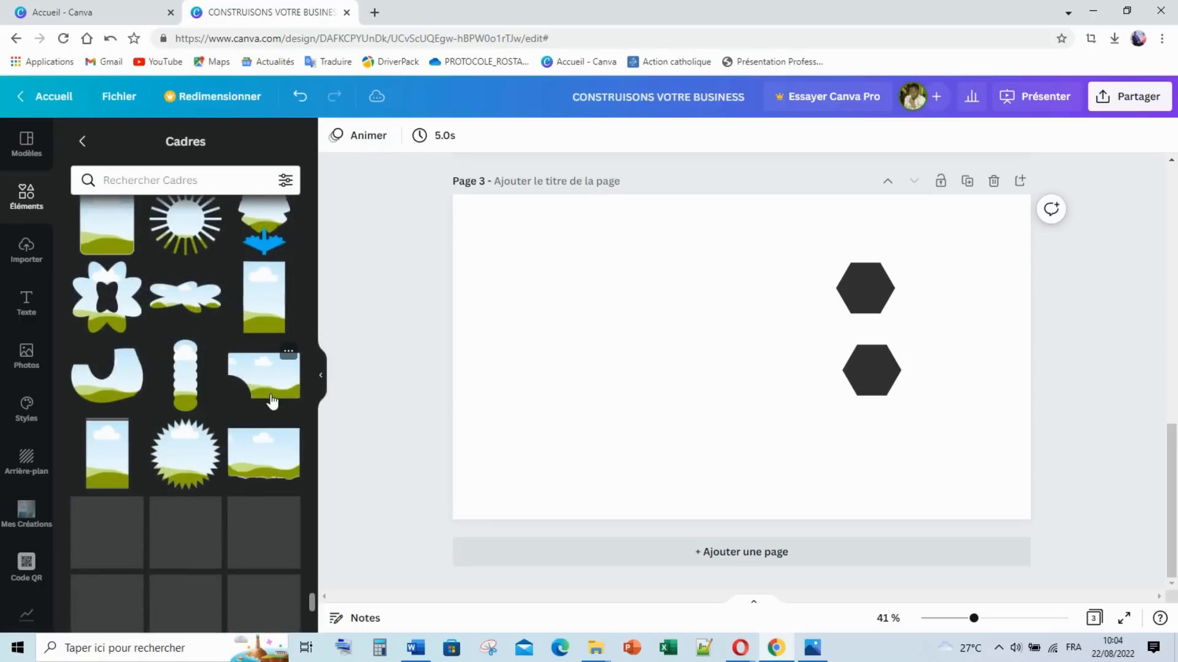
pyautogui.scroll(-4, 273, 402)
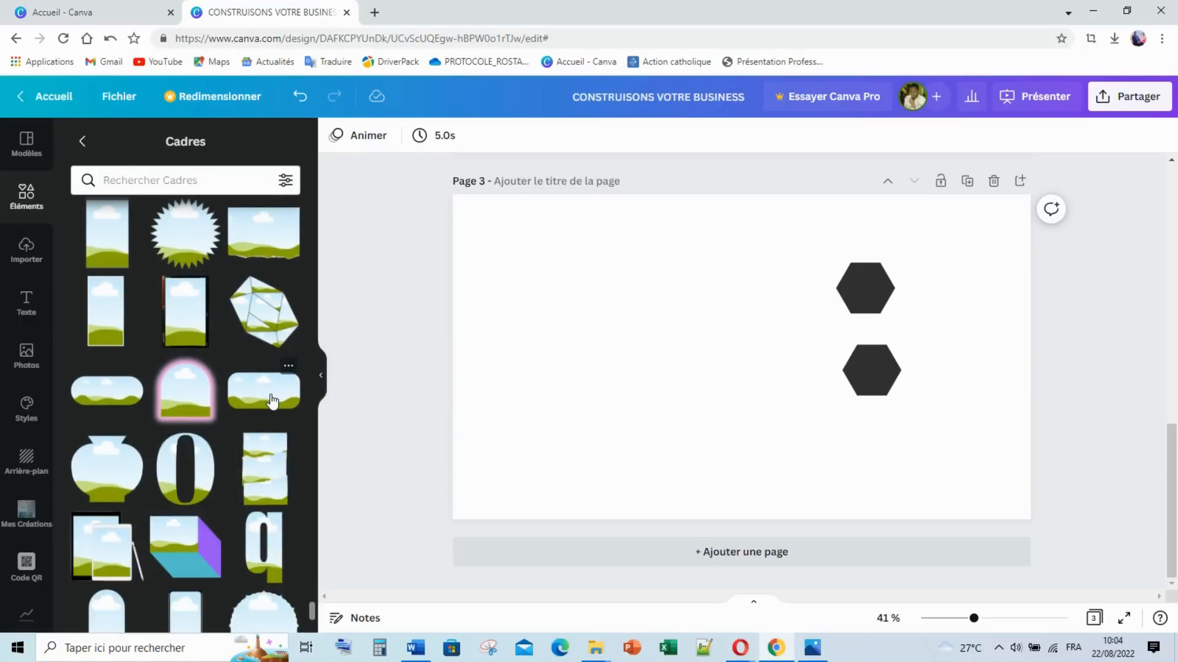
pyautogui.scroll(-10, 273, 402)
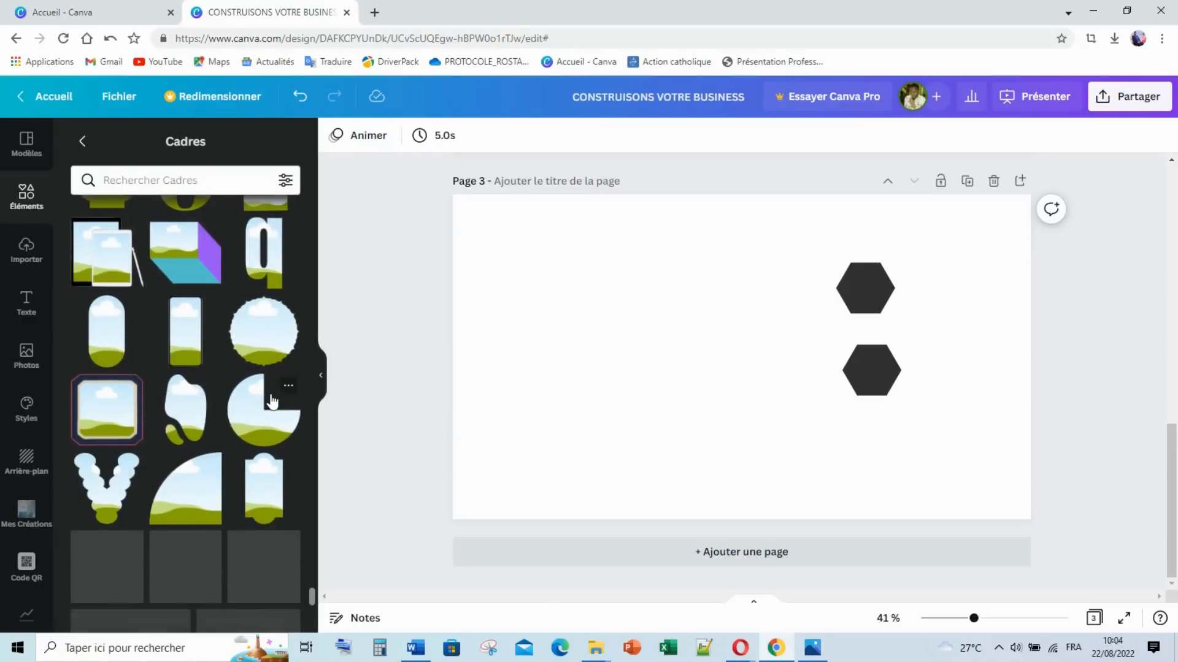
pyautogui.scroll(-5, 273, 401)
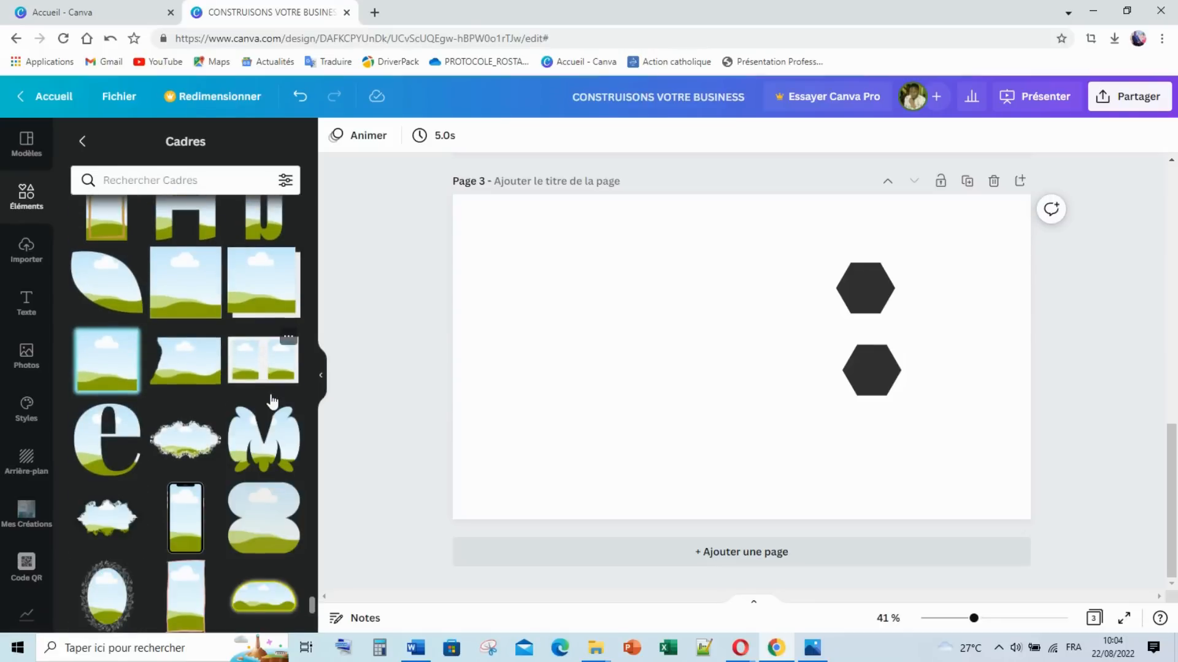
pyautogui.scroll(-4, 238, 385)
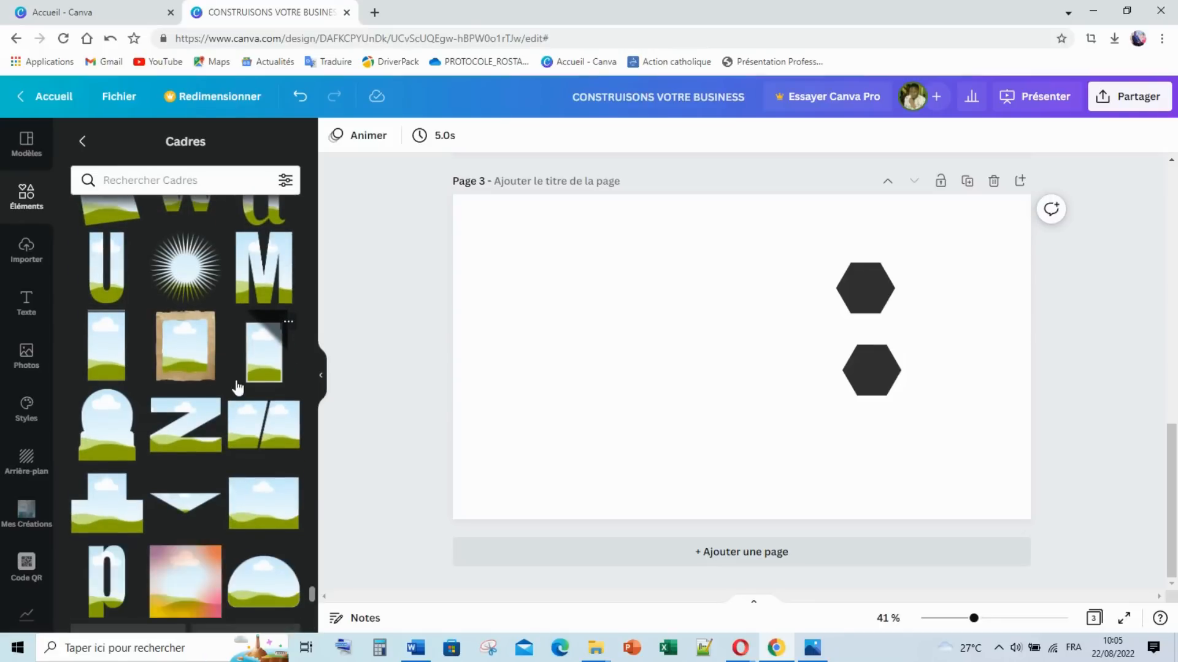
pyautogui.scroll(-4, 236, 386)
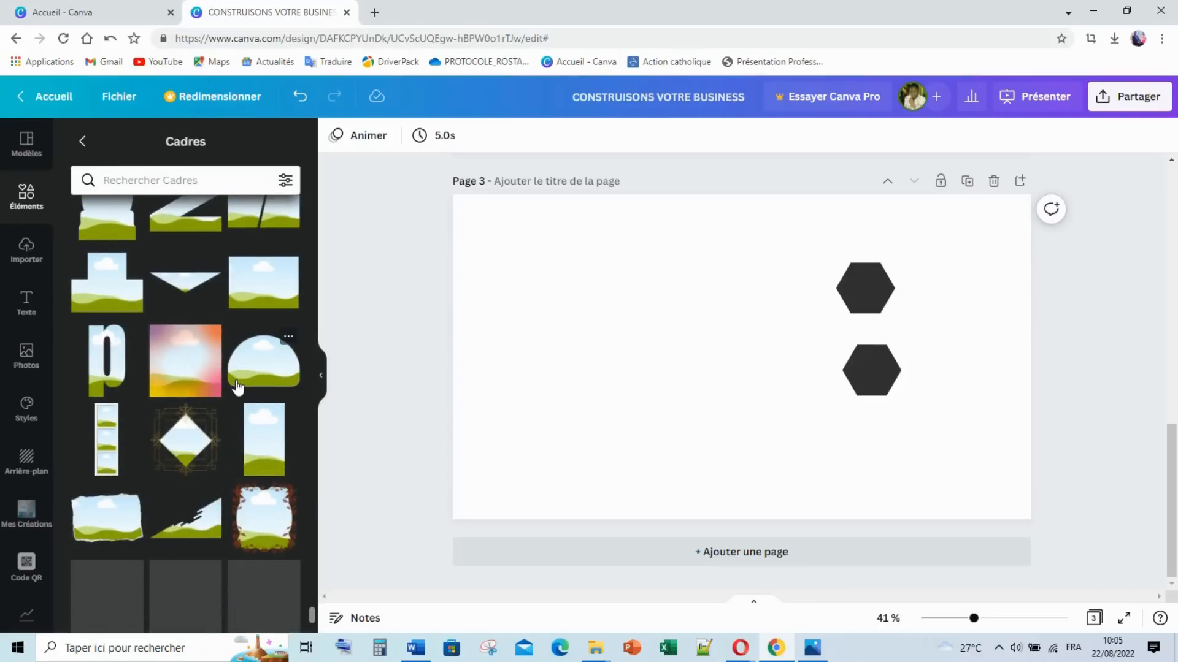
pyautogui.click(157, 178)
# Step: Search the Cadres library for trapèze frames
pyautogui.write('TRAP7Z')
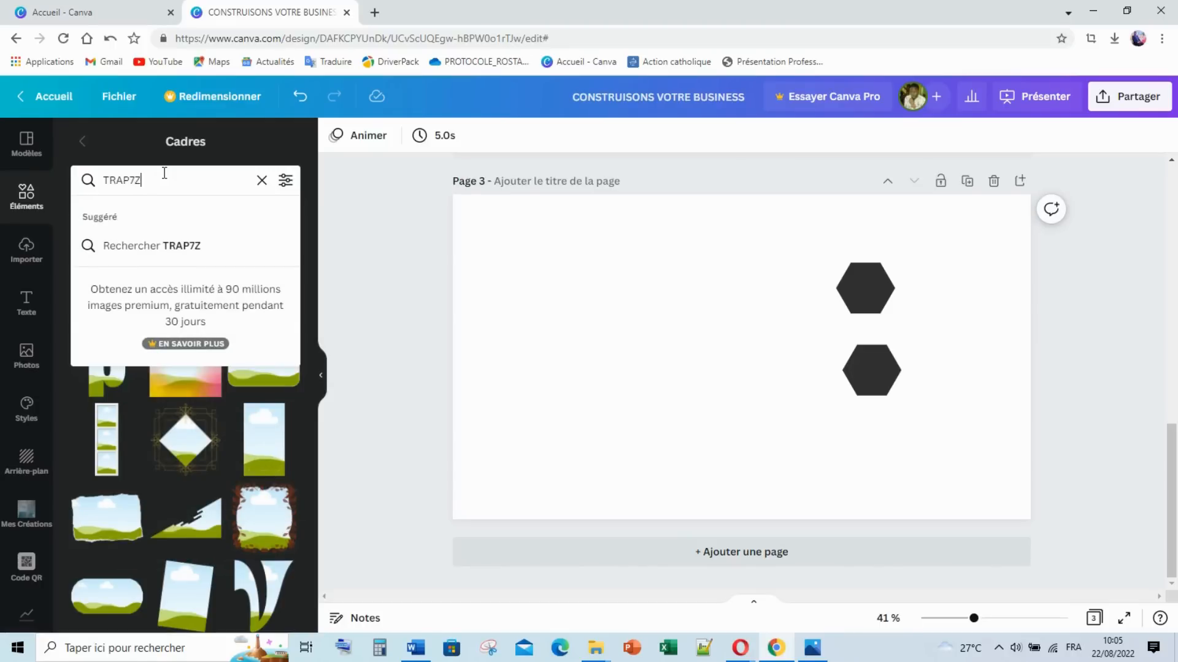
pyautogui.press('BackSpace')
pyautogui.press('BackSpace')
pyautogui.press('BackSpace')
pyautogui.press('BackSpace')
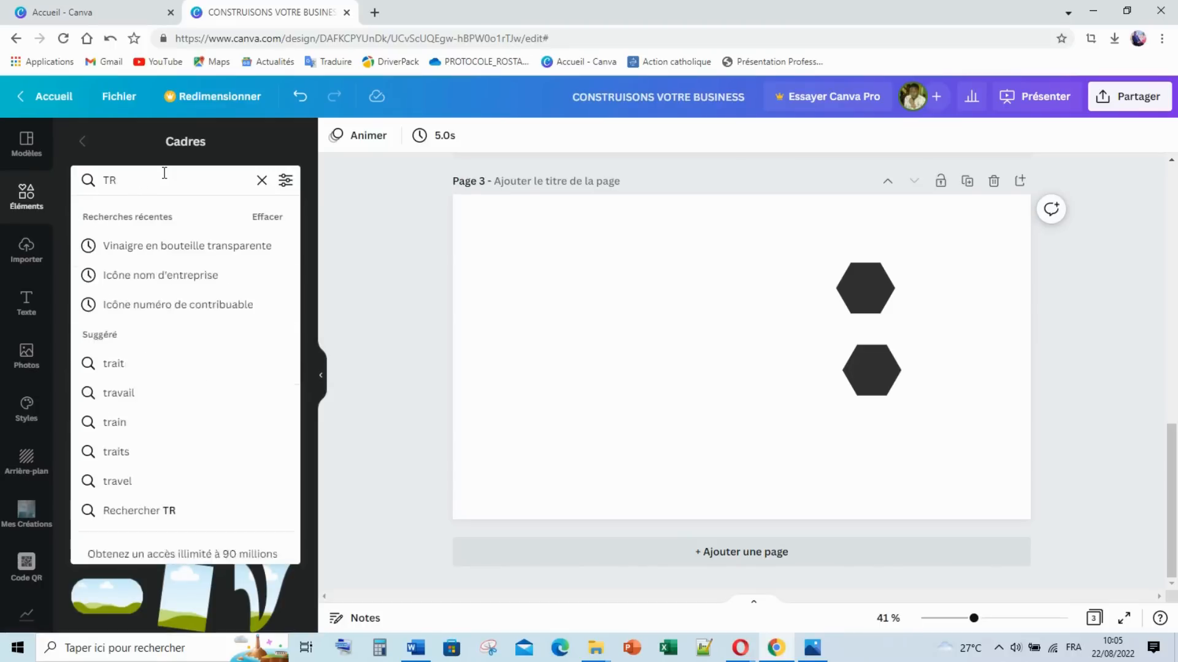
pyautogui.write('trapèze')
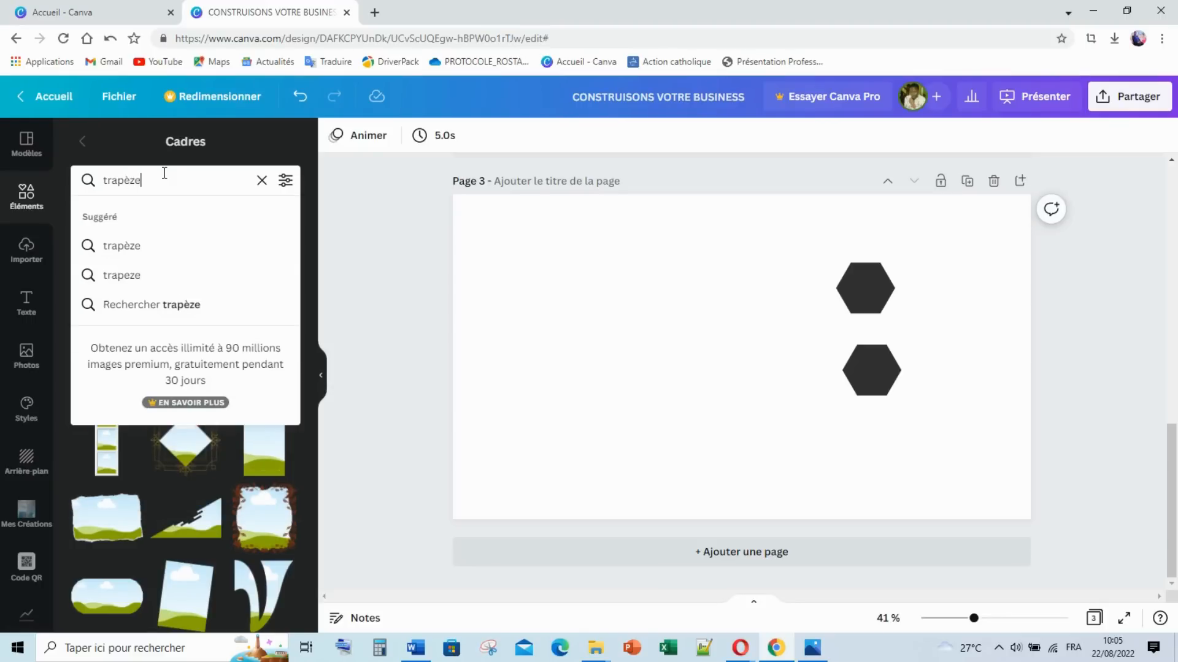
pyautogui.press('Return')
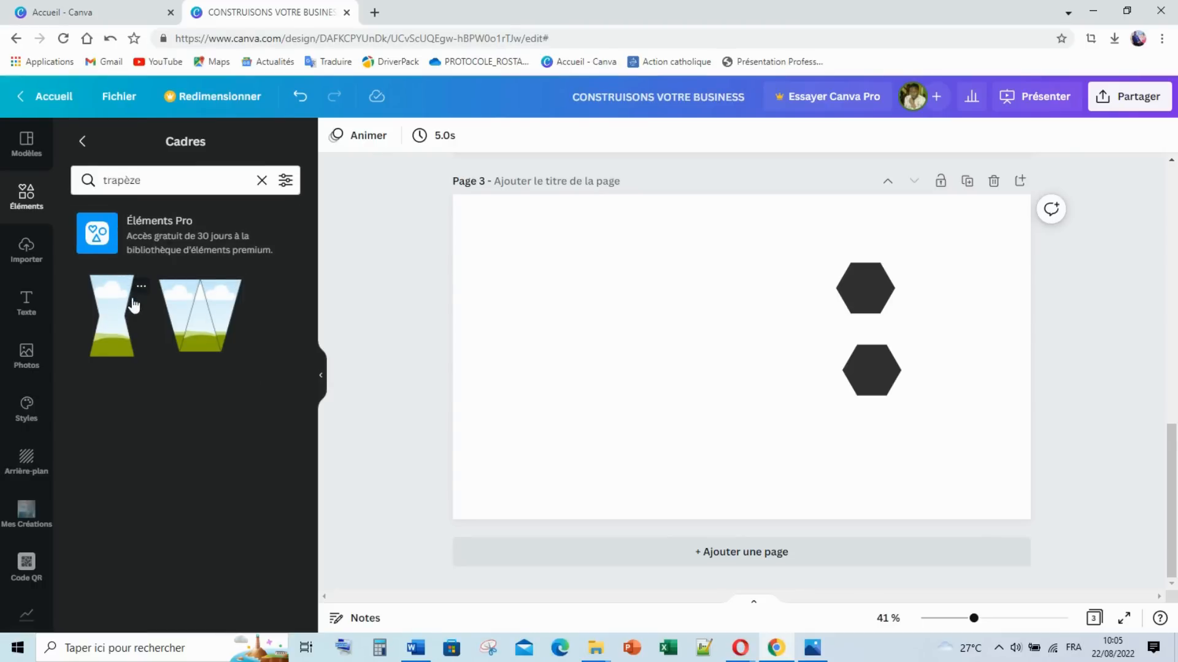
# Step: Try the hourglass trapezoid frame on the page's left edge, then delete it
pyautogui.click(112, 332)
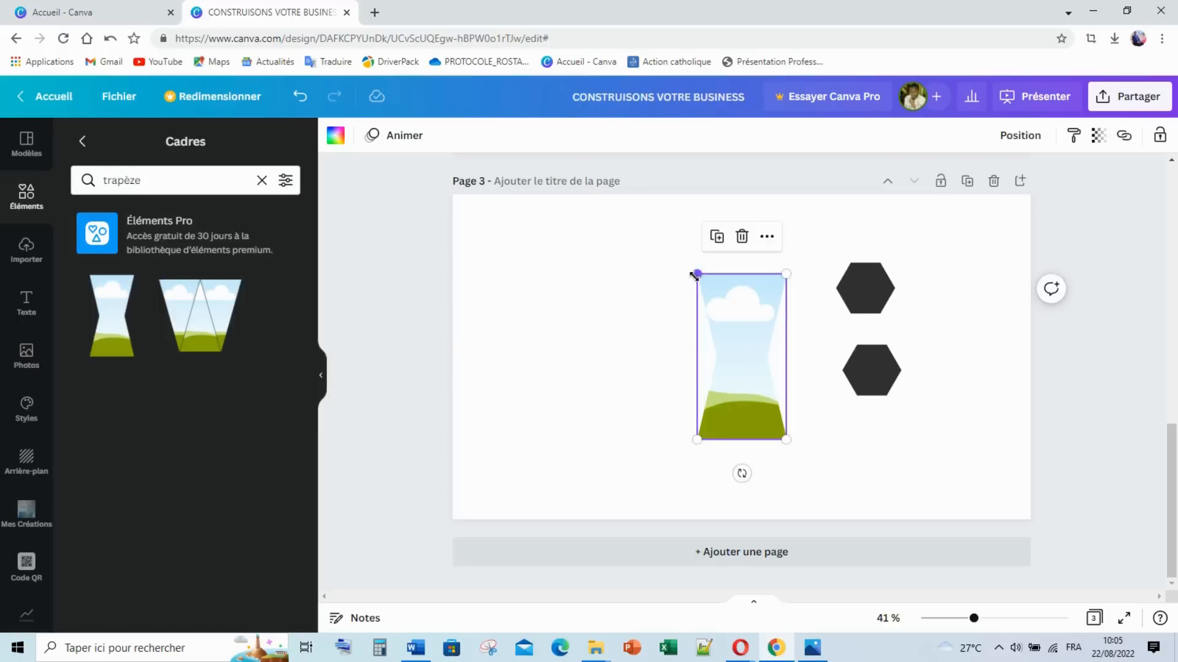
pyautogui.moveTo(697, 275); pyautogui.dragTo(482, 252)
pyautogui.moveTo(790, 291); pyautogui.dragTo(580, 288)
pyautogui.moveTo(717, 305); pyautogui.dragTo(526, 335)
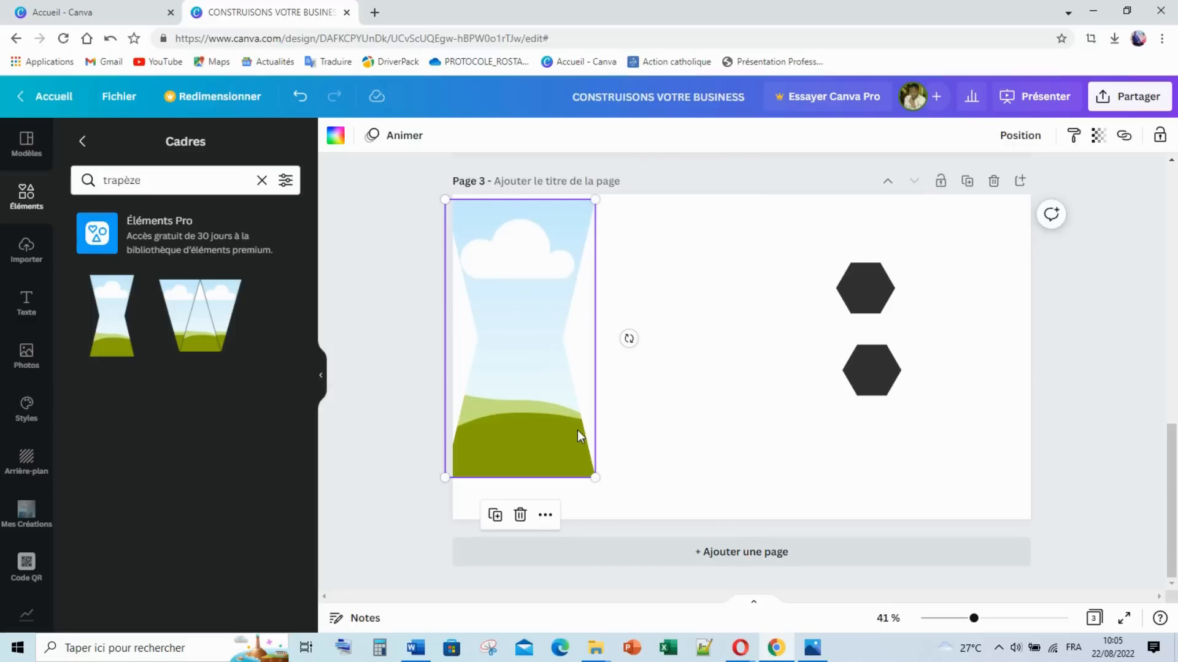
pyautogui.press('Delete')
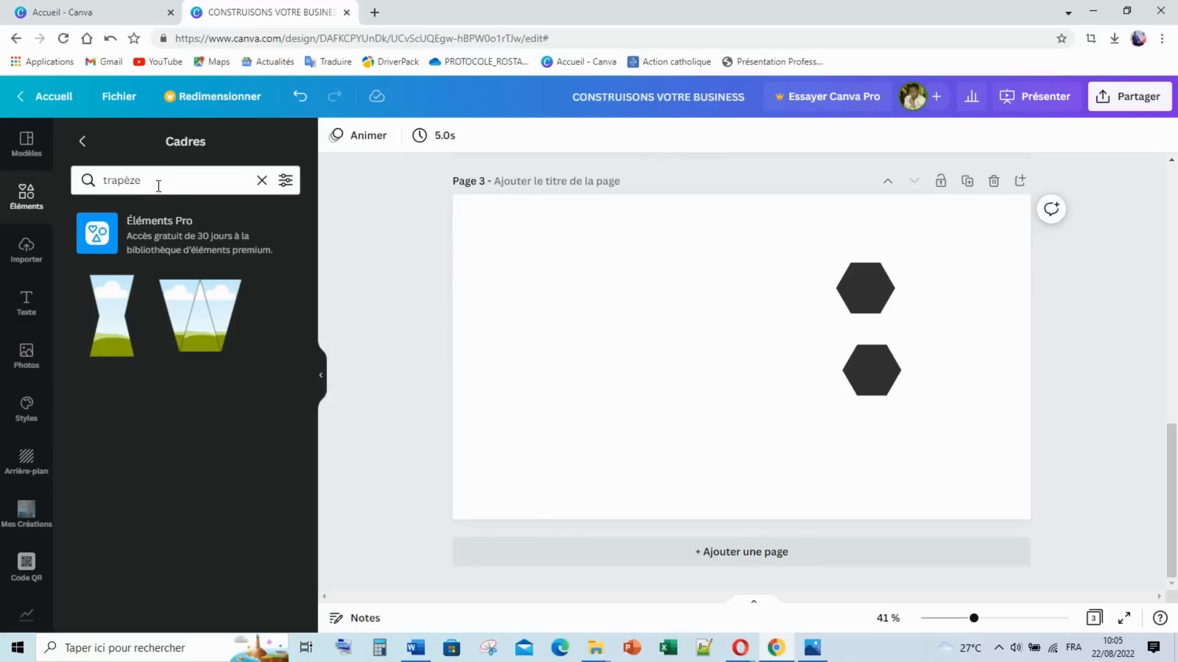
# Step: Clear the trapèze text from the frames search box
pyautogui.moveTo(161, 188); pyautogui.dragTo(91, 180)
pyautogui.press('BackSpace')
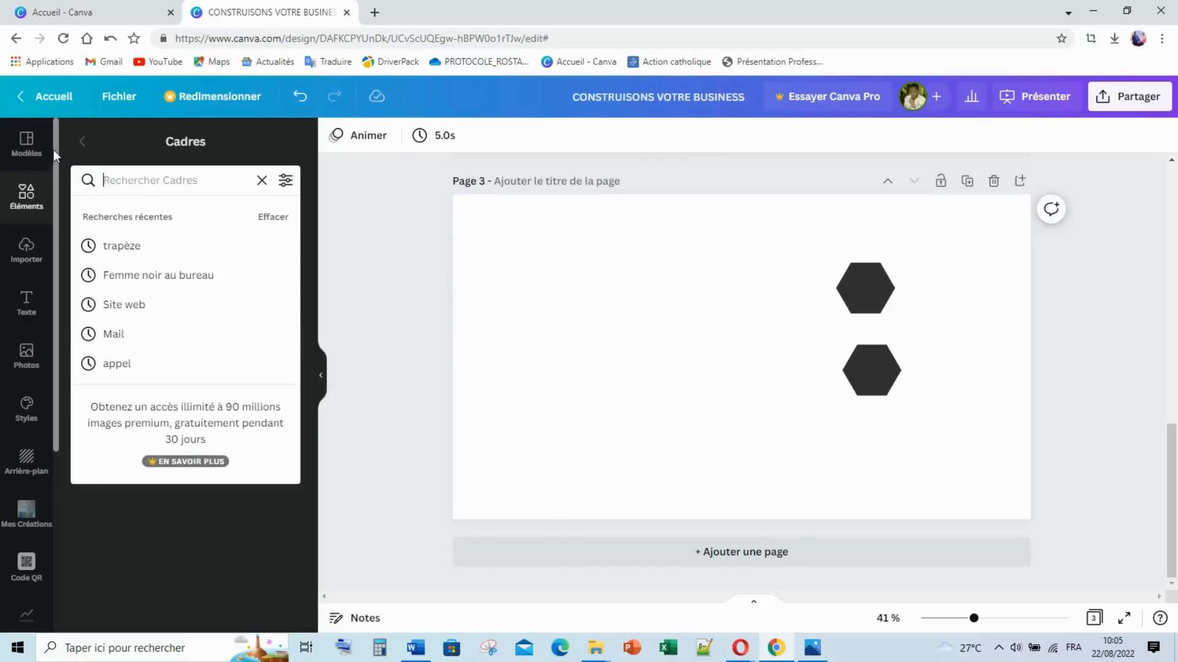
pyautogui.click(84, 144)
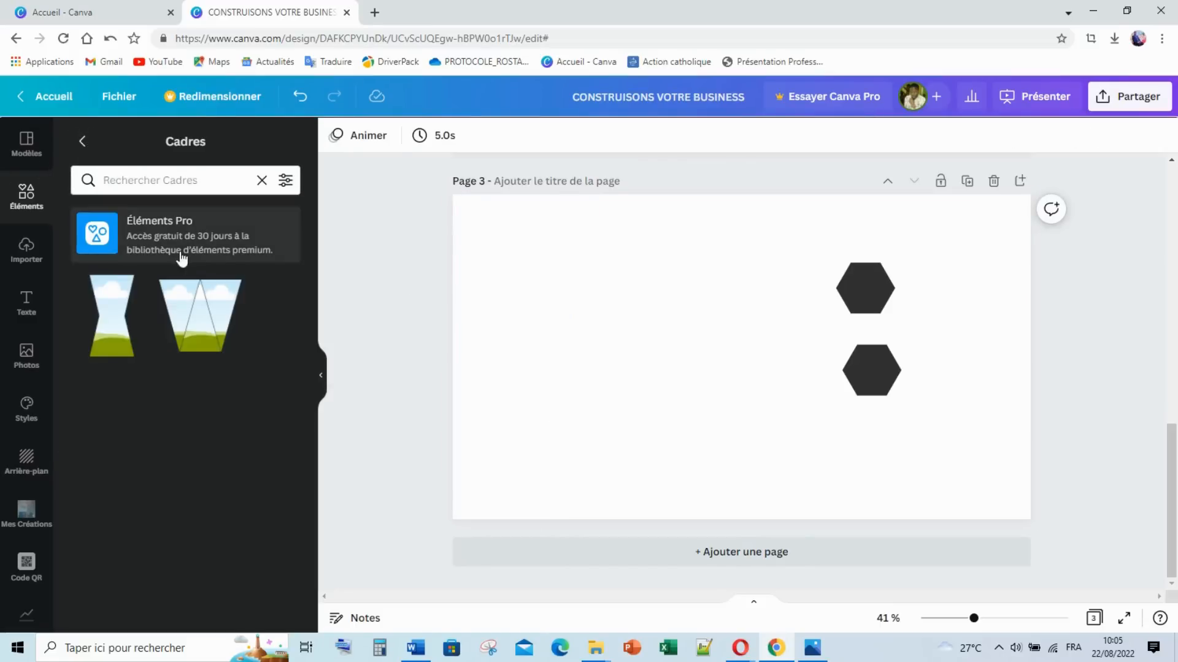
# Step: Look through the full Grilles layouts from the elements overview
pyautogui.click(82, 141)
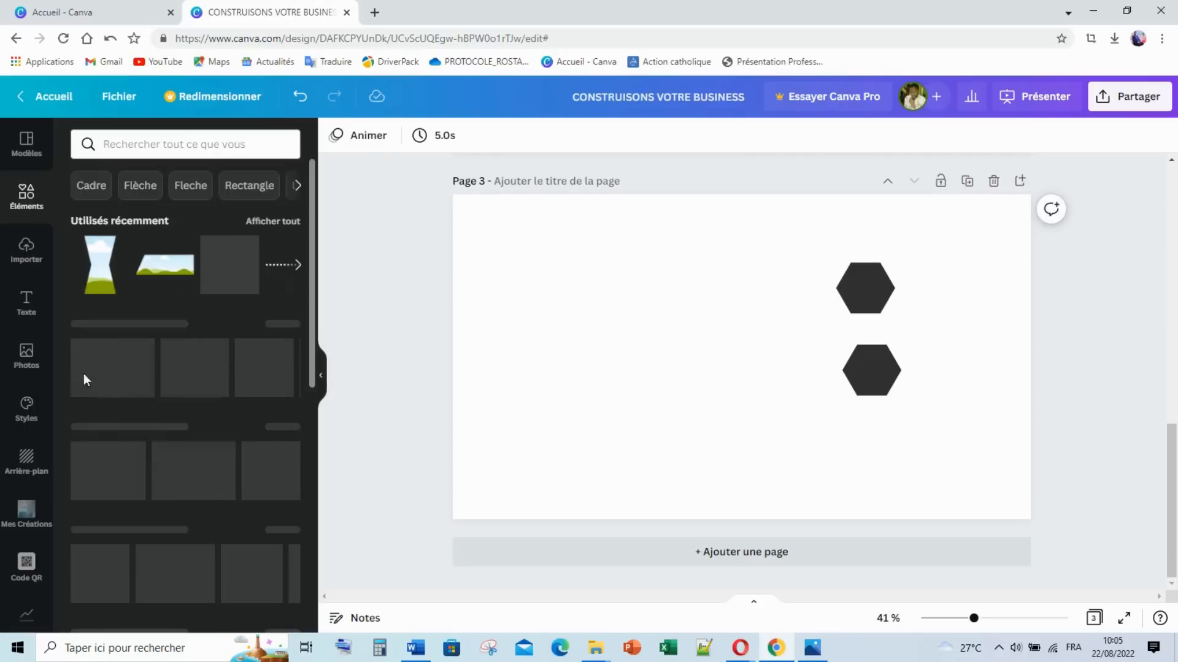
pyautogui.scroll(-4, 125, 343)
pyautogui.scroll(-10, 129, 349)
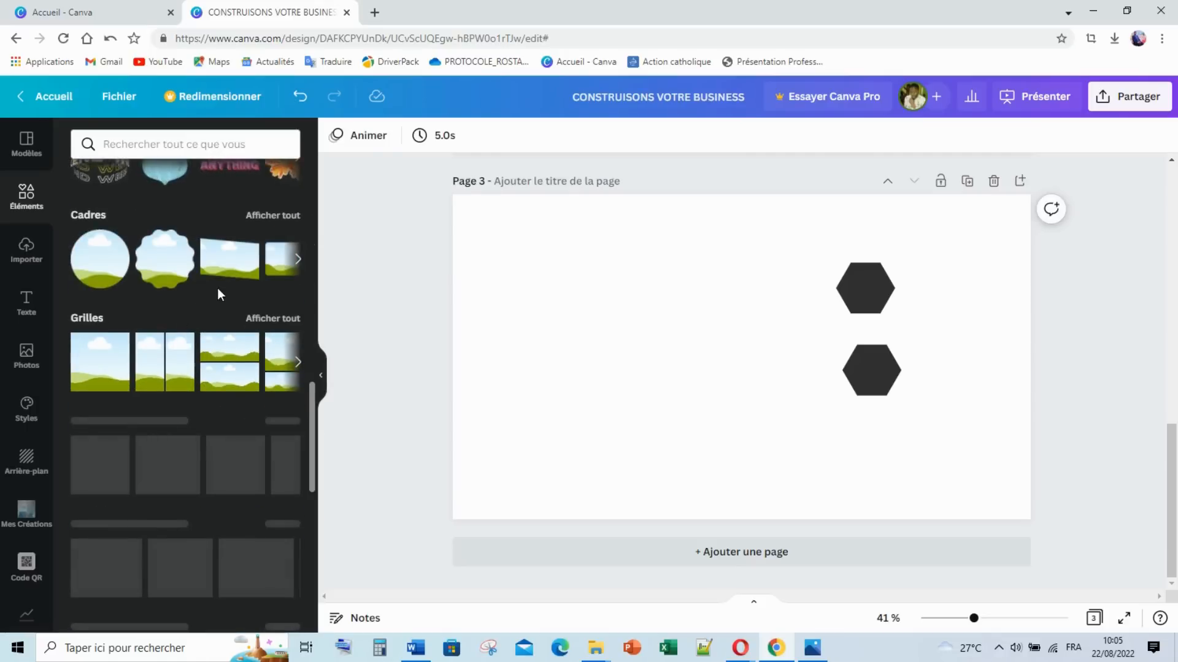
pyautogui.click(267, 319)
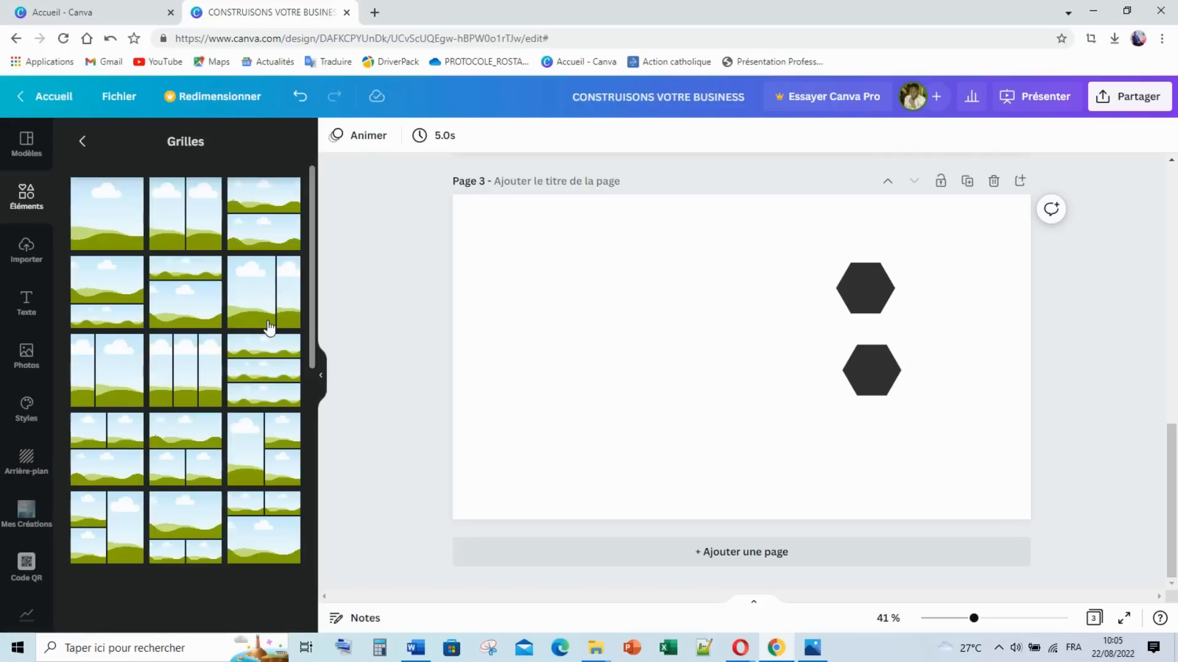
pyautogui.scroll(-5, 268, 325)
pyautogui.scroll(-5, 268, 325)
pyautogui.scroll(-5, 264, 322)
pyautogui.scroll(-3, 192, 286)
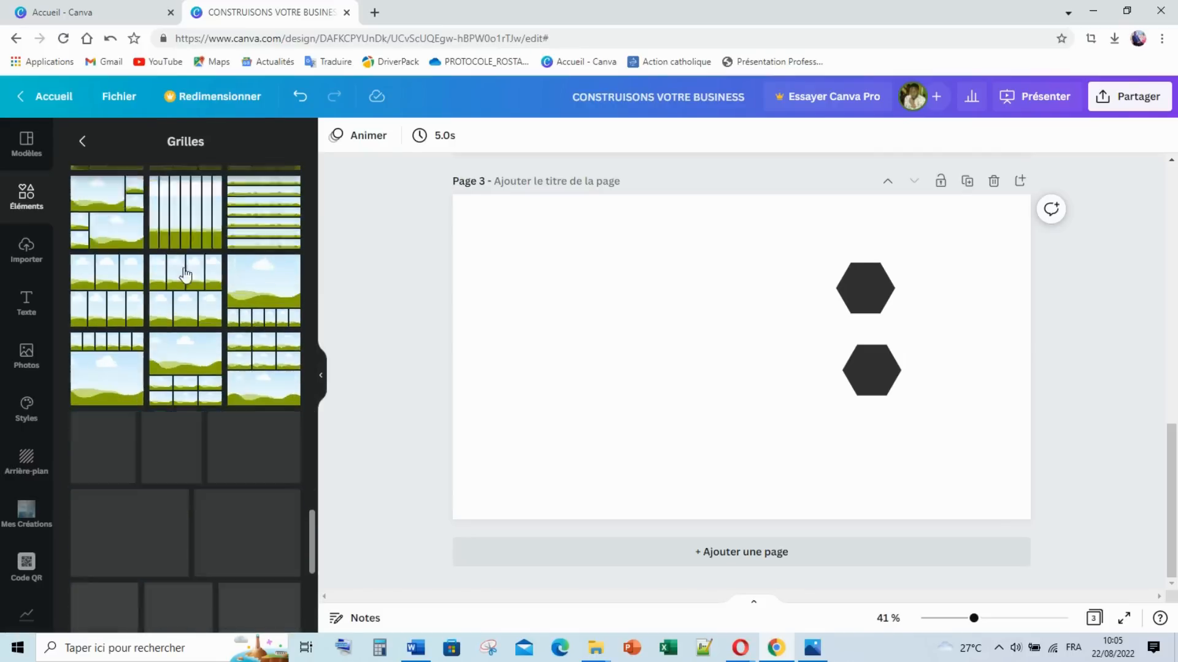
# Step: Open the full Cadres collection and scroll down to the triangle and oval frames
pyautogui.click(83, 141)
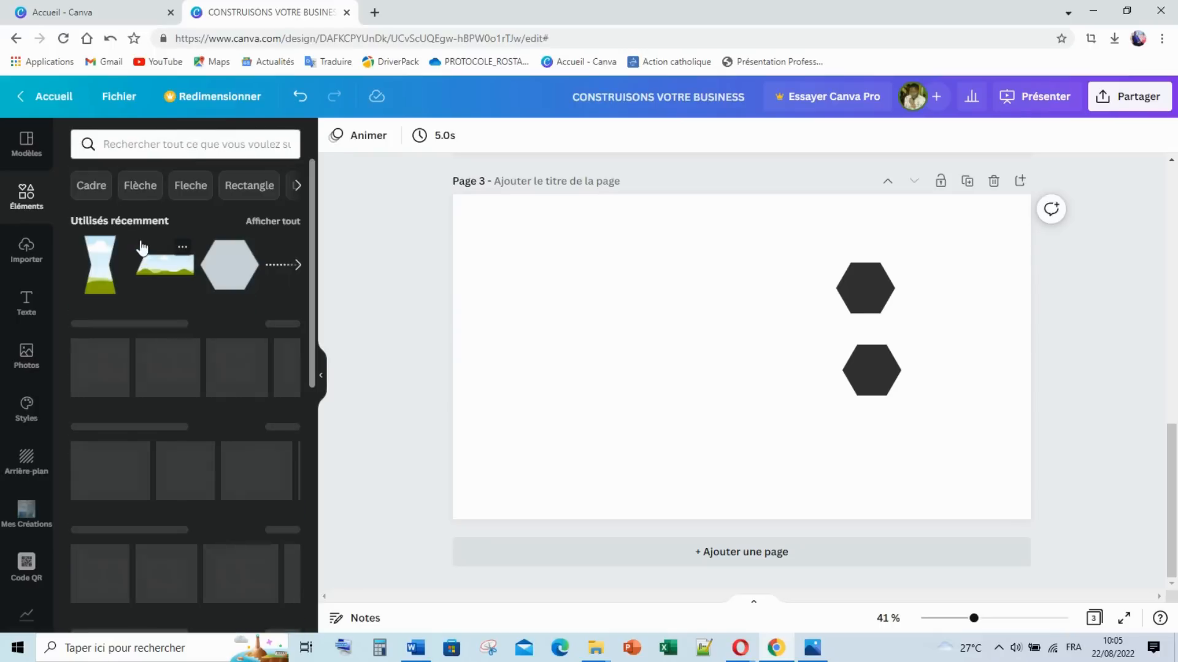
pyautogui.scroll(-10, 131, 425)
pyautogui.scroll(-4, 131, 422)
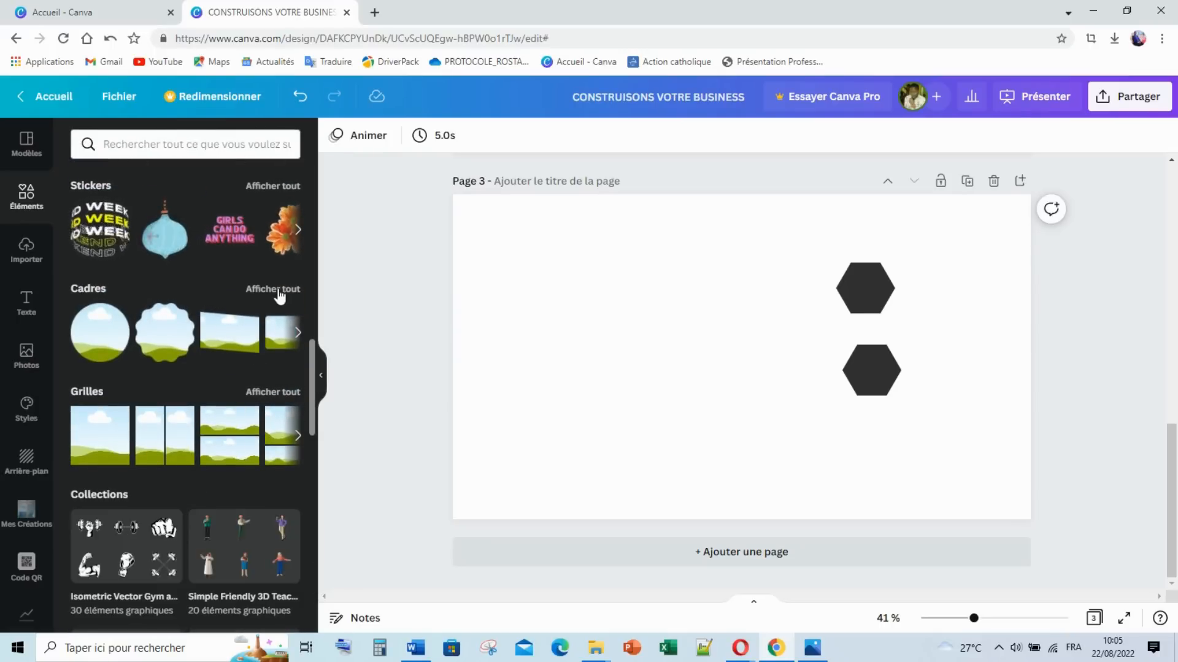
pyautogui.click(274, 289)
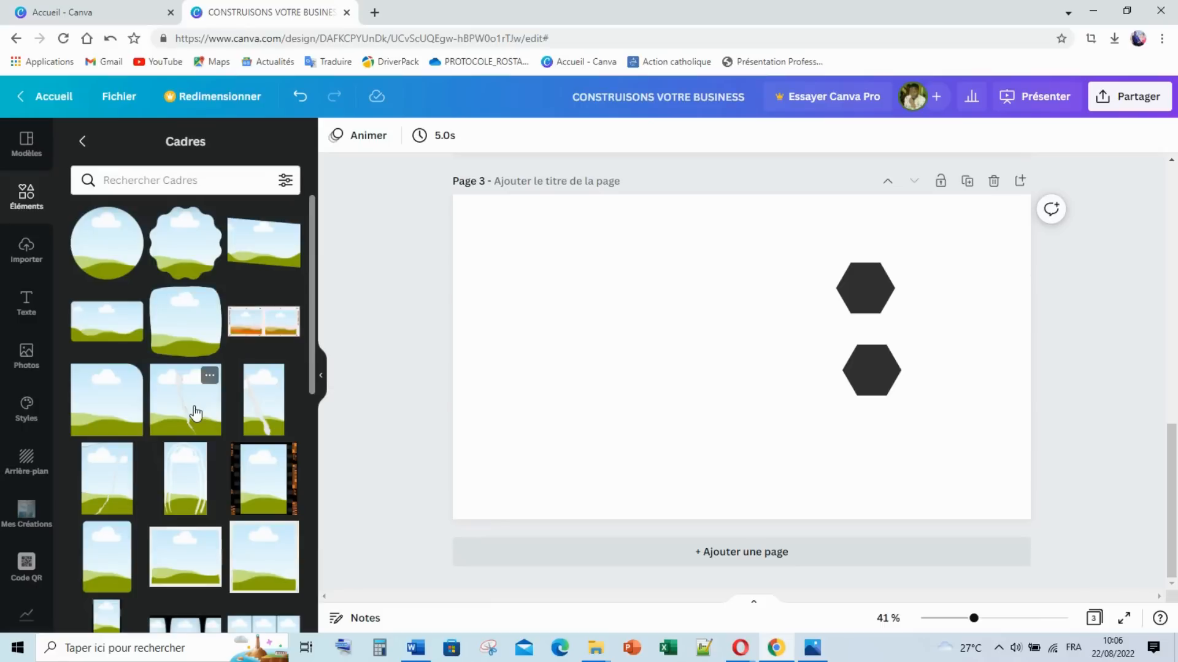
pyautogui.scroll(-6, 196, 412)
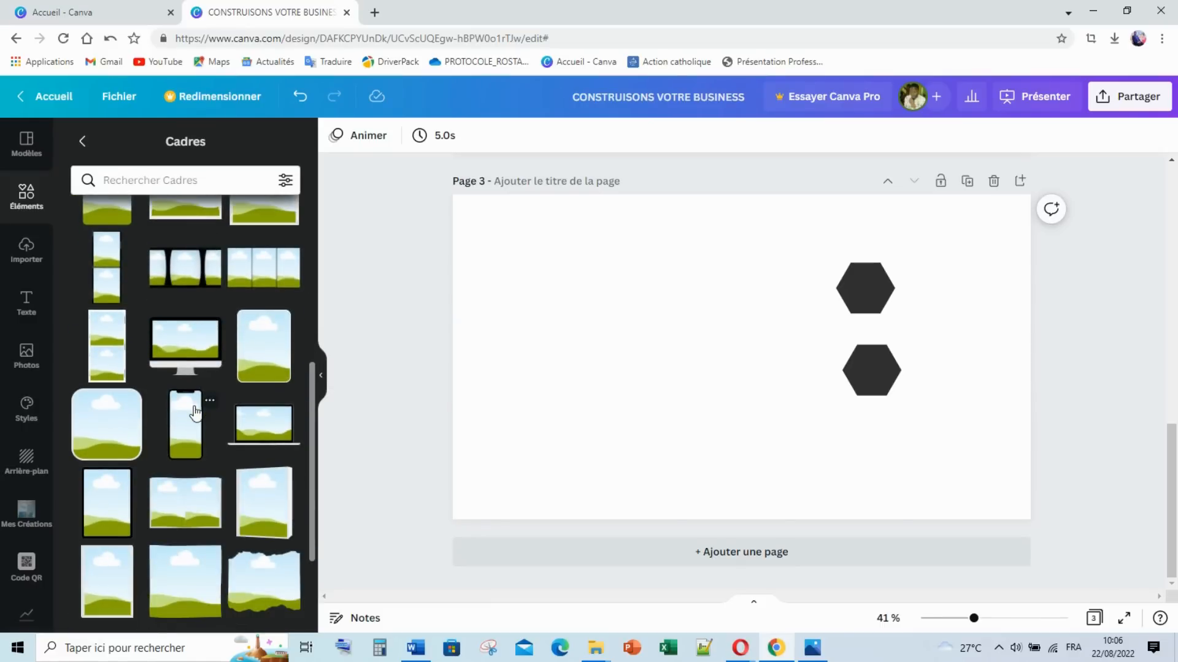
pyautogui.scroll(-2, 195, 412)
pyautogui.scroll(-4, 198, 412)
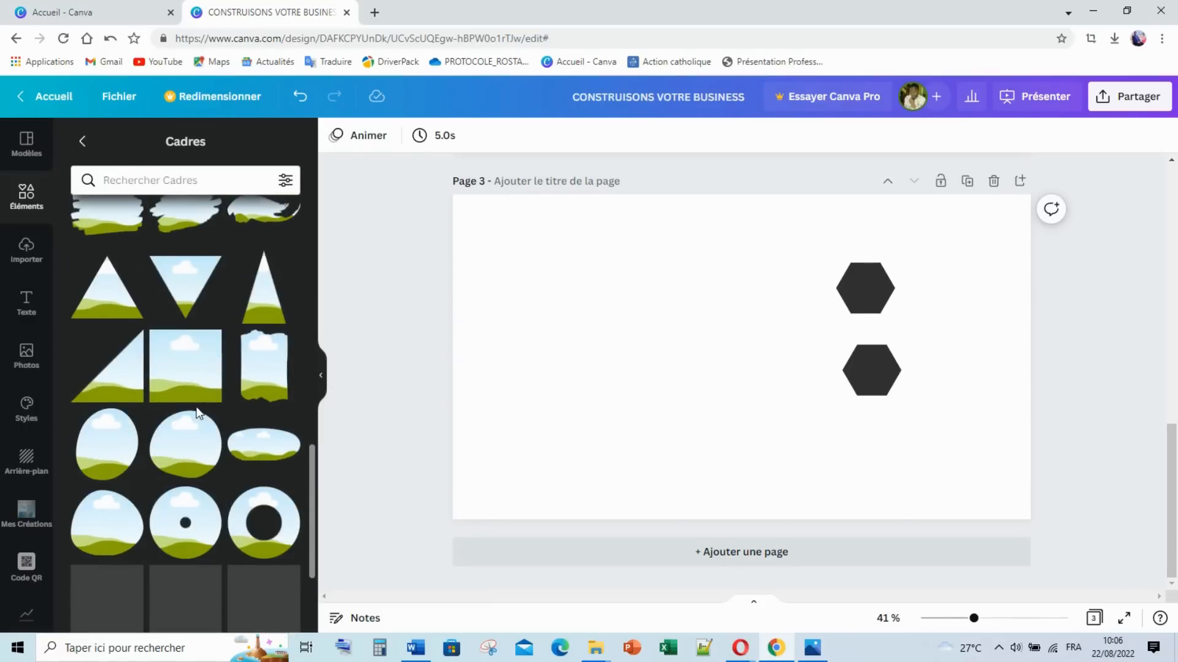
# Step: Add the triangle frame and stretch it across page 3's left side, full height, from the top-left corner
pyautogui.click(111, 303)
pyautogui.moveTo(741, 370); pyautogui.dragTo(496, 286)
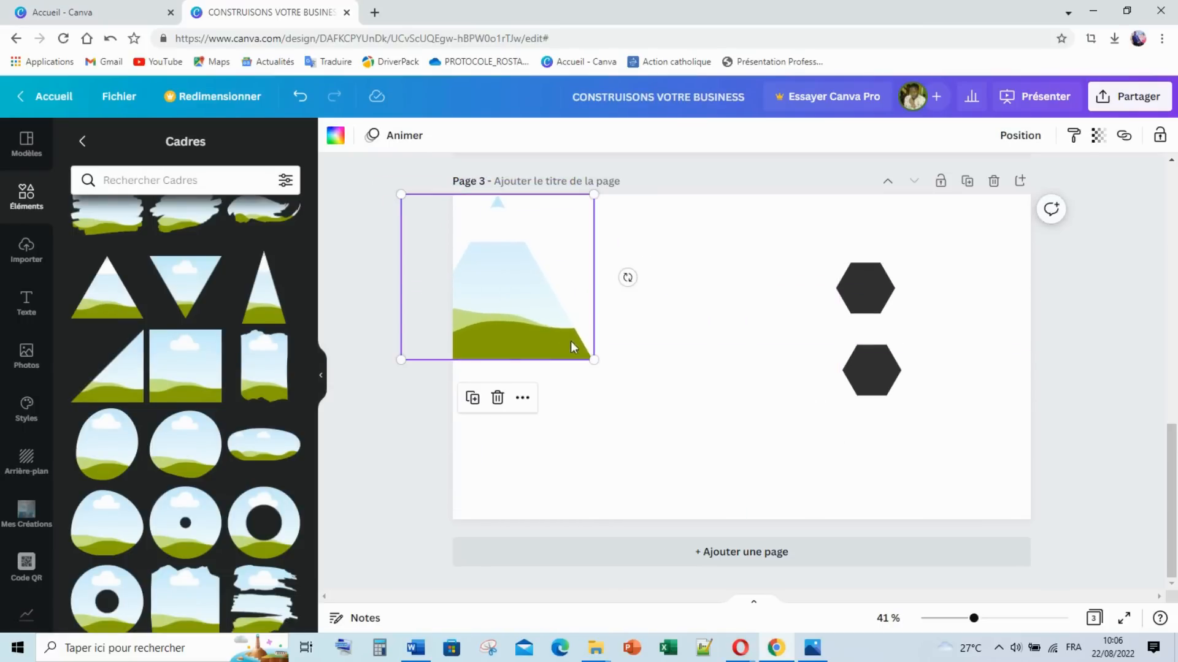
pyautogui.moveTo(589, 354); pyautogui.dragTo(758, 555)
pyautogui.moveTo(615, 389); pyautogui.dragTo(481, 370)
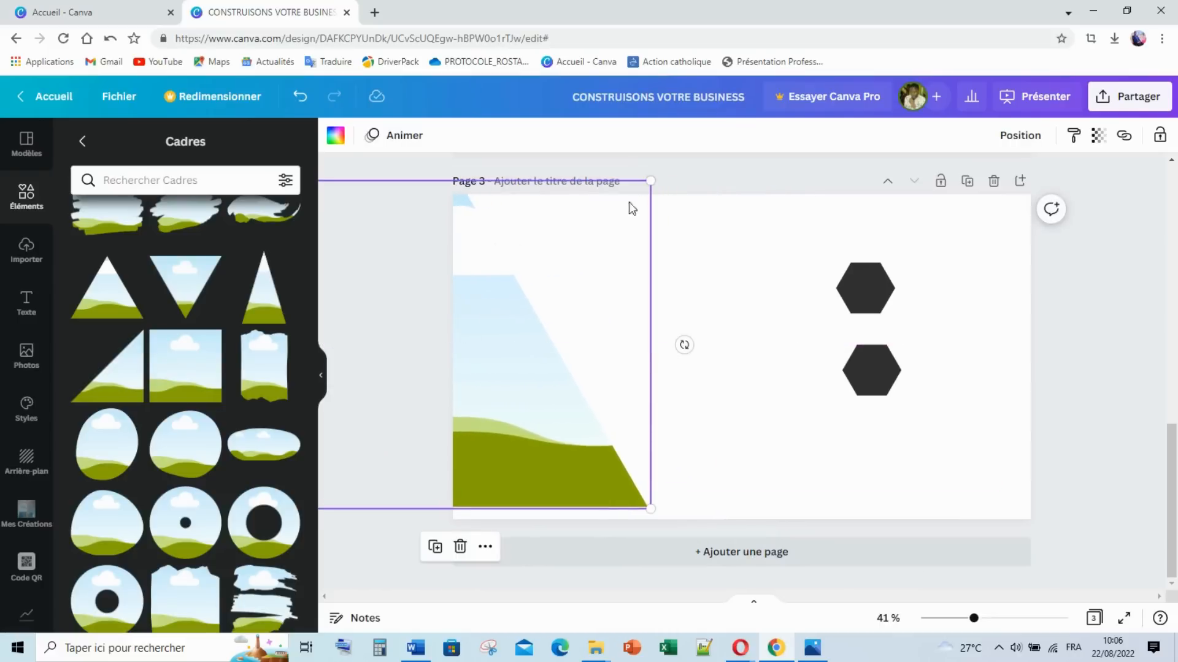
pyautogui.moveTo(652, 180); pyautogui.dragTo(830, 163)
pyautogui.moveTo(562, 252)
pyautogui.mouseDown()
pyautogui.moveTo(584, 299)
pyautogui.moveTo(570, 297)
pyautogui.moveTo(568, 237)
pyautogui.mouseUp()
pyautogui.moveTo(769, 494); pyautogui.dragTo(797, 519)
pyautogui.moveTo(670, 422); pyautogui.dragTo(647, 416)
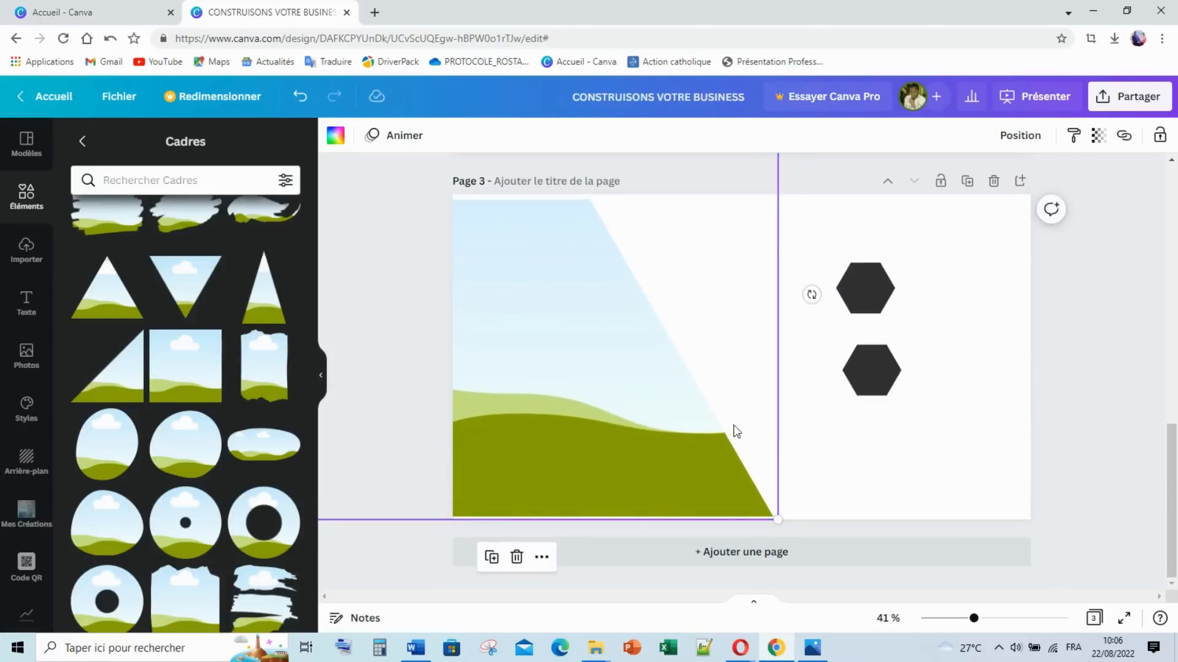
# Step: Align the upper hexagon directly above the lower one and collapse the side panel
pyautogui.click(988, 350)
pyautogui.moveTo(878, 305); pyautogui.dragTo(883, 265)
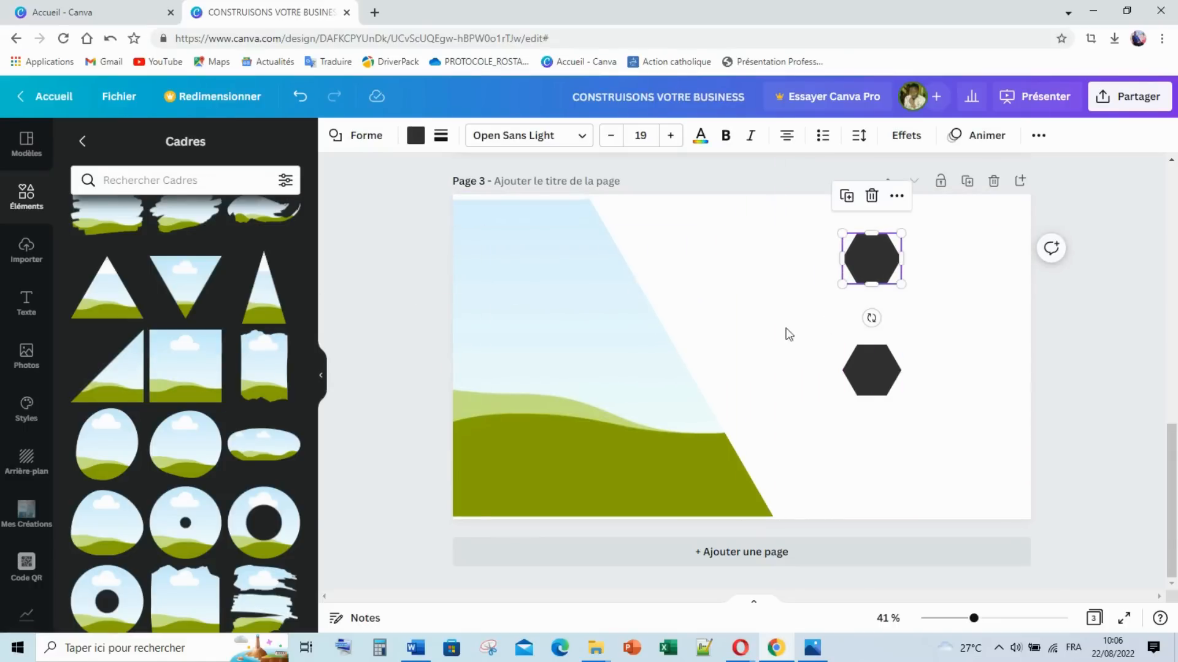
pyautogui.click(513, 323)
pyautogui.click(1066, 274)
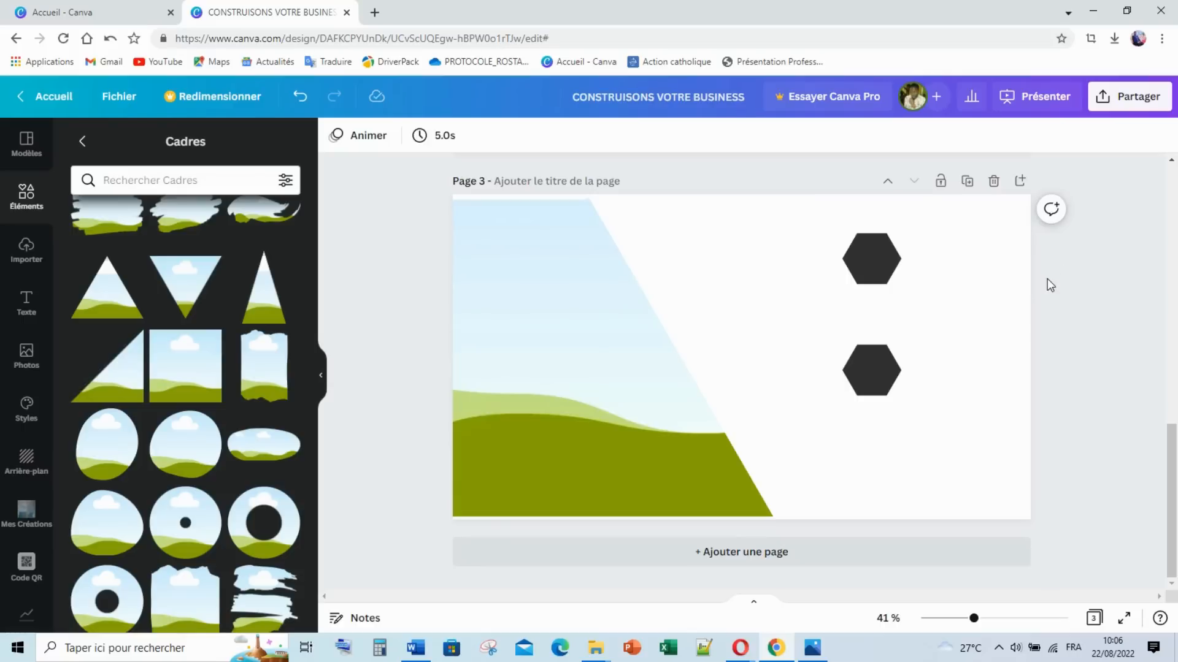
pyautogui.click(325, 371)
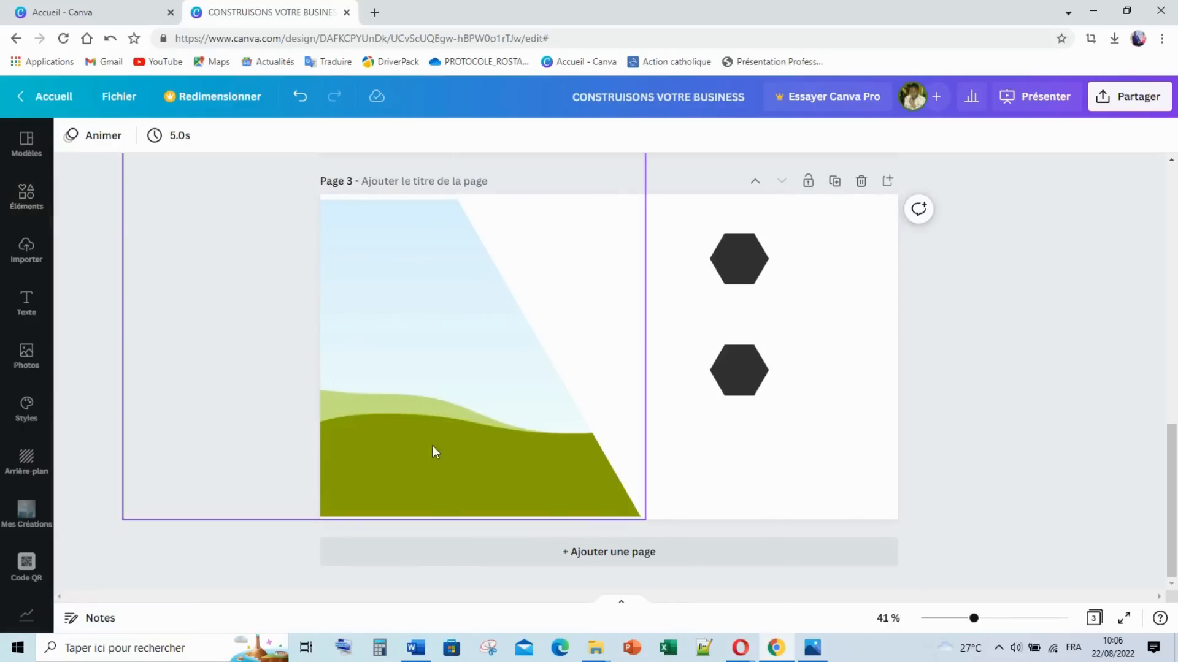
pyautogui.click(819, 653)
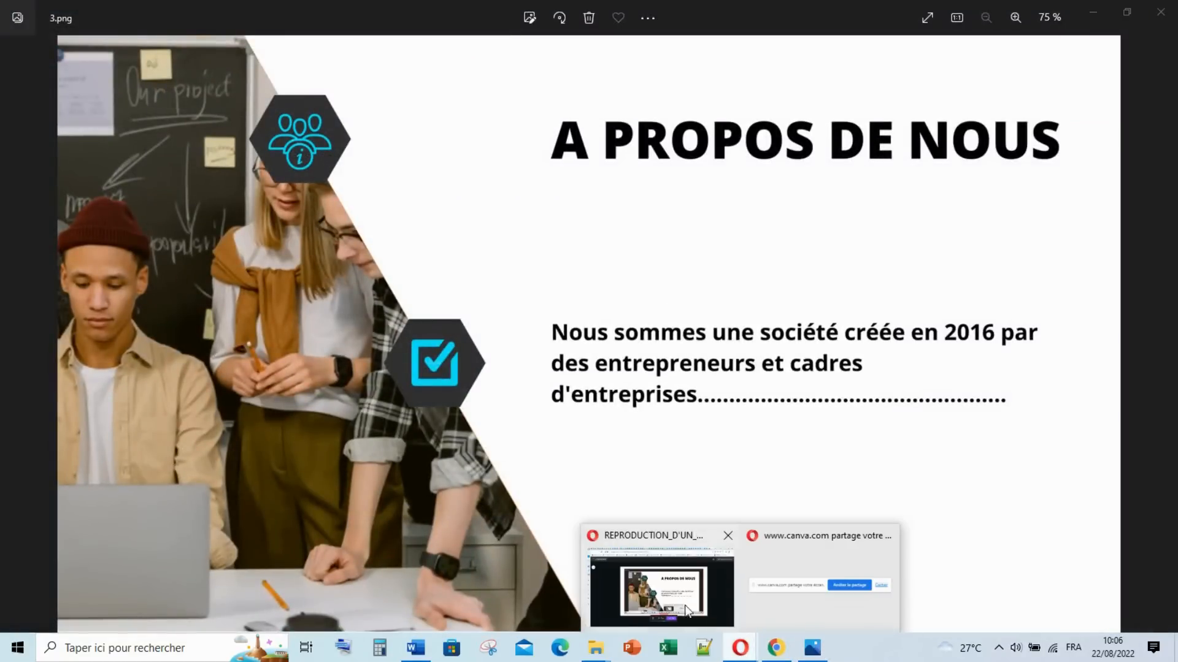
pyautogui.moveTo(782, 654)
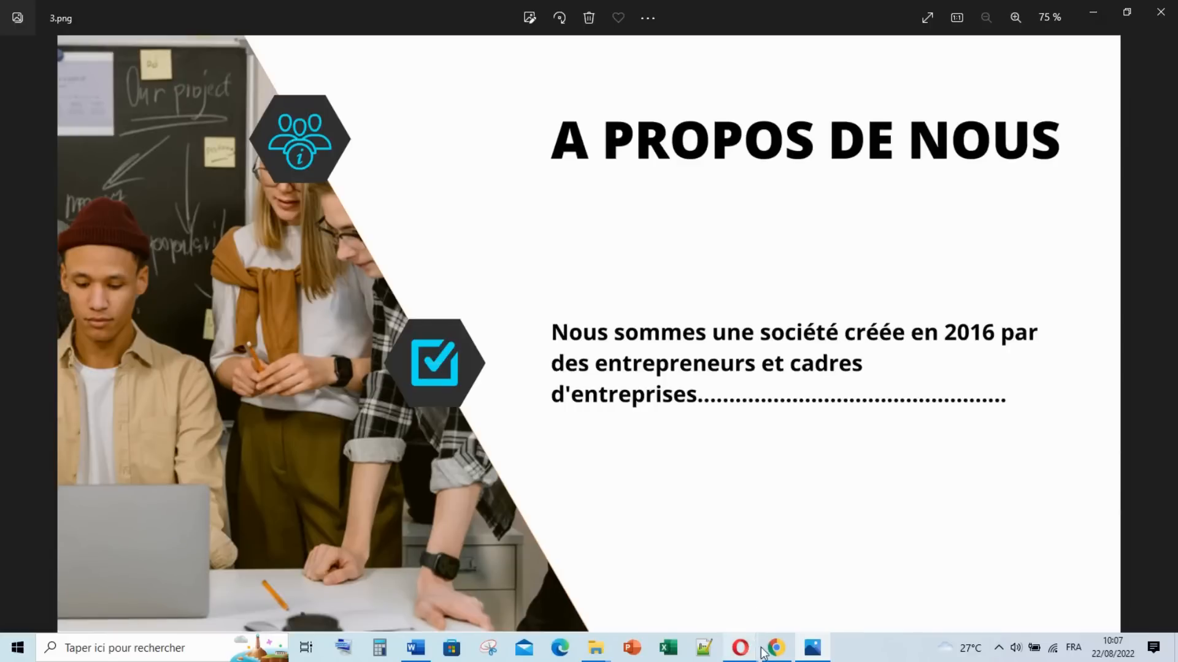
pyautogui.moveTo(744, 651)
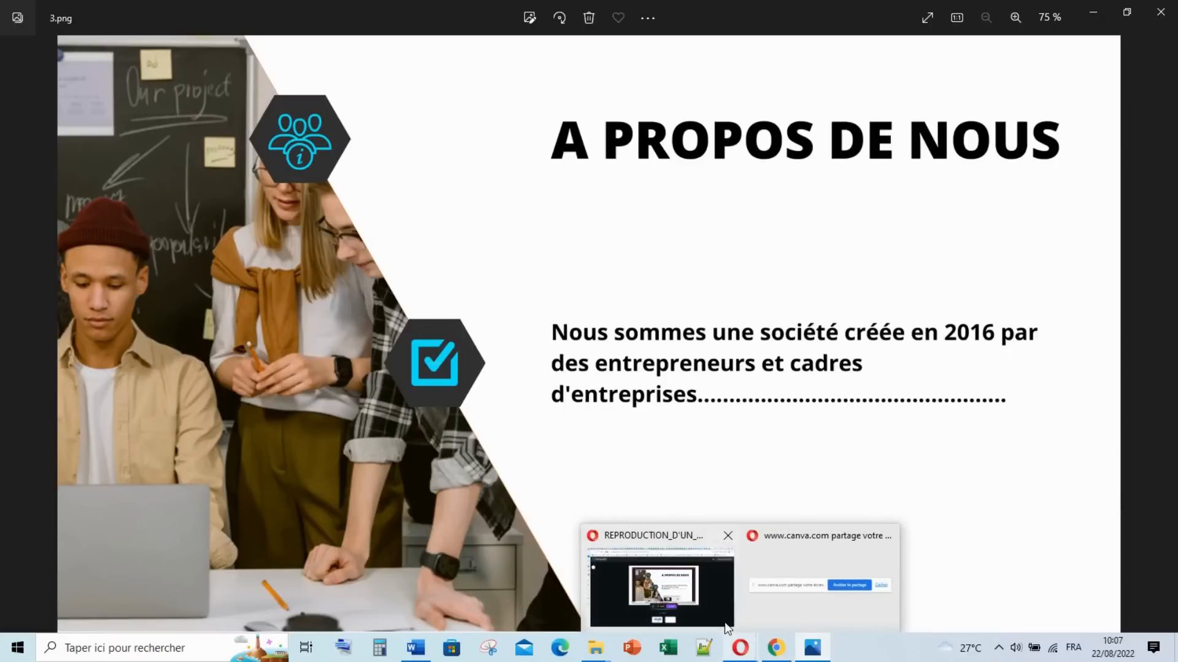
pyautogui.click(764, 620)
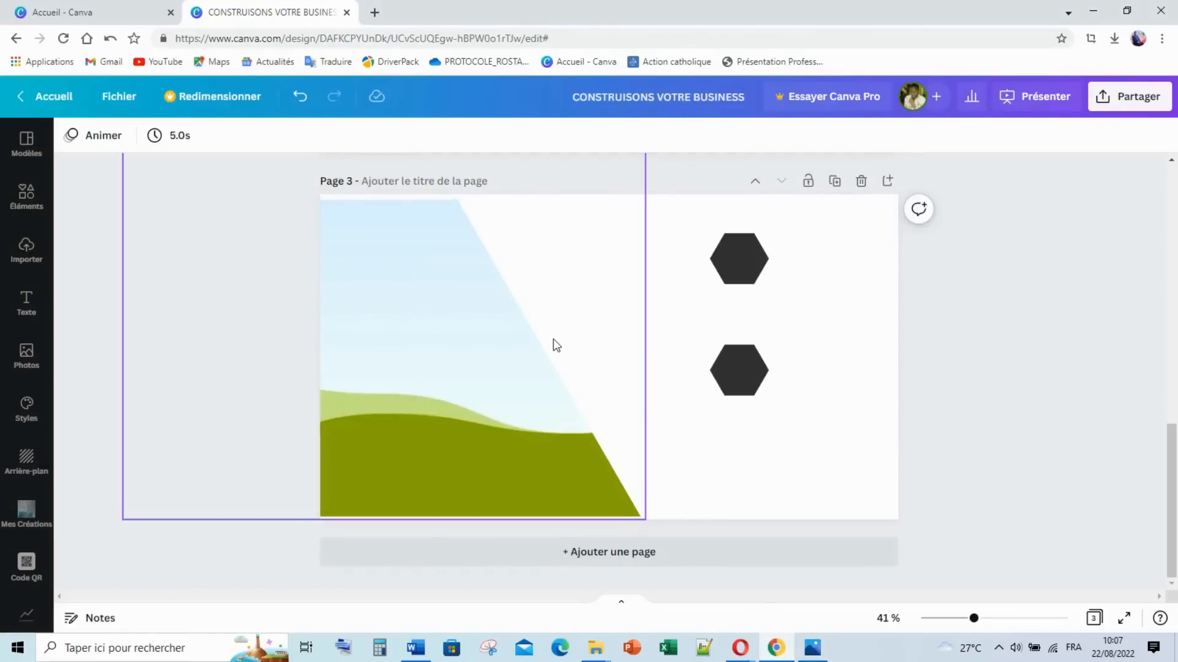
pyautogui.click(808, 651)
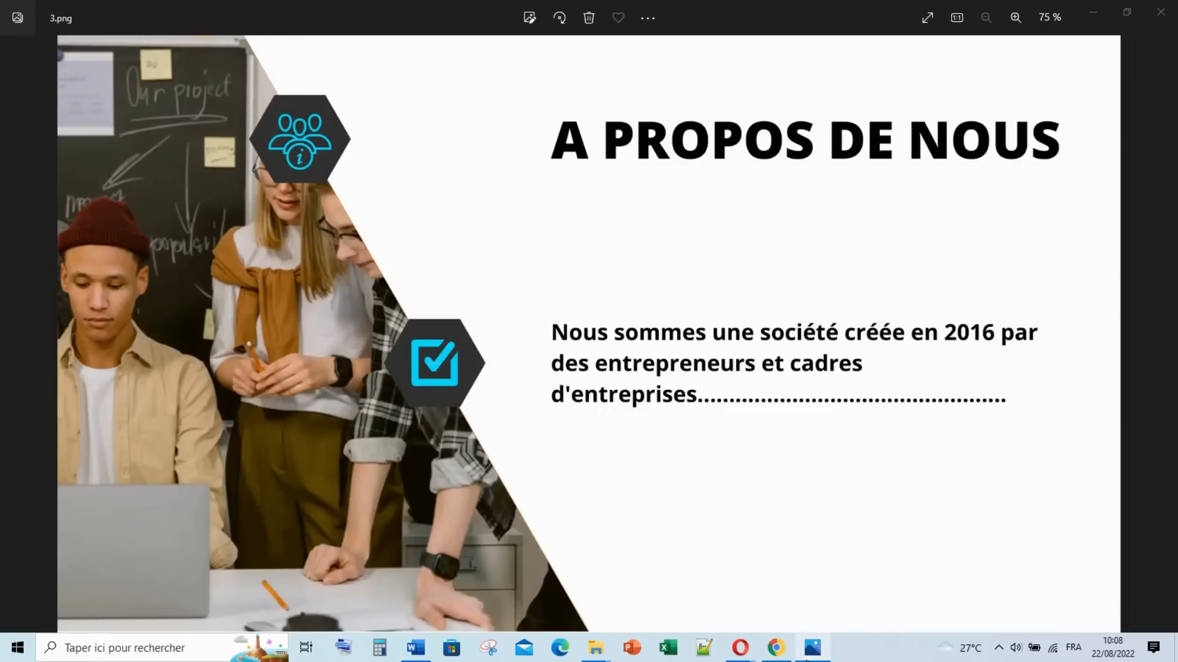
pyautogui.click(809, 650)
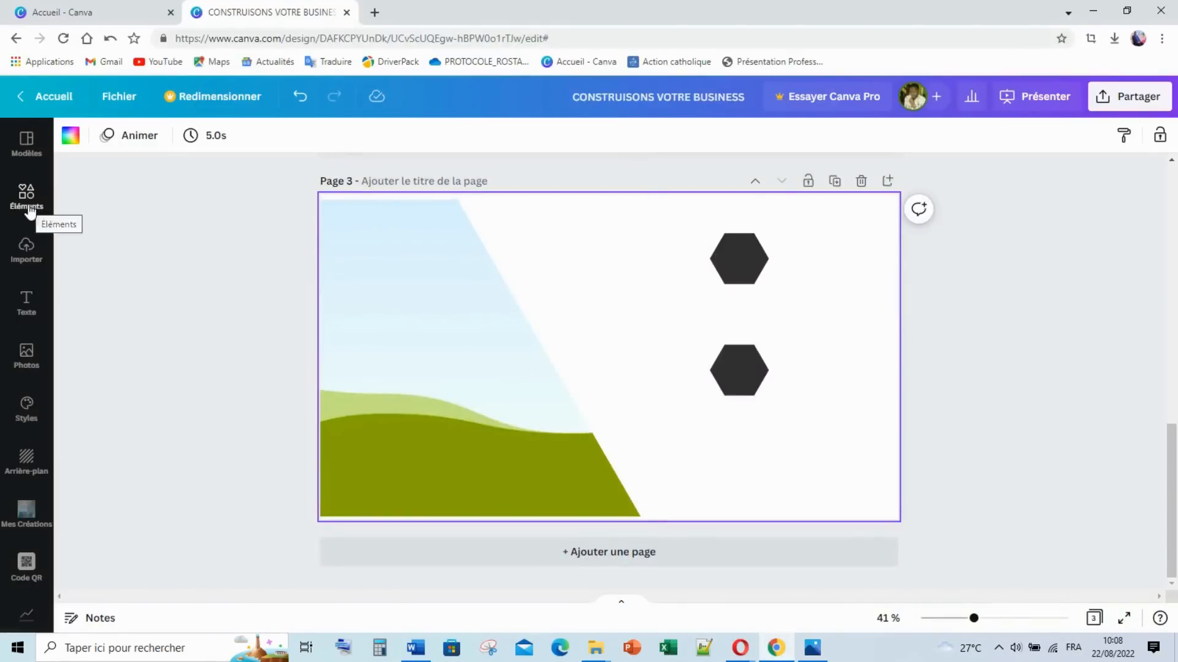
# Step: Try moving the upper hexagon onto the frame edge and changing its layering, then undo
pyautogui.click(725, 264)
pyautogui.moveTo(746, 261); pyautogui.dragTo(510, 255)
pyautogui.rightClick(514, 256)
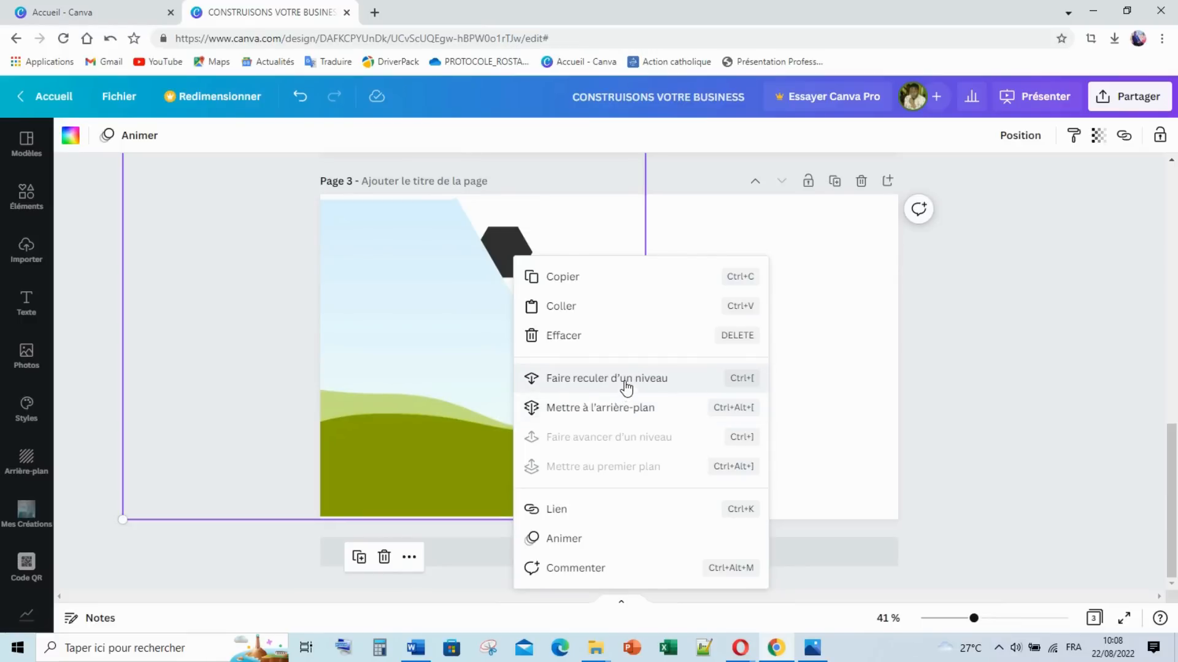
pyautogui.click(503, 243)
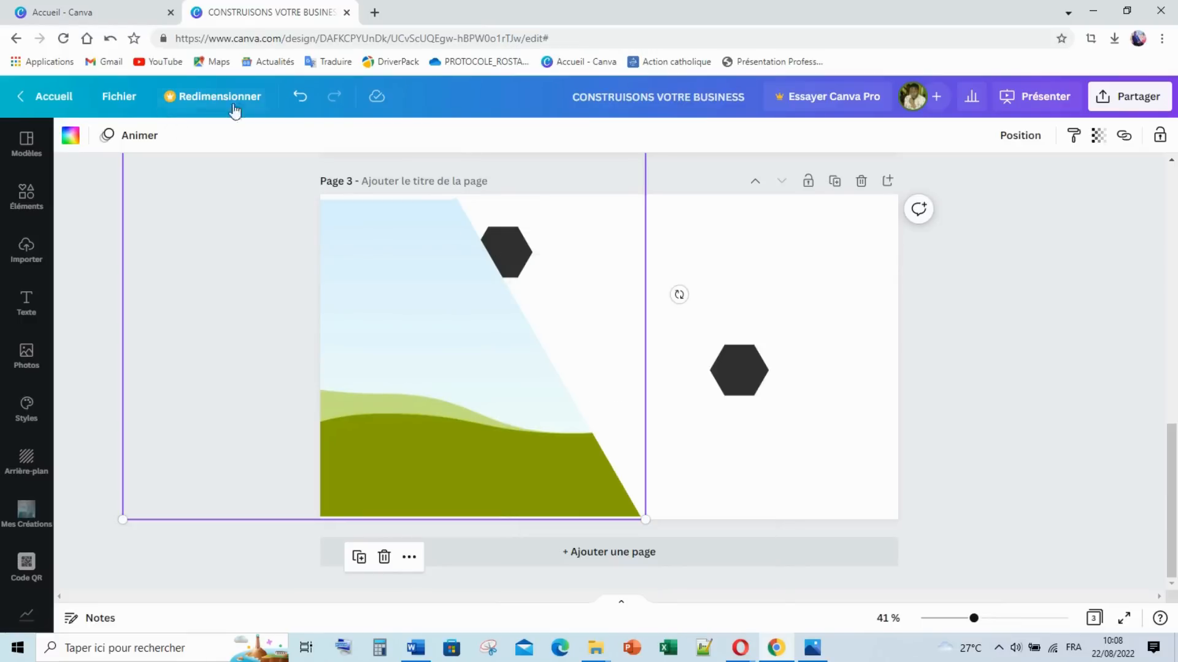
pyautogui.click(300, 96)
# Step: Bring a hexagon to the front and place it on the frame edge near the green hill
pyautogui.moveTo(716, 381); pyautogui.dragTo(658, 373)
pyautogui.rightClick(660, 379)
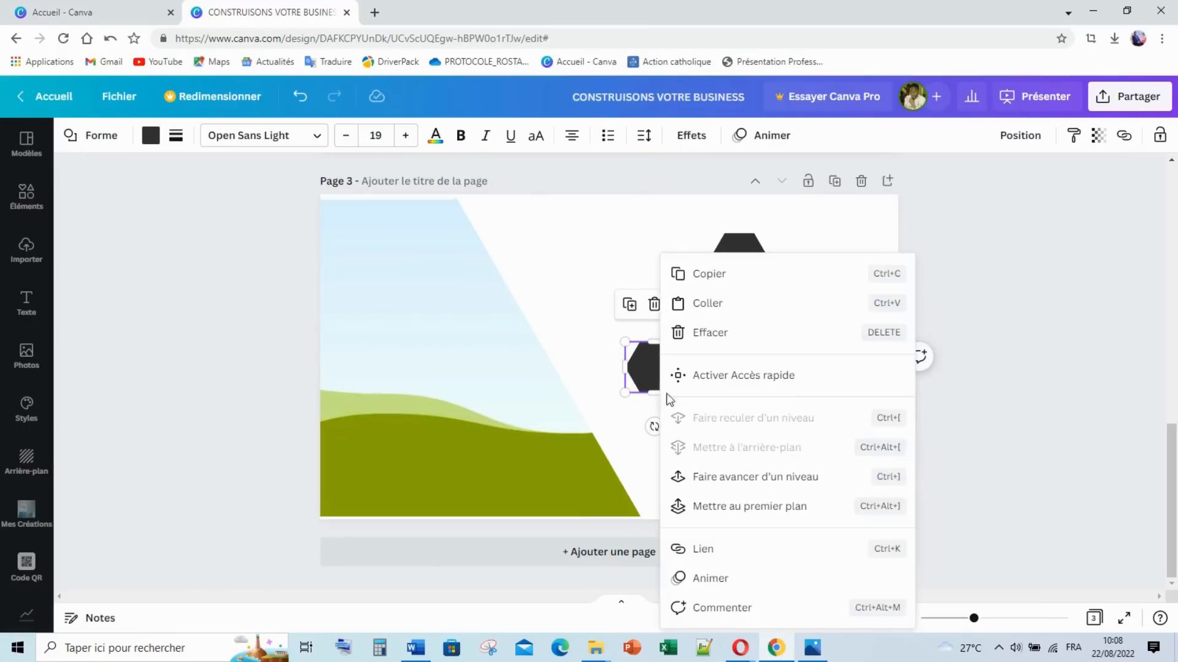
pyautogui.click(734, 506)
pyautogui.moveTo(661, 382); pyautogui.dragTo(505, 268)
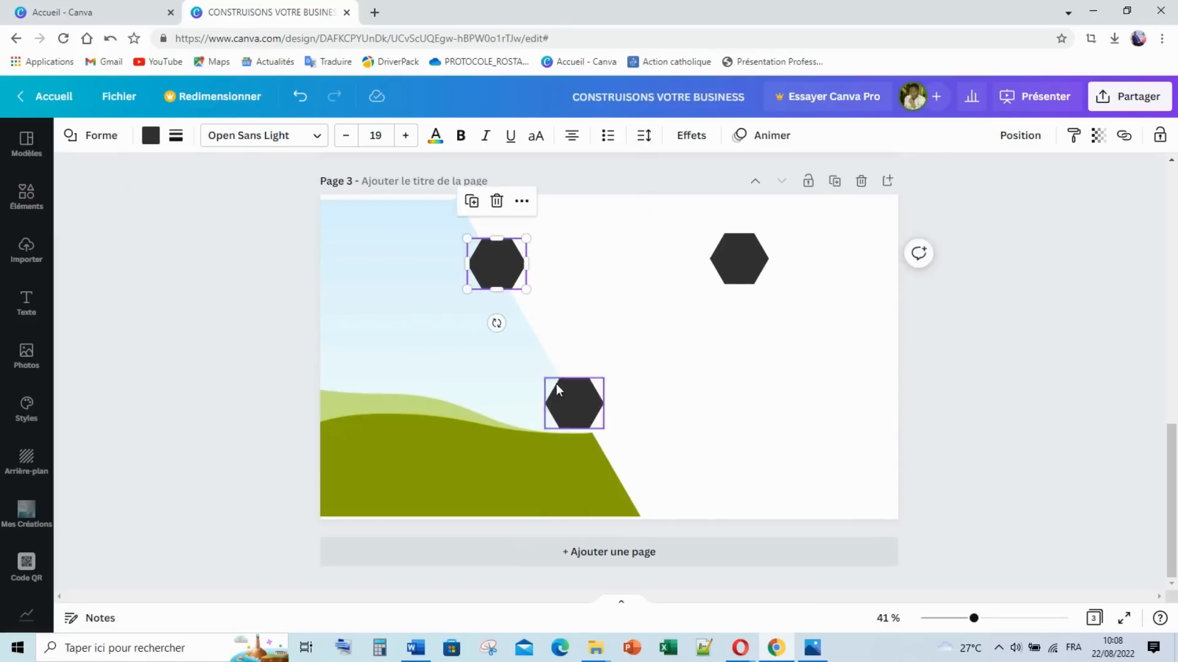
pyautogui.click(711, 350)
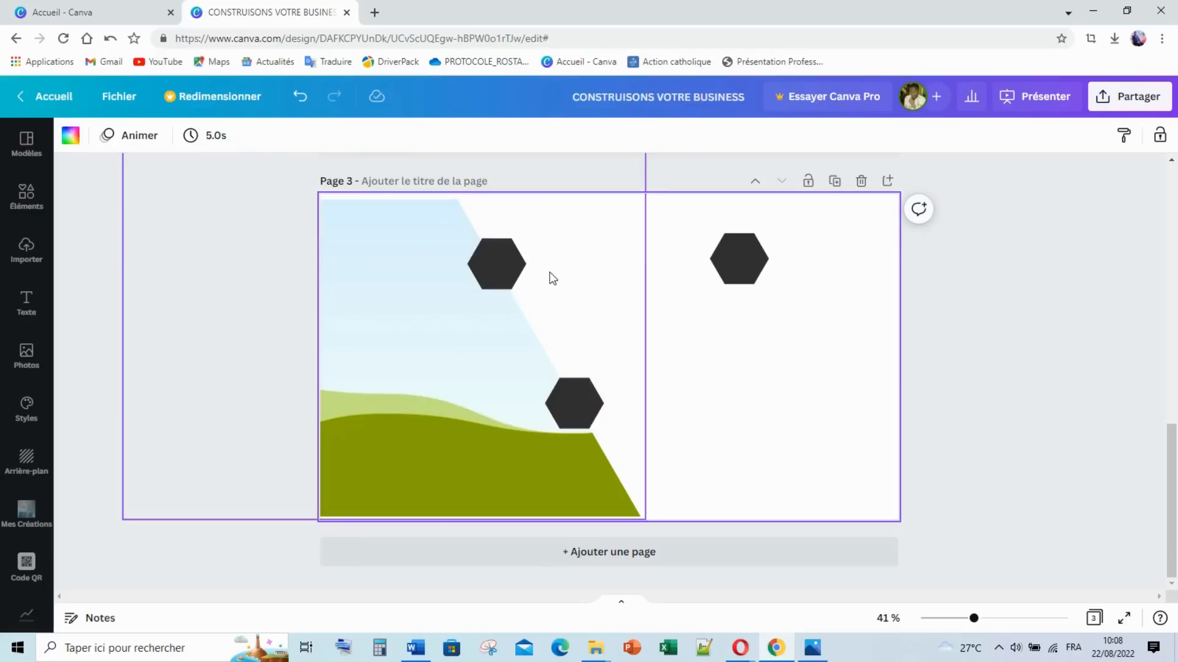
# Step: Delete the leftover hexagon at the top right of the slide
pyautogui.click(511, 264)
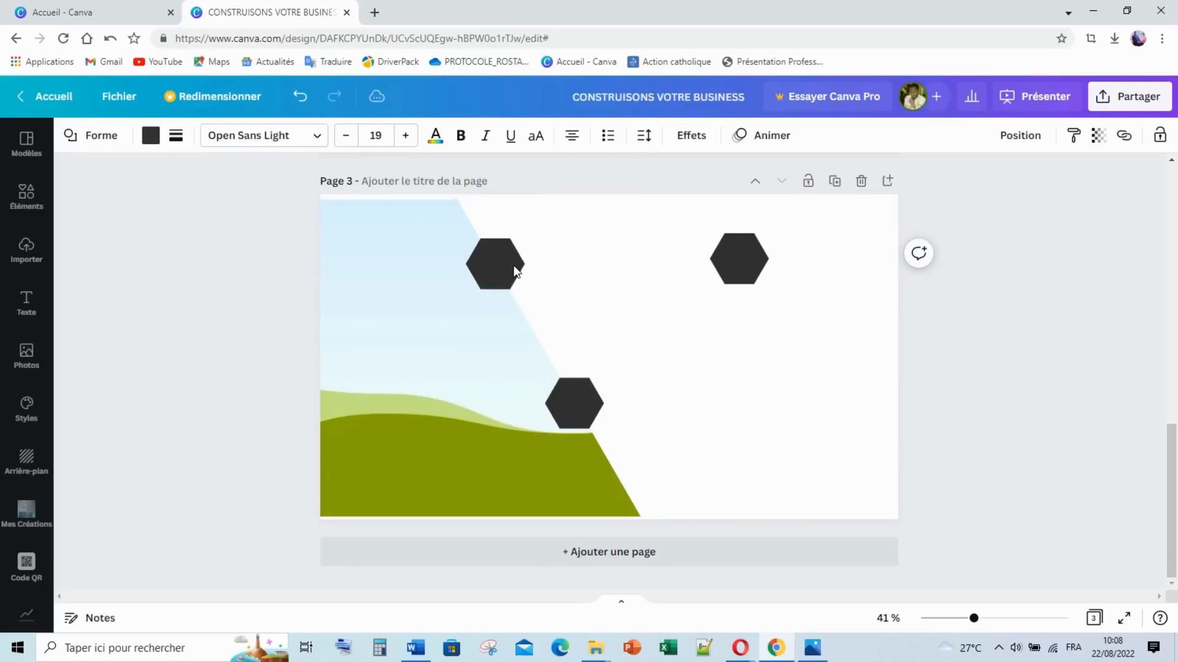
pyautogui.click(738, 376)
pyautogui.click(750, 265)
pyautogui.press('Delete')
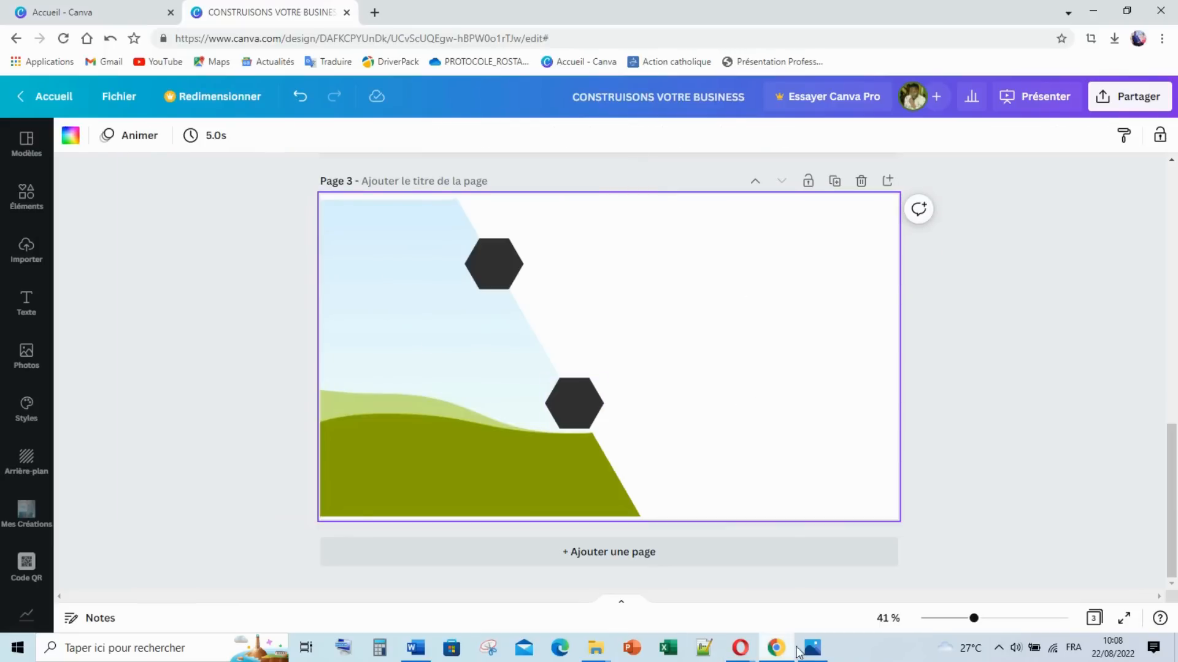
# Step: Add a heading text box reading 'A PROPOS DE NOUS'
pyautogui.moveTo(812, 645)
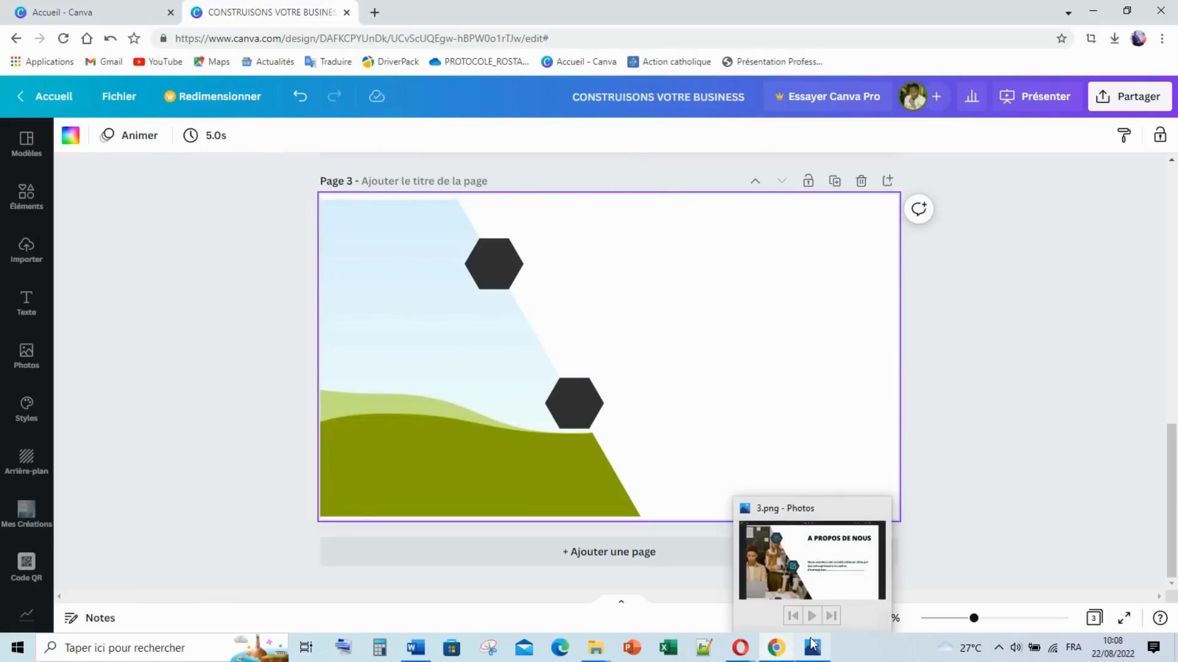
pyautogui.click(22, 206)
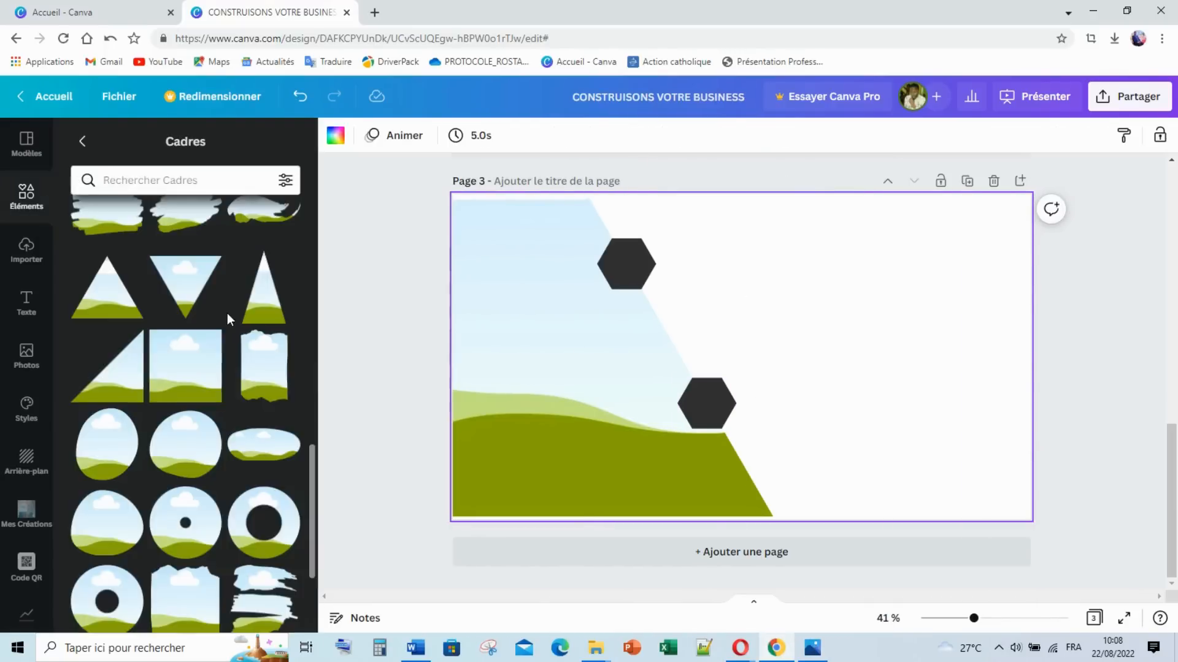
pyautogui.click(26, 302)
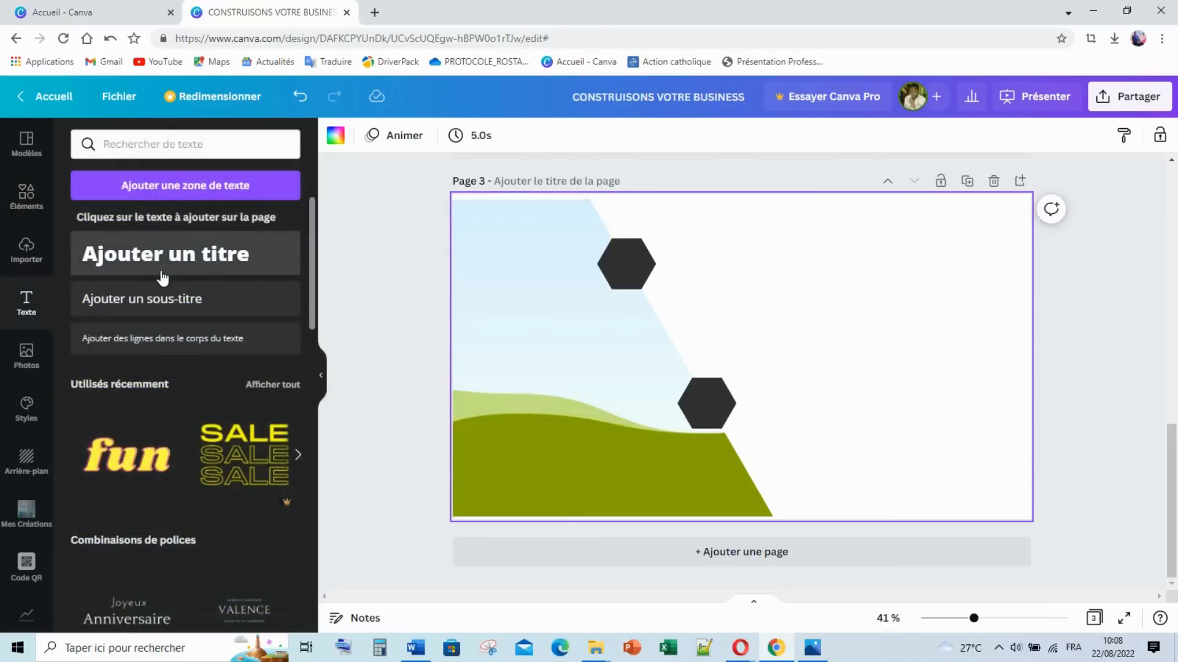
pyautogui.click(162, 277)
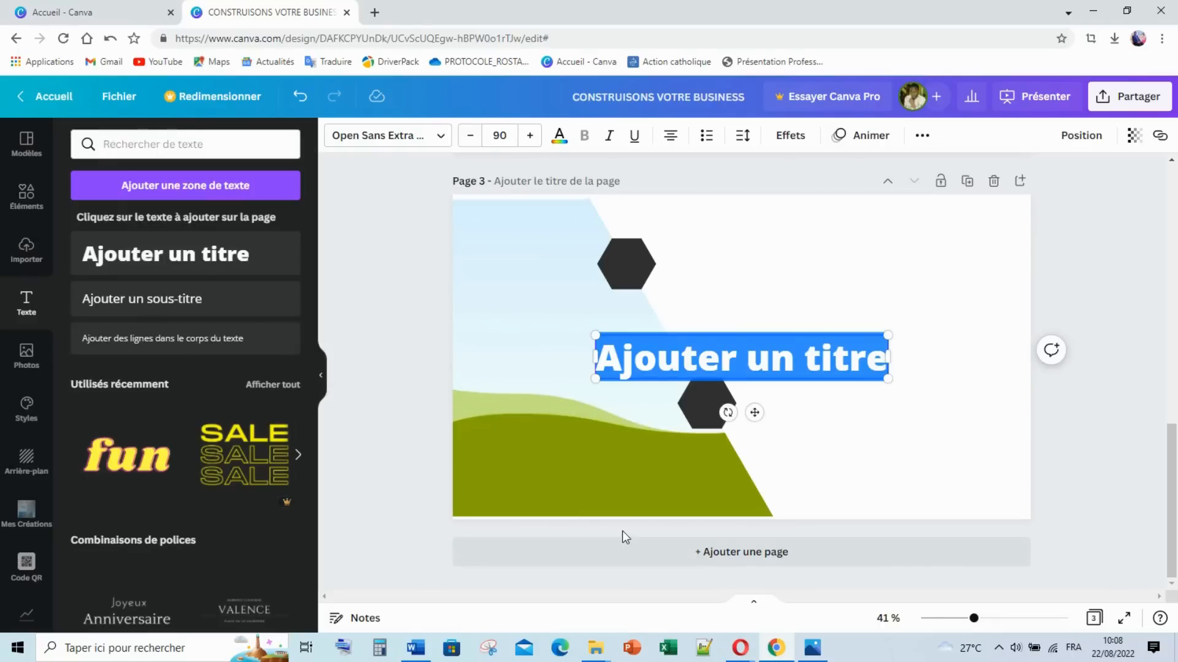
pyautogui.write('A PROPOS DE')
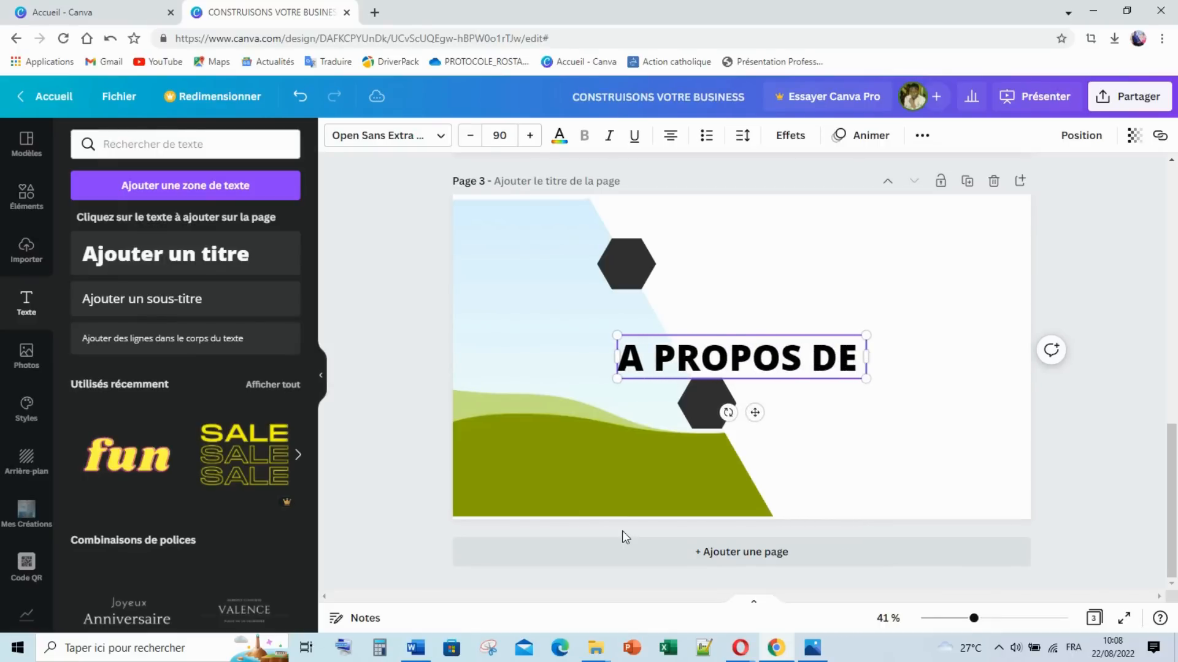
pyautogui.write(' NOU')
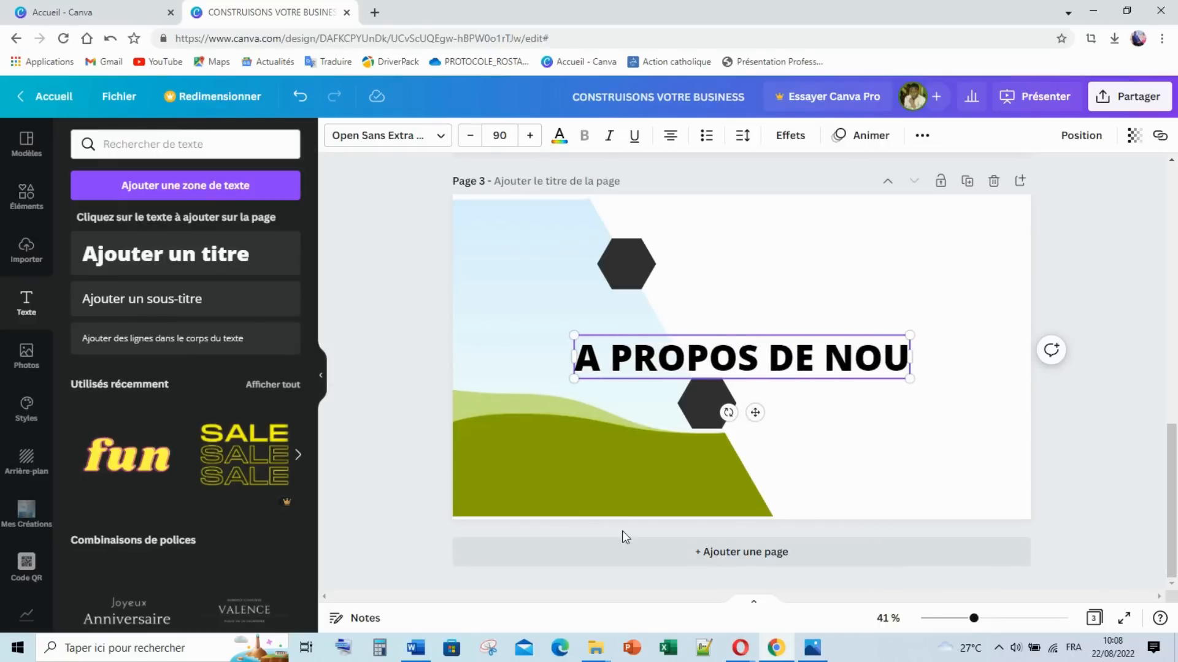
pyautogui.write('S')
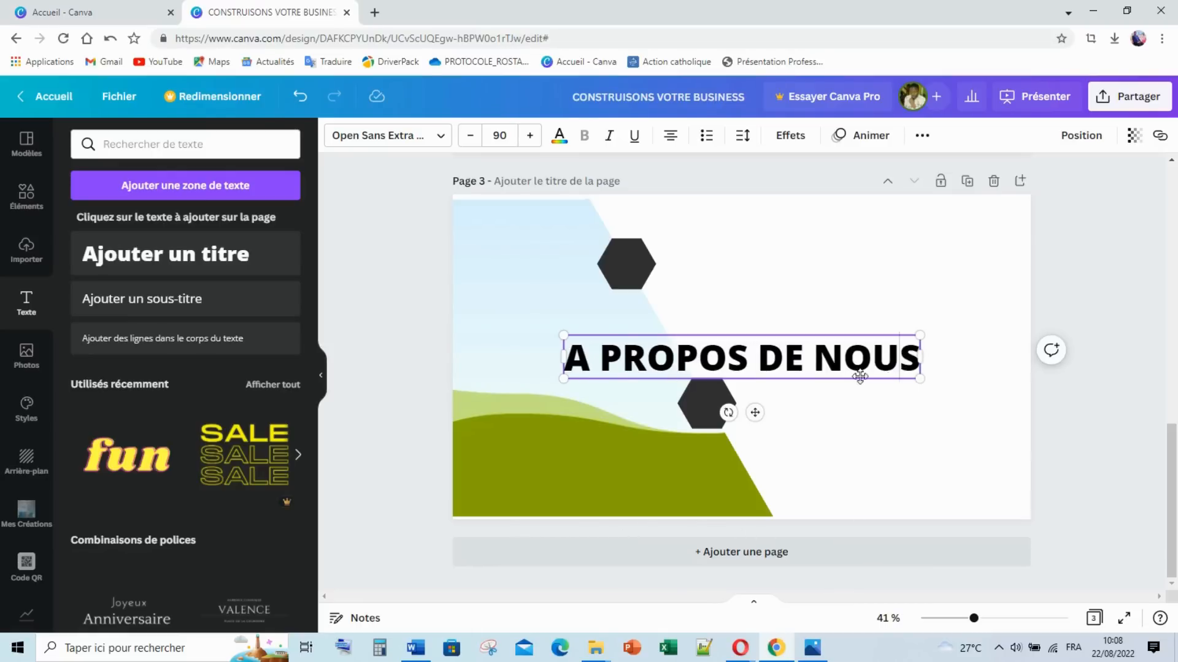
# Step: Shrink the title and move it to the top right, matching slide 2's SOMMAIRE title
pyautogui.click(936, 450)
pyautogui.hotkey('ctrl', 'z')
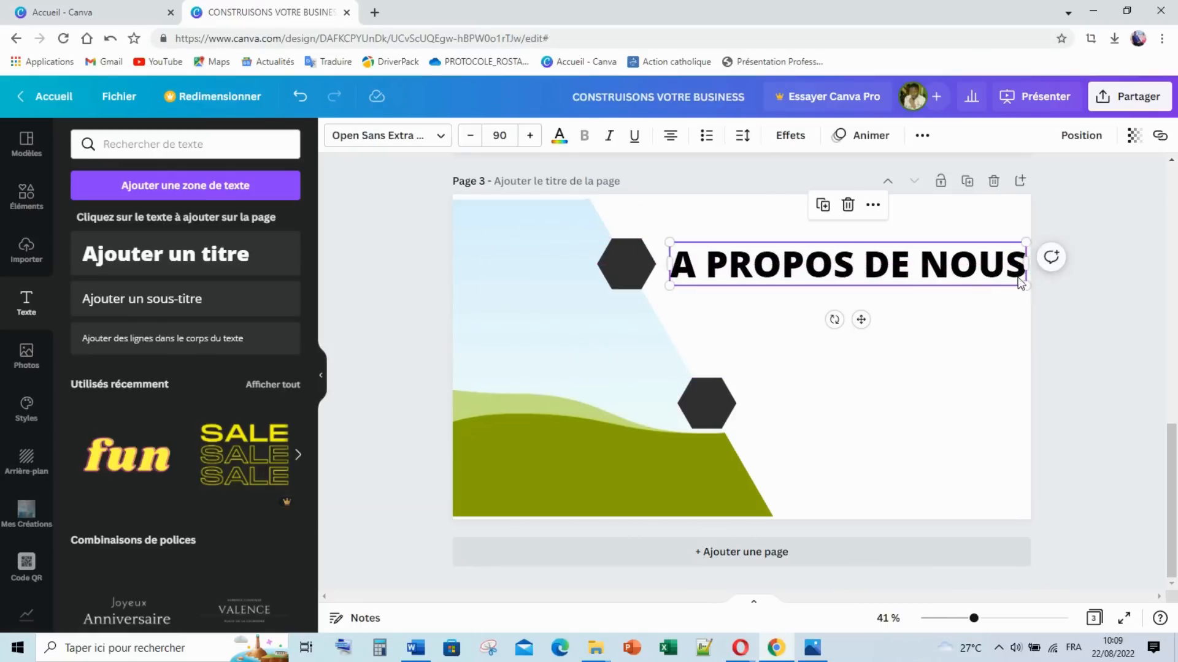
pyautogui.moveTo(1025, 283); pyautogui.dragTo(950, 297)
pyautogui.moveTo(859, 265); pyautogui.dragTo(897, 266)
pyautogui.scroll(5, 875, 271)
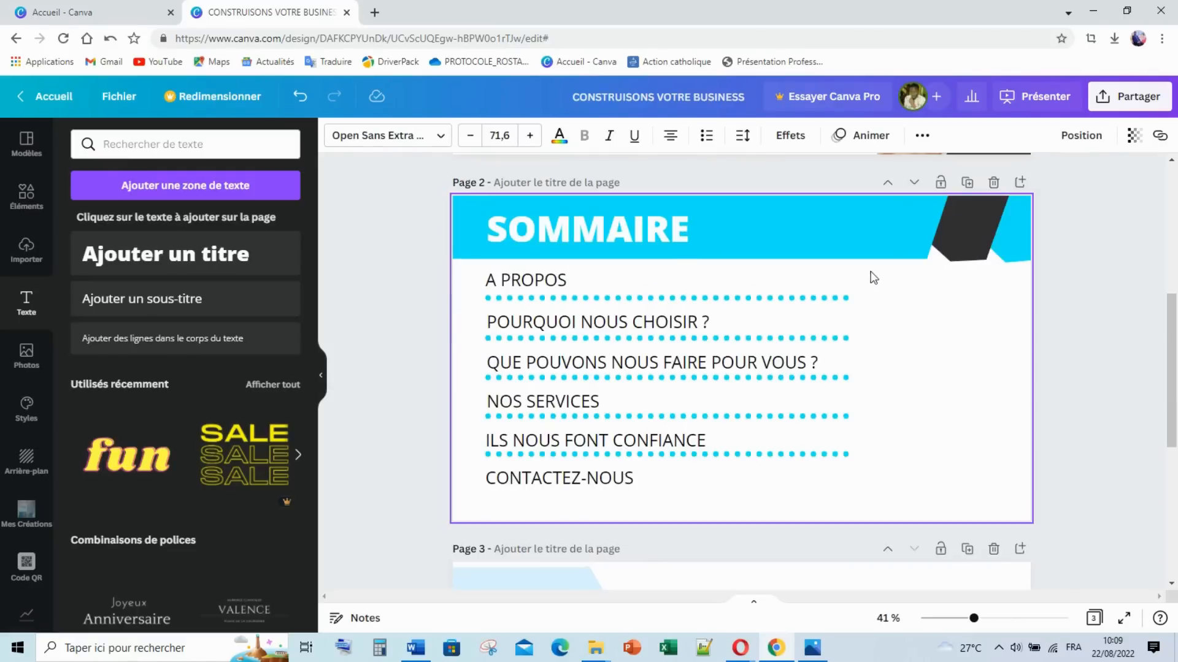
pyautogui.click(664, 245)
pyautogui.scroll(-5, 825, 344)
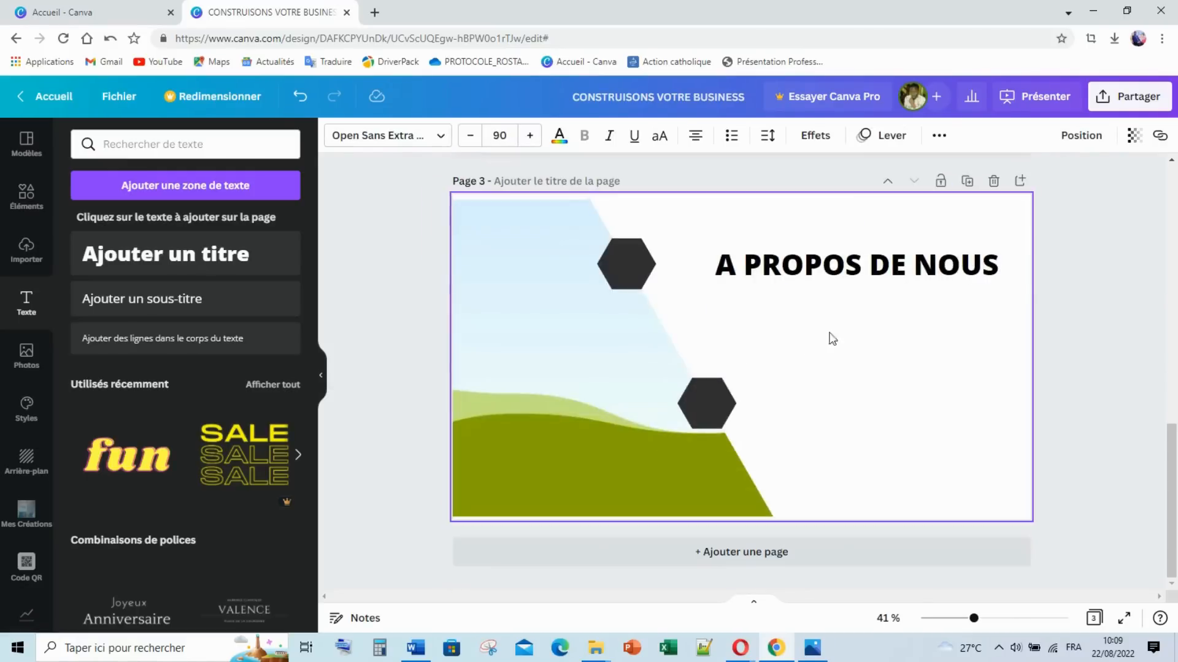
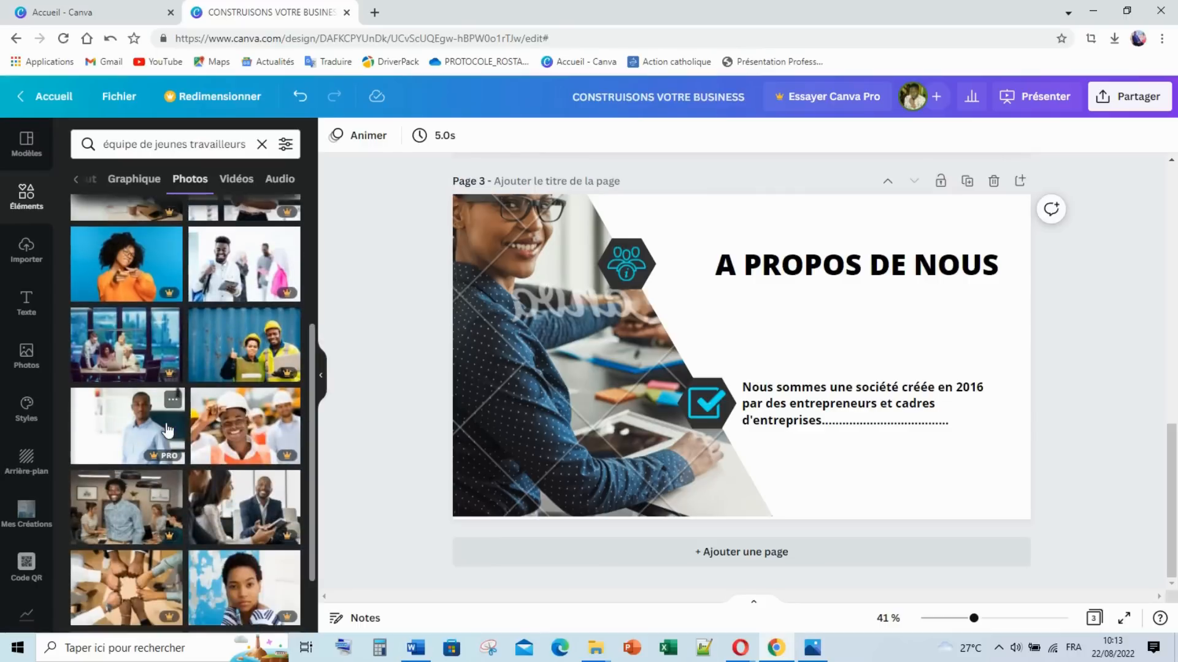
pyautogui.scroll(-5, 169, 431)
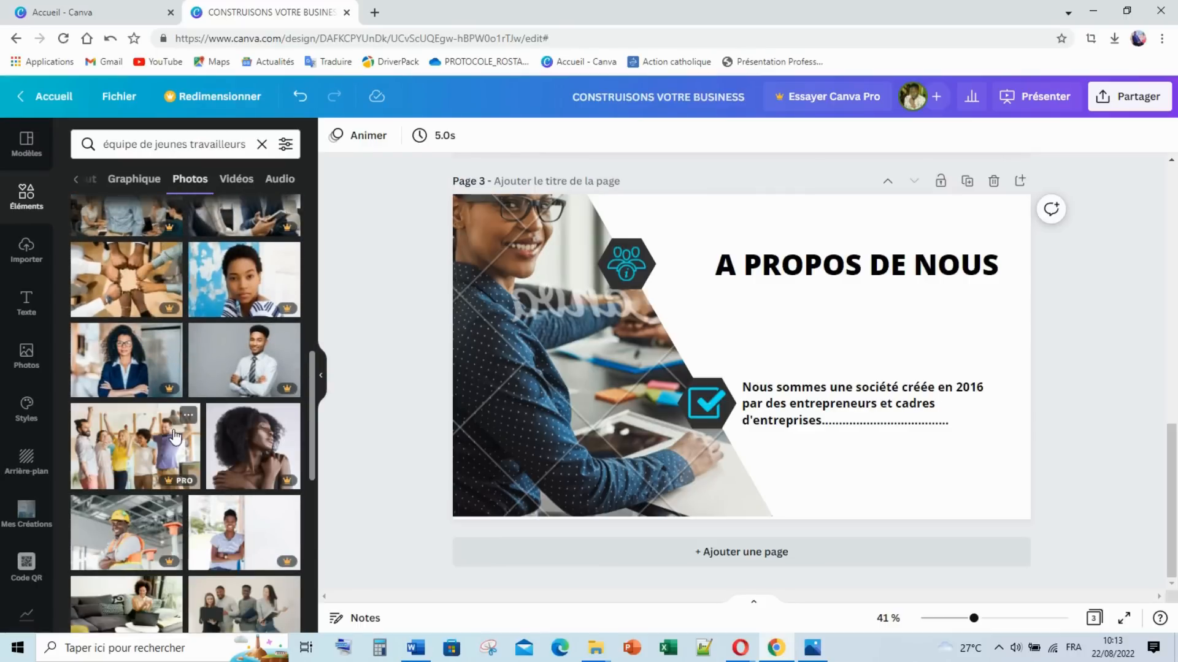
# Step: Marquee-select page 3's heading, two hexagon icons and 2016 founding text
pyautogui.scroll(-5, 175, 437)
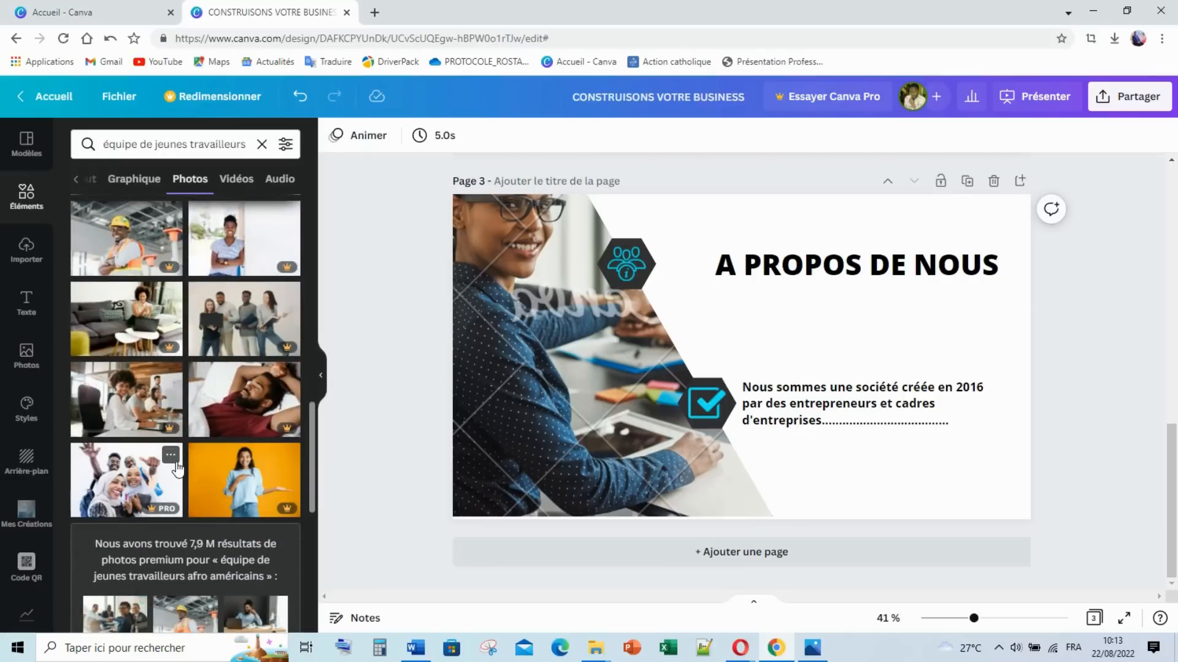
pyautogui.scroll(-3, 177, 467)
pyautogui.scroll(3, 177, 467)
pyautogui.scroll(-3, 216, 436)
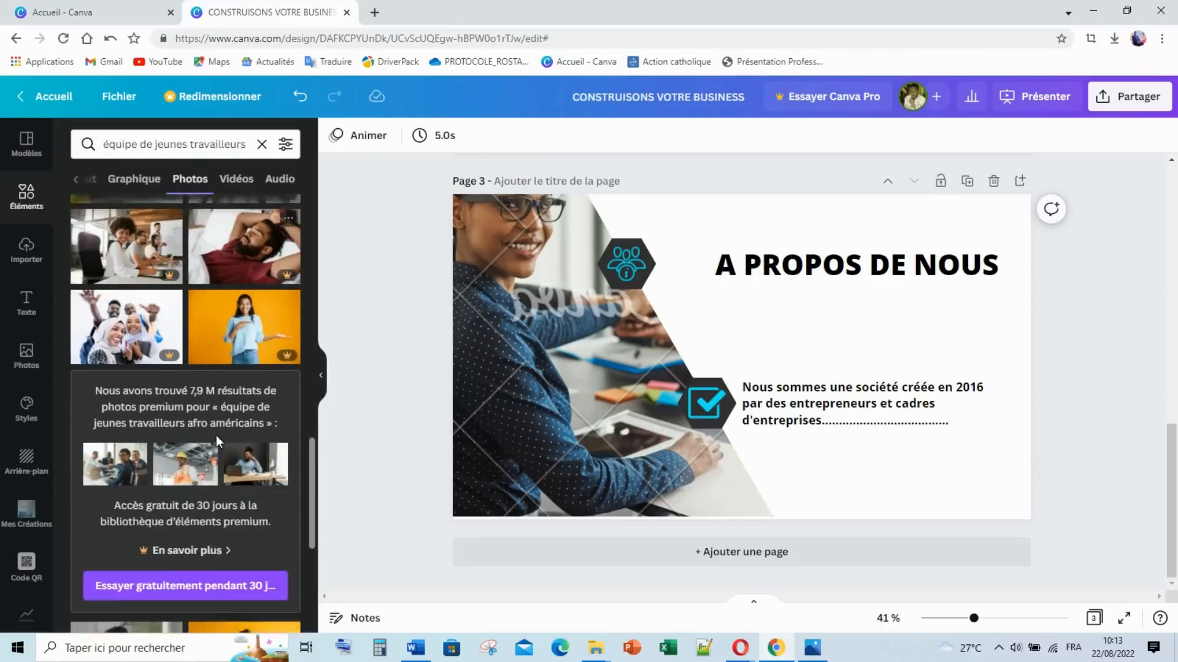
pyautogui.scroll(-3, 266, 460)
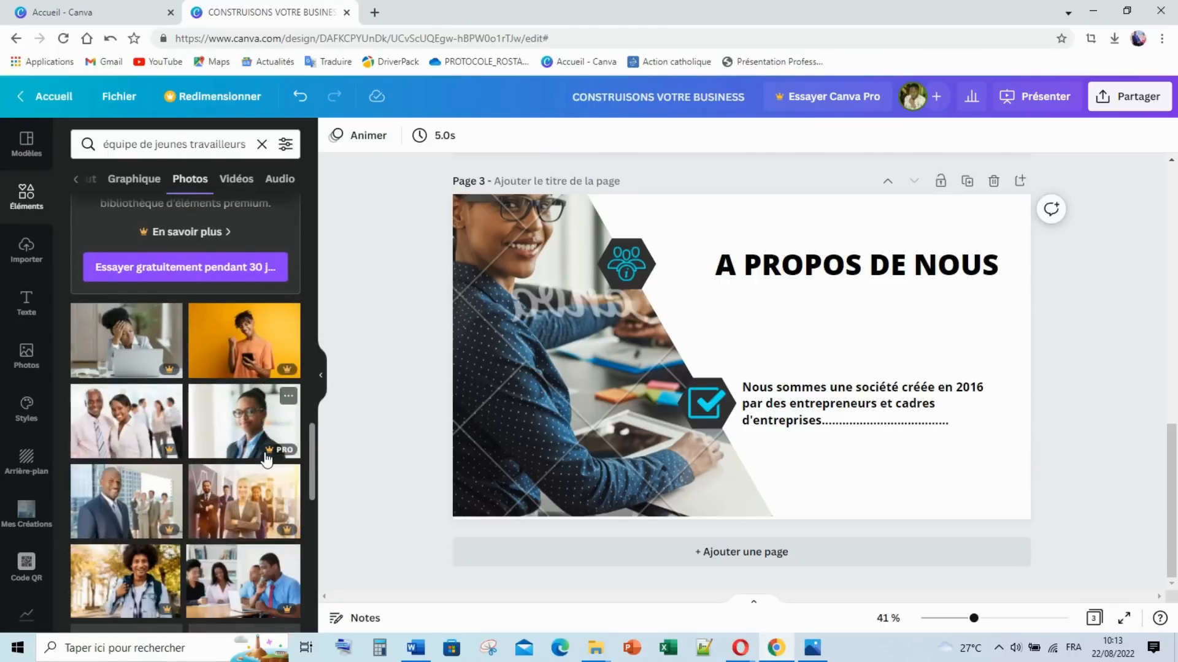
pyautogui.scroll(-5, 266, 459)
pyautogui.scroll(-8, 266, 457)
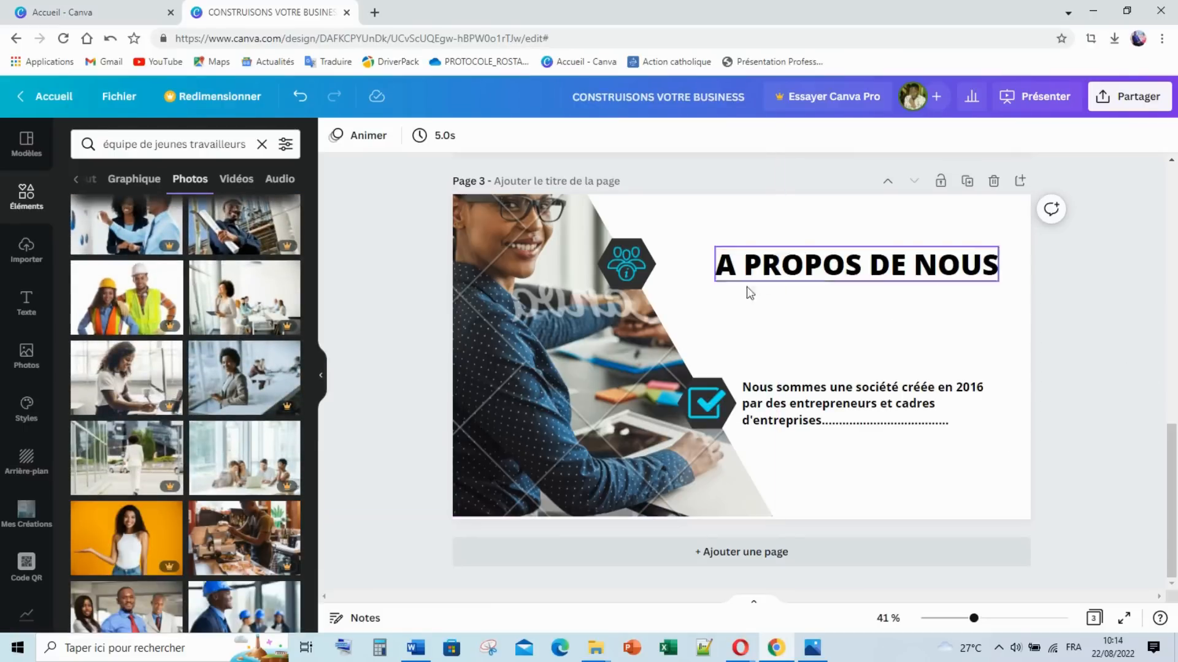
pyautogui.scroll(4, 680, 269)
pyautogui.scroll(-3, 669, 285)
pyautogui.moveTo(410, 278); pyautogui.dragTo(1029, 606)
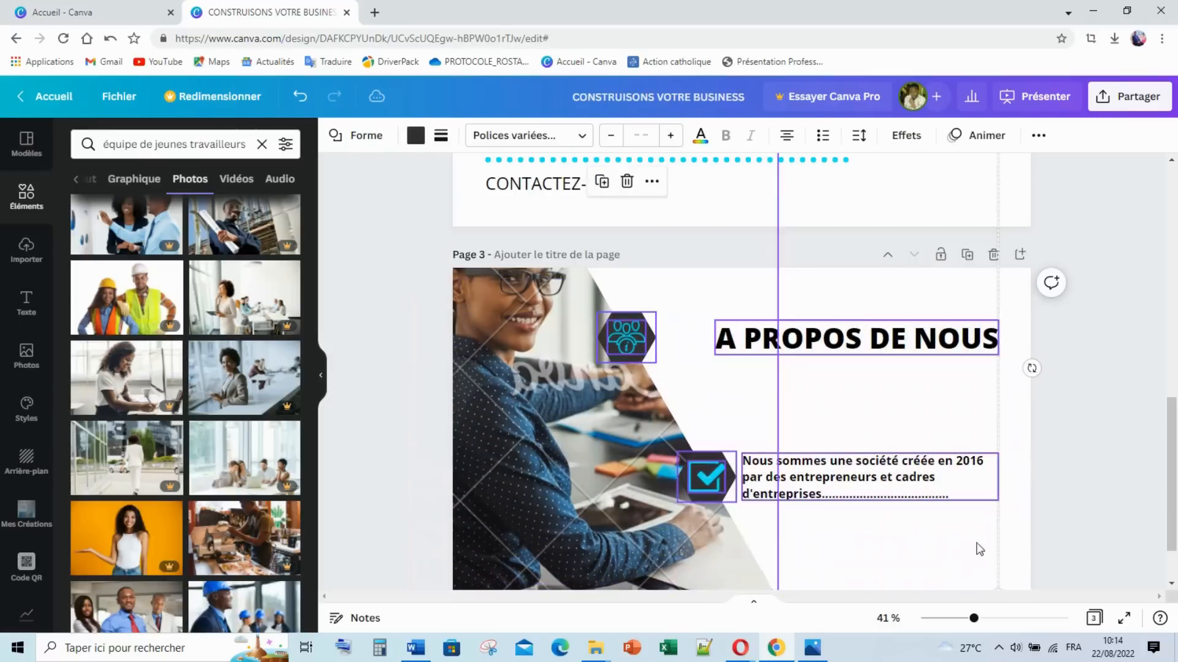
# Step: Apply the Balayage animation preset to the selected page 3 elements, then deselect
pyautogui.click(958, 136)
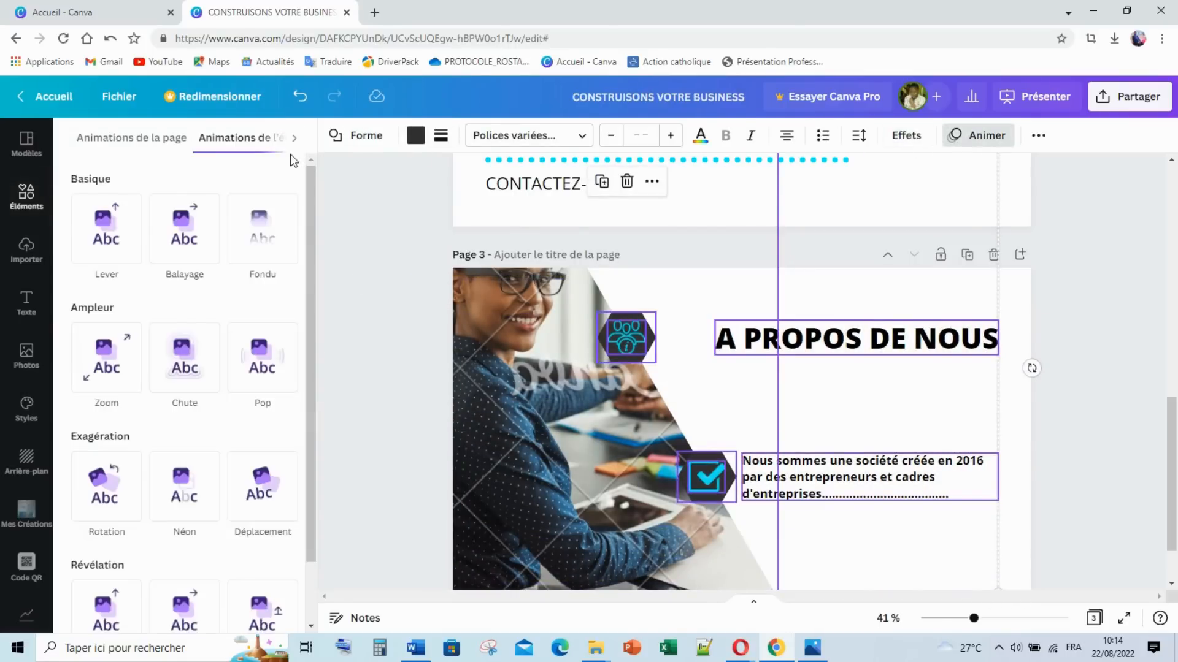
pyautogui.click(186, 238)
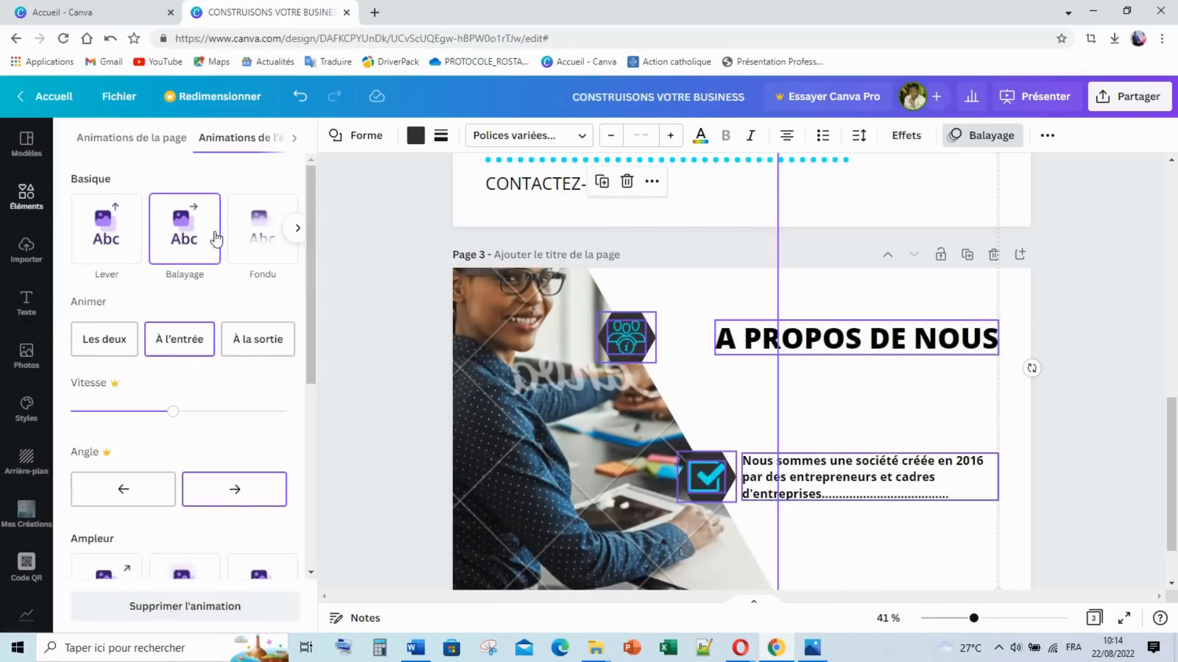
pyautogui.click(1088, 344)
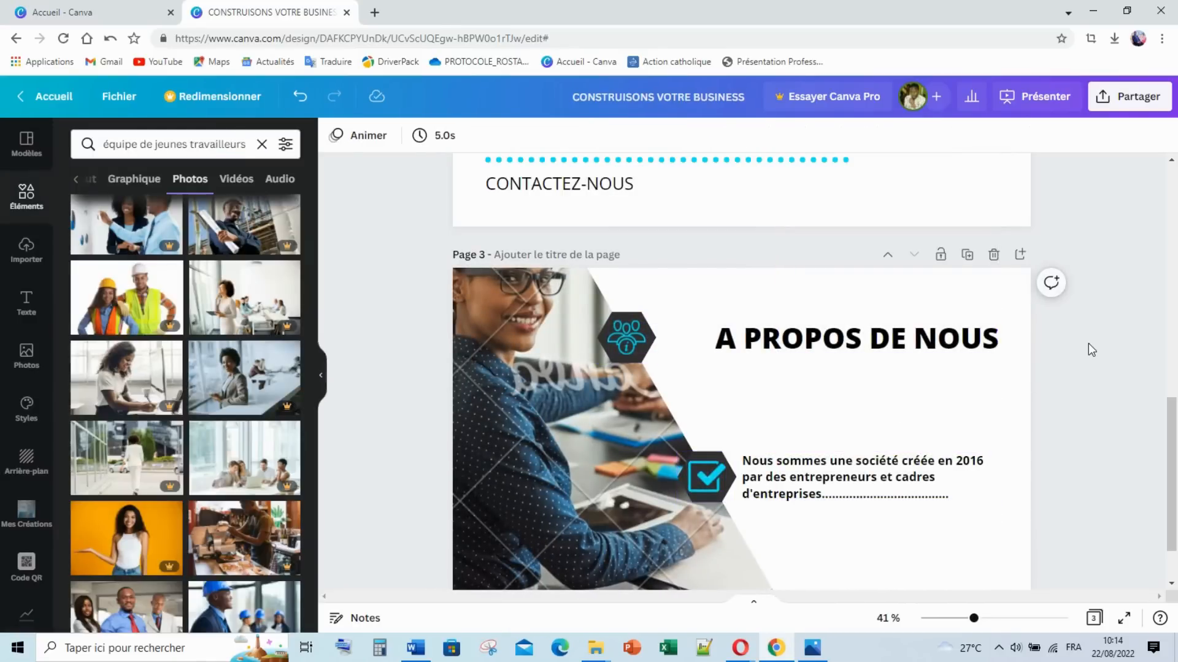
pyautogui.scroll(-2, 1043, 350)
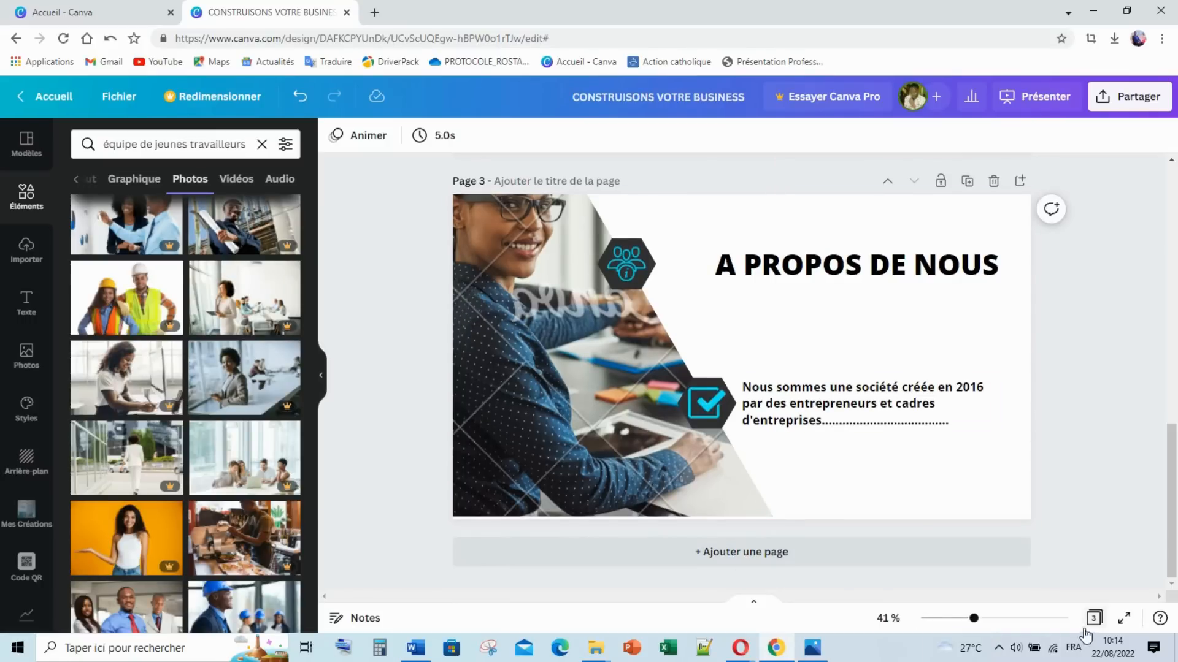
# Step: Check the 4.png reference slide, then hide the photo search panel
pyautogui.click(820, 649)
pyautogui.press('Right')
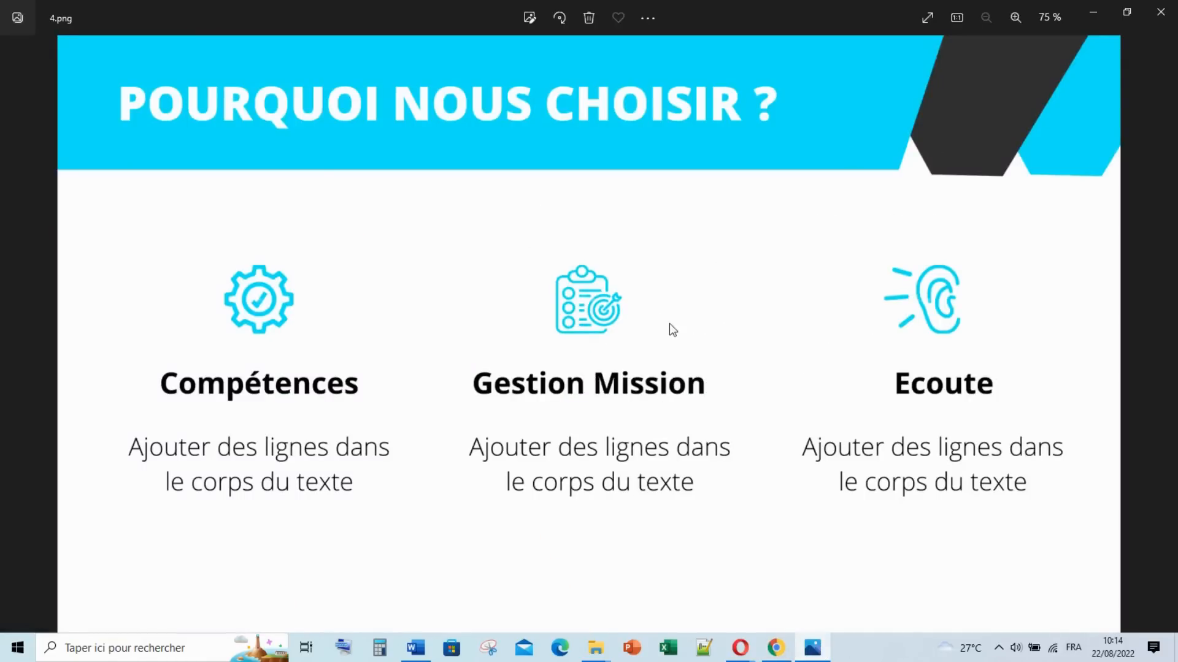
pyautogui.click(776, 648)
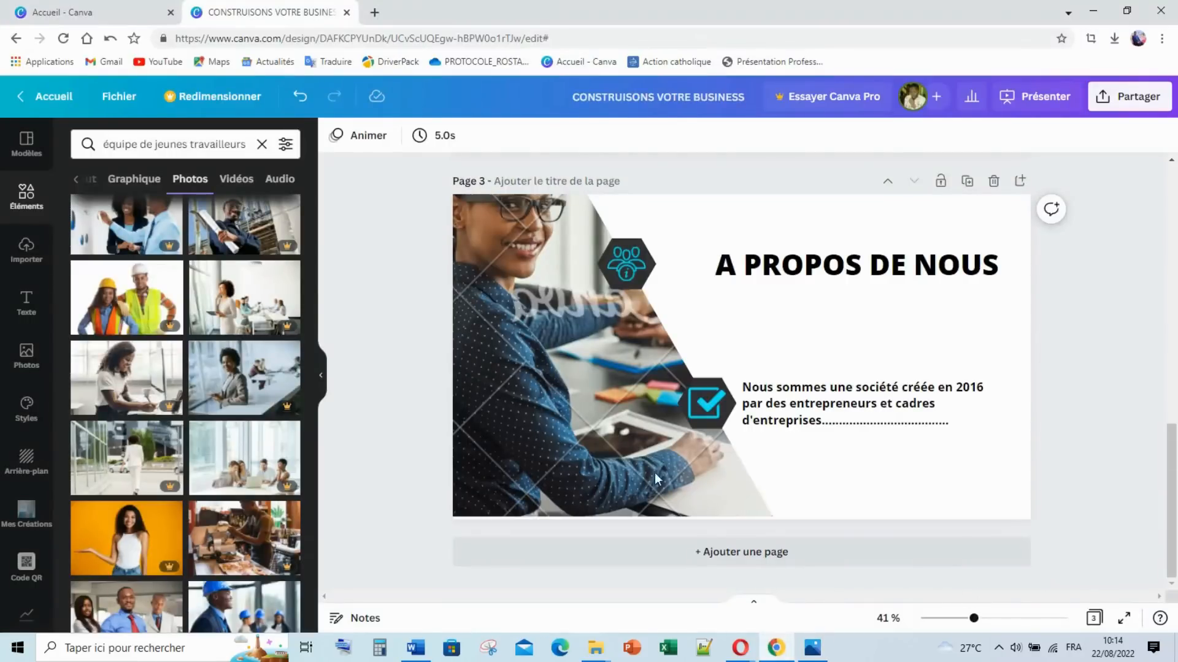
pyautogui.scroll(5, 314, 374)
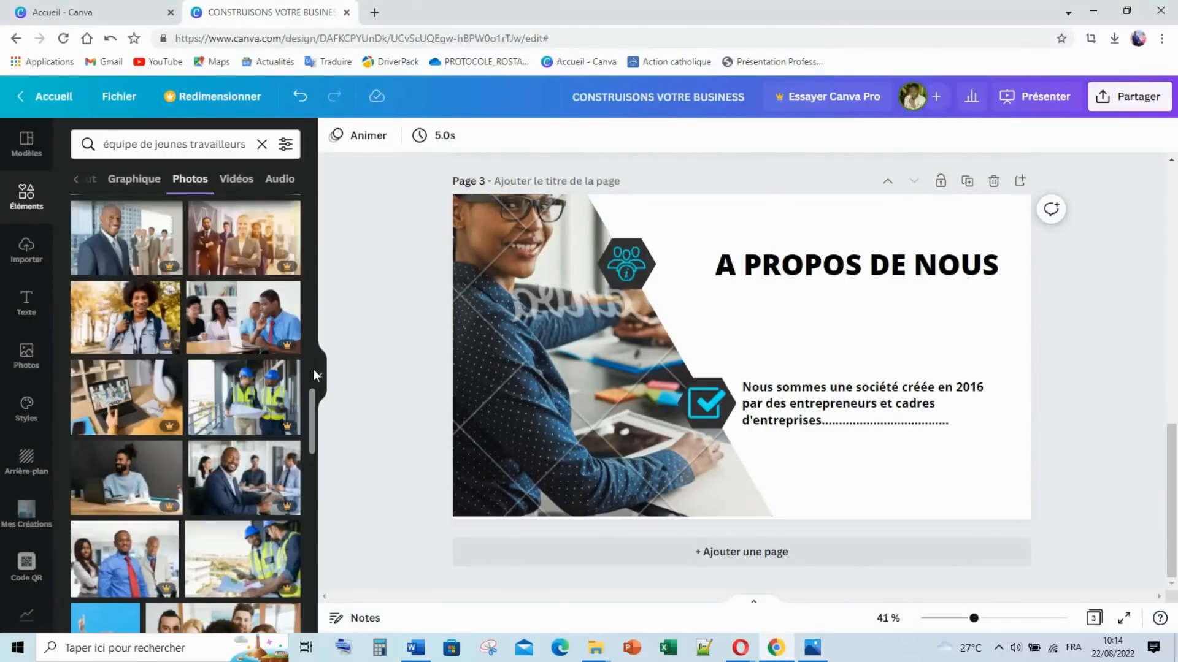
pyautogui.scroll(3, 312, 371)
pyautogui.click(324, 385)
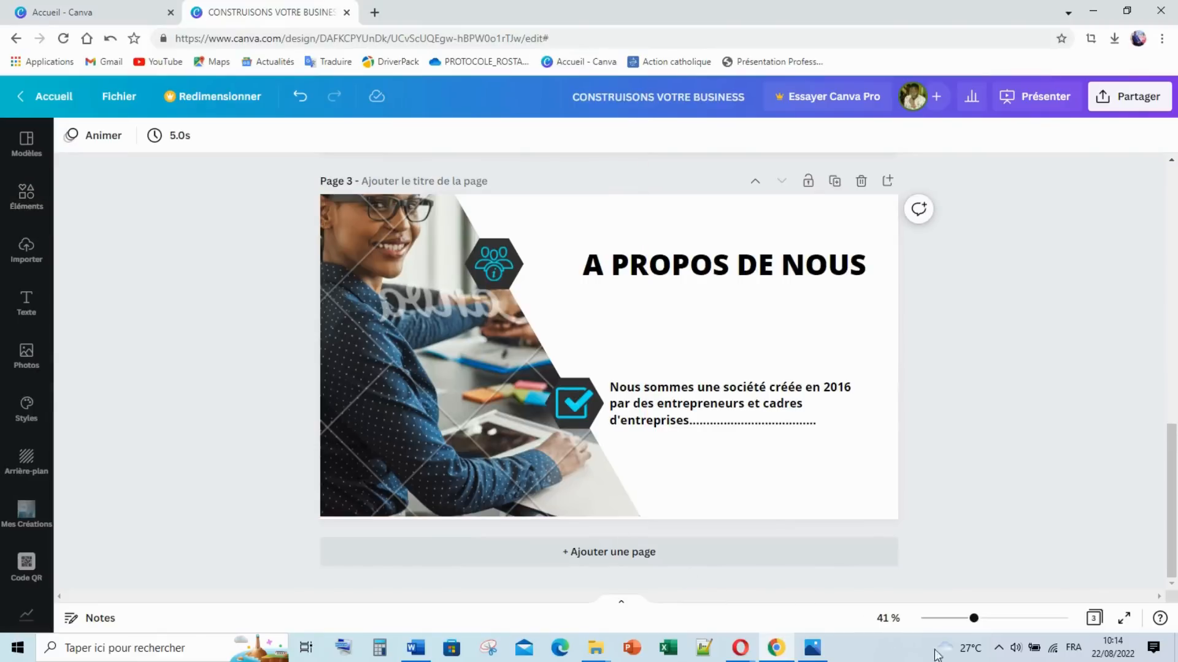
# Step: Duplicate the SOMMAIRE page in the grid view and move the copy to the end
pyautogui.click(1096, 618)
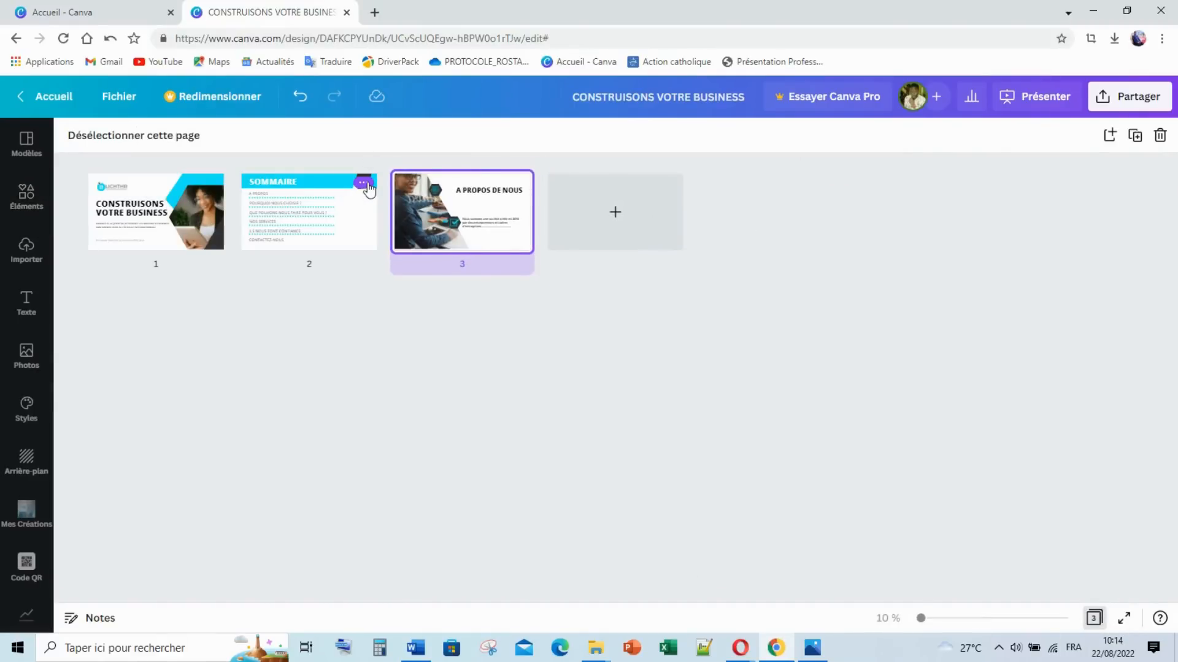
pyautogui.click(364, 182)
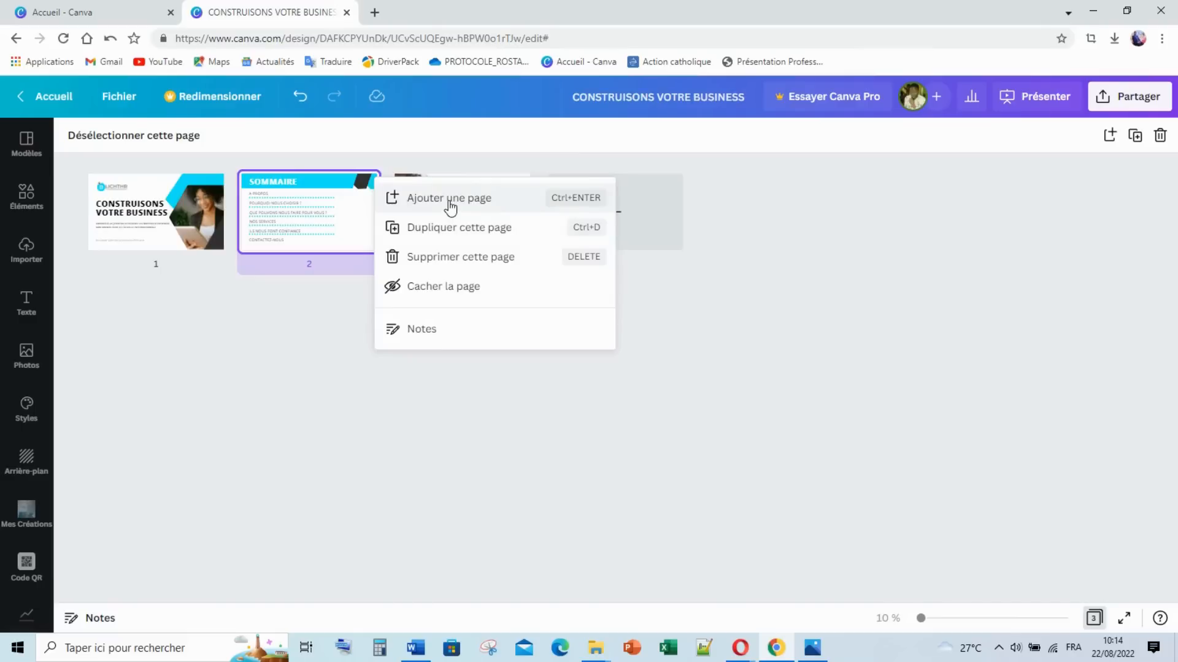
pyautogui.click(398, 234)
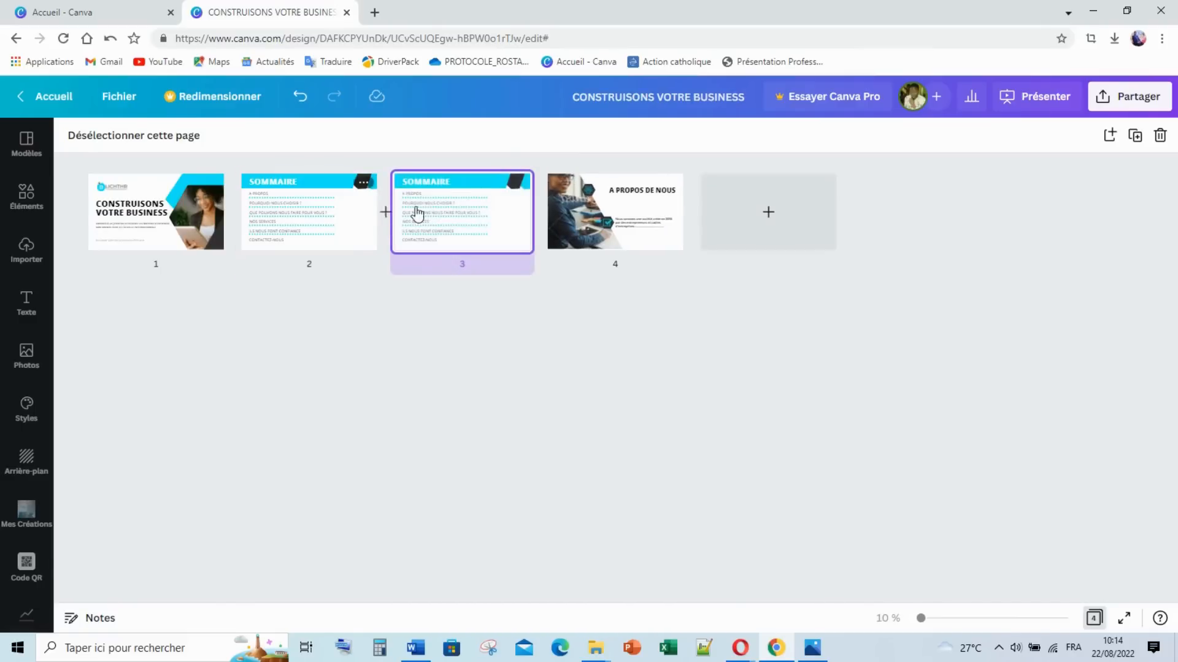
pyautogui.moveTo(428, 219); pyautogui.dragTo(682, 316)
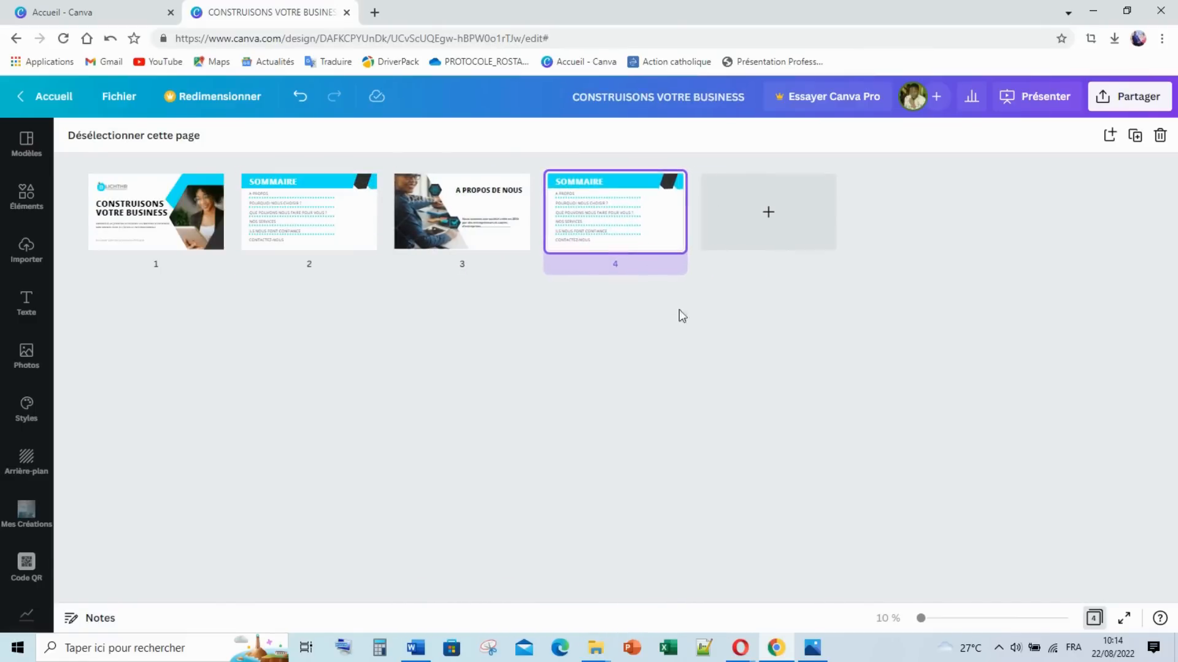
pyautogui.click(1094, 618)
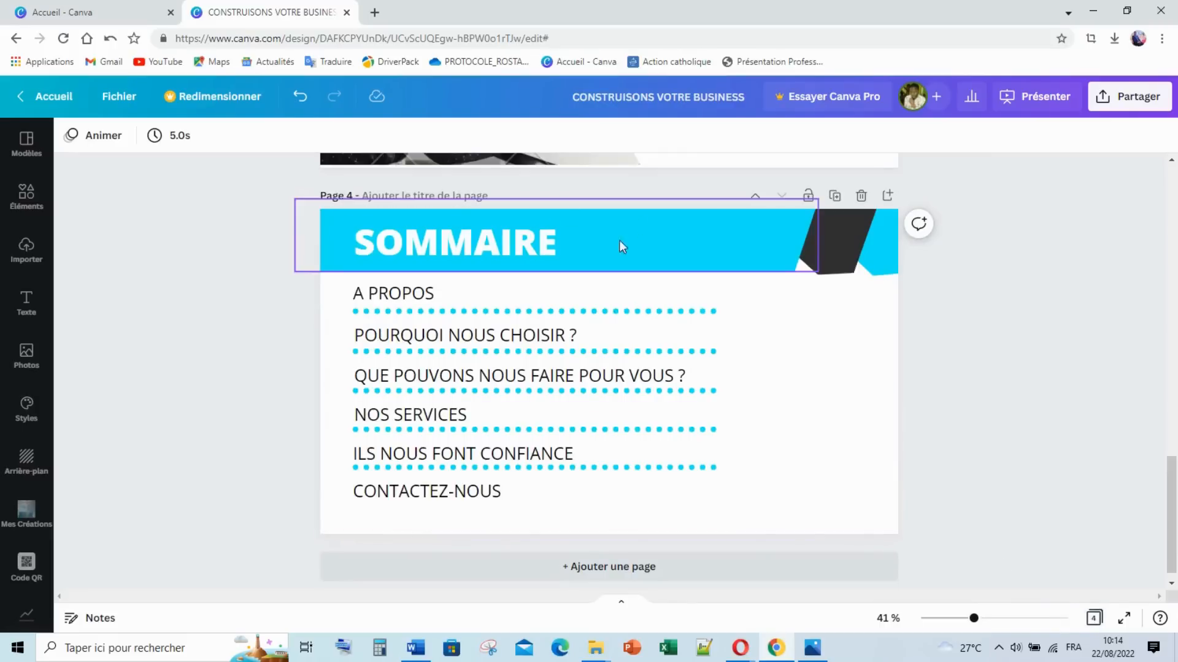
# Step: Widen the copied title box and retype SOMMAIRE as 'POURQUOI NOUS CHOISIR ?'
pyautogui.click(484, 241)
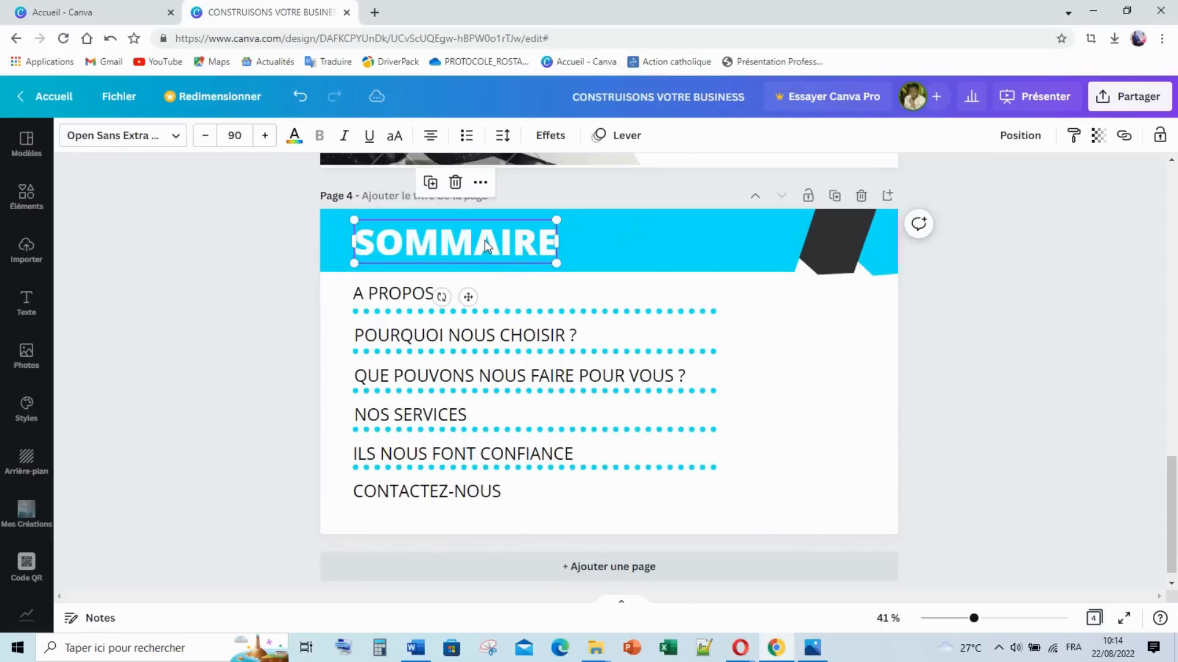
pyautogui.moveTo(557, 241); pyautogui.dragTo(790, 245)
pyautogui.click(815, 650)
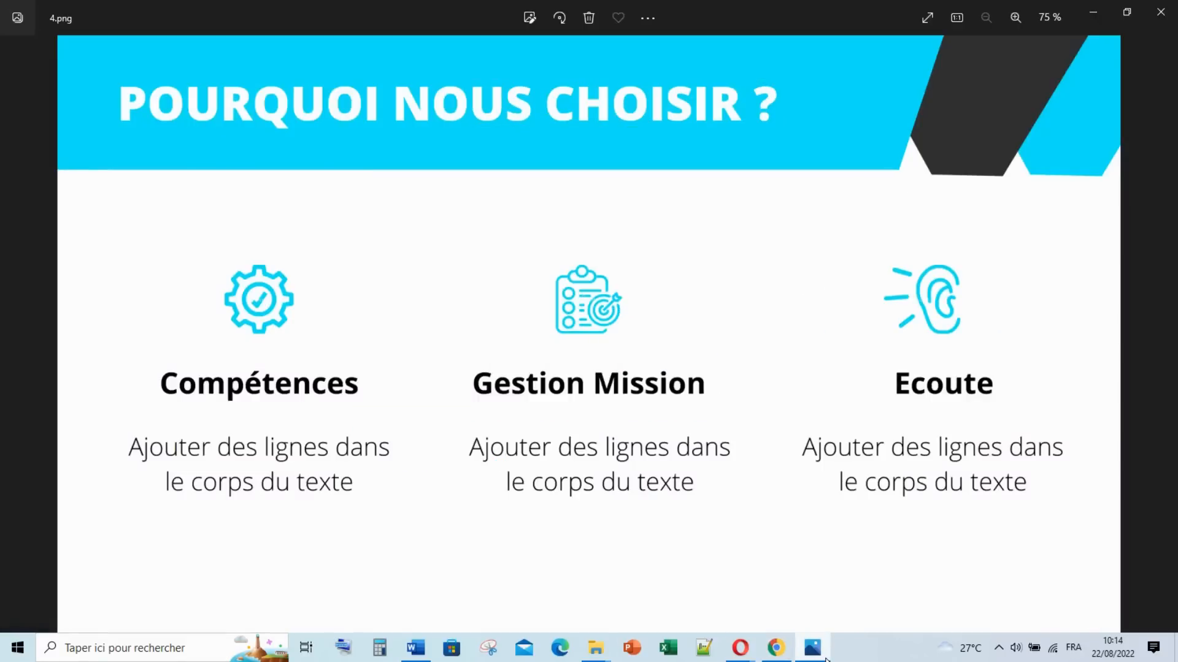
pyautogui.click(826, 659)
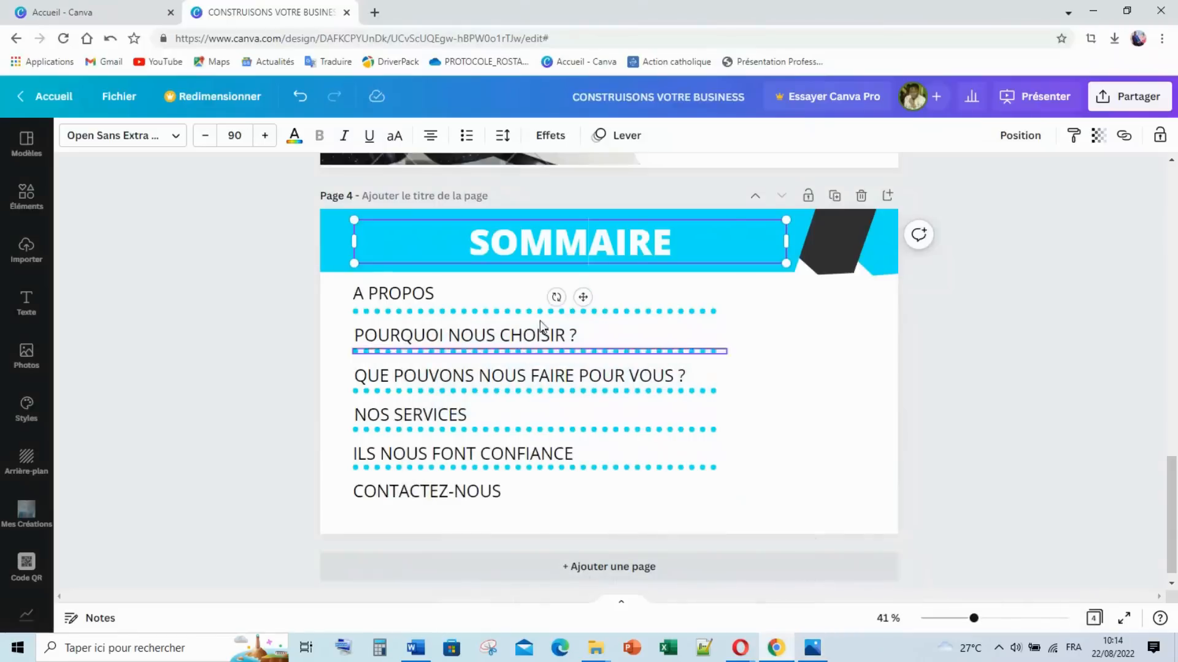
pyautogui.doubleClick(515, 248)
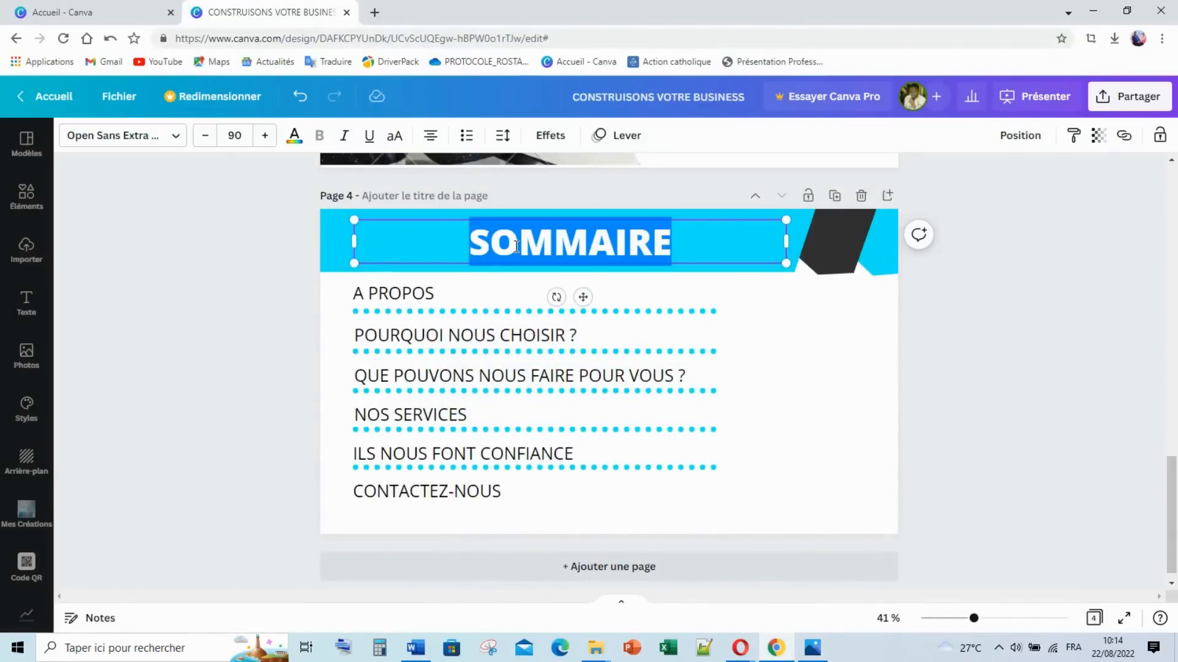
pyautogui.write('ppours')
pyautogui.press('BackSpace')
pyautogui.write('quoi nous choi')
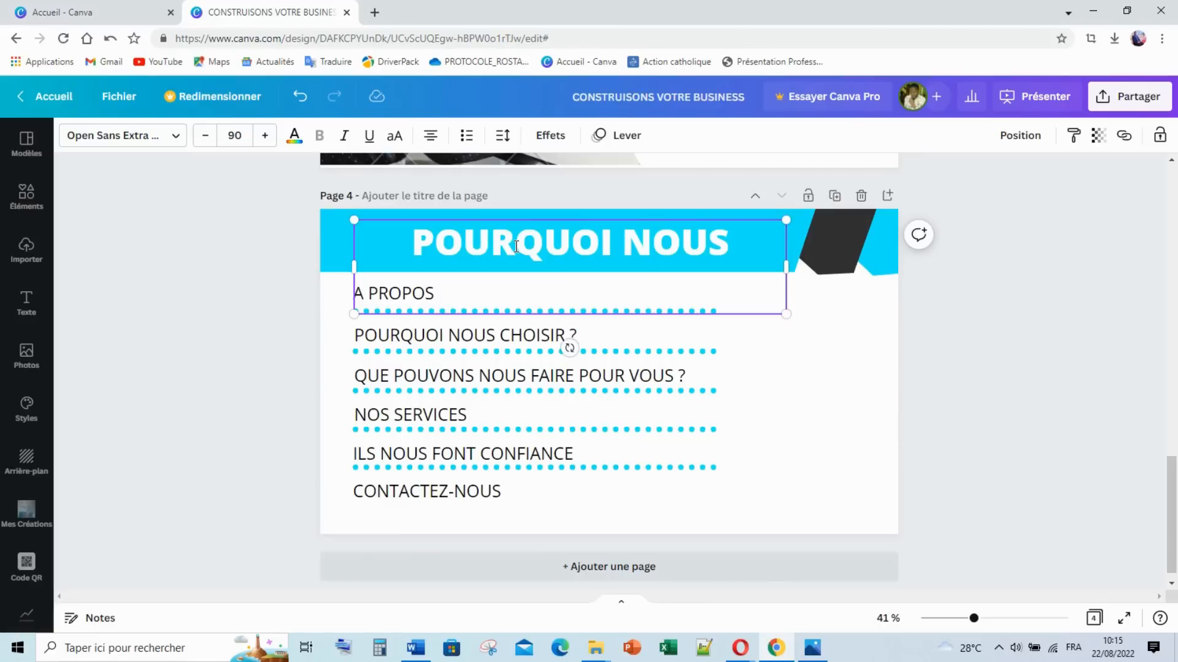
# Step: Set the title font size to 48 and step it larger
pyautogui.click(141, 248)
pyautogui.click(443, 244)
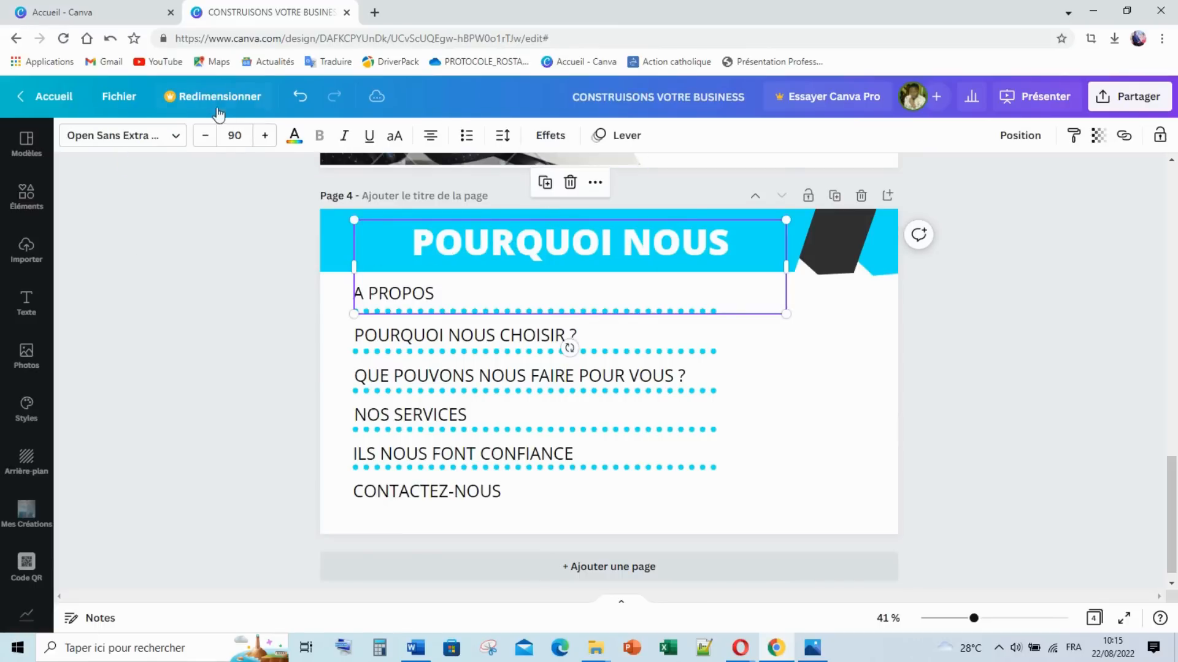
pyautogui.click(235, 135)
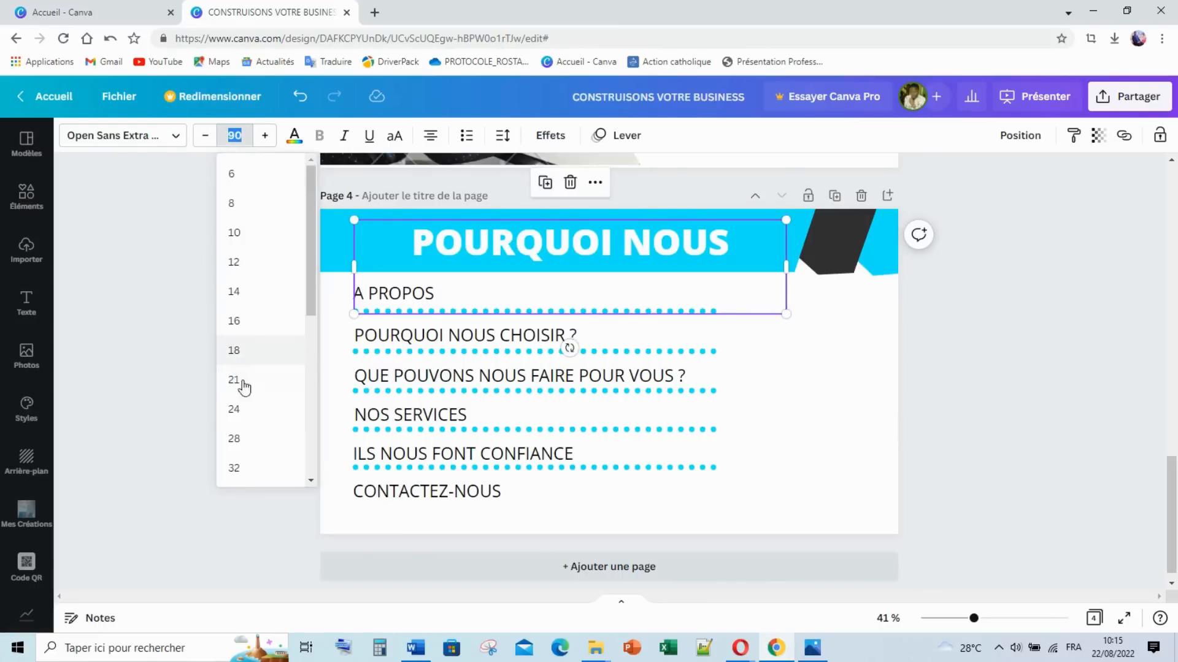
pyautogui.scroll(-1, 249, 423)
pyautogui.scroll(-3, 250, 417)
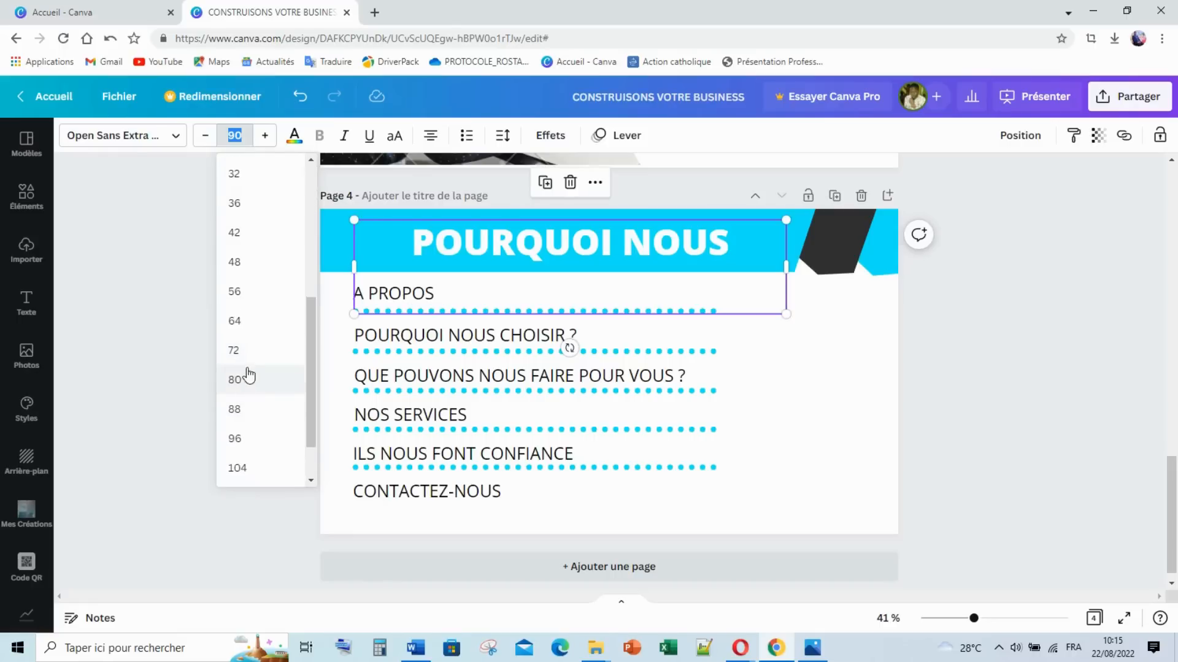
pyautogui.click(242, 262)
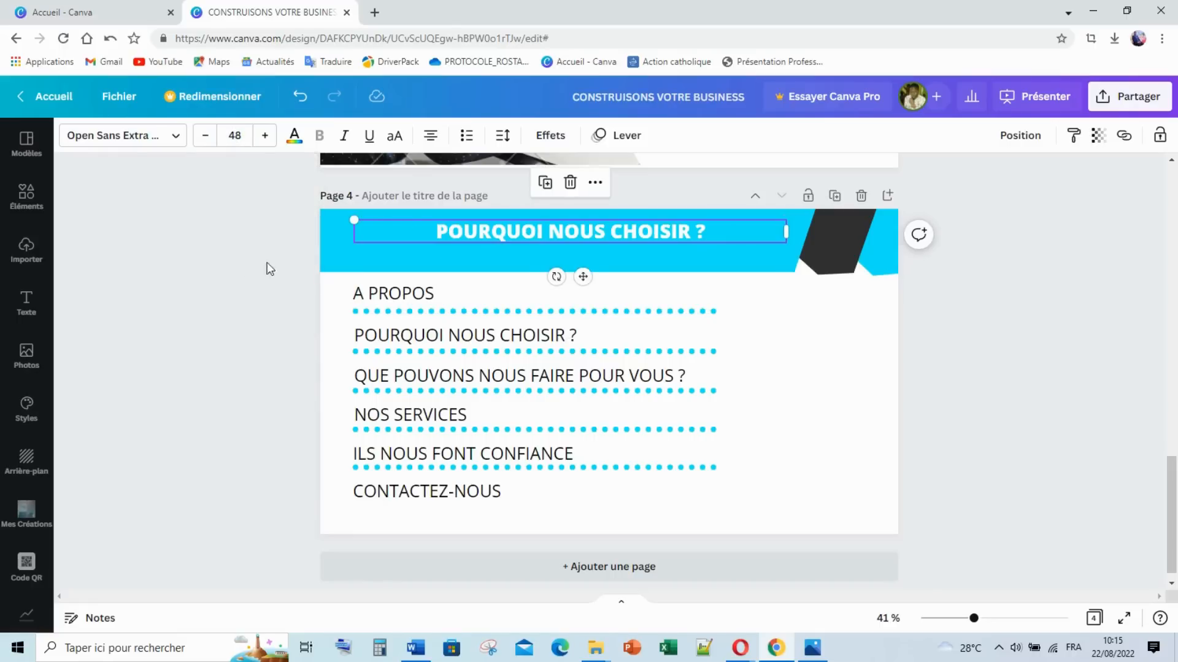
pyautogui.click(265, 136)
pyautogui.click(266, 135)
pyautogui.click(265, 135)
pyautogui.click(266, 135)
# Step: Left-align the title and bring its font size up to 70
pyautogui.click(430, 136)
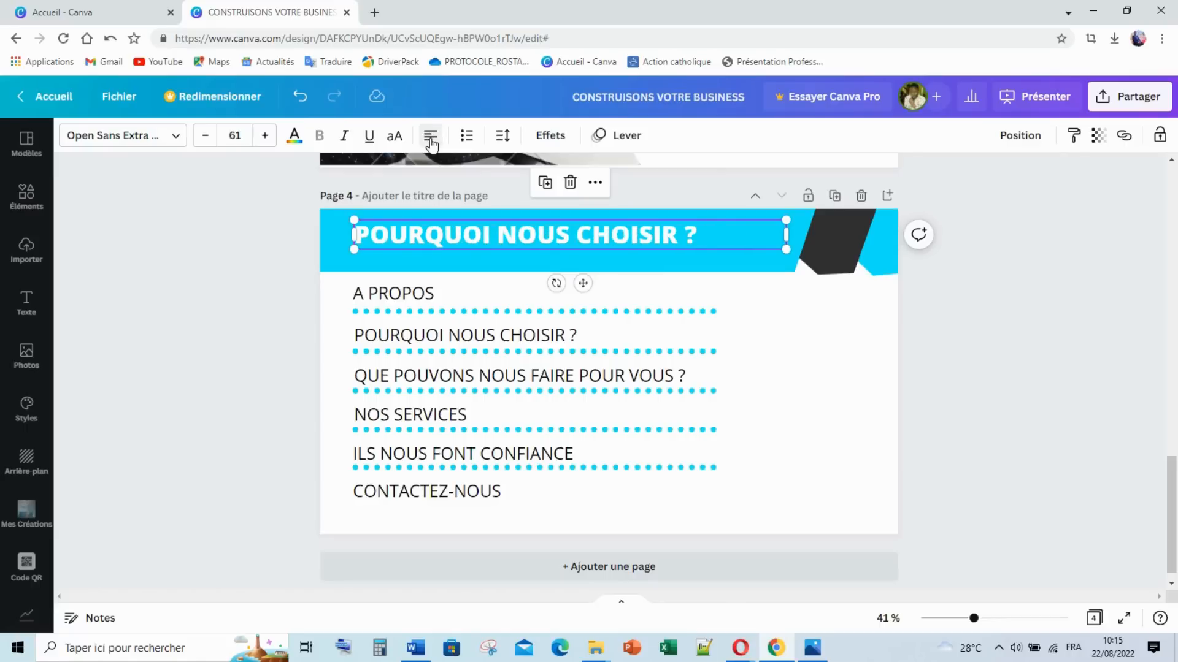
pyautogui.click(264, 135)
pyautogui.click(265, 135)
pyautogui.click(264, 135)
pyautogui.click(264, 135)
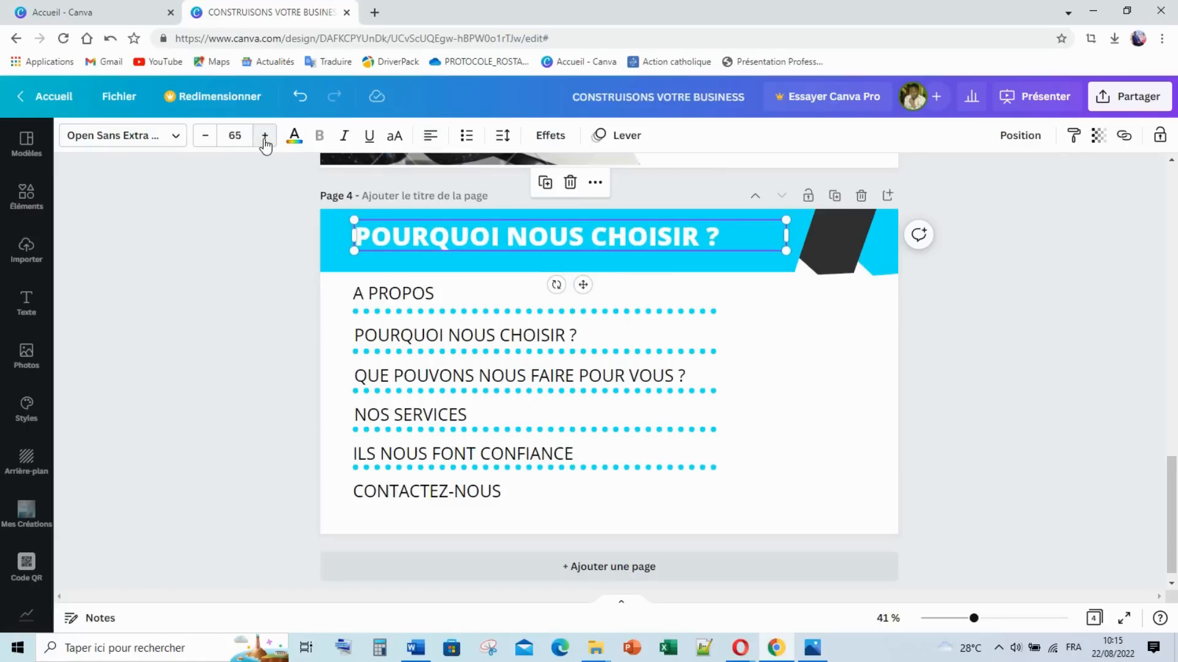
pyautogui.click(265, 140)
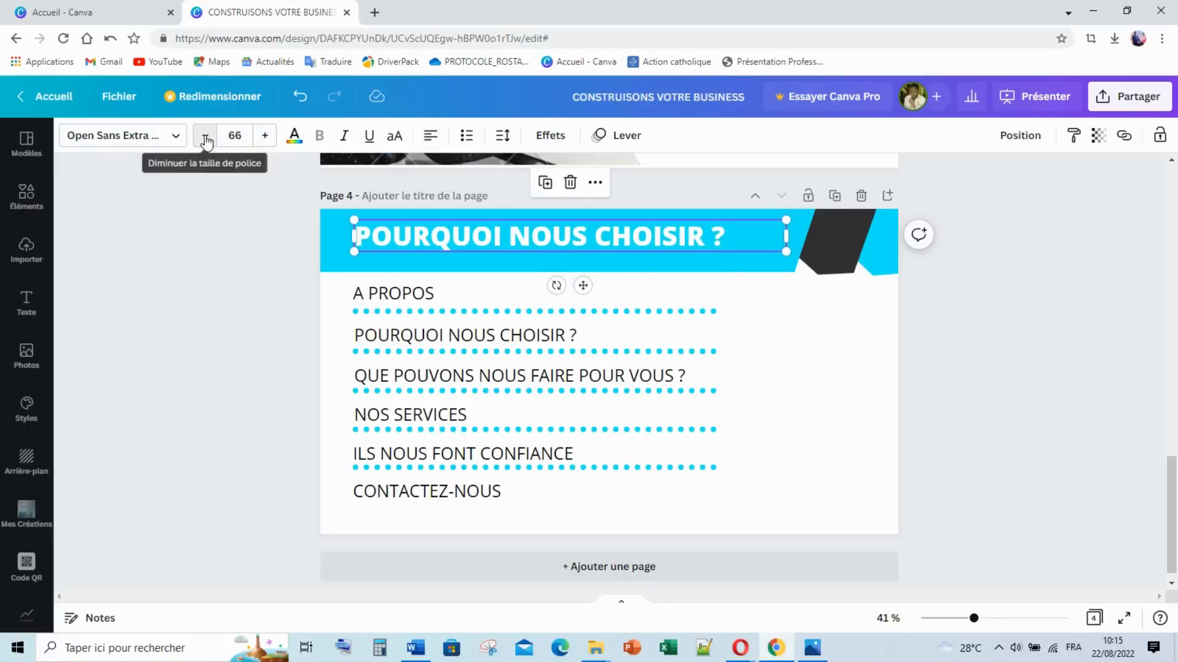
pyautogui.click(205, 138)
pyautogui.click(262, 138)
pyautogui.click(263, 139)
pyautogui.click(262, 138)
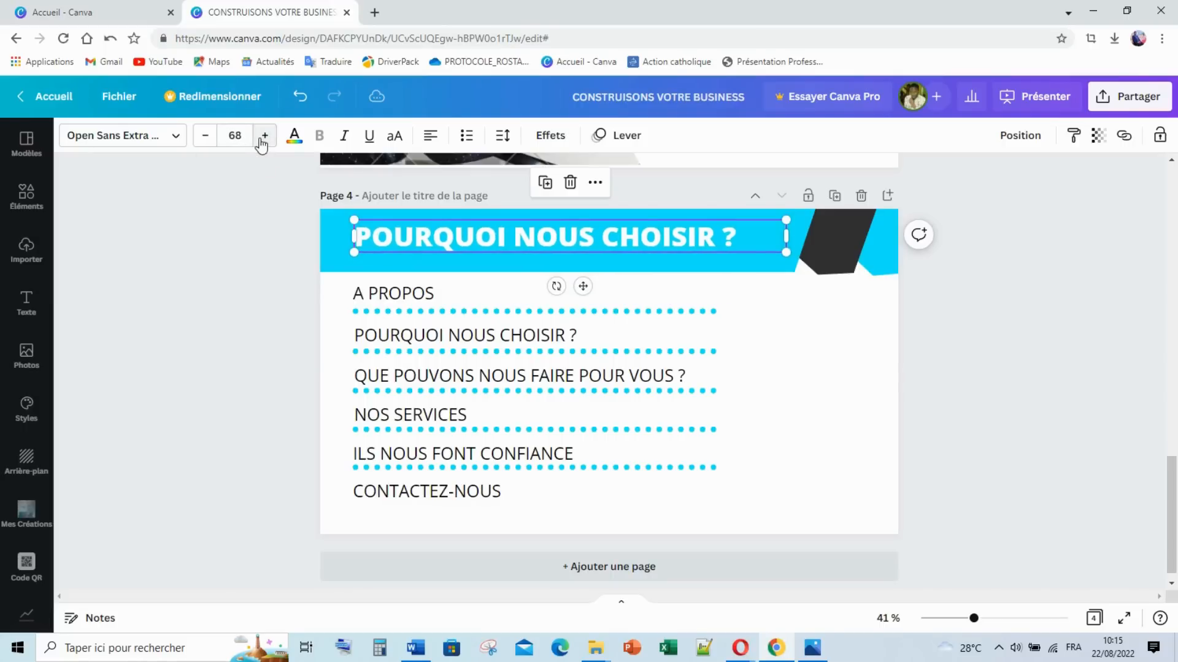
pyautogui.click(263, 136)
pyautogui.click(264, 136)
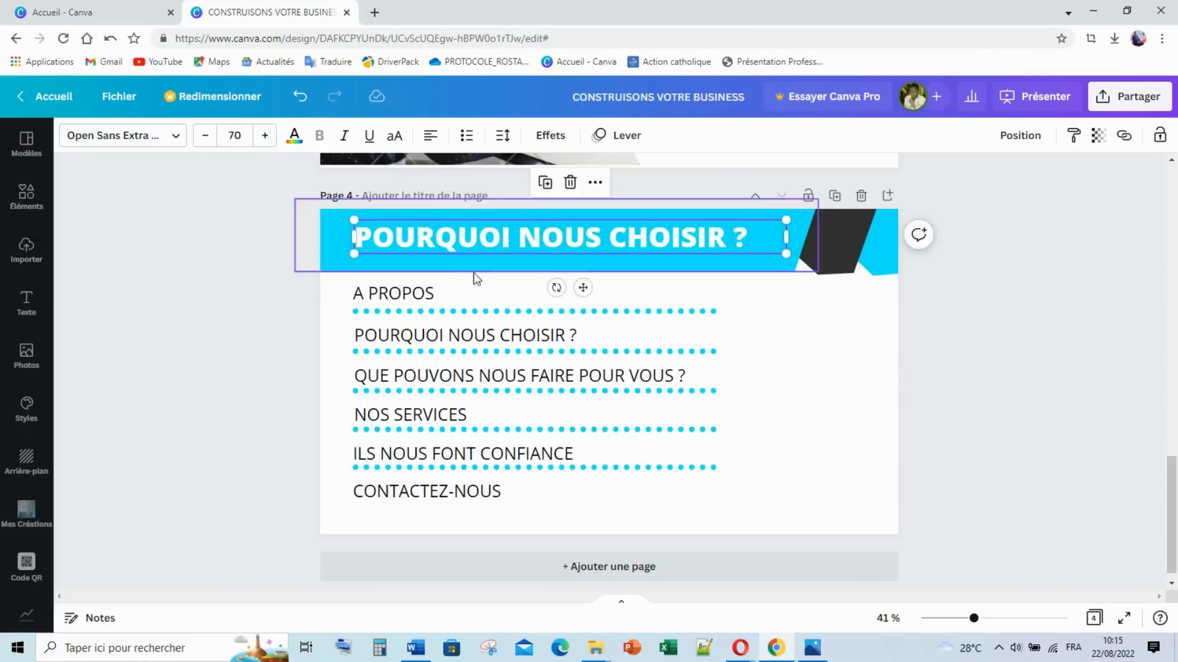
# Step: Reposition the title within the cyan banner and compare against the 4.png reference
pyautogui.click(926, 386)
pyautogui.click(752, 252)
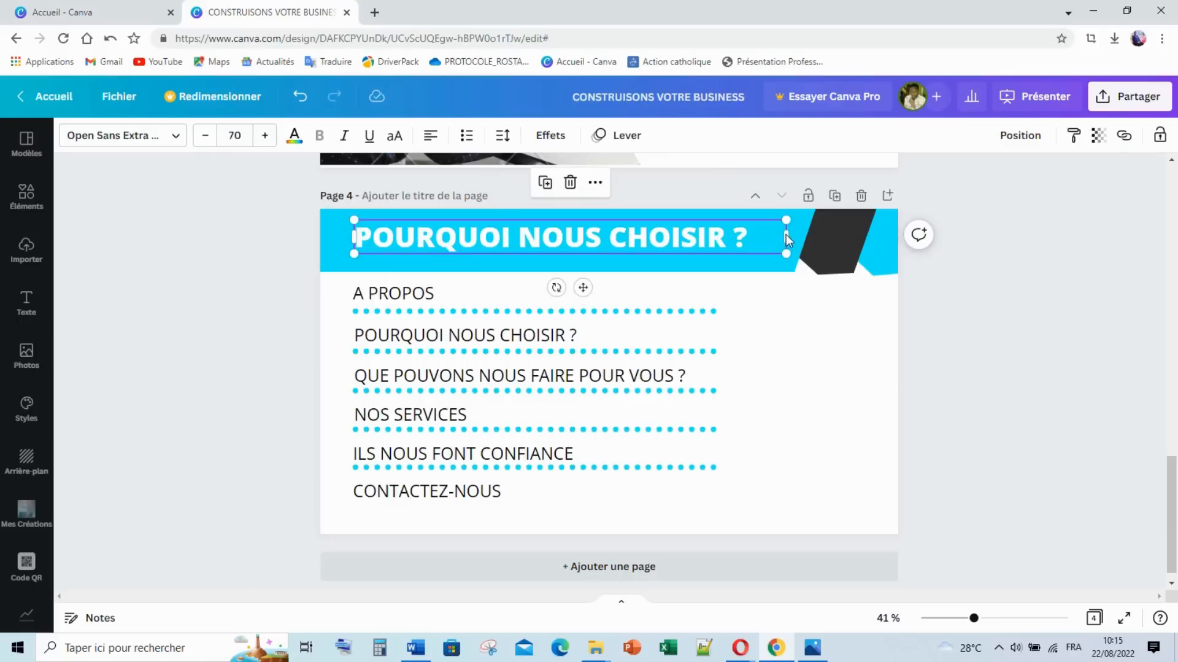
pyautogui.click(954, 305)
pyautogui.moveTo(507, 240); pyautogui.dragTo(499, 239)
pyautogui.click(345, 341)
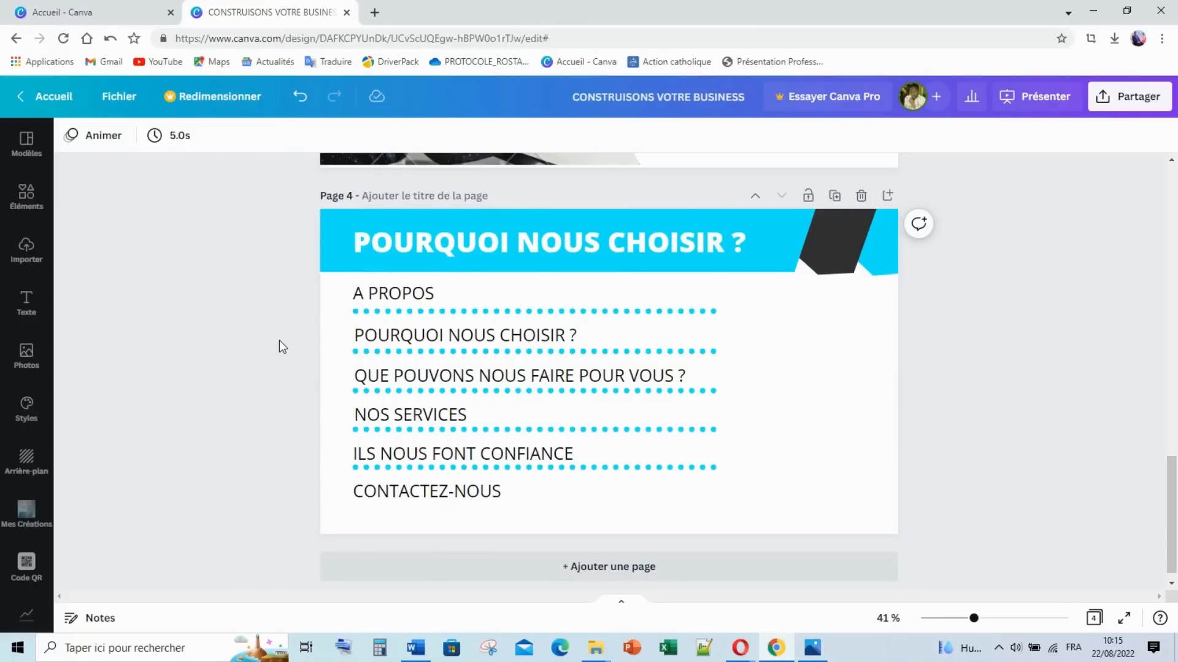
pyautogui.click(812, 650)
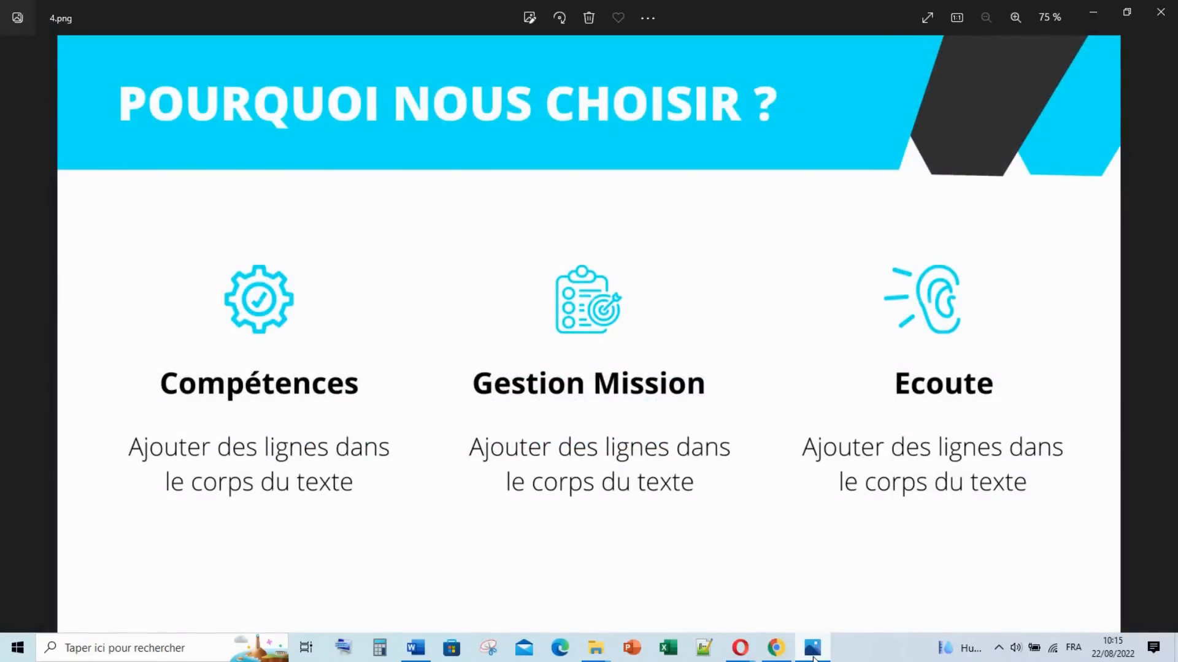
pyautogui.click(813, 653)
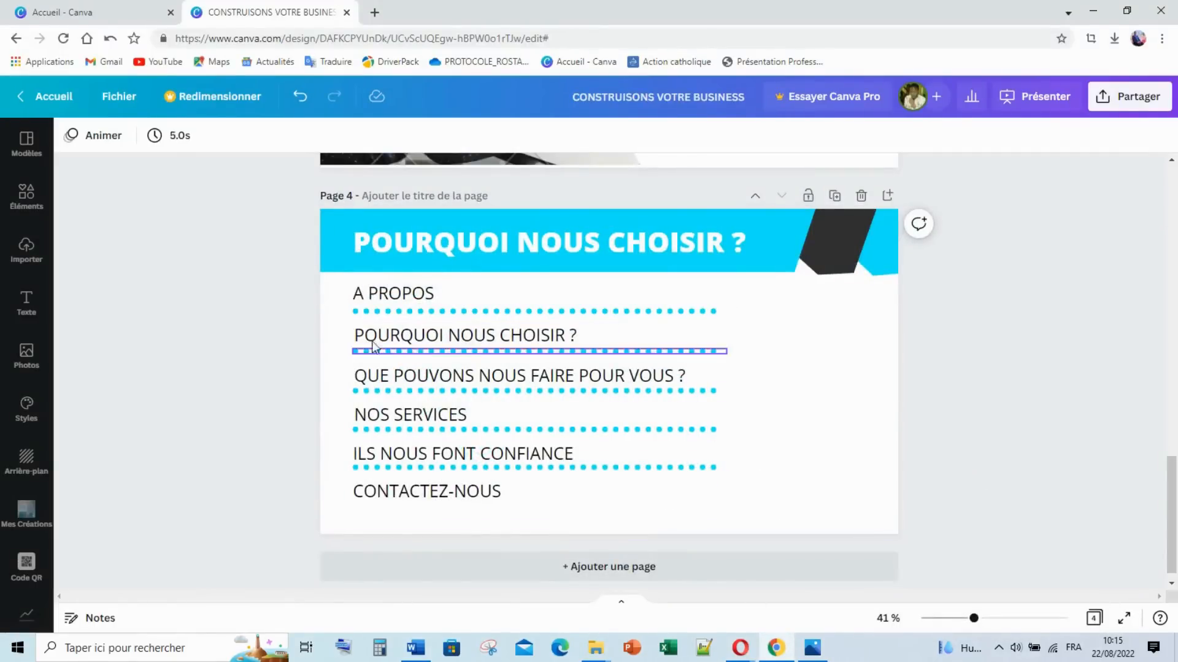
# Step: Delete the old menu rows and A PROPOS dotted line, then move A PROPOS lower
pyautogui.moveTo(298, 317); pyautogui.dragTo(466, 513)
pyautogui.press('Delete')
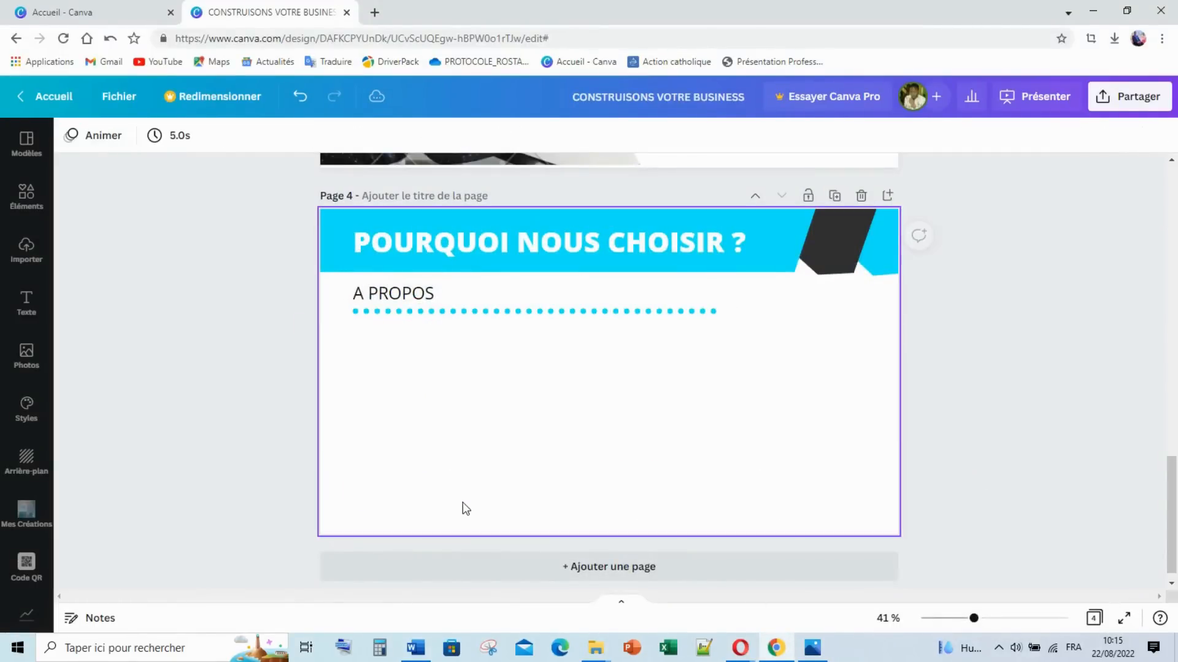
pyautogui.click(429, 314)
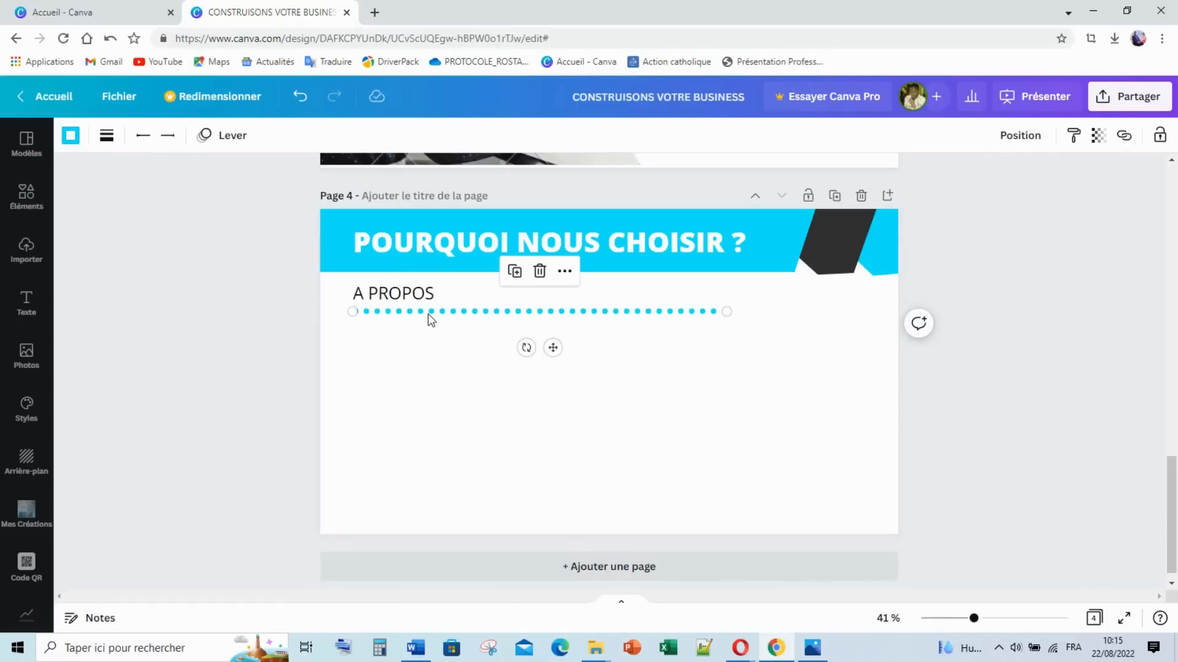
pyautogui.press('Delete')
pyautogui.moveTo(405, 294); pyautogui.dragTo(435, 459)
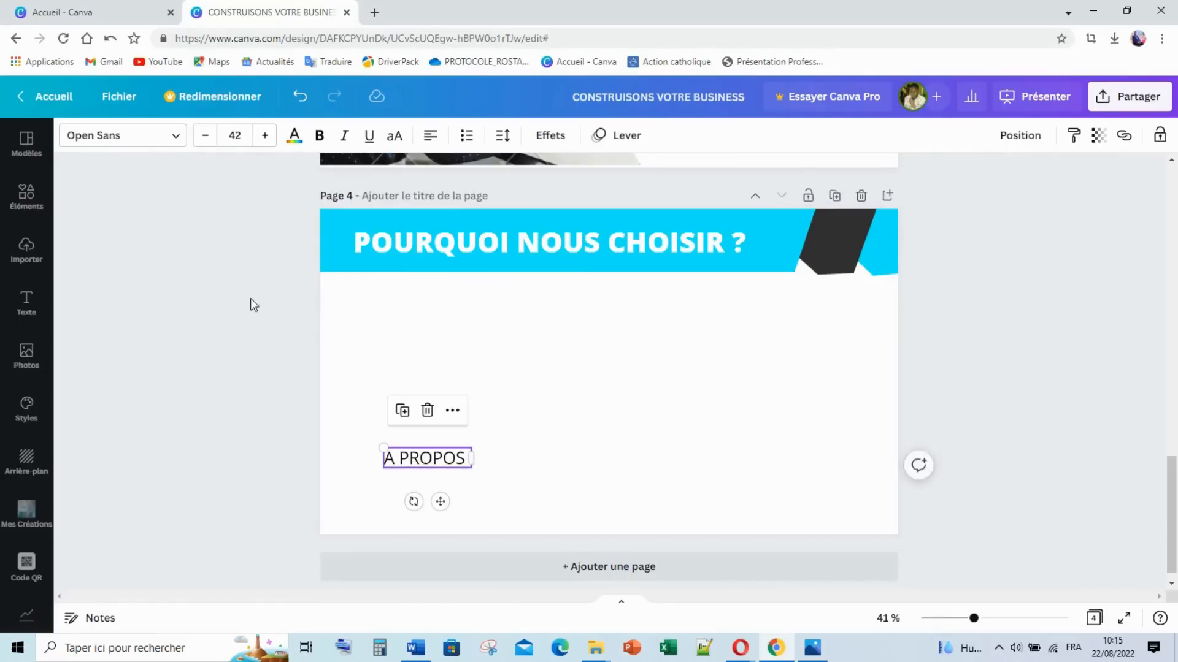
pyautogui.click(31, 203)
# Step: Search graphics for 'Compétences' and add a gear-with-check icon sized 216x216
pyautogui.click(221, 147)
pyautogui.doubleClick(221, 147)
pyautogui.click(221, 150)
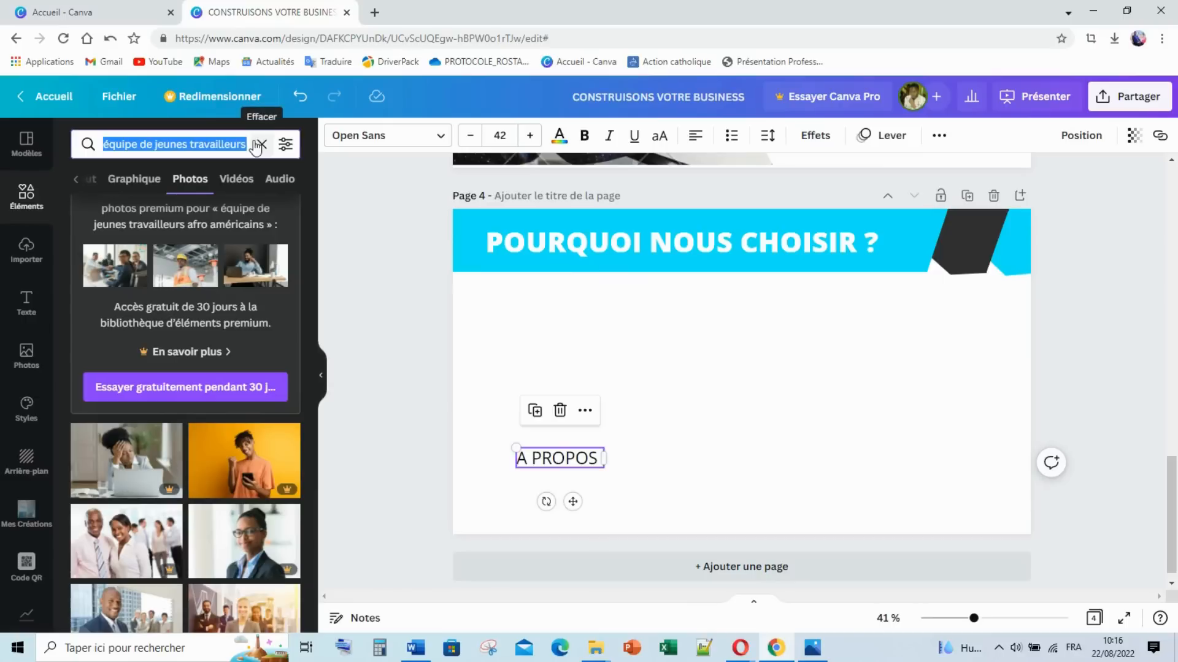
pyautogui.write('Compétences')
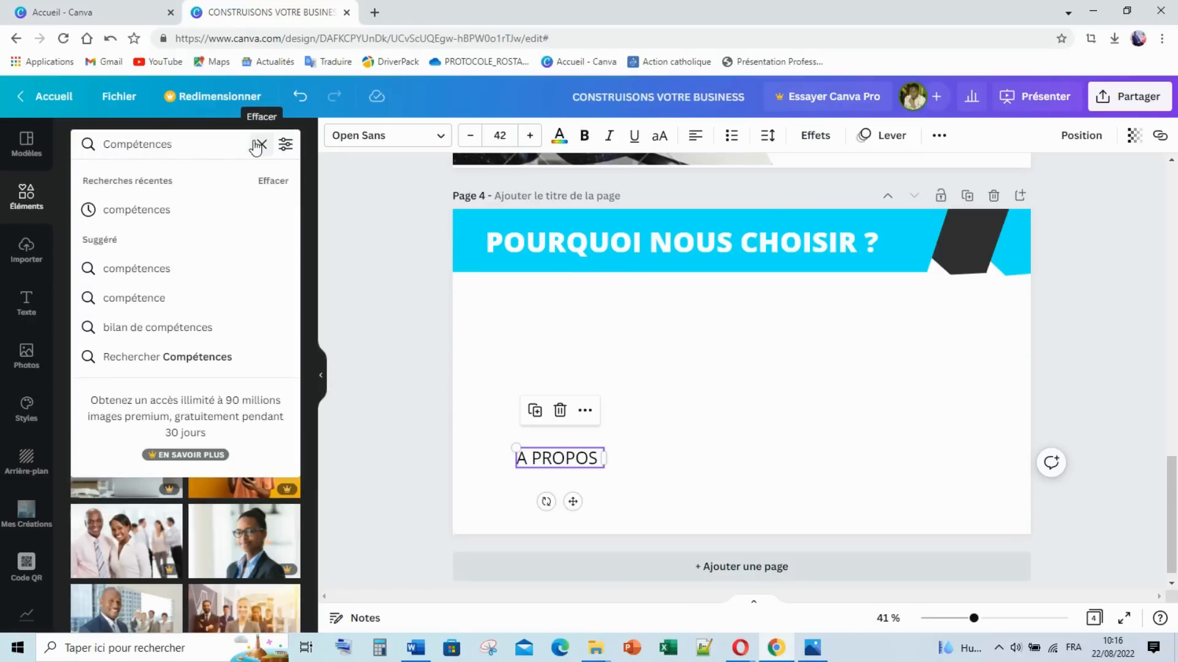
pyautogui.press('Return')
pyautogui.click(130, 184)
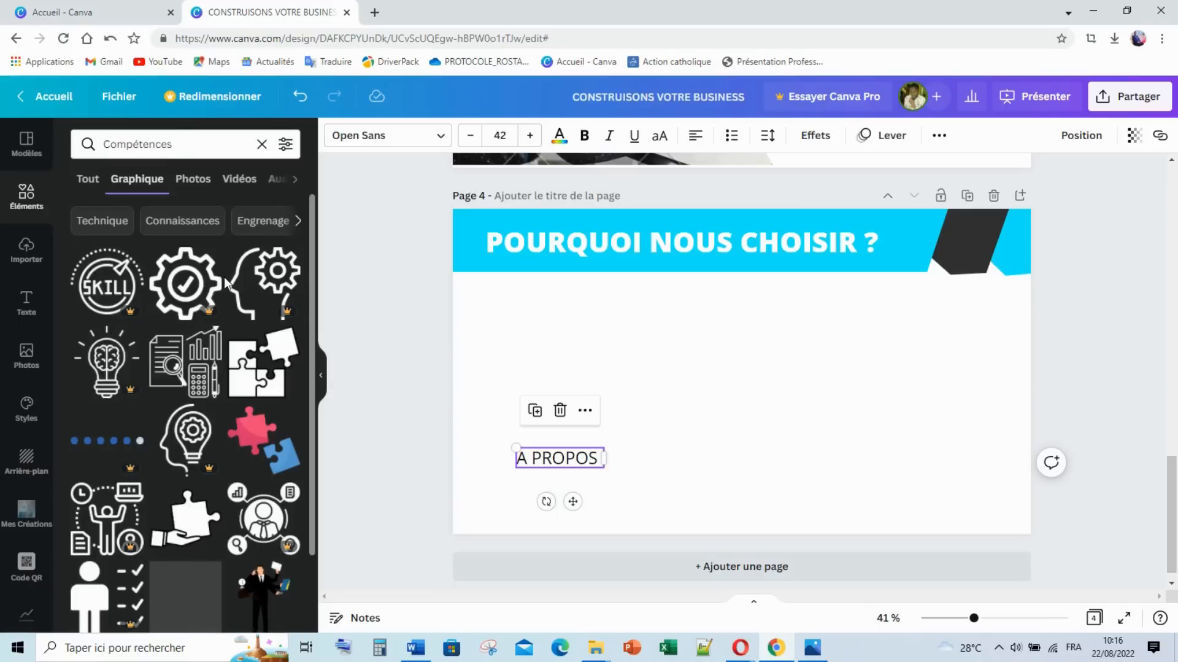
pyautogui.click(187, 283)
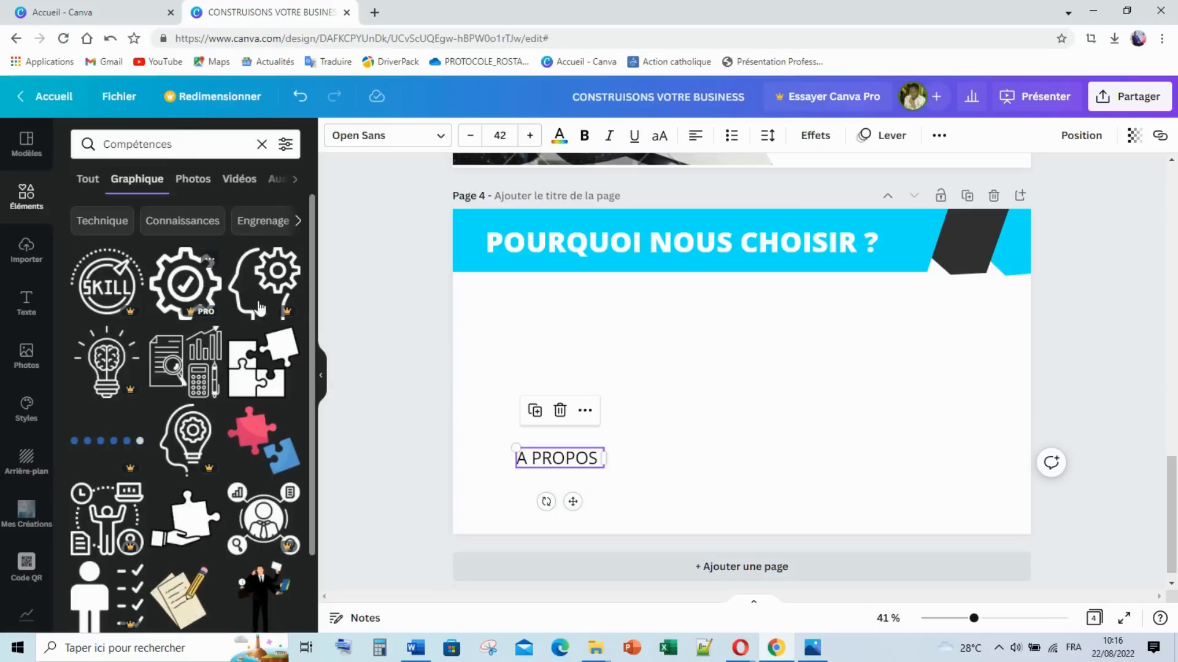
pyautogui.moveTo(806, 436); pyautogui.dragTo(550, 336)
pyautogui.click(683, 366)
# Step: Add a clipboard-target icon from 'Gestion de mission', shrunk and aligned beside the gear
pyautogui.click(184, 144)
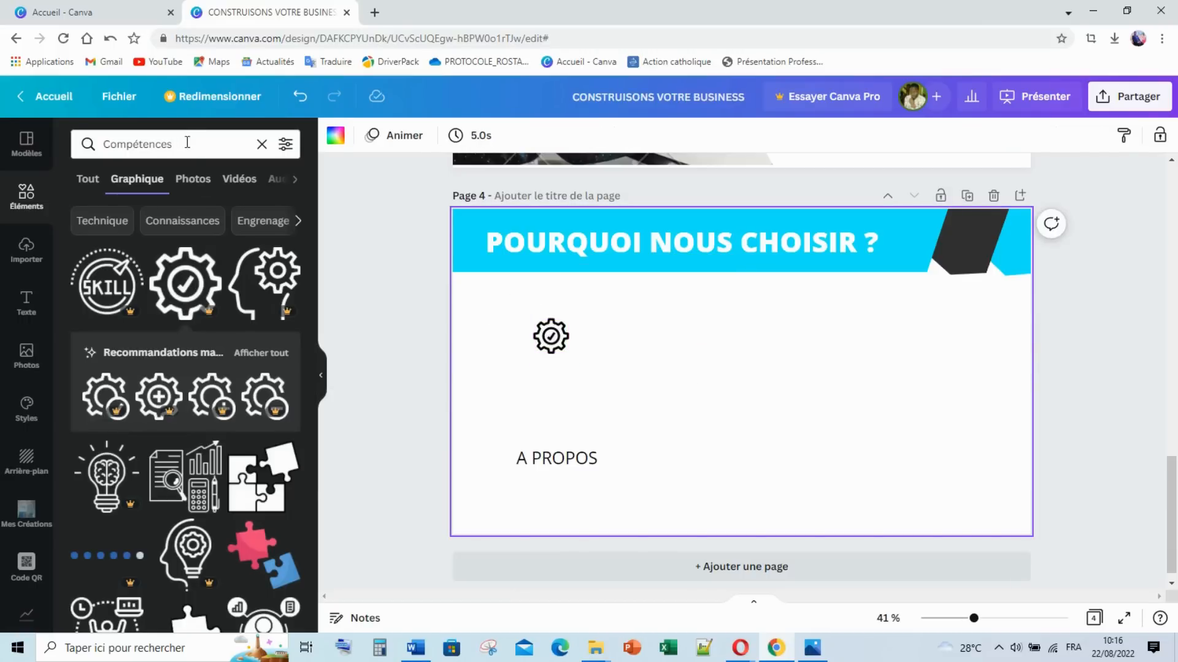
pyautogui.write('G')
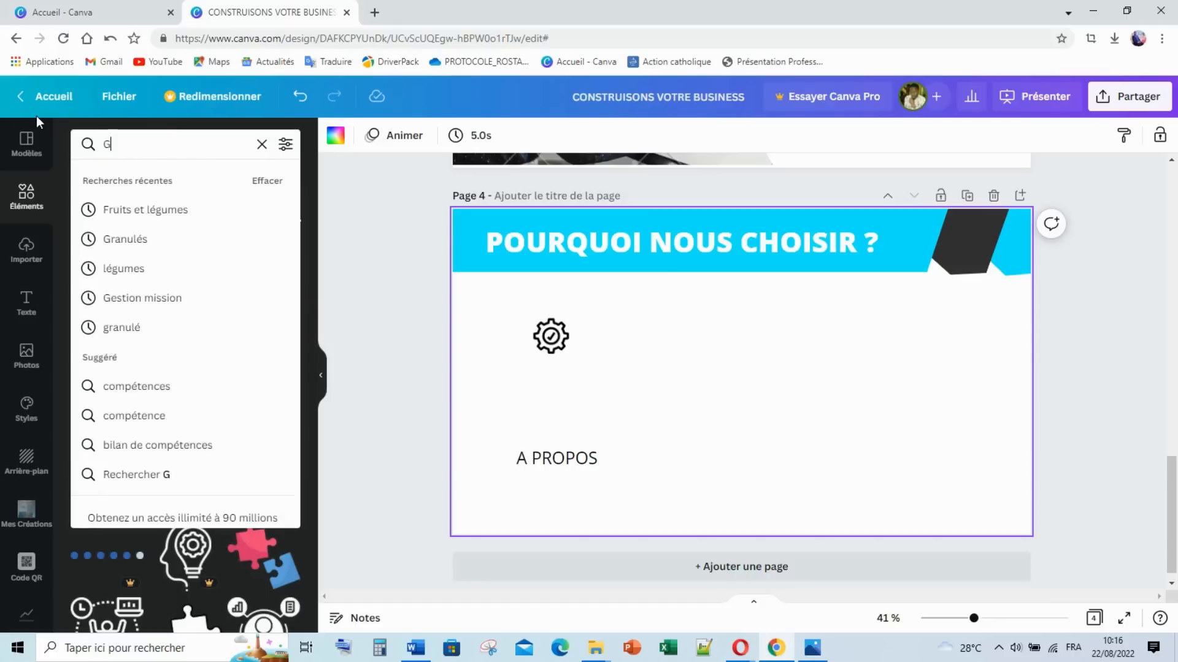
pyautogui.write('estion de')
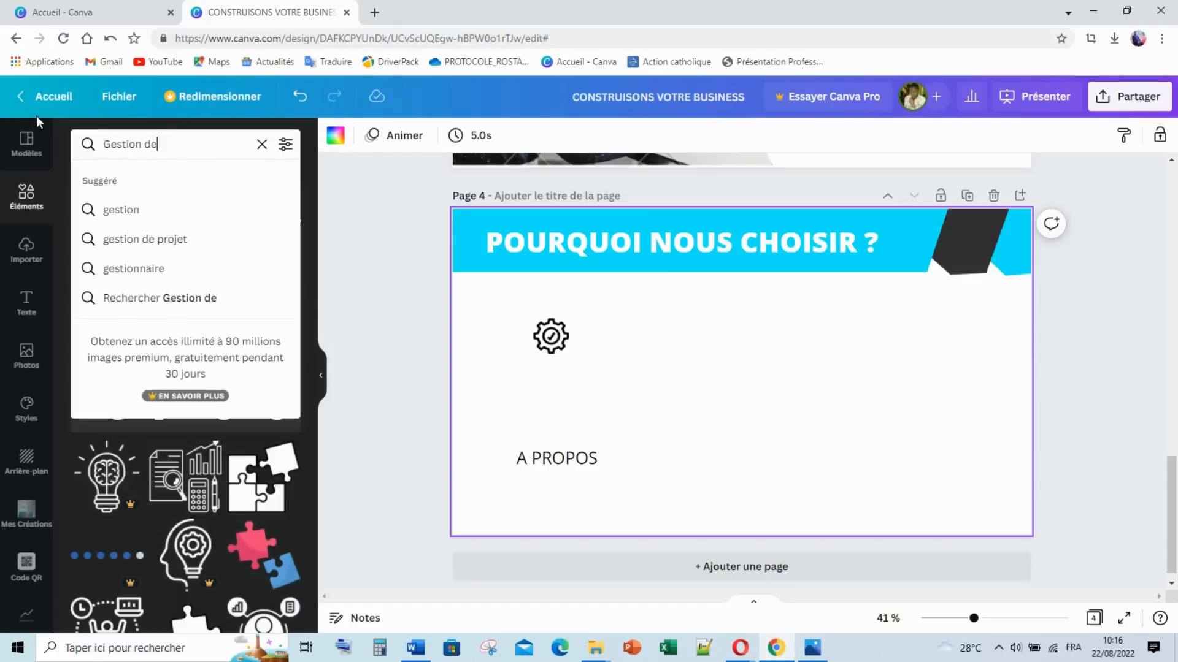
pyautogui.write(' mission')
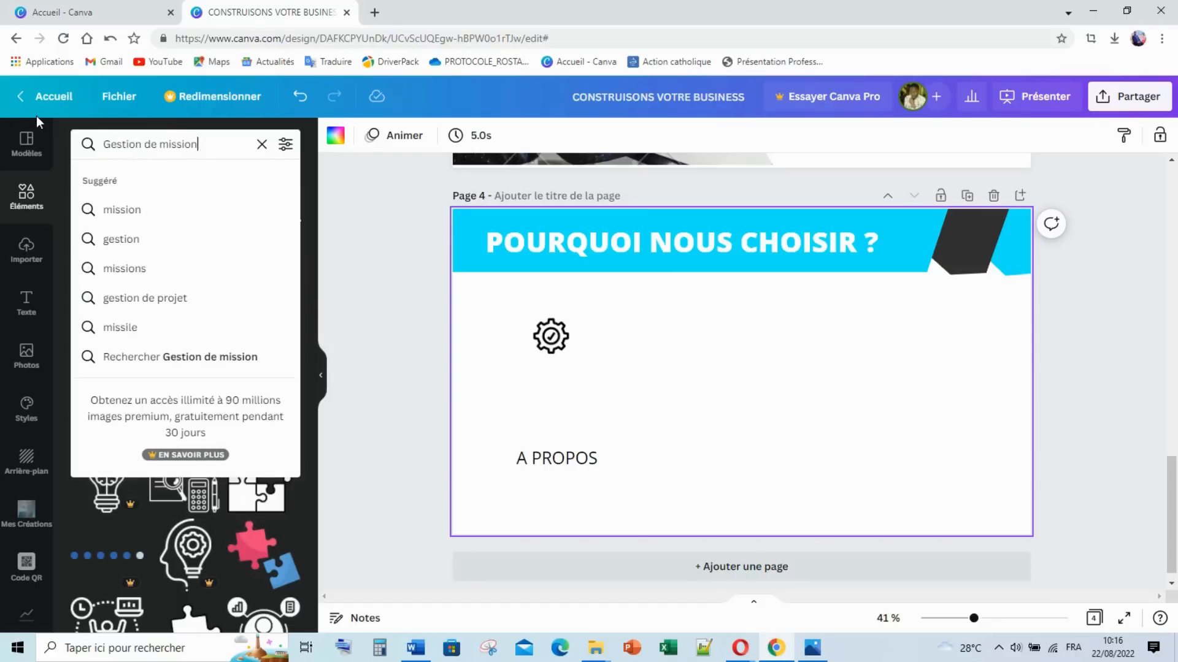
pyautogui.press('Return')
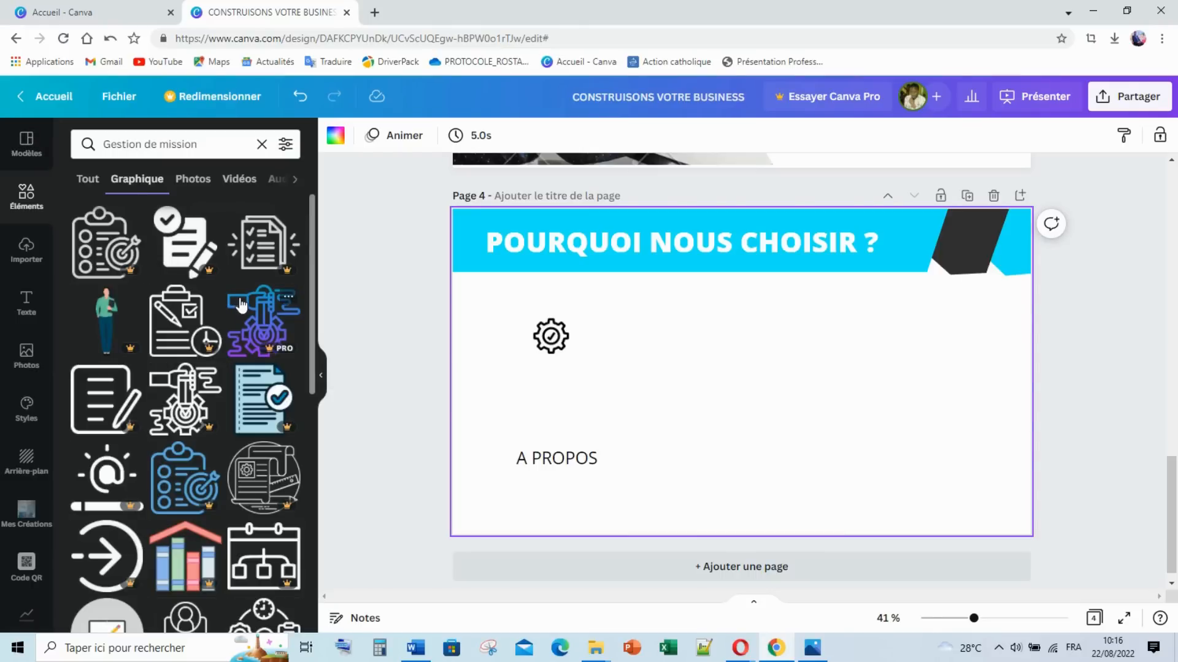
pyautogui.click(98, 246)
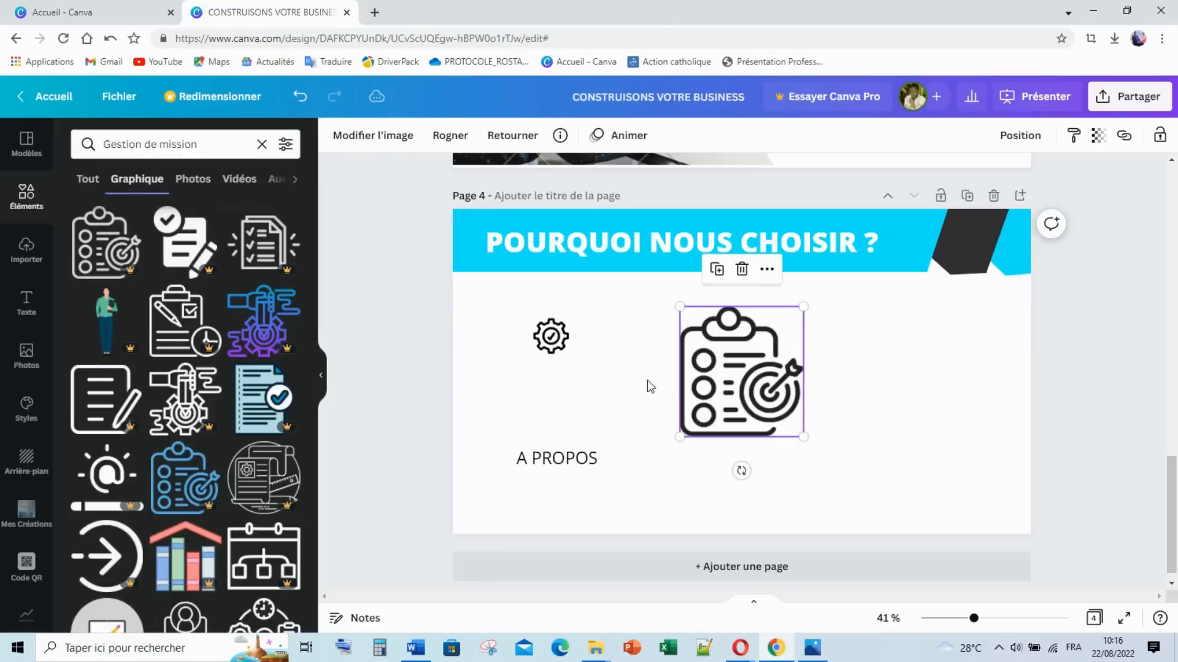
pyautogui.click(812, 650)
pyautogui.click(812, 655)
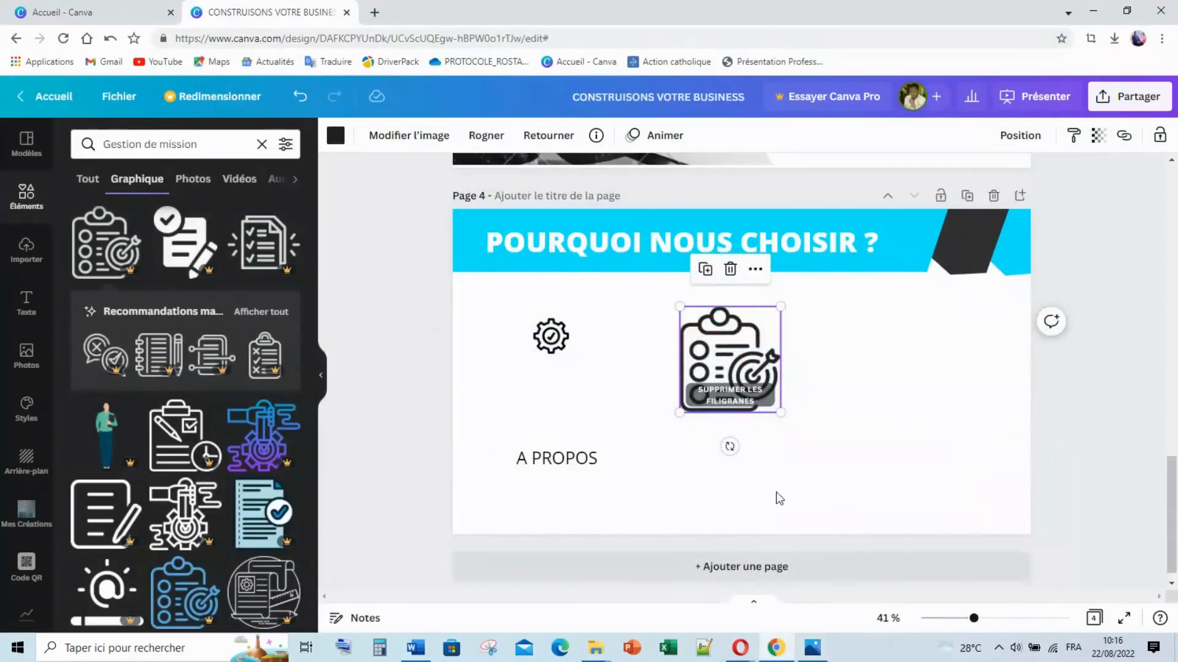
pyautogui.moveTo(751, 337)
pyautogui.mouseDown()
pyautogui.moveTo(713, 377)
pyautogui.moveTo(714, 338)
pyautogui.moveTo(735, 343)
pyautogui.moveTo(761, 318)
pyautogui.moveTo(756, 345)
pyautogui.moveTo(729, 349)
pyautogui.moveTo(744, 341)
pyautogui.mouseUp()
pyautogui.click(867, 321)
pyautogui.click(746, 342)
pyautogui.click(819, 346)
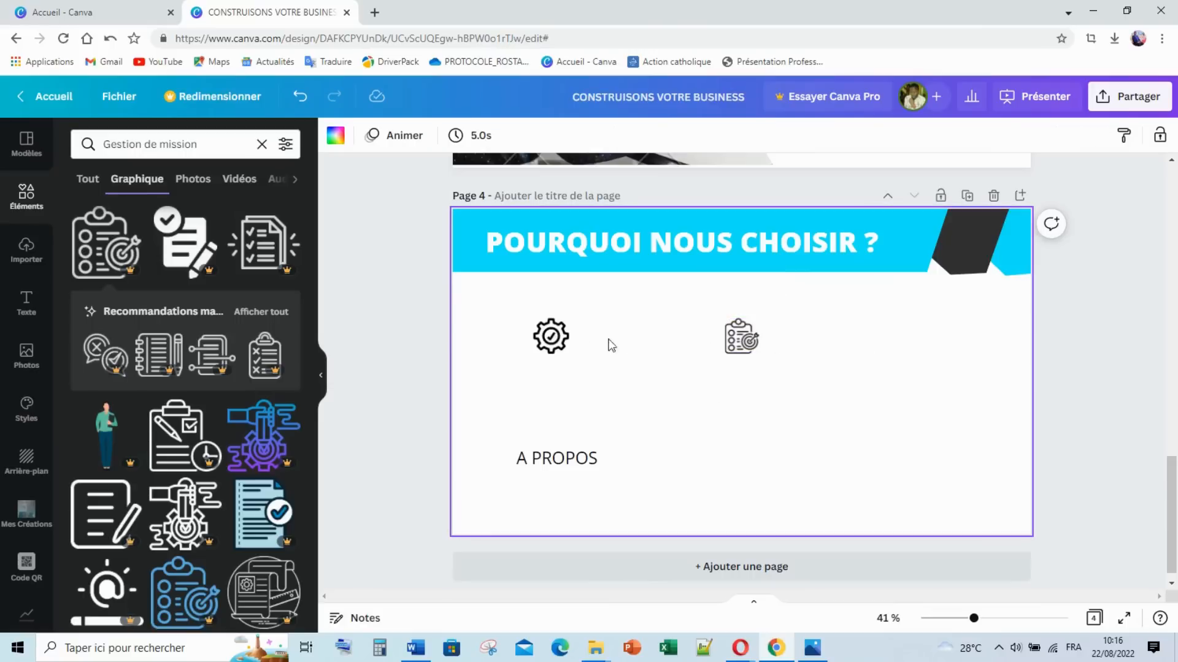
# Step: Add an ear graphic from an 'écoute' search and shrink it to icon size
pyautogui.click(177, 146)
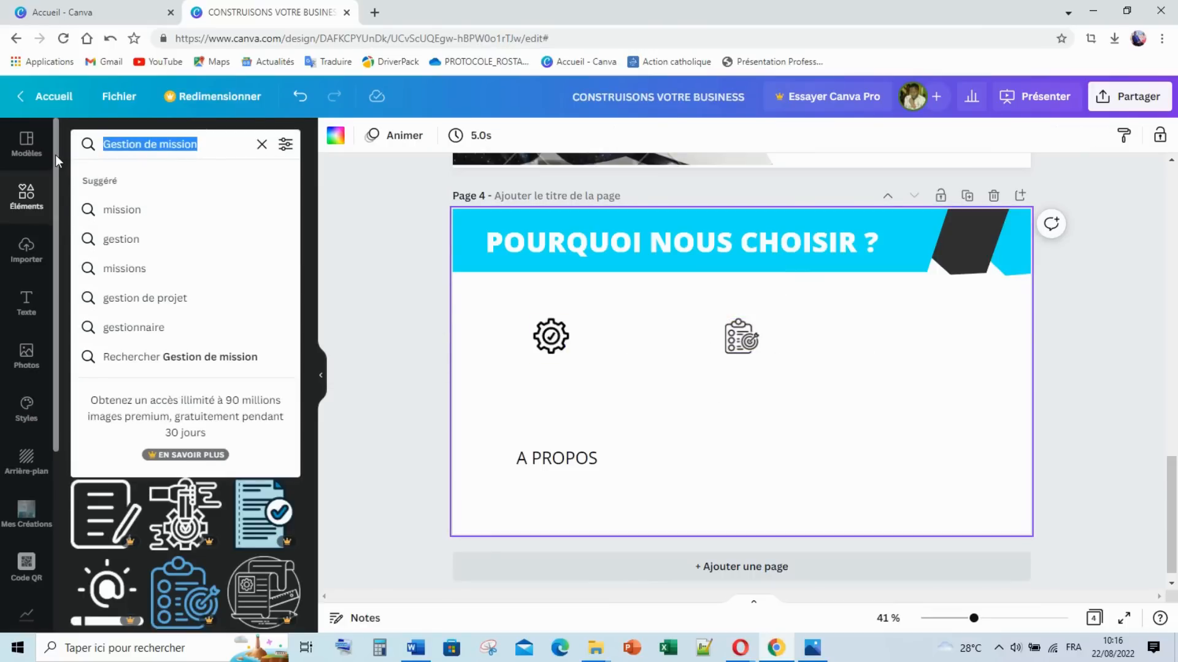
pyautogui.write('écoute')
pyautogui.press('Return')
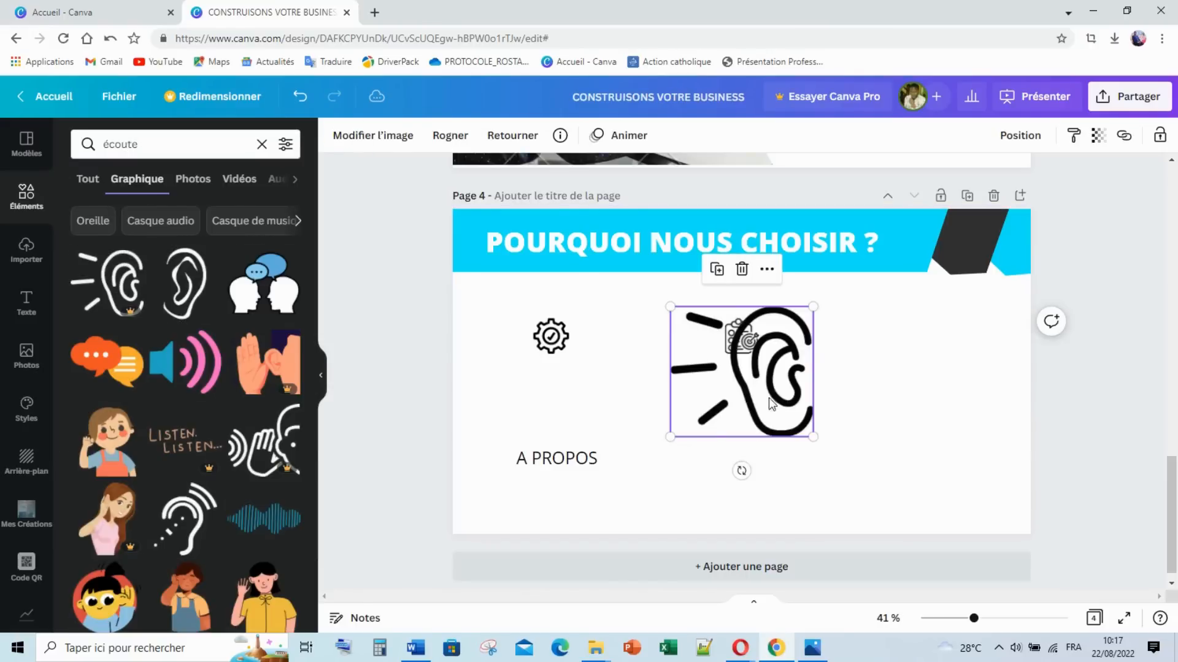
pyautogui.moveTo(761, 378); pyautogui.dragTo(896, 392)
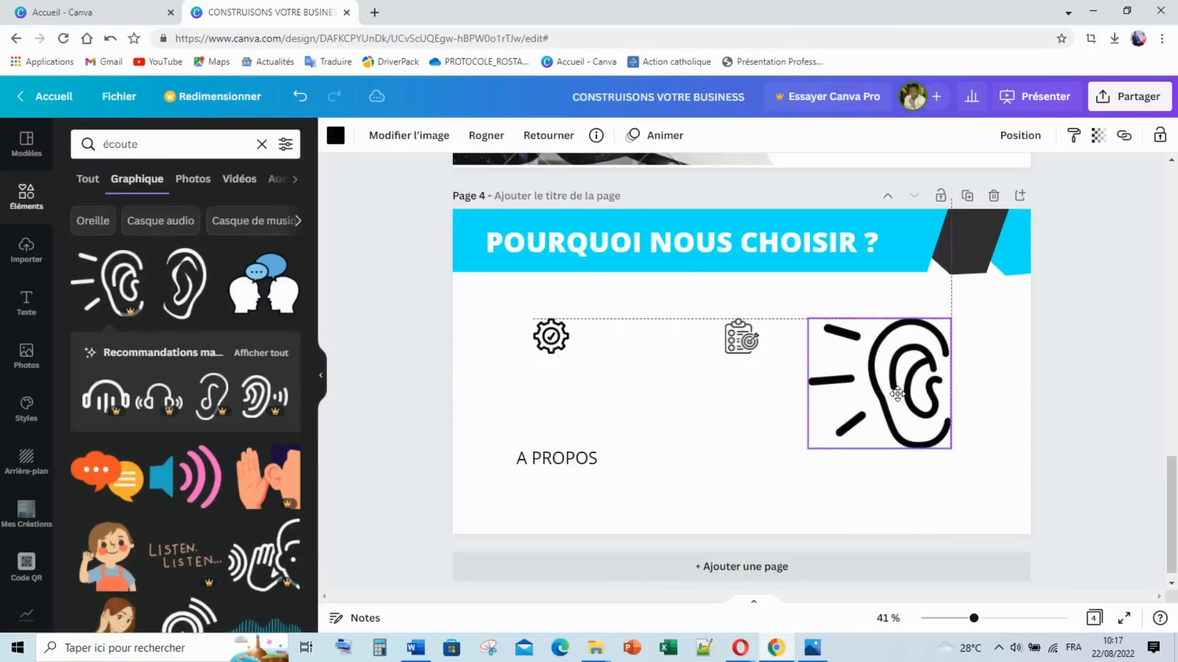
pyautogui.moveTo(951, 448); pyautogui.dragTo(923, 336)
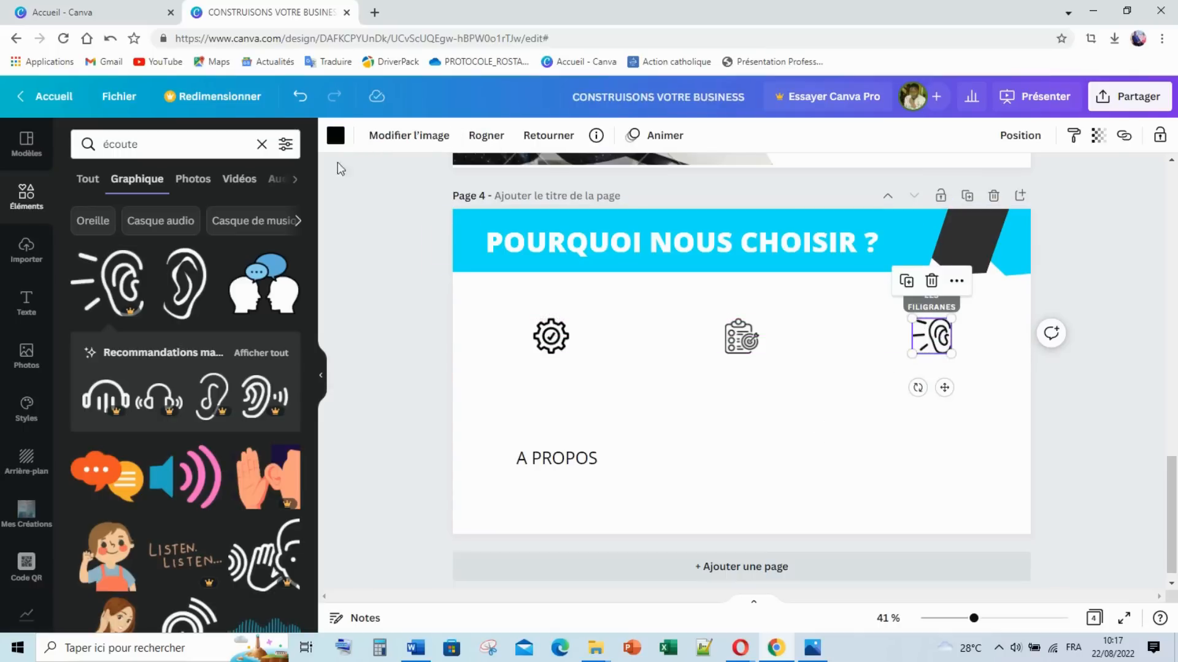
# Step: Recolour the ear, clipboard and gear icons with the cyan photo colour
pyautogui.click(332, 136)
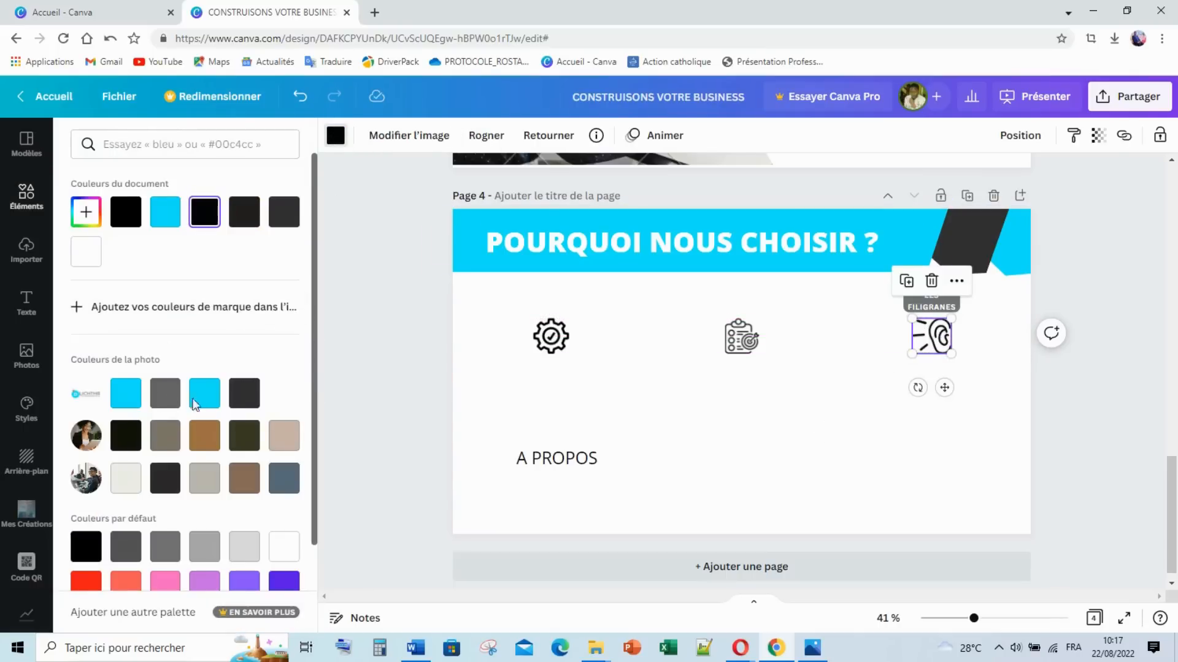
pyautogui.click(204, 393)
pyautogui.click(741, 338)
pyautogui.click(209, 393)
pyautogui.click(544, 336)
pyautogui.click(206, 395)
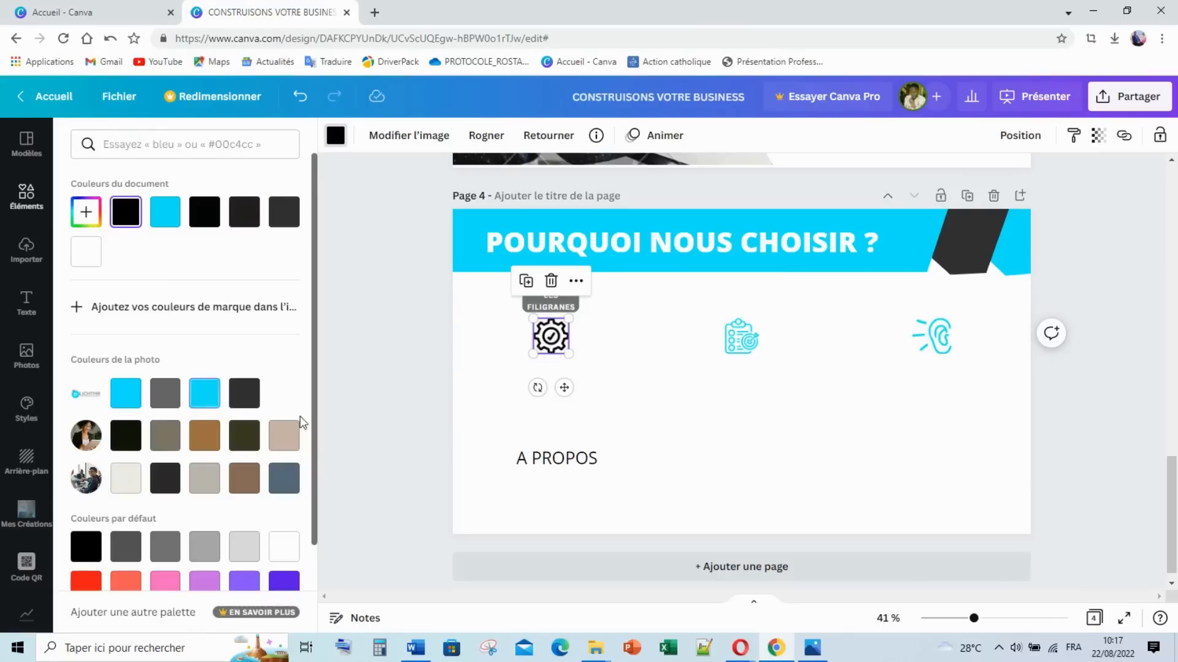
pyautogui.click(703, 446)
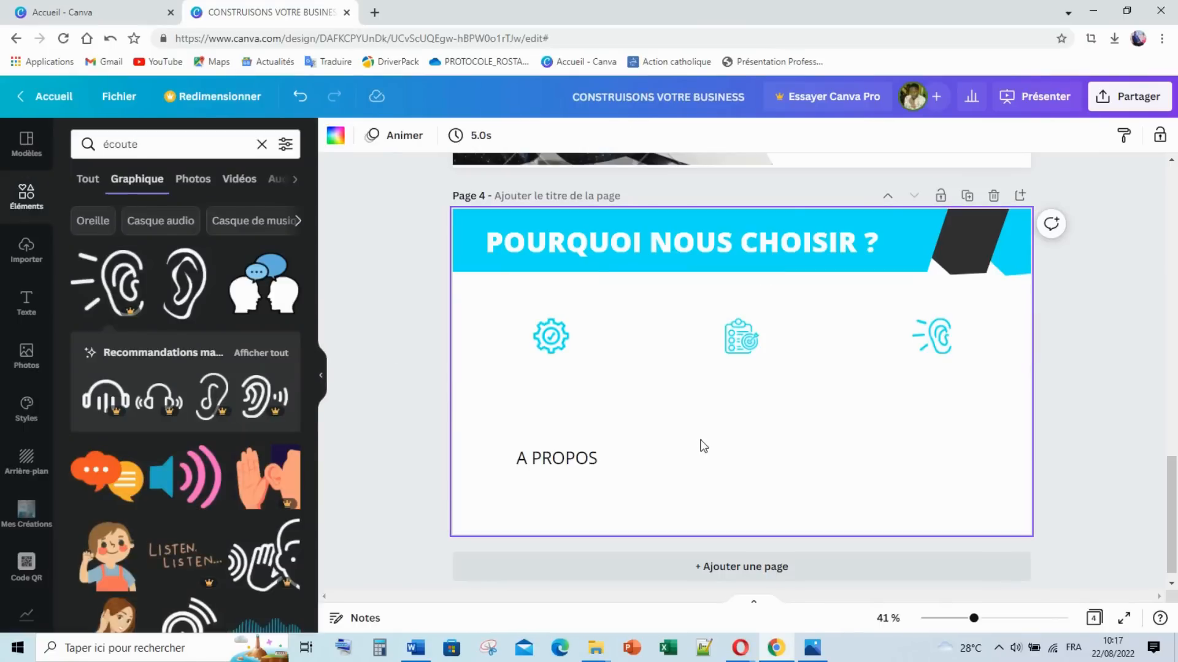
# Step: Replace A PROPOS with COMPETENCE and turn off all-caps so it reads Compétences
pyautogui.click(568, 471)
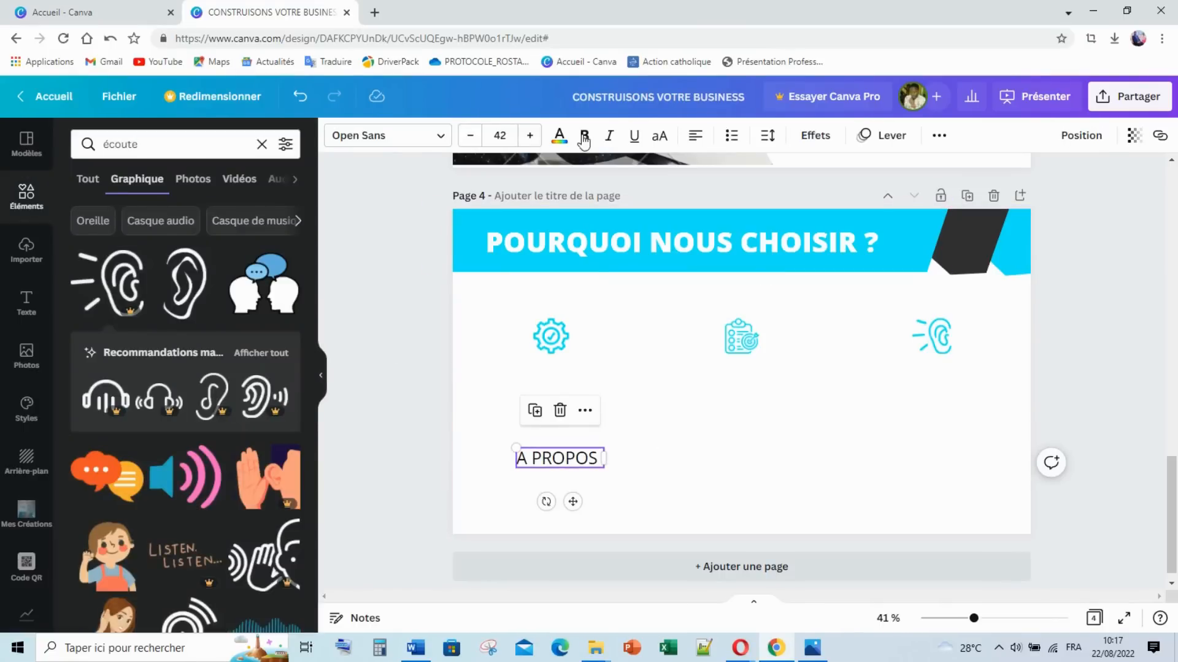
pyautogui.click(659, 137)
pyautogui.doubleClick(579, 461)
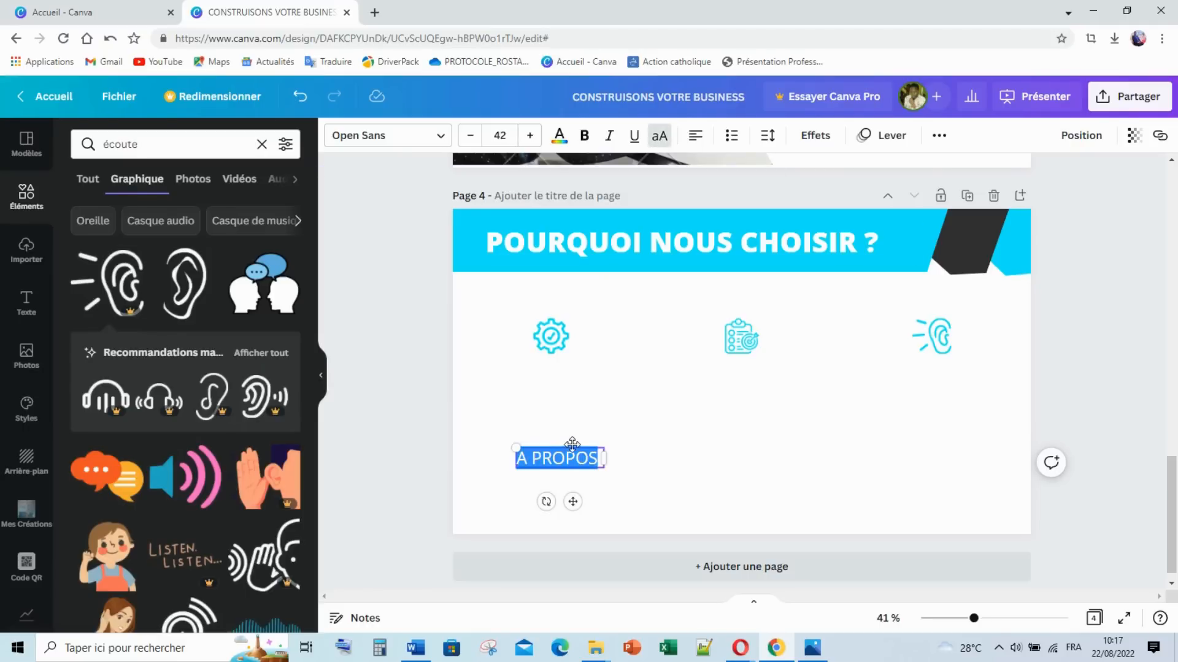
pyautogui.write('COMPÉ')
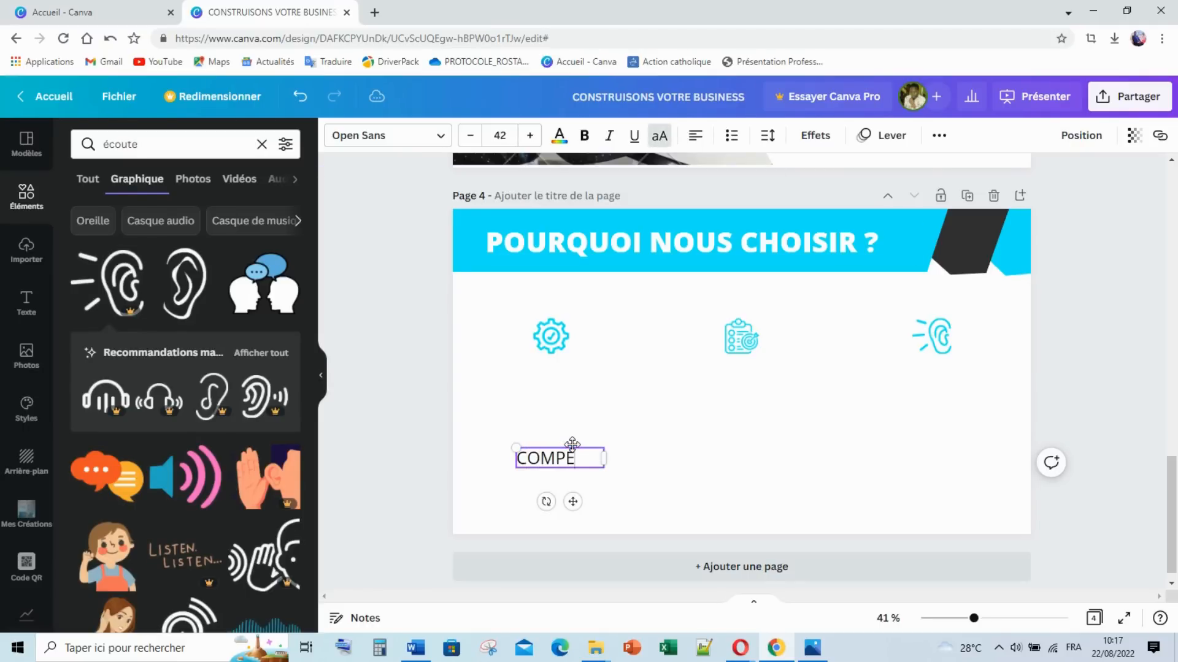
pyautogui.write('MPETENCES')
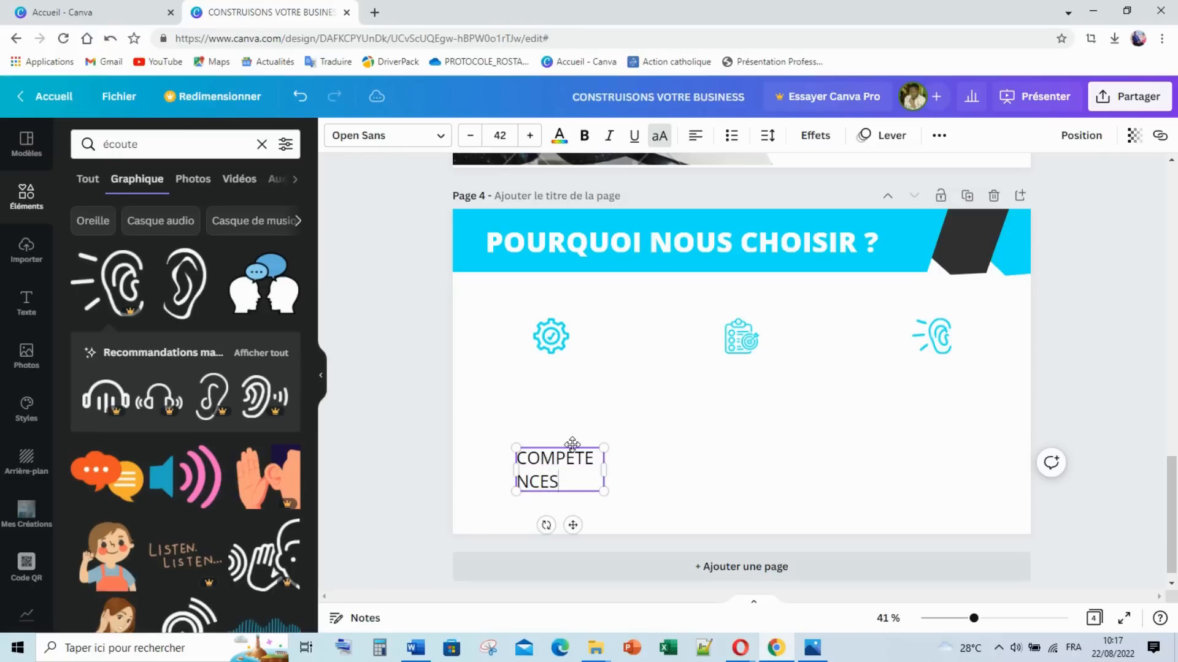
pyautogui.click(685, 482)
pyautogui.click(569, 470)
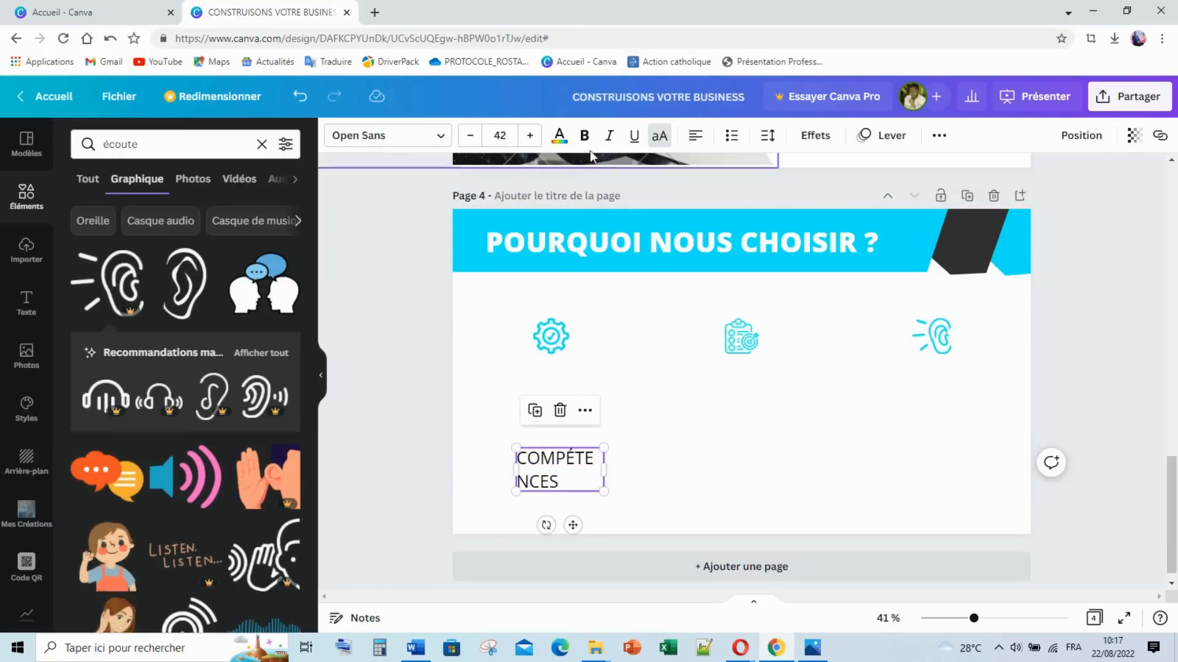
pyautogui.click(646, 136)
pyautogui.click(615, 475)
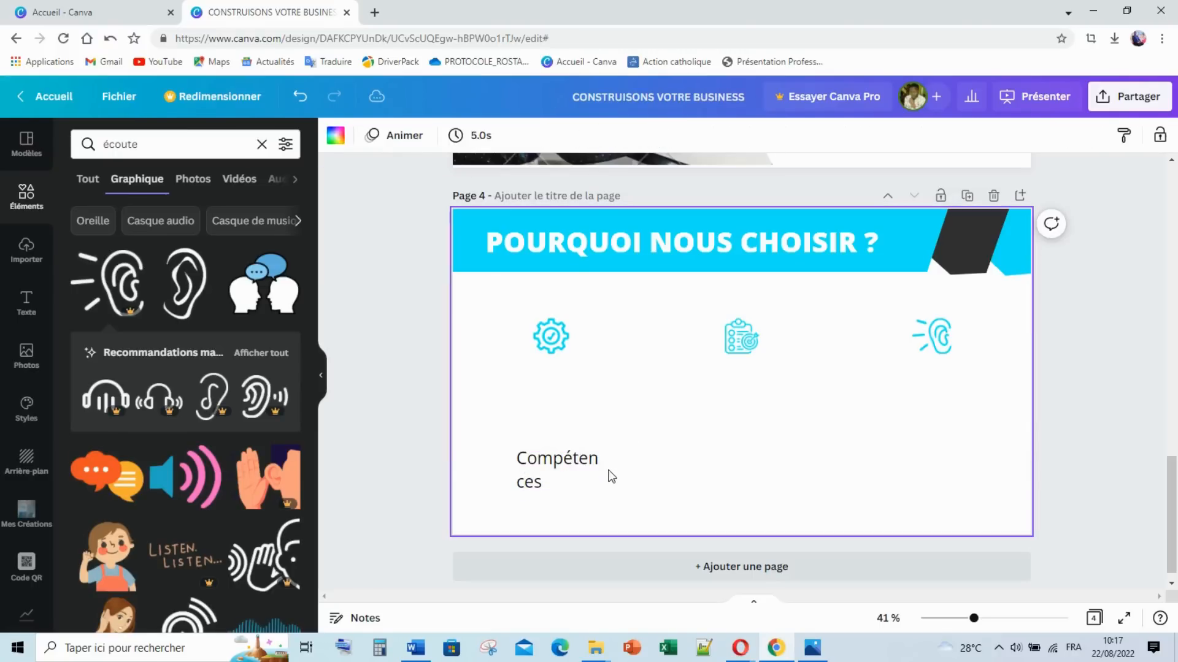
# Step: Make Compétences bold, fit it on one line and centre it under the gear
pyautogui.click(593, 468)
pyautogui.moveTo(607, 470); pyautogui.dragTo(562, 374)
pyautogui.click(585, 136)
pyautogui.click(697, 447)
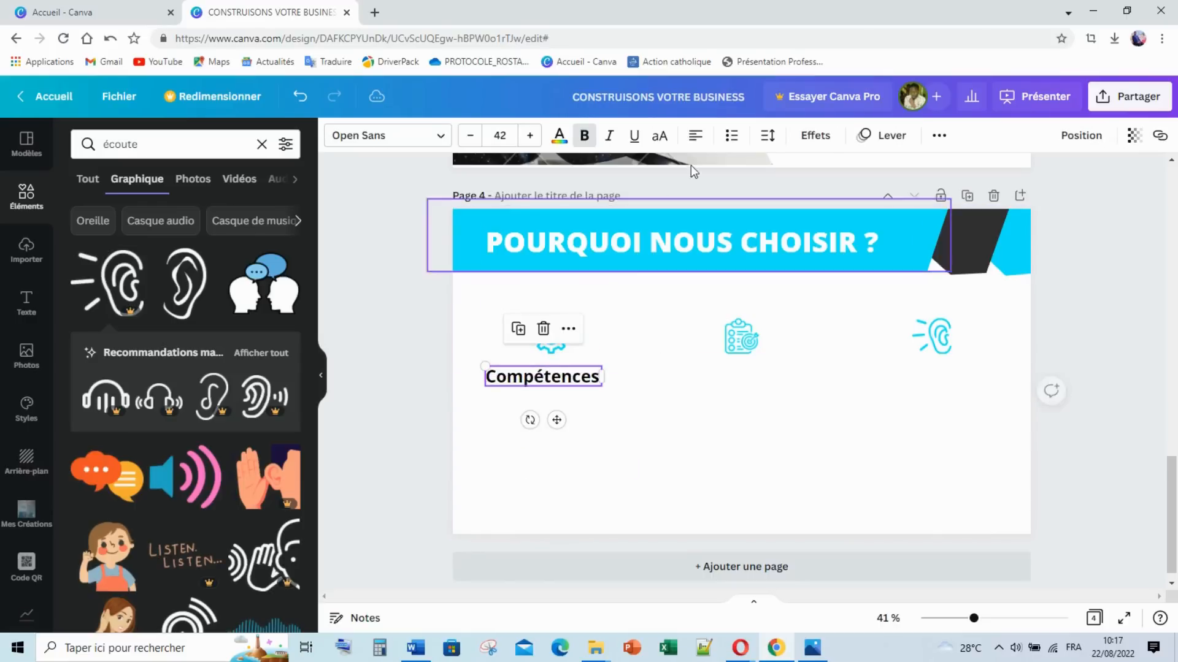
pyautogui.click(687, 413)
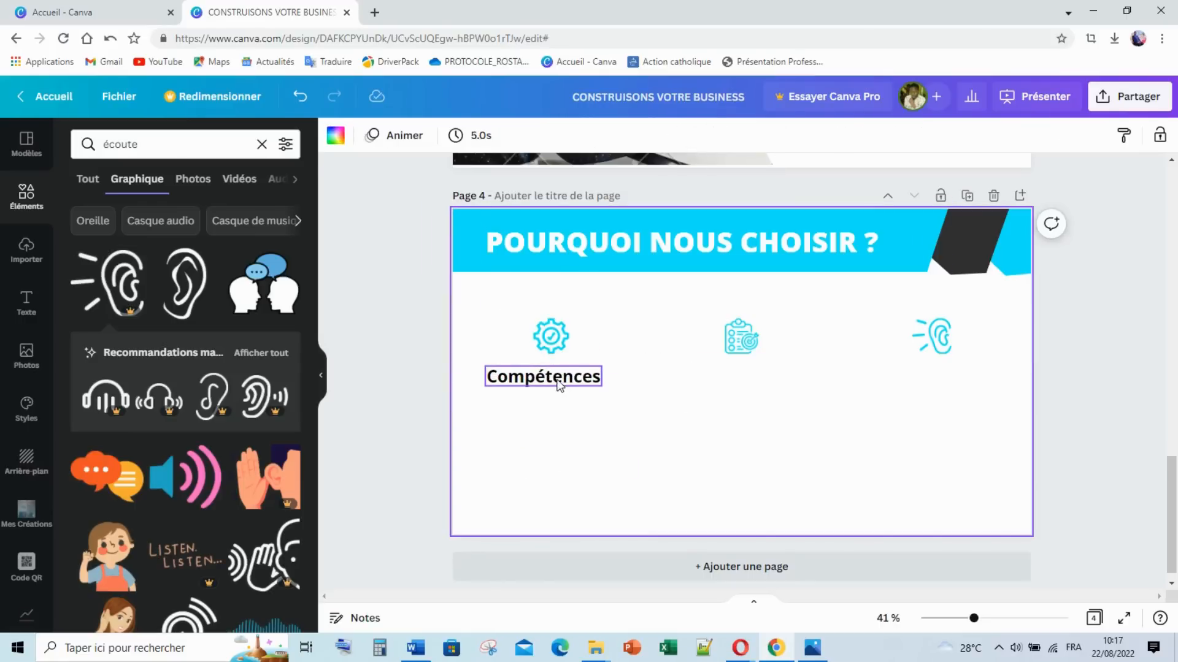
pyautogui.moveTo(547, 382); pyautogui.dragTo(553, 380)
# Step: Copy the label under the clipboard, retype it as 'Gestion Mission' and centre it
pyautogui.click(686, 415)
pyautogui.click(580, 388)
pyautogui.moveTo(583, 392); pyautogui.dragTo(758, 386)
pyautogui.doubleClick(762, 390)
pyautogui.write('G')
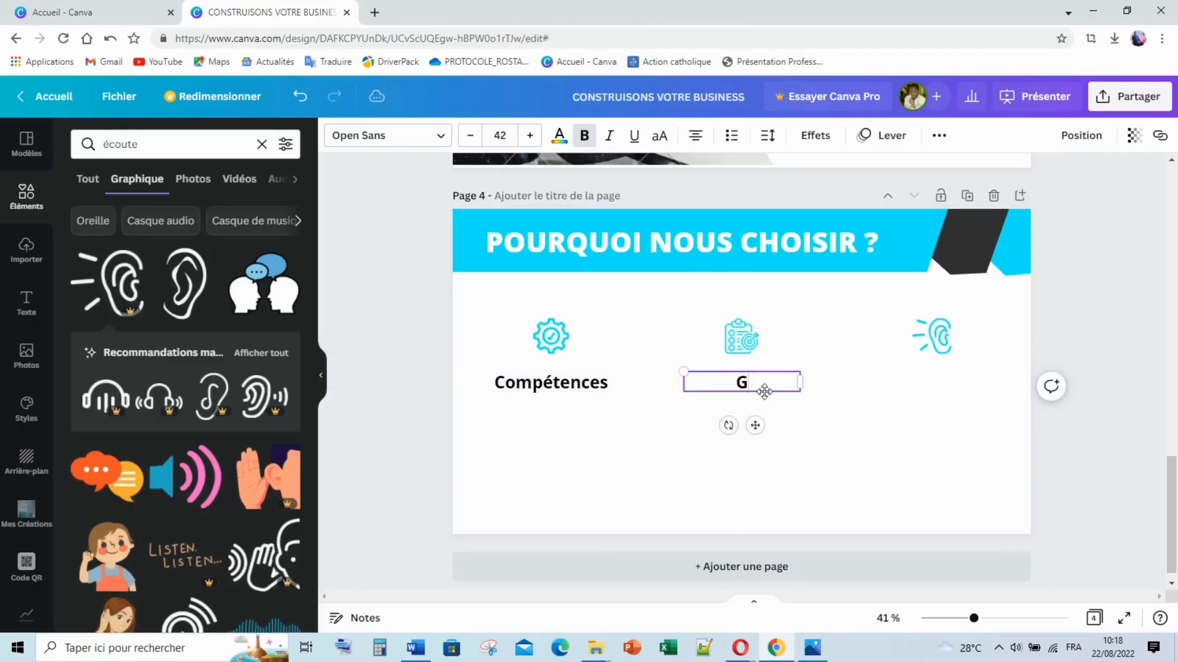
pyautogui.write('estion Mission')
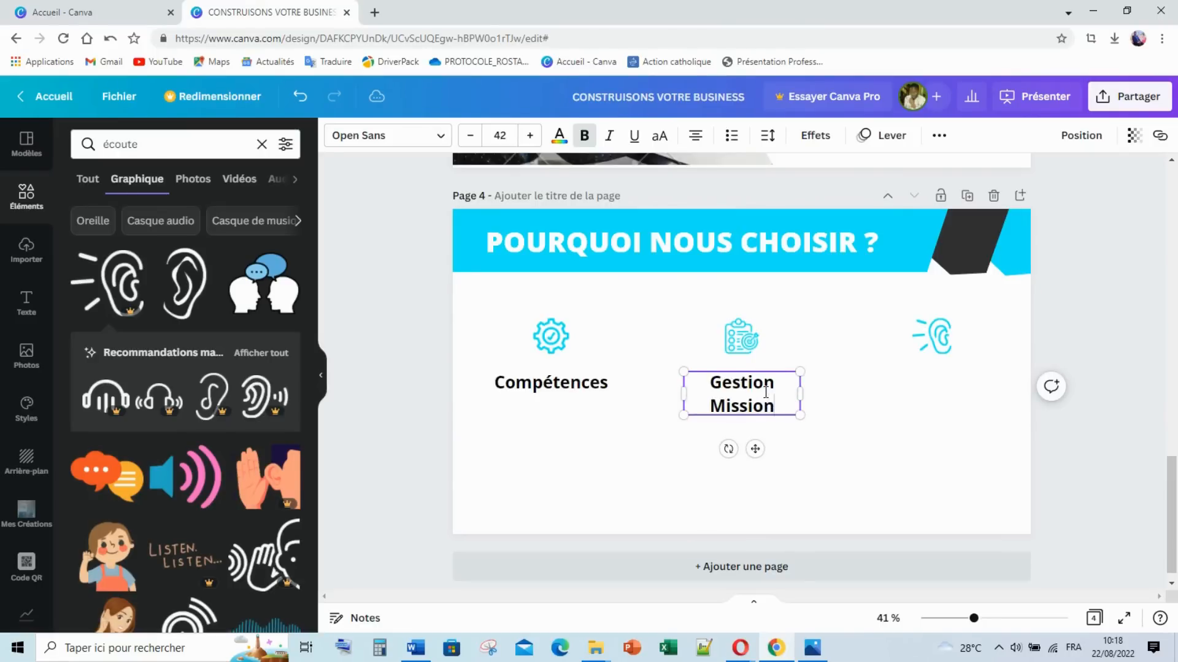
pyautogui.moveTo(799, 394); pyautogui.dragTo(950, 387)
pyautogui.click(752, 399)
# Step: Duplicate the label as 'Ecoute', narrow it and centre it under the ear
pyautogui.hotkey('ctrl', 'd')
pyautogui.doubleClick(951, 388)
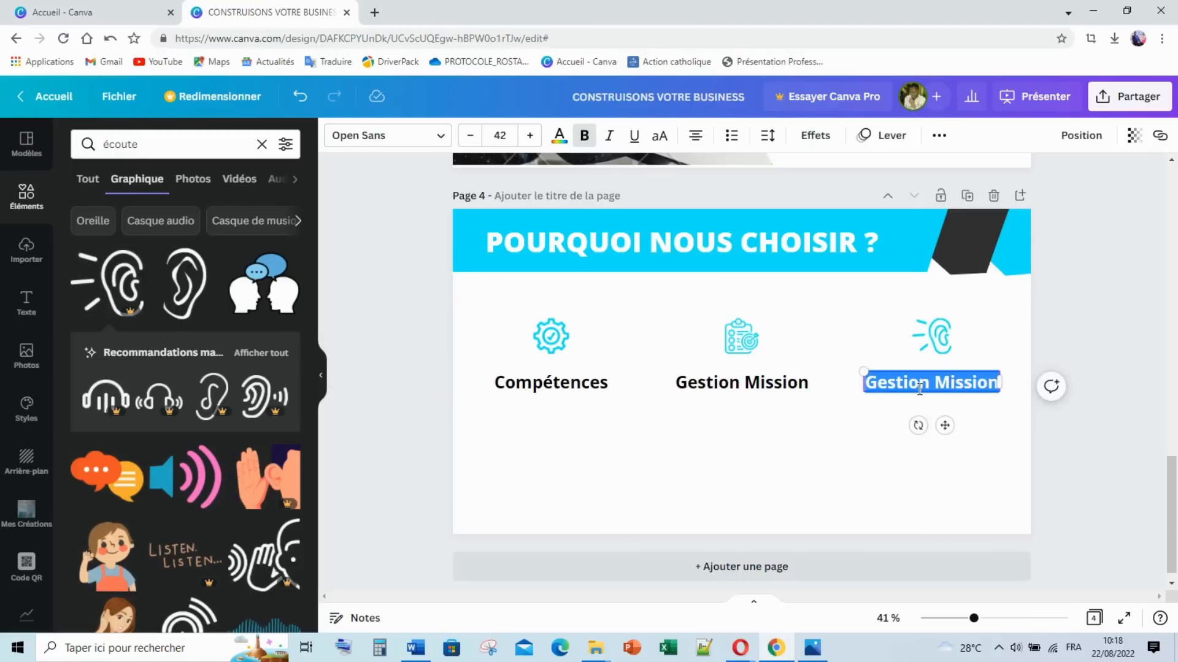
pyautogui.write('Ecoute')
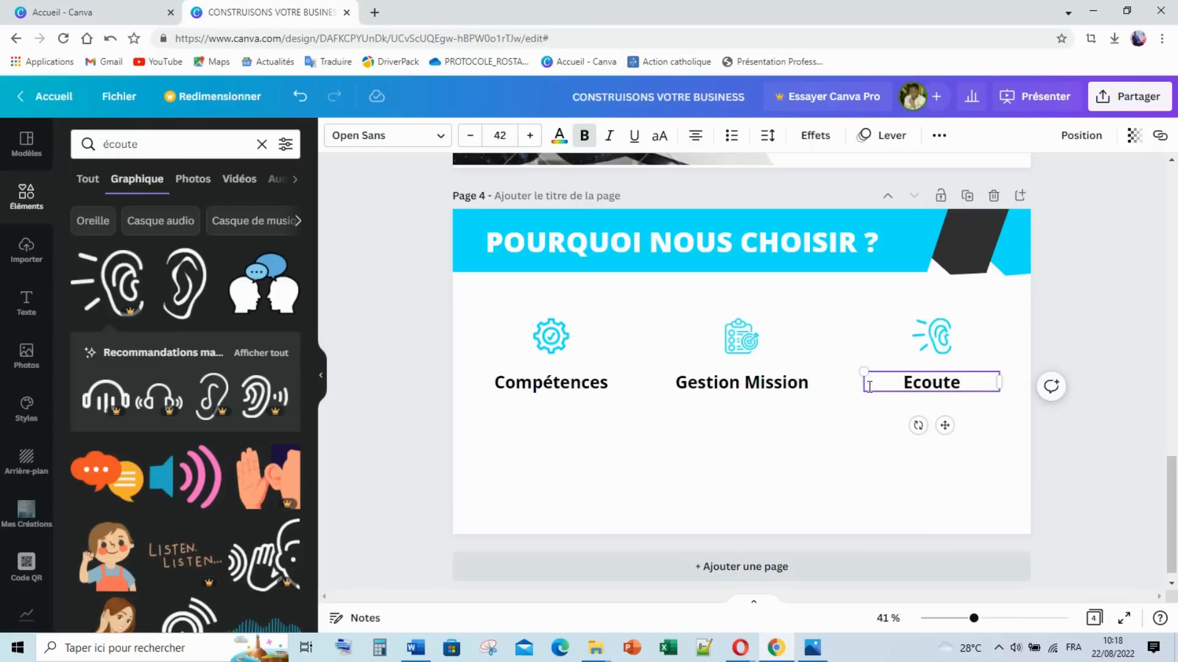
pyautogui.moveTo(861, 381); pyautogui.dragTo(932, 383)
pyautogui.click(901, 436)
pyautogui.click(921, 442)
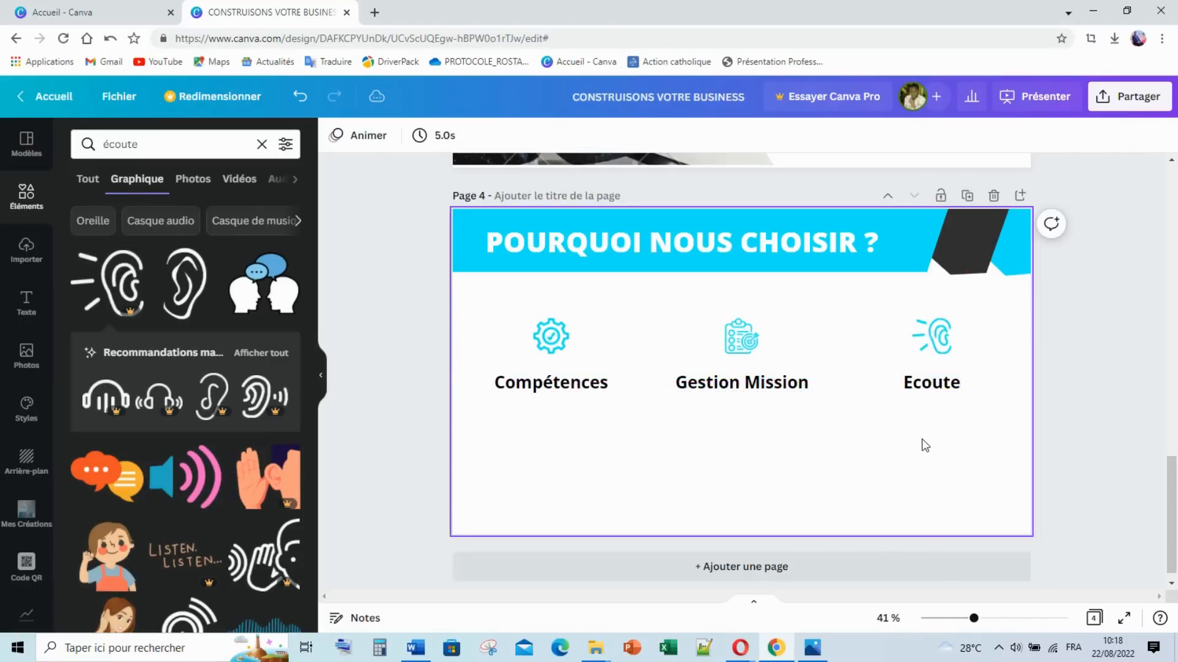
pyautogui.moveTo(934, 385); pyautogui.dragTo(935, 385)
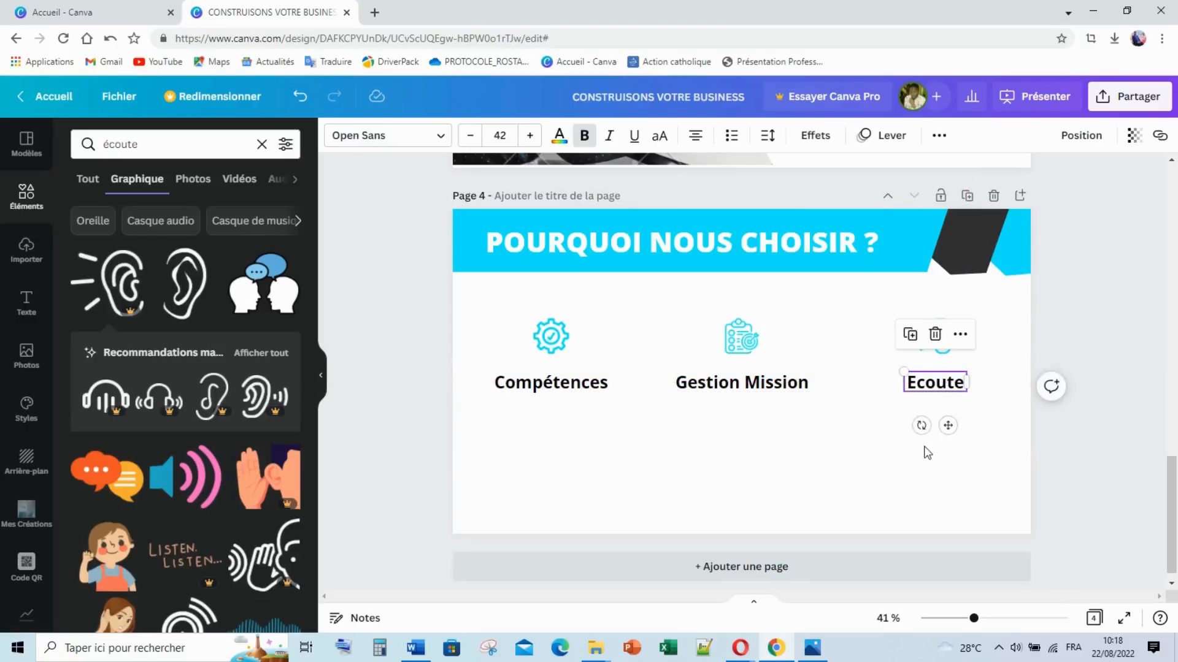
pyautogui.click(782, 533)
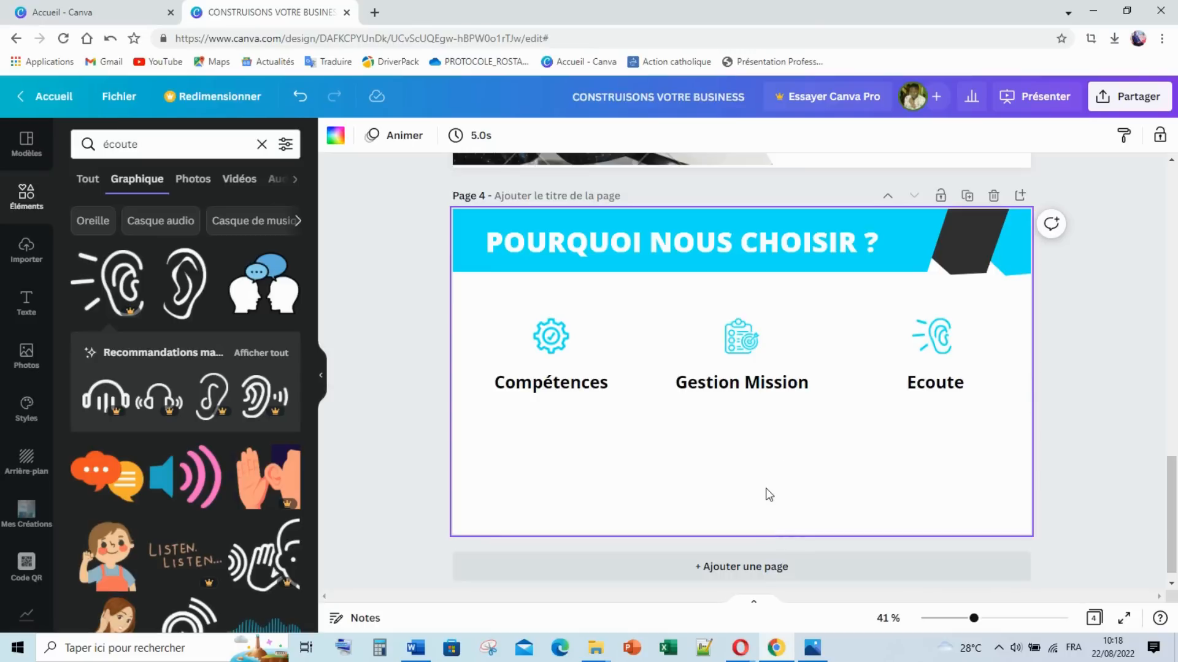
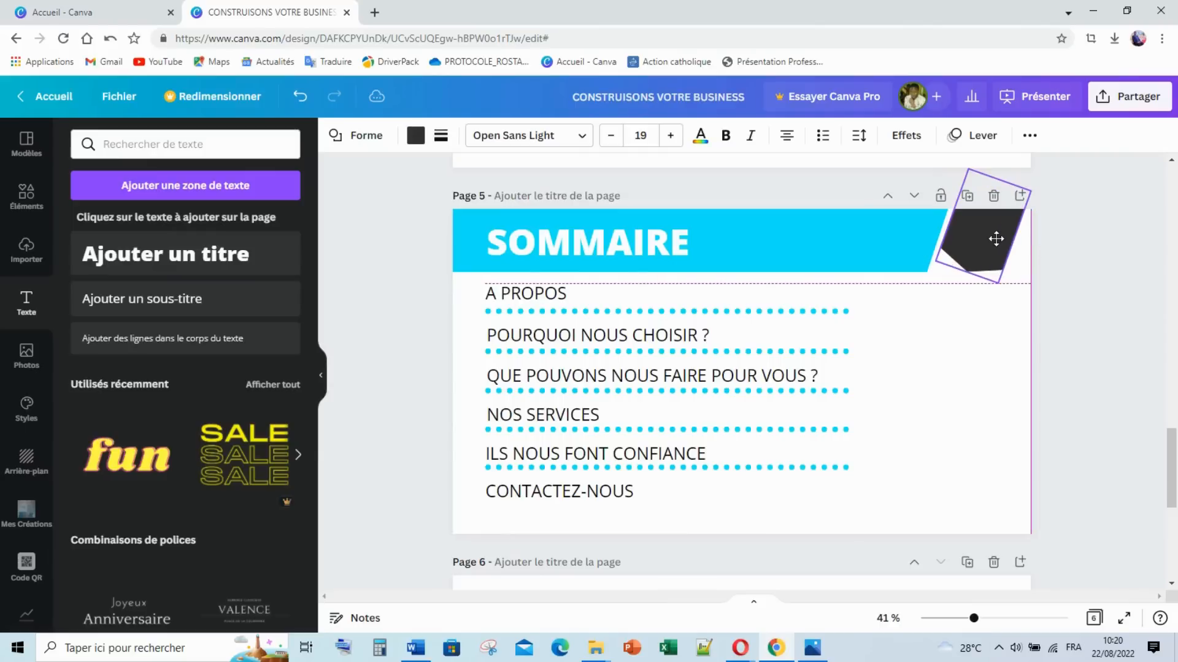
# Step: Finish placing the dark angled shape at the banner's right end and deselect it
pyautogui.click(1095, 270)
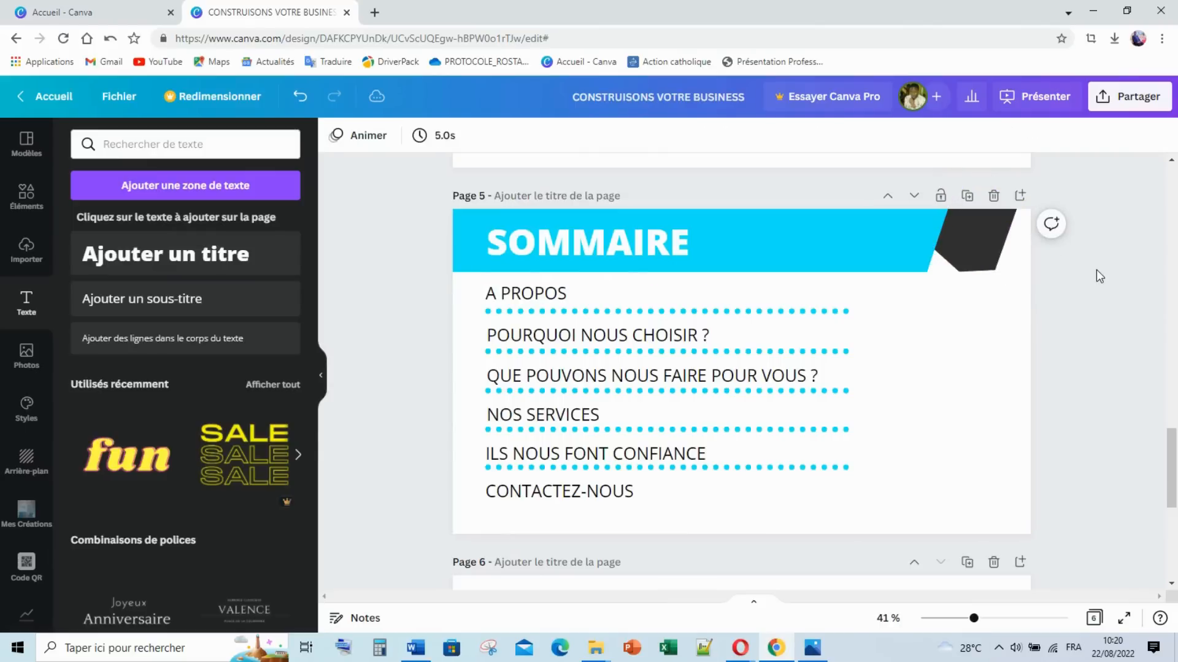
# Step: Widen the SOMMAIRE title box toward the dark shape and set its font size to 70
pyautogui.click(657, 241)
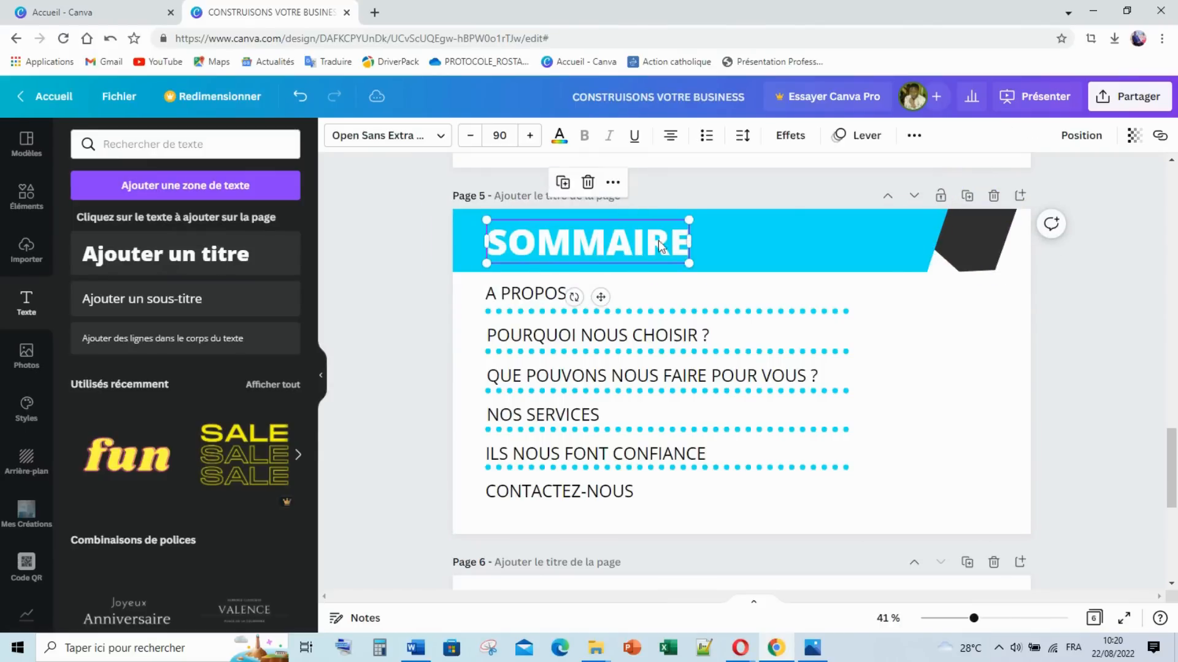
pyautogui.moveTo(741, 243); pyautogui.dragTo(889, 244)
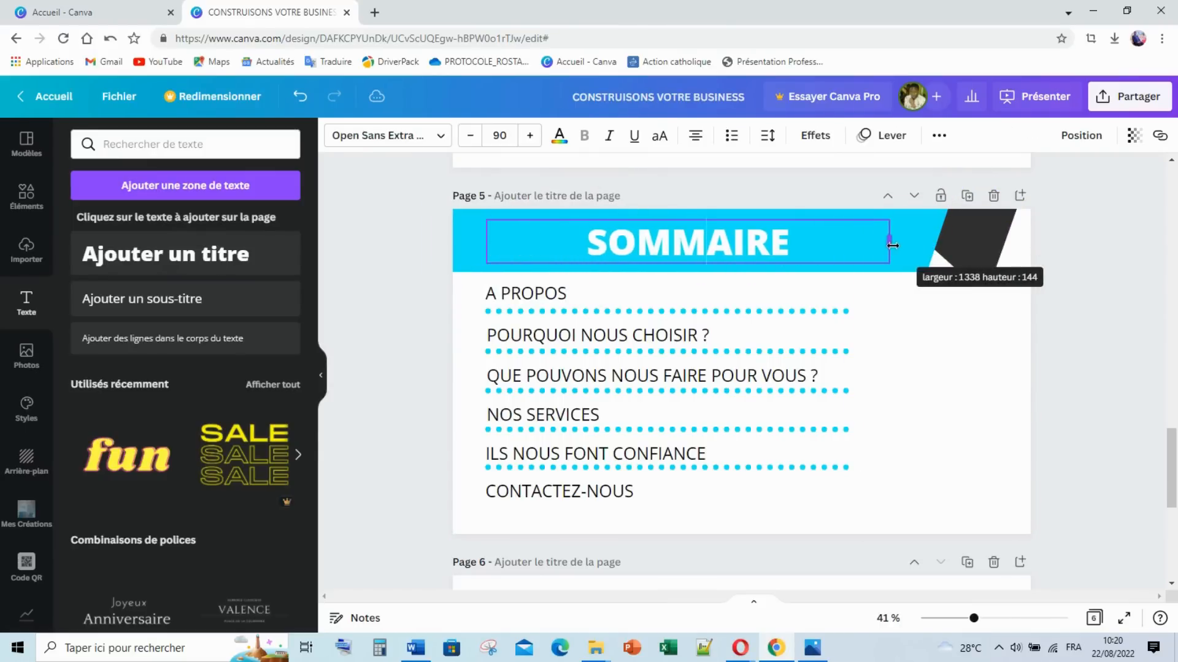
pyautogui.click(501, 135)
pyautogui.click(504, 136)
pyautogui.click(504, 136)
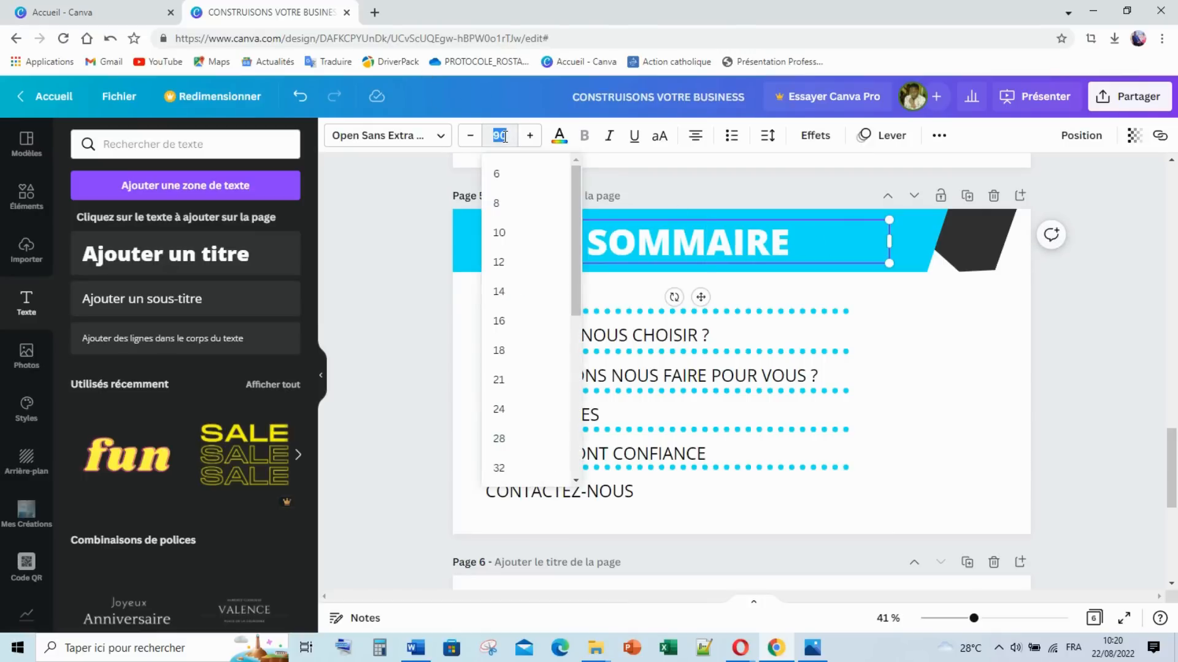
pyautogui.write('70')
pyautogui.press('Return')
# Step: Replace SOMMAIRE with 'QUE POUVONS-NOUS FAIRE POUR VOUS ?' in the banner title
pyautogui.doubleClick(659, 237)
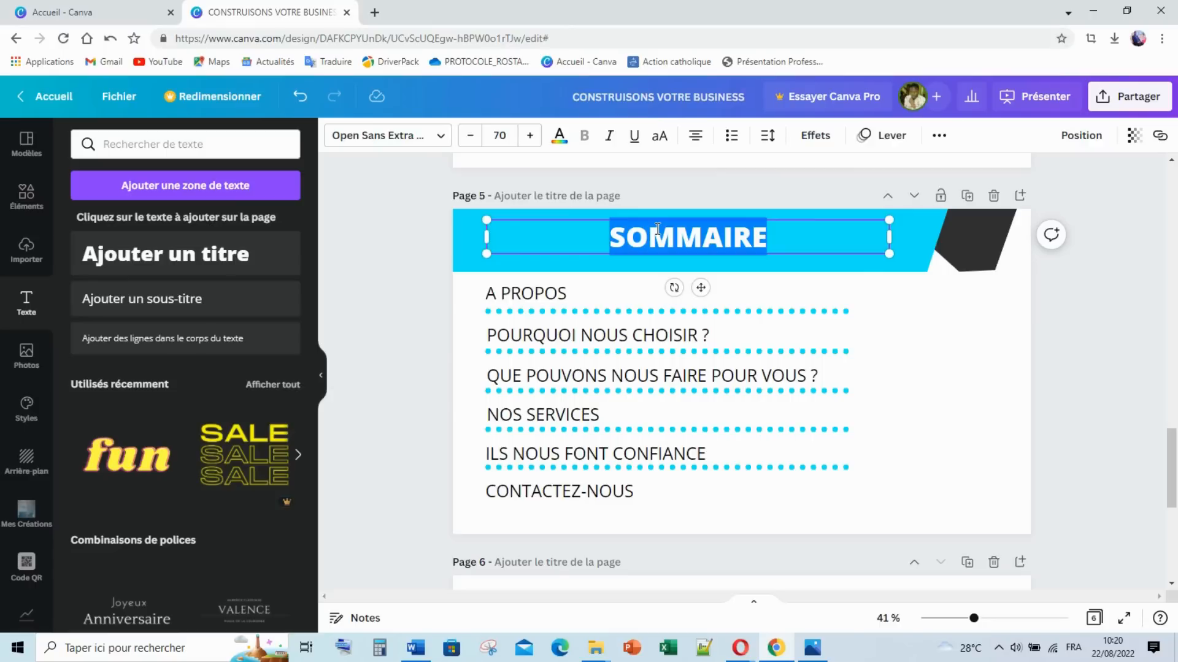
pyautogui.write('Qu')
pyautogui.press('BackSpace')
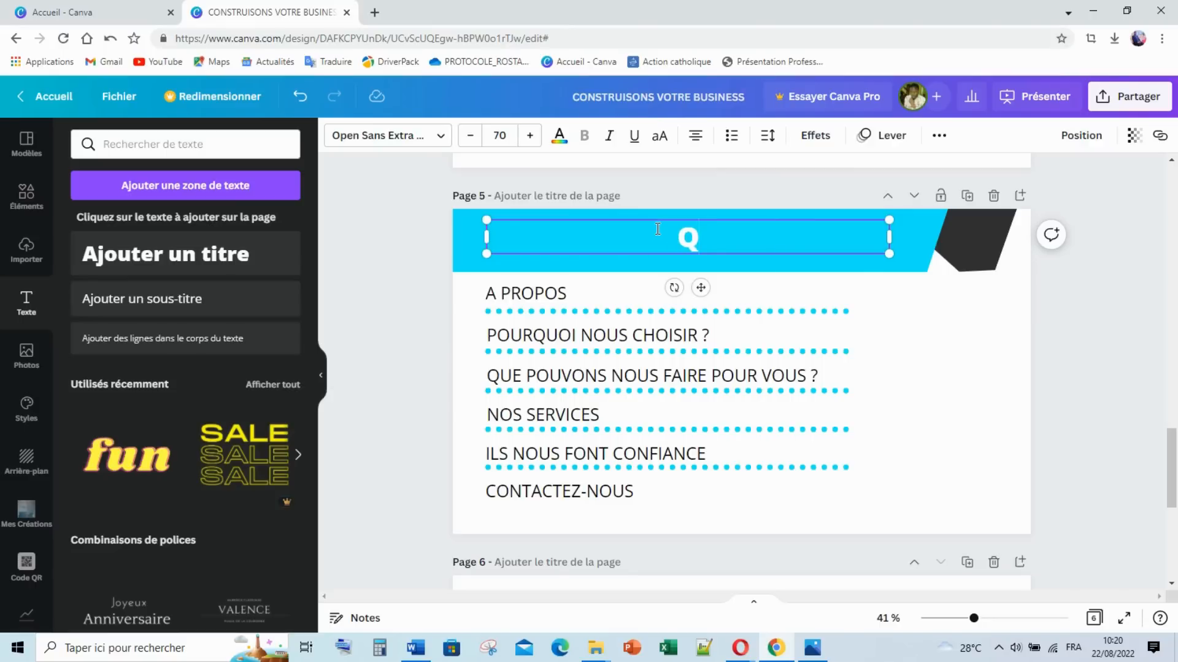
pyautogui.write('UE POU')
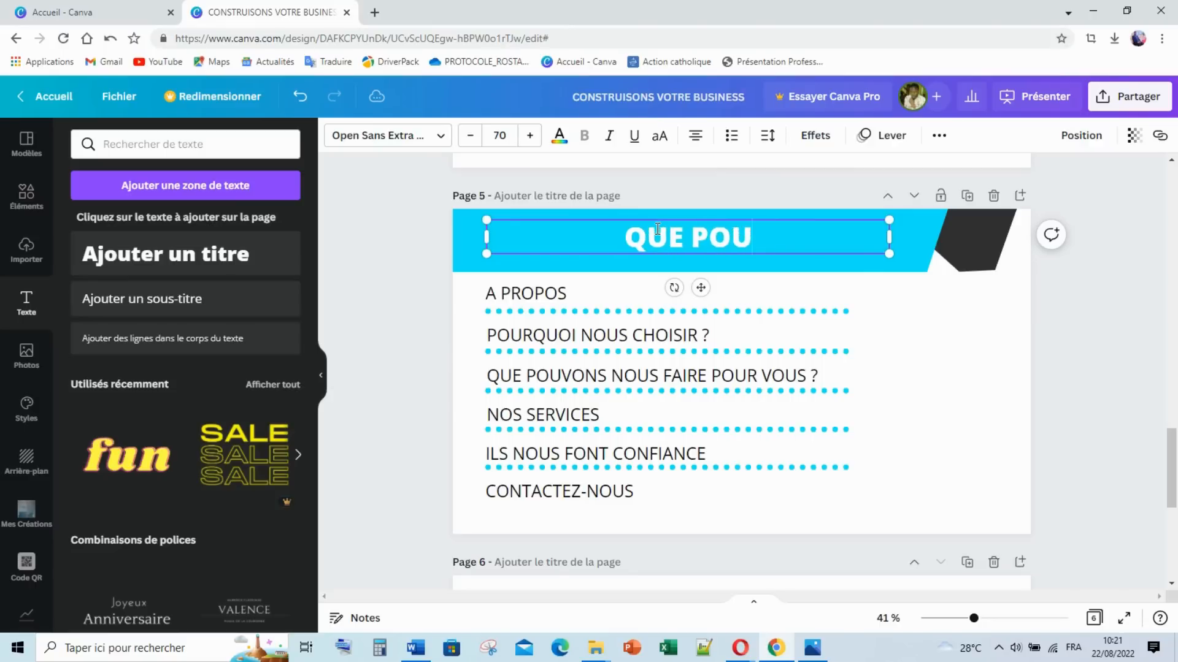
pyautogui.write('VONS')
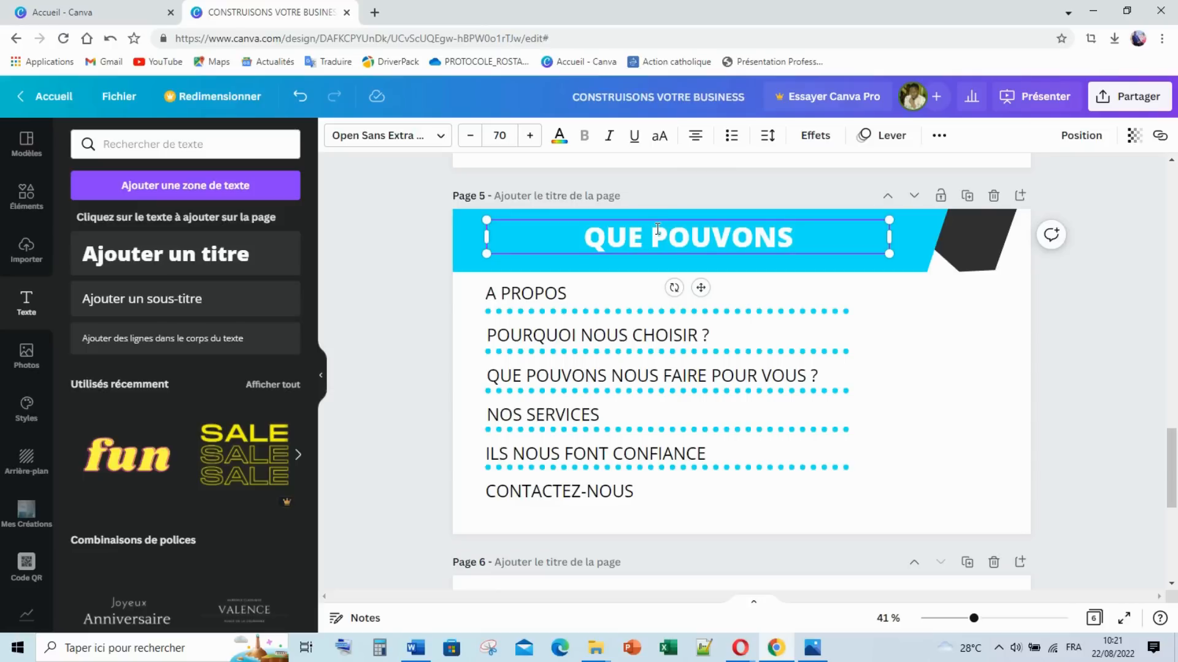
pyautogui.write('-NIU')
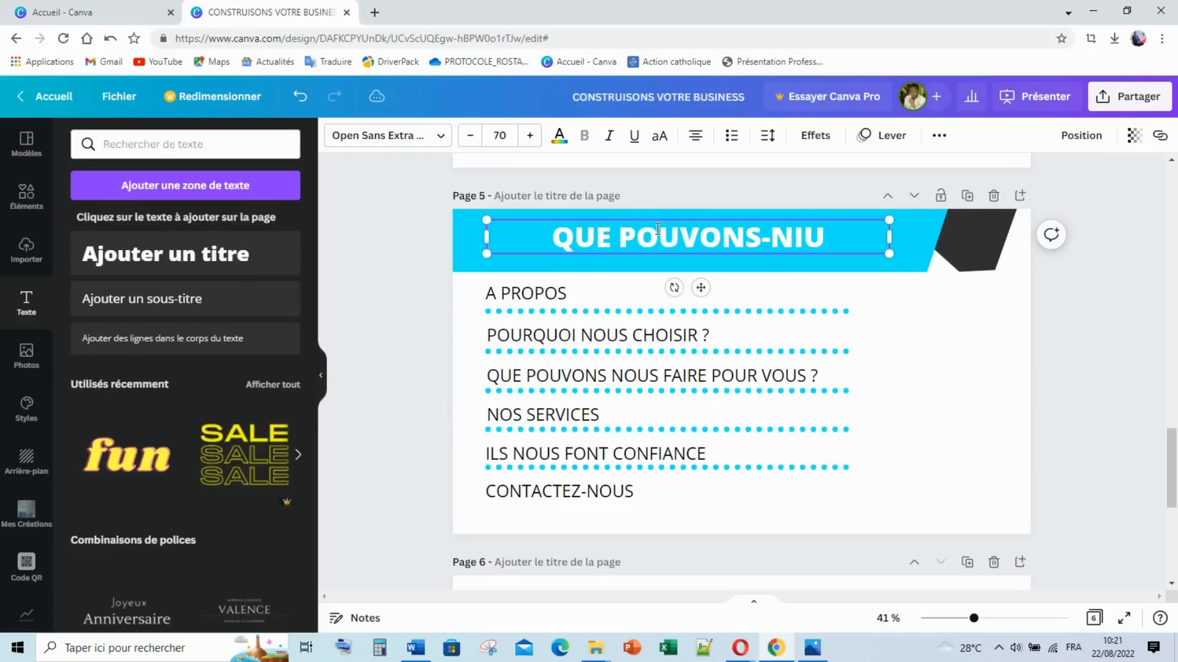
pyautogui.press('BackSpace')
pyautogui.press('BackSpace')
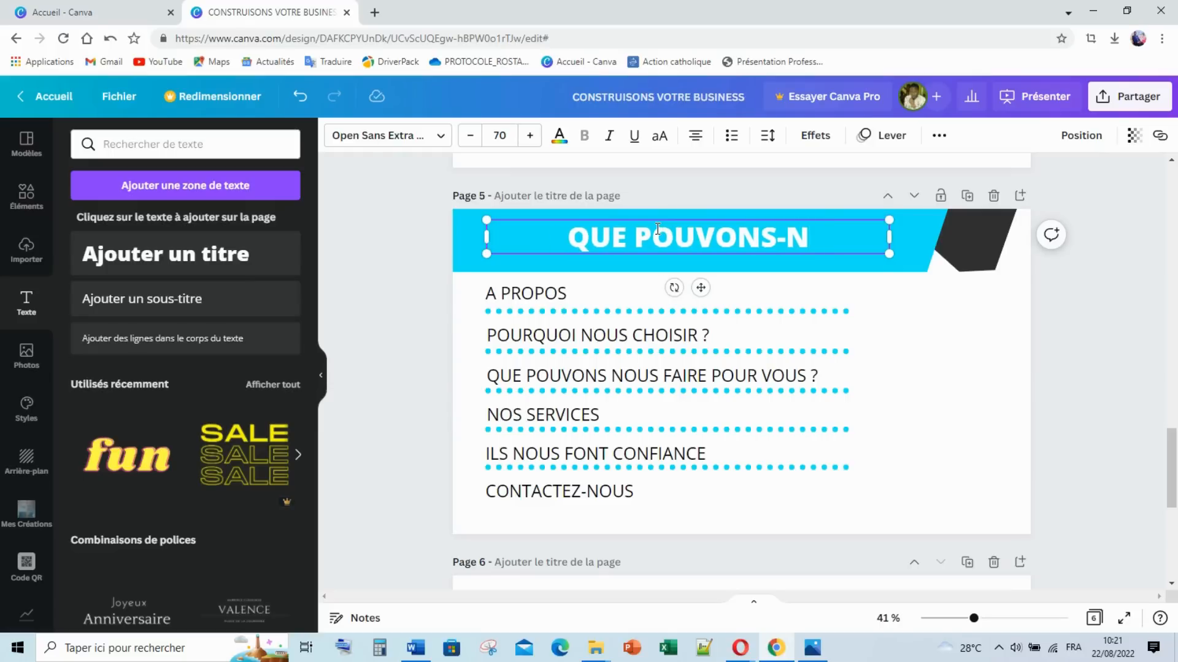
pyautogui.write('OUS FAI')
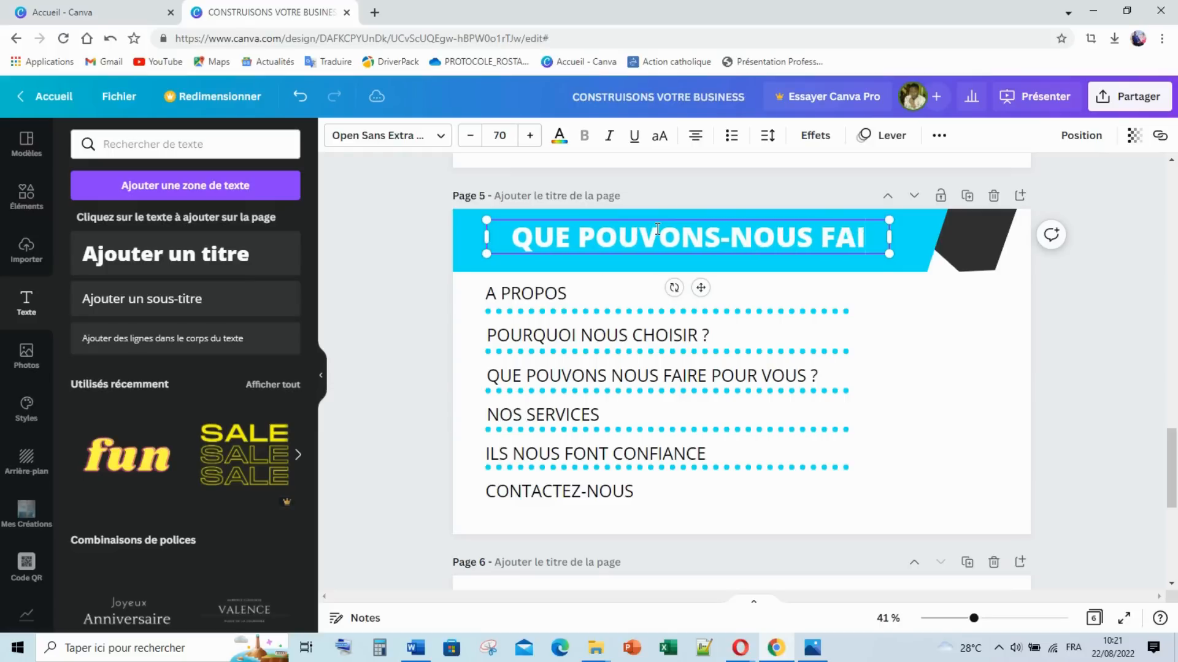
pyautogui.write('RE PO')
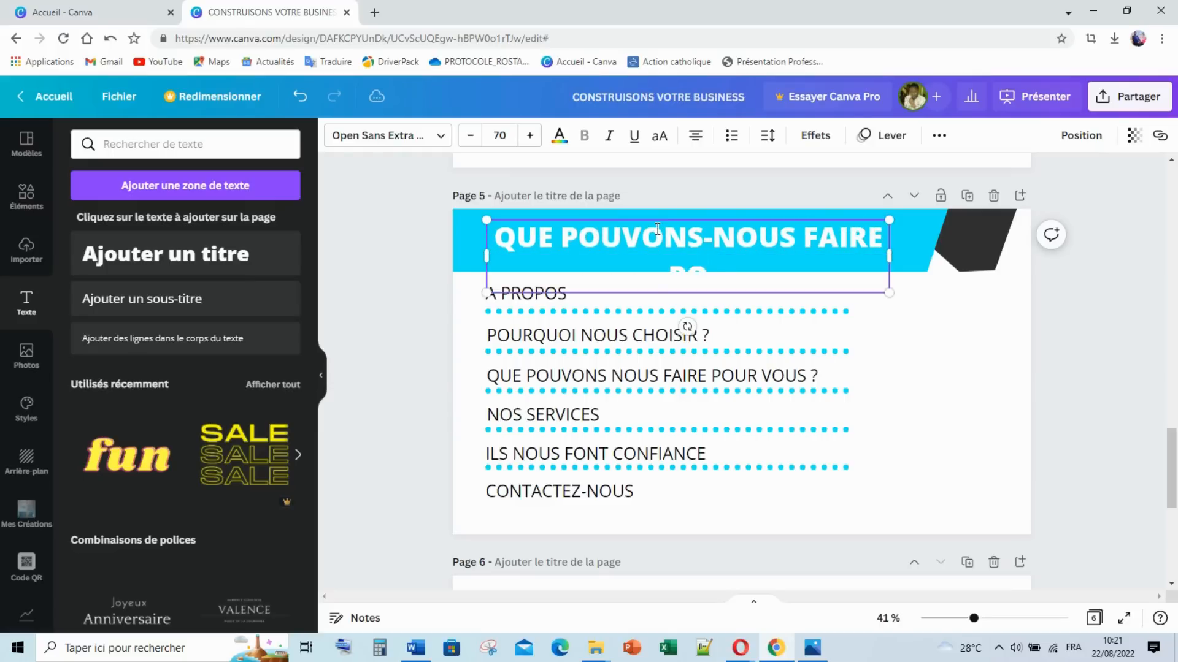
pyautogui.write('UR VOU')
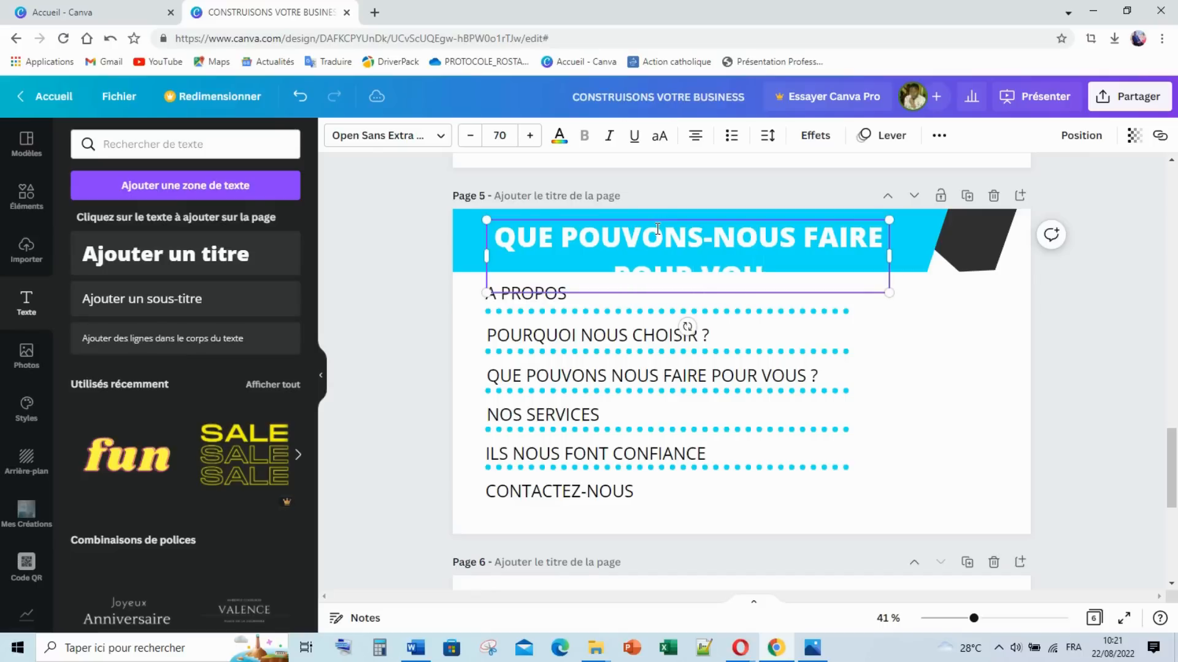
pyautogui.write('S ?')
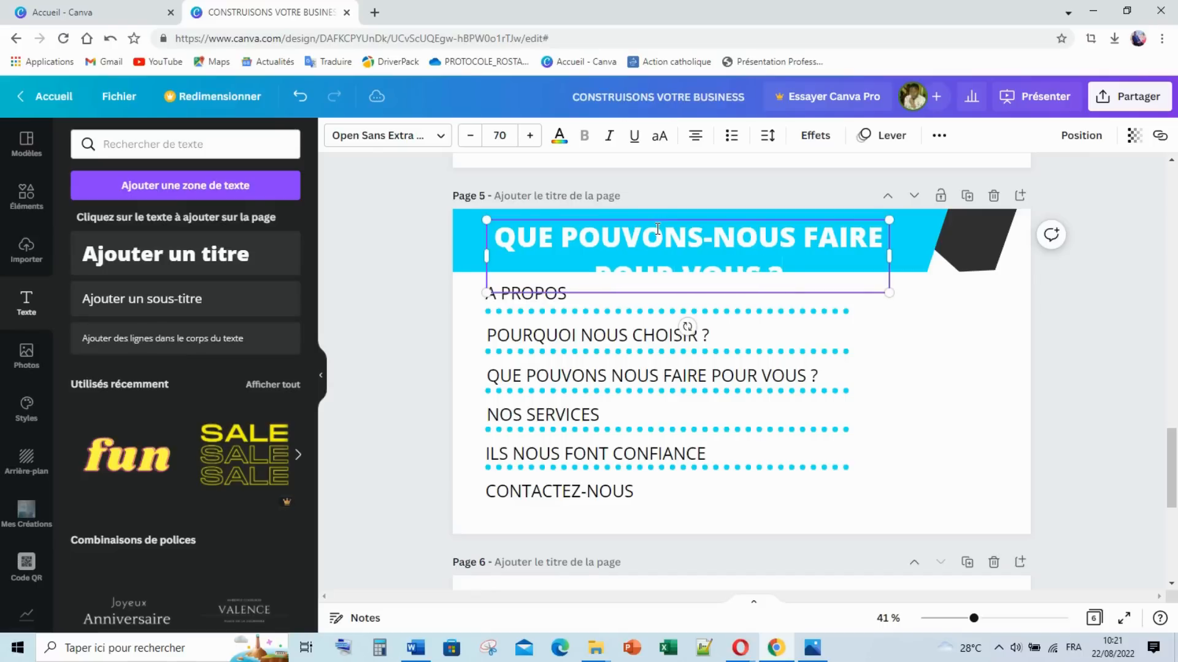
pyautogui.click(382, 279)
pyautogui.click(579, 249)
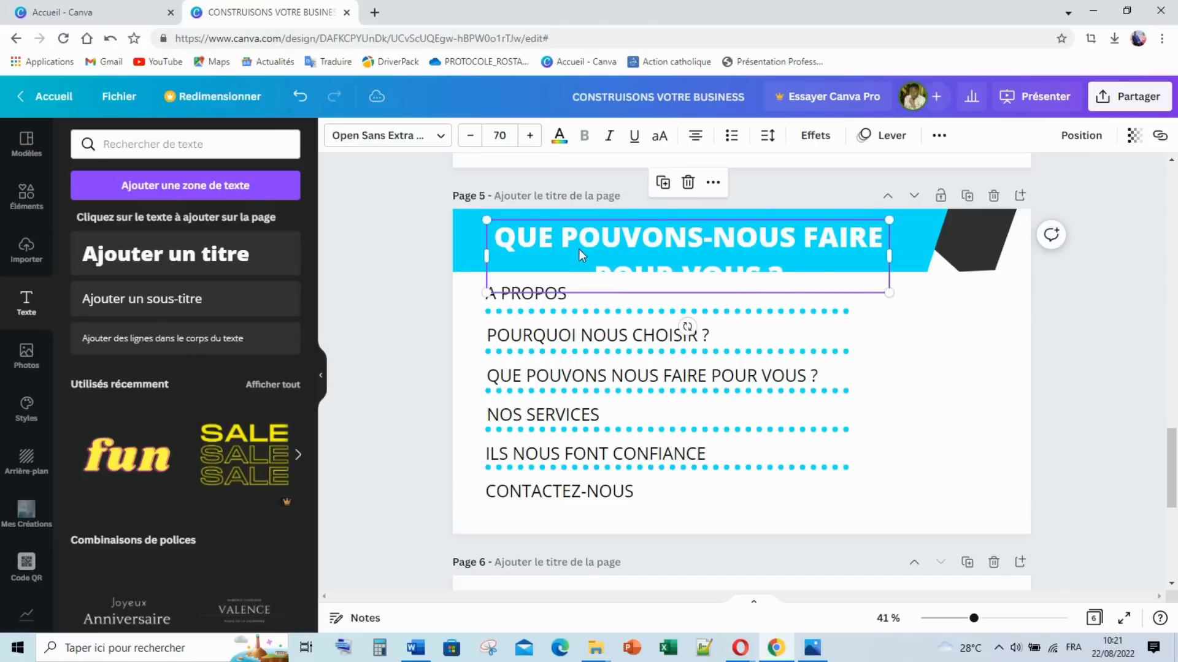
pyautogui.click(507, 133)
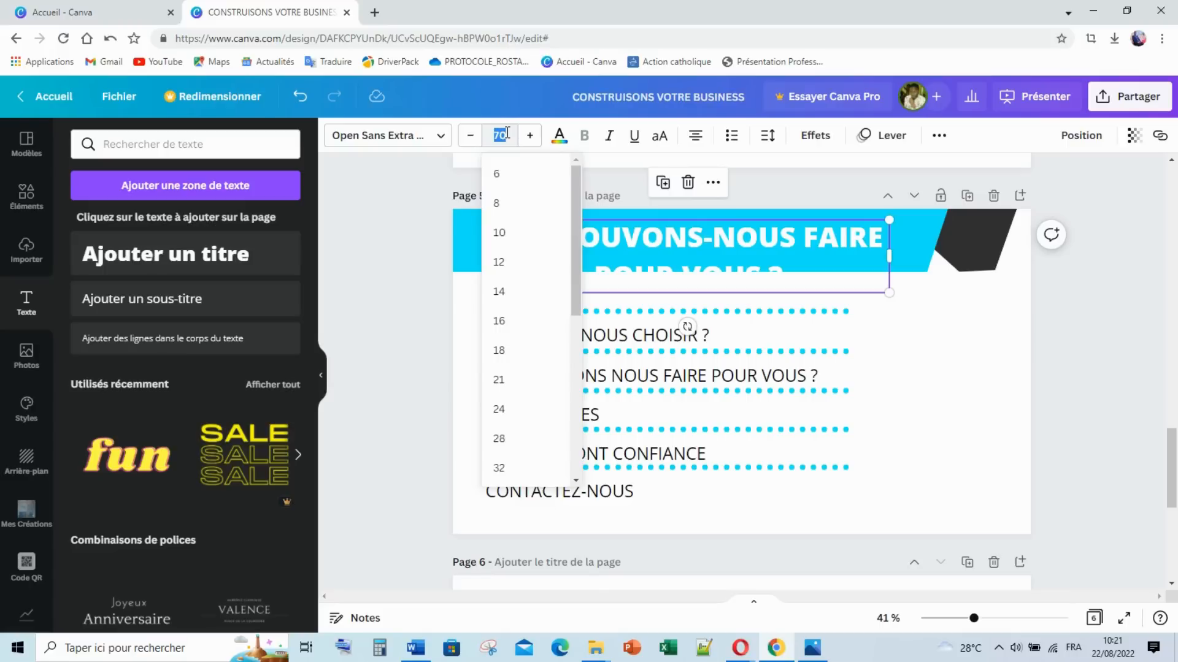
# Step: Set the title to size 60, widen its box further and shrink the font six steps
pyautogui.write('60')
pyautogui.click(389, 260)
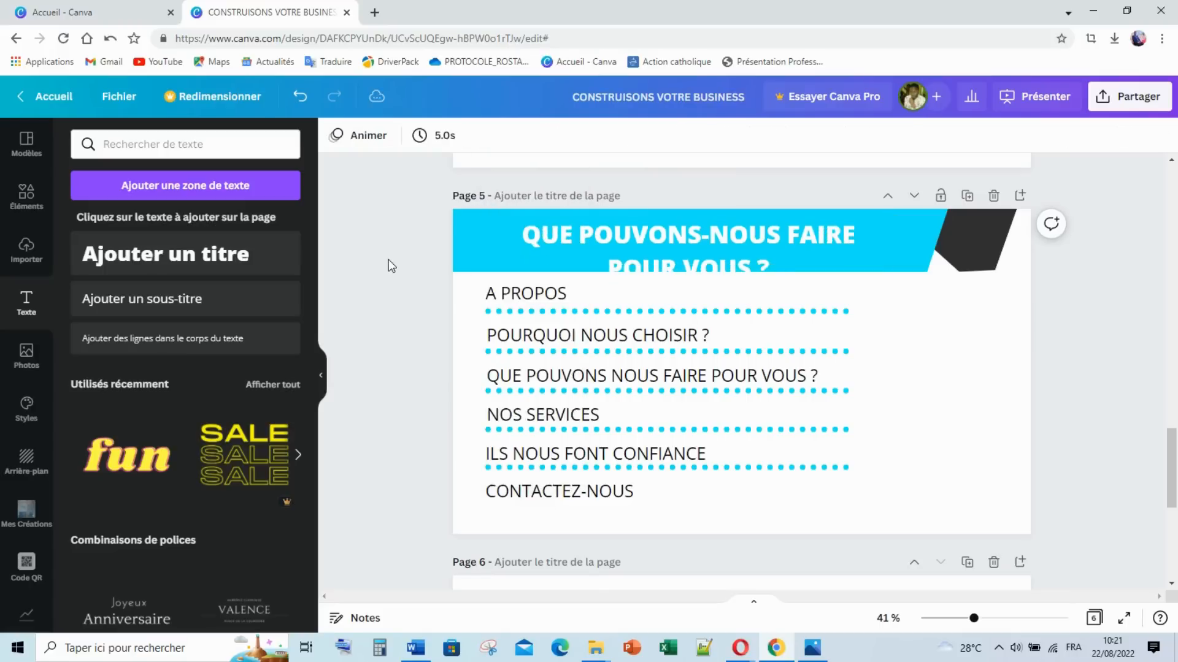
pyautogui.click(730, 238)
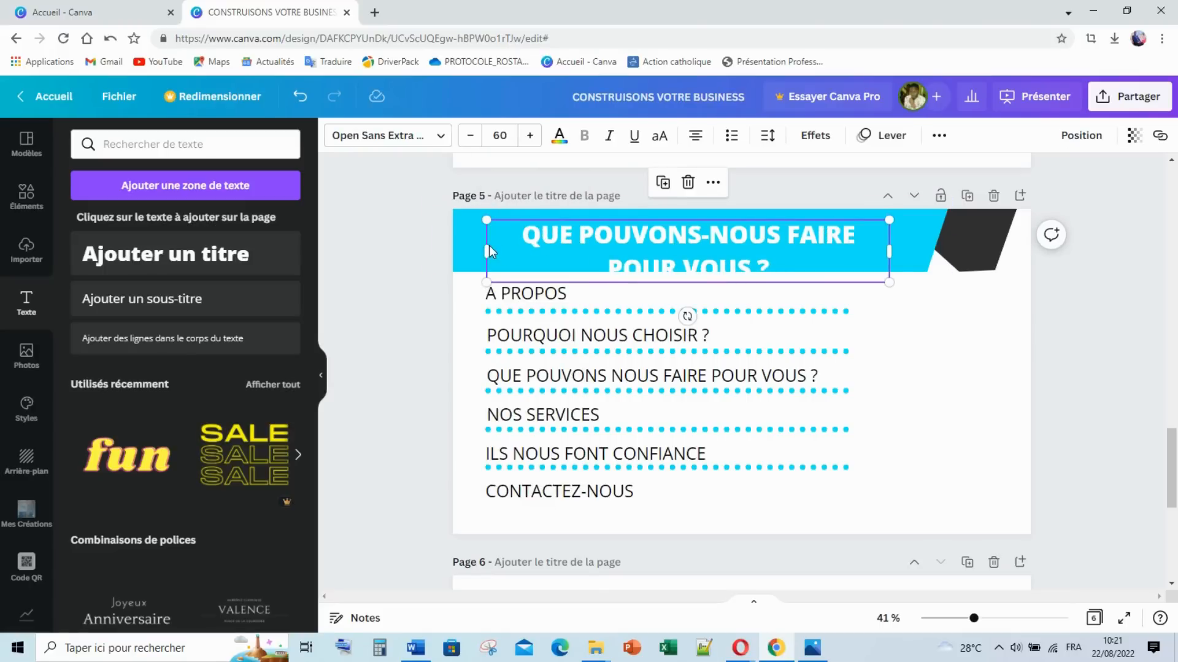
pyautogui.moveTo(890, 252); pyautogui.dragTo(928, 252)
pyautogui.click(468, 136)
pyautogui.click(468, 135)
pyautogui.click(468, 135)
pyautogui.click(468, 135)
pyautogui.click(468, 135)
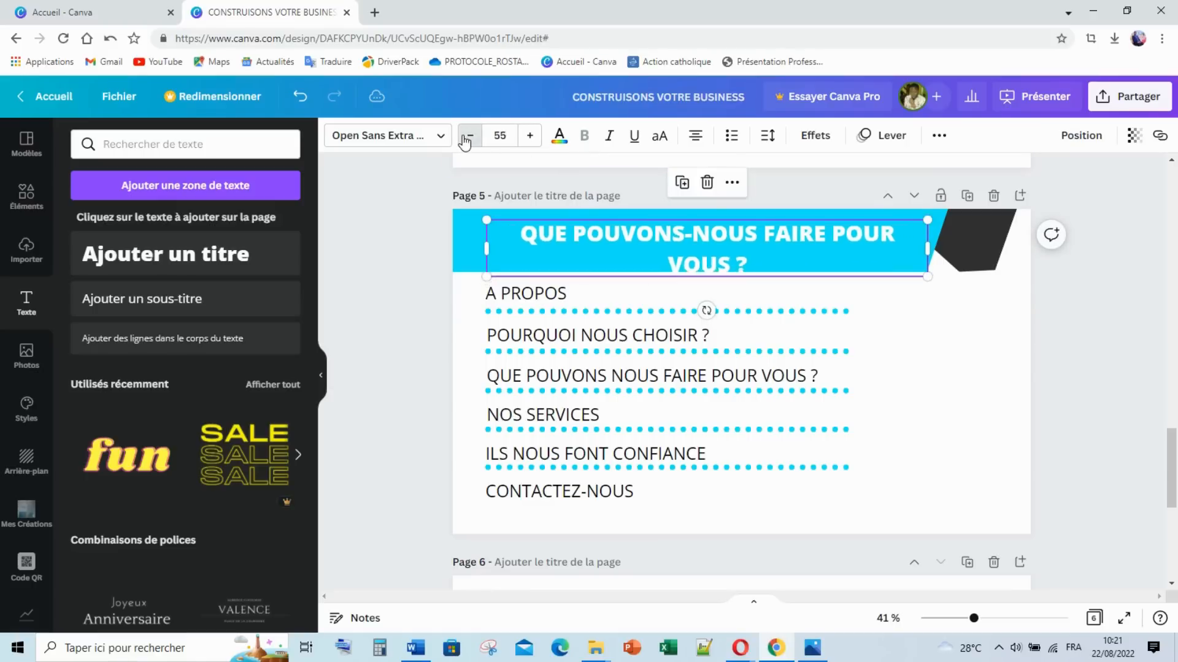
pyautogui.click(468, 136)
pyautogui.click(468, 135)
pyautogui.click(468, 136)
pyautogui.click(468, 135)
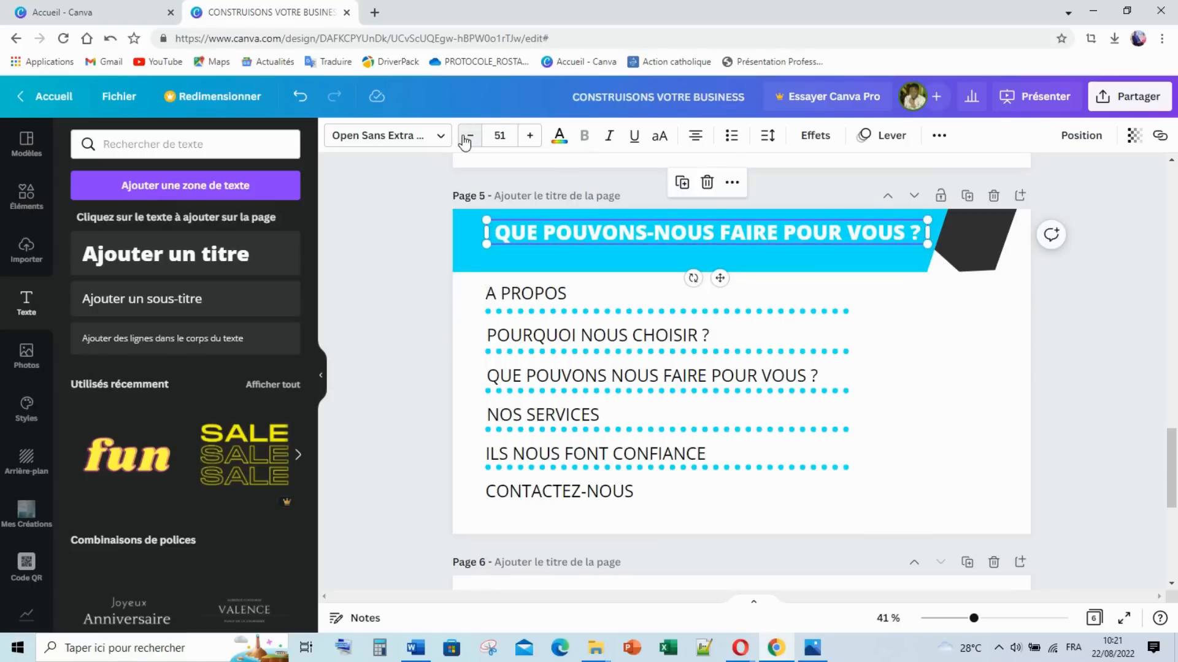
pyautogui.click(466, 137)
pyautogui.click(422, 245)
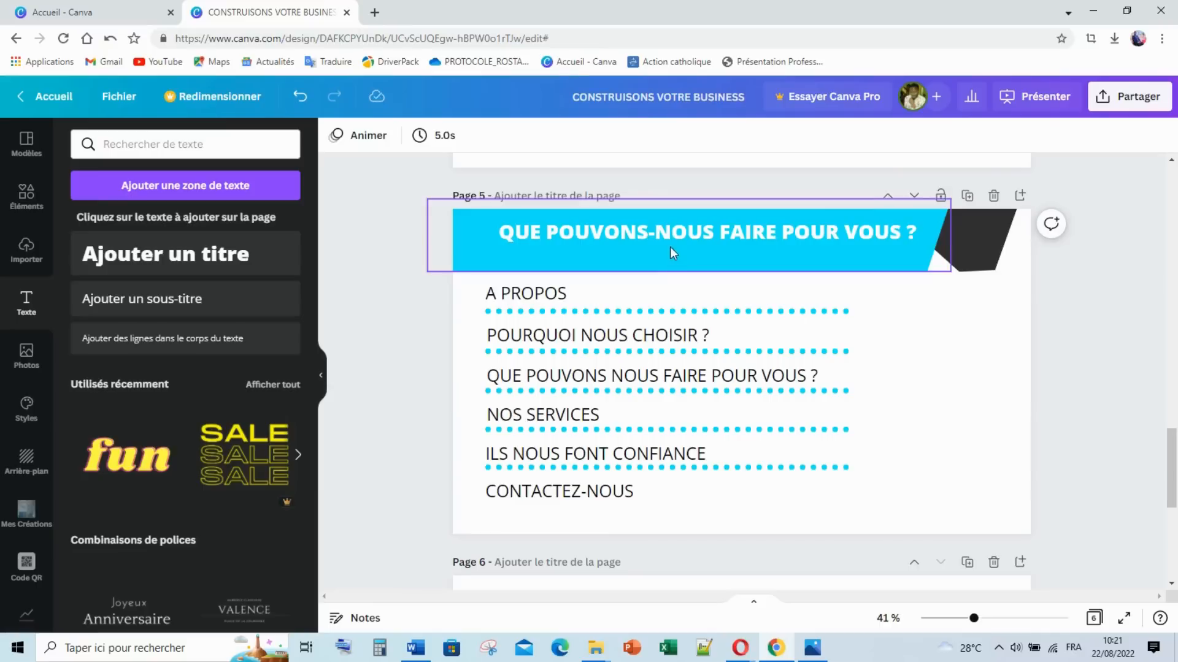
# Step: Left-align the title, enlarge it two steps, nudge it lower, then view the 5.png reference
pyautogui.click(632, 233)
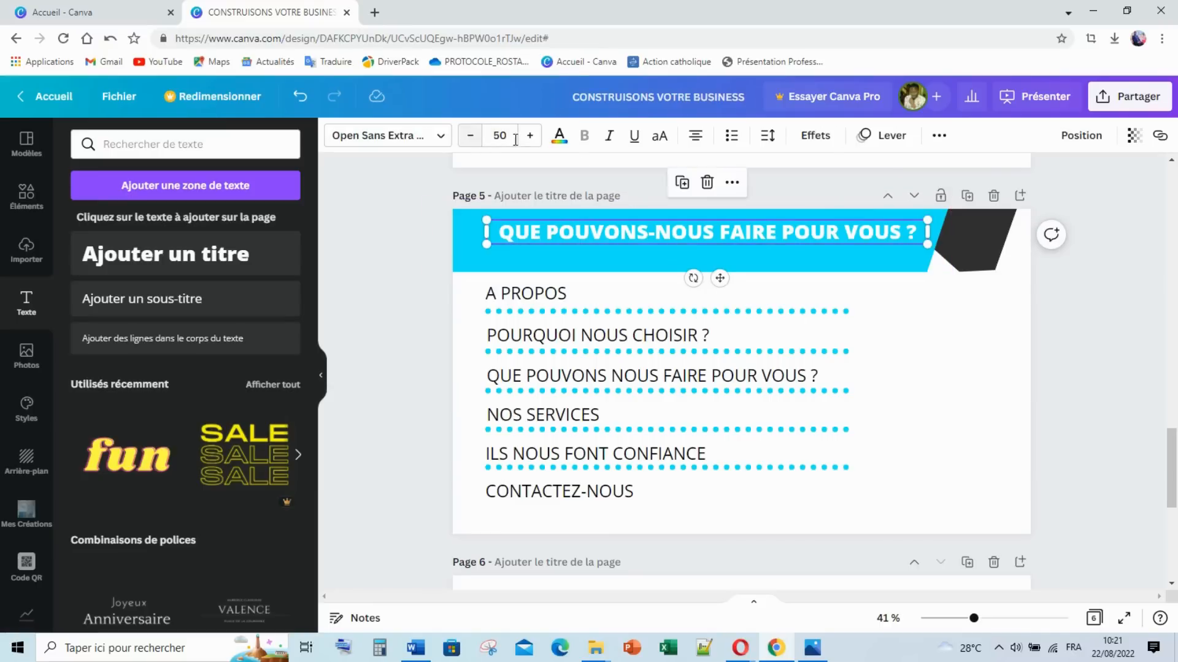
pyautogui.click(695, 135)
pyautogui.click(530, 136)
pyautogui.click(530, 135)
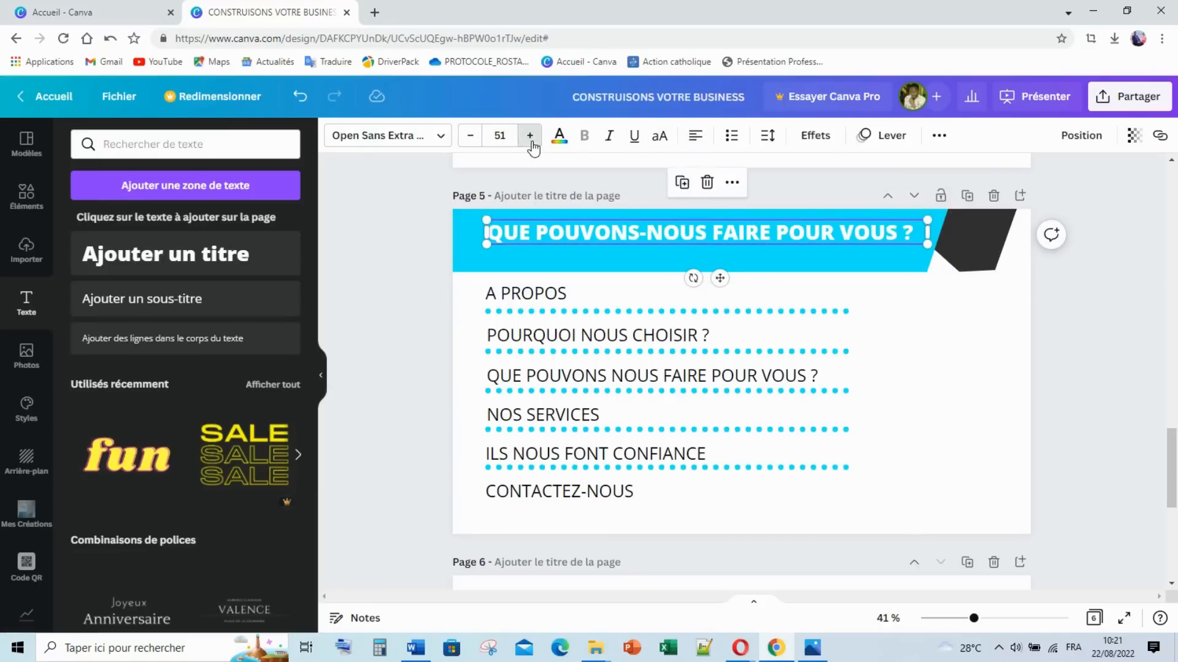
pyautogui.click(1109, 271)
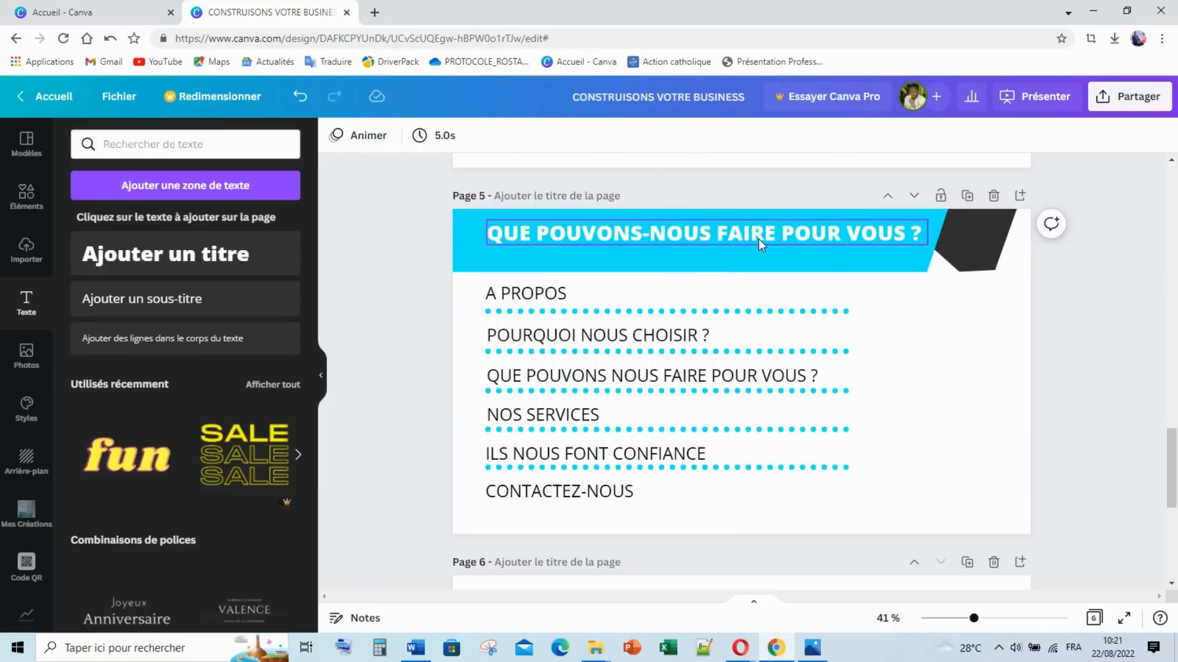
pyautogui.moveTo(758, 238); pyautogui.dragTo(754, 244)
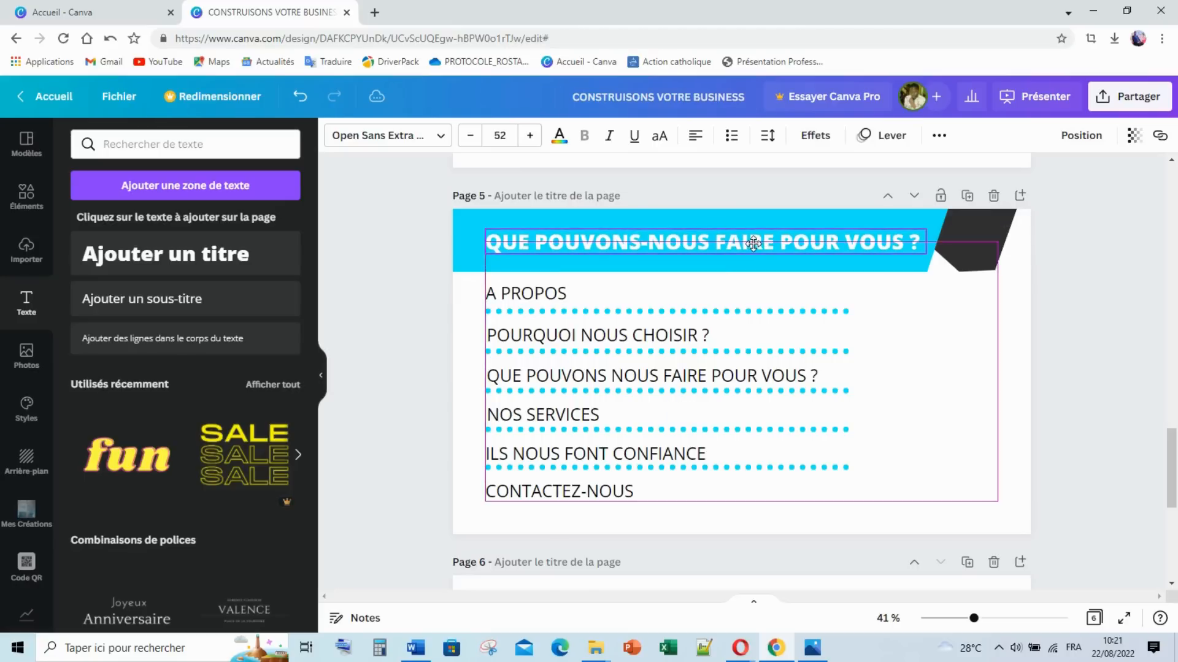
pyautogui.click(1093, 313)
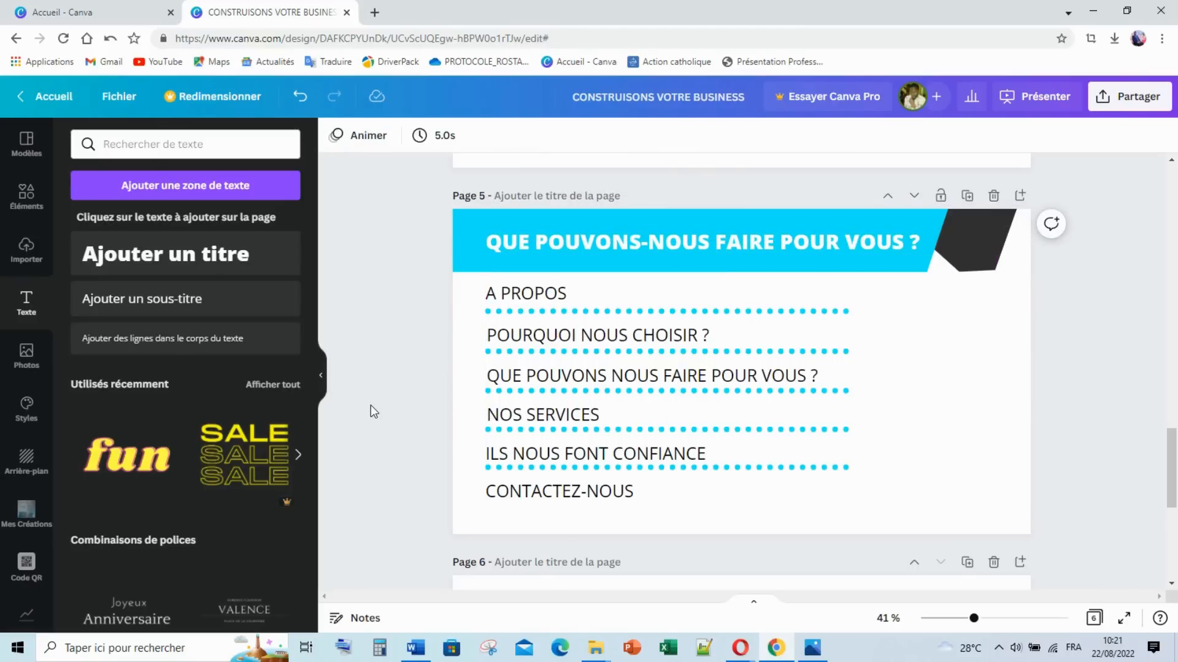
pyautogui.click(811, 651)
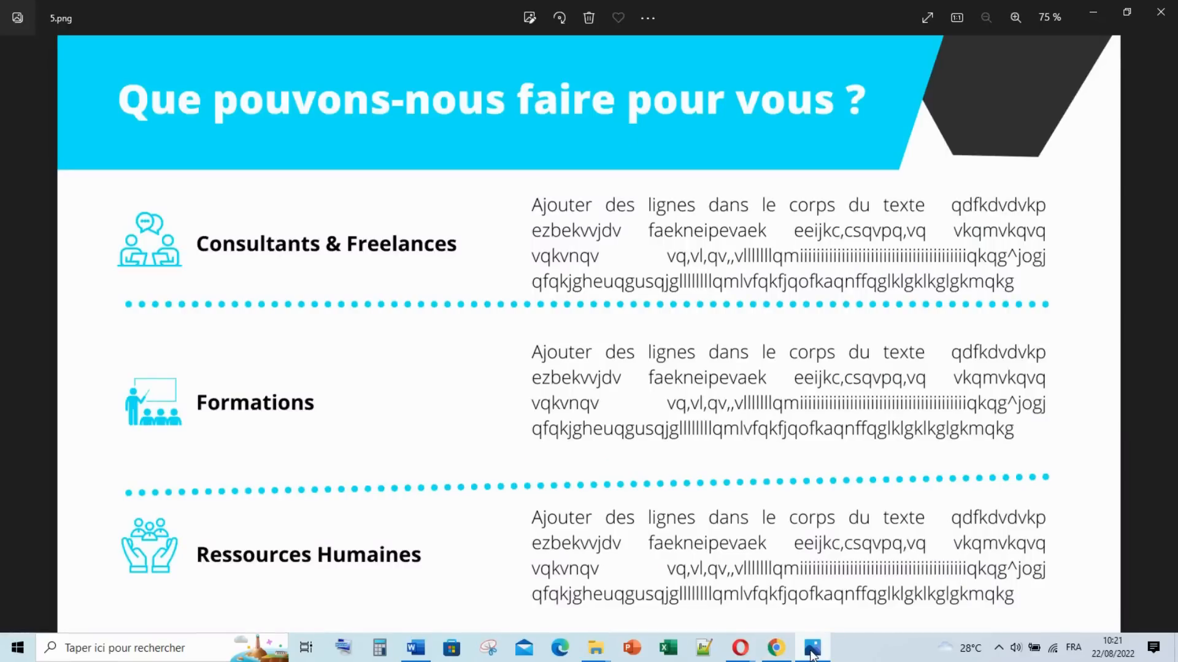
pyautogui.click(812, 652)
pyautogui.click(811, 651)
# Step: Delete a dotted line and the POURQUOI NOUS CHOISIR ?, QUE POUVONS NOUS FAIRE POUR VOUS ? and NOS SERVICES entries
pyautogui.click(811, 652)
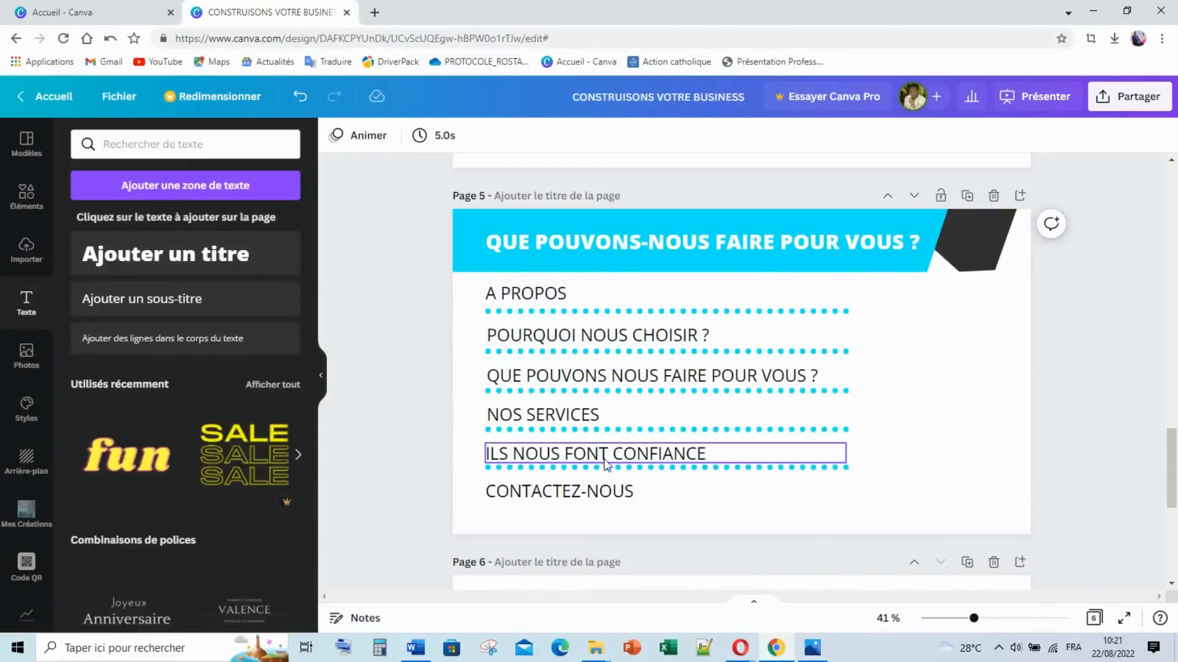
pyautogui.click(614, 353)
pyautogui.press('Delete')
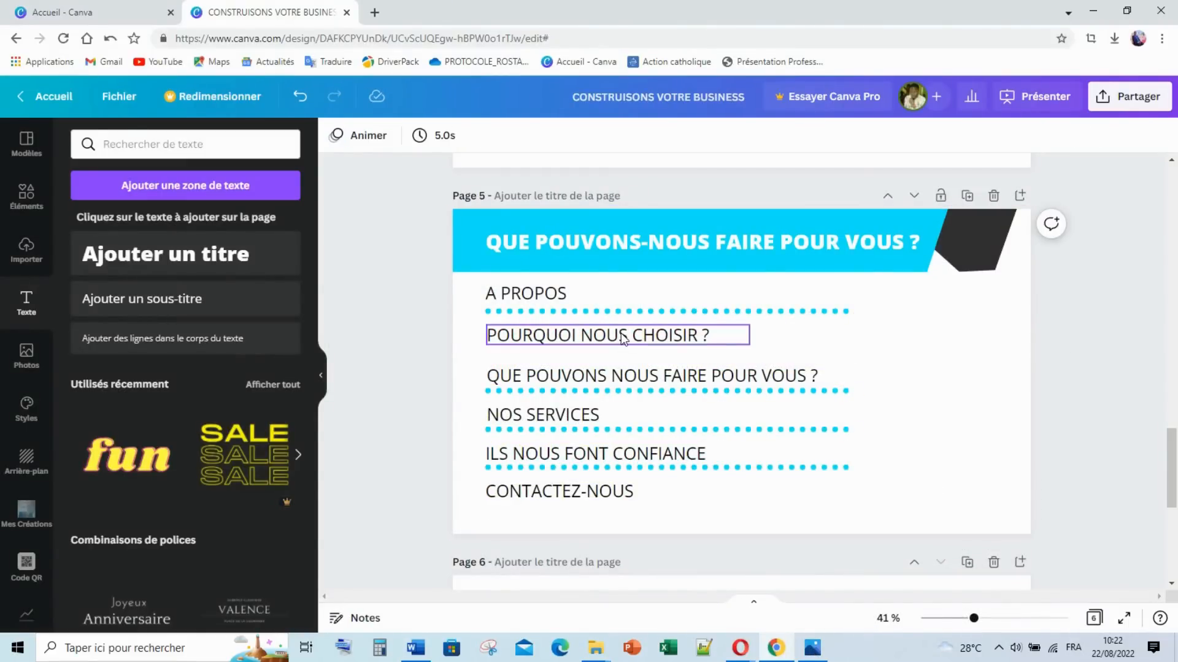
pyautogui.click(621, 334)
pyautogui.press('Delete')
pyautogui.click(600, 377)
pyautogui.press('Delete')
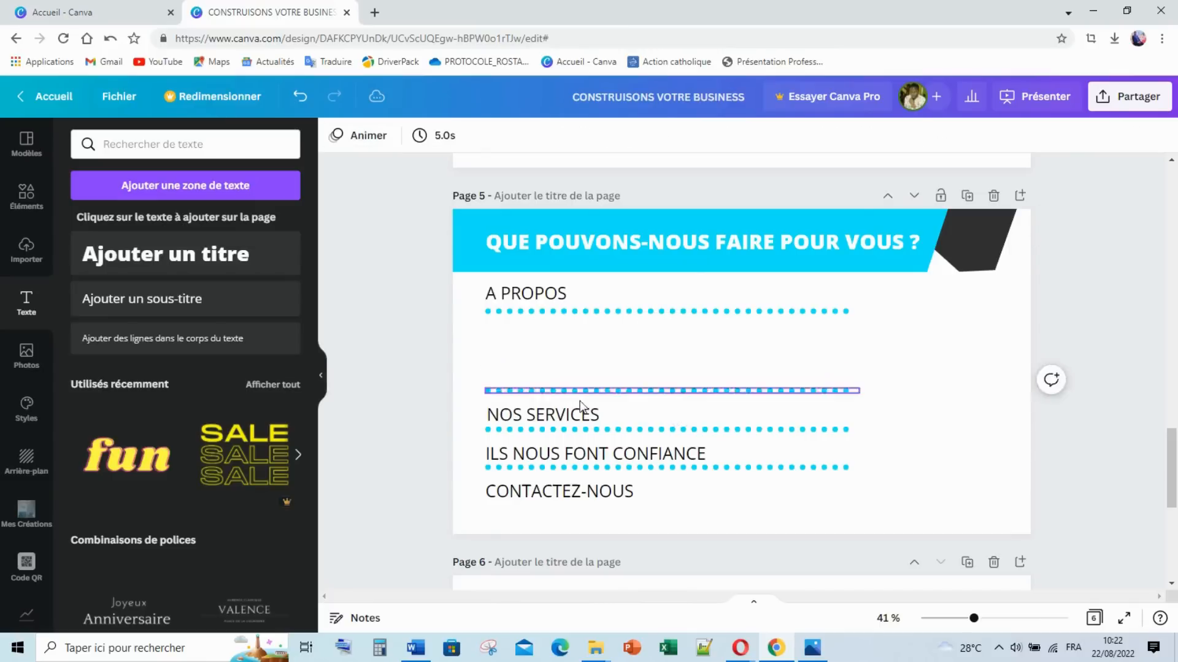
pyautogui.click(569, 415)
pyautogui.press('Delete')
# Step: Delete the A PROPOS, ILS NOUS FONT CONFIANCE and CONTACTEZ-NOUS entries plus another dotted line
pyautogui.click(552, 300)
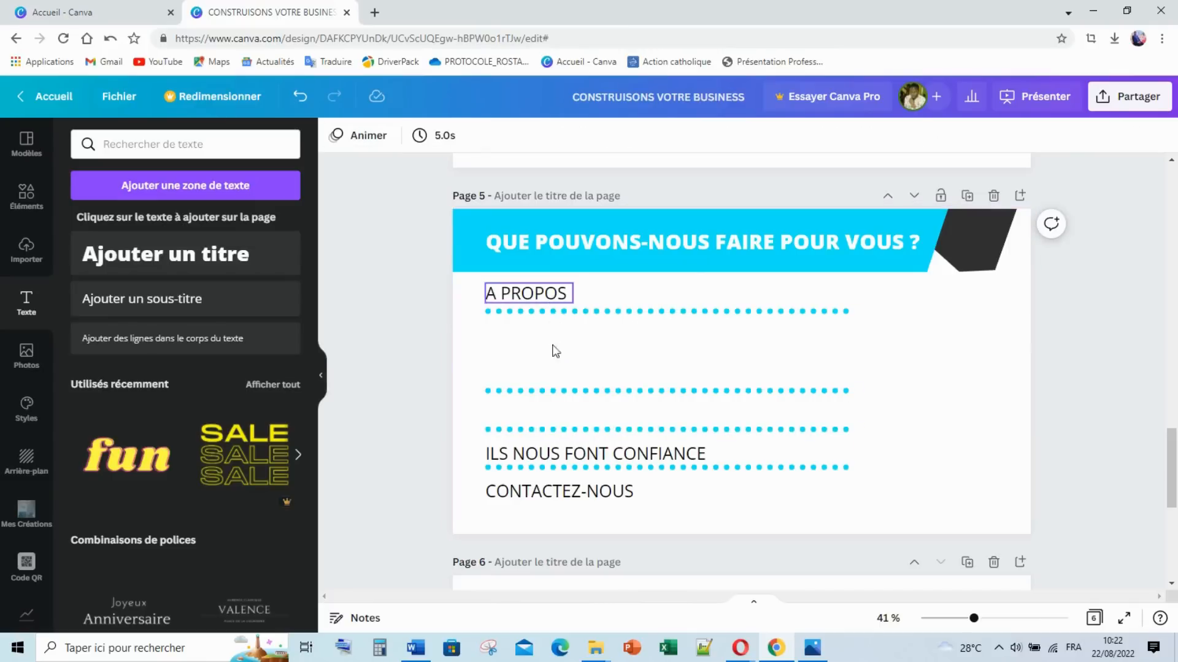
pyautogui.press('Delete')
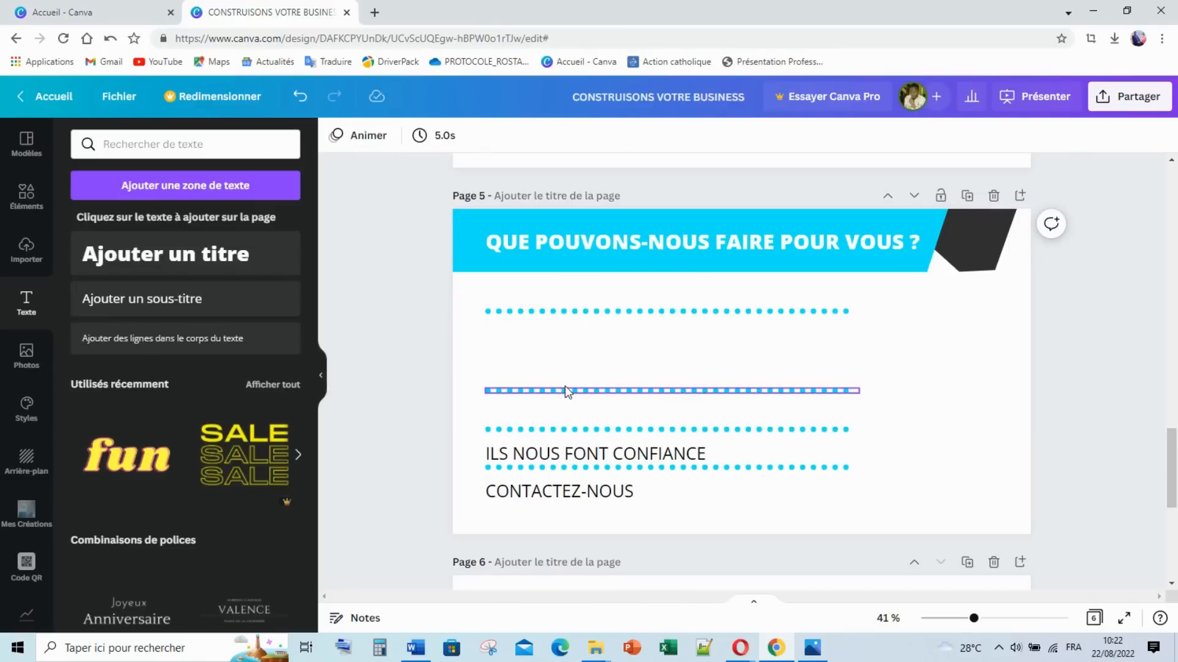
pyautogui.click(552, 457)
pyautogui.press('Delete')
pyautogui.click(561, 432)
pyautogui.press('Delete')
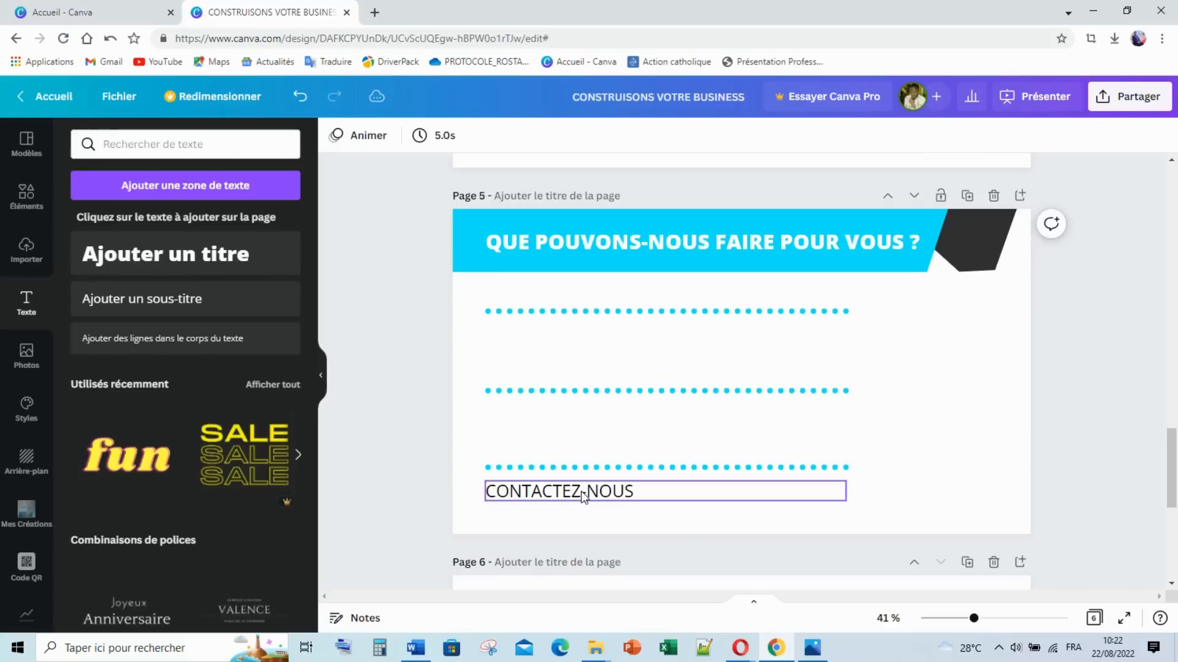
pyautogui.click(580, 492)
pyautogui.press('Delete')
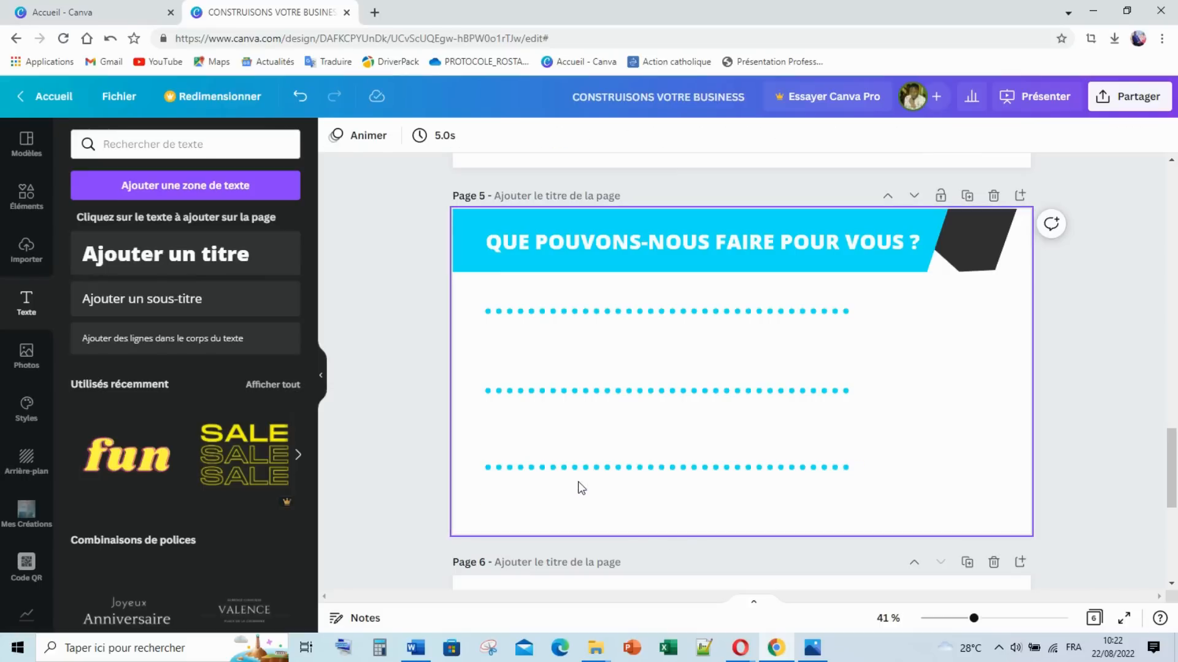
# Step: Delete the top dotted line and move the remaining two lines higher up the slide
pyautogui.click(655, 319)
pyautogui.press('Delete')
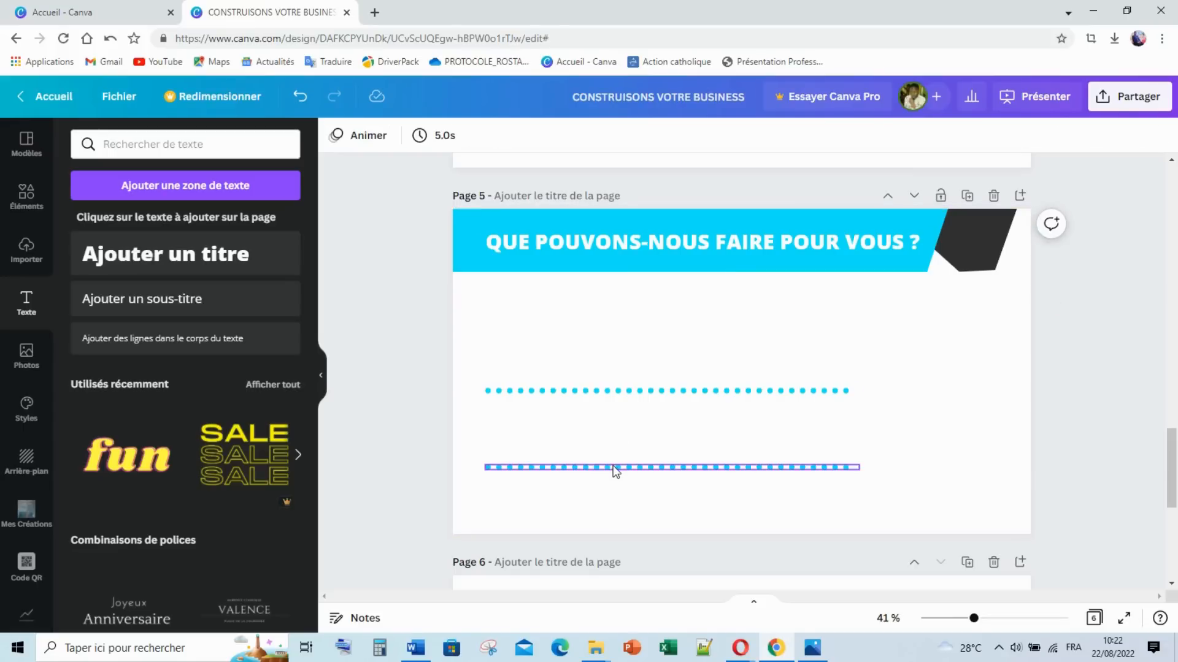
pyautogui.click(615, 467)
pyautogui.keyDown('shift'); pyautogui.click(611, 390); pyautogui.keyUp('shift')
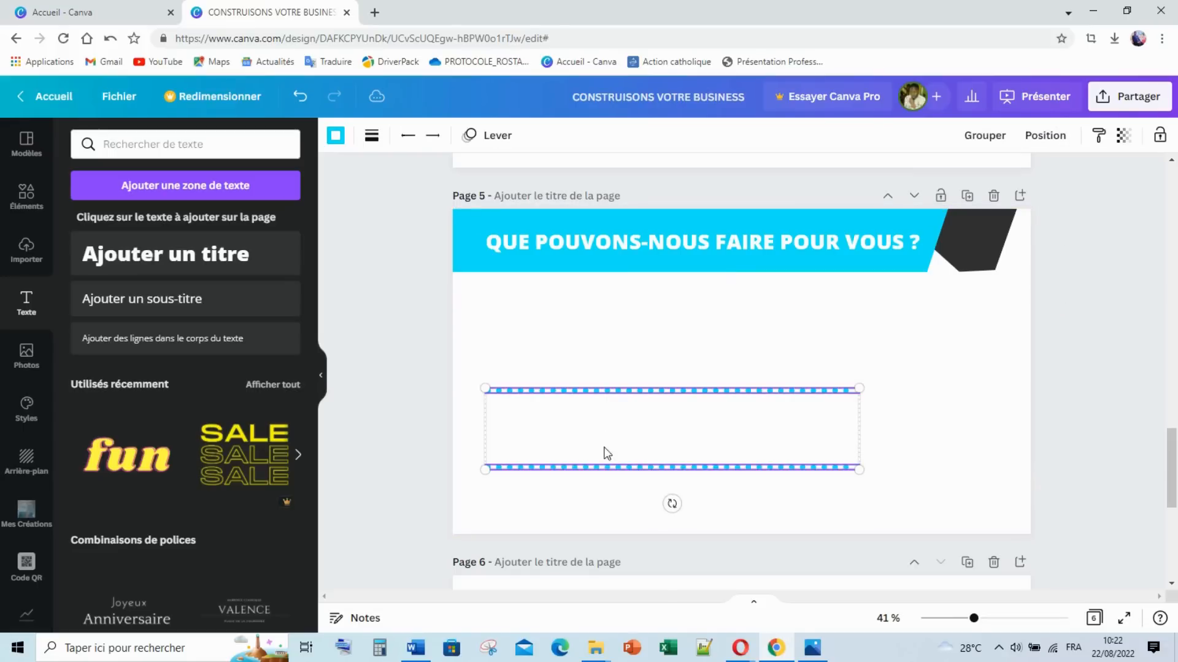
pyautogui.moveTo(605, 452); pyautogui.dragTo(635, 392)
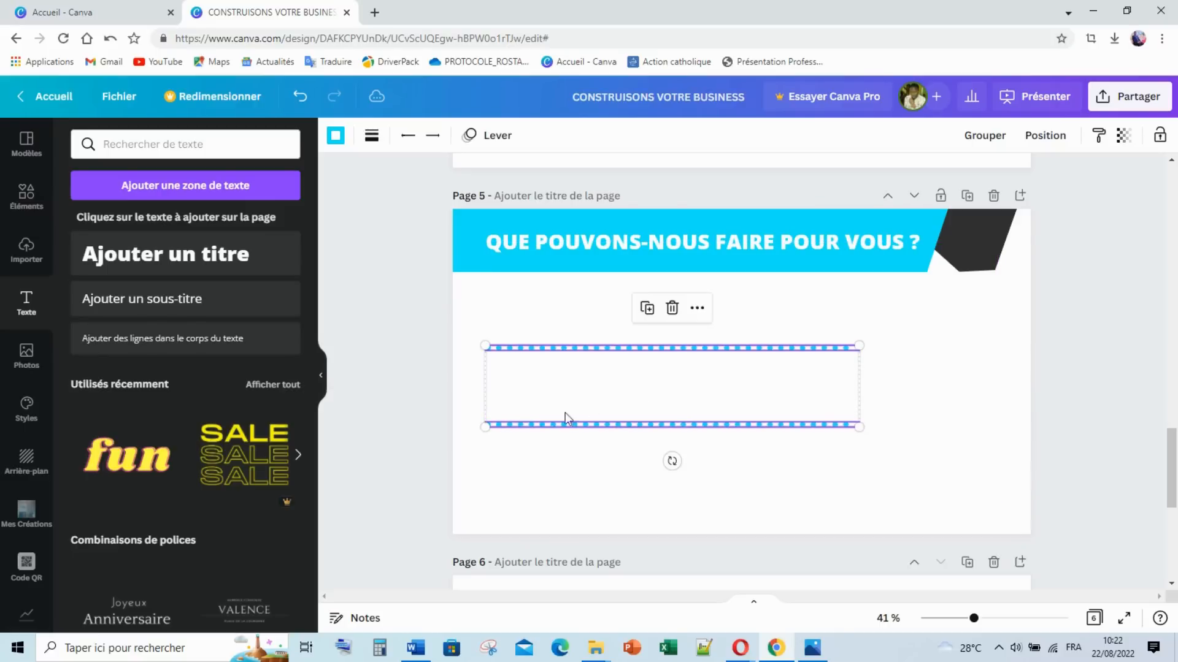
pyautogui.click(427, 382)
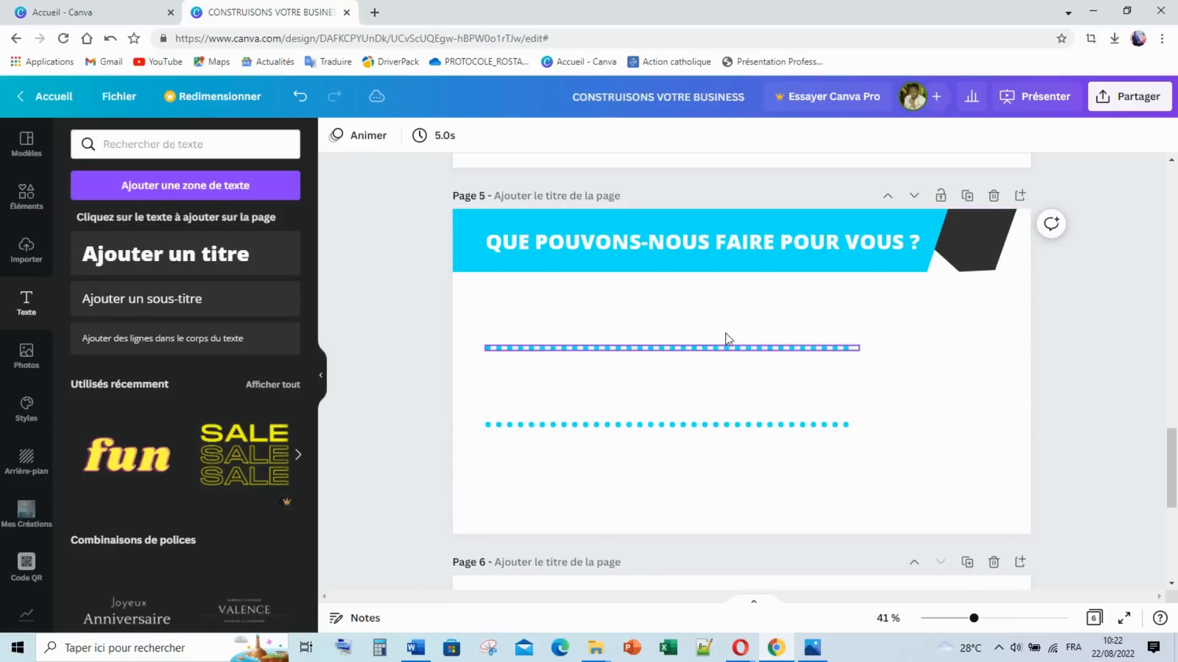
# Step: Lengthen both dotted lines to the right so they span almost the full slide width
pyautogui.click(815, 659)
pyautogui.click(816, 658)
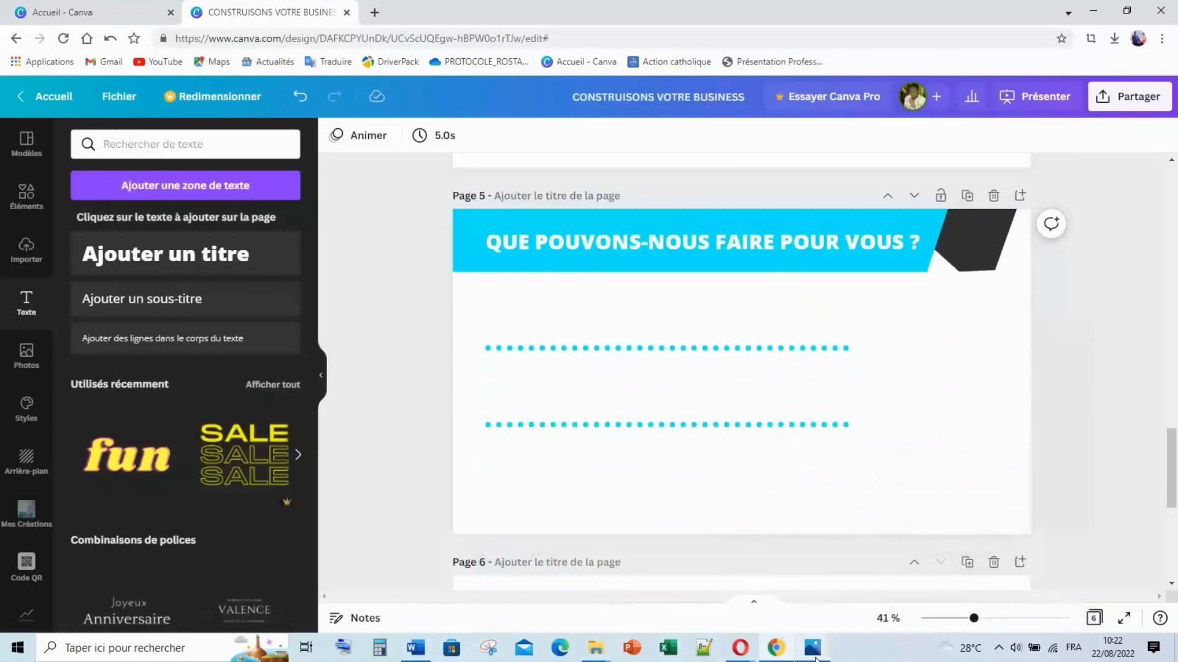
pyautogui.click(857, 349)
pyautogui.moveTo(859, 348); pyautogui.dragTo(995, 348)
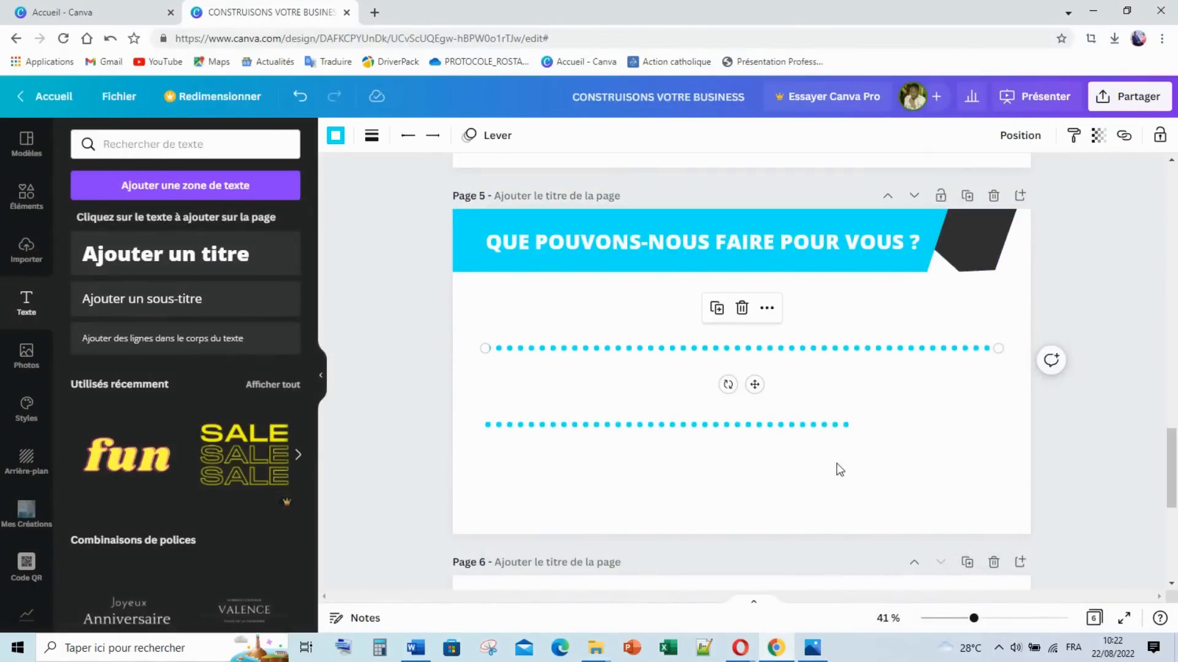
pyautogui.click(846, 424)
pyautogui.moveTo(857, 423); pyautogui.dragTo(996, 425)
pyautogui.click(1104, 395)
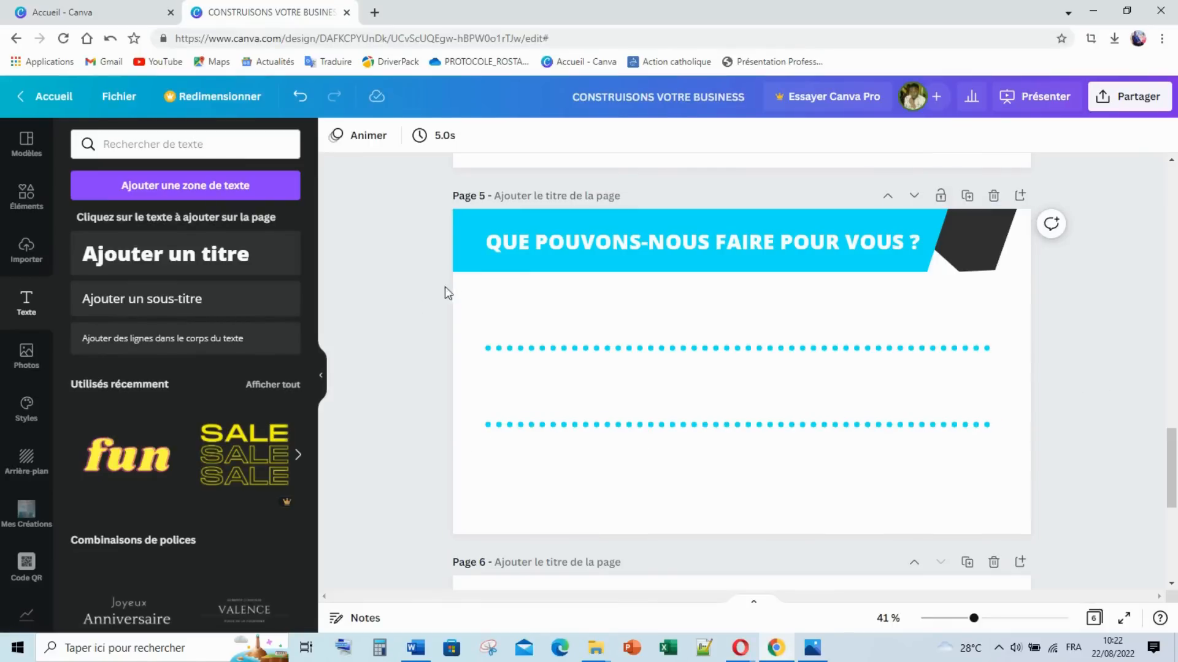
# Step: After checking 5.png, select the bold Compétences heading on page 4 to reuse on page 5
pyautogui.scroll(5, 546, 266)
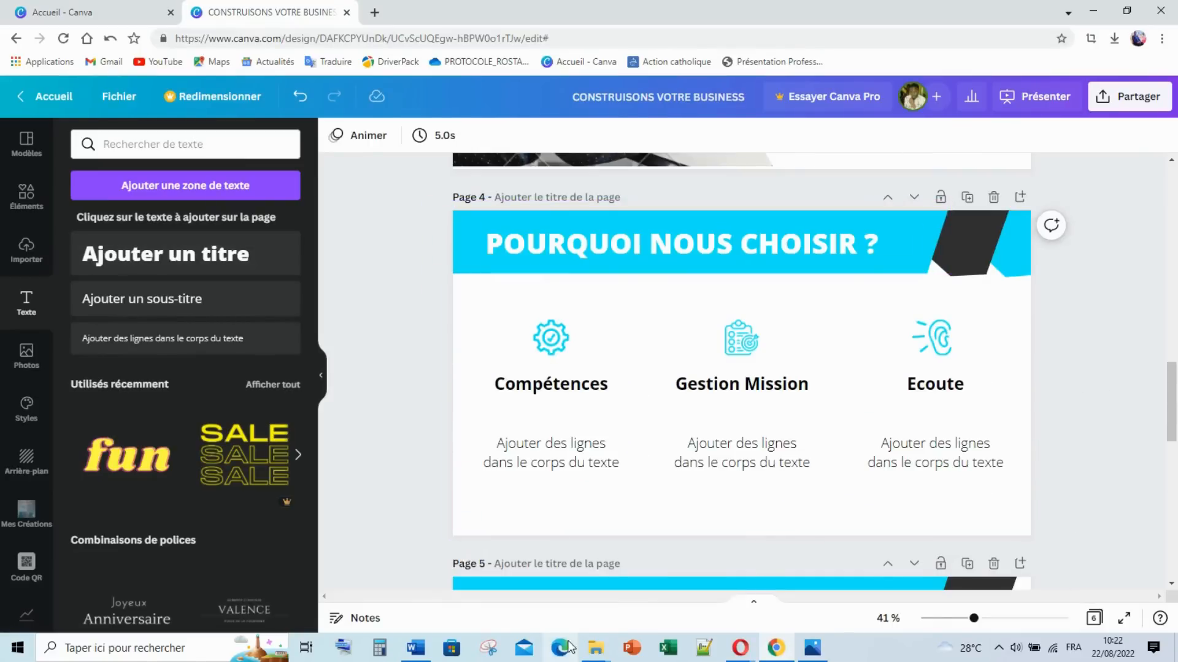
pyautogui.click(813, 650)
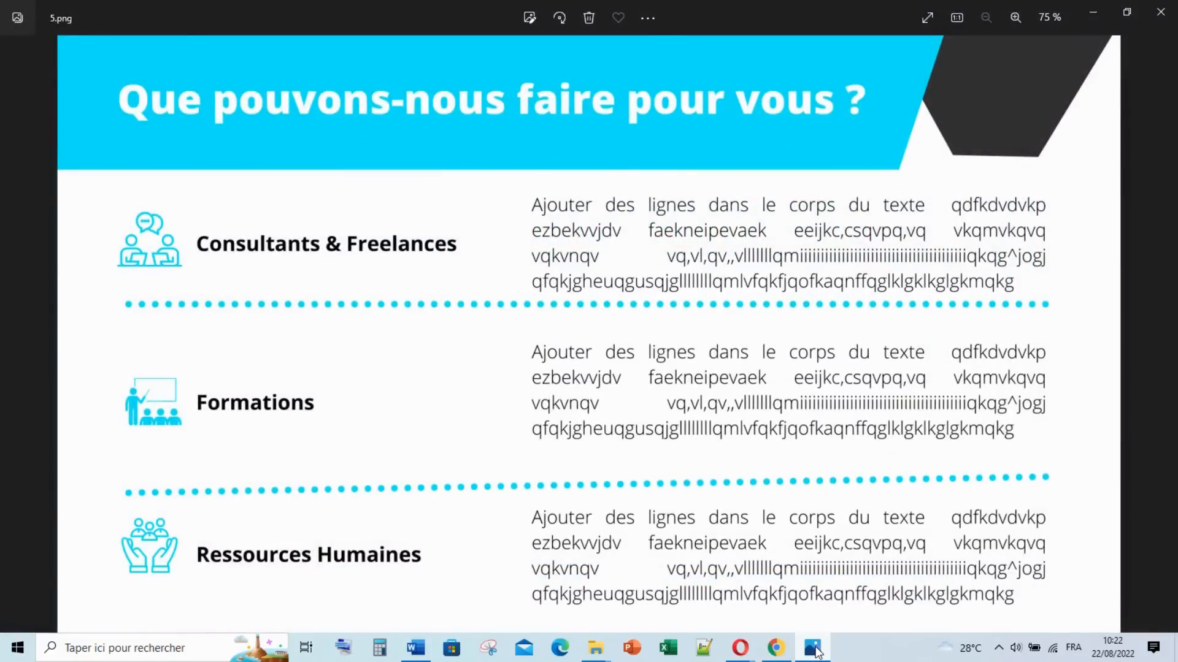
pyautogui.click(813, 649)
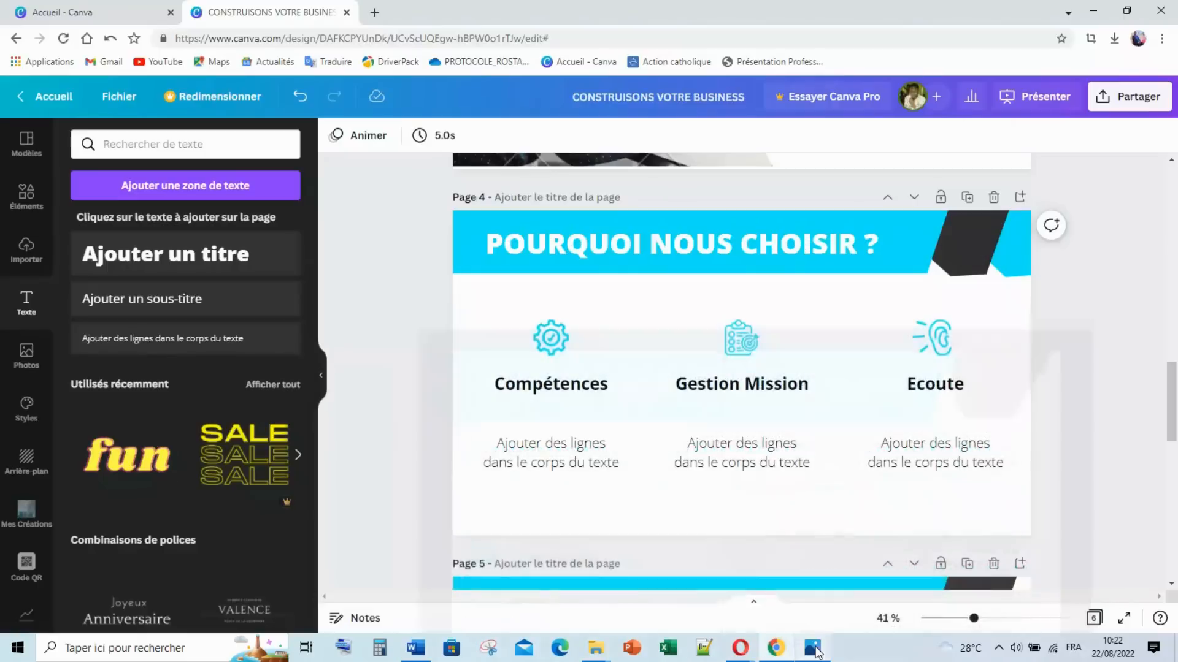
pyautogui.scroll(3, 621, 330)
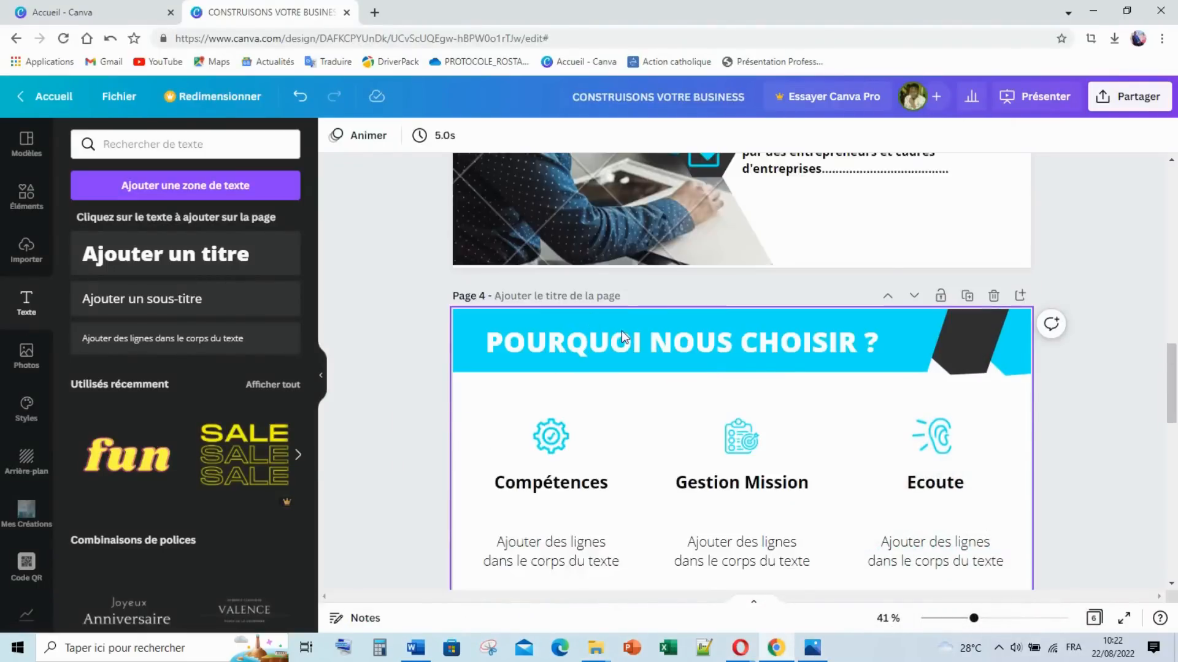
pyautogui.scroll(-5, 781, 344)
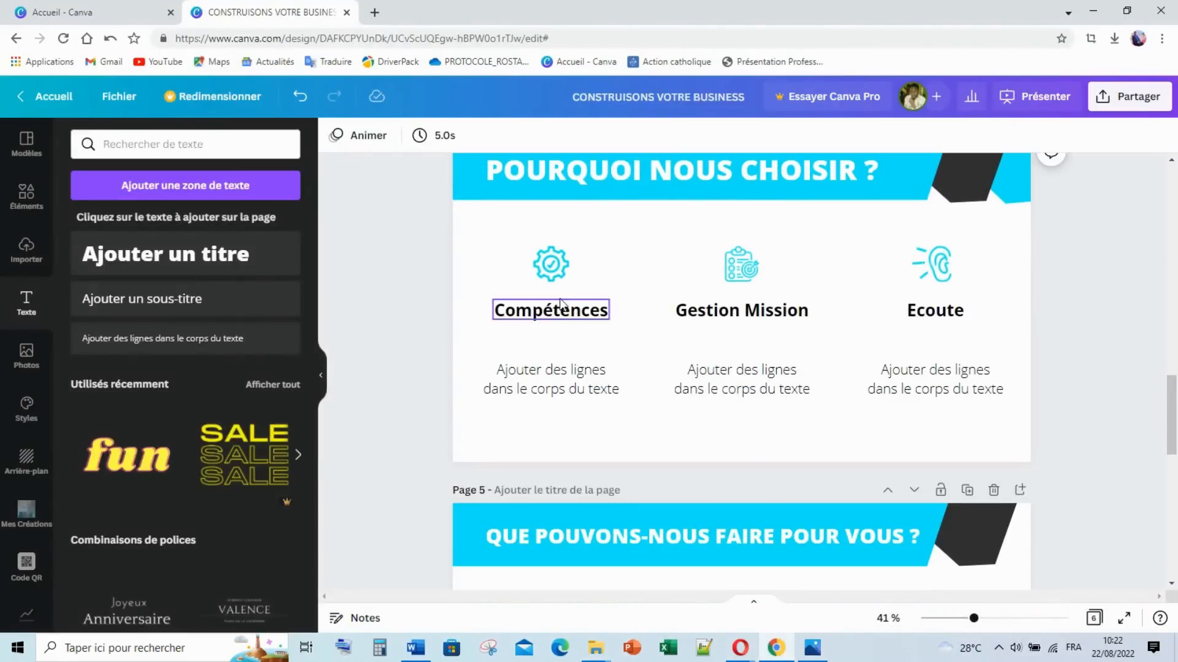
pyautogui.click(561, 314)
pyautogui.scroll(-5, 562, 331)
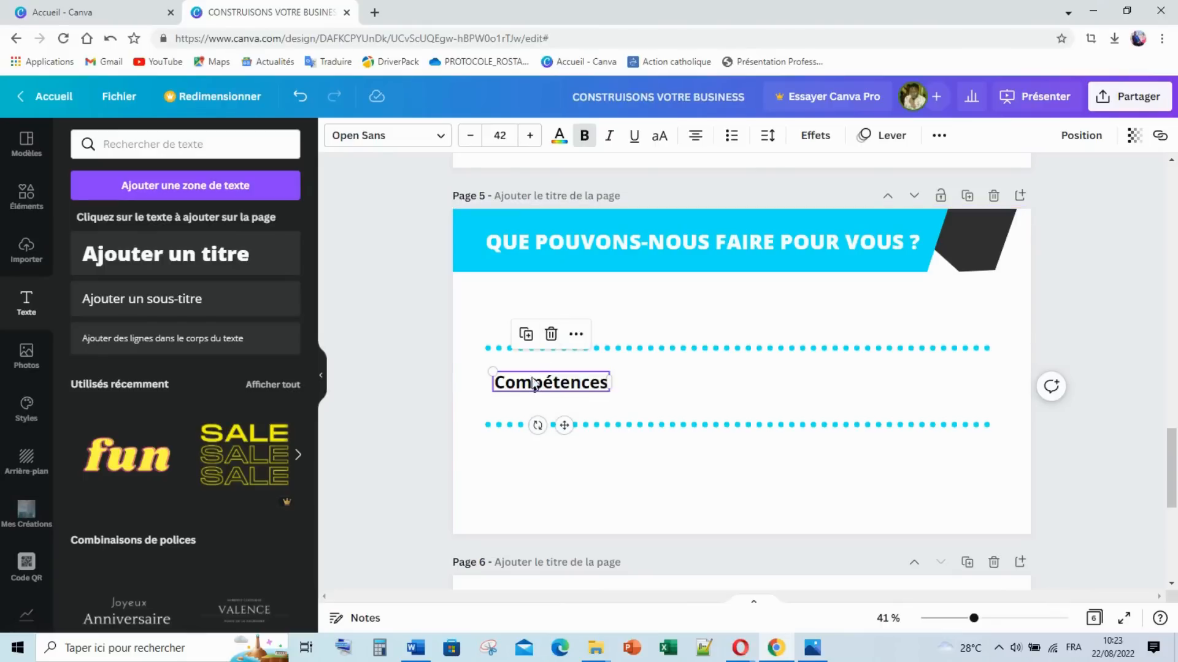
# Step: Move the heading below the banner, set it to size 30 and retype it 'Consultants et Freelances'
pyautogui.moveTo(534, 384); pyautogui.dragTo(527, 308)
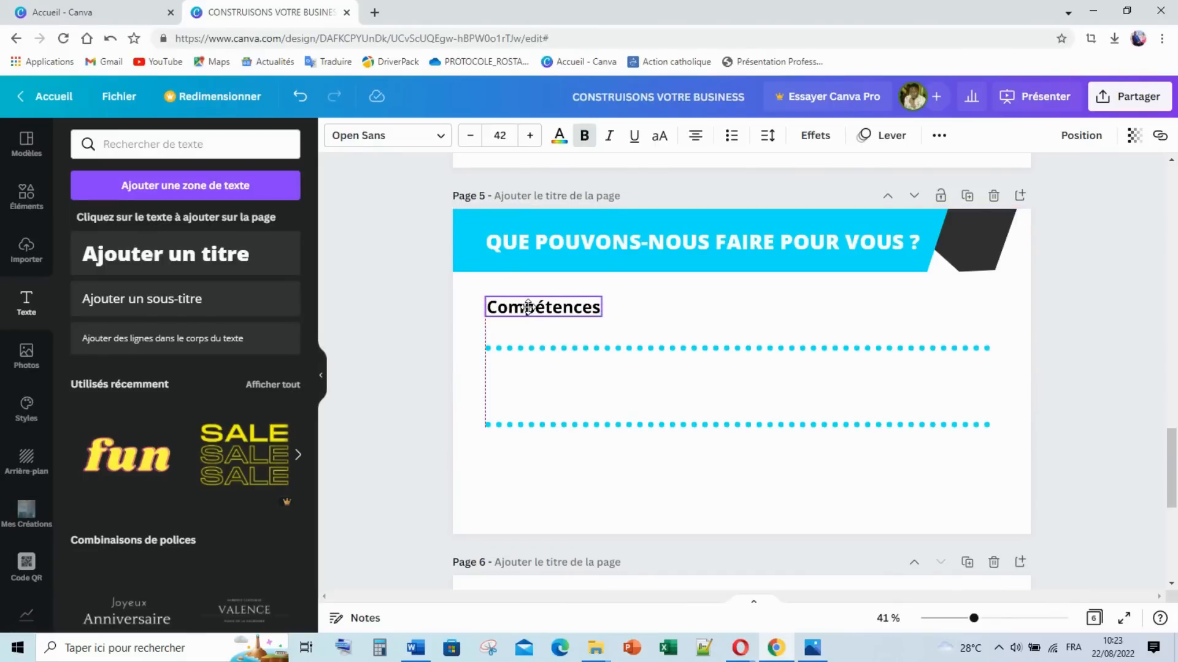
pyautogui.moveTo(604, 306); pyautogui.dragTo(694, 316)
pyautogui.doubleClick(606, 306)
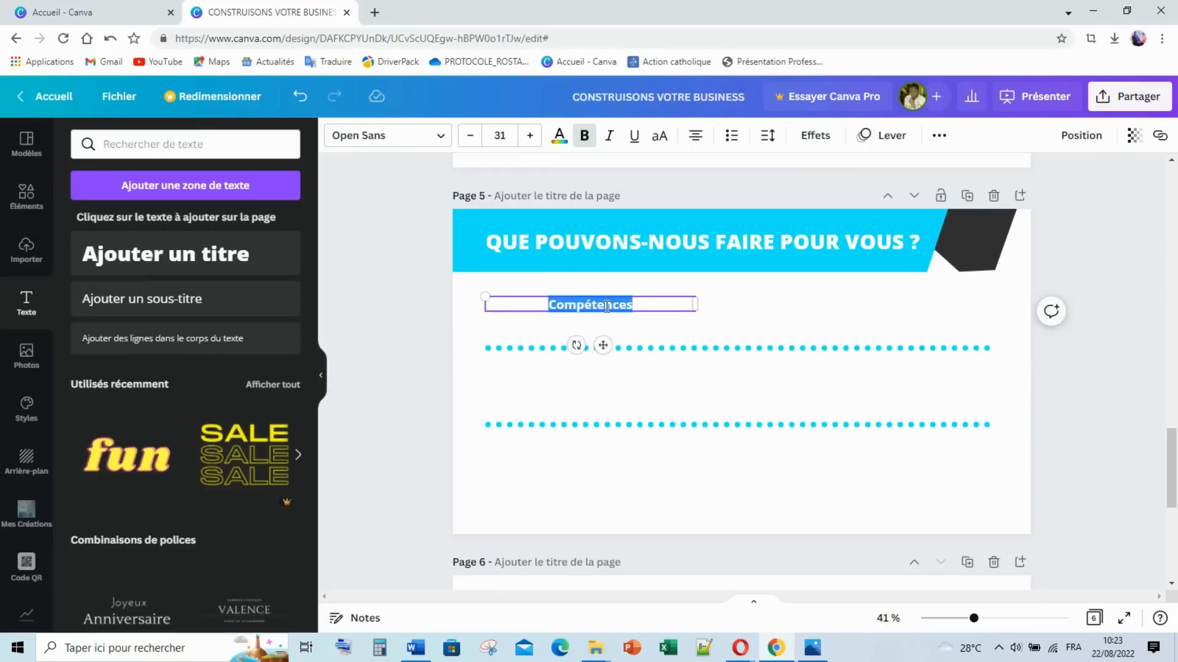
pyautogui.click(469, 135)
pyautogui.write('C')
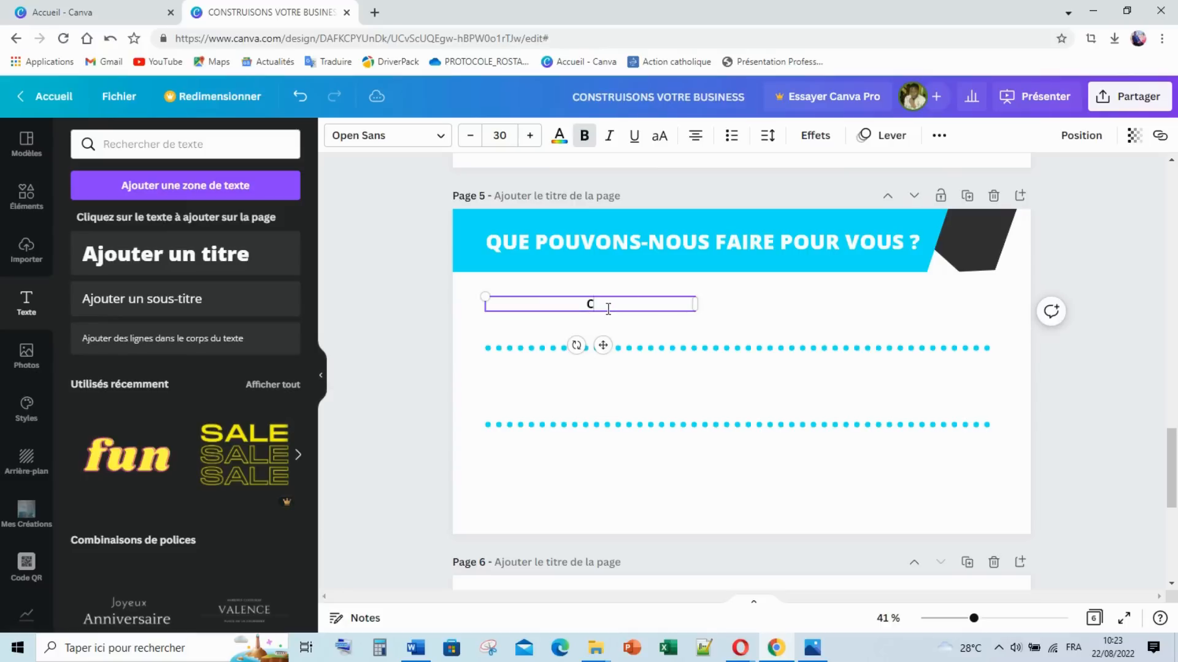
pyautogui.write('onsultants et Freelance')
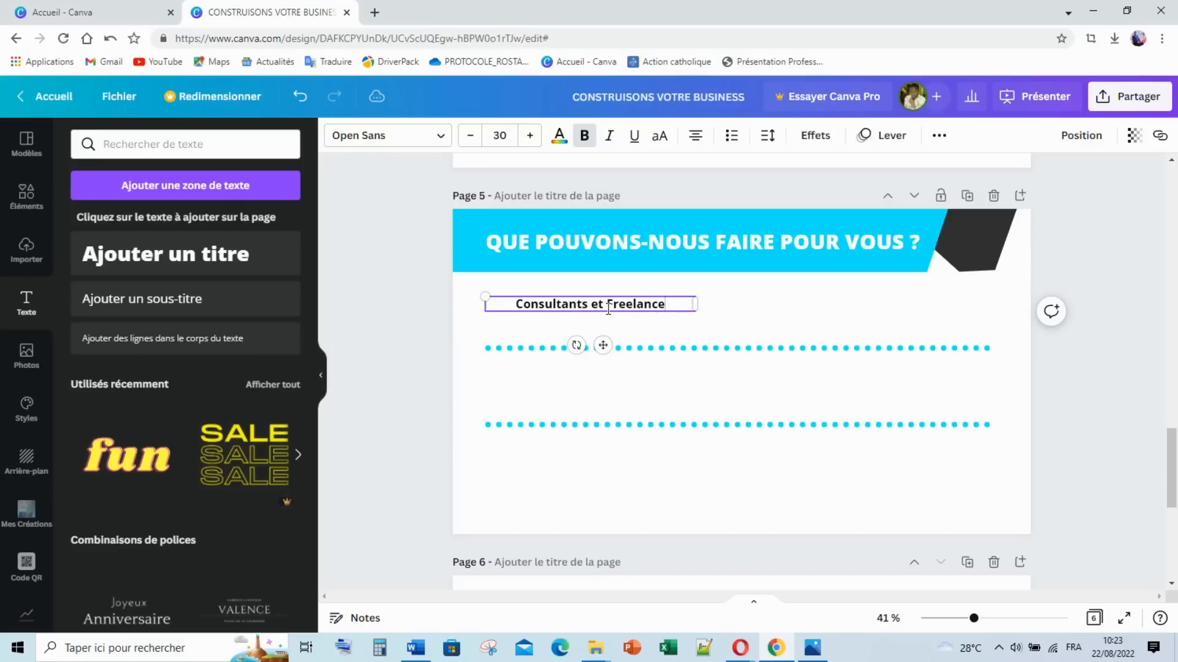
pyautogui.write('s')
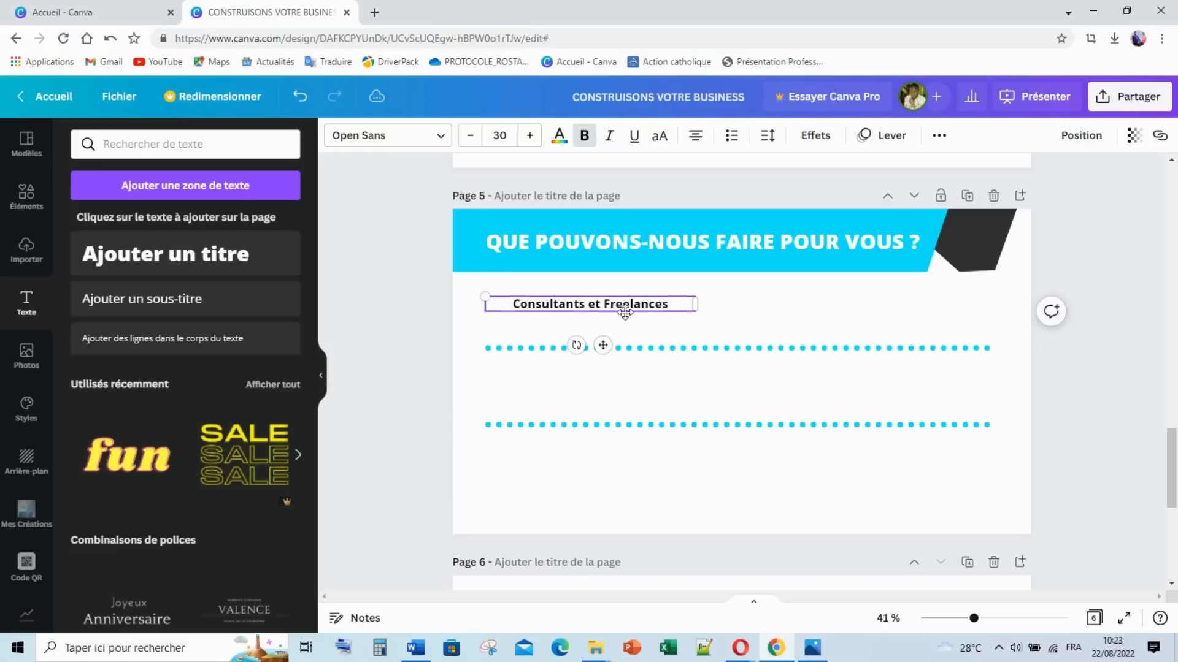
pyautogui.moveTo(702, 305); pyautogui.dragTo(638, 387)
# Step: Duplicate the heading twice, placing the second copy below the lower dotted line
pyautogui.hotkey('ctrl', 'd')
pyautogui.tripleClick(639, 388)
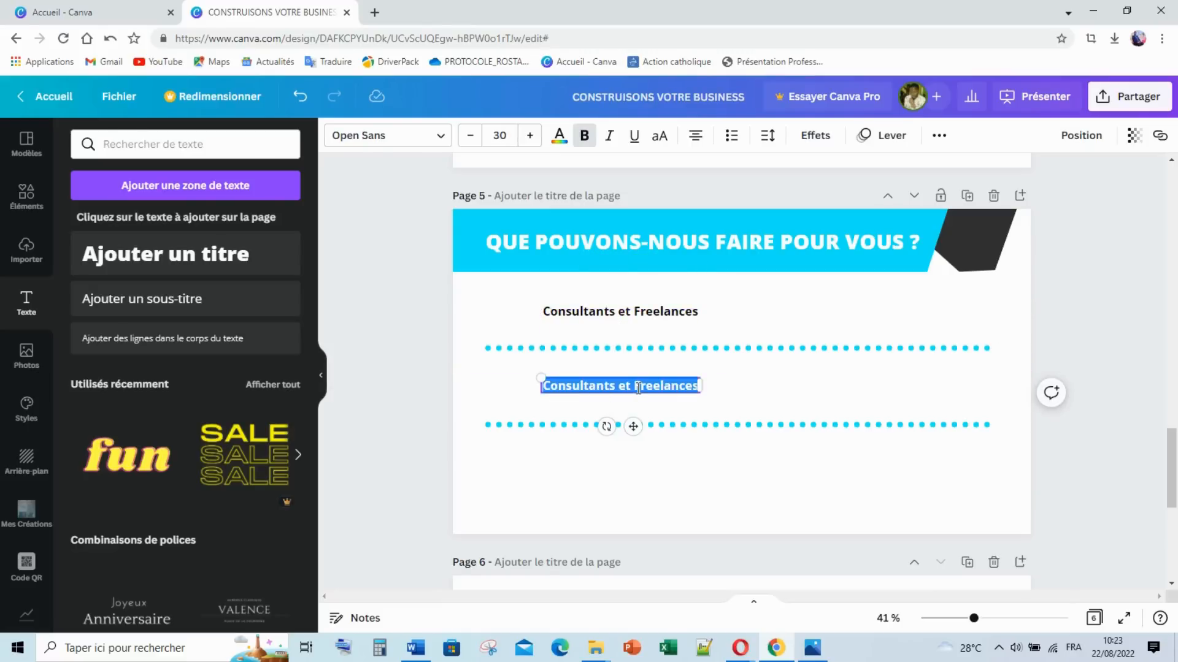
pyautogui.click(771, 381)
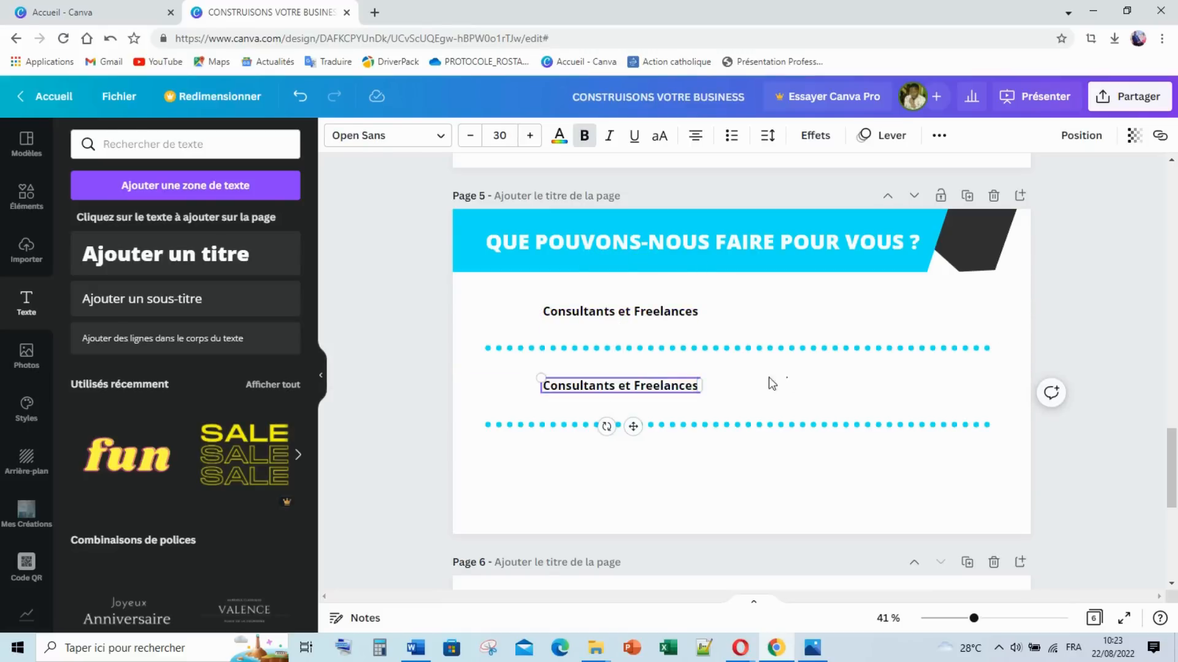
pyautogui.click(658, 390)
pyautogui.hotkey('ctrl', 'v')
pyautogui.moveTo(655, 389); pyautogui.dragTo(643, 460)
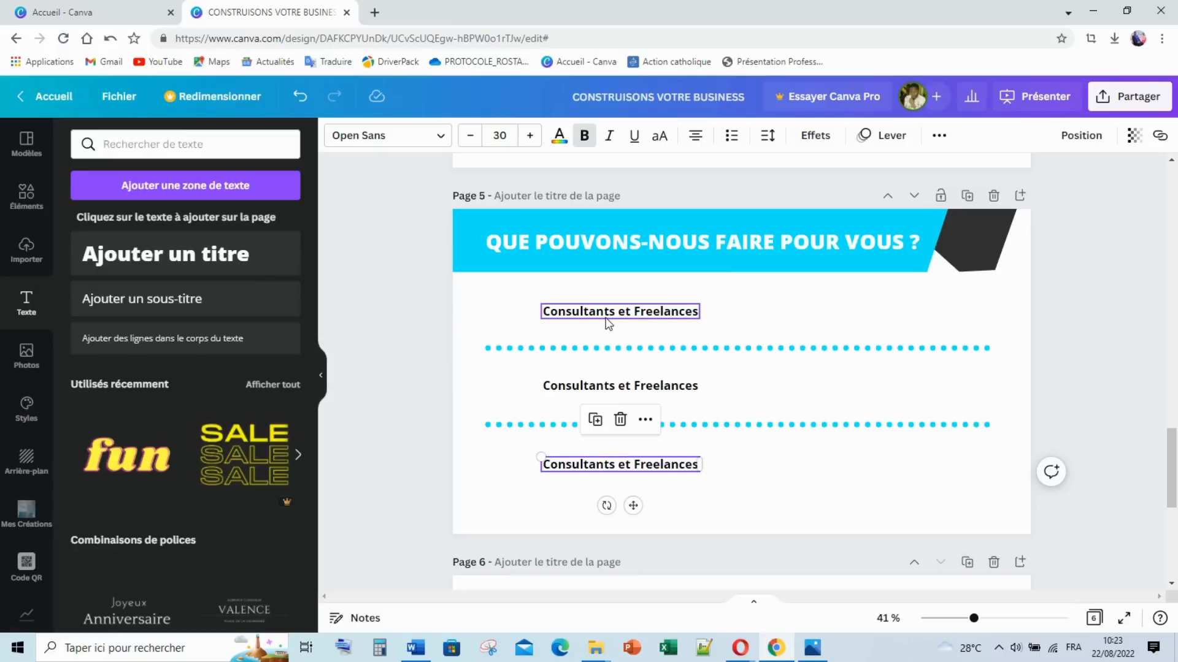
# Step: Line up the top heading, retype the second as 'Formations', and left-align both
pyautogui.moveTo(608, 324); pyautogui.dragTo(607, 315)
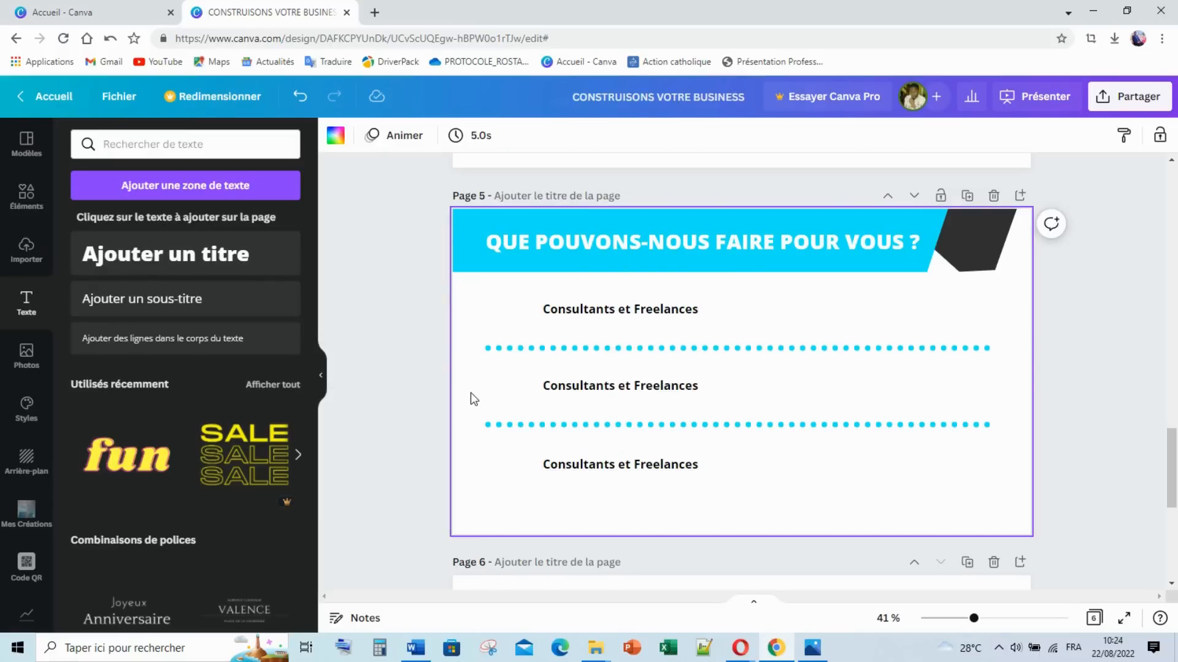
pyautogui.click(594, 393)
pyautogui.click(641, 379)
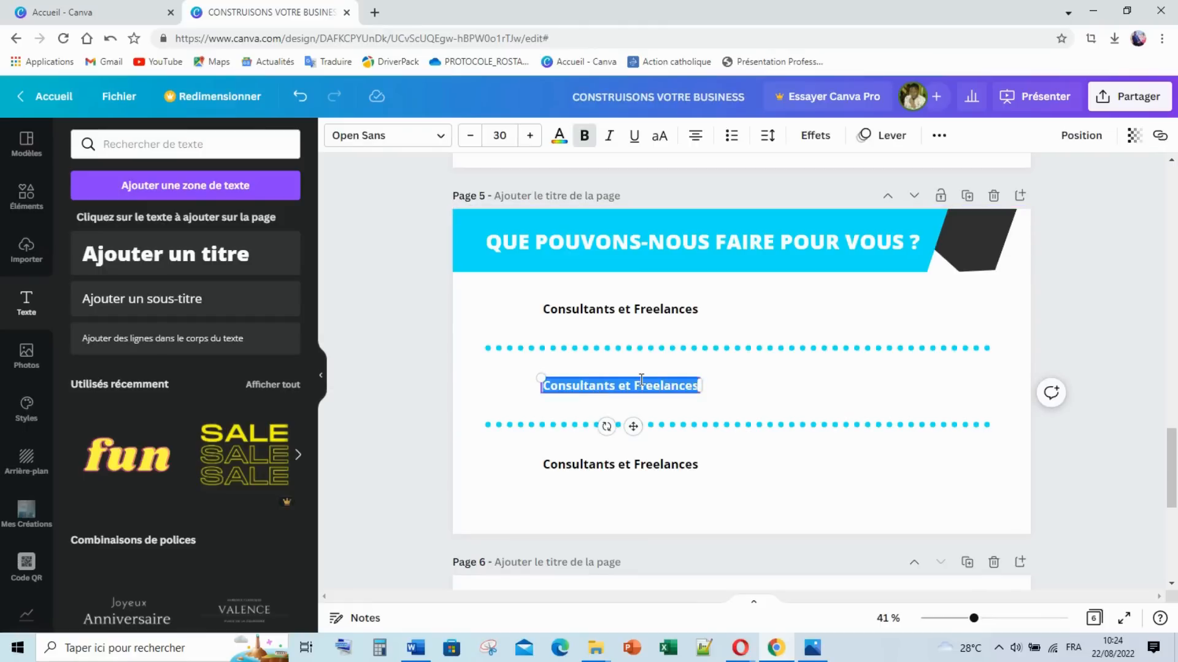
pyautogui.write('Formations')
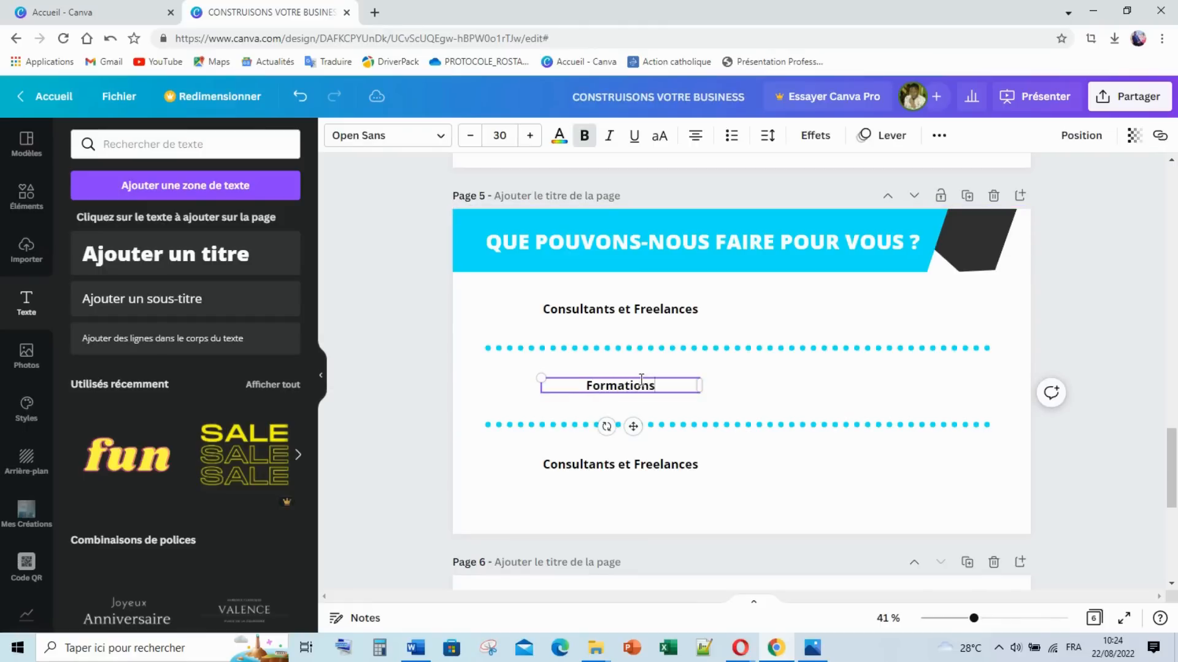
pyautogui.click(693, 141)
pyautogui.click(618, 307)
pyautogui.click(700, 140)
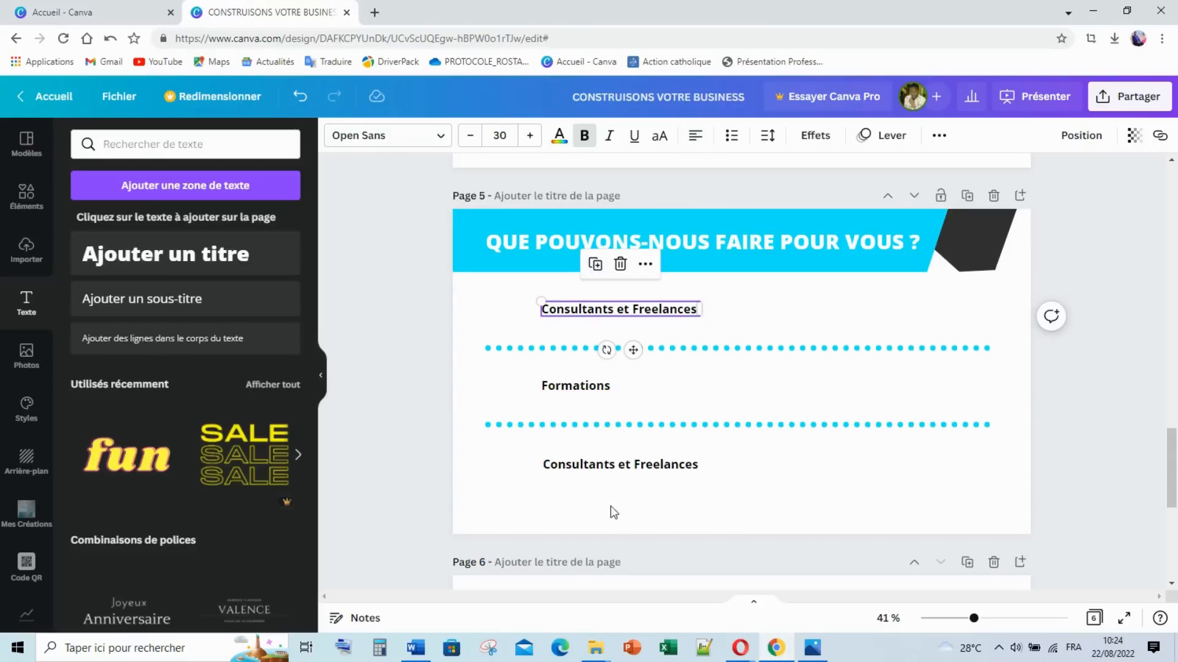
# Step: Left-align the third heading and retype it as 'Ressources Humaines'
pyautogui.click(621, 471)
pyautogui.click(695, 136)
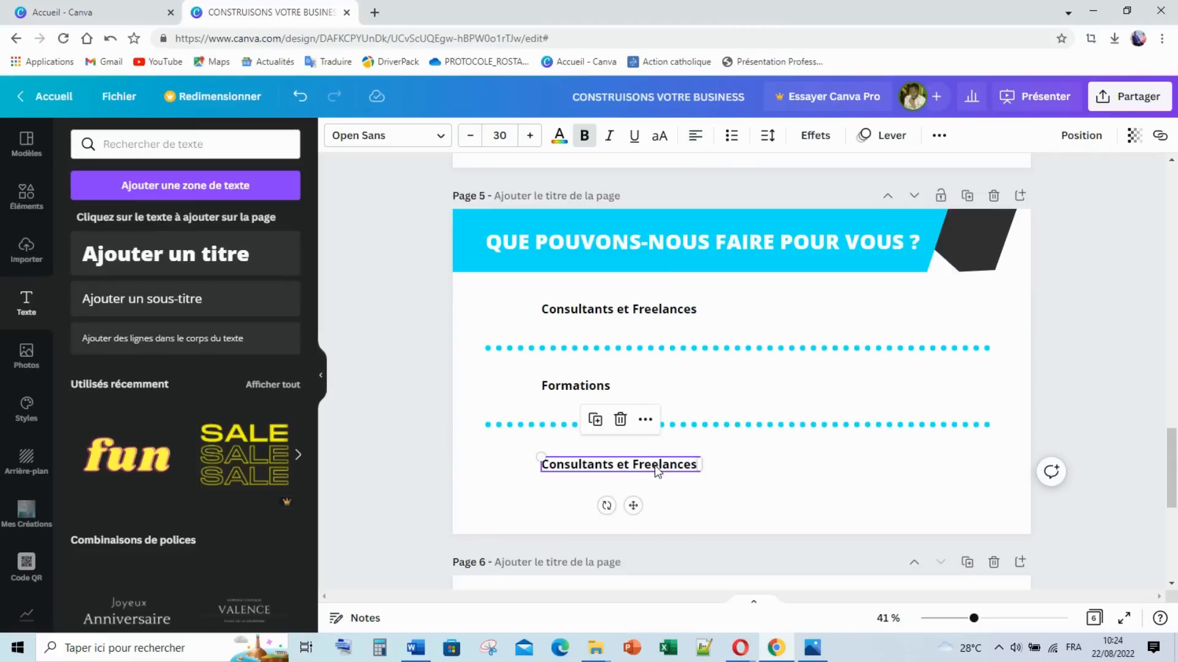
pyautogui.click(657, 467)
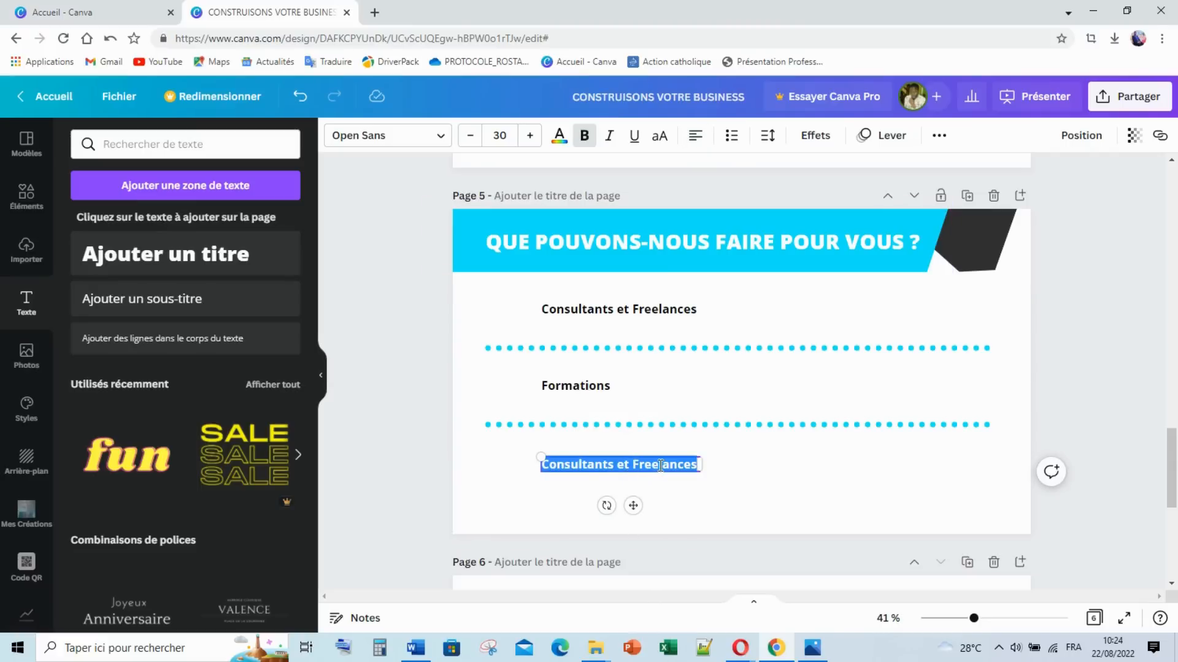
pyautogui.write('Ressources Humaines')
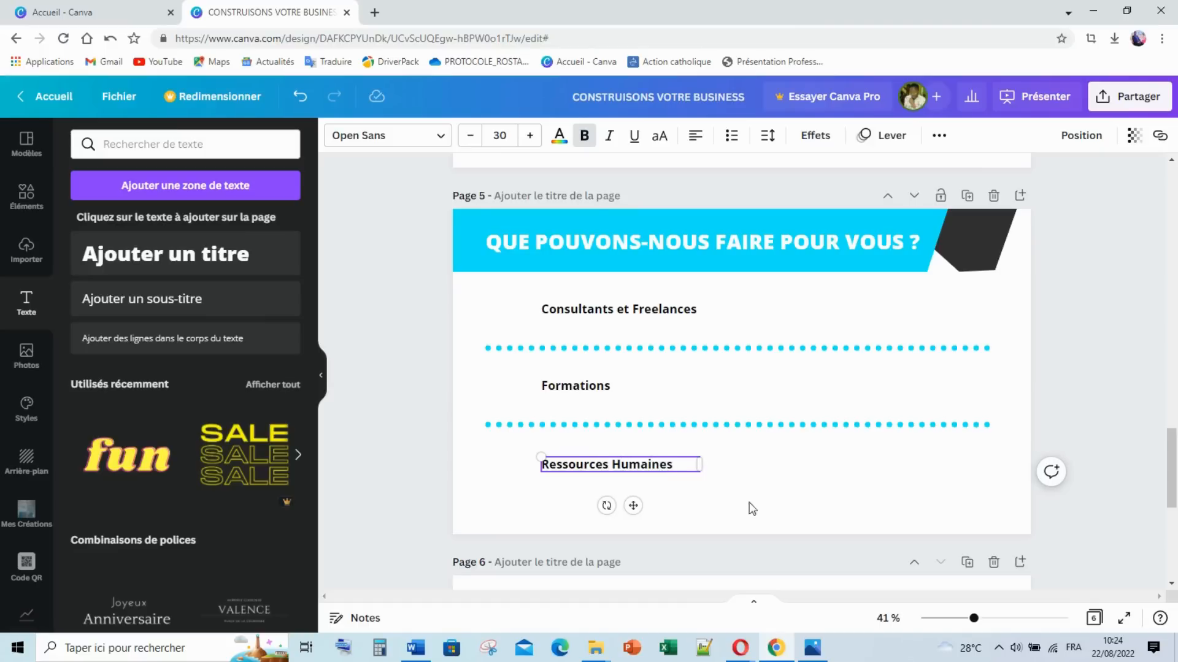
pyautogui.click(768, 497)
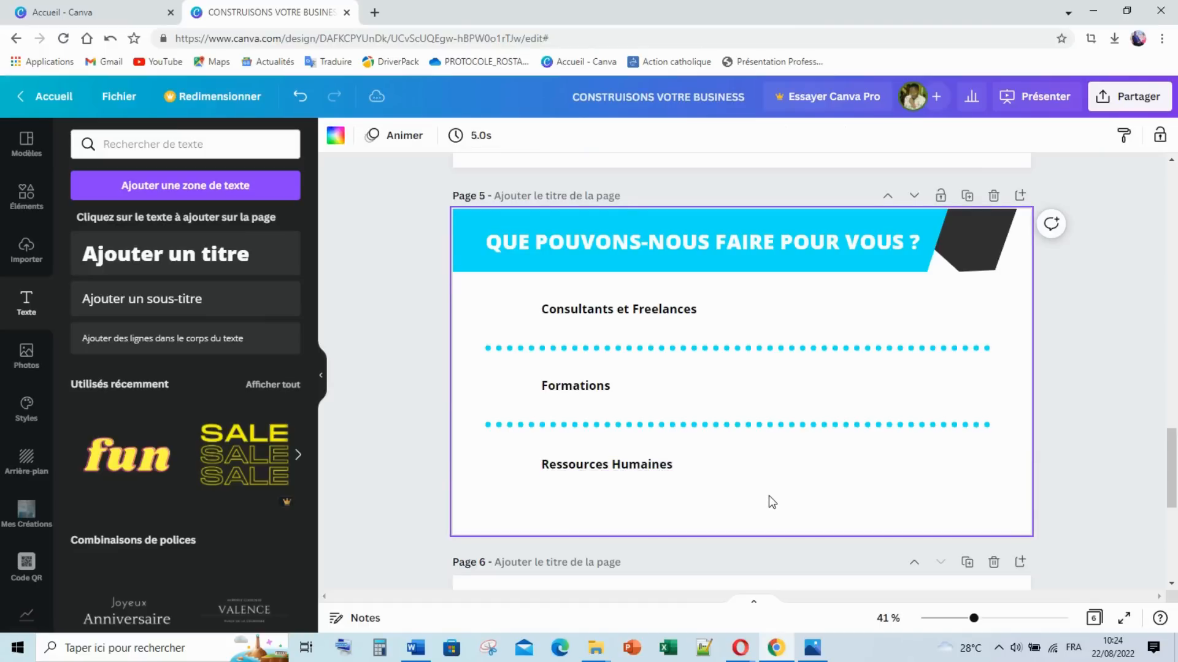
pyautogui.click(672, 469)
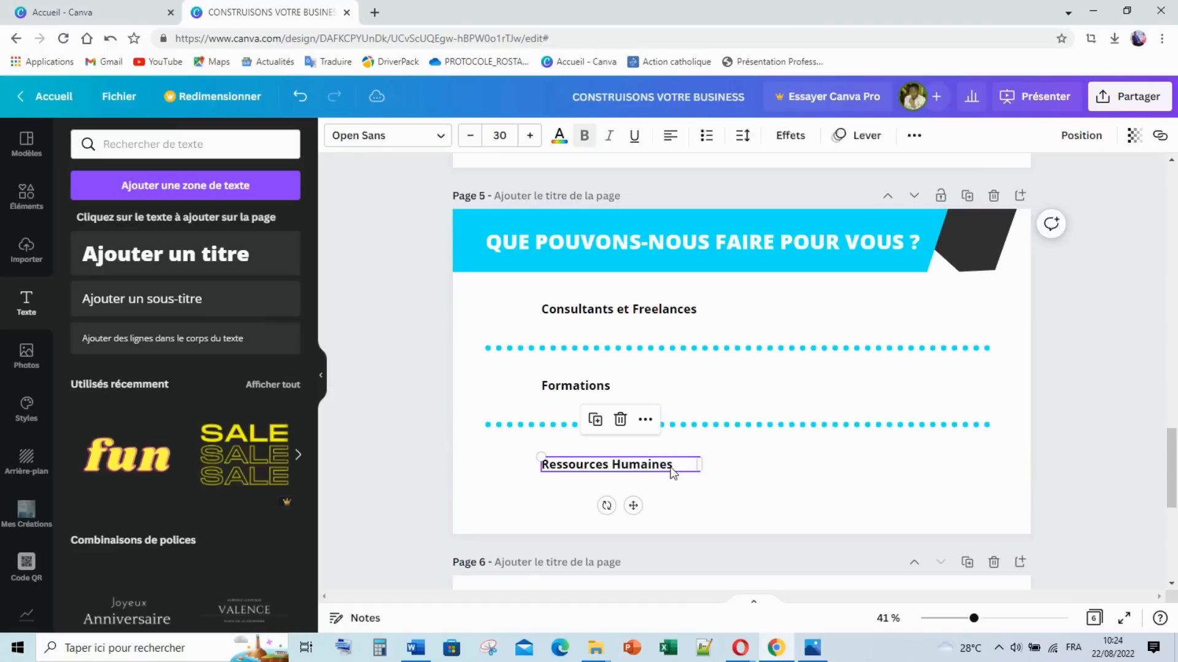
# Step: Compare the slide with 5.png, then select the Consultants et Freelances text to copy
pyautogui.click(788, 487)
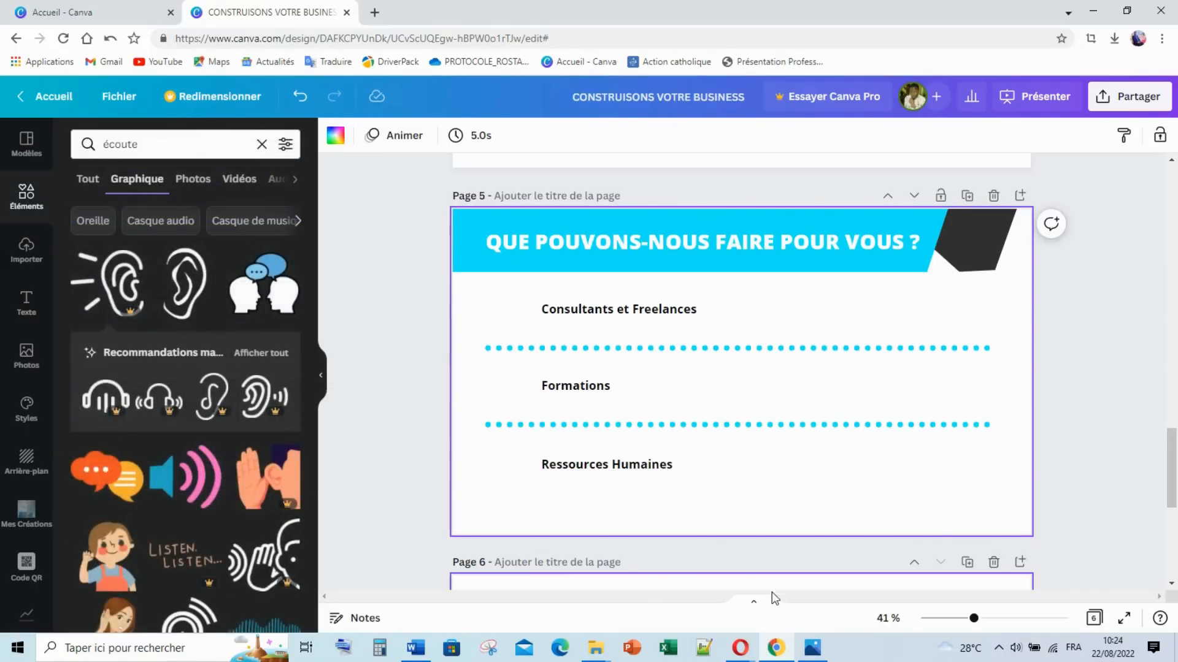
pyautogui.click(812, 648)
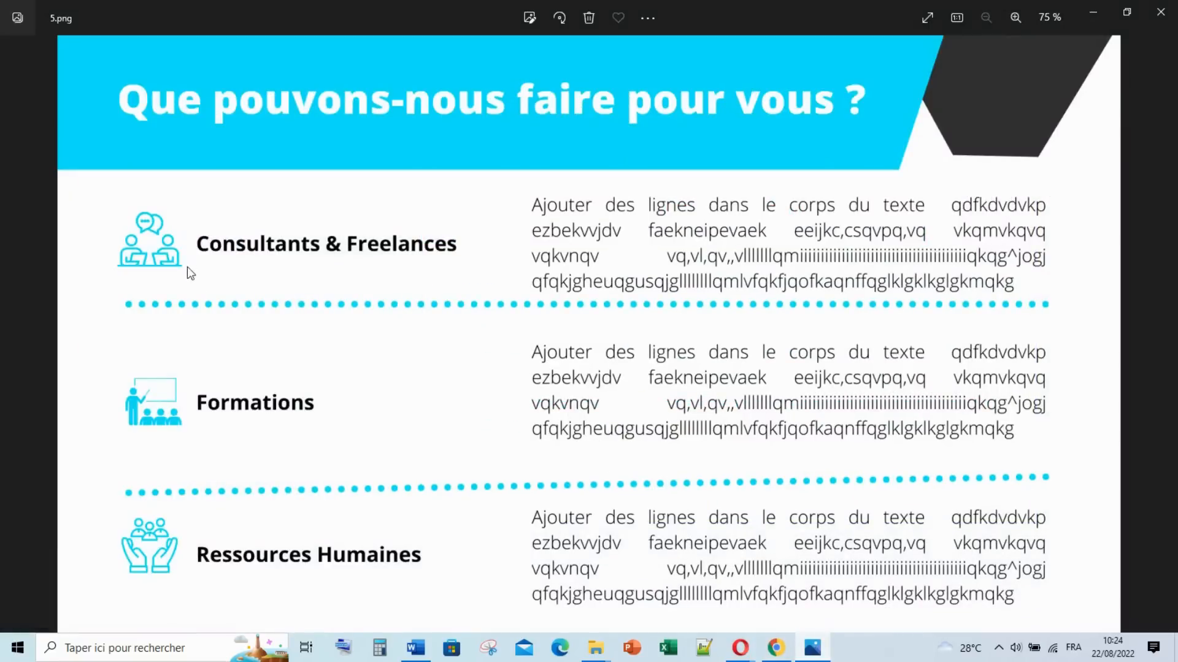
pyautogui.click(777, 648)
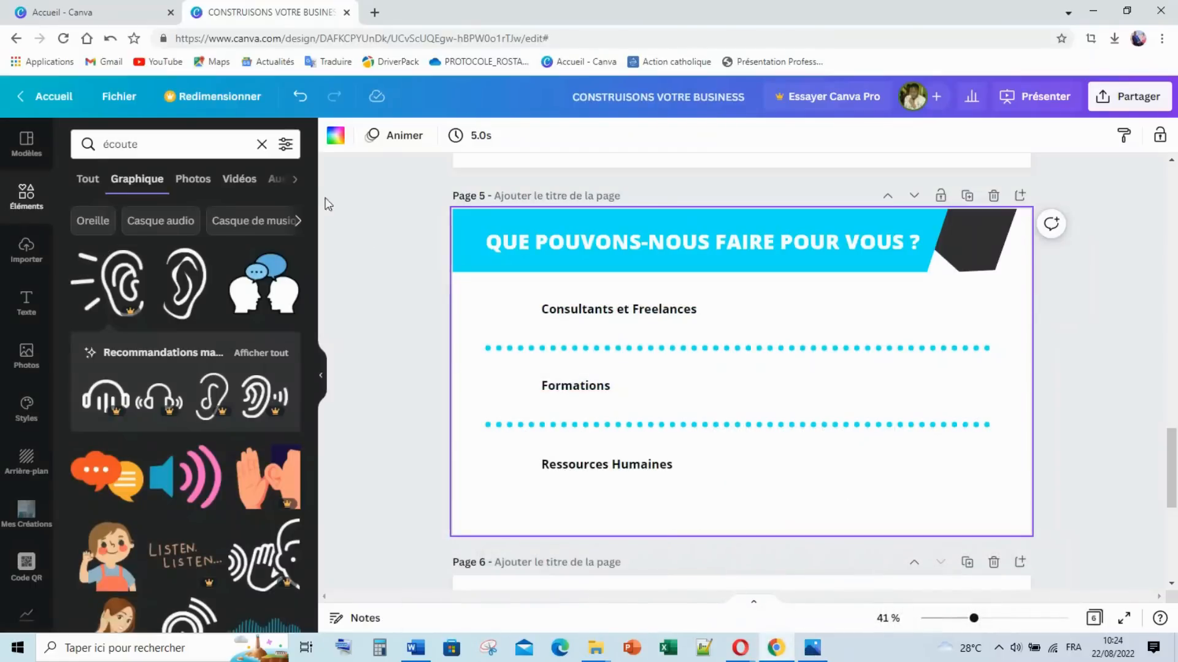
pyautogui.doubleClick(580, 313)
pyautogui.hotkey('ctrl', 'c')
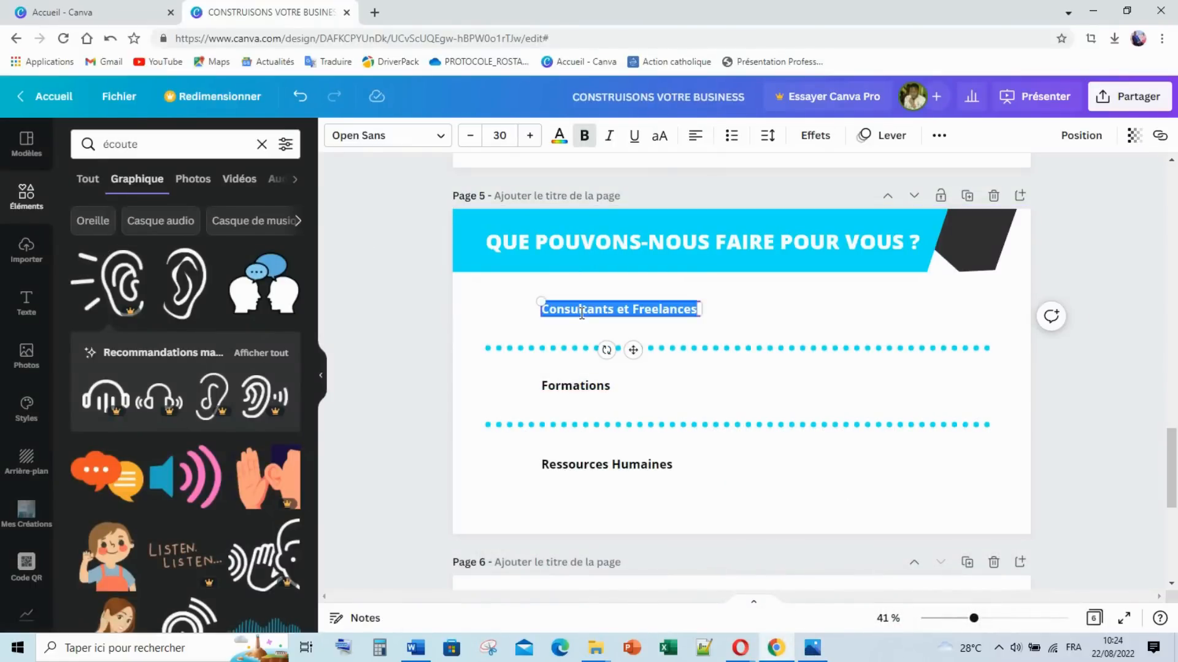
# Step: Search graphics for 'Consultants et Freelances', recolour the chat icon cyan and shrink it beside the heading
pyautogui.doubleClick(130, 147)
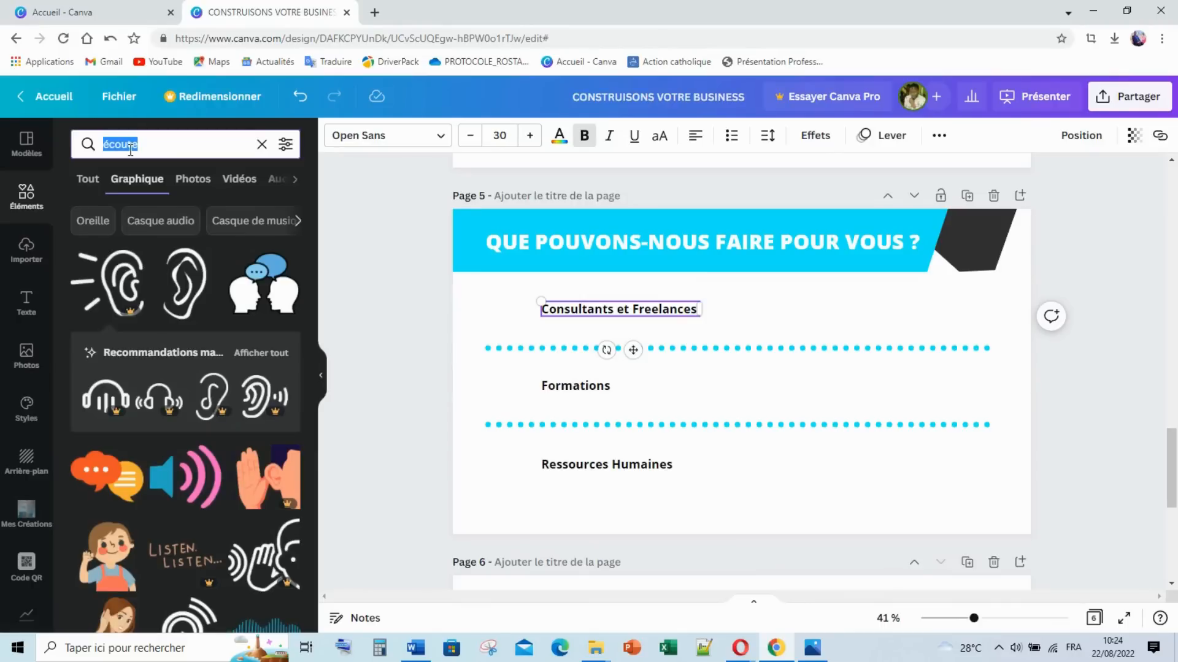
pyautogui.hotkey('ctrl', 'v')
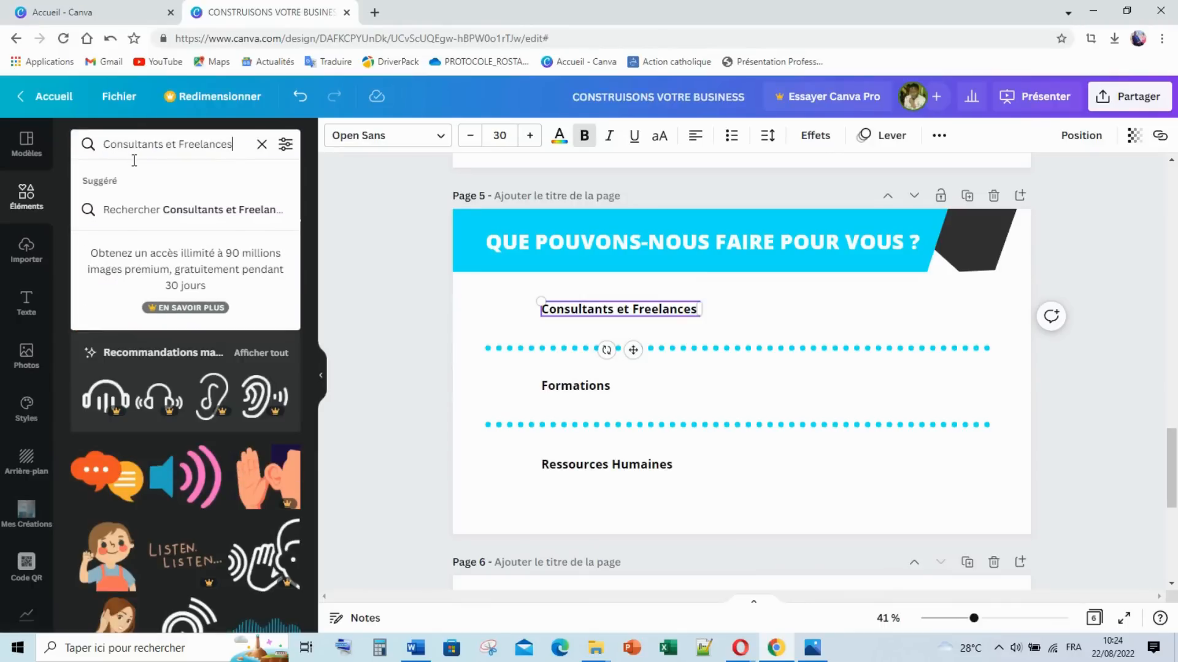
pyautogui.press('Return')
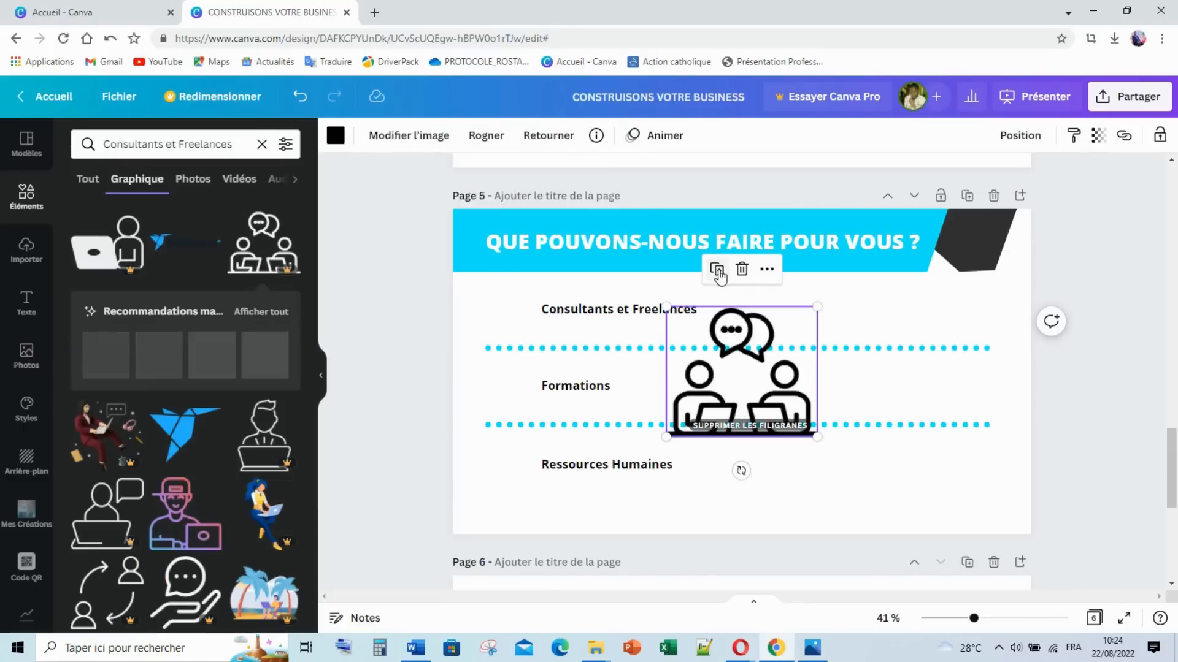
pyautogui.click(336, 137)
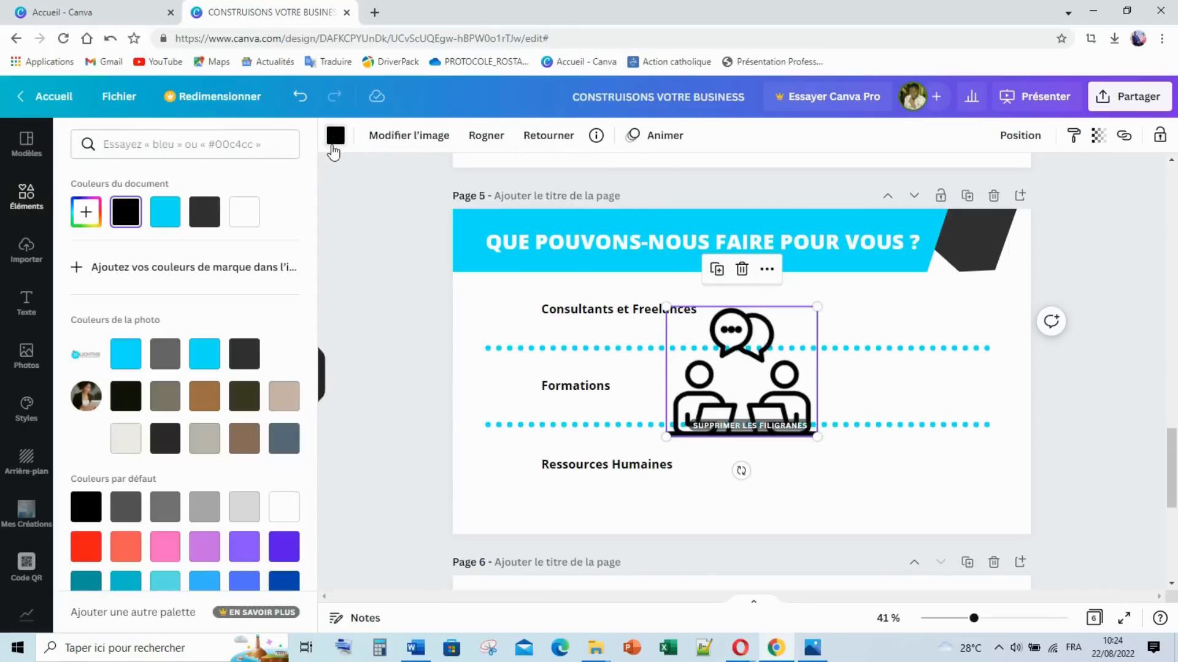
pyautogui.click(204, 354)
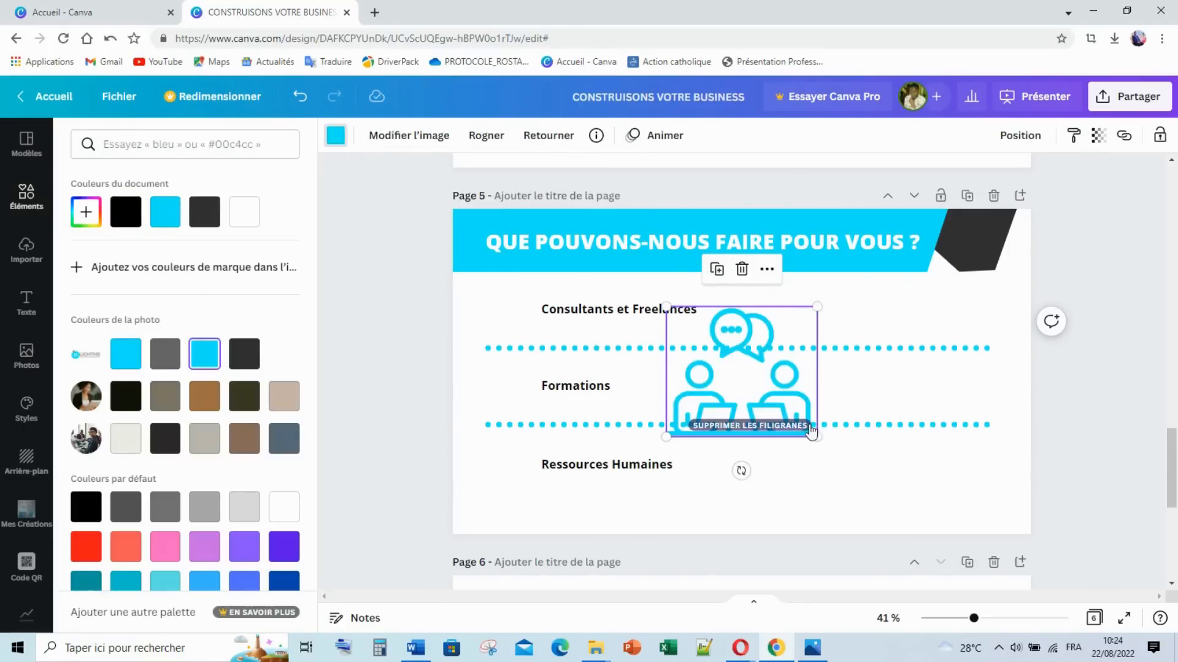
pyautogui.moveTo(816, 433); pyautogui.dragTo(501, 306)
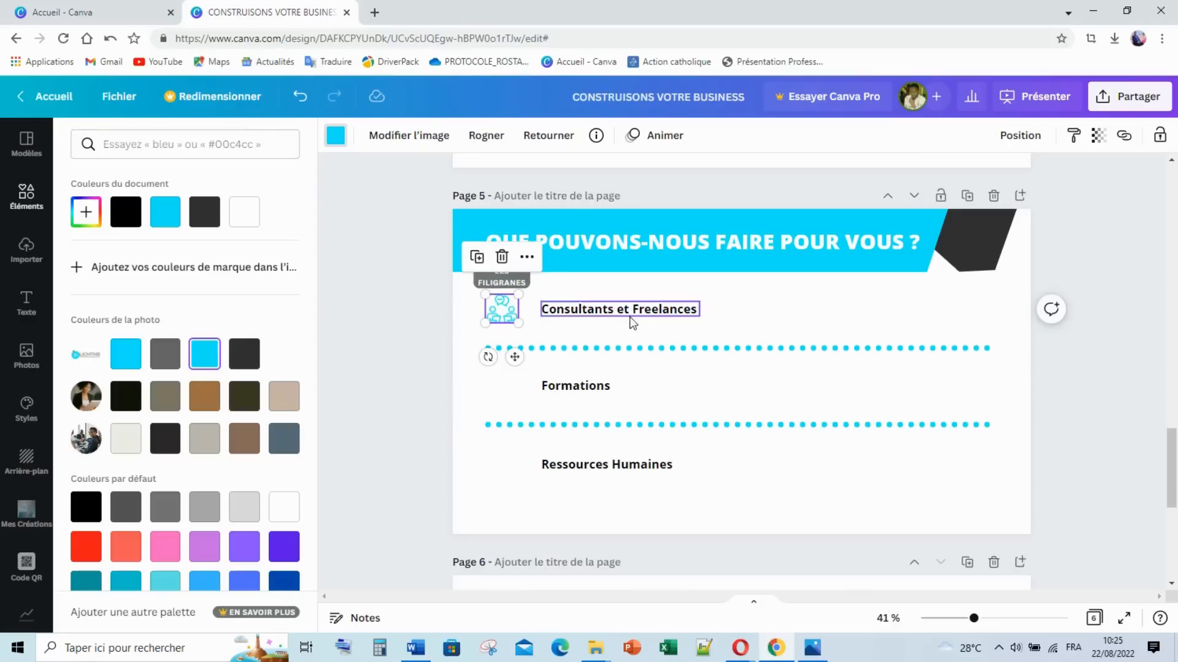
# Step: Search graphics for 'Formations' and add the trainer-presenting-to-audience graphic to the slide
pyautogui.doubleClick(561, 391)
pyautogui.hotkey('ctrl', 'c')
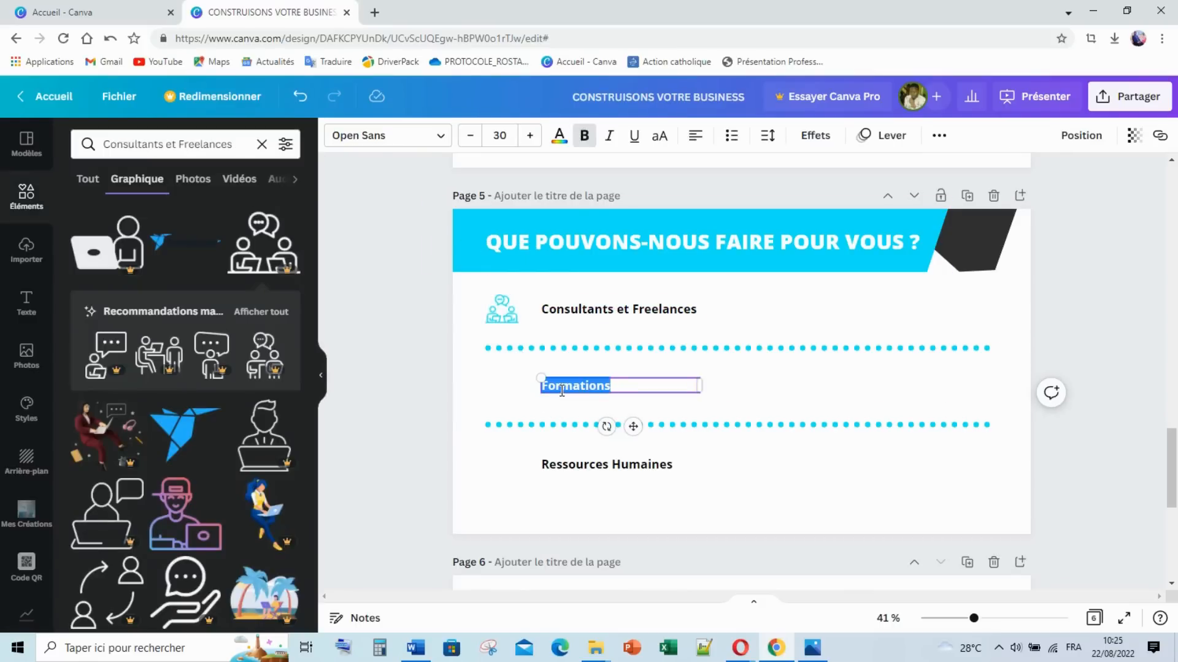
pyautogui.click(210, 150)
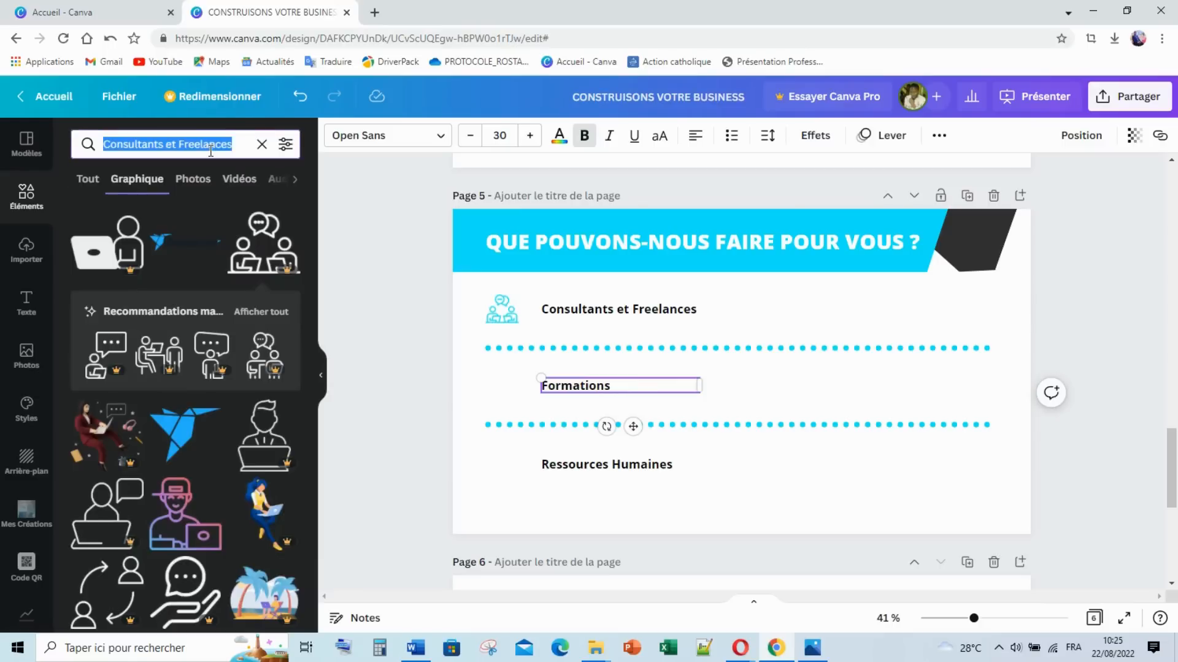
pyautogui.hotkey('ctrl', 'v')
pyautogui.press('Return')
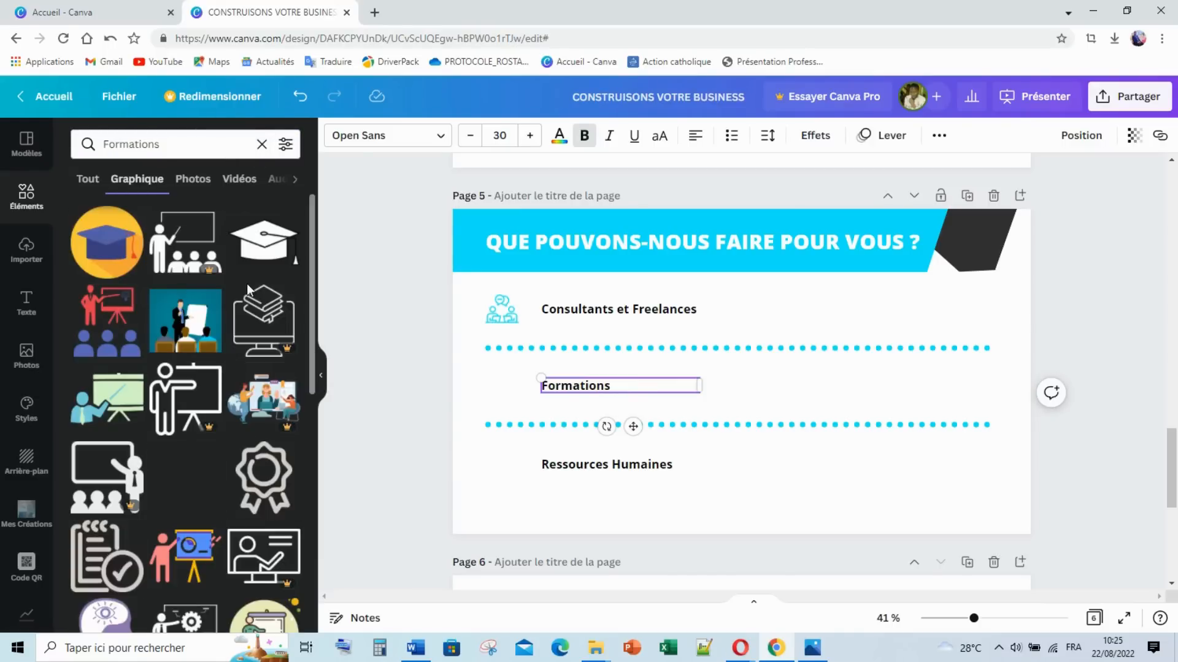
pyautogui.click(169, 243)
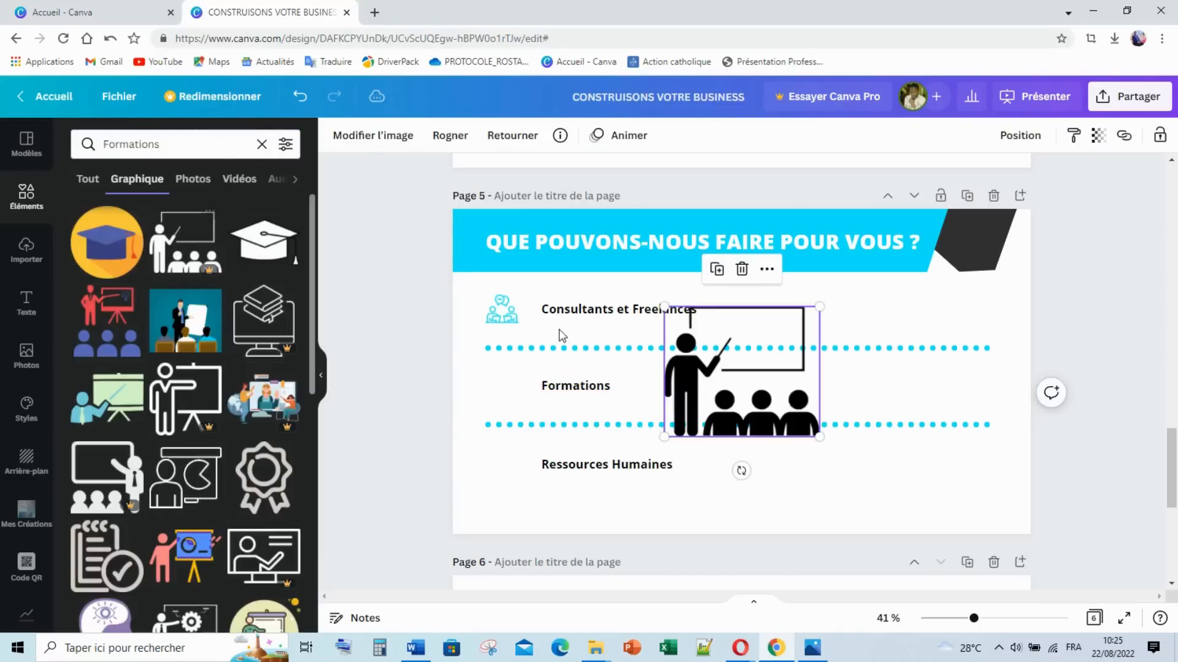
# Step: Recolour the trainer graphic cyan, then shrink it into a small icon beside 'Formations'
pyautogui.click(335, 136)
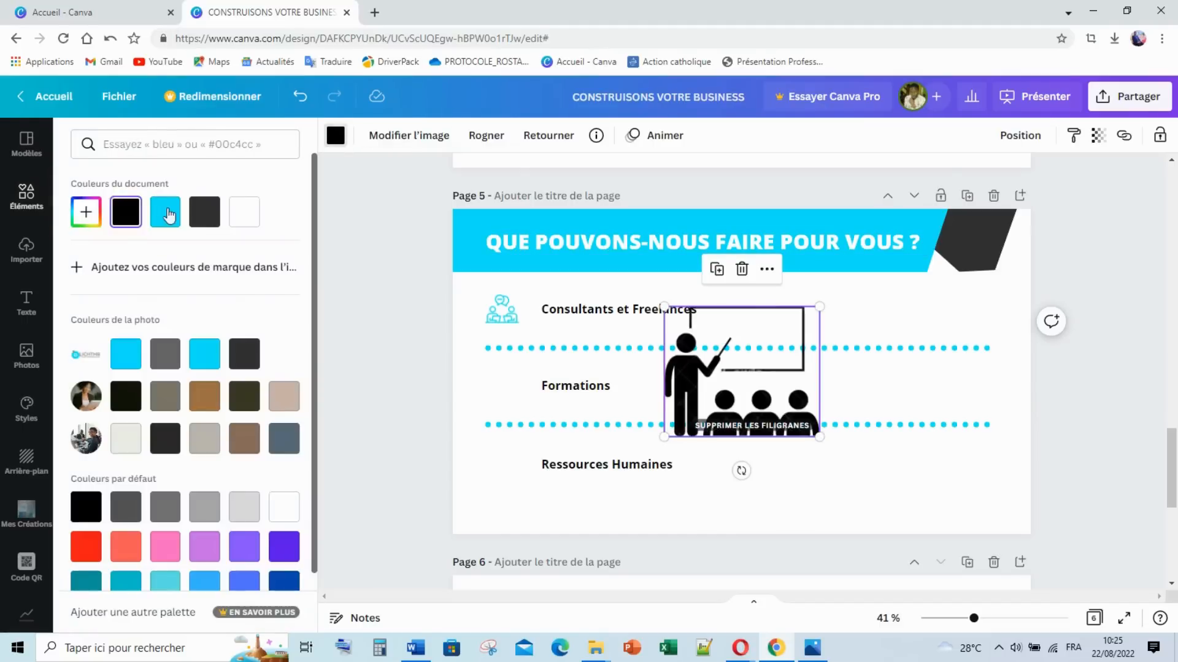
pyautogui.click(203, 359)
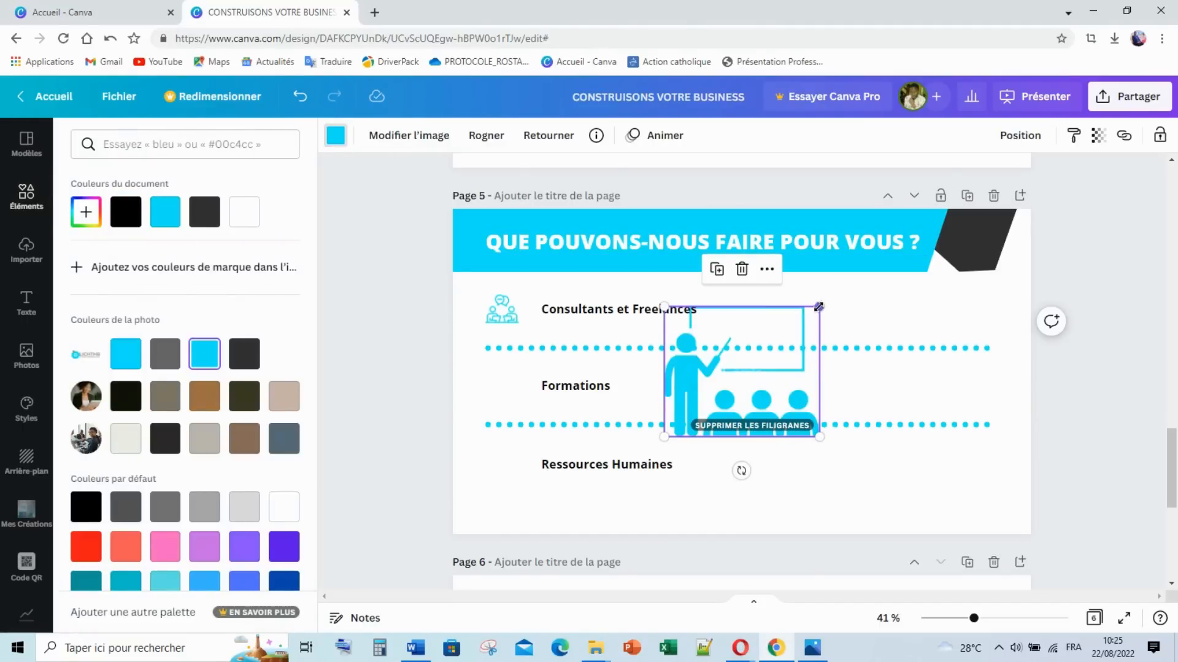
pyautogui.moveTo(818, 307); pyautogui.dragTo(500, 384)
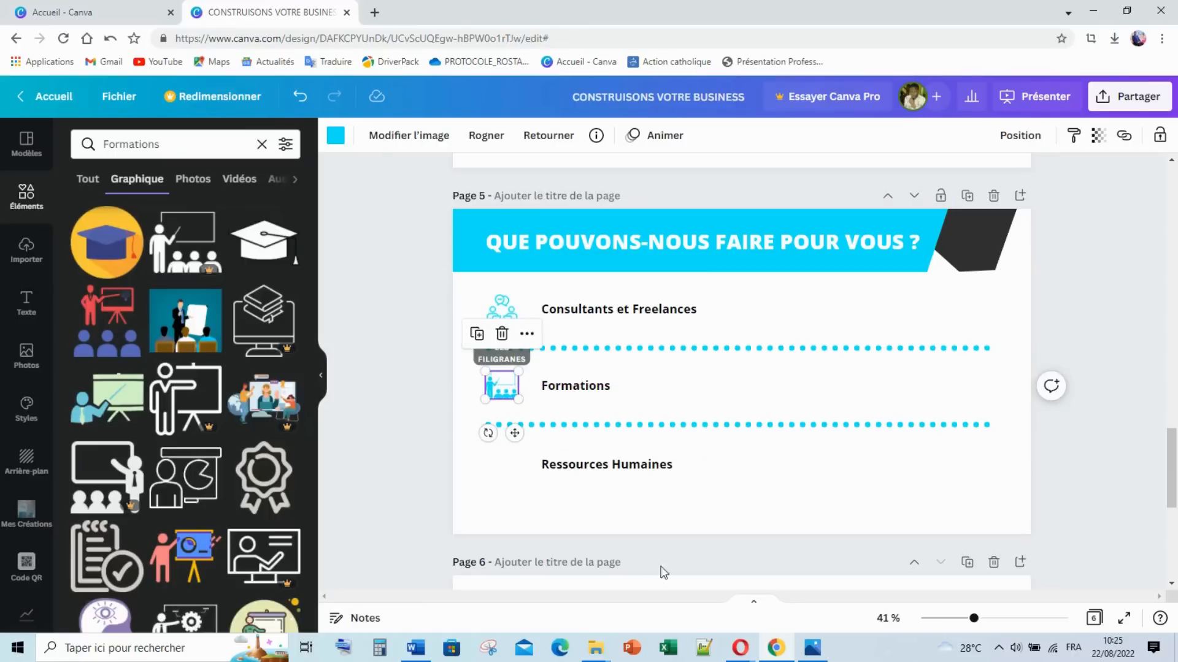
pyautogui.click(637, 466)
# Step: Search graphics for 'Ressources Humaines' and add the hands-holding-people graphic
pyautogui.click(639, 468)
pyautogui.hotkey('ctrl', 'c')
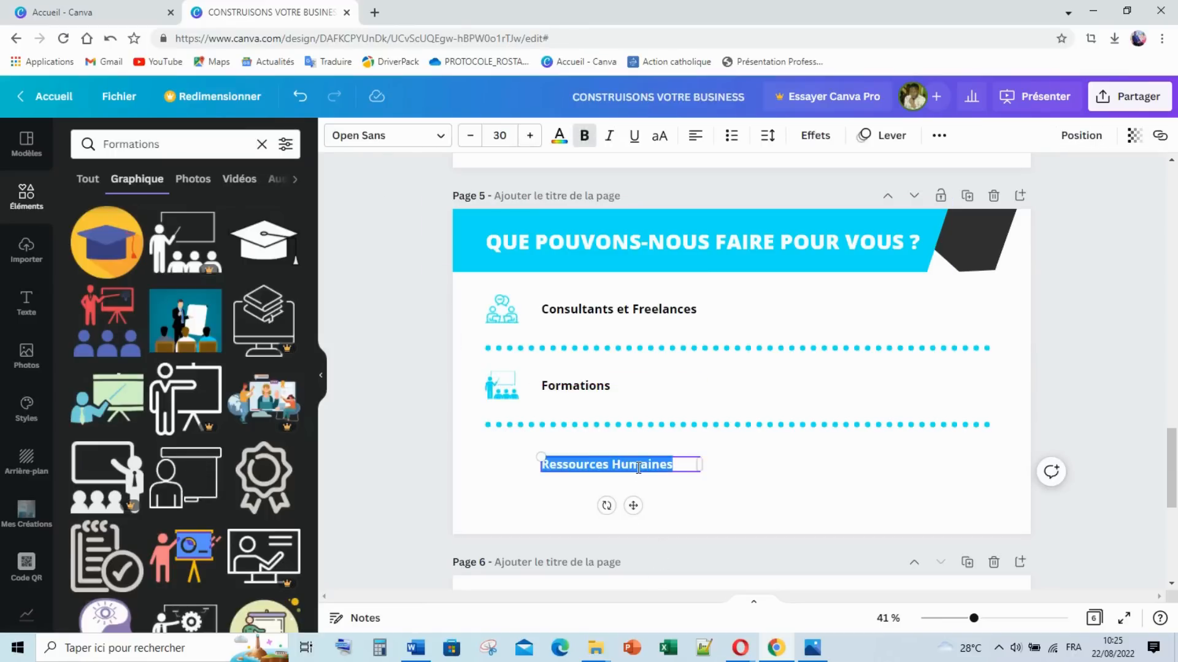
pyautogui.click(175, 145)
pyautogui.doubleClick(174, 145)
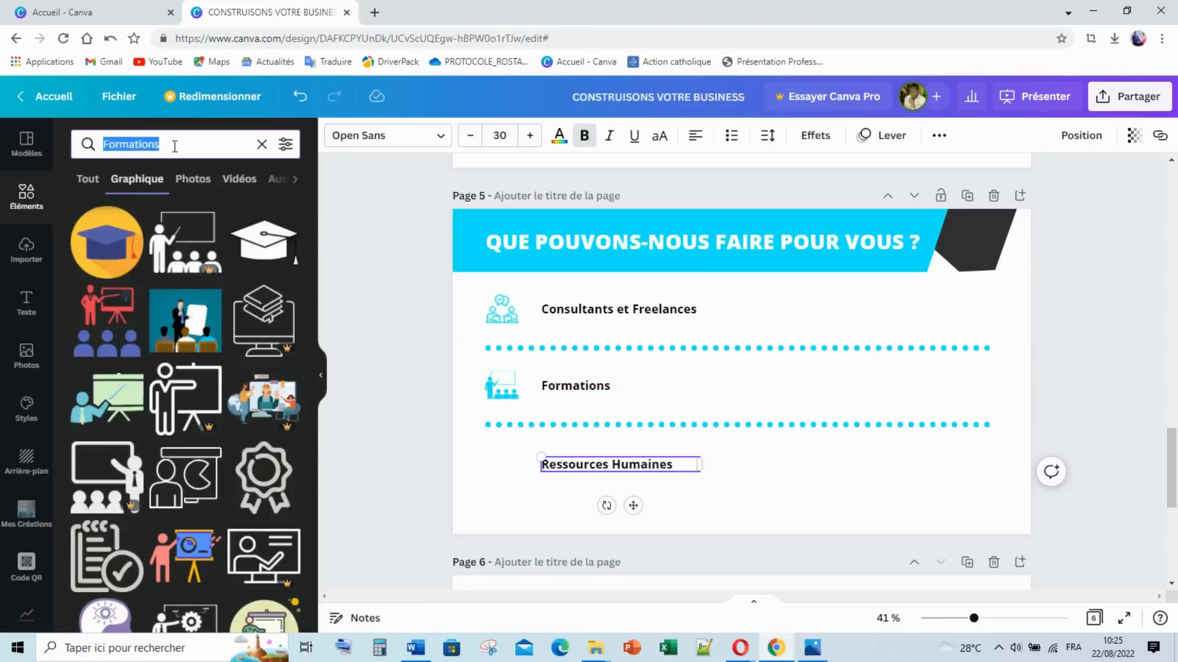
pyautogui.hotkey('ctrl', 'v')
pyautogui.press('Return')
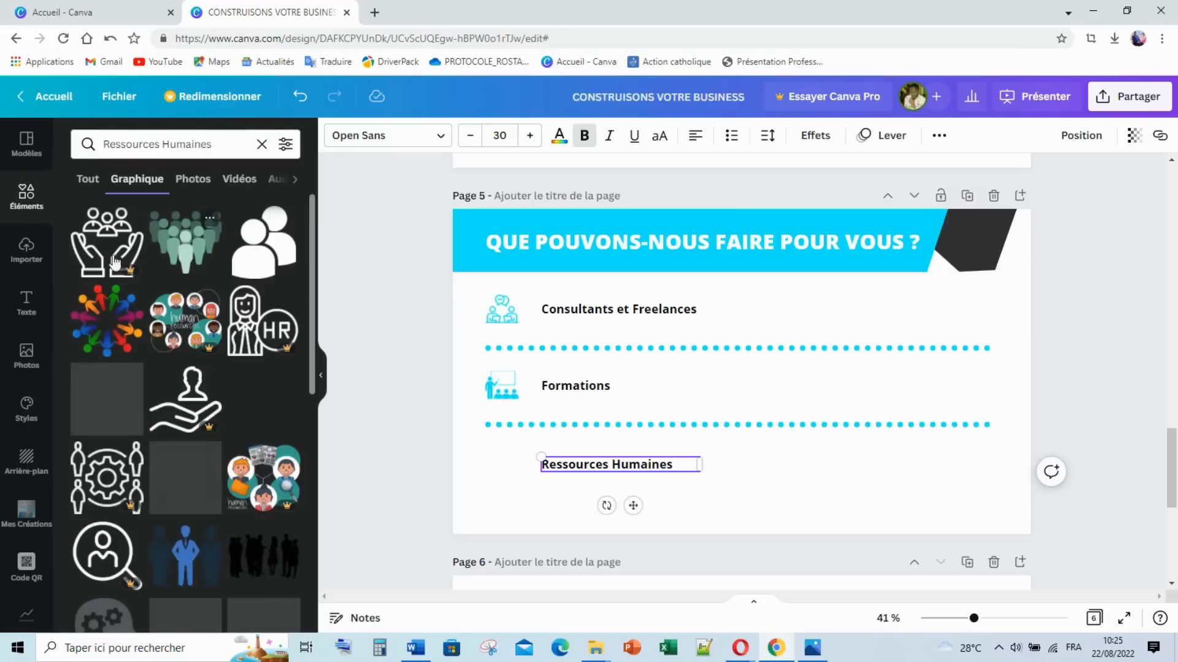
pyautogui.click(112, 253)
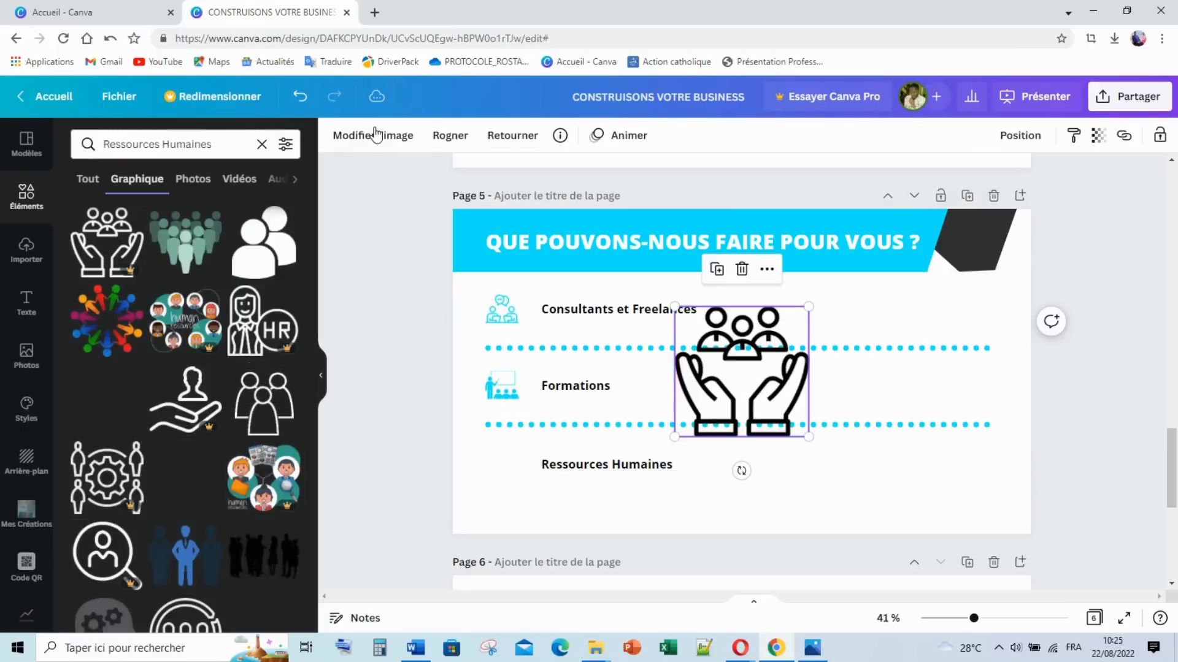
# Step: Recolour the hands graphic cyan and size it to match the other icons beside 'Ressources Humaines'
pyautogui.click(336, 135)
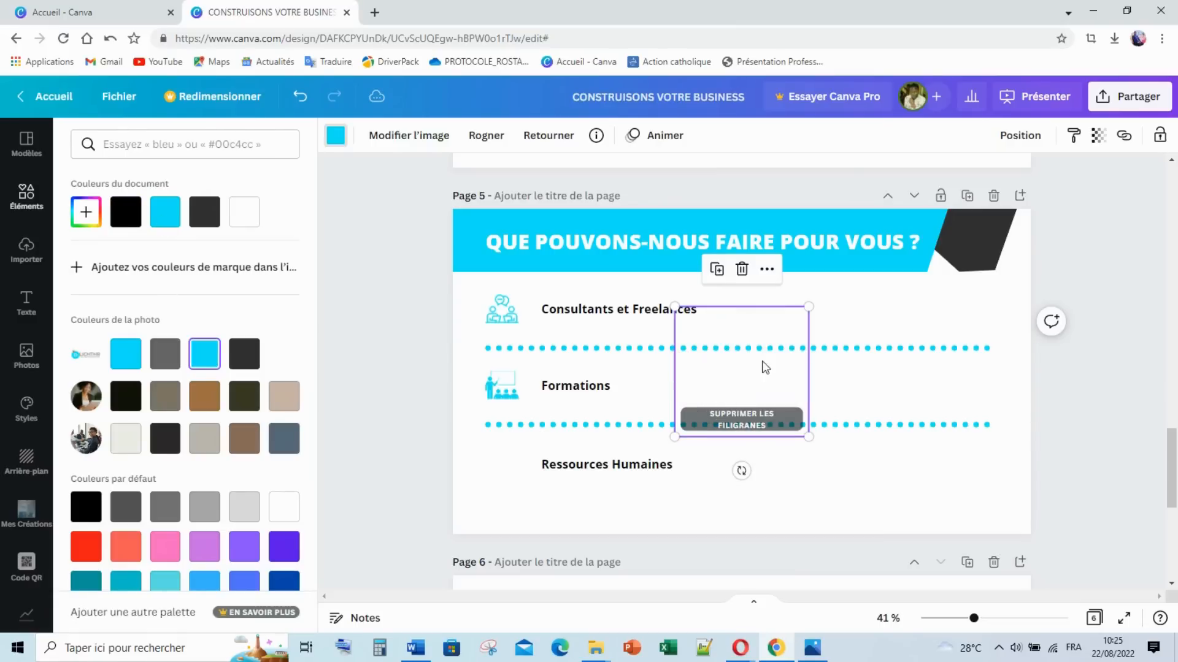
pyautogui.moveTo(808, 306); pyautogui.dragTo(759, 355)
pyautogui.moveTo(671, 390); pyautogui.dragTo(539, 467)
pyautogui.moveTo(559, 507); pyautogui.dragTo(501, 460)
pyautogui.click(499, 451)
pyautogui.click(571, 314)
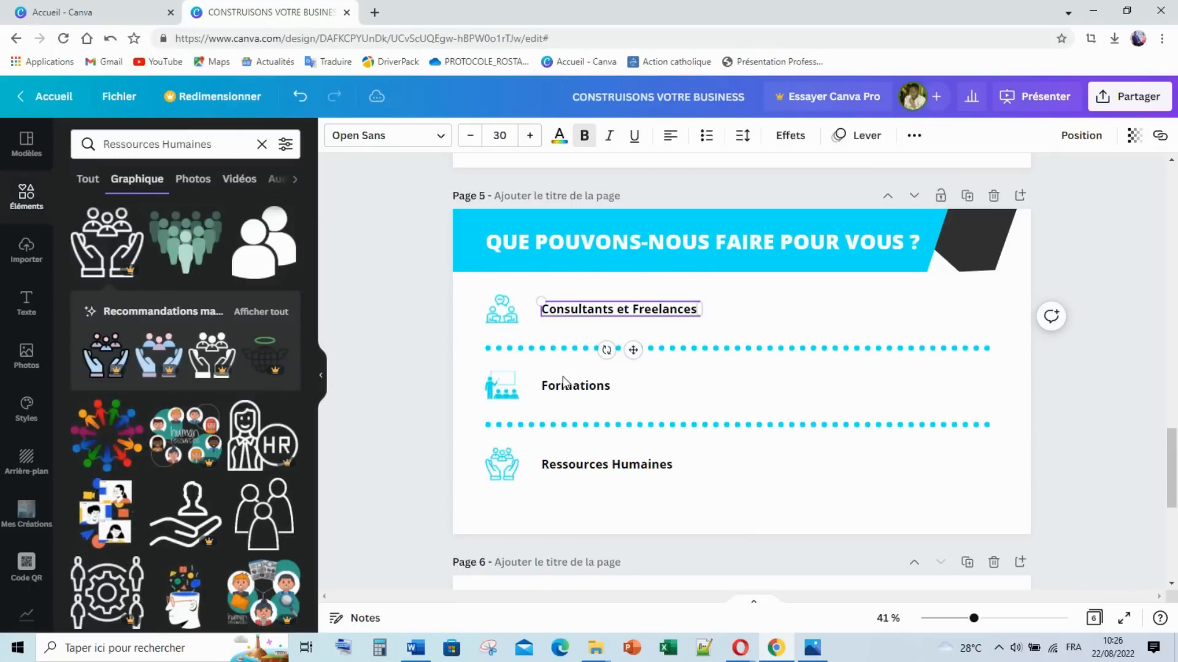
pyautogui.click(561, 399)
pyautogui.click(568, 467)
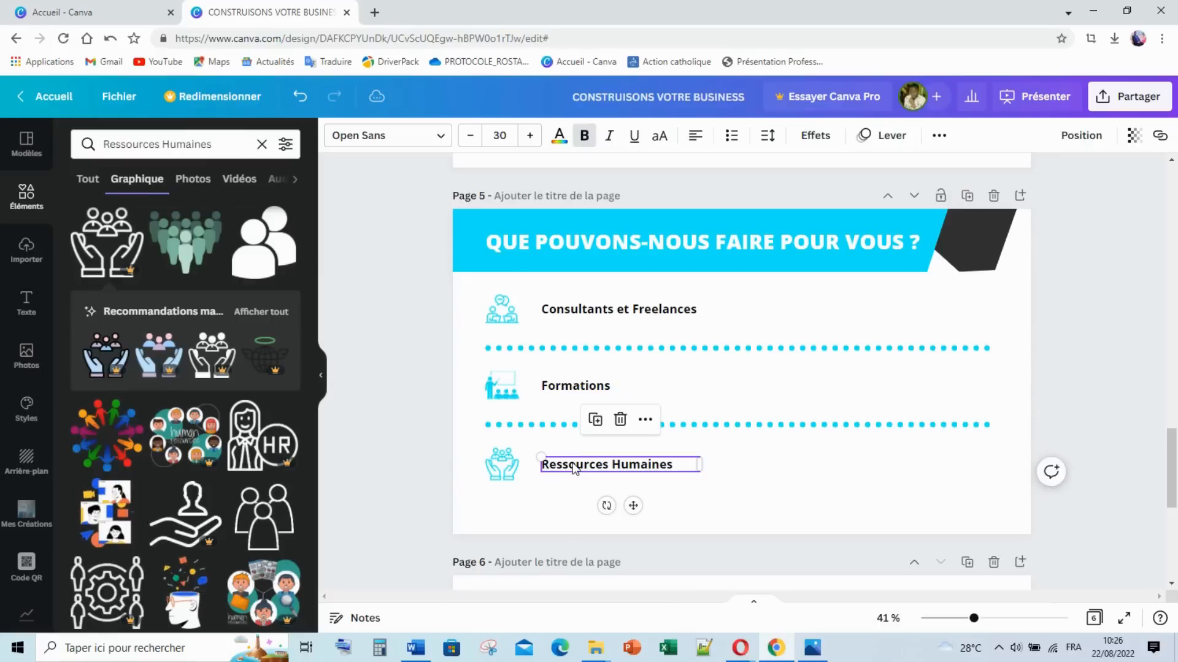
# Step: Multi-select the Ressources Humaines, Formations and Consultants et Freelances labels and nudge them two steps left
pyautogui.keyDown('shift'); pyautogui.click(565, 389); pyautogui.keyUp('shift')
pyautogui.click(572, 317)
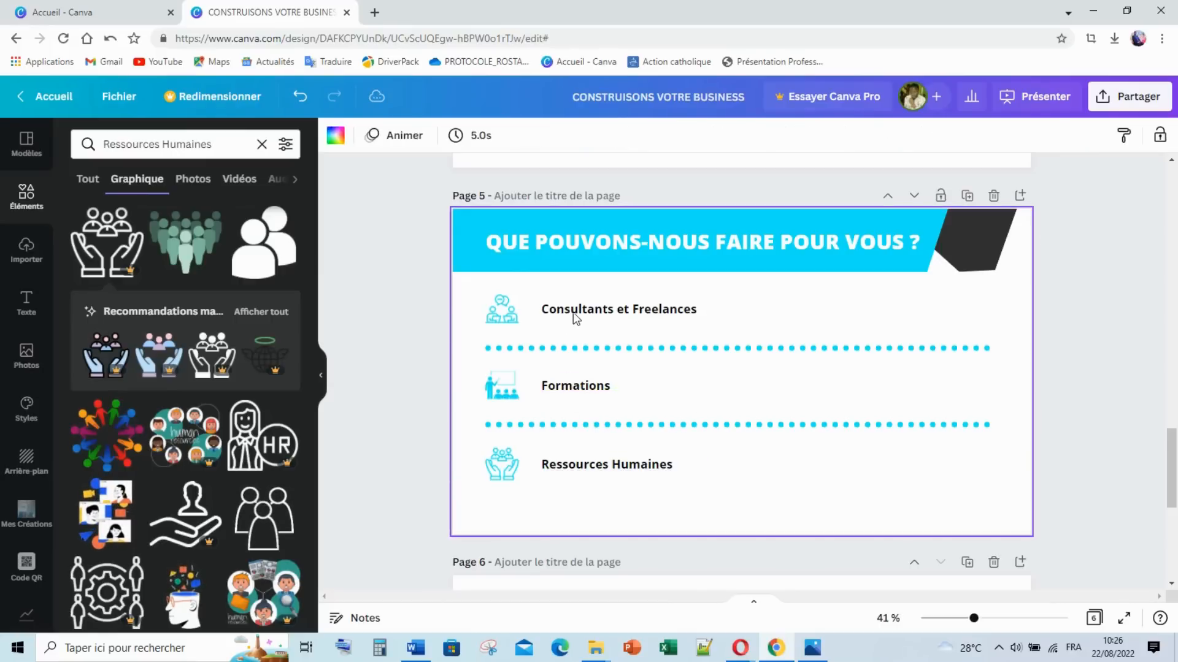
pyautogui.click(564, 469)
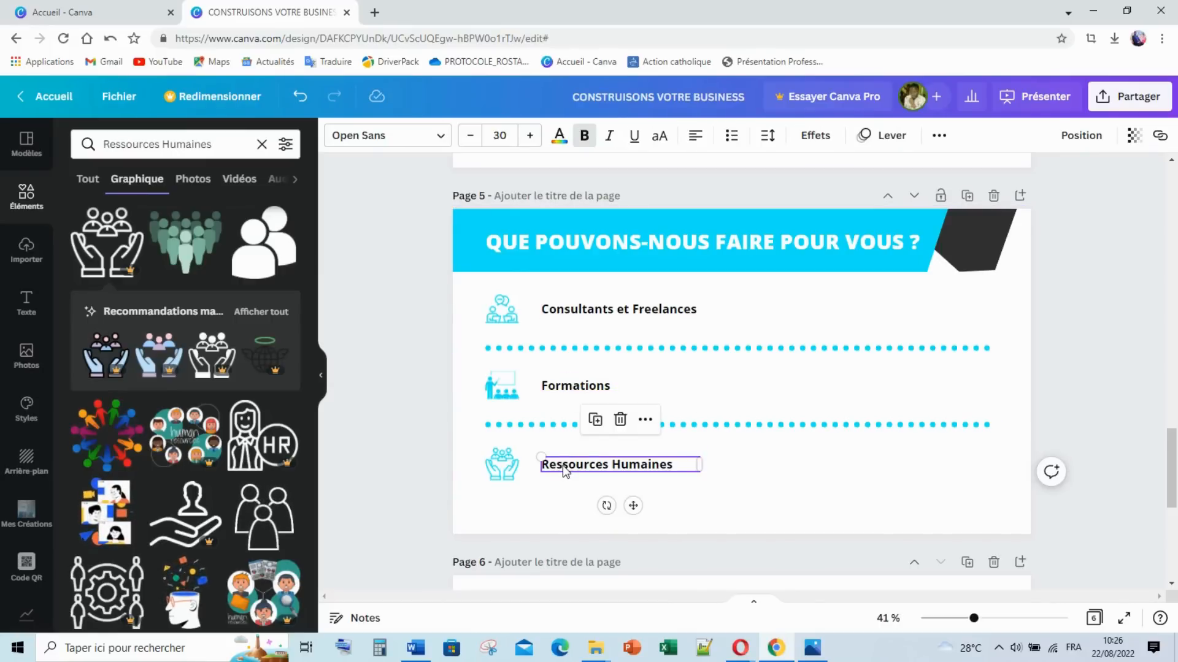
pyautogui.keyDown('shift'); pyautogui.click(576, 387); pyautogui.keyUp('shift')
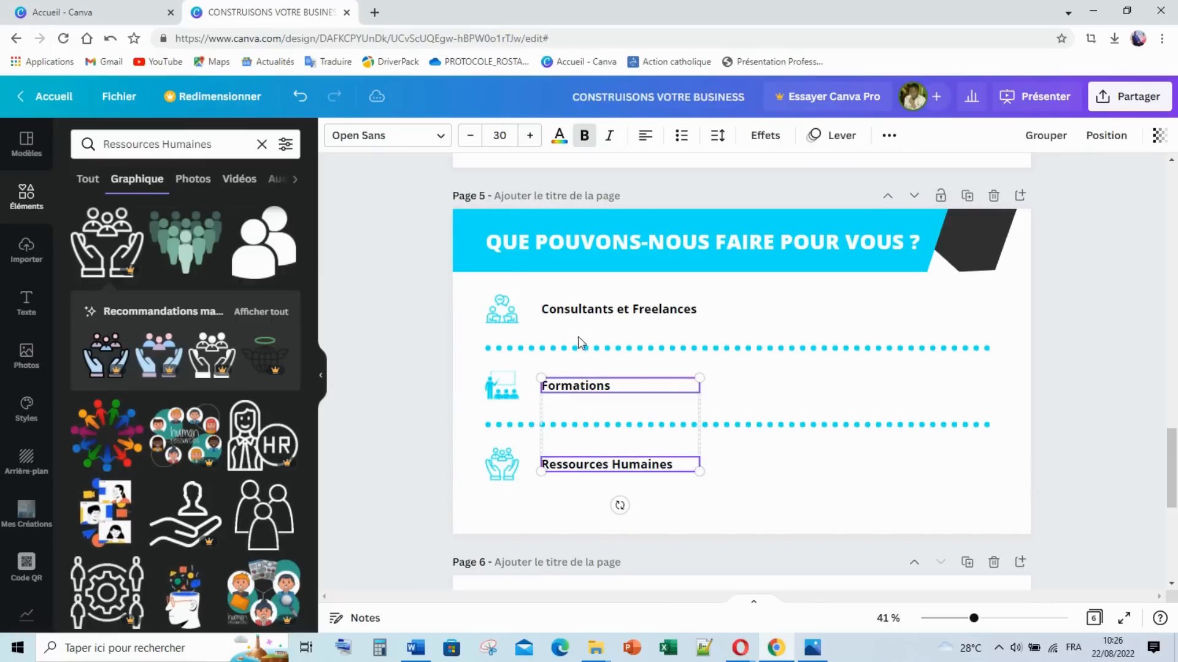
pyautogui.keyDown('shift'); pyautogui.click(587, 317); pyautogui.keyUp('shift')
pyautogui.press('Left')
pyautogui.press('Left')
pyautogui.press('Left')
pyautogui.press('Left')
pyautogui.press('Left')
pyautogui.press('Left')
pyautogui.press('Left')
pyautogui.press('Left')
pyautogui.press('Left')
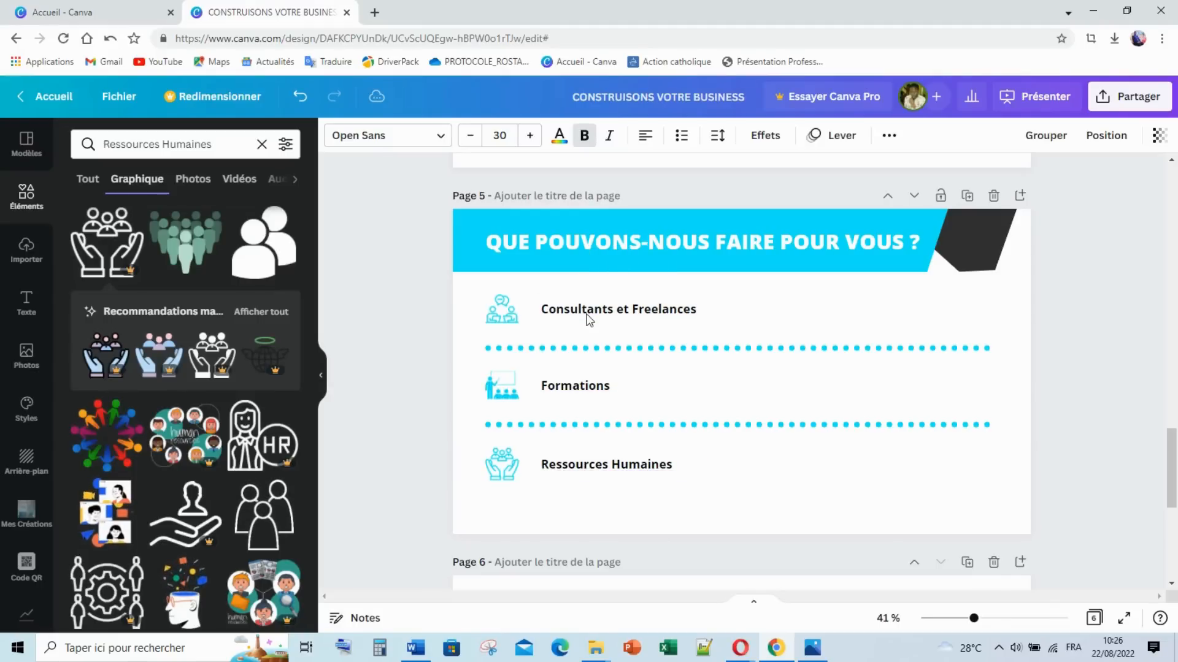
pyautogui.press('Left')
pyautogui.press('Left')
pyautogui.press('Left')
pyautogui.press('Left')
pyautogui.press('Left')
pyautogui.press('Left')
pyautogui.press('Left')
pyautogui.press('Left')
pyautogui.press('Left')
pyautogui.press('Left')
pyautogui.press('Left')
pyautogui.press('Left')
pyautogui.press('Left')
pyautogui.press('Left')
pyautogui.press('Left')
pyautogui.press('Left')
pyautogui.press('Left')
pyautogui.press('Left')
pyautogui.press('Left')
pyautogui.press('Left')
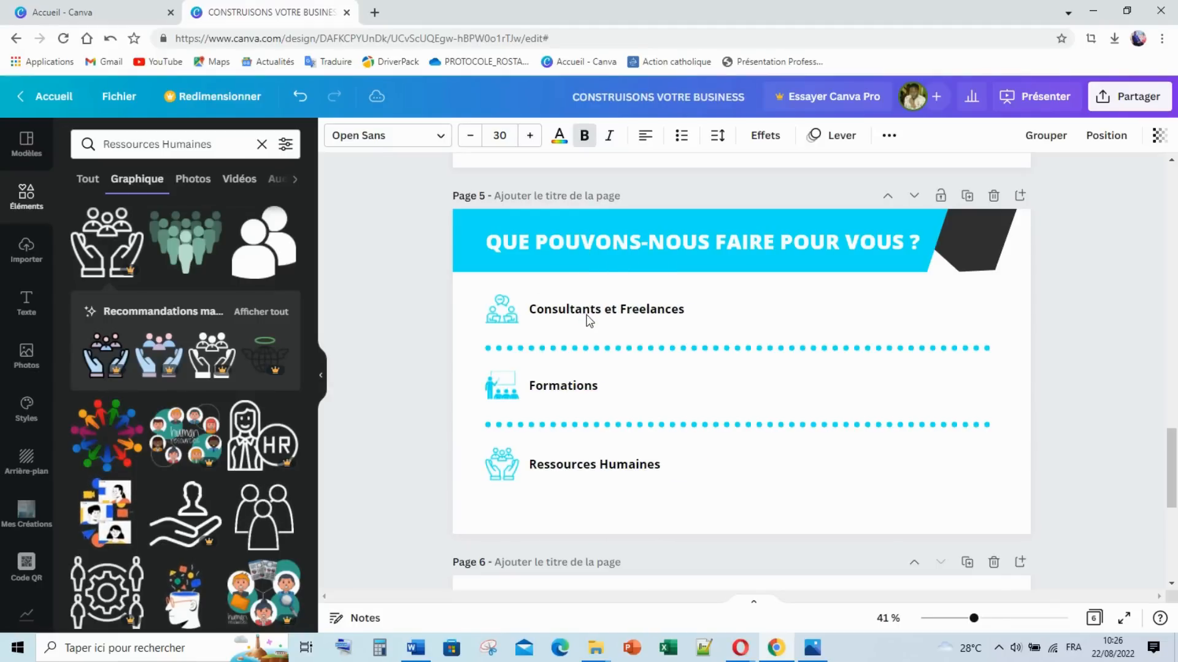
pyautogui.click(381, 322)
# Step: Add a body-text box and place it right of 'Consultants et Freelances'
pyautogui.click(26, 301)
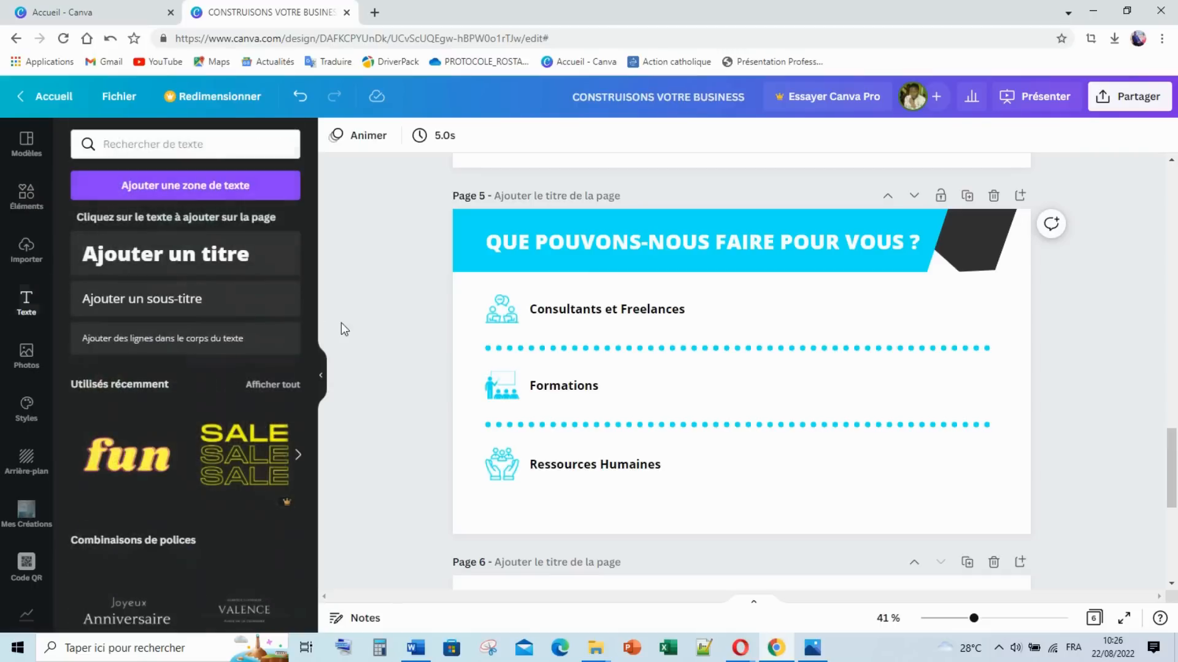
pyautogui.click(176, 336)
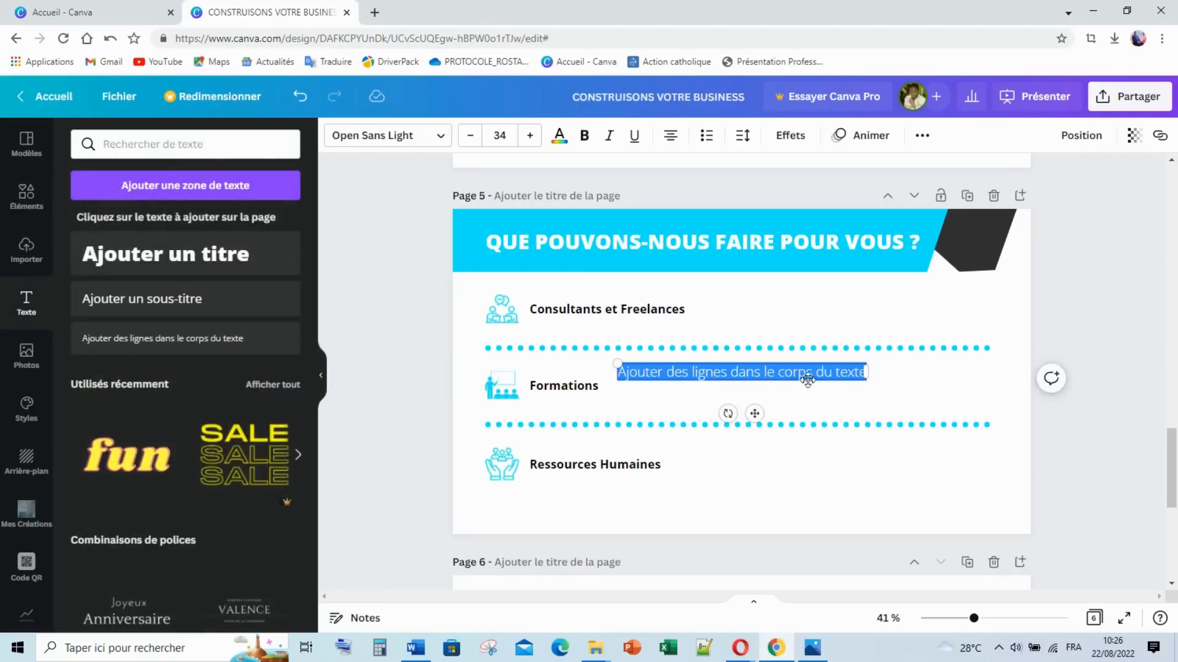
pyautogui.click(897, 387)
pyautogui.moveTo(819, 370); pyautogui.dragTo(992, 307)
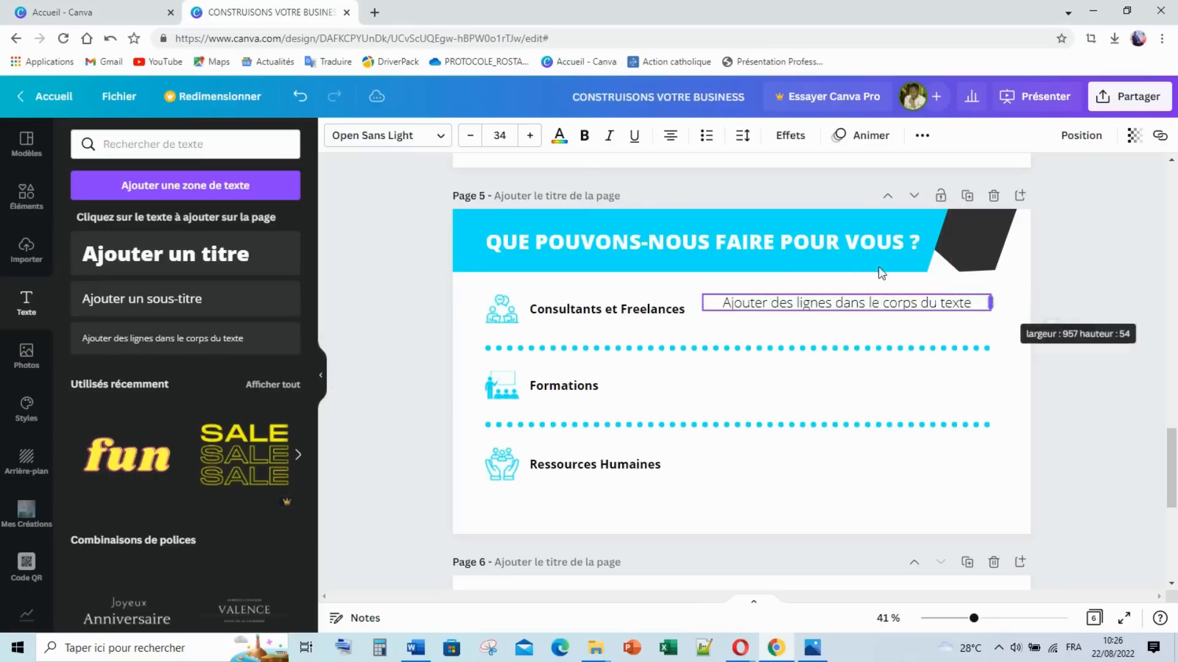
# Step: Set the body text's font size to 25
pyautogui.click(500, 135)
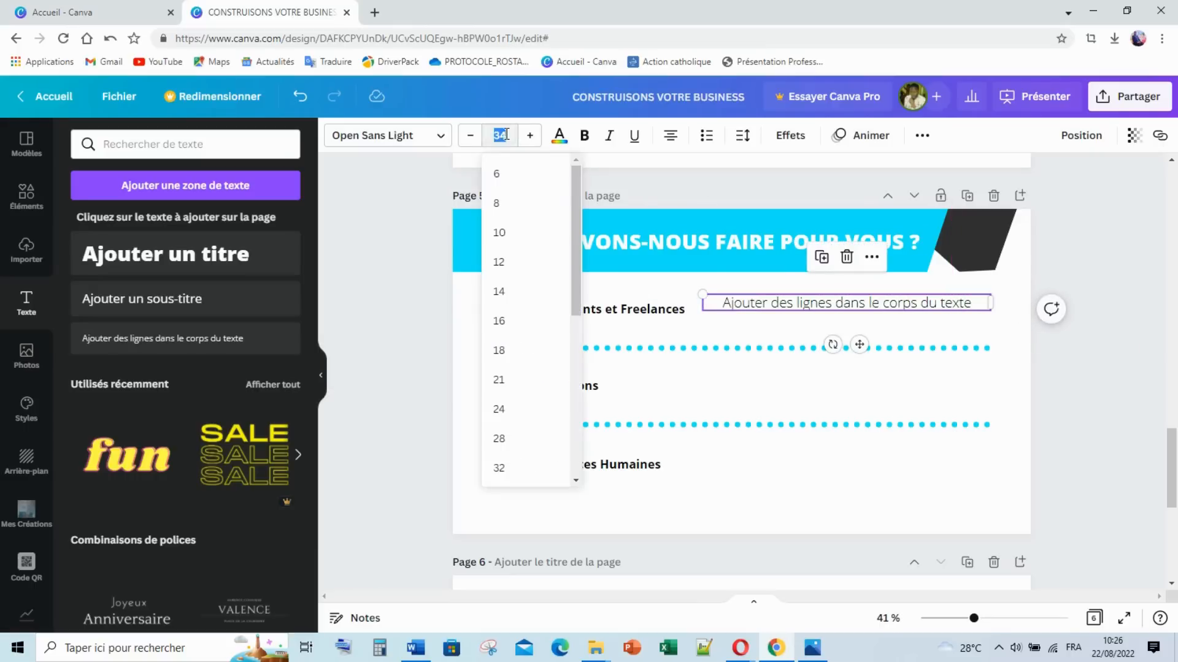
pyautogui.click(490, 251)
pyautogui.click(904, 295)
pyautogui.click(530, 135)
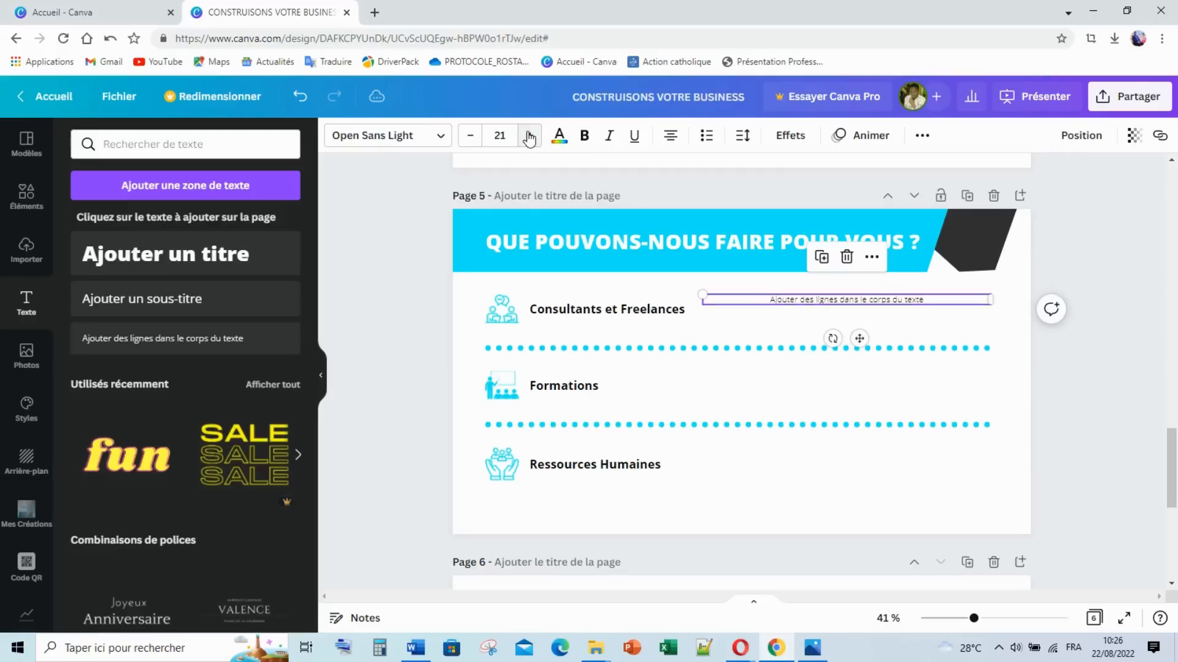
pyautogui.click(530, 136)
pyautogui.click(530, 136)
pyautogui.click(530, 136)
pyautogui.click(530, 136)
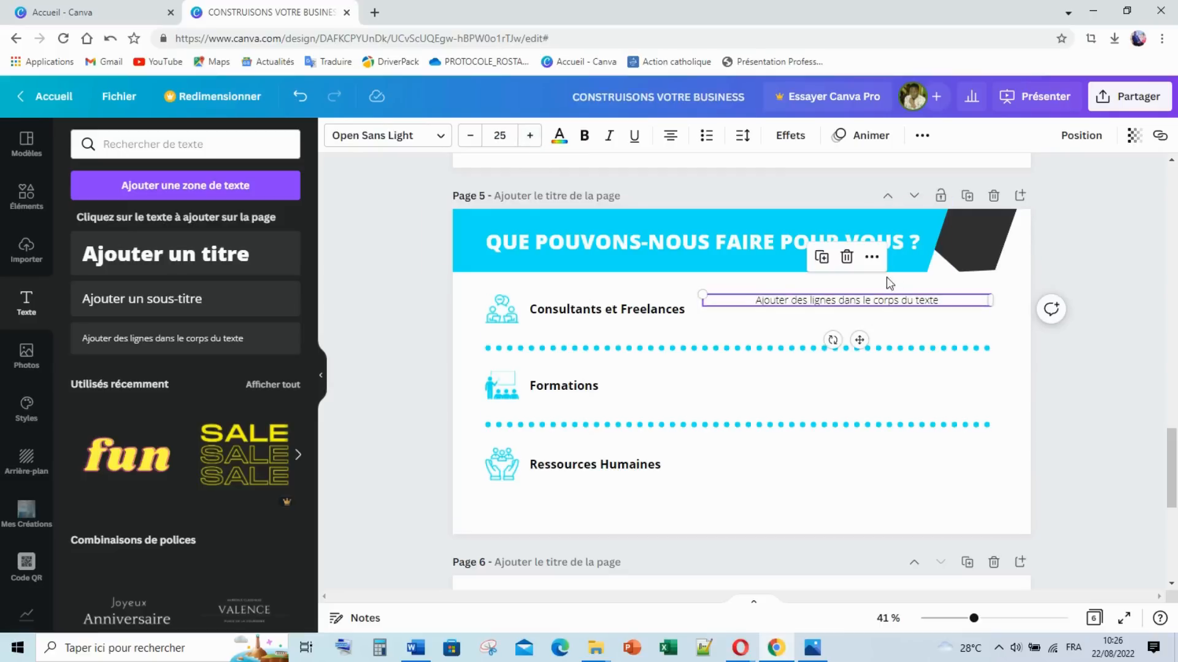
pyautogui.click(944, 293)
pyautogui.click(944, 300)
pyautogui.click(944, 300)
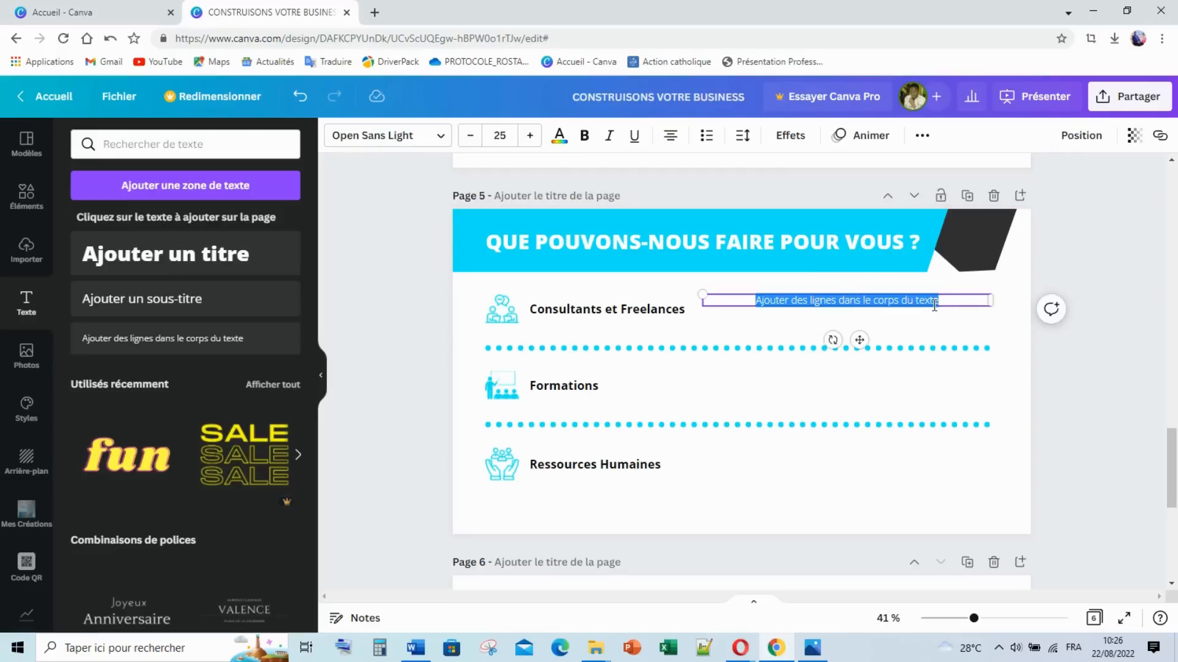
pyautogui.click(934, 305)
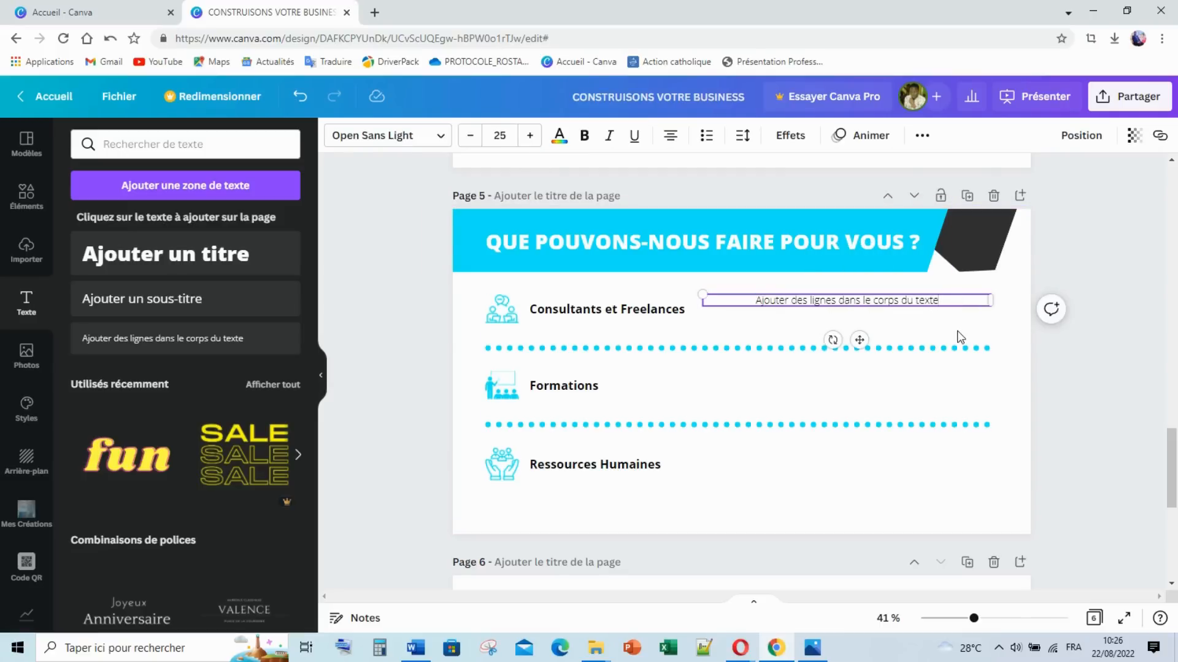
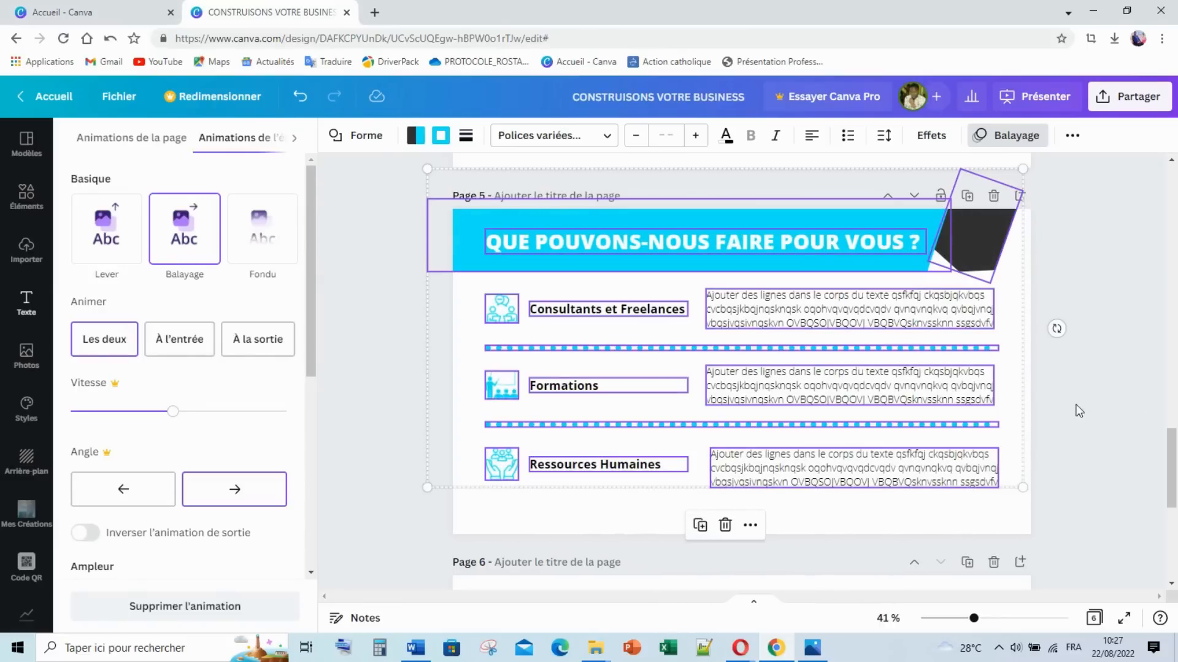
# Step: Bring up the 5.png reference image in Photos from the taskbar
pyautogui.click(812, 648)
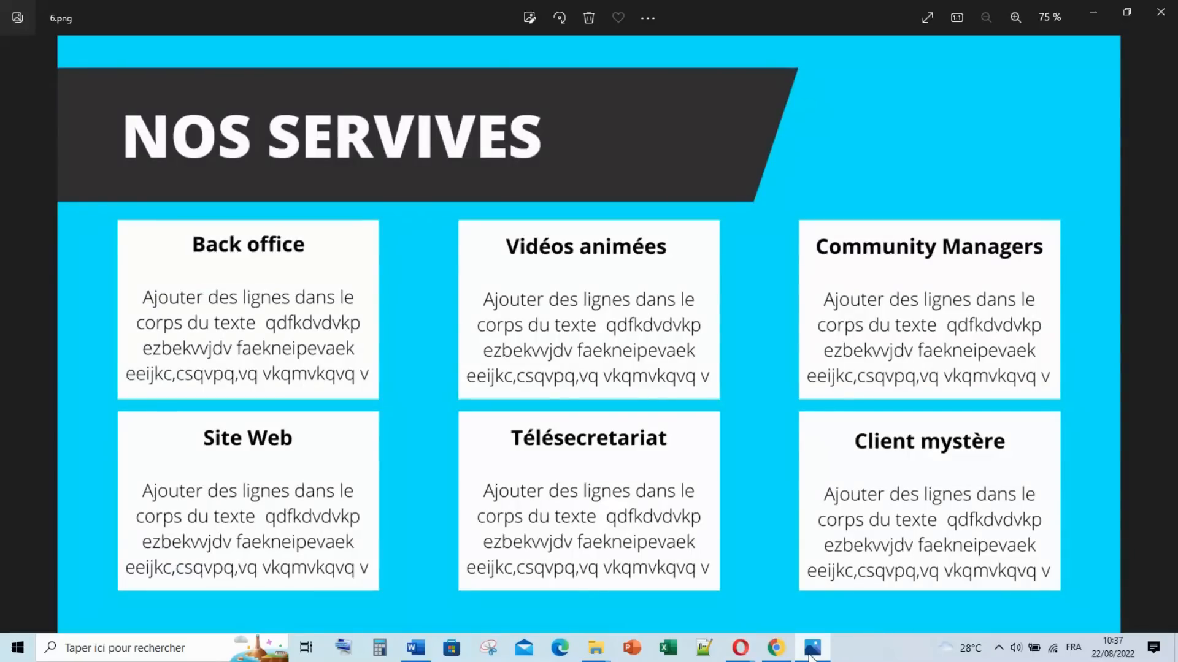
# Step: Check the 6.png 'NOS SERVICES' reference image and switch back to Canva
pyautogui.moveTo(810, 654)
pyautogui.click(777, 650)
pyautogui.click(812, 650)
pyautogui.click(812, 653)
# Step: Scroll down to the blank page 6 and open its background colour options
pyautogui.moveTo(811, 655)
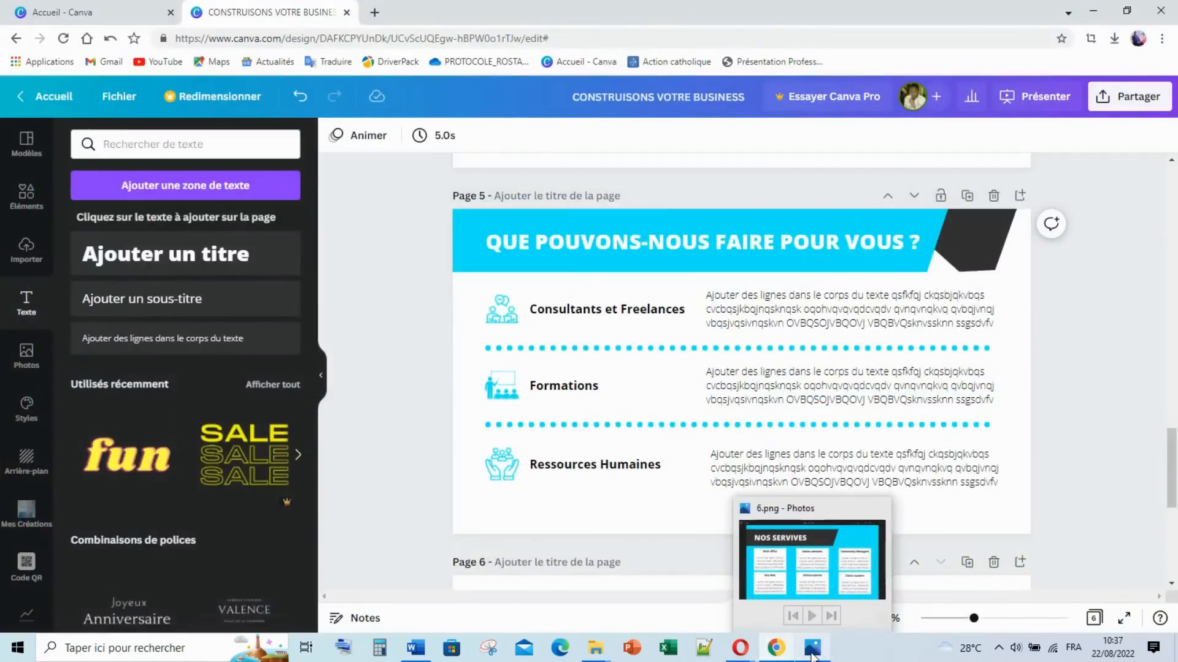
pyautogui.scroll(-6, 823, 363)
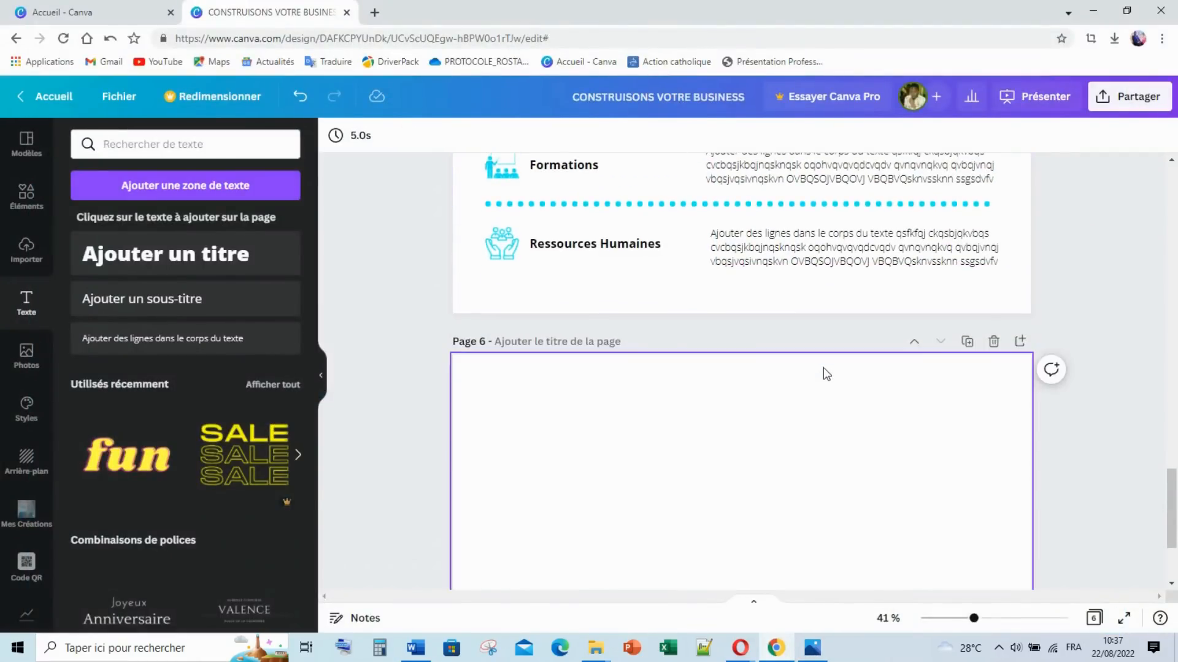
pyautogui.click(812, 647)
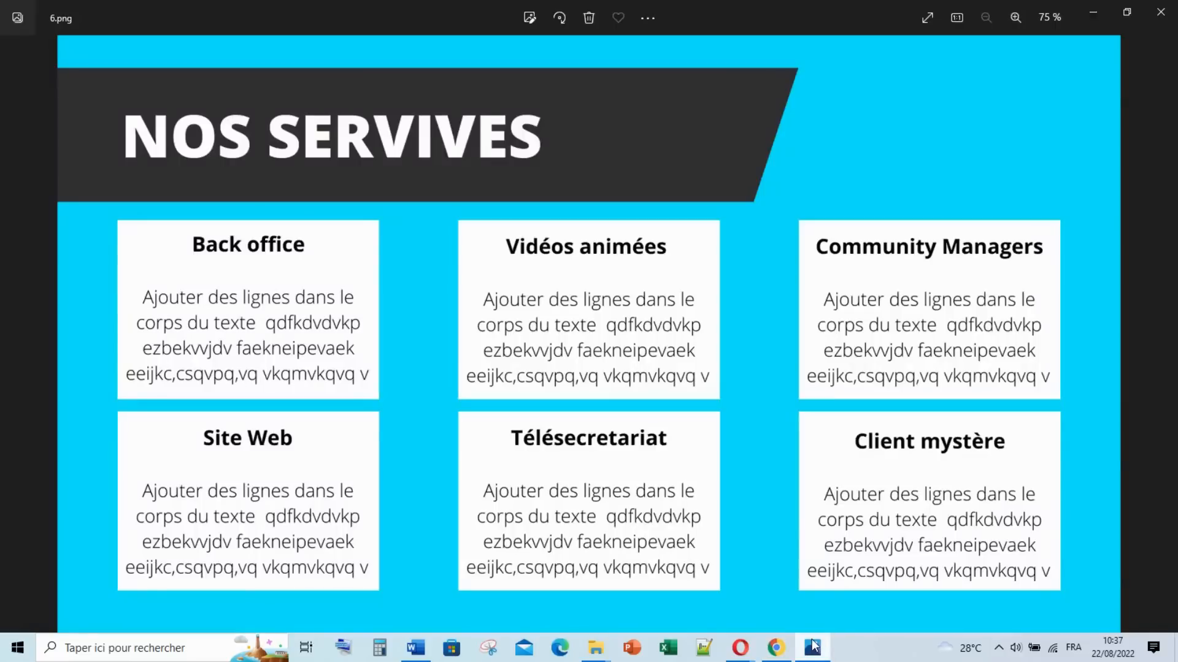
pyautogui.click(812, 647)
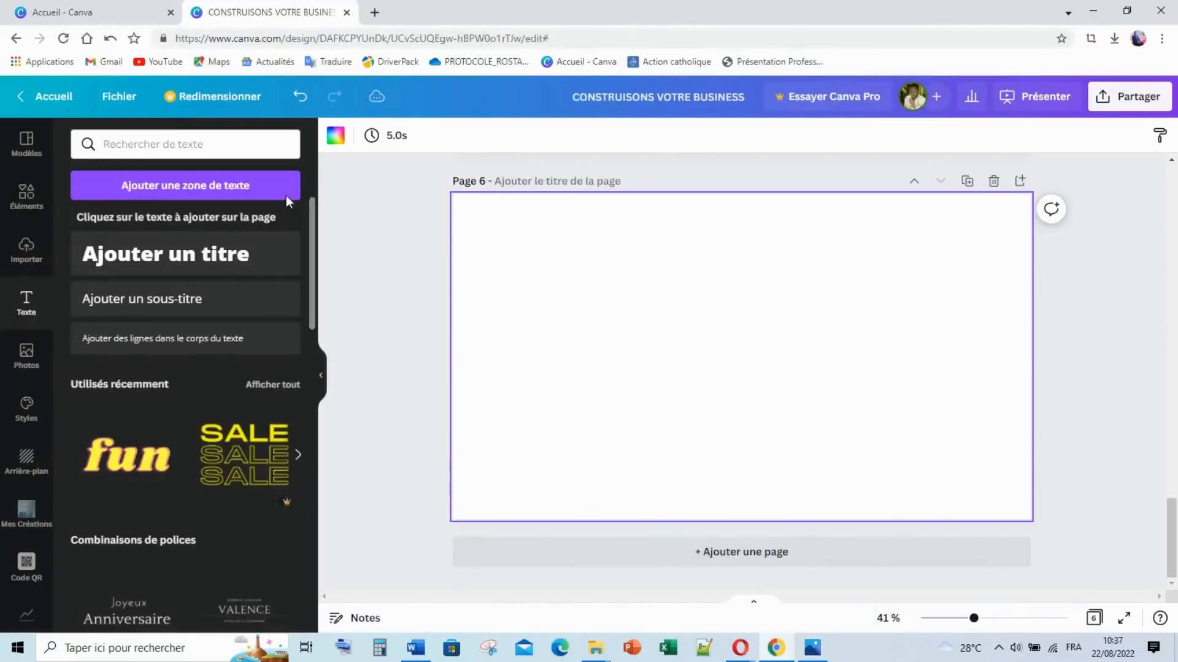
pyautogui.click(334, 139)
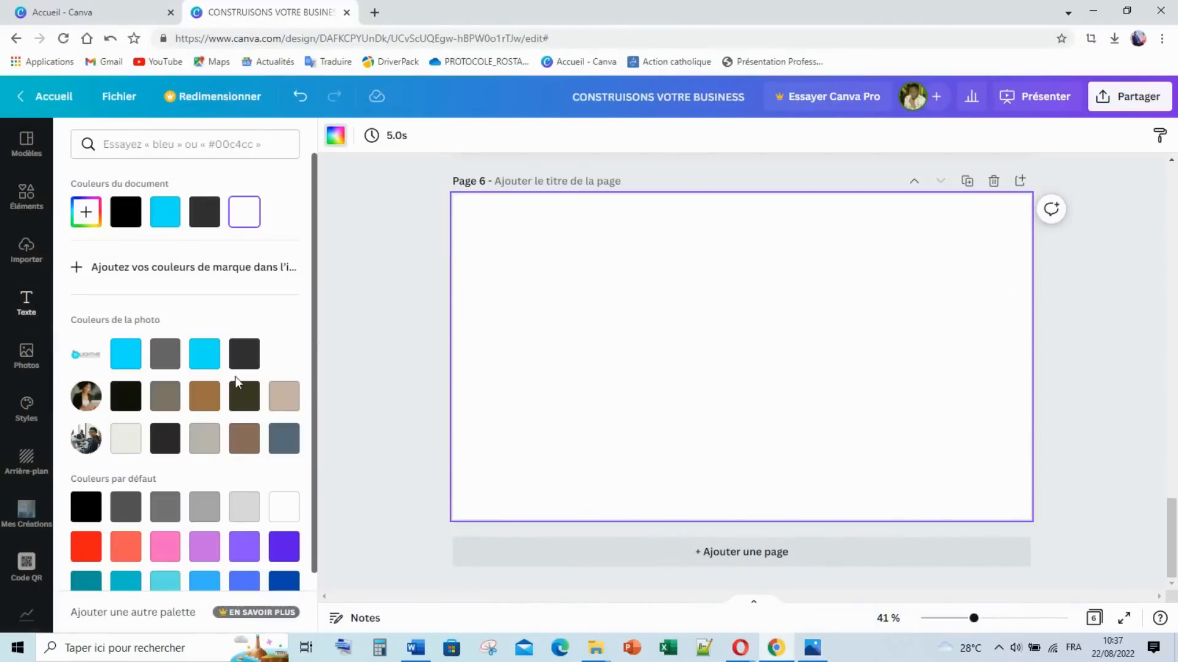
# Step: Fill page 6's background with the cyan photo colour, then browse the Éléments lines and shapes
pyautogui.click(204, 354)
pyautogui.moveTo(812, 647)
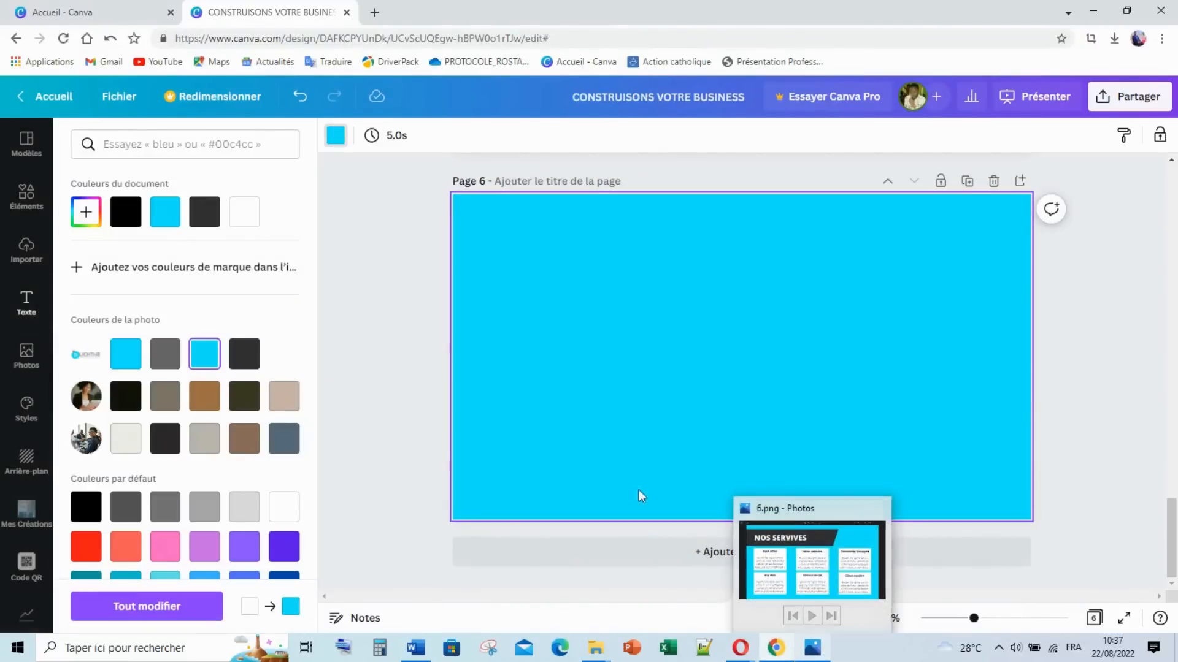
pyautogui.click(23, 198)
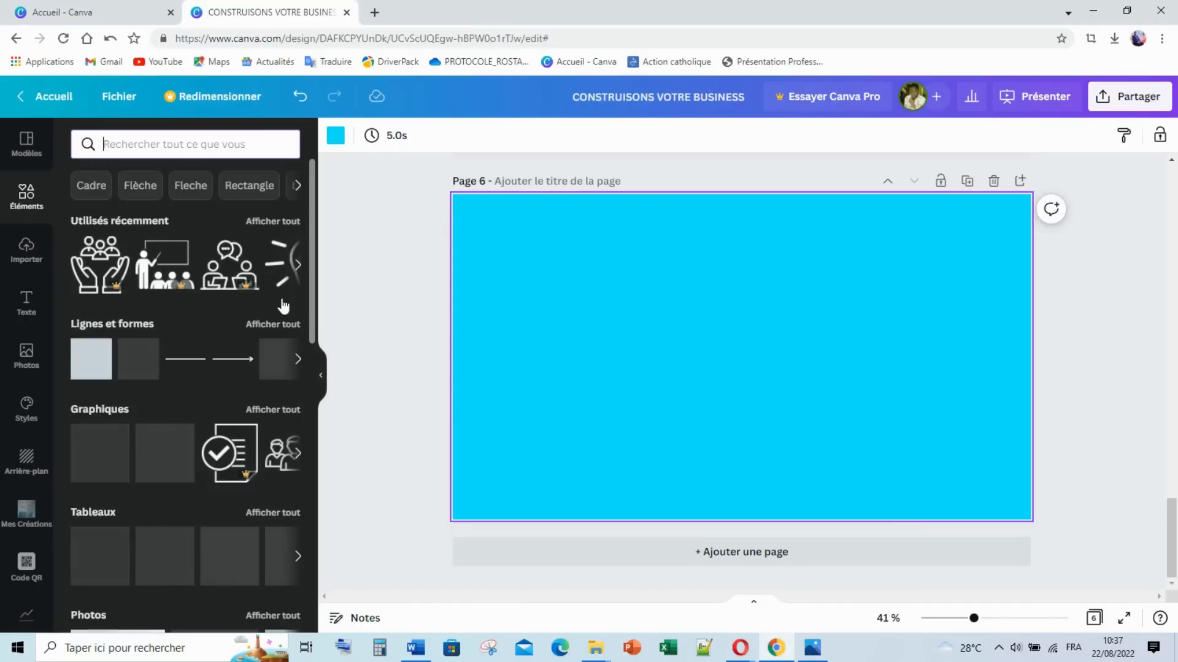
pyautogui.click(300, 363)
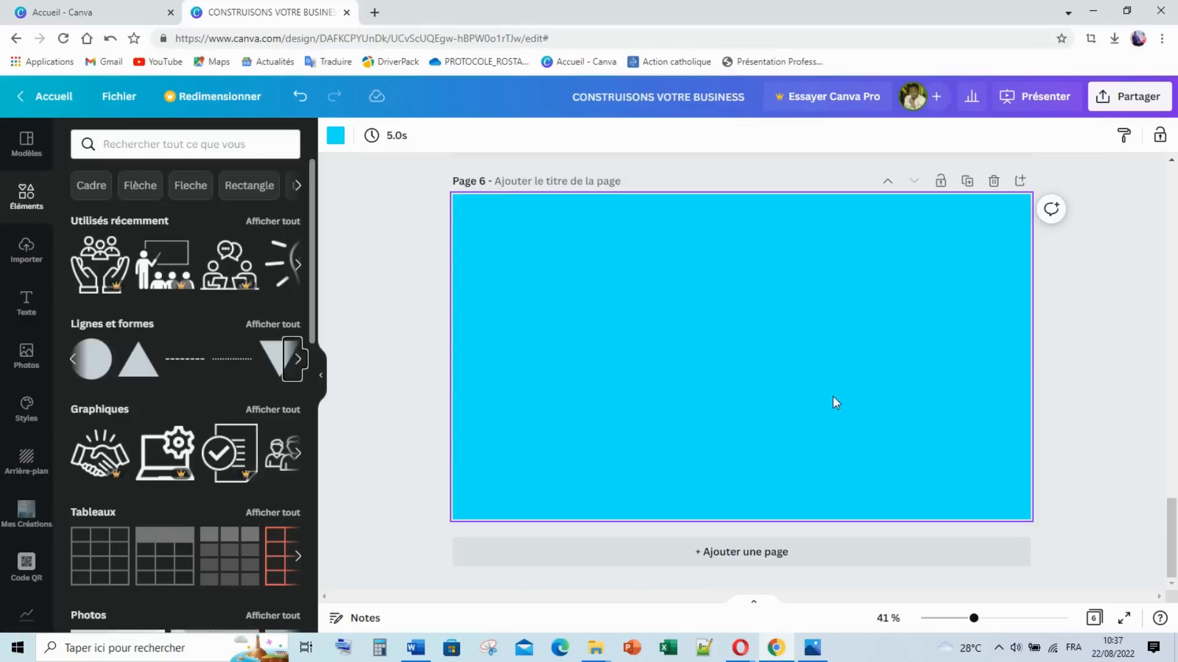
pyautogui.scroll(10, 819, 392)
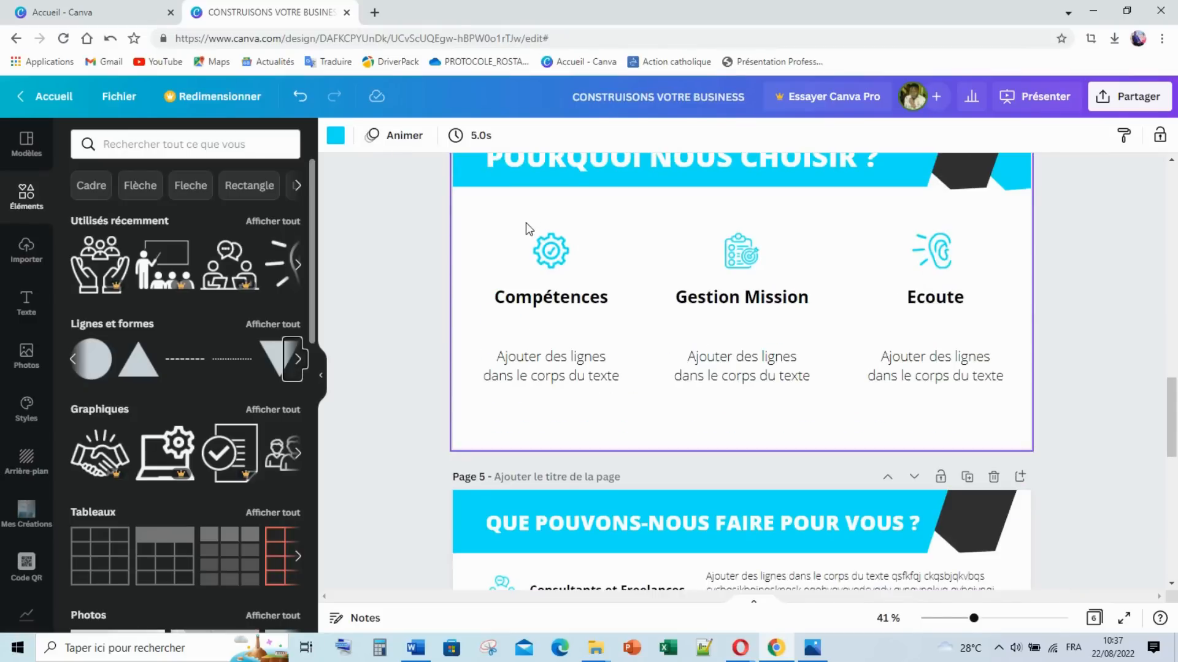
# Step: Copy page 4's slanted title banner and paste it onto page 6
pyautogui.scroll(4, 529, 227)
pyautogui.click(465, 380)
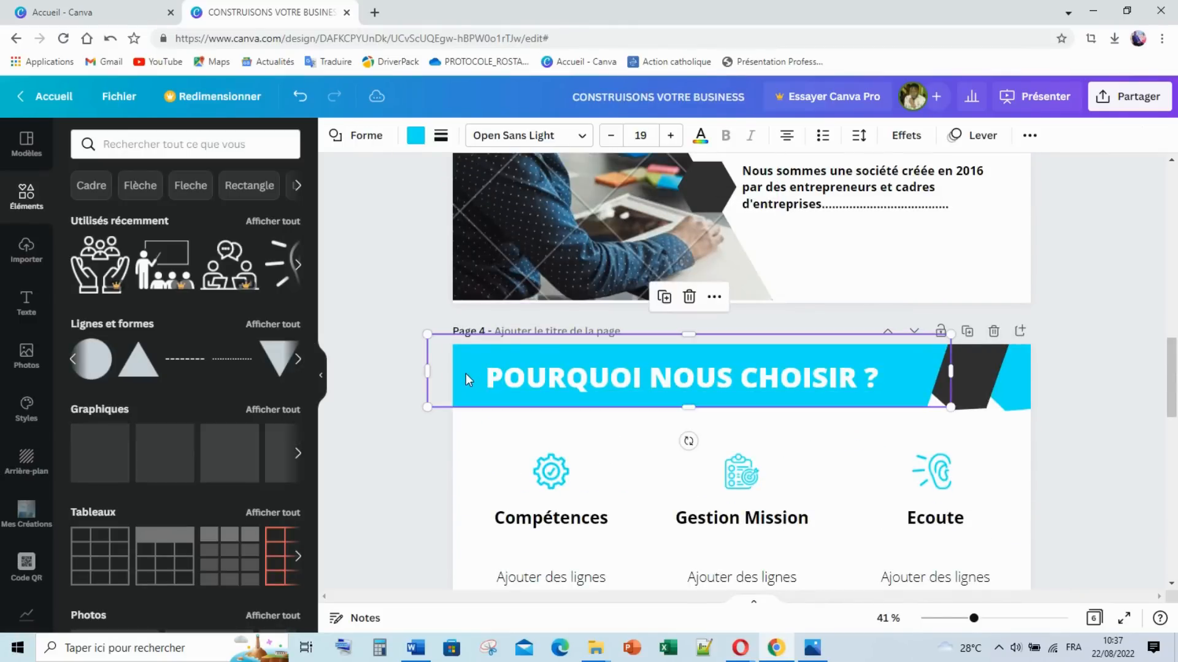
pyautogui.scroll(-7, 468, 381)
pyautogui.scroll(-6, 469, 385)
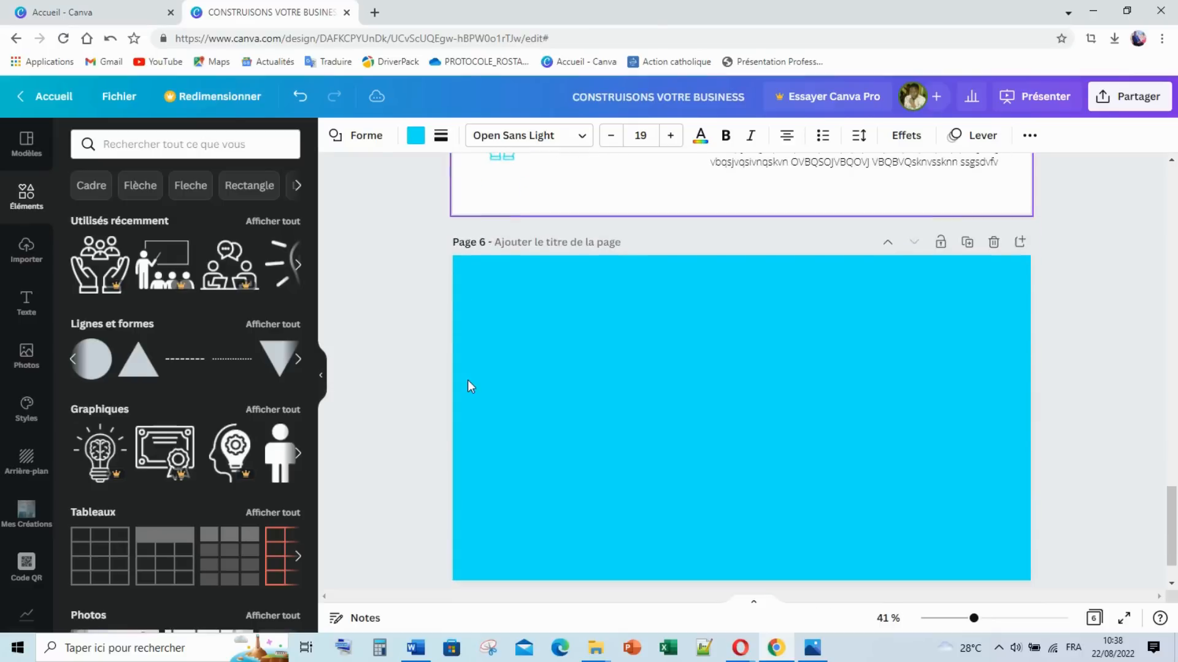
pyautogui.hotkey('ctrl', 'v')
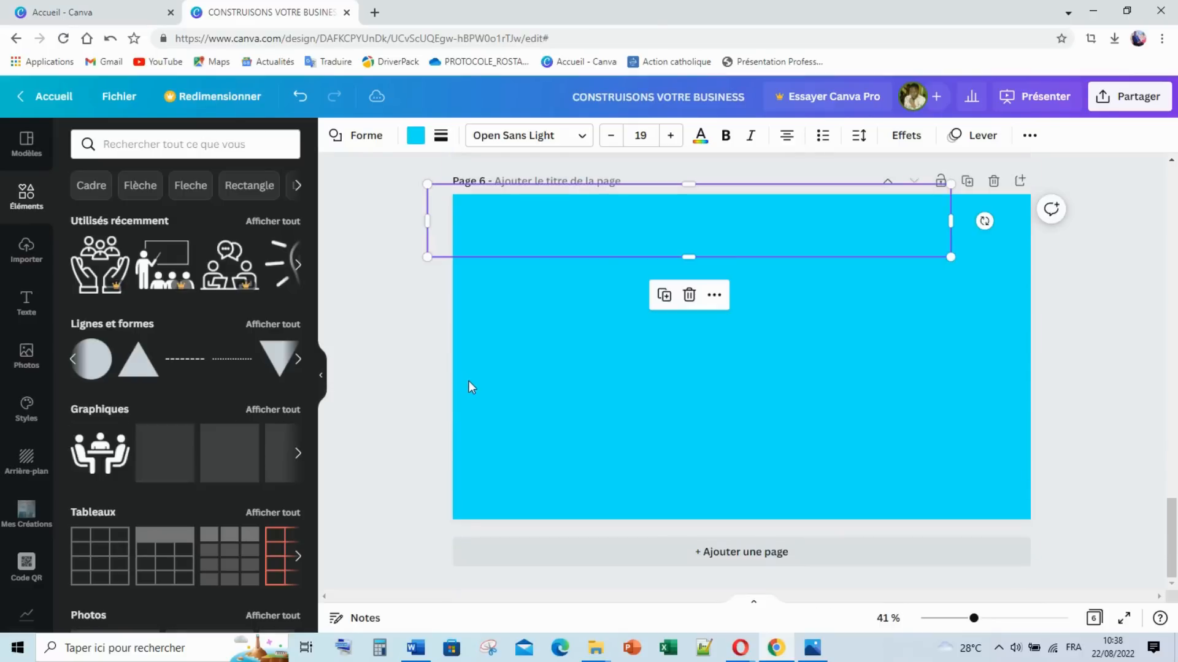
pyautogui.moveTo(683, 245); pyautogui.dragTo(676, 300)
# Step: Recolour the banner dark grey, narrow it to about 1297 by 243, and raise it slightly
pyautogui.click(416, 136)
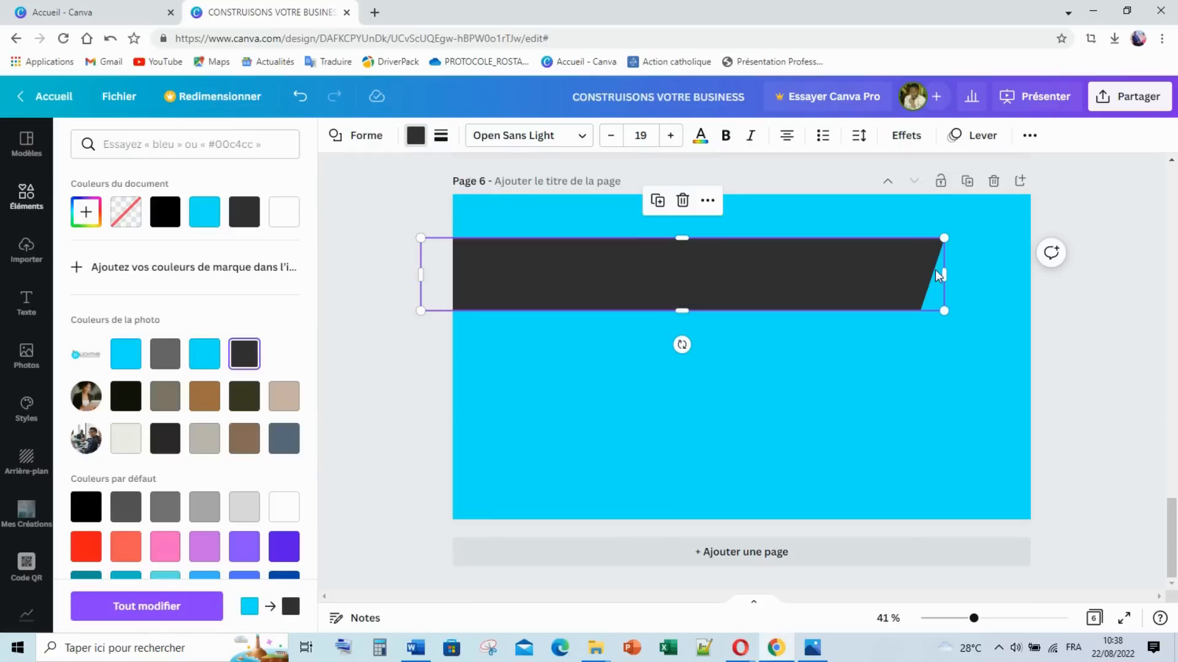
pyautogui.moveTo(844, 285); pyautogui.dragTo(811, 289)
pyautogui.moveTo(690, 289)
pyautogui.mouseDown()
pyautogui.moveTo(687, 263)
pyautogui.moveTo(687, 275)
pyautogui.mouseUp()
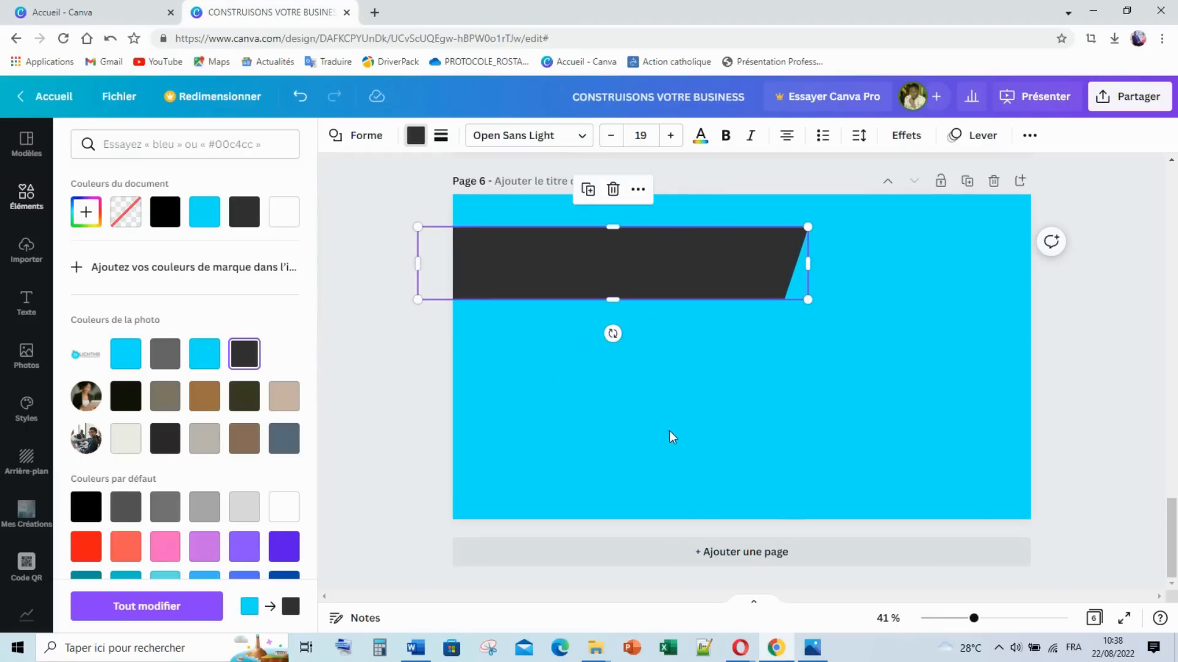
pyautogui.click(543, 277)
pyautogui.scroll(10, 580, 278)
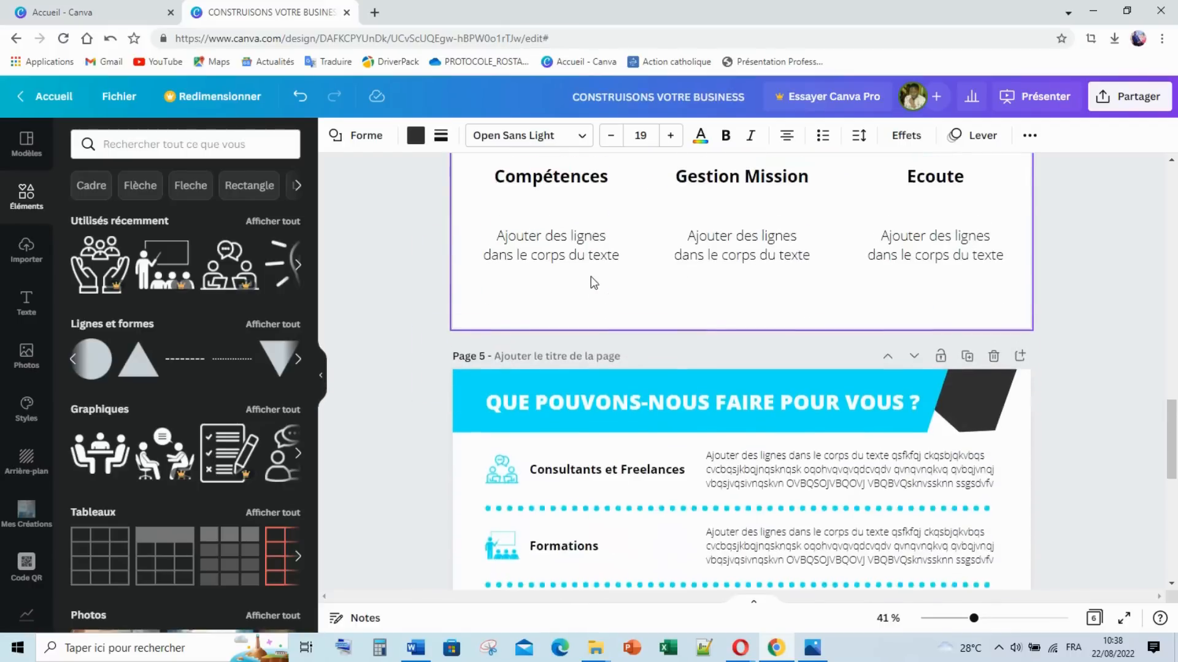
pyautogui.scroll(5, 588, 288)
pyautogui.click(585, 361)
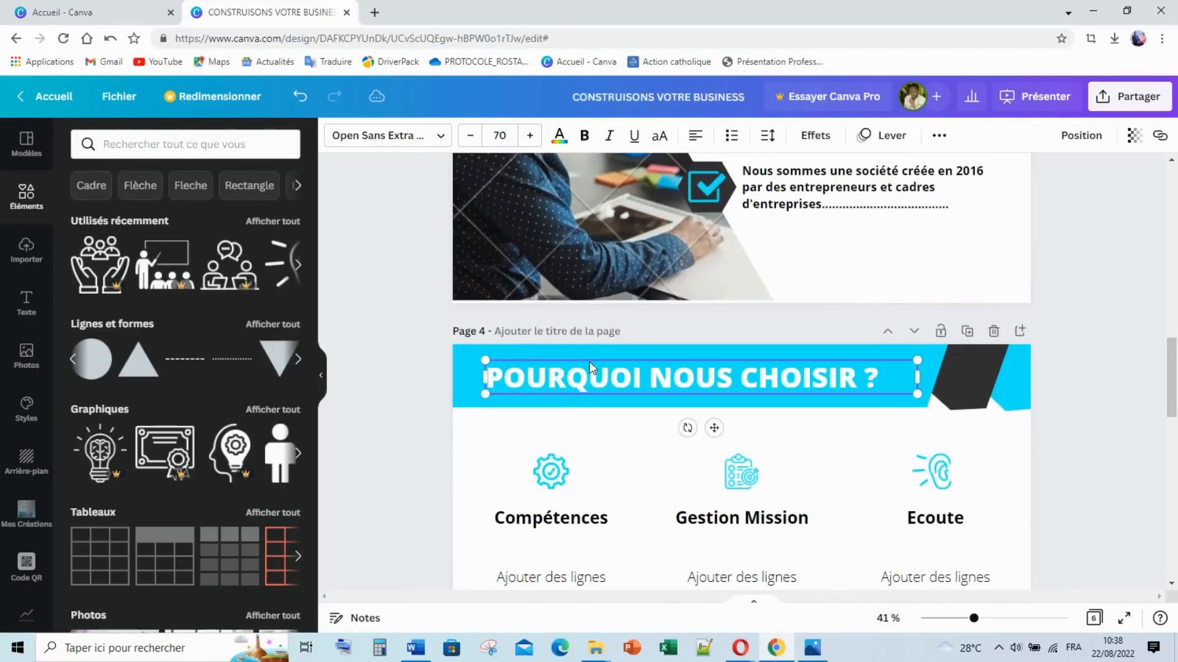
# Step: Paste the title text onto page 6 and retype it as 'NOS SERVICES'
pyautogui.scroll(-12, 589, 363)
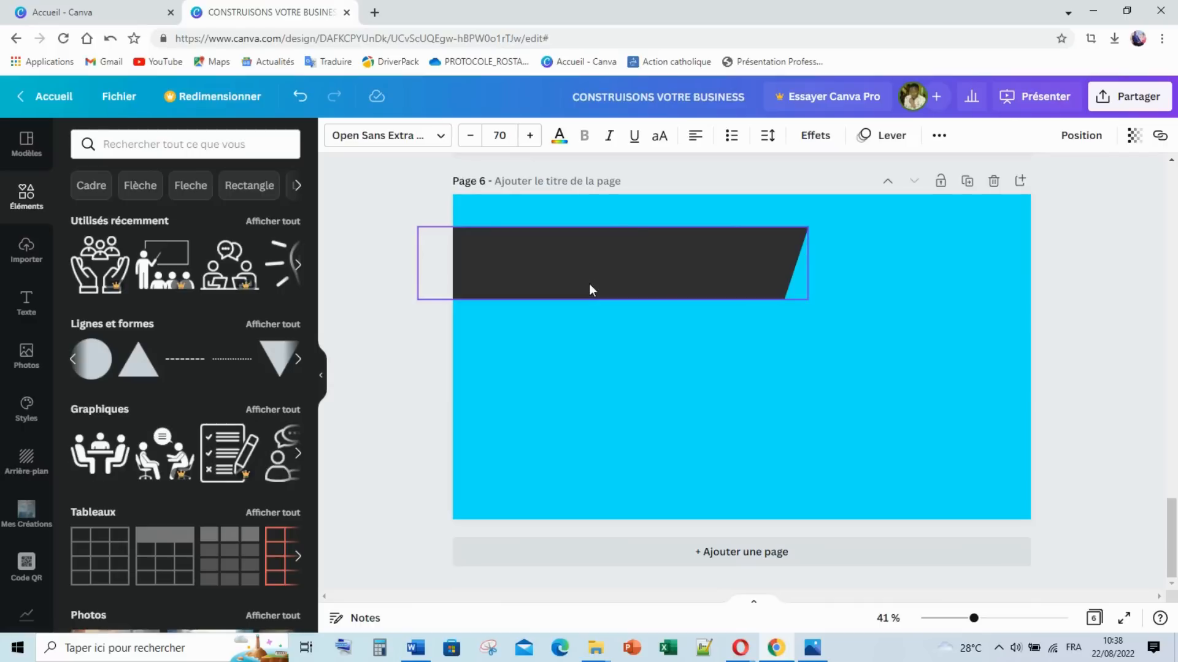
pyautogui.hotkey('ctrl', 'v')
pyautogui.doubleClick(647, 231)
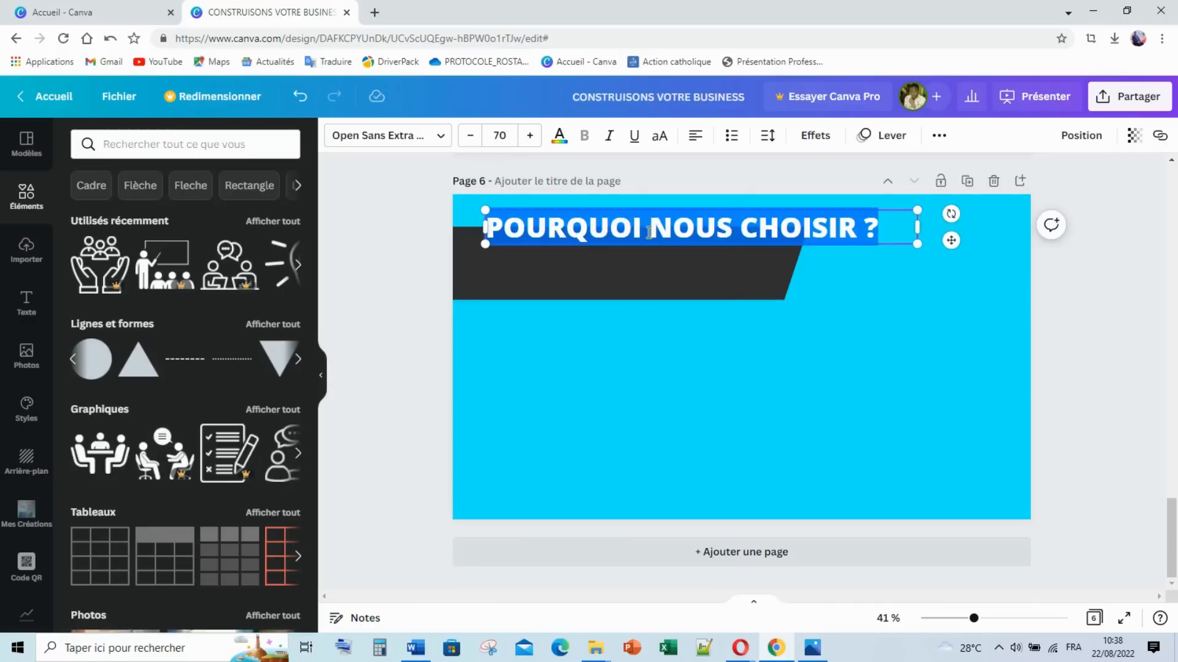
pyautogui.write('No')
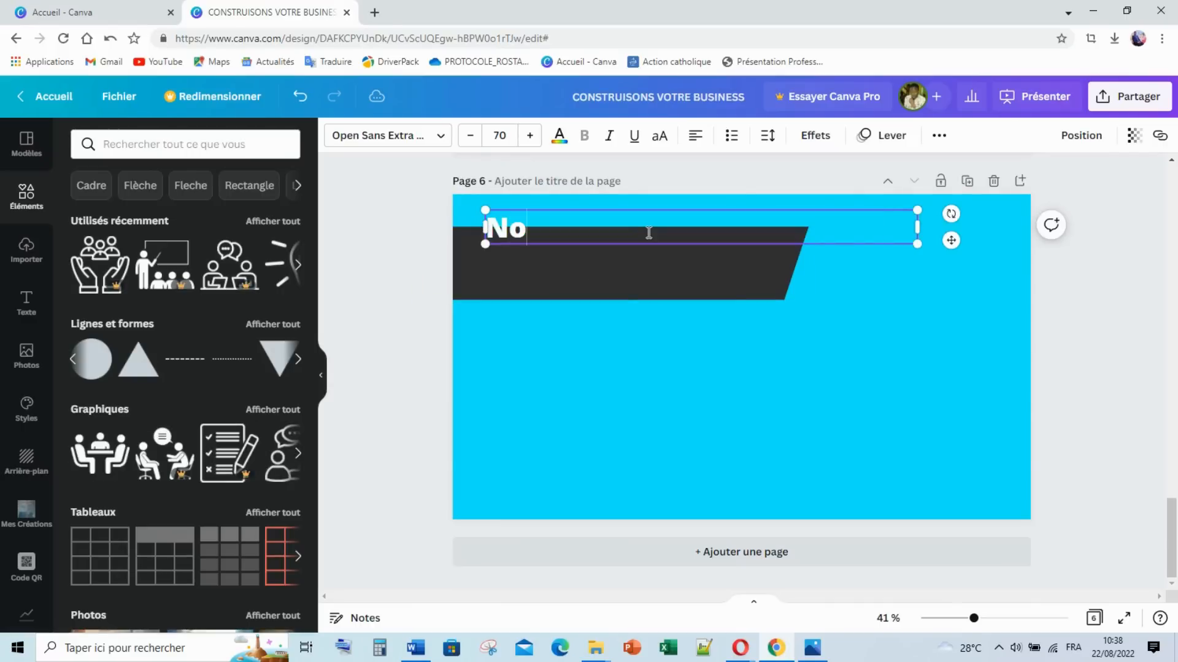
pyautogui.write('os SERVICES')
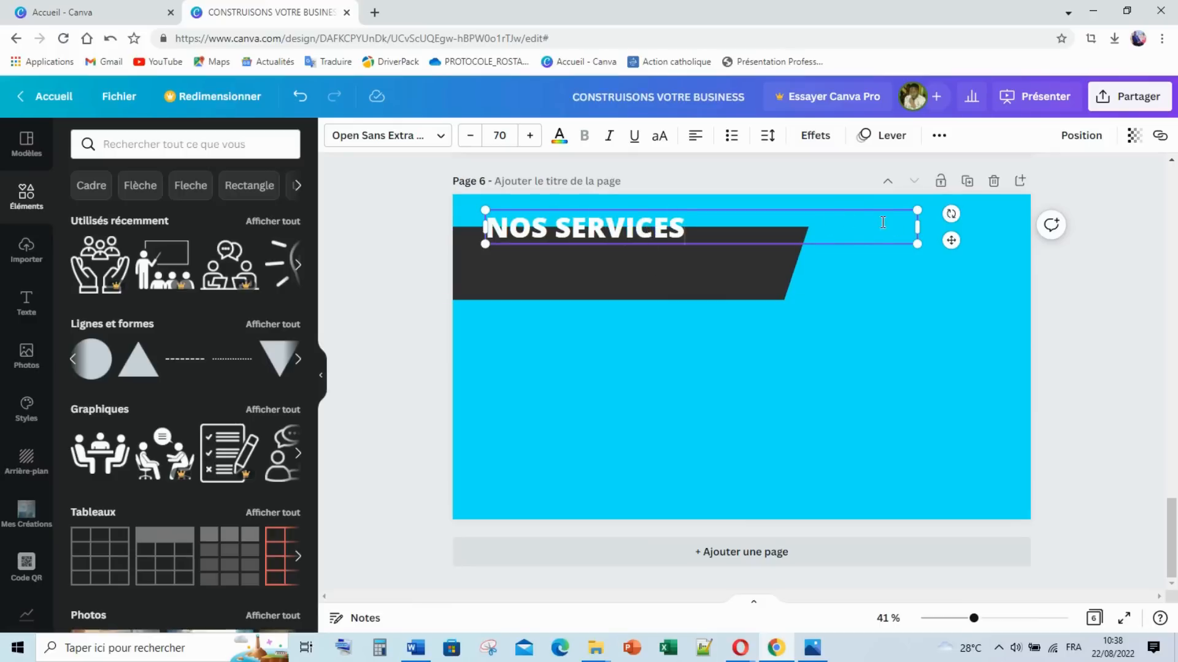
# Step: Narrow the NOS SERVICES text box and move it down onto the dark banner
pyautogui.moveTo(921, 225); pyautogui.dragTo(687, 226)
pyautogui.click(528, 275)
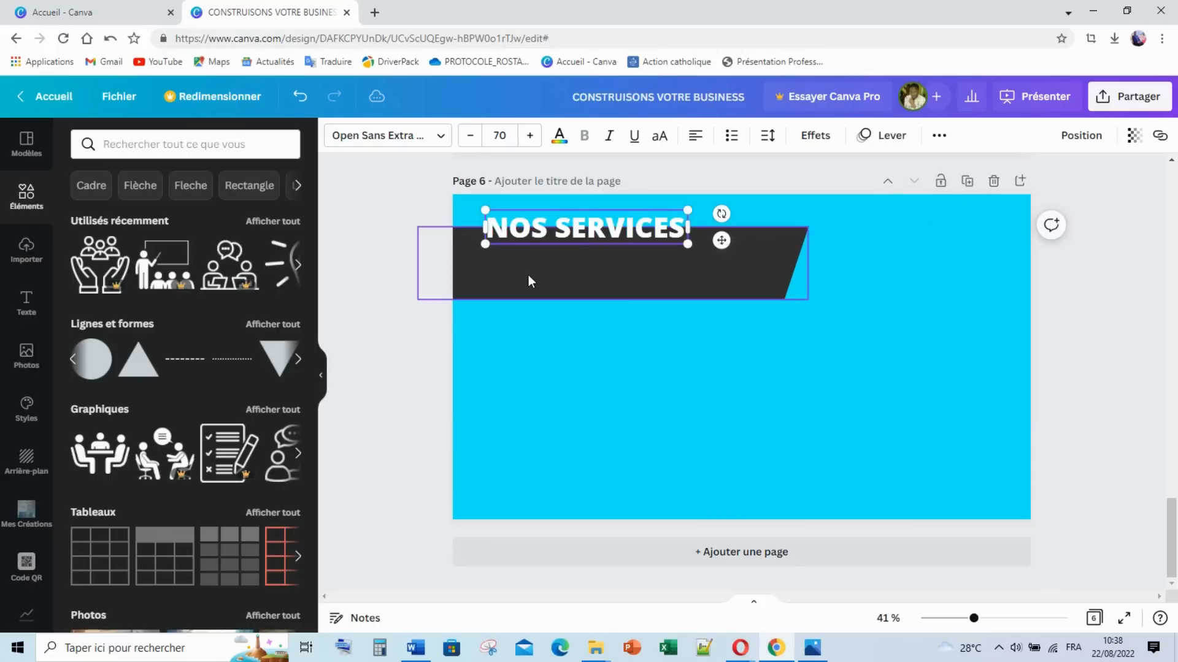
pyautogui.click(450, 319)
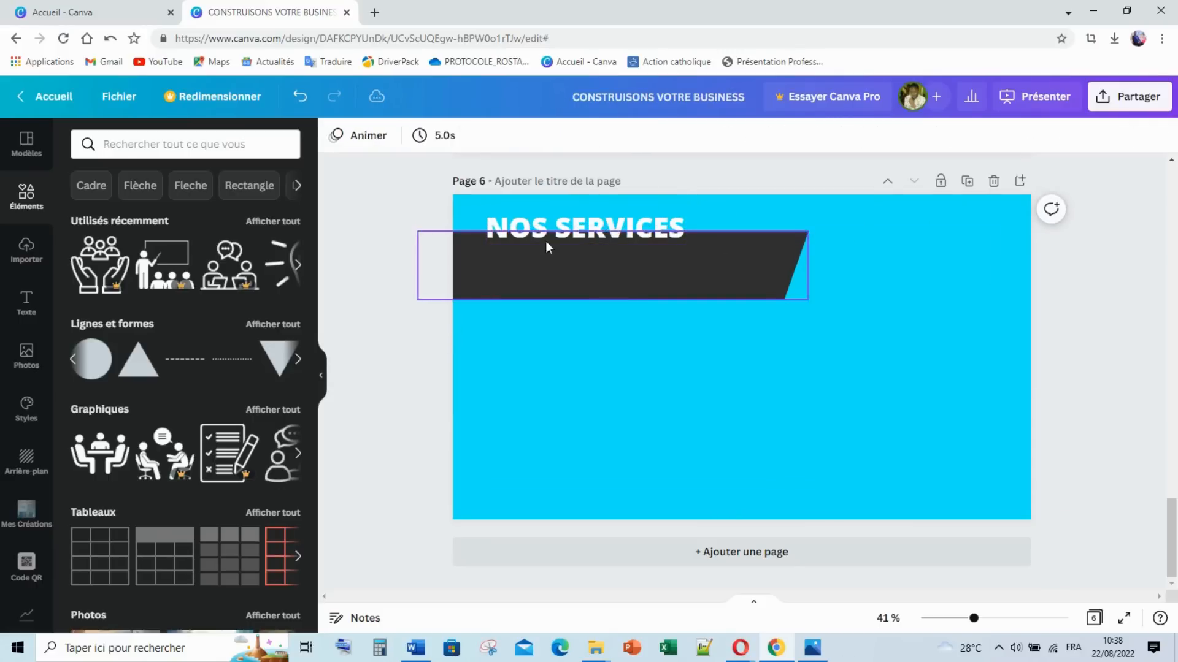
pyautogui.moveTo(560, 231); pyautogui.dragTo(561, 262)
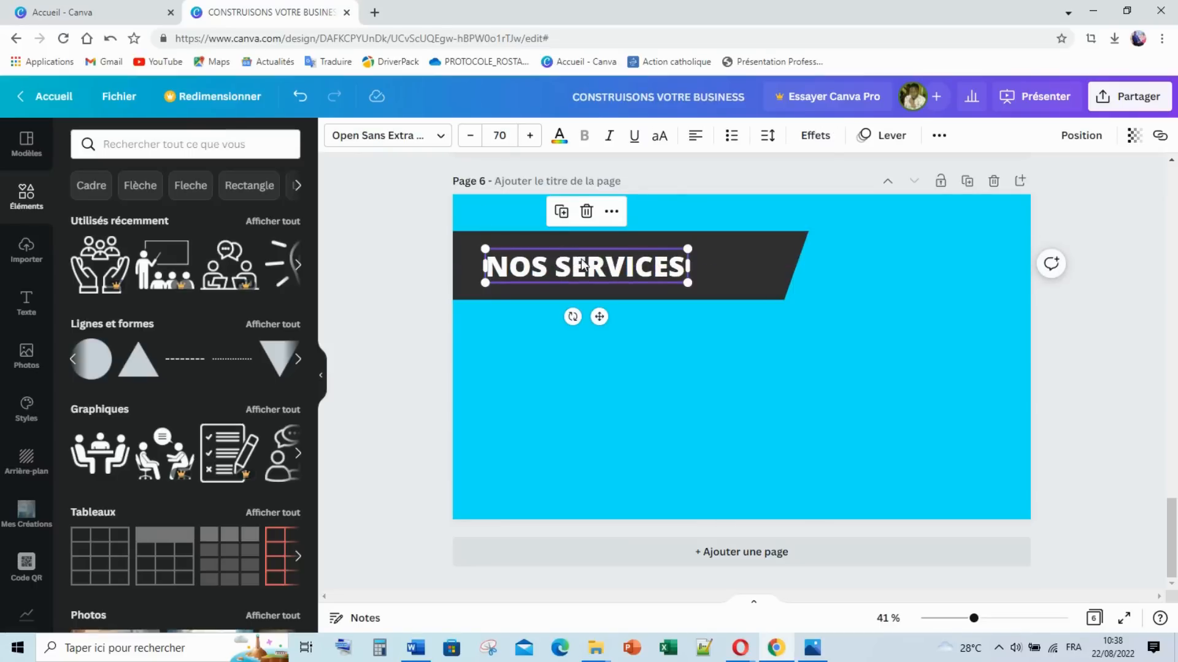
pyautogui.click(631, 382)
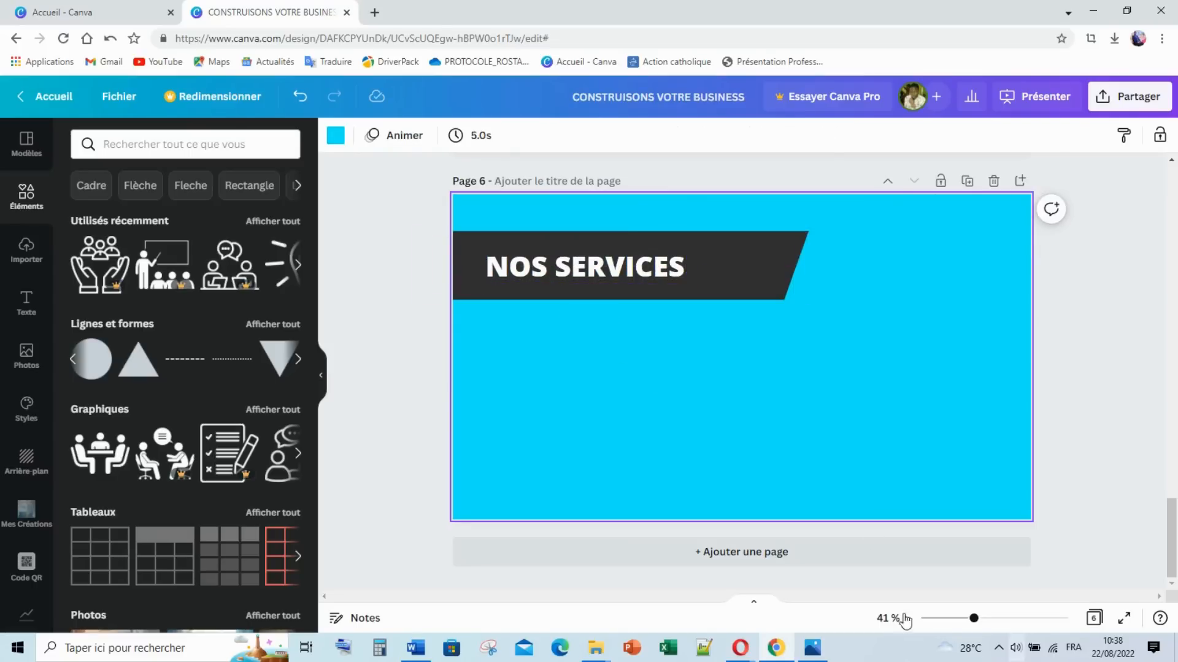
# Step: Recheck the 6.png reference and add a square from the basic shapes
pyautogui.click(813, 647)
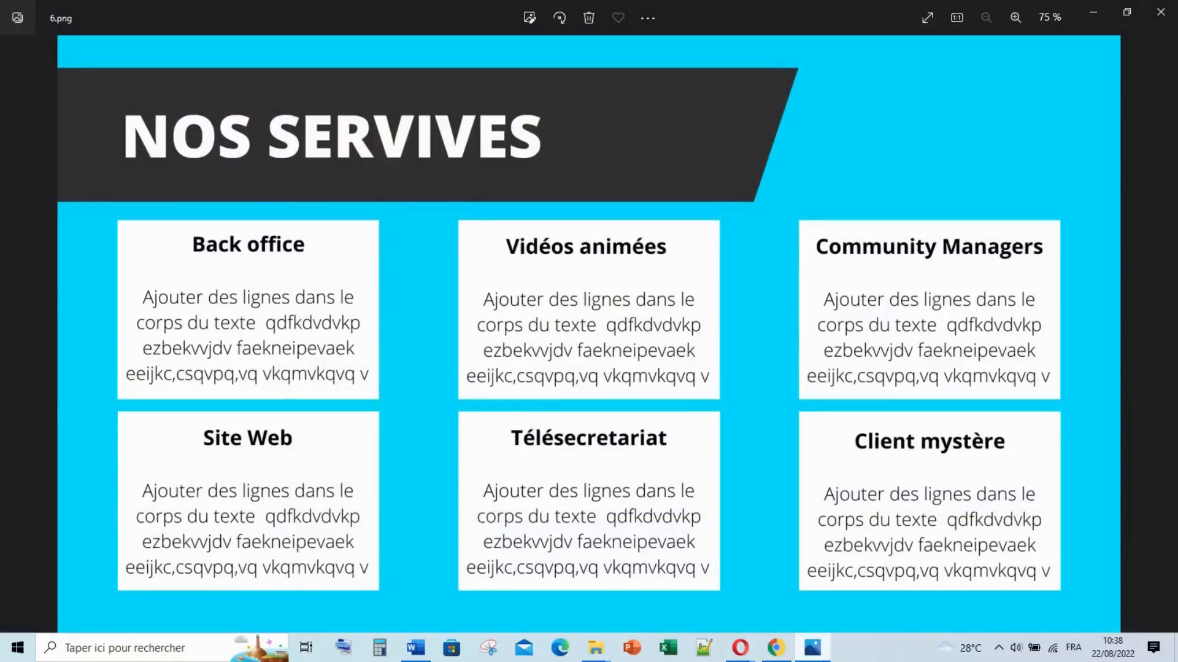
pyautogui.click(813, 648)
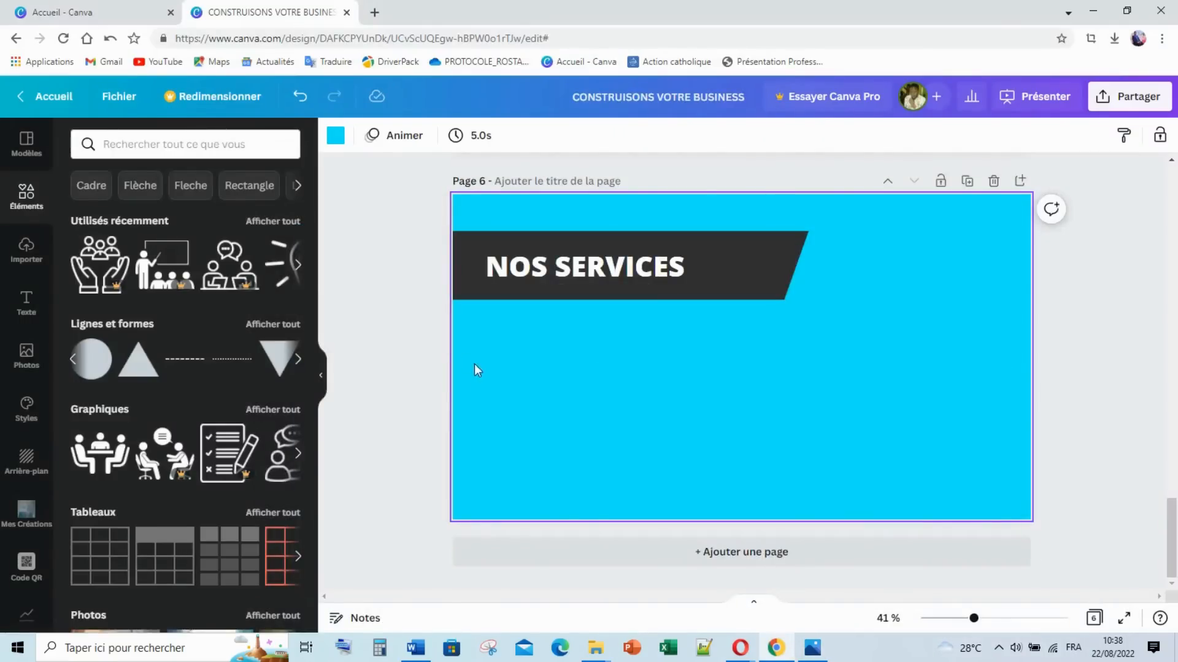
pyautogui.click(298, 358)
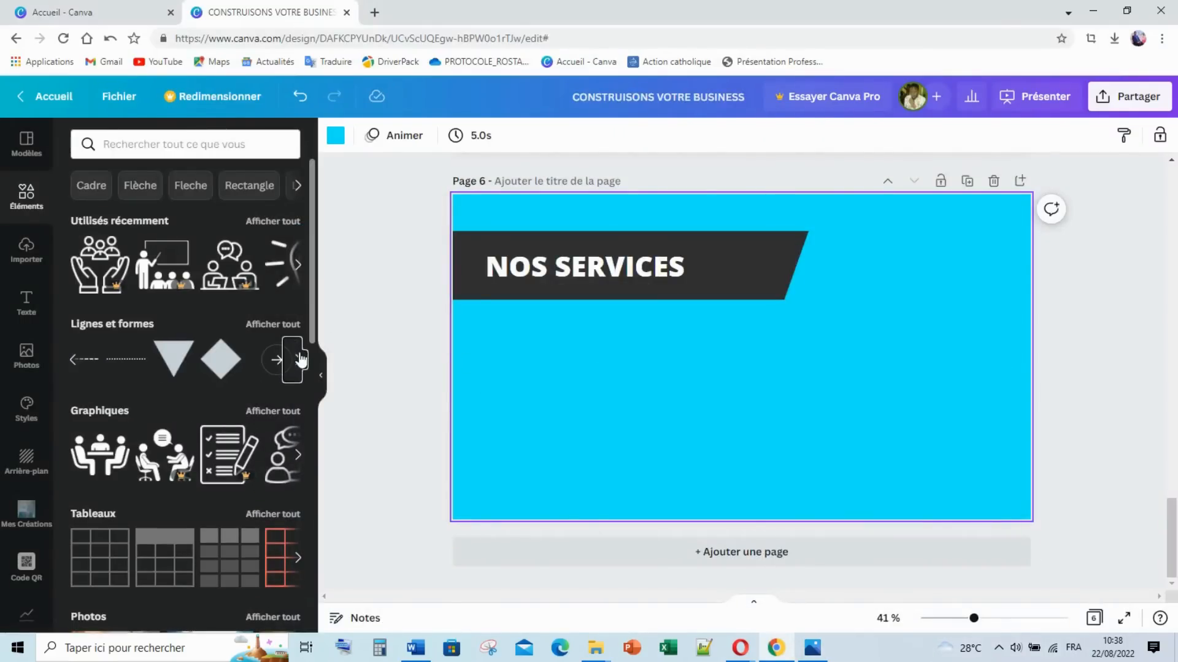
pyautogui.click(77, 360)
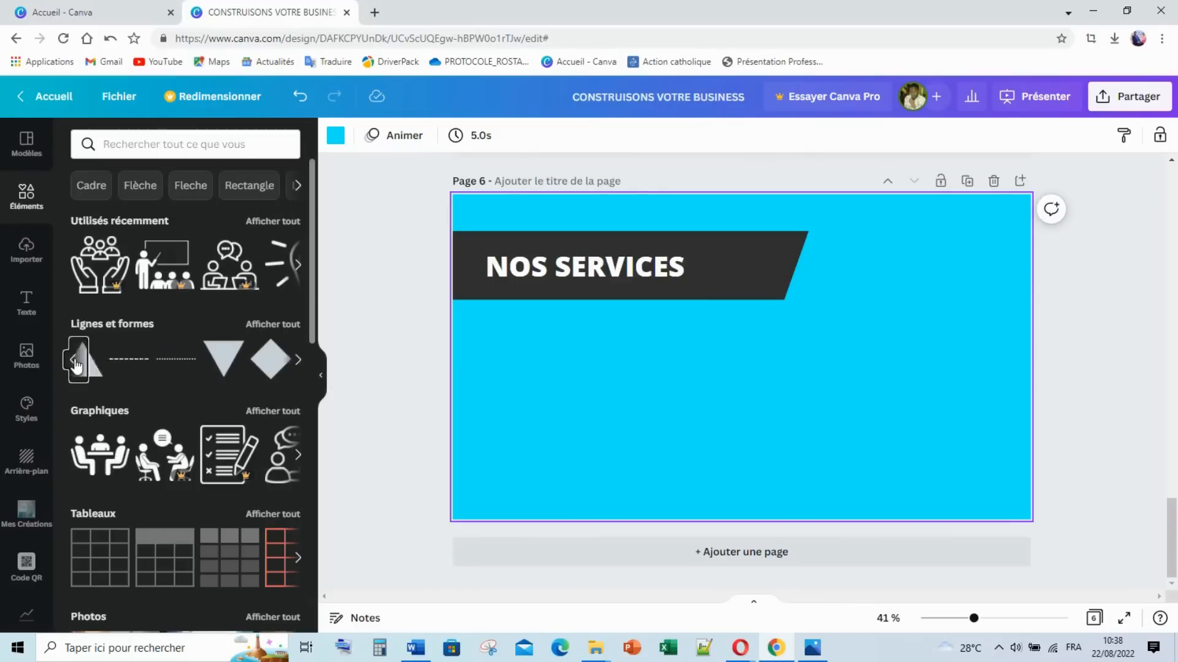
pyautogui.click(100, 371)
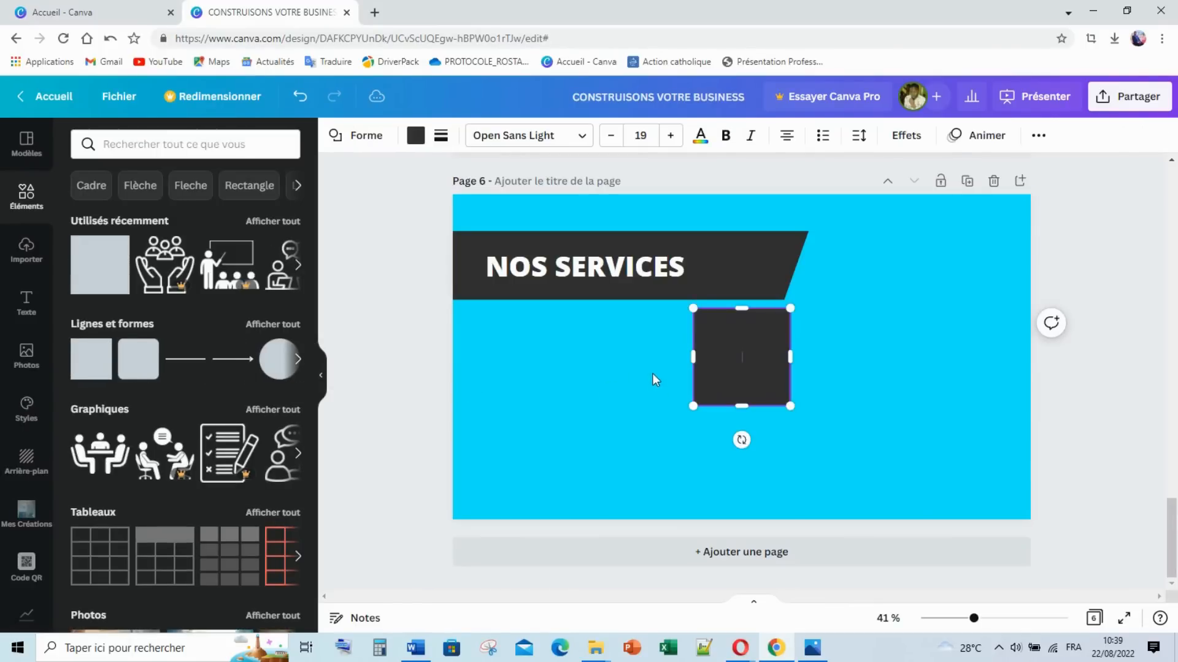
# Step: Stretch the square into a wide, shorter rectangle at left below the banner
pyautogui.moveTo(791, 357); pyautogui.dragTo(569, 349)
pyautogui.click(861, 362)
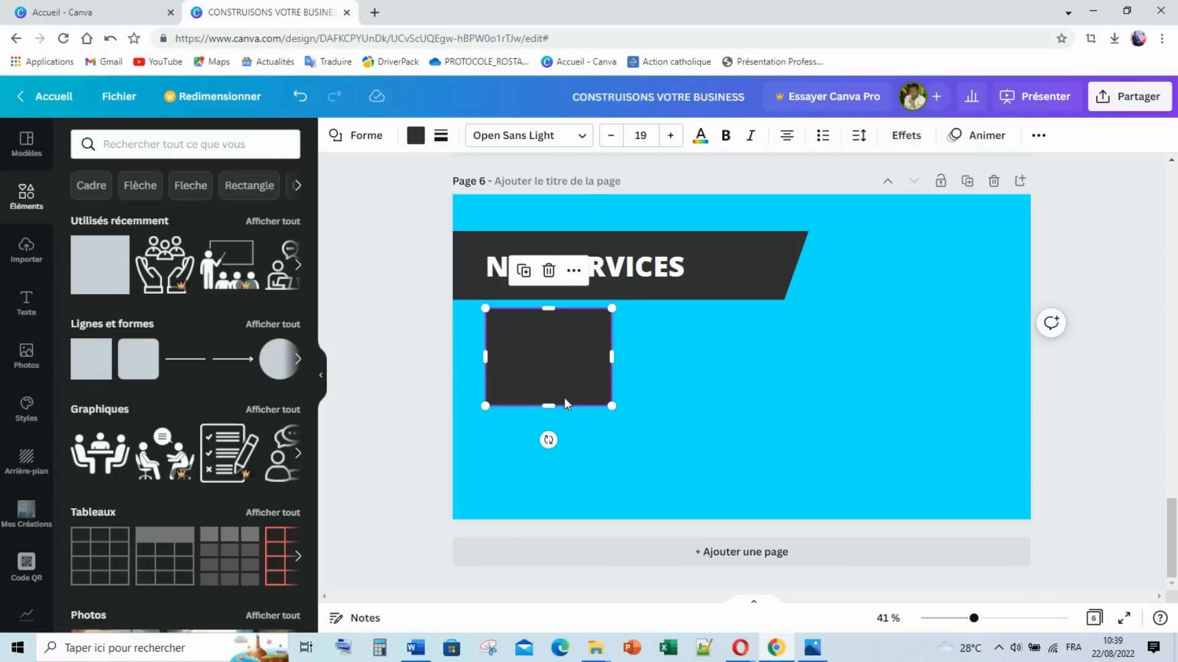
pyautogui.moveTo(548, 405); pyautogui.dragTo(565, 386)
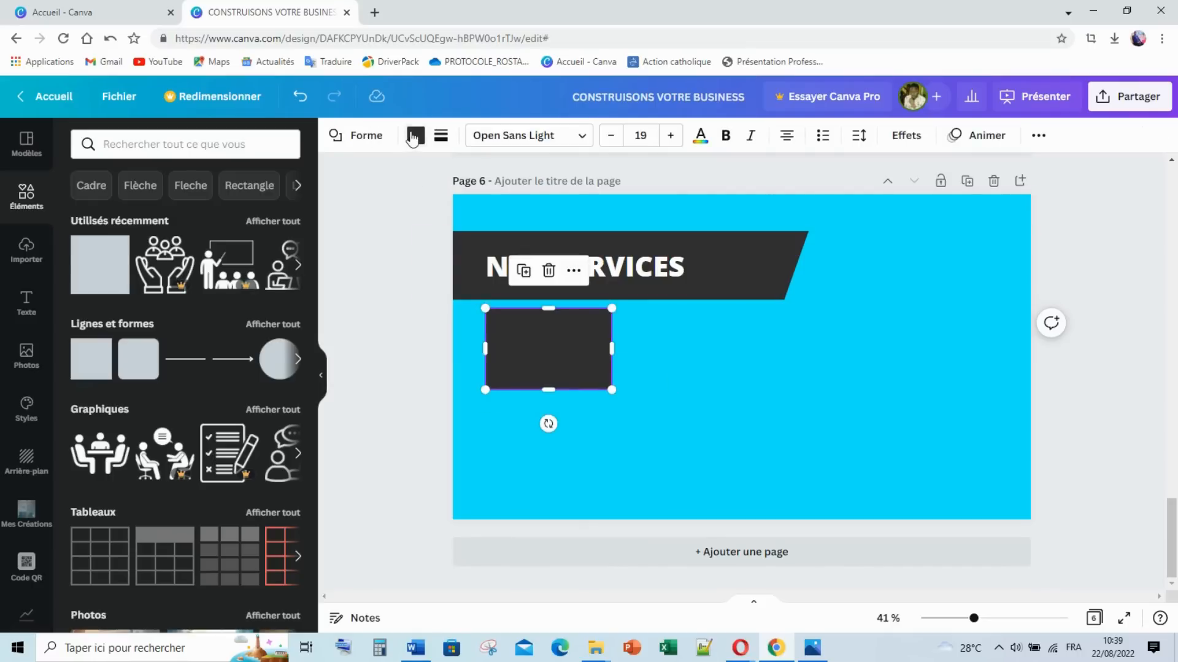
pyautogui.click(414, 136)
# Step: Fill the rectangle white and copy it to the right to build the first row
pyautogui.click(279, 221)
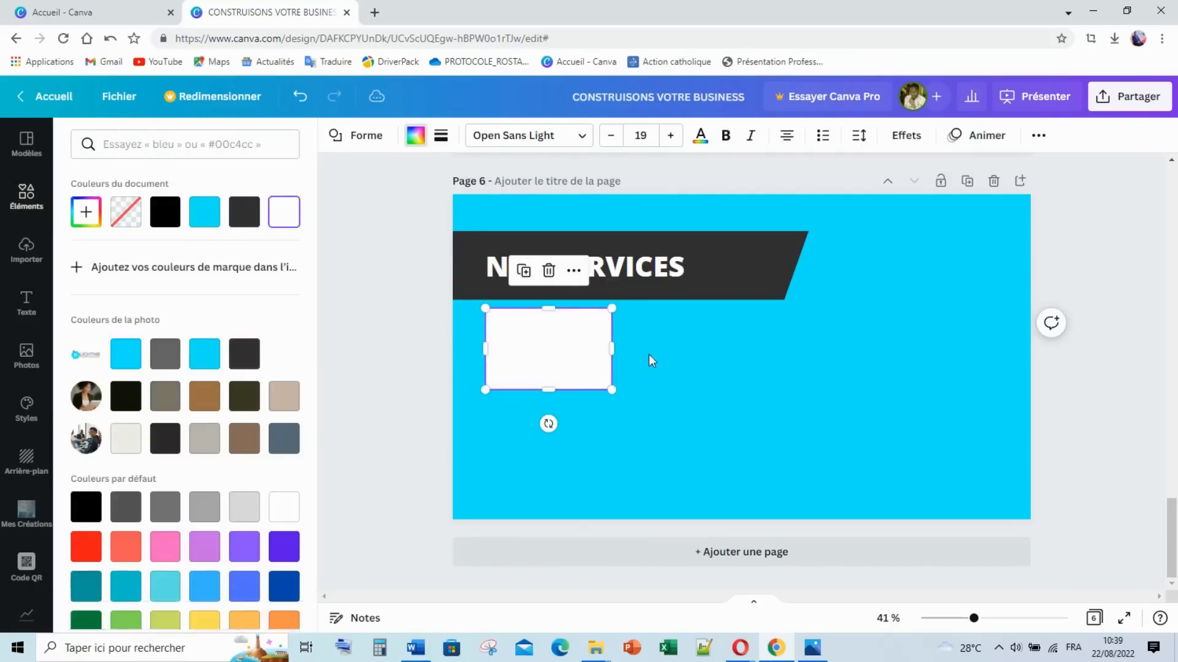
pyautogui.click(649, 354)
pyautogui.click(591, 359)
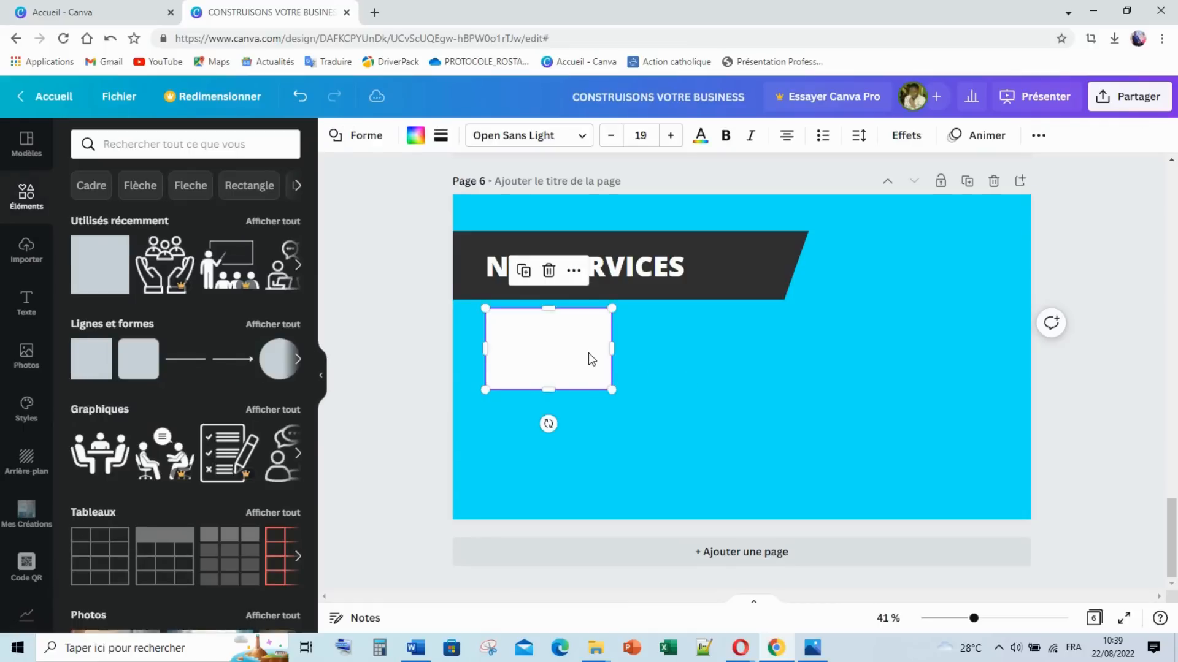
pyautogui.moveTo(573, 357); pyautogui.dragTo(933, 341)
# Step: Select the row of three white boxes and duplicate it into a second row below
pyautogui.click(559, 349)
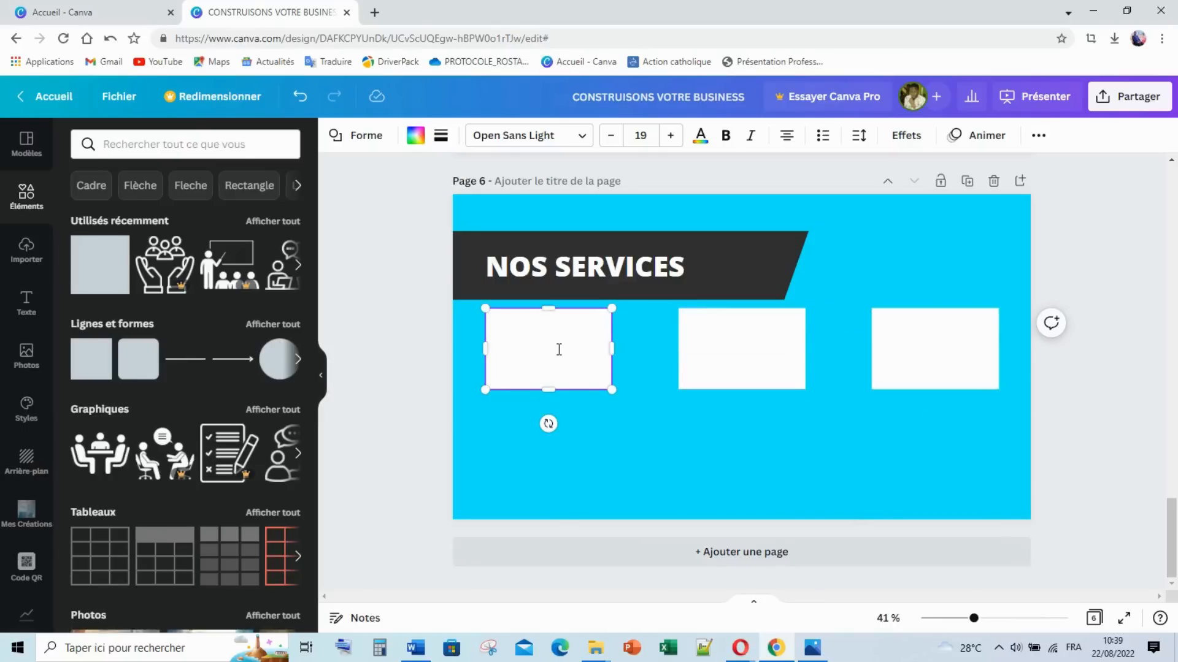
pyautogui.keyDown('shift'); pyautogui.click(758, 366); pyautogui.keyUp('shift')
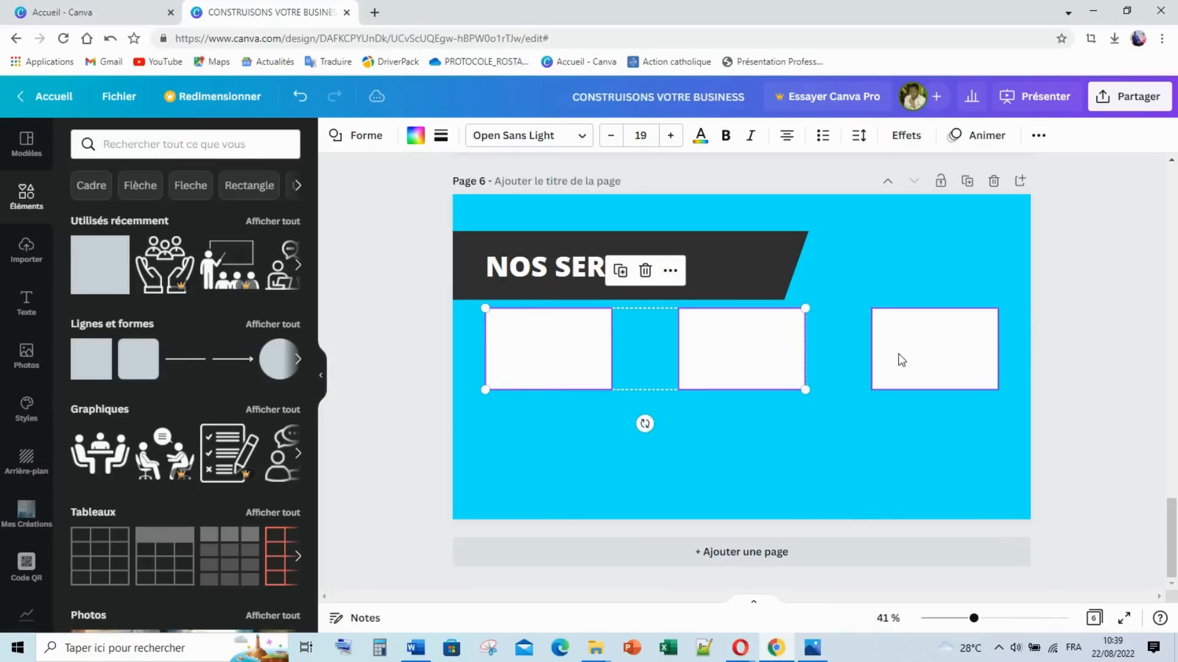
pyautogui.keyDown('shift'); pyautogui.click(900, 356); pyautogui.keyUp('shift')
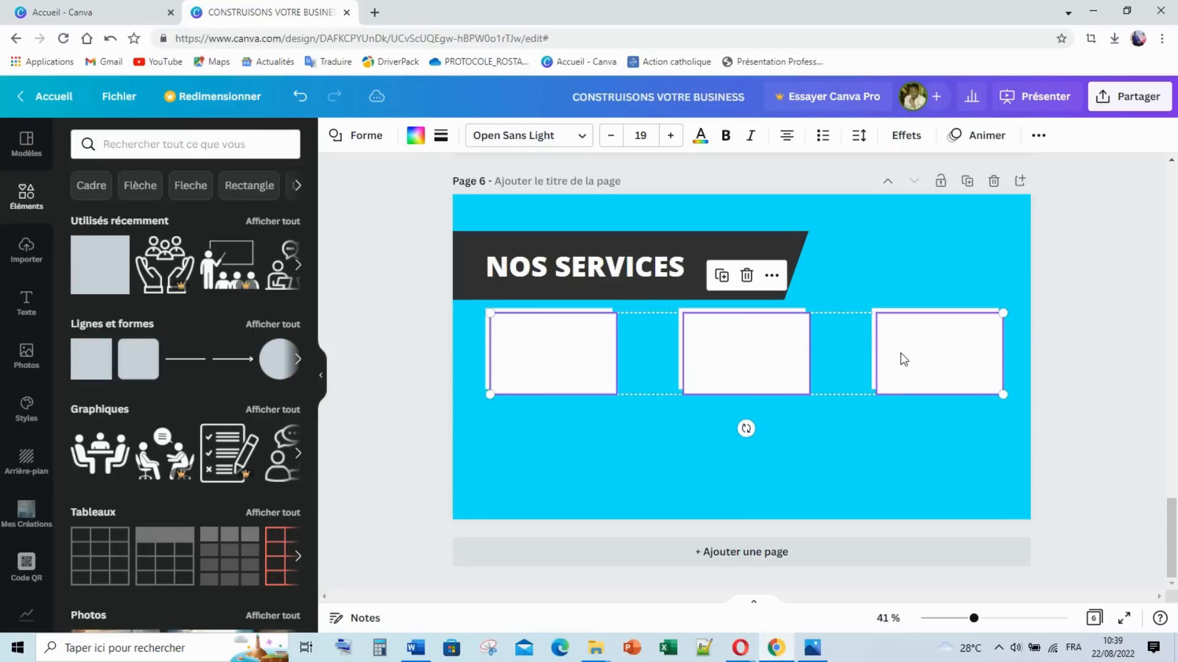
pyautogui.keyDown('alt'); pyautogui.moveTo(776, 344); pyautogui.dragTo(776, 439); pyautogui.keyUp('alt')
# Step: Select all six white boxes and centre the grid on the slide
pyautogui.click(427, 364)
pyautogui.click(572, 361)
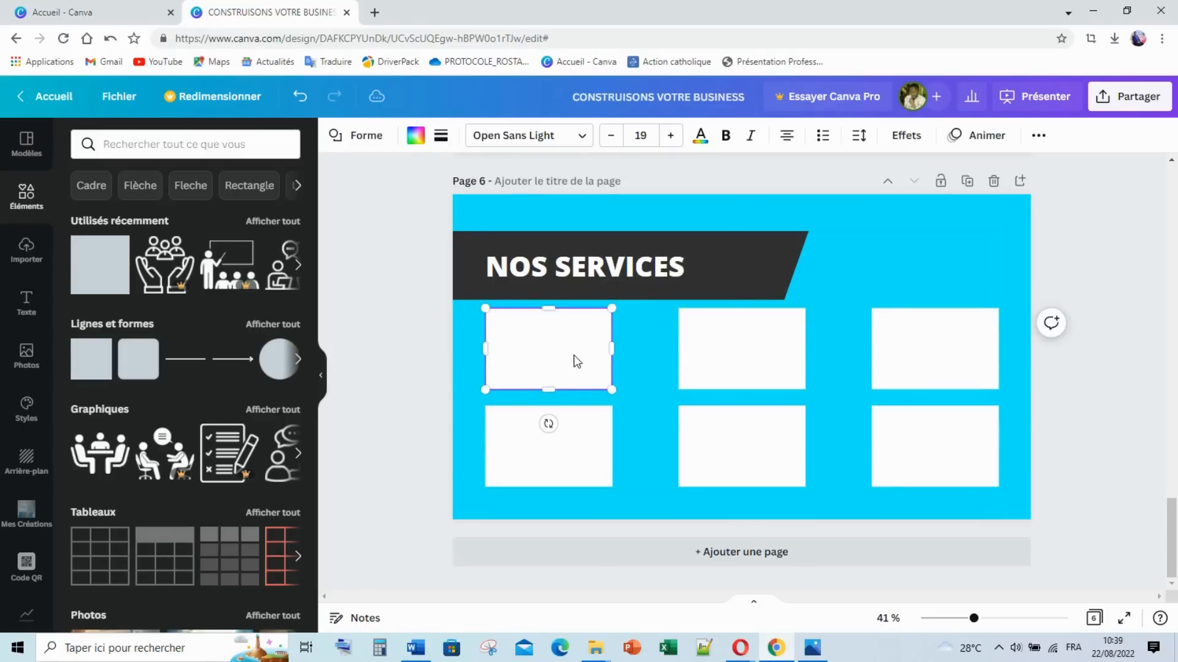
pyautogui.keyDown('shift'); pyautogui.click(556, 430); pyautogui.keyUp('shift')
pyautogui.click(376, 373)
pyautogui.moveTo(621, 337); pyautogui.dragTo(951, 460)
pyautogui.moveTo(770, 365); pyautogui.dragTo(768, 361)
pyautogui.moveTo(390, 249); pyautogui.dragTo(591, 255)
# Step: Copy the Formations label from page 5 and paste it onto page 6
pyautogui.click(396, 361)
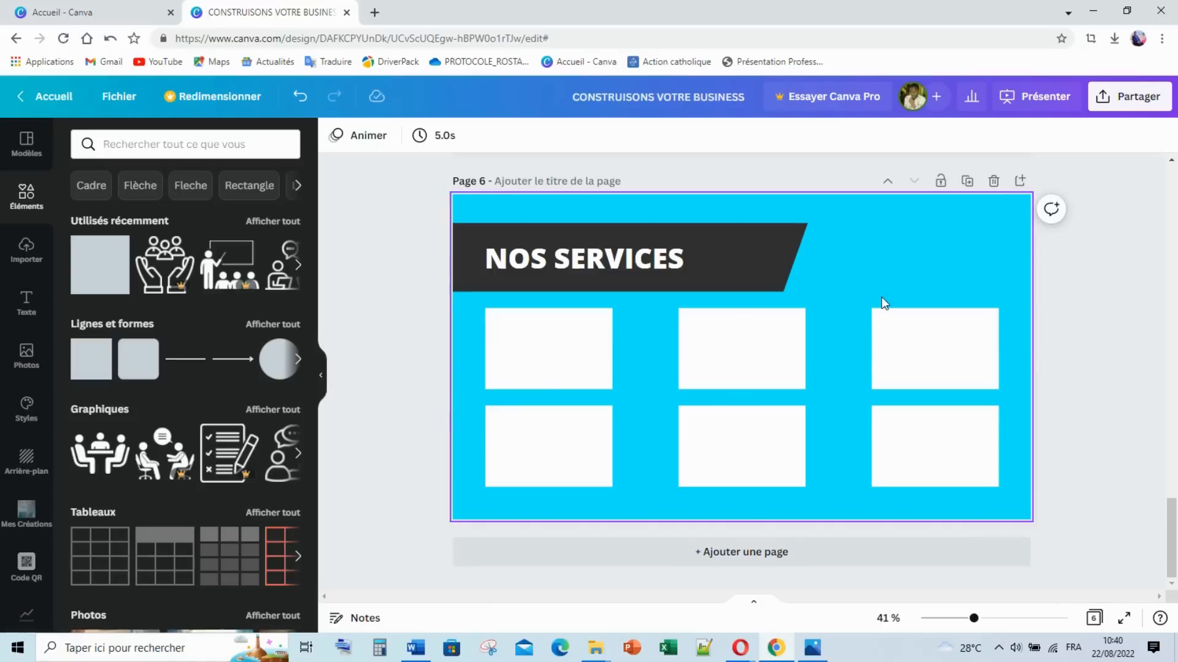
pyautogui.click(814, 648)
pyautogui.click(815, 649)
pyautogui.scroll(5, 613, 294)
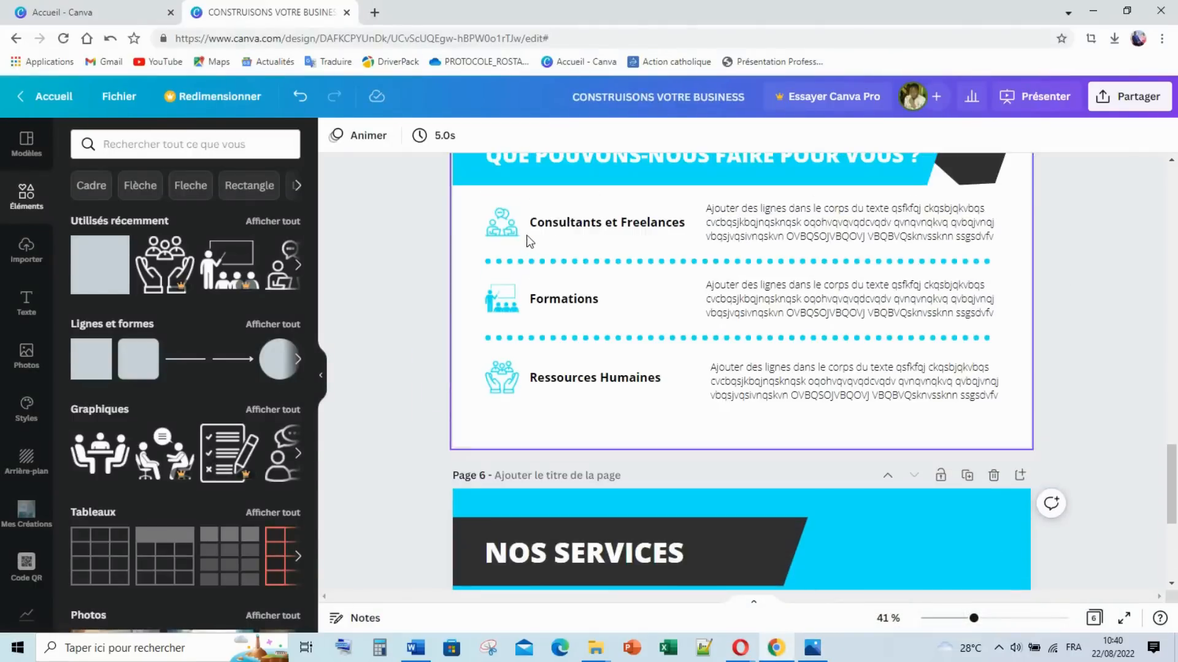
pyautogui.click(561, 301)
pyautogui.press('Delete')
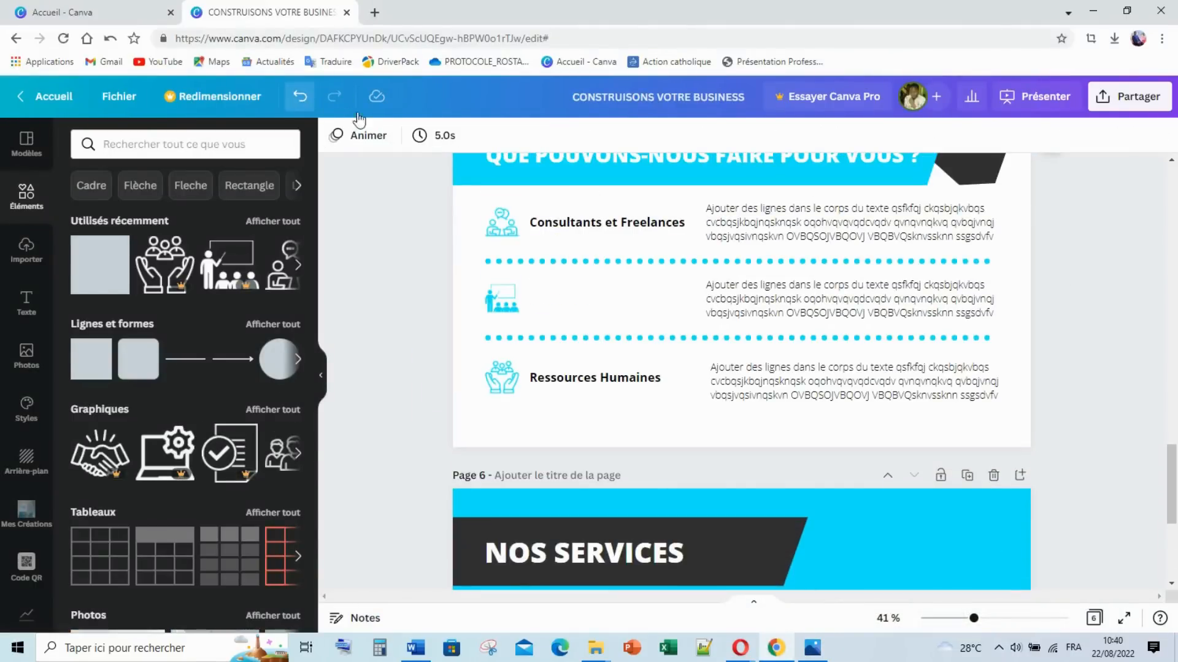
pyautogui.click(300, 97)
pyautogui.click(563, 295)
pyautogui.scroll(-5, 563, 295)
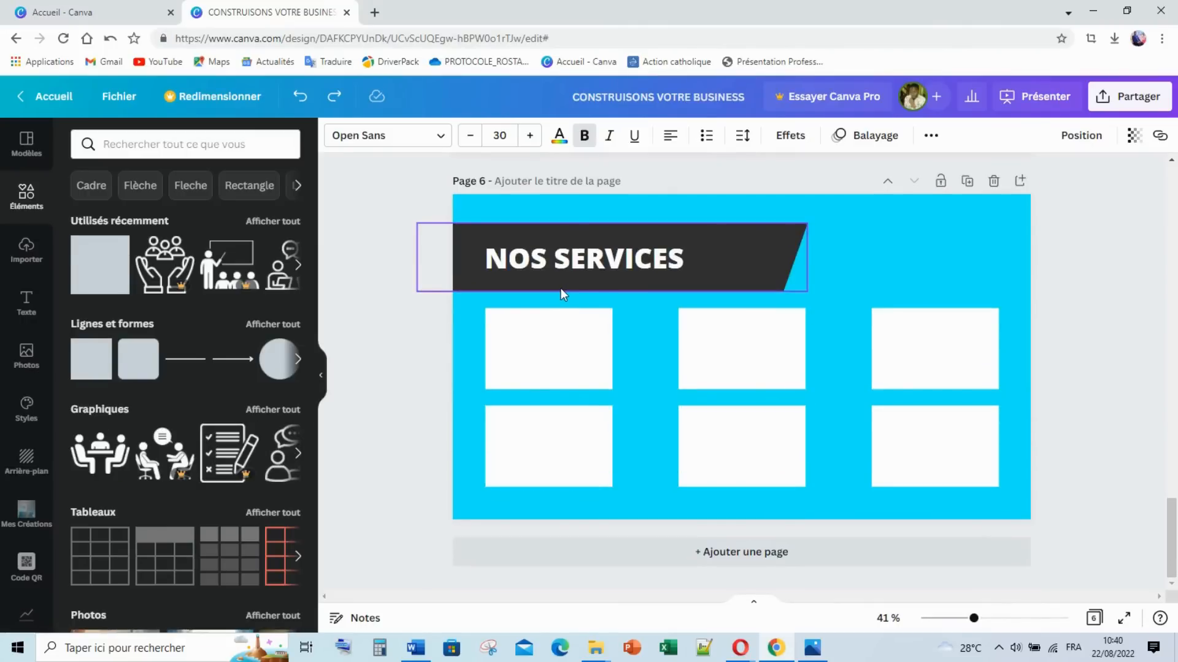
pyautogui.hotkey('ctrl', 'v')
# Step: Retype the label as 'Back Office', narrow it, and centre it atop the first box
pyautogui.doubleClick(582, 372)
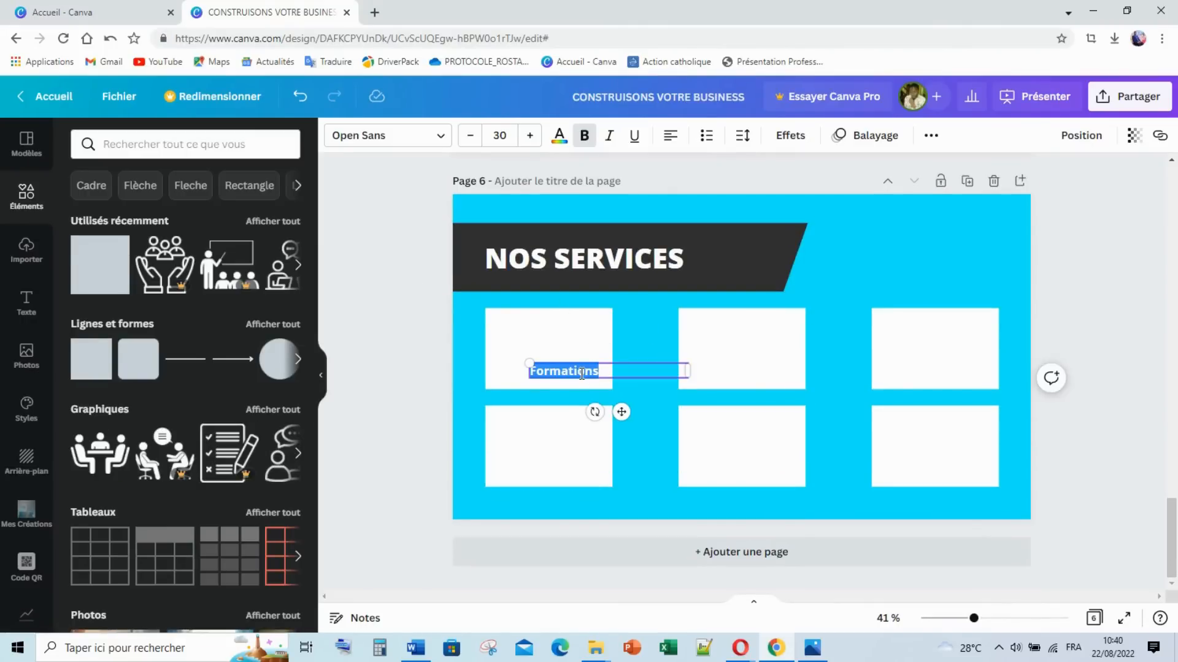
pyautogui.write('Back Office')
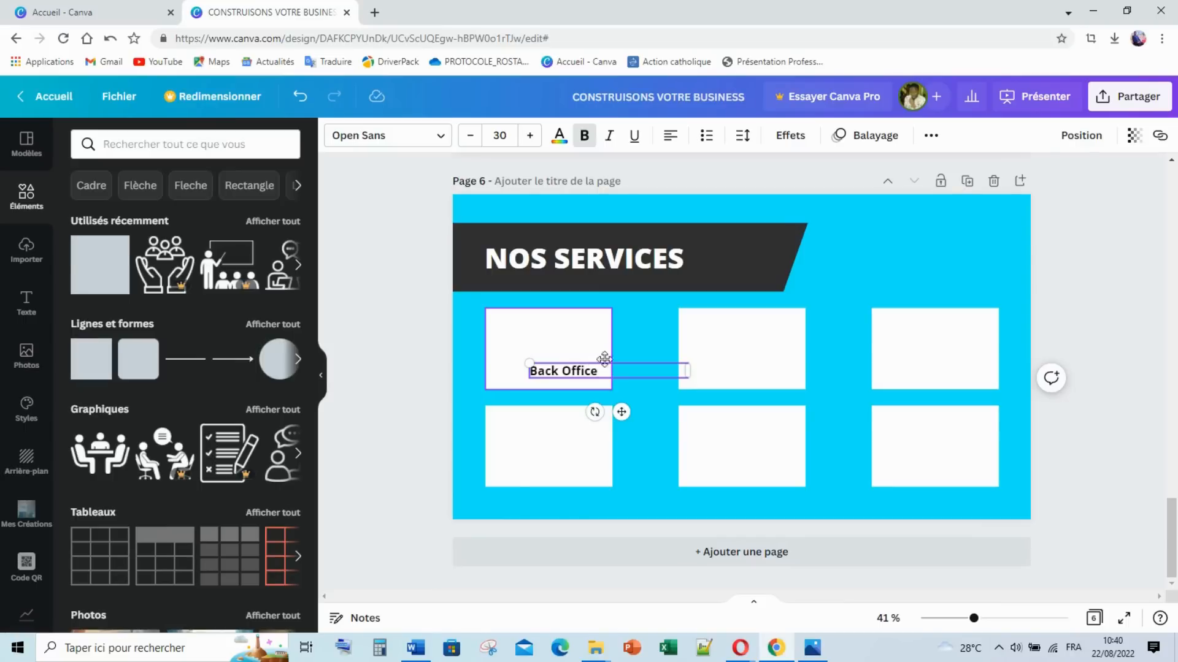
pyautogui.moveTo(678, 370); pyautogui.dragTo(548, 320)
pyautogui.click(478, 349)
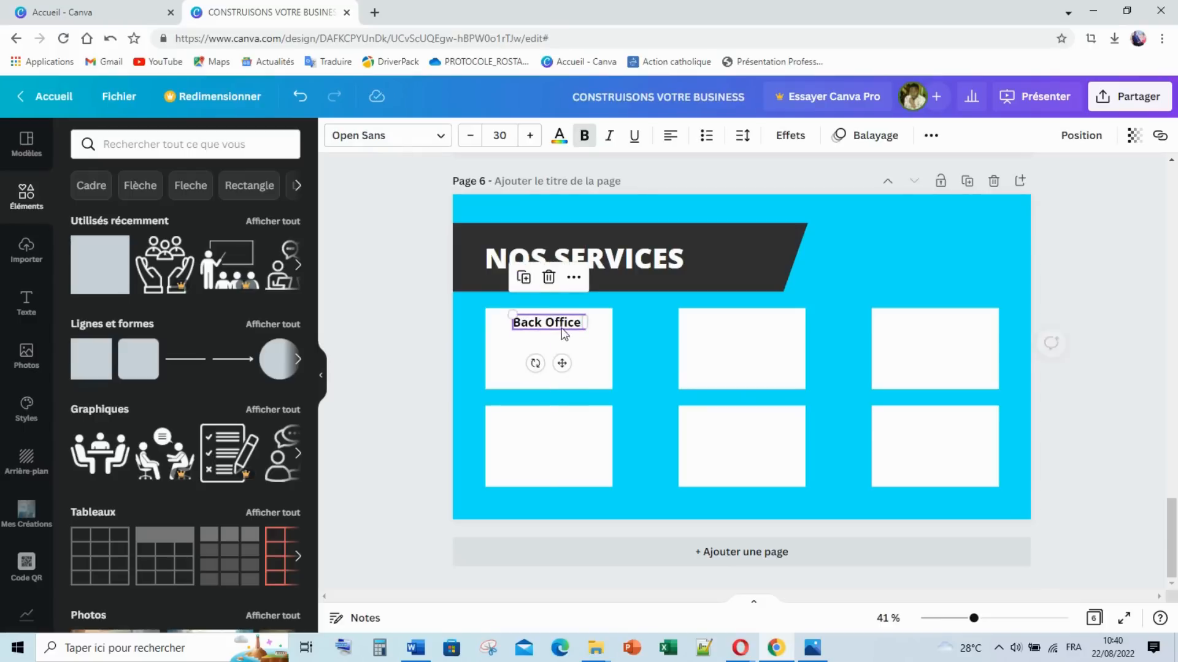
# Step: Add a body-text paragraph from the Texte panel and widen its box
pyautogui.click(430, 331)
pyautogui.moveTo(532, 325); pyautogui.dragTo(531, 326)
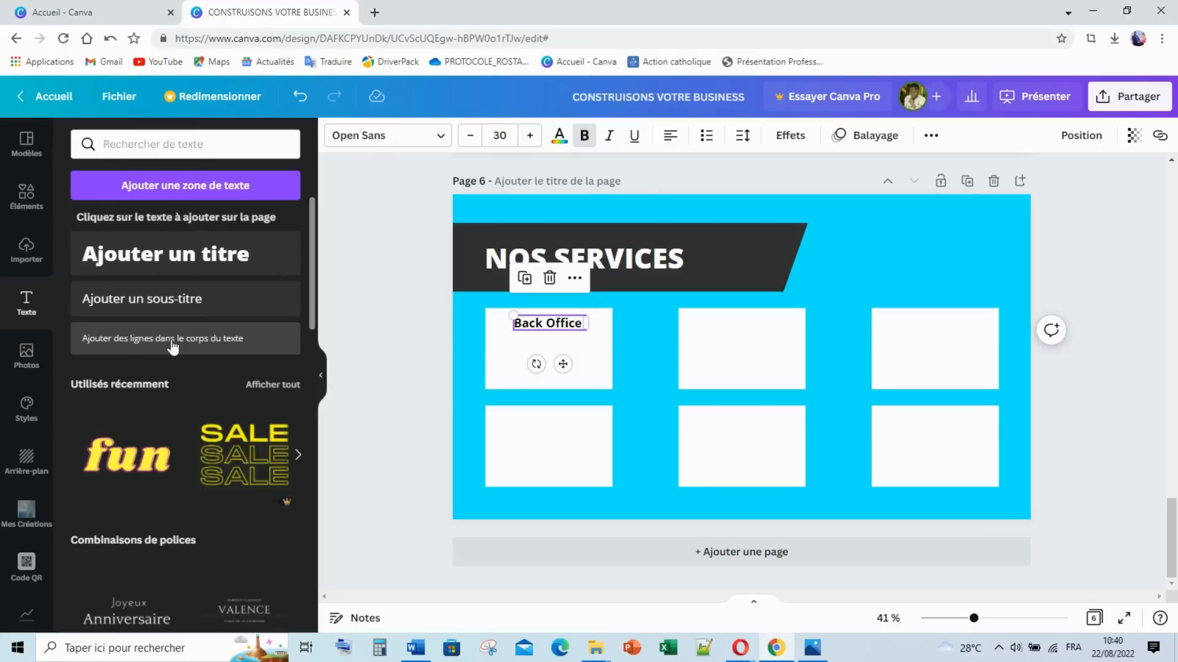
pyautogui.click(274, 352)
pyautogui.moveTo(587, 366); pyautogui.dragTo(601, 367)
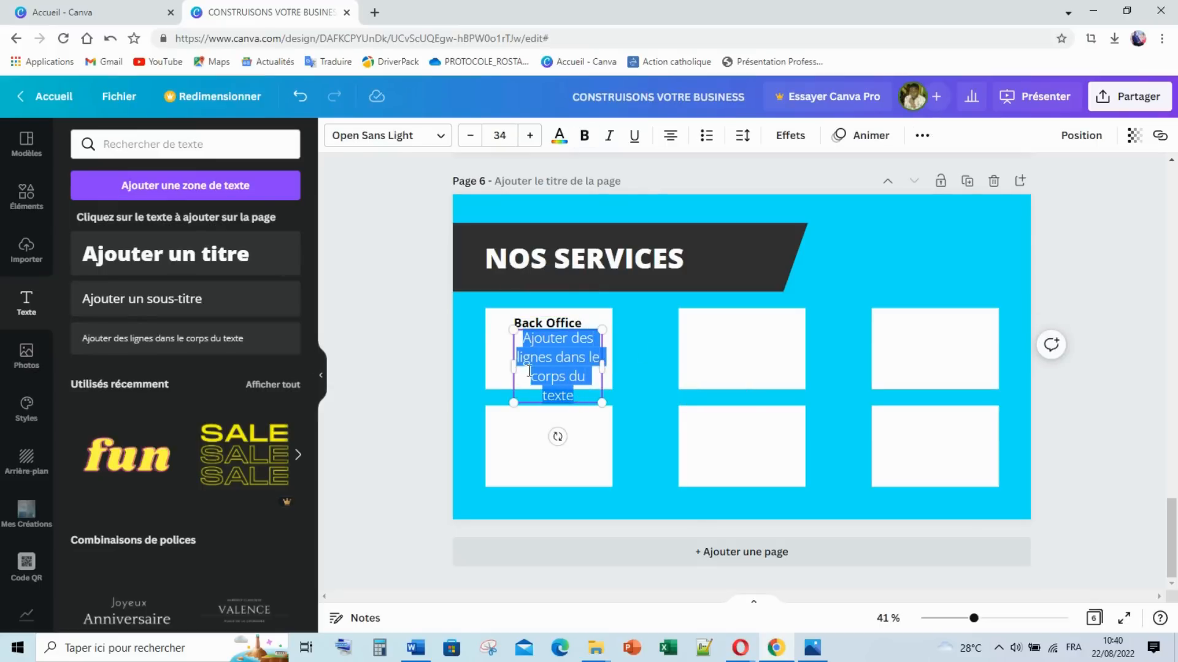
pyautogui.moveTo(512, 365); pyautogui.dragTo(501, 366)
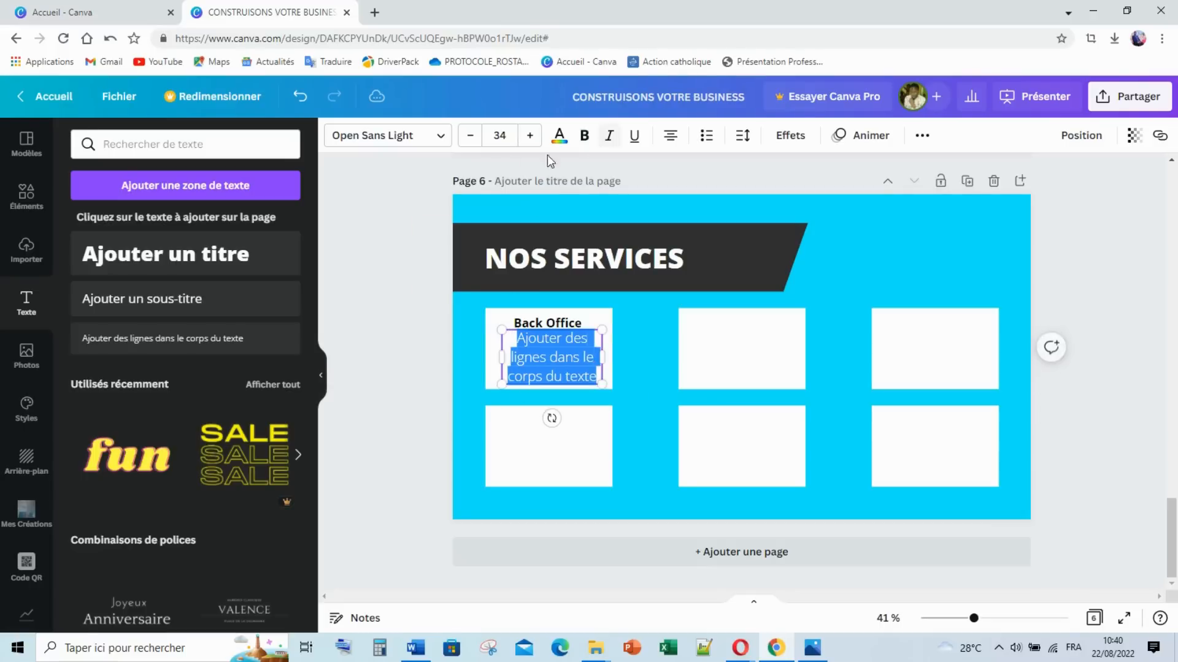
# Step: Shrink the body text, append filler letters, and move it under the Back Office title
pyautogui.click(463, 138)
pyautogui.click(463, 138)
pyautogui.click(463, 138)
pyautogui.click(464, 139)
pyautogui.click(463, 139)
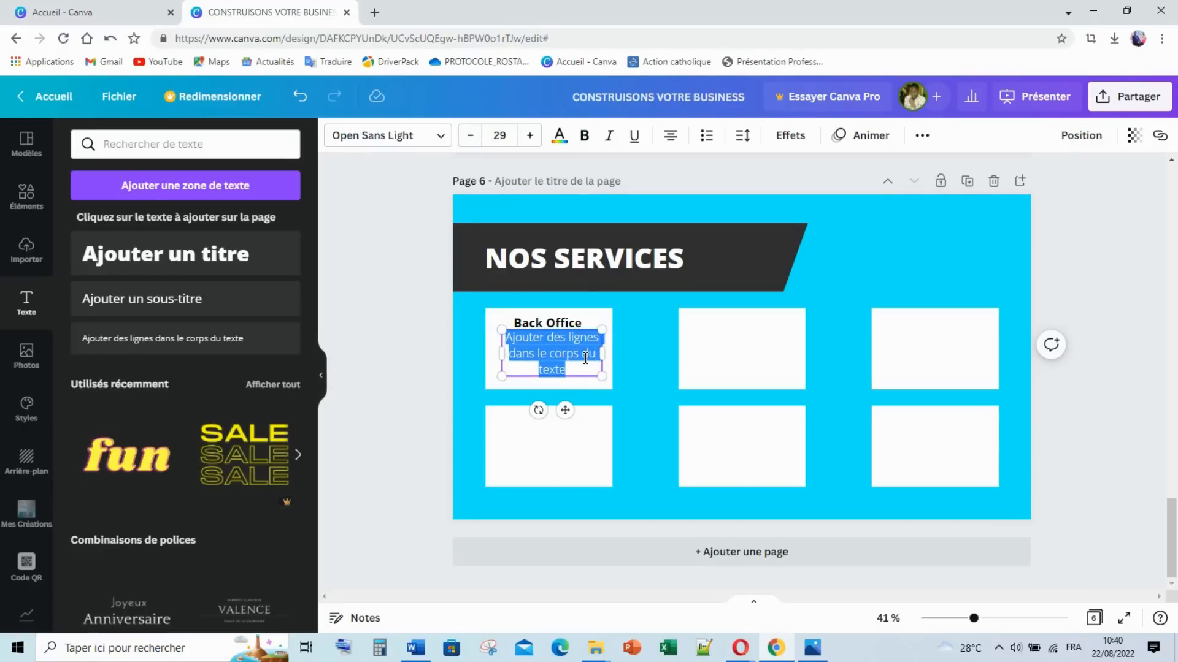
pyautogui.press('Right')
pyautogui.write('cjqsqjqvqvkqp')
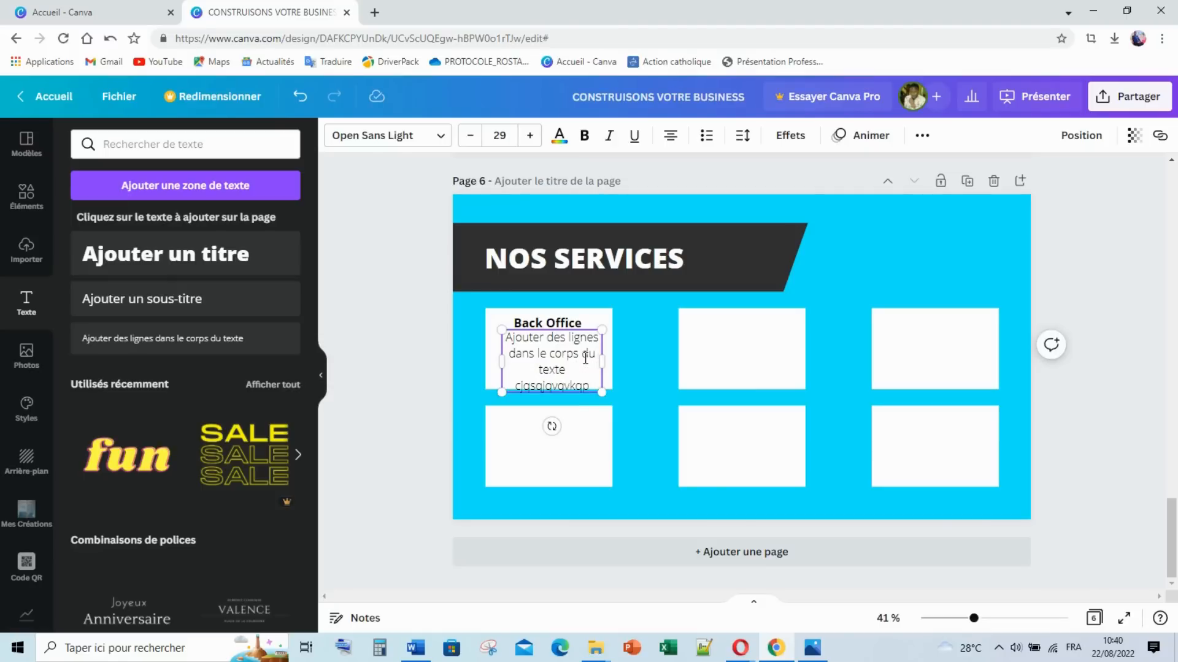
pyautogui.press('BackSpace')
pyautogui.click(454, 328)
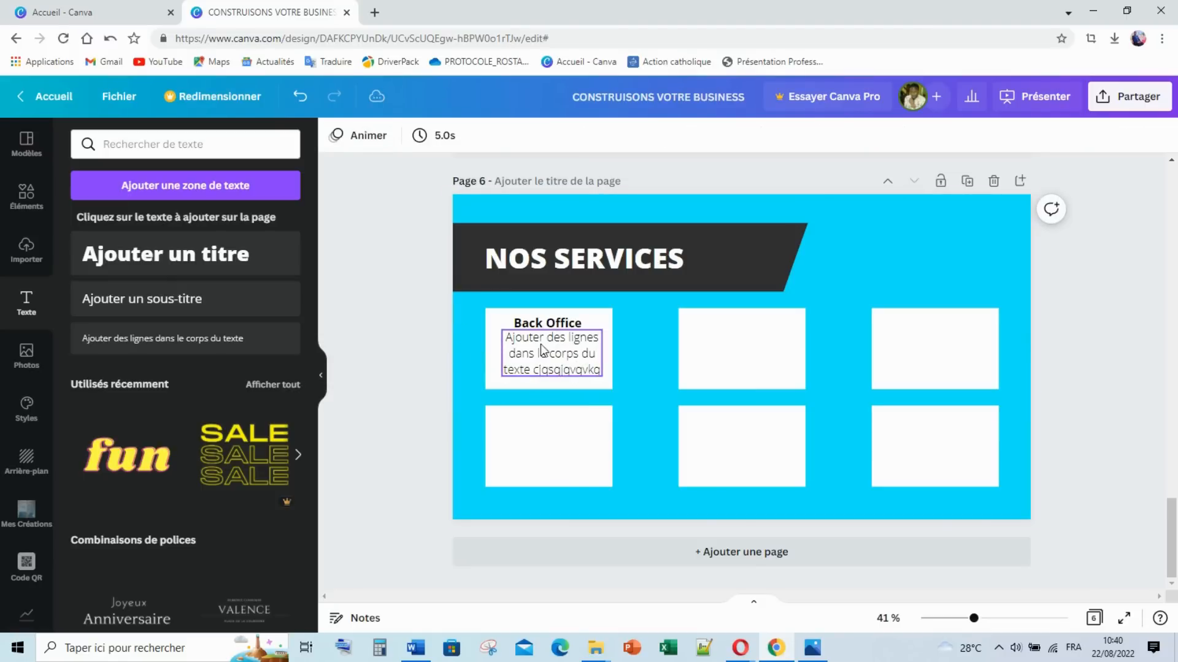
pyautogui.moveTo(544, 342); pyautogui.dragTo(543, 356)
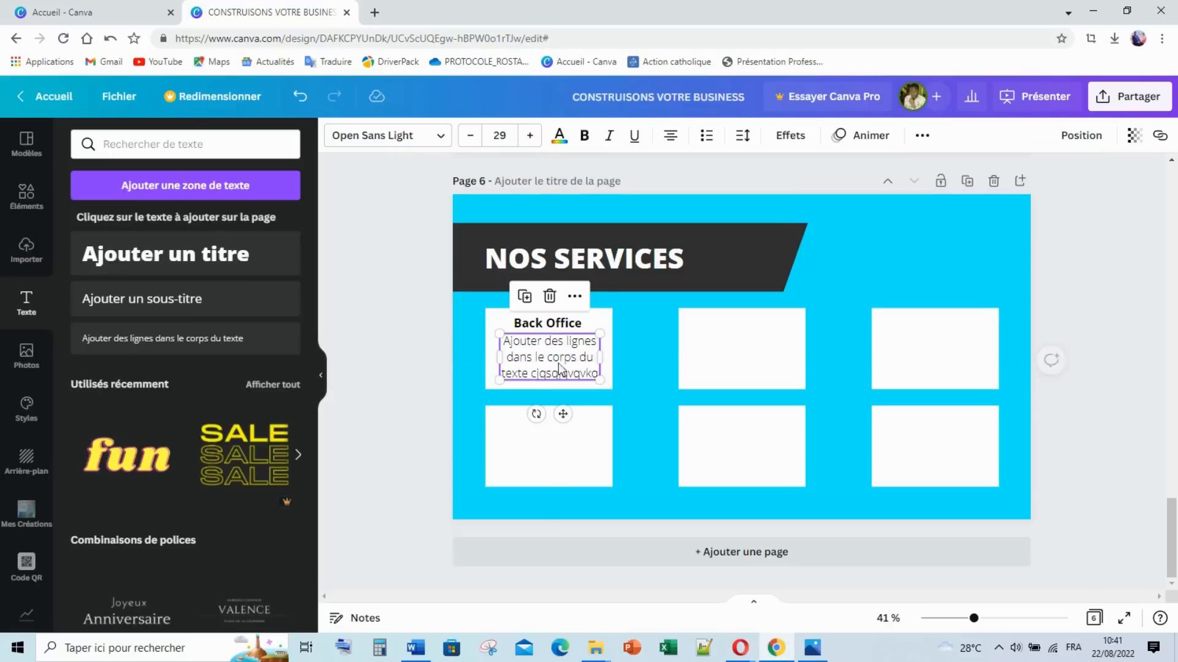
pyautogui.click(638, 382)
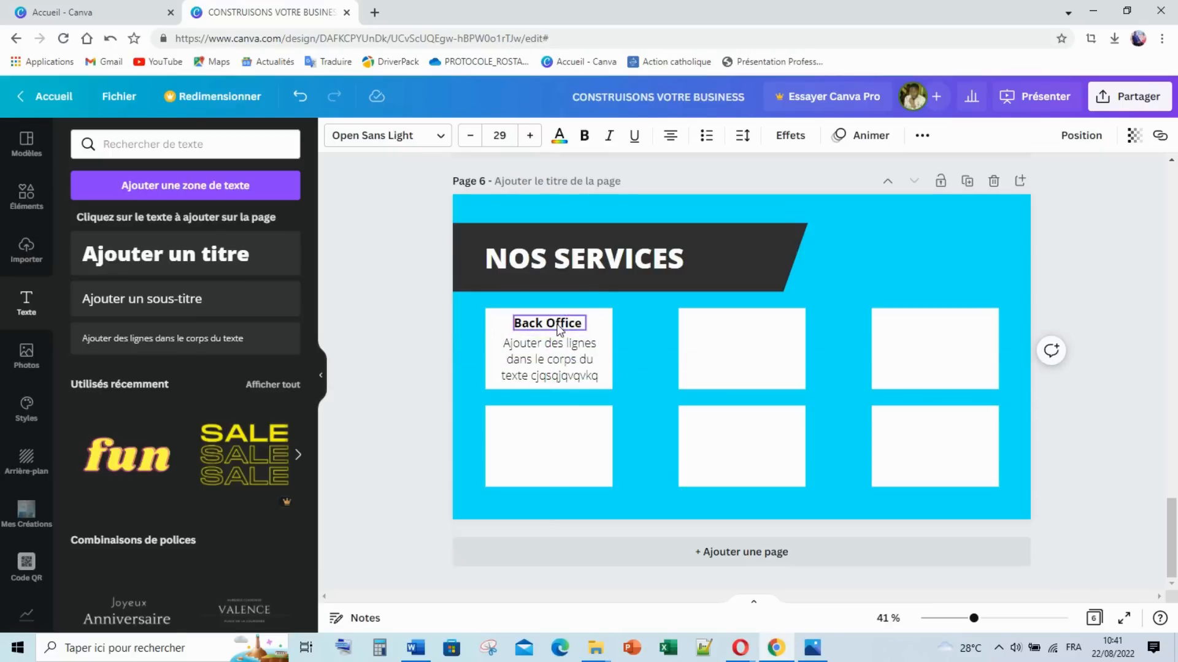
# Step: Reduce the body text to size 26 and fine-tune its position in the box
pyautogui.click(552, 351)
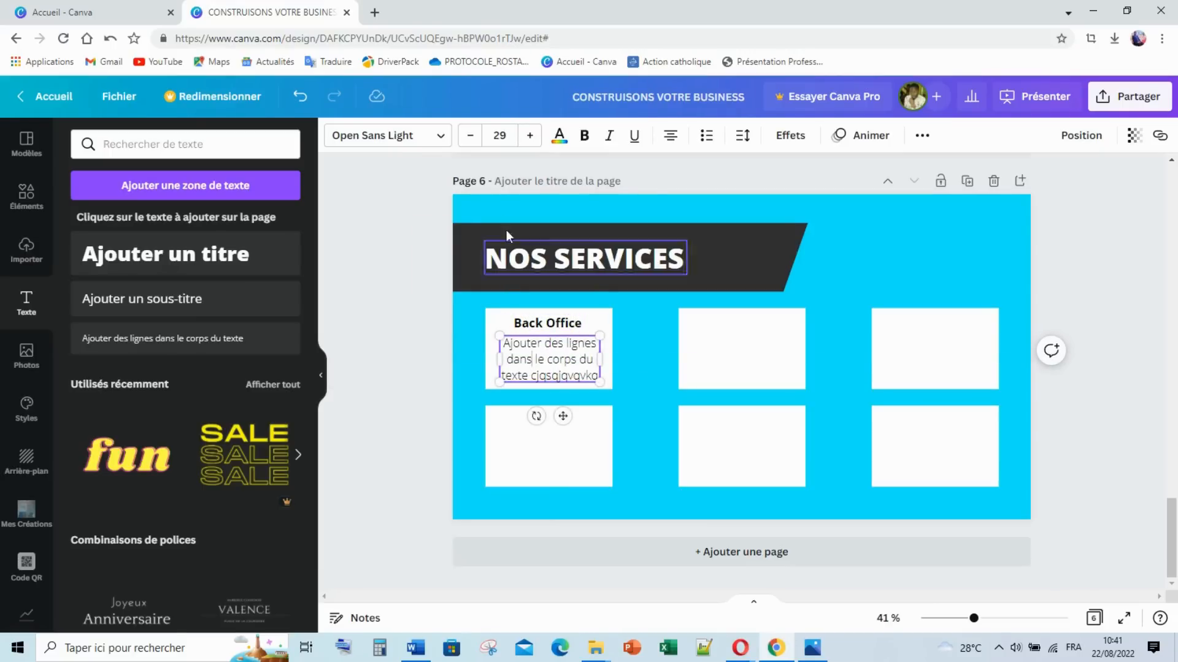
pyautogui.click(470, 136)
pyautogui.click(470, 138)
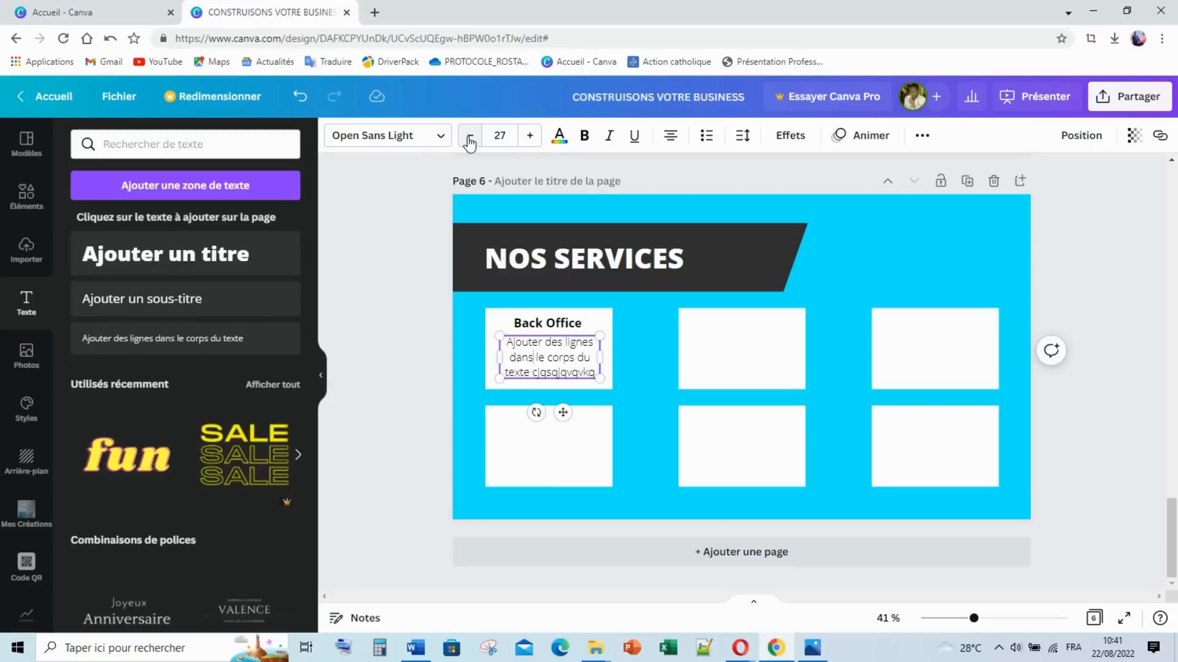
pyautogui.click(470, 140)
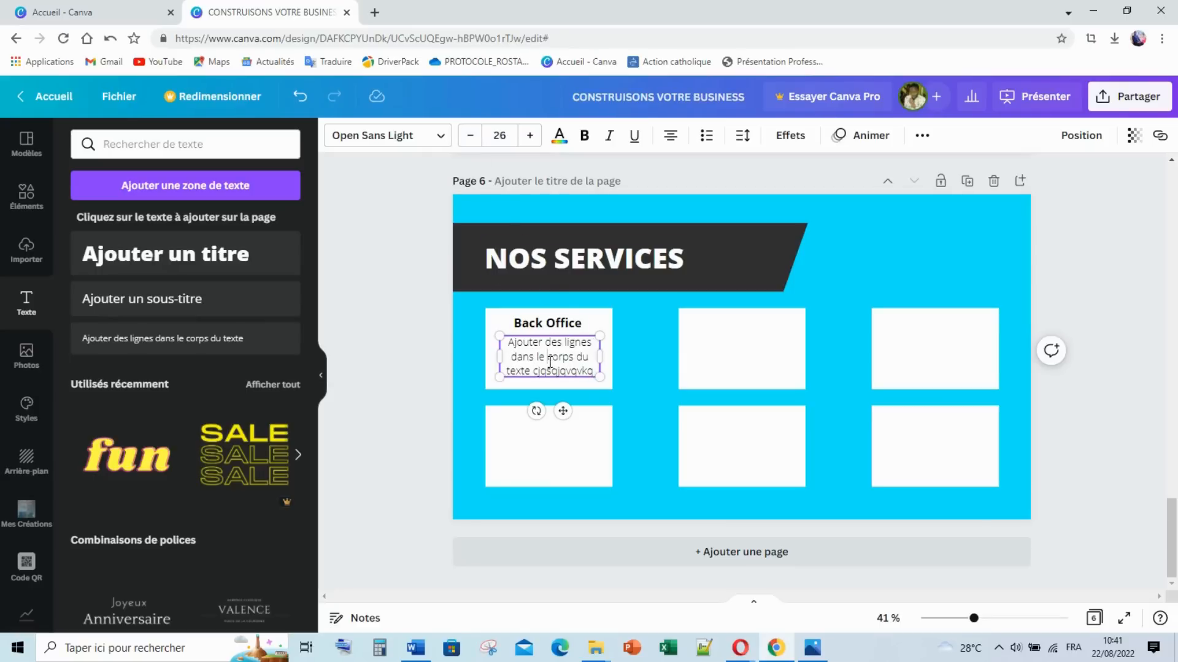
pyautogui.moveTo(528, 342); pyautogui.dragTo(534, 349)
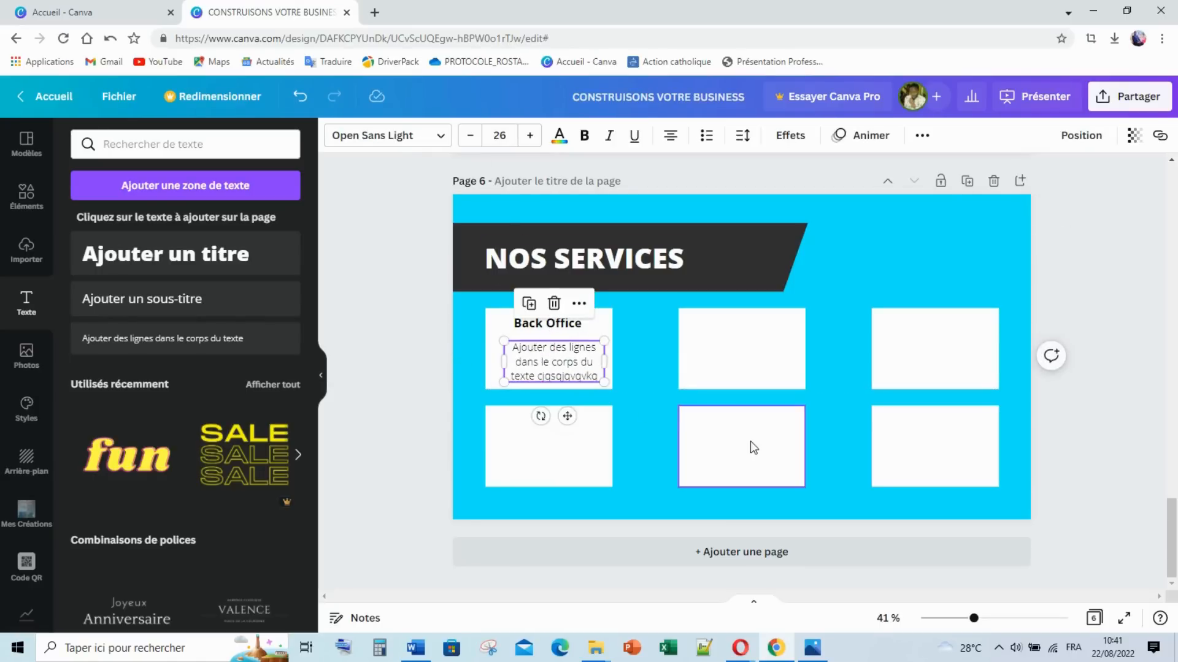
pyautogui.press('Left')
pyautogui.press('Left')
pyautogui.press('Left')
pyautogui.press('Left')
pyautogui.press('Left')
pyautogui.press('Left')
pyautogui.press('Left')
pyautogui.press('Left')
pyautogui.press('Left')
pyautogui.press('Left')
pyautogui.press('Left')
pyautogui.press('Left')
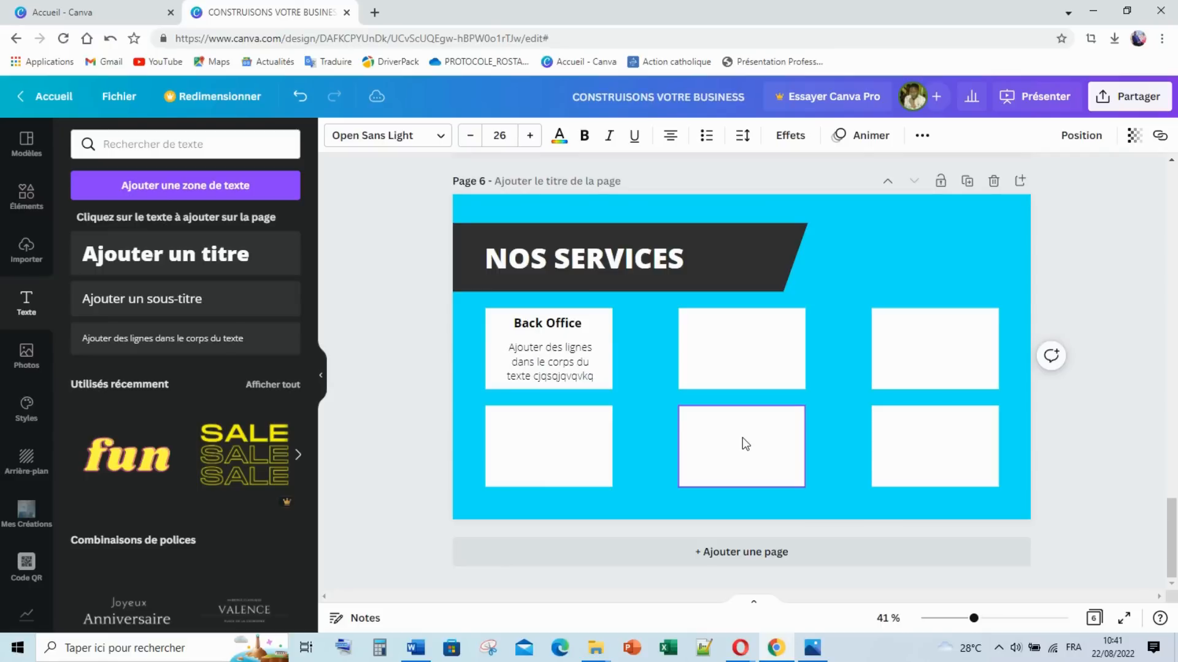
# Step: Select the Back Office title and paragraph and duplicate them four times with Ctrl+D
pyautogui.click(431, 347)
pyautogui.click(545, 332)
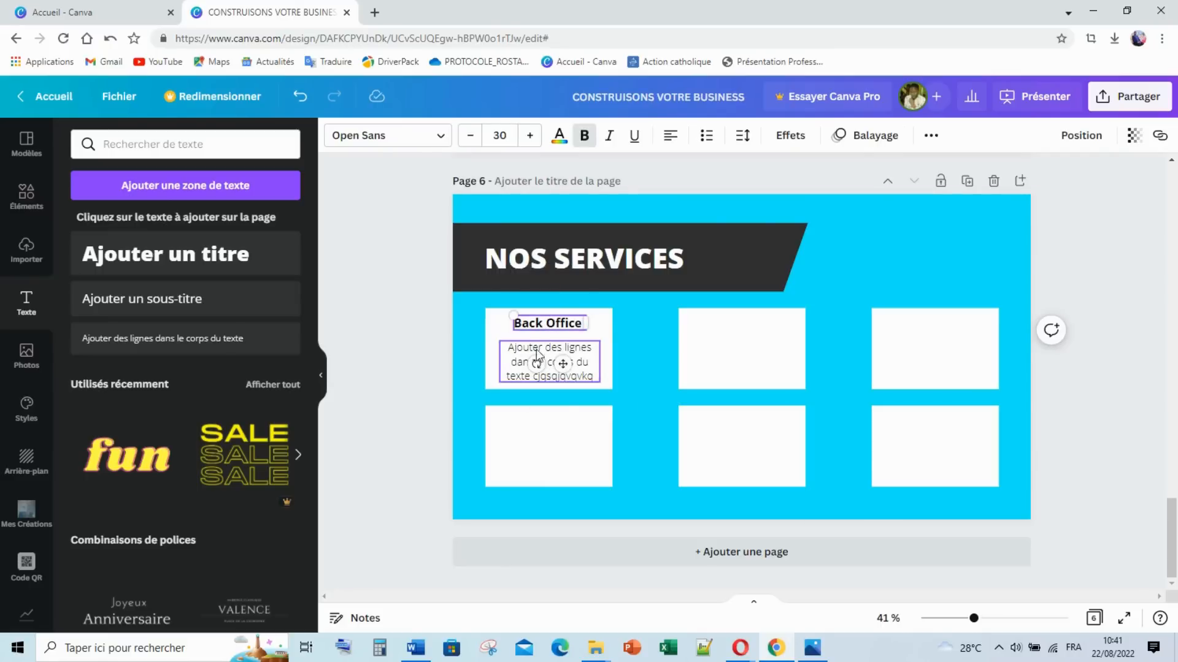
pyautogui.keyDown('shift'); pyautogui.click(515, 354); pyautogui.keyUp('shift')
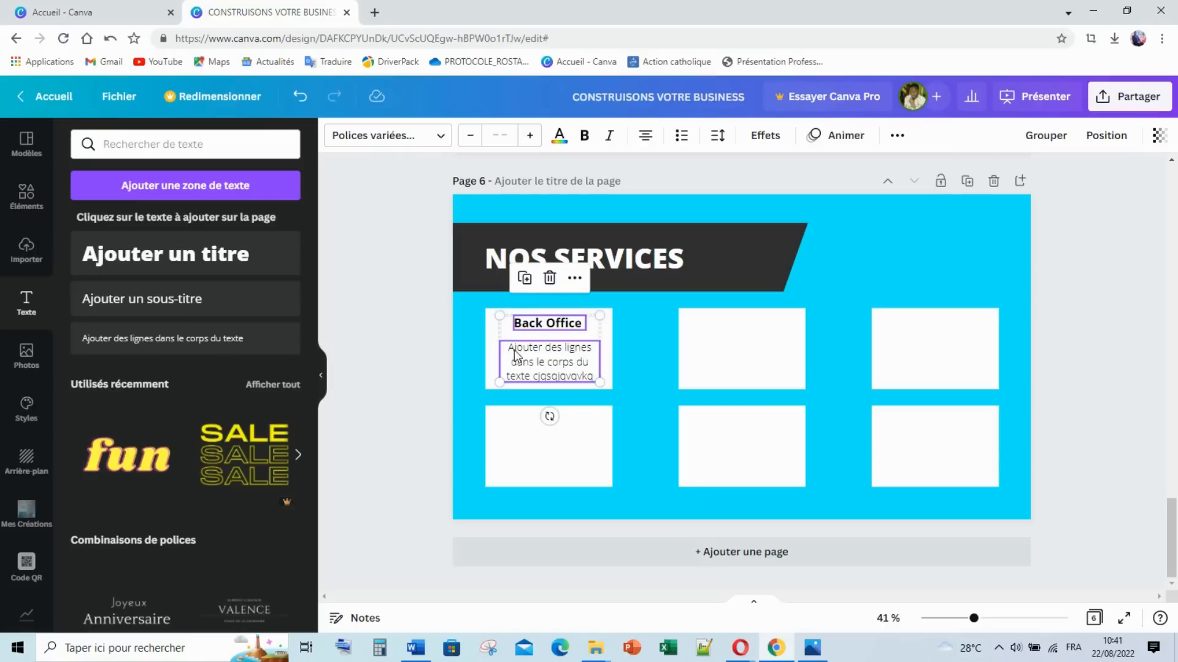
pyautogui.hotkey('ctrl', 'd')
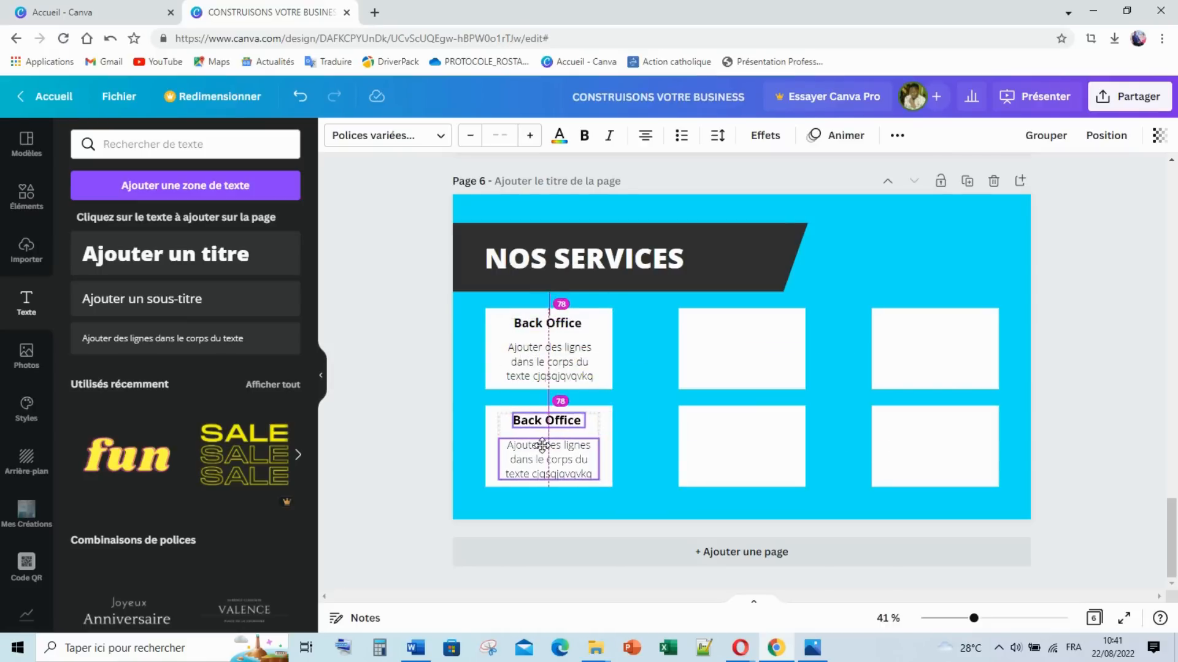
pyautogui.hotkey('ctrl', 'd')
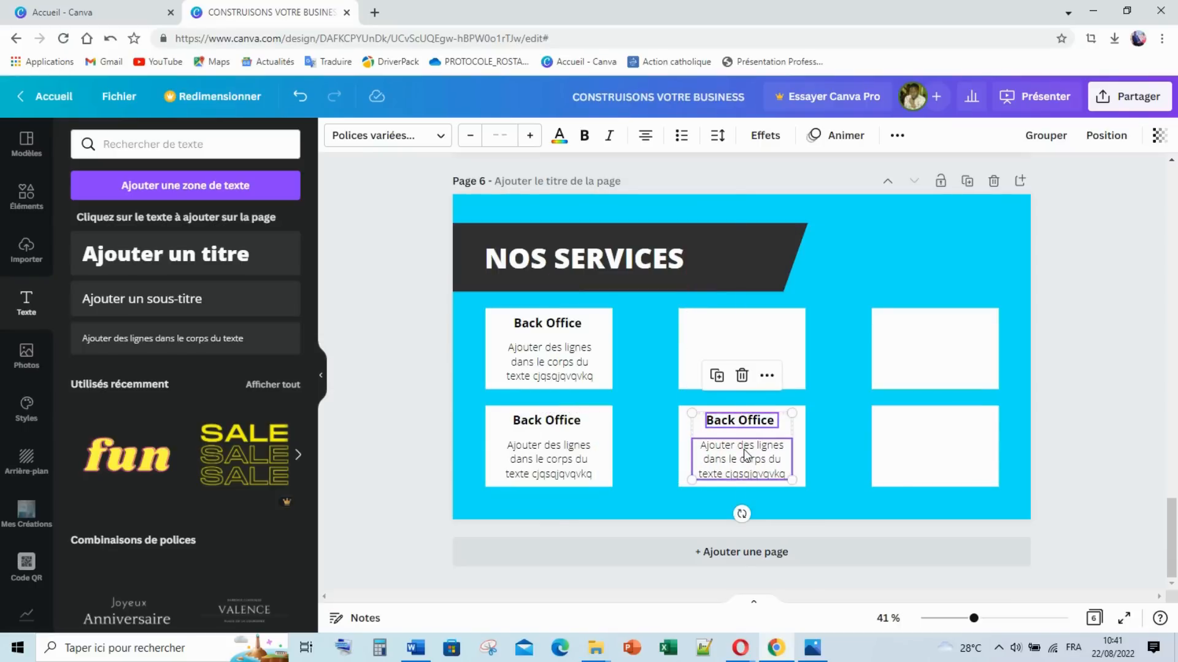
pyautogui.hotkey('ctrl', 'd')
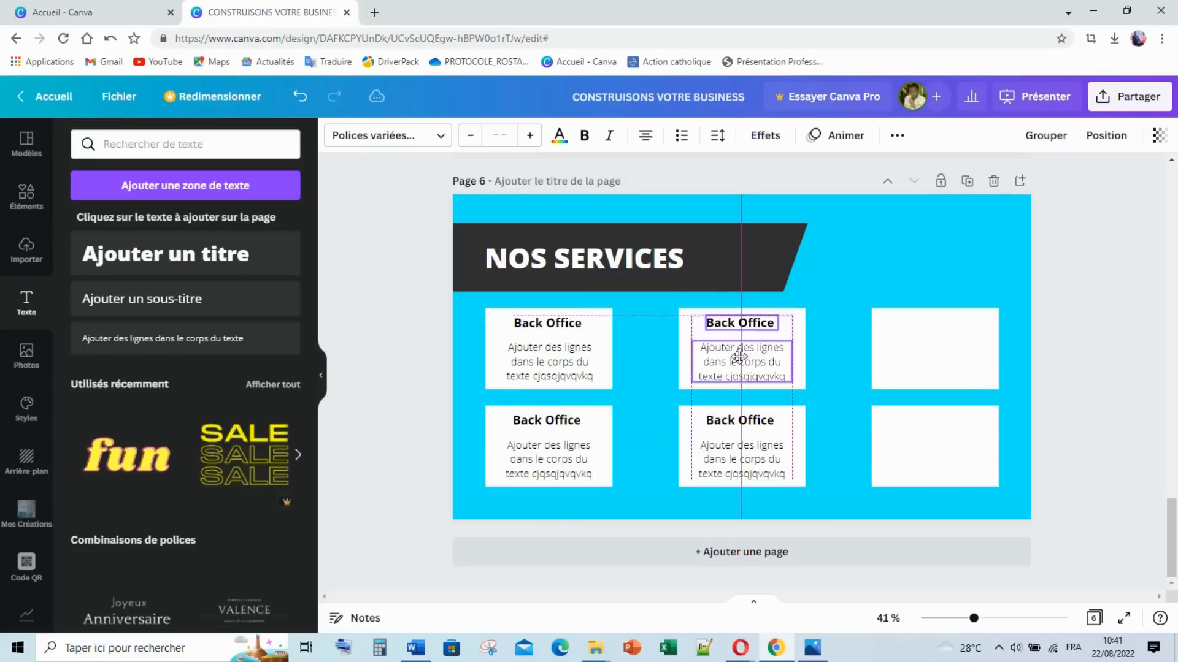
pyautogui.hotkey('ctrl', 'd')
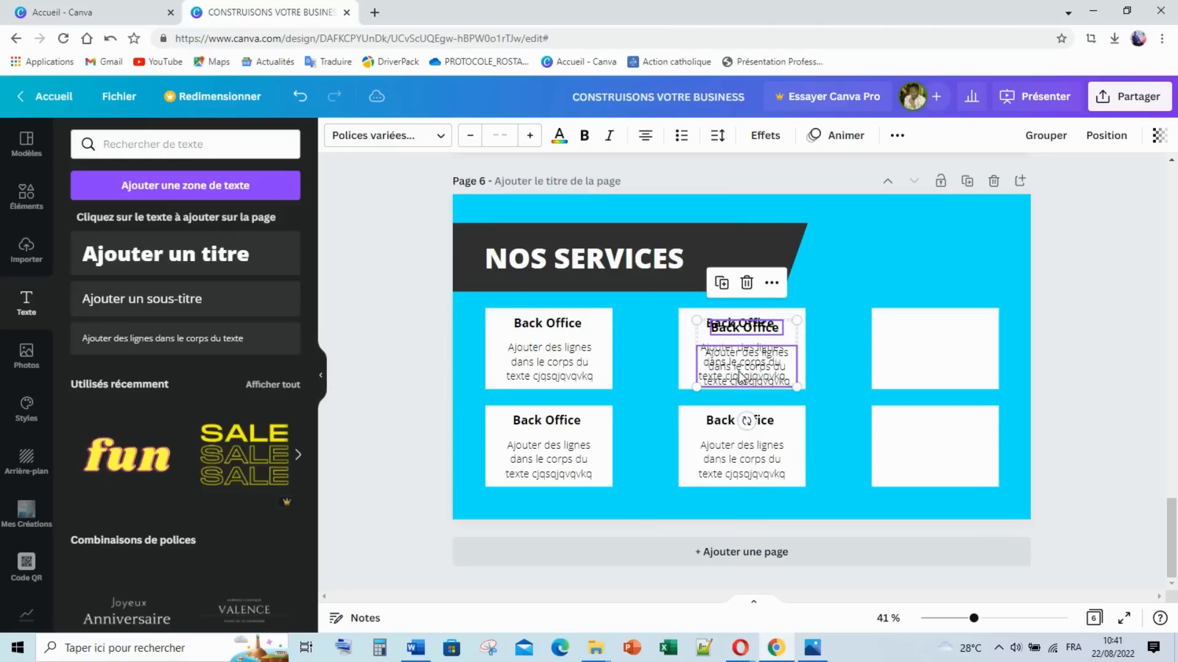
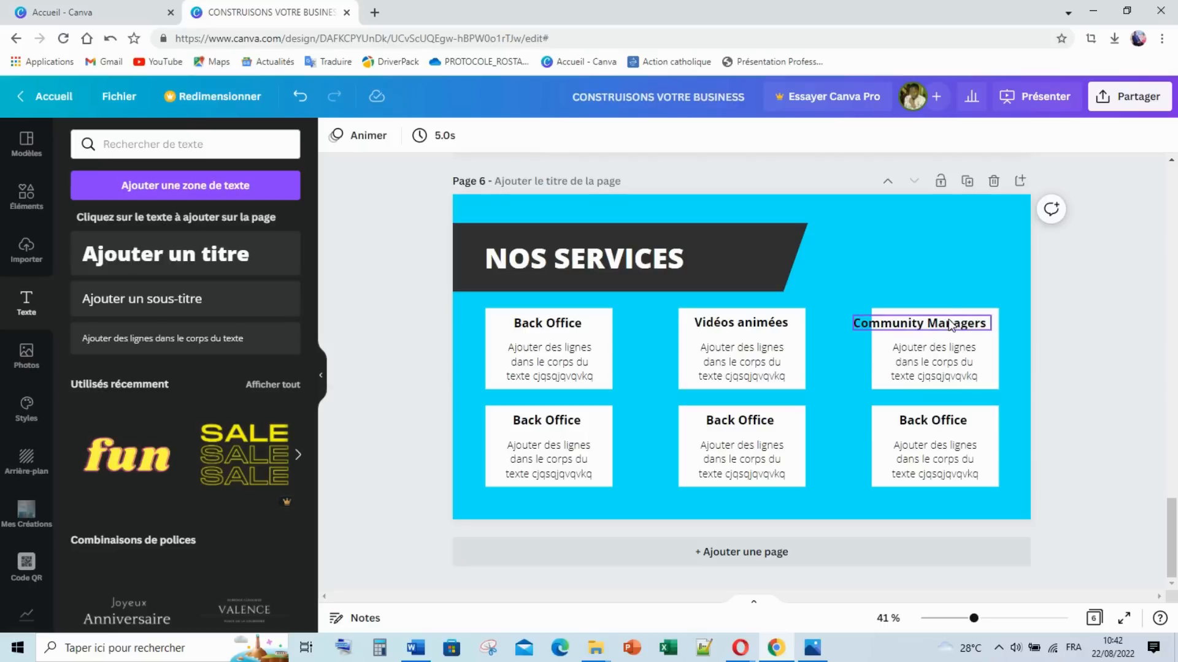
# Step: Narrow the Community Managers title box and centre it over its card
pyautogui.click(470, 137)
pyautogui.click(470, 136)
pyautogui.click(470, 136)
pyautogui.moveTo(1009, 321); pyautogui.dragTo(996, 318)
pyautogui.click(804, 315)
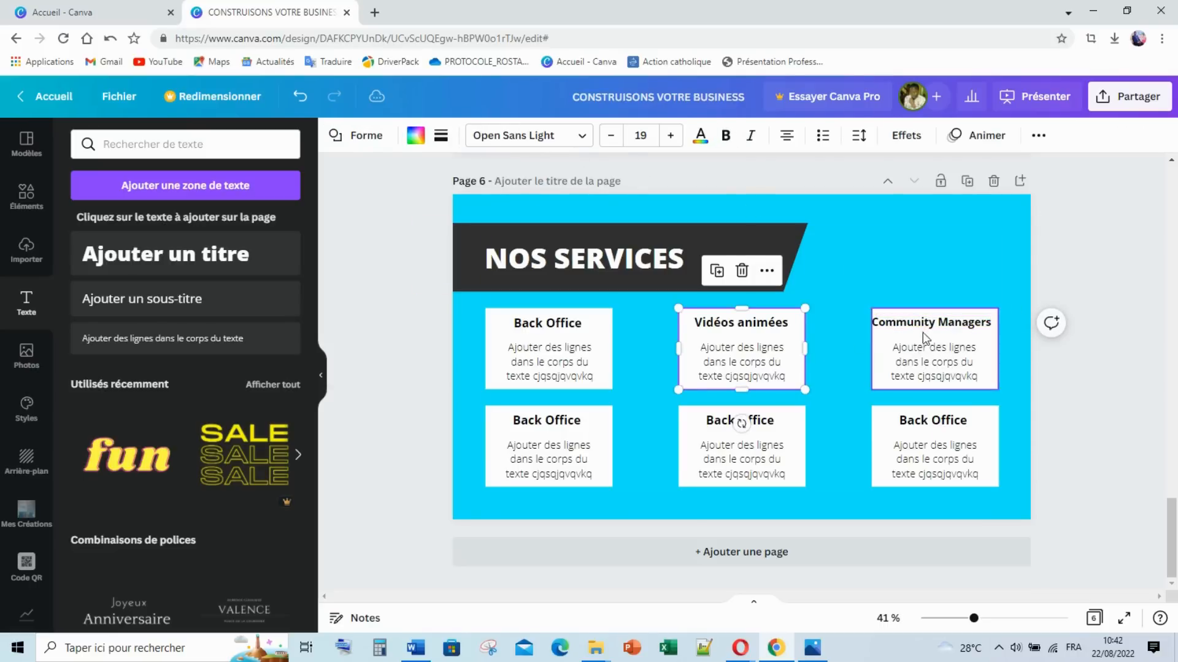
pyautogui.moveTo(925, 326); pyautogui.dragTo(934, 328)
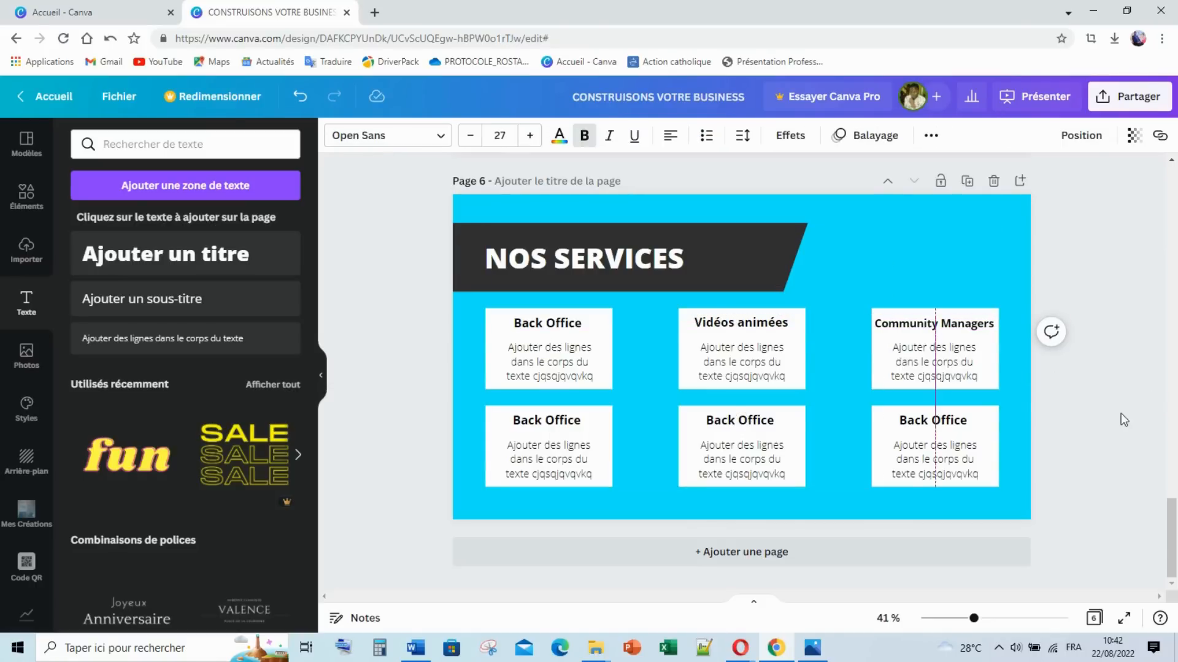
pyautogui.click(932, 324)
# Step: Rename the bottom-left Back Office title to 'Site Web' and centre it
pyautogui.click(551, 426)
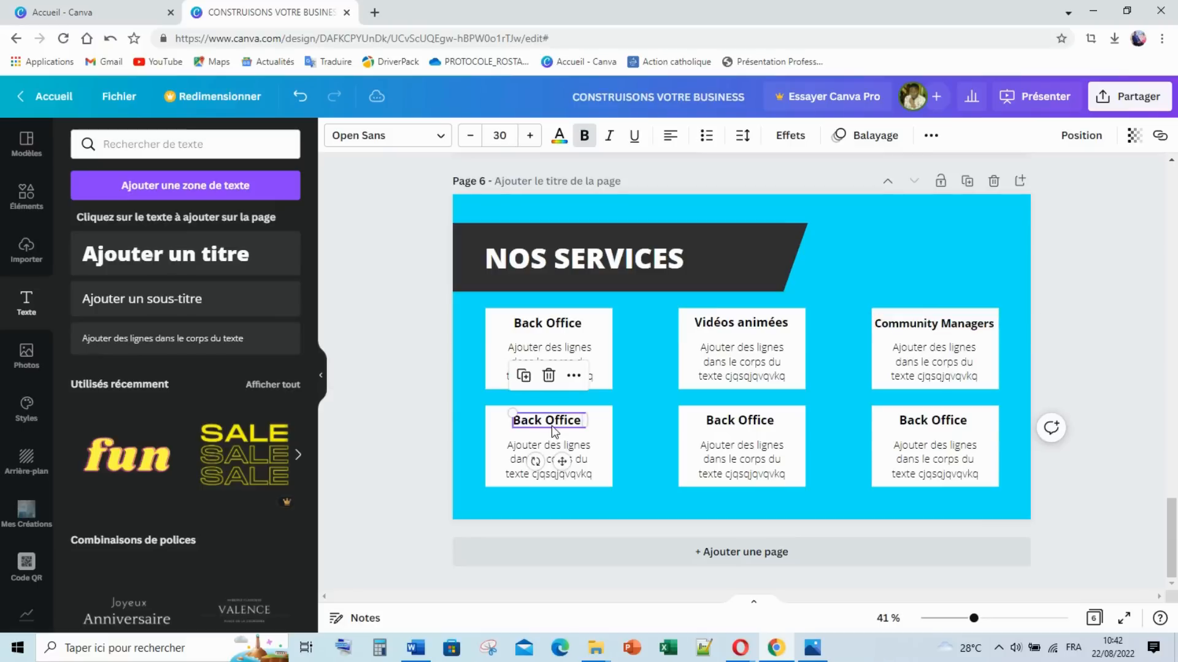
pyautogui.click(551, 426)
pyautogui.write('Site Web')
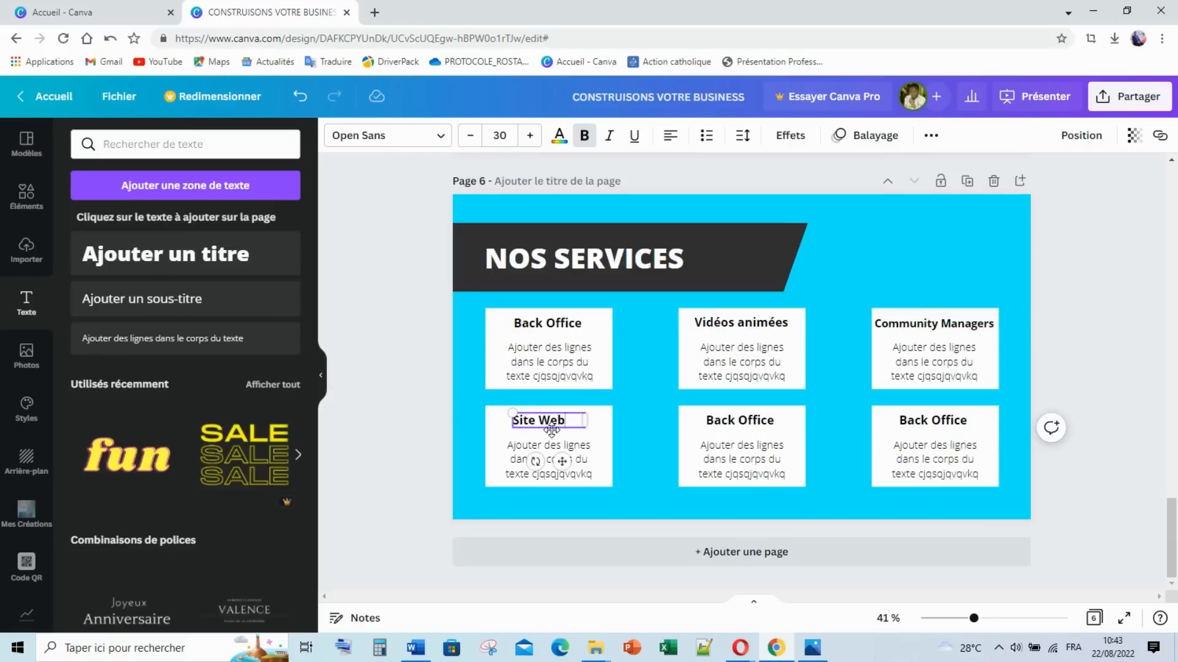
pyautogui.click(670, 135)
# Step: Retype the bottom-middle title as 'Télésecrétariat' and widen it onto one line
pyautogui.click(732, 418)
pyautogui.click(732, 419)
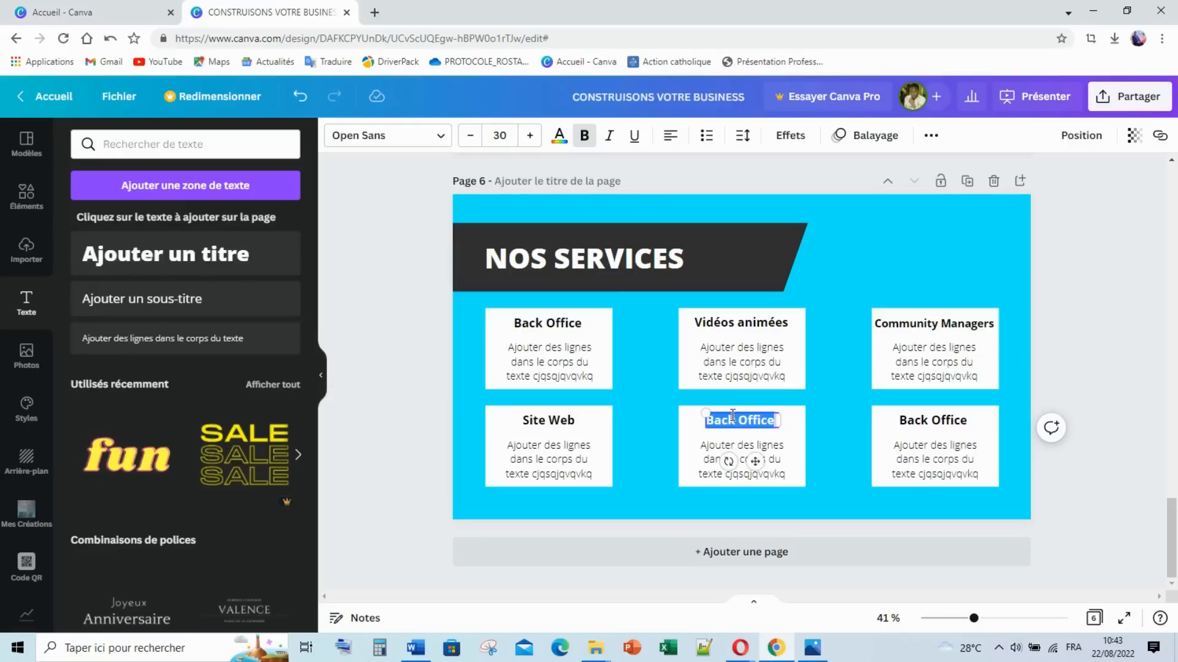
pyautogui.write('r')
pyautogui.write('élésecrétar')
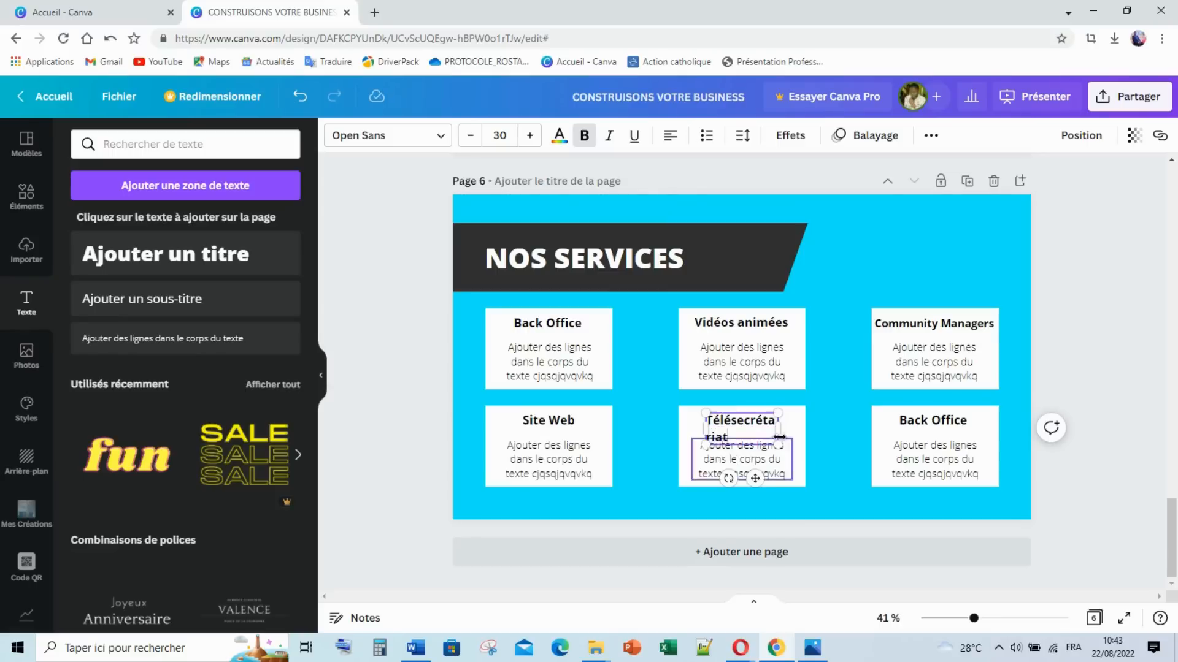
pyautogui.moveTo(777, 429); pyautogui.dragTo(749, 420)
pyautogui.click(815, 453)
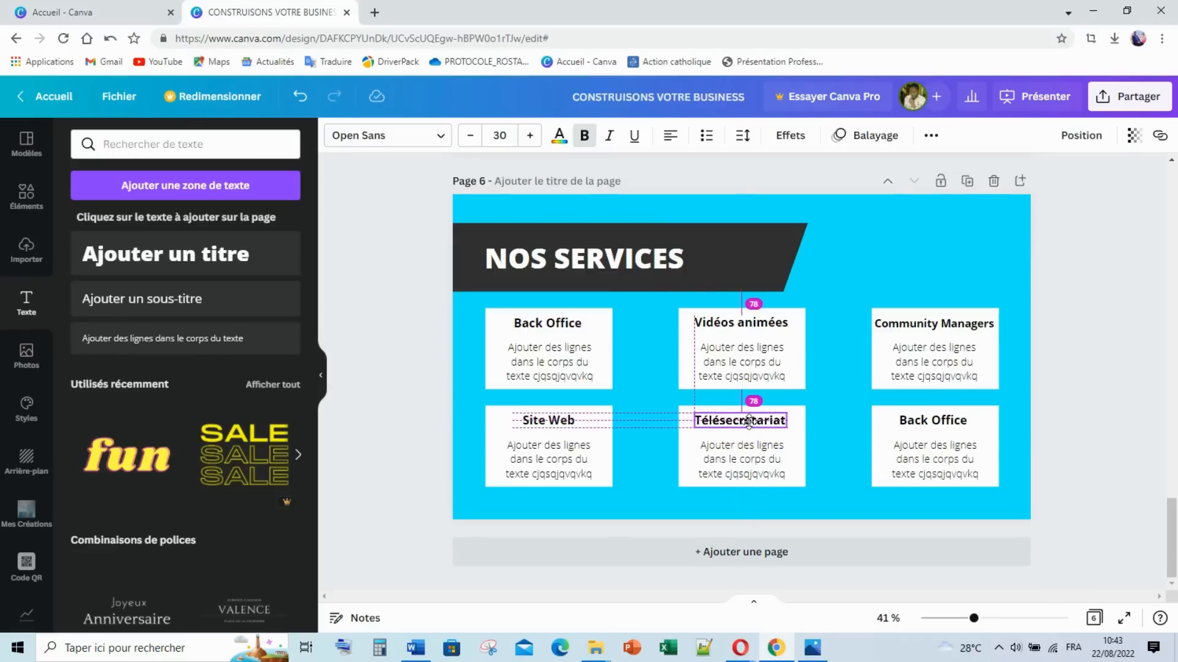
# Step: Retype the bottom-right title as 'Client Mystère' and widen it onto one line
pyautogui.click(912, 425)
pyautogui.doubleClick(915, 425)
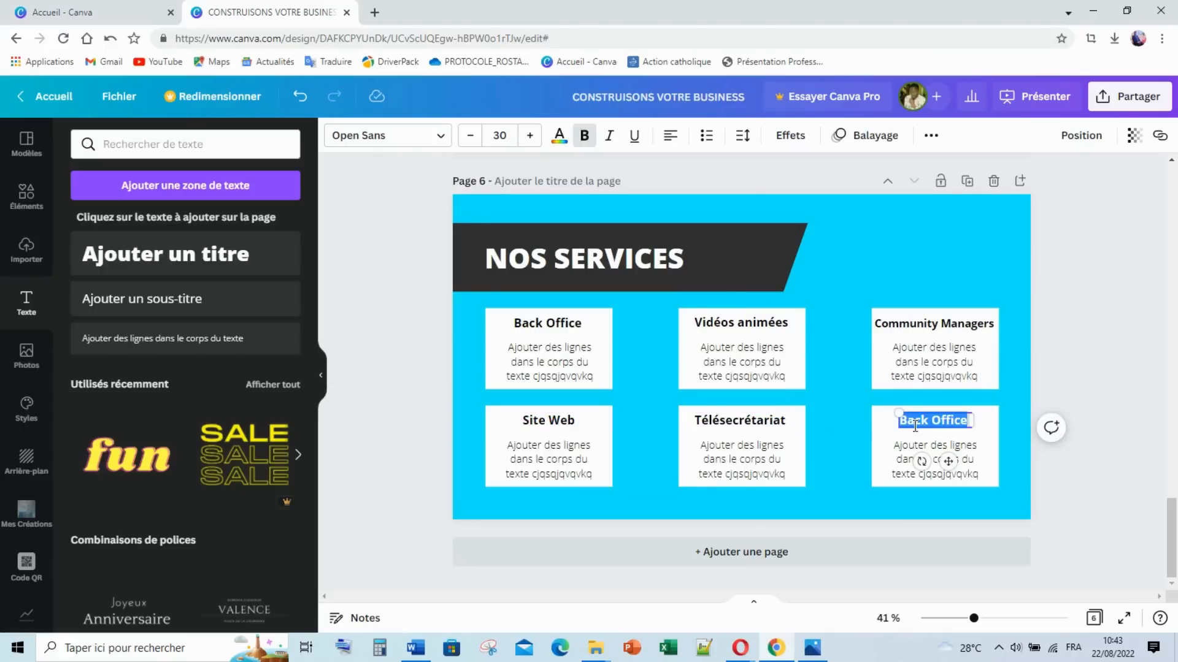
pyautogui.write('C')
pyautogui.write('lient Mystère')
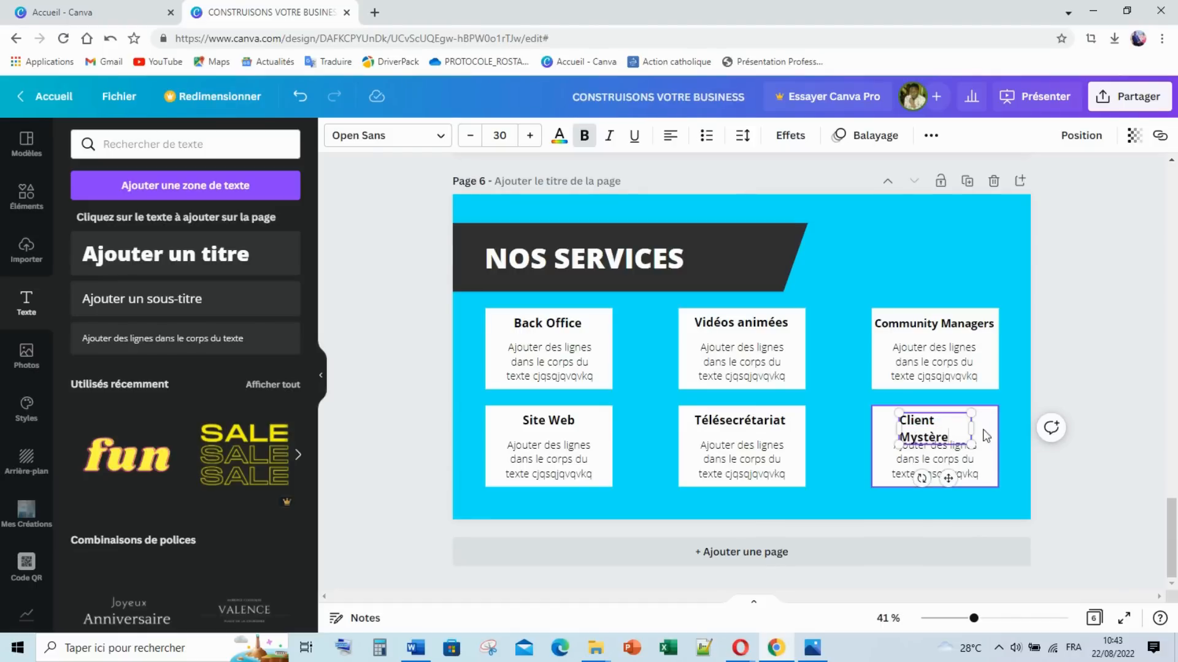
pyautogui.moveTo(971, 428); pyautogui.dragTo(935, 420)
pyautogui.click(1083, 394)
pyautogui.click(1010, 439)
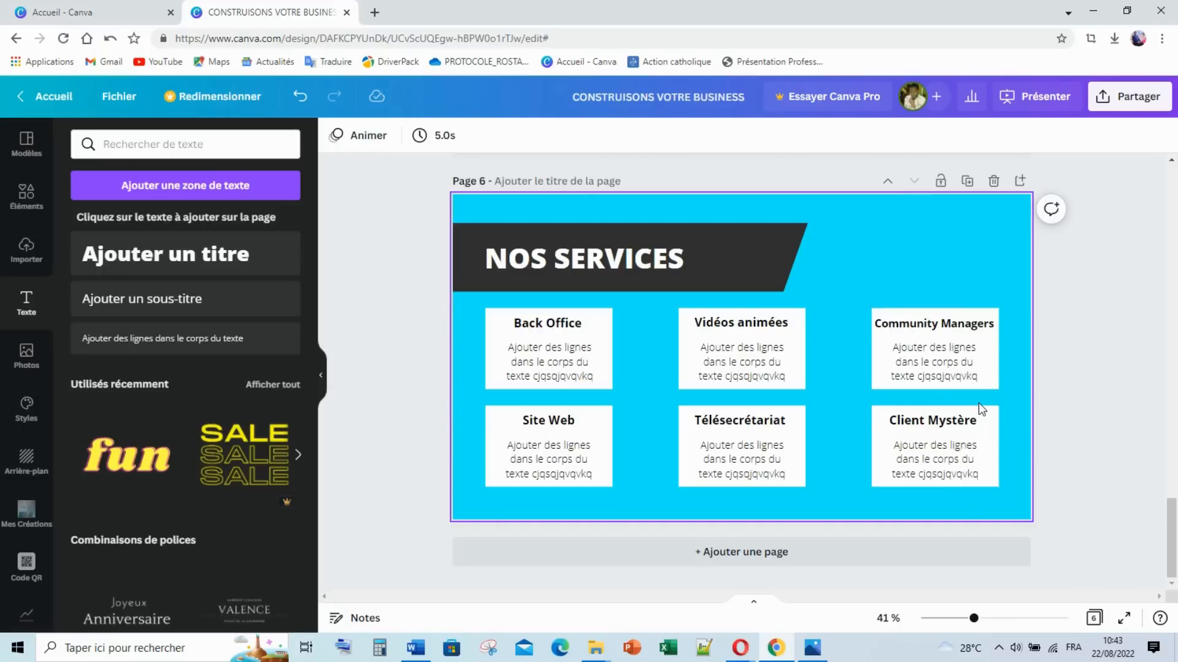
# Step: Select every element on page 6 and give them the Lever entrance animation
pyautogui.scroll(3, 889, 344)
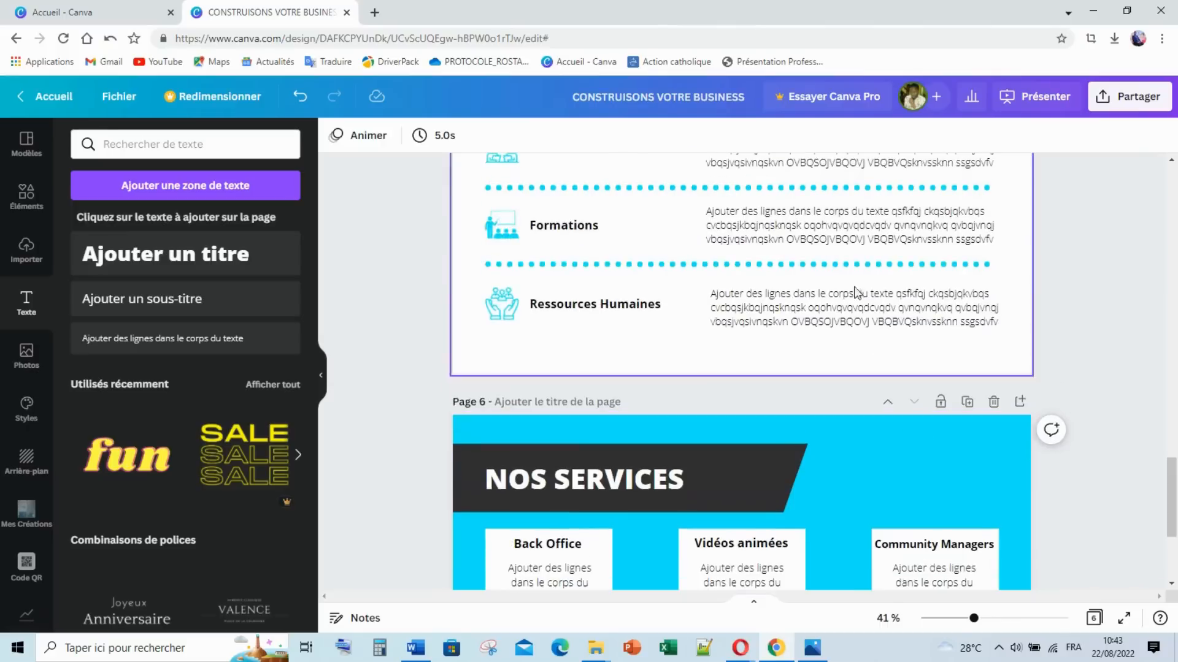
pyautogui.click(863, 316)
pyautogui.scroll(-3, 845, 325)
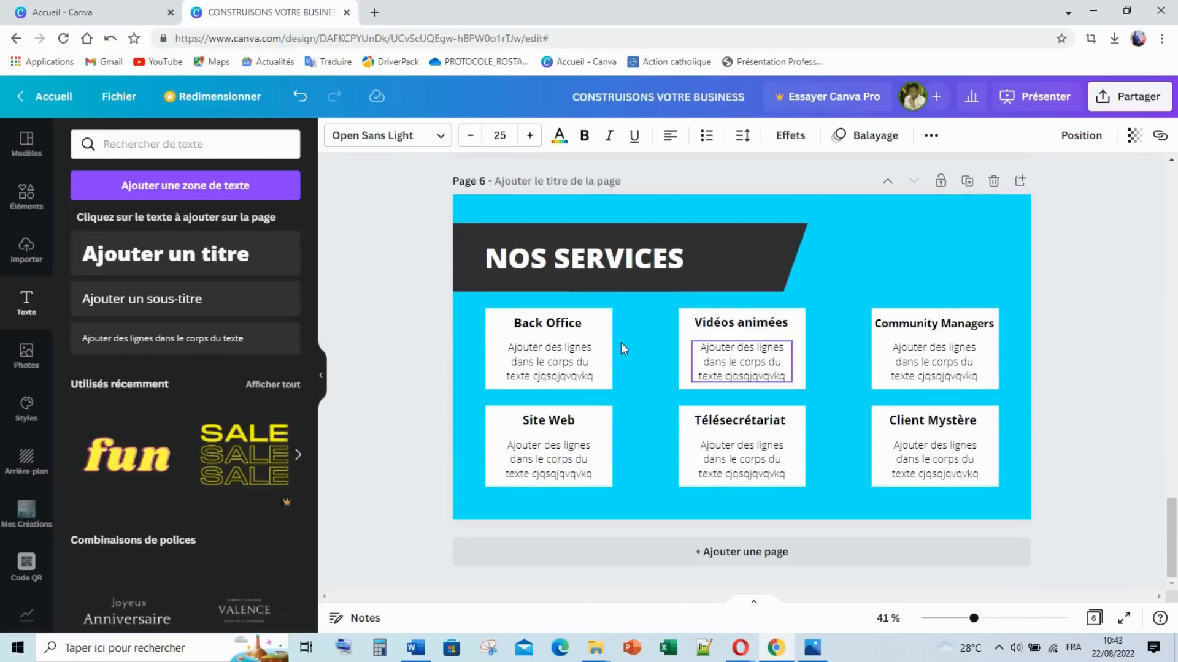
pyautogui.moveTo(414, 213); pyautogui.dragTo(1084, 492)
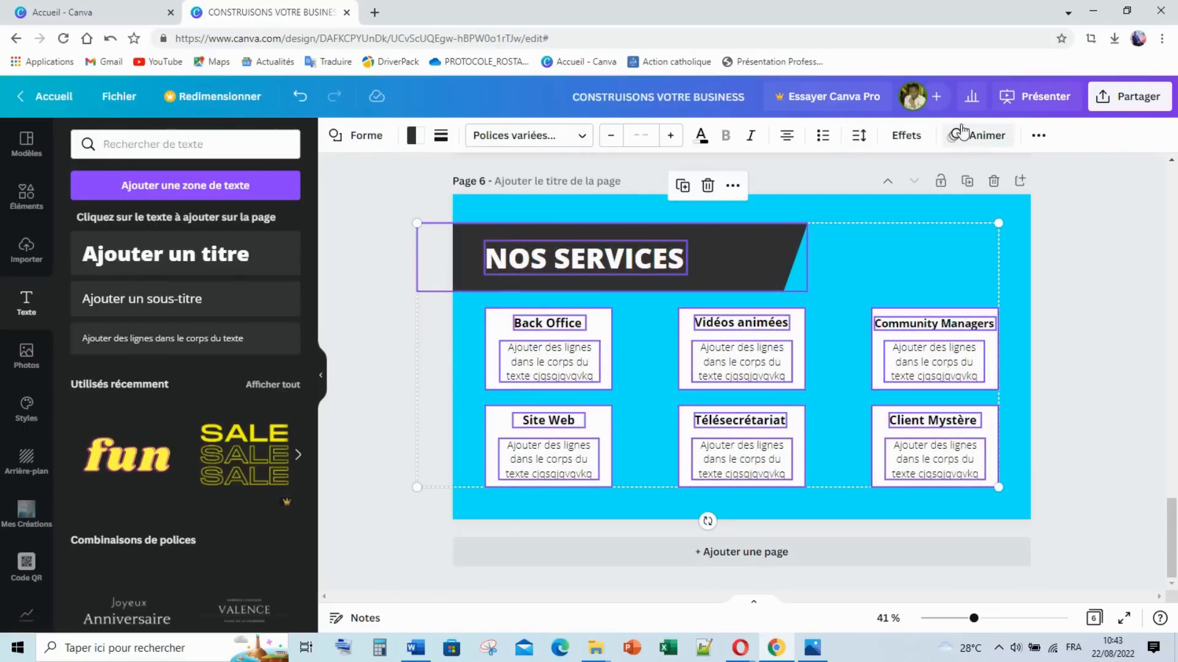
pyautogui.click(978, 135)
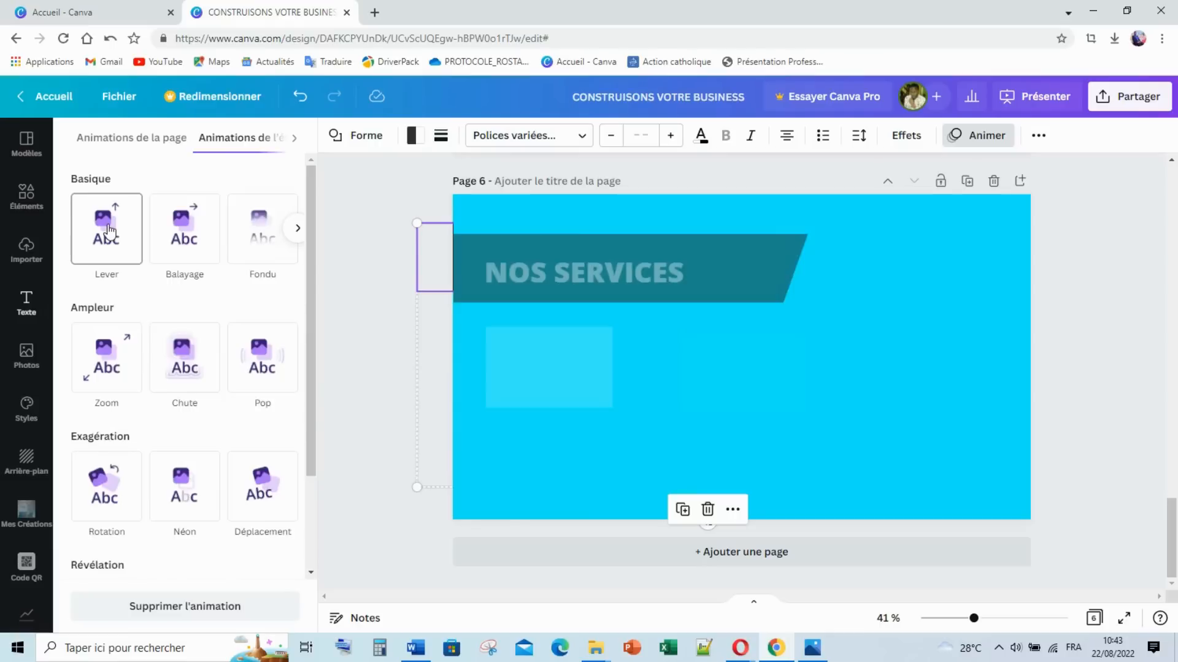
pyautogui.click(110, 232)
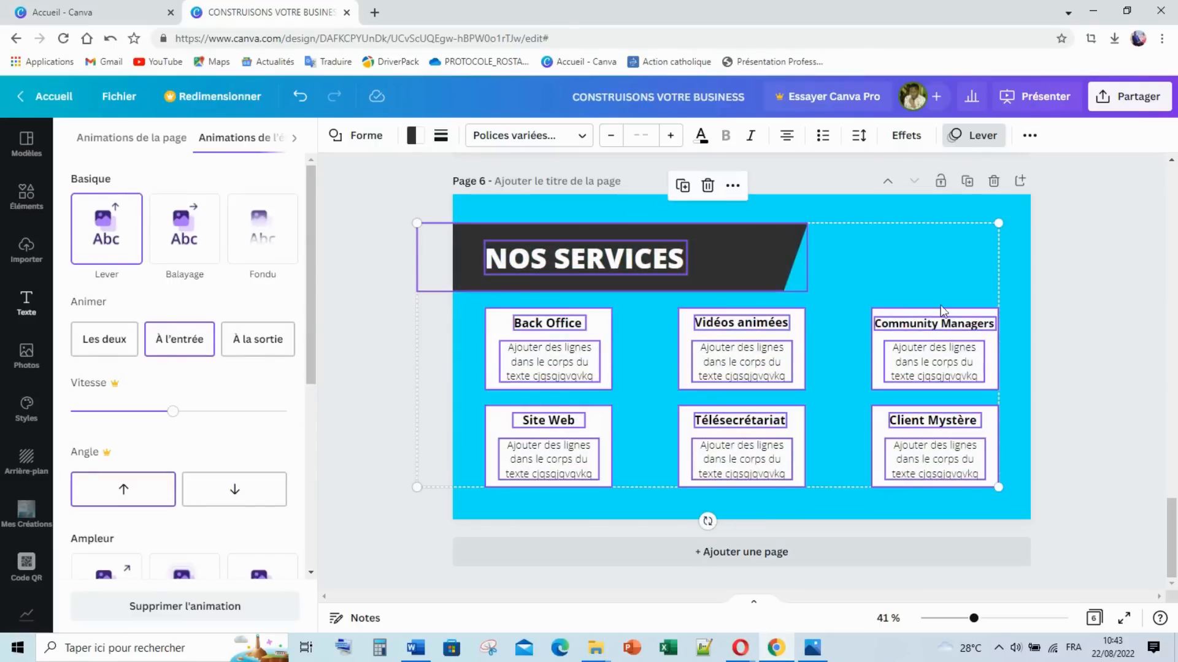
pyautogui.click(1063, 290)
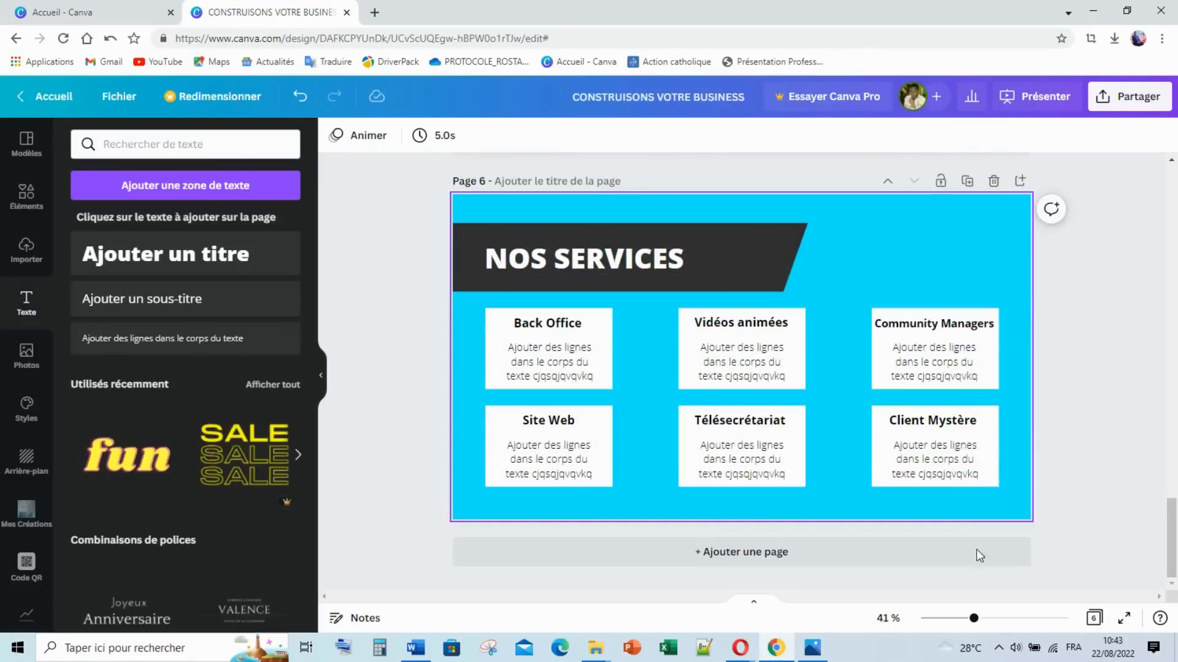
pyautogui.click(813, 655)
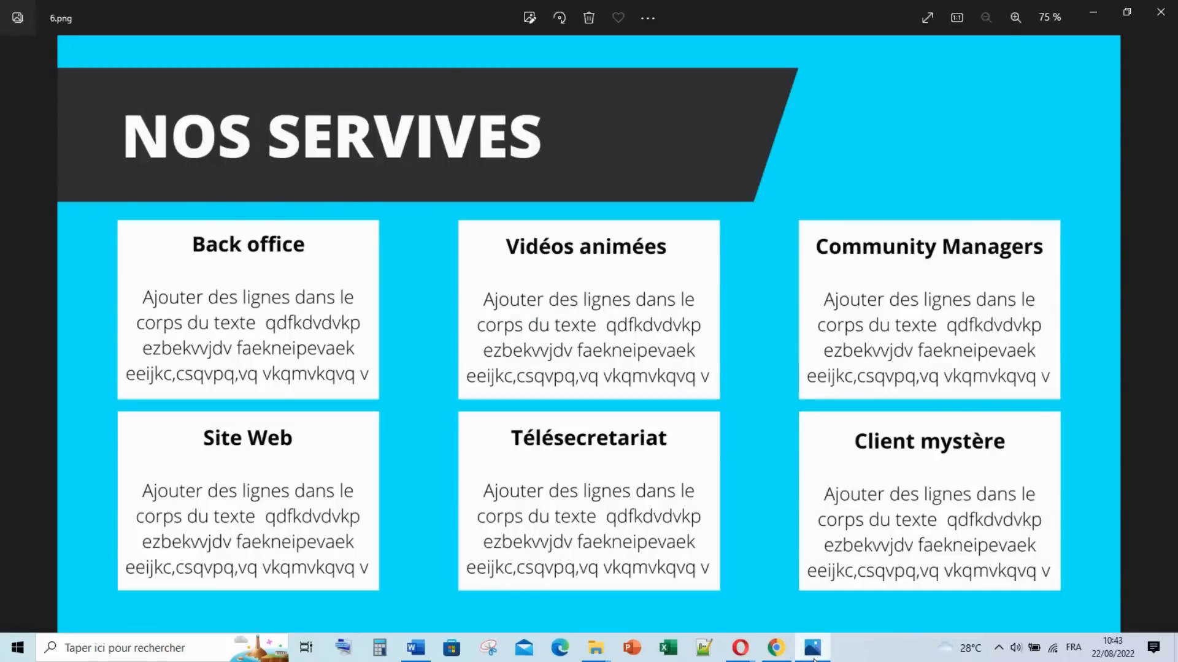
pyautogui.press('Right')
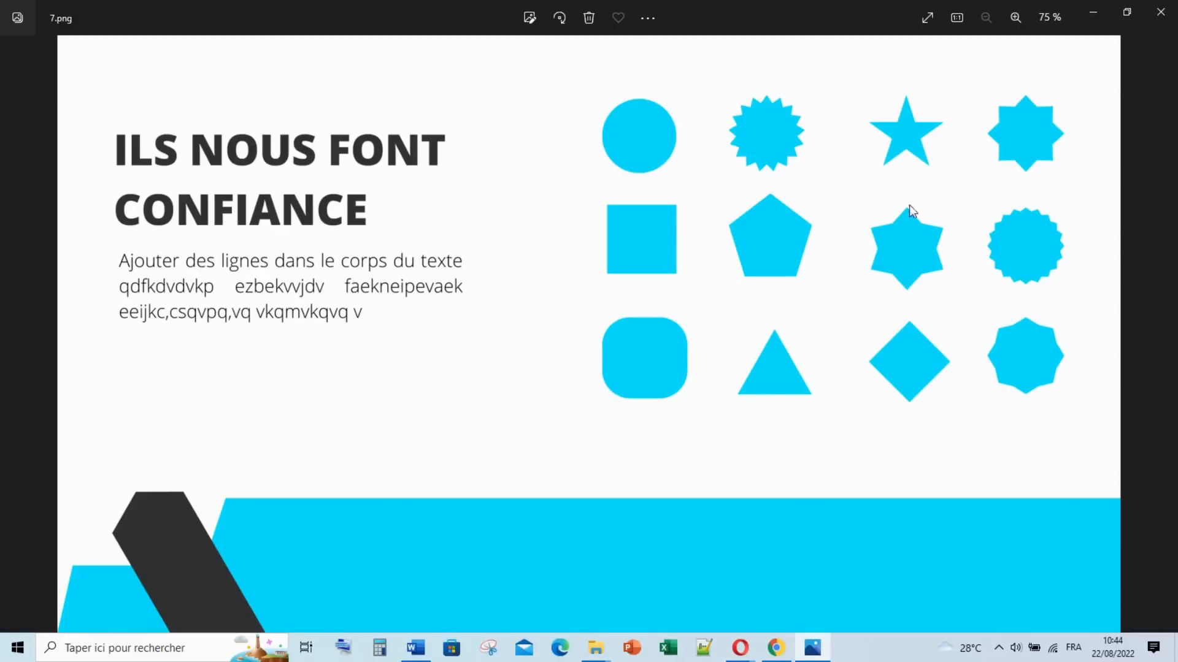
pyautogui.moveTo(775, 641)
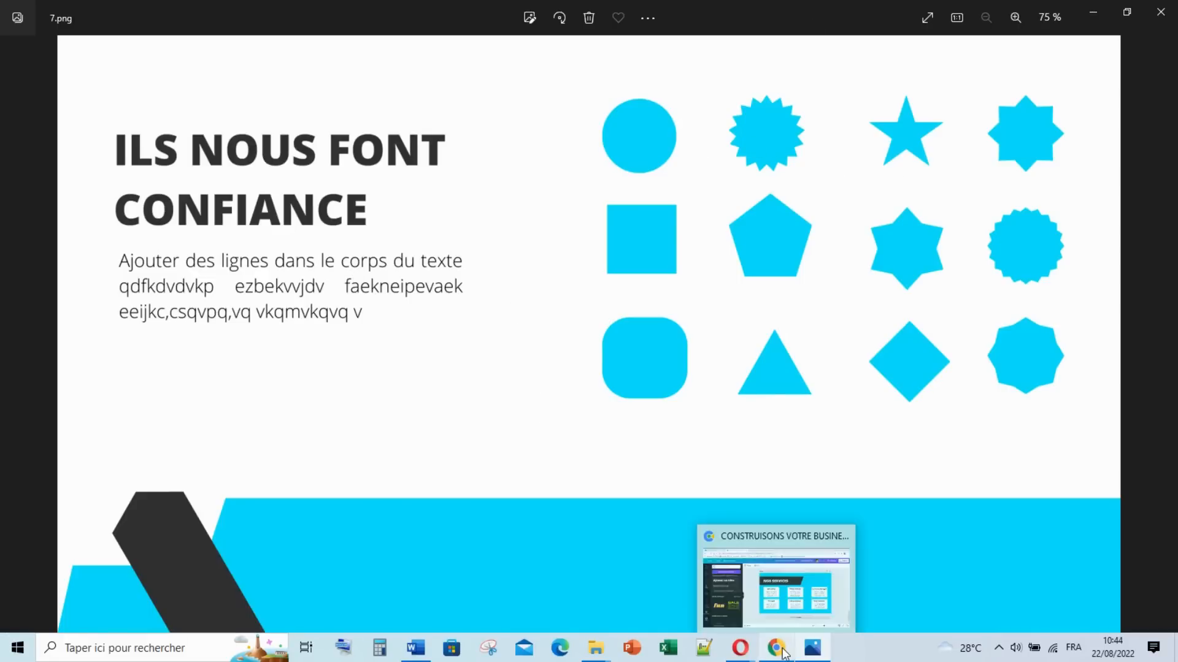
pyautogui.click(770, 586)
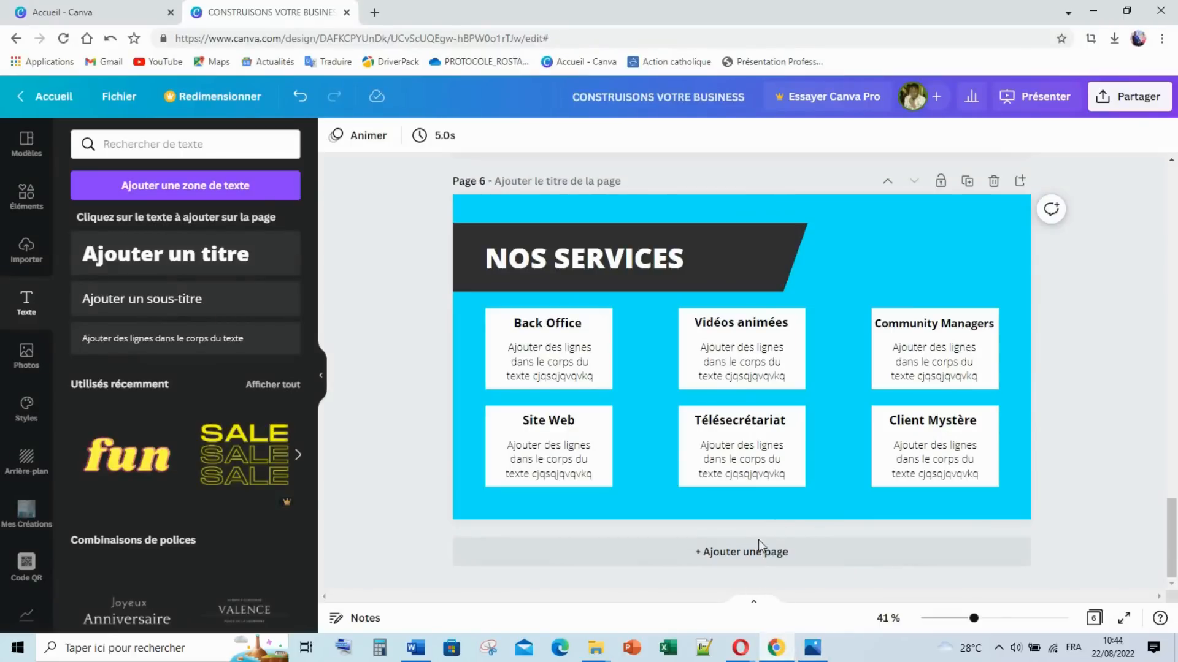
# Step: Add a new page 7 with a white background
pyautogui.click(758, 558)
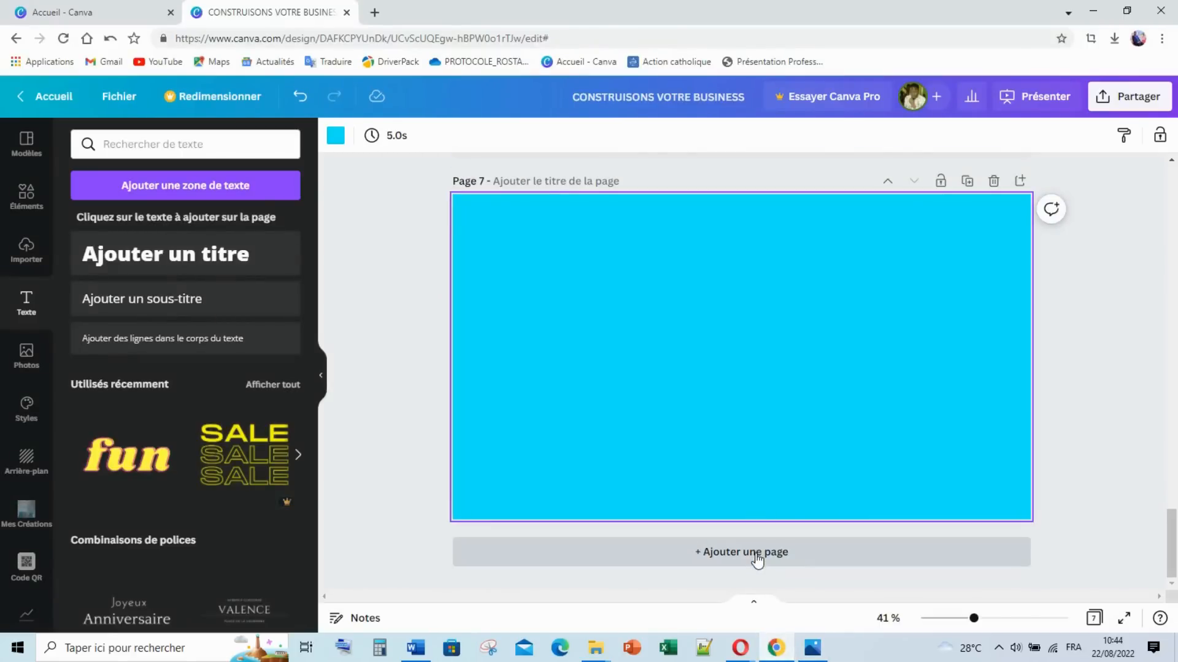
pyautogui.click(337, 139)
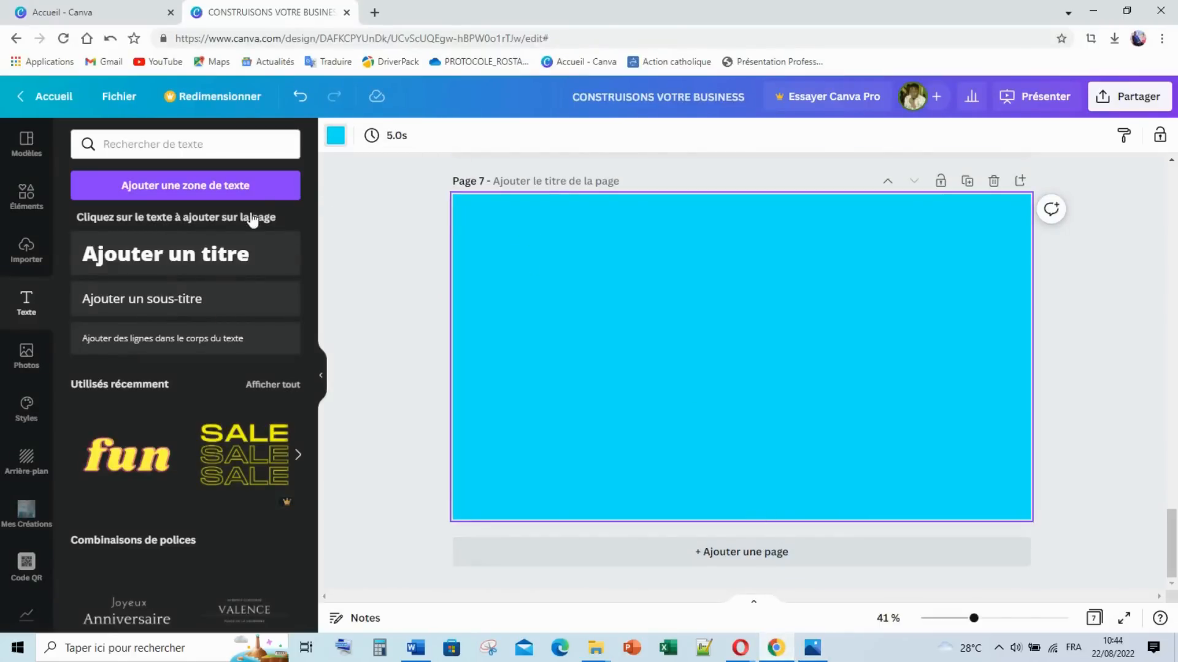
pyautogui.click(245, 225)
# Step: Copy page 5's cyan banner onto page 7 and move it to the bottom edge
pyautogui.scroll(10, 767, 355)
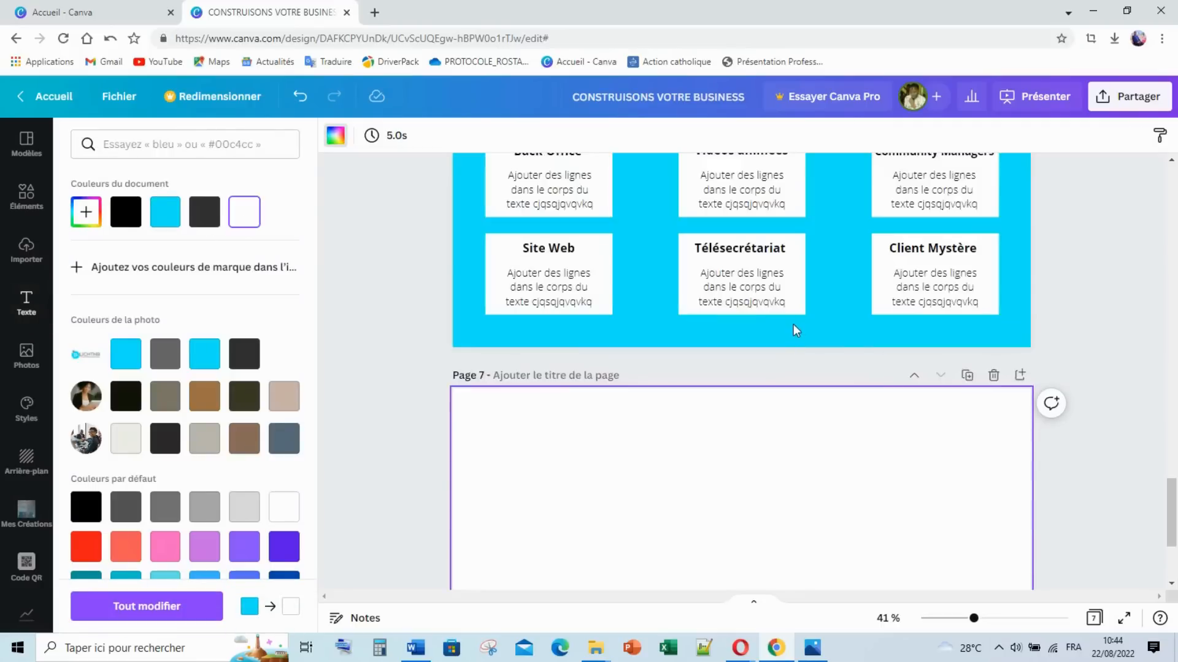
pyautogui.click(462, 241)
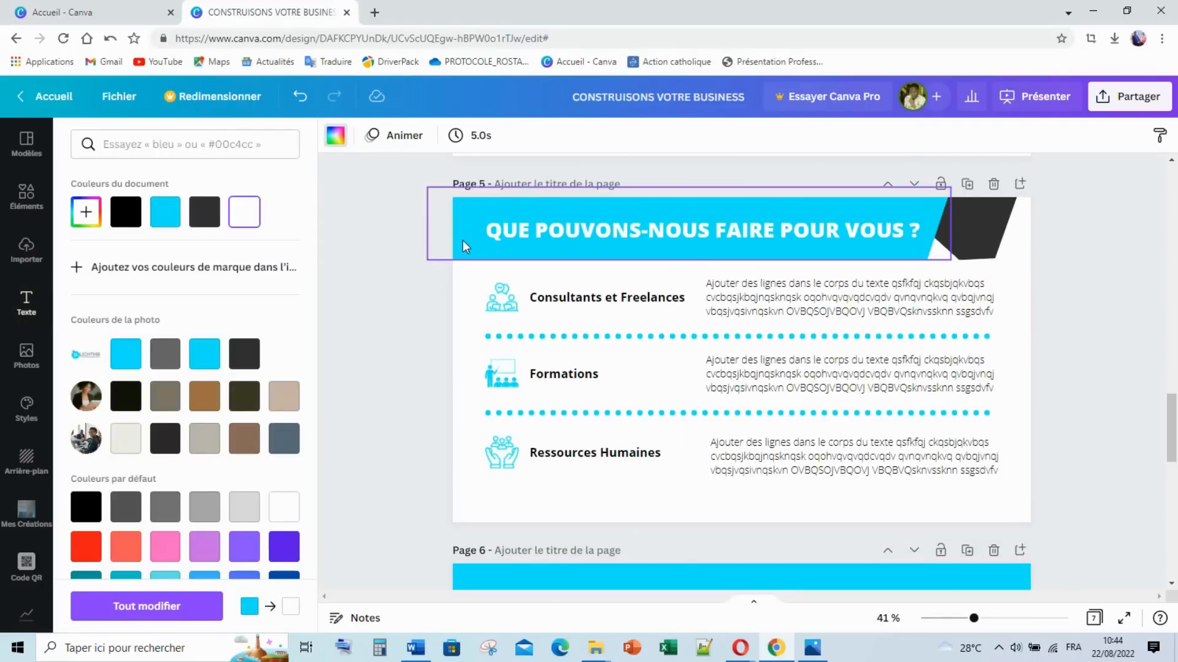
pyautogui.scroll(-10, 526, 281)
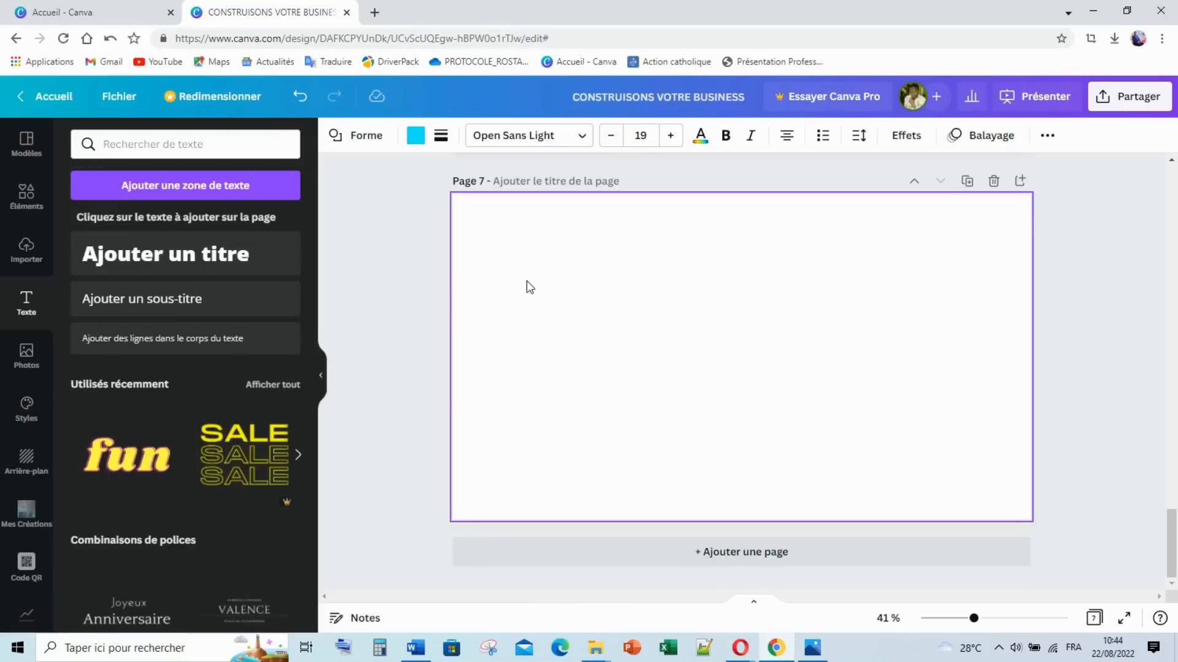
pyautogui.hotkey('ctrl', 'v')
pyautogui.moveTo(709, 226); pyautogui.dragTo(745, 460)
# Step: Duplicate the cyan banner, send the copy back one layer, and shrink it proportionally
pyautogui.hotkey('ctrl', 'd')
pyautogui.rightClick(745, 461)
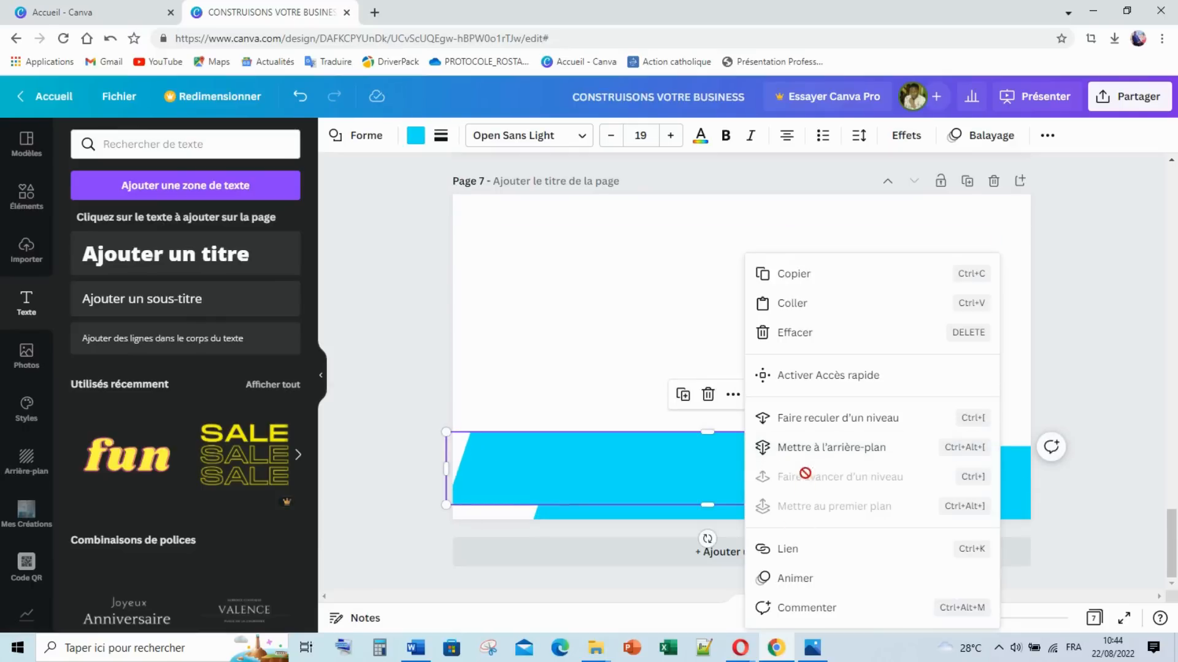
pyautogui.click(839, 423)
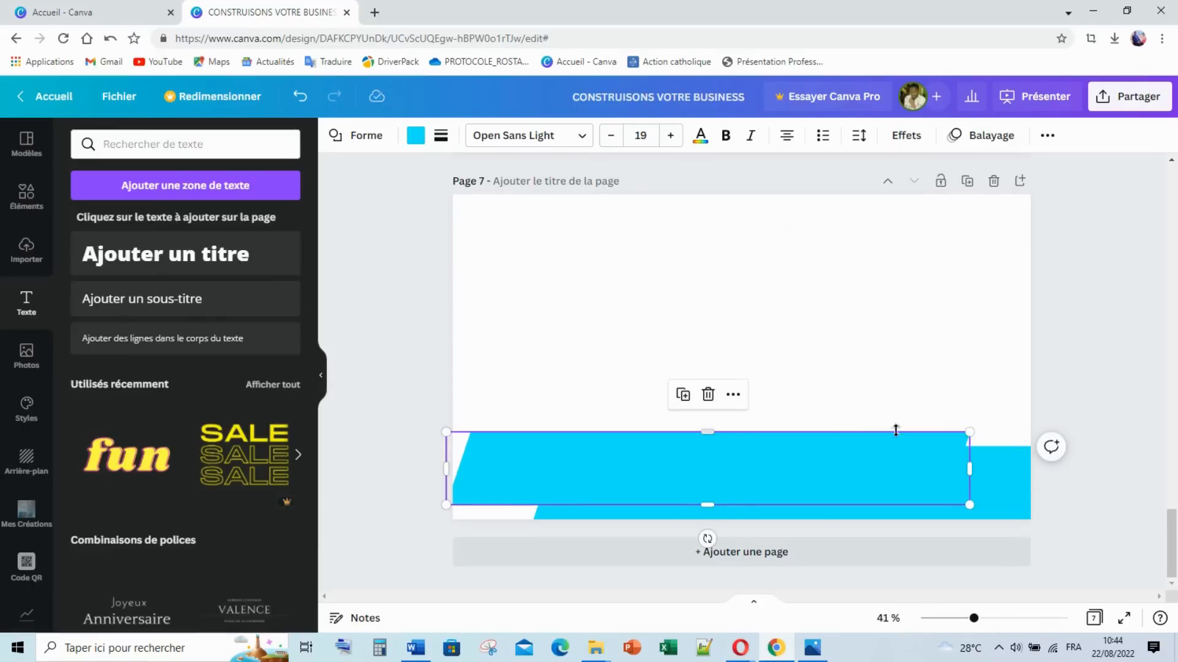
pyautogui.moveTo(708, 432); pyautogui.dragTo(733, 482)
pyautogui.click(300, 97)
pyautogui.moveTo(892, 454); pyautogui.dragTo(700, 472)
# Step: Add a blank page 8 and place the smaller banner at page 7's bottom-left corner
pyautogui.click(749, 554)
pyautogui.scroll(4, 742, 447)
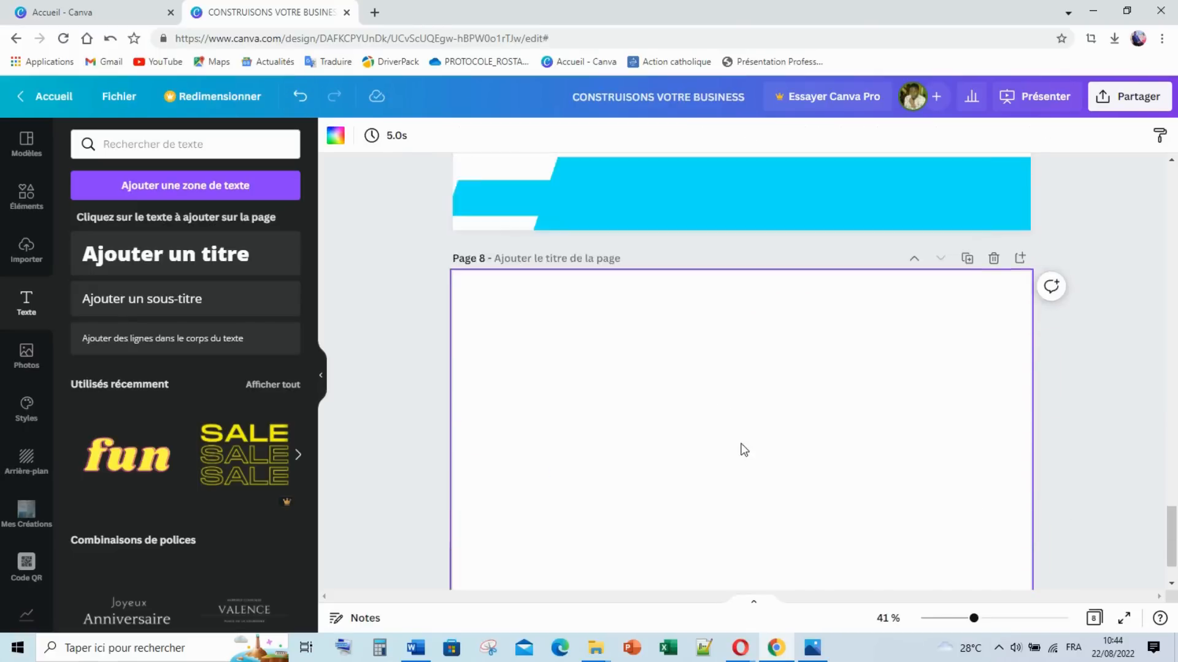
pyautogui.moveTo(503, 417); pyautogui.dragTo(508, 422)
pyautogui.click(690, 289)
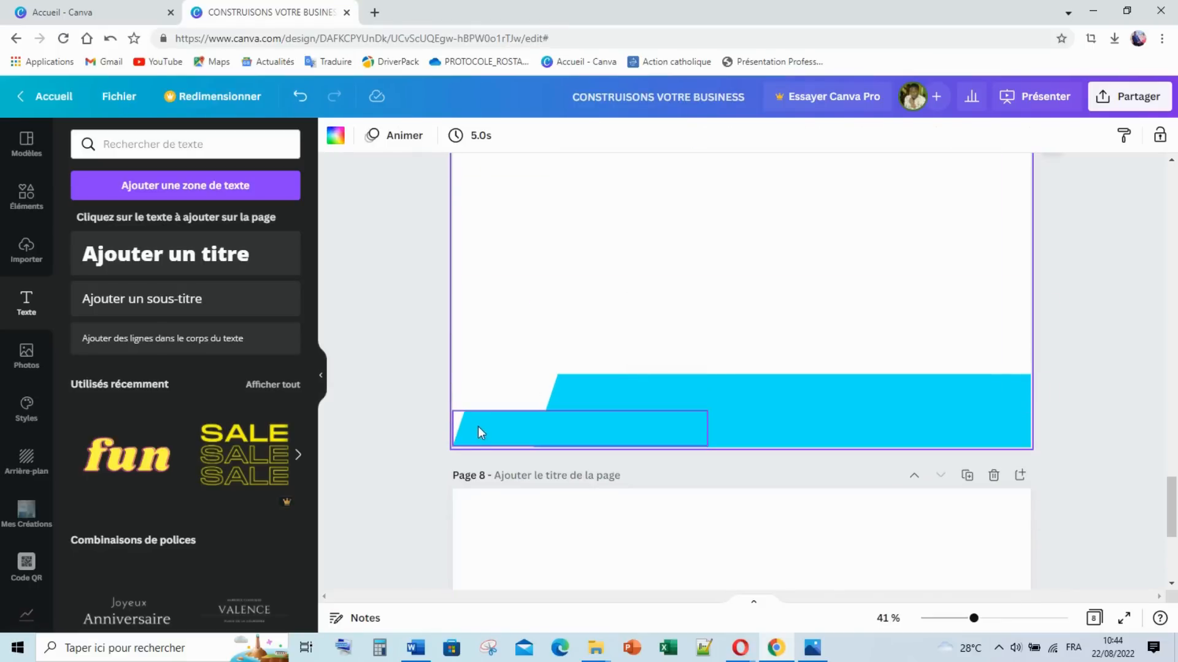
pyautogui.click(521, 432)
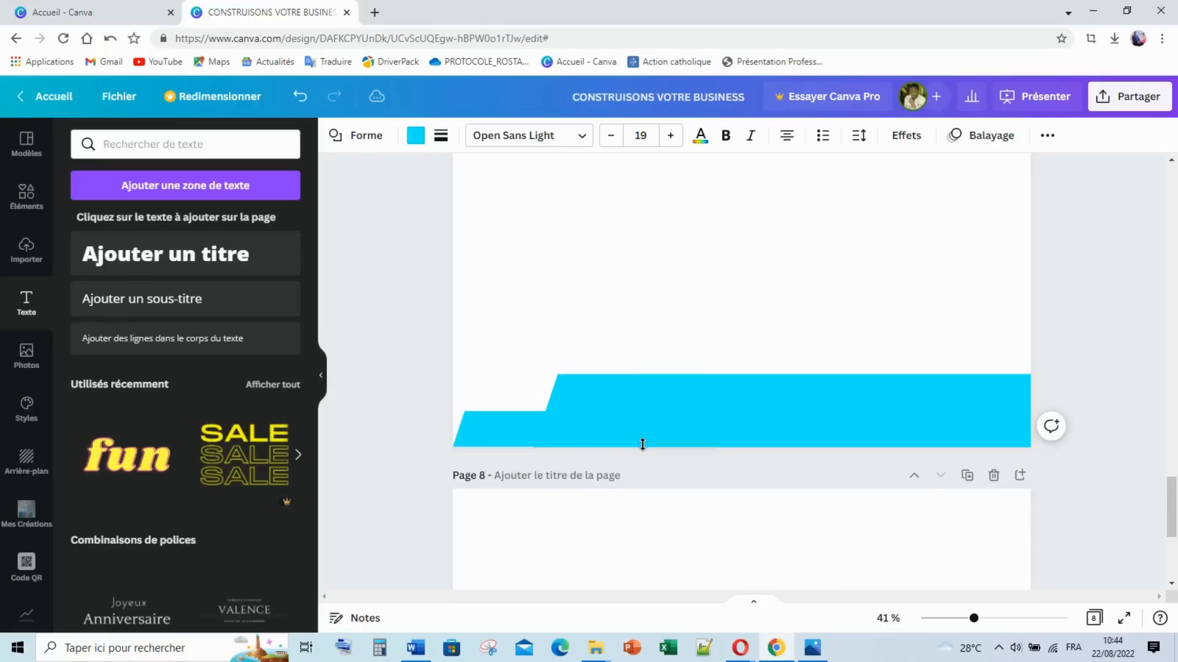
pyautogui.click(571, 313)
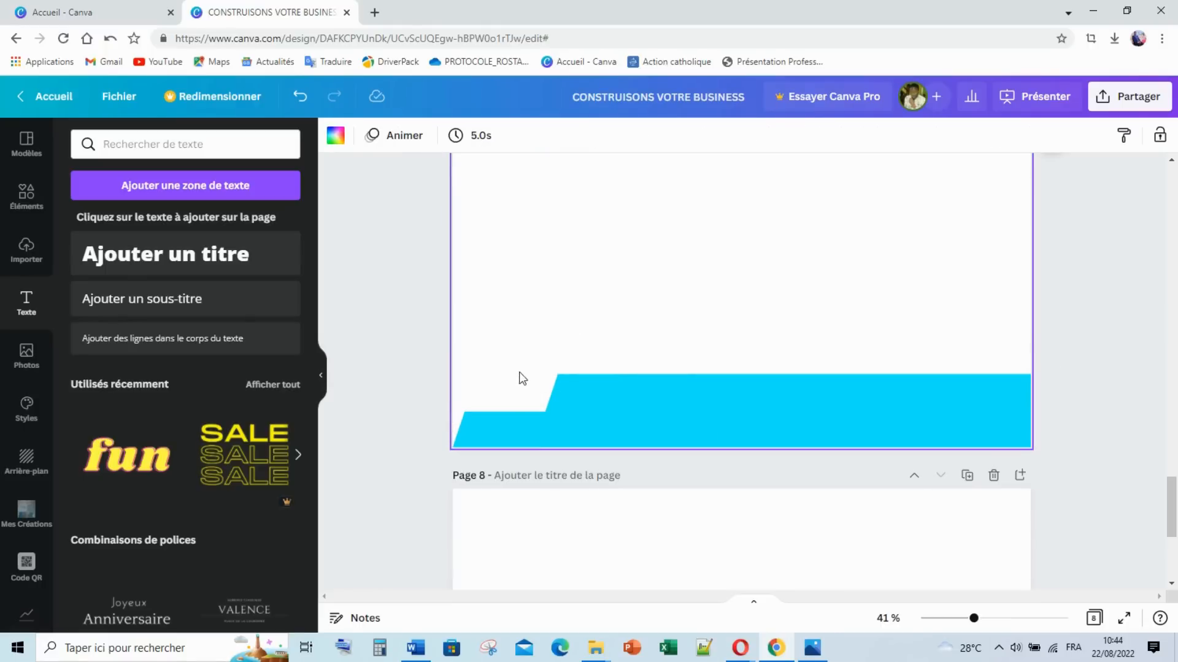
# Step: Copy page 5's dark banner shape and paste it onto page 7
pyautogui.scroll(10, 760, 270)
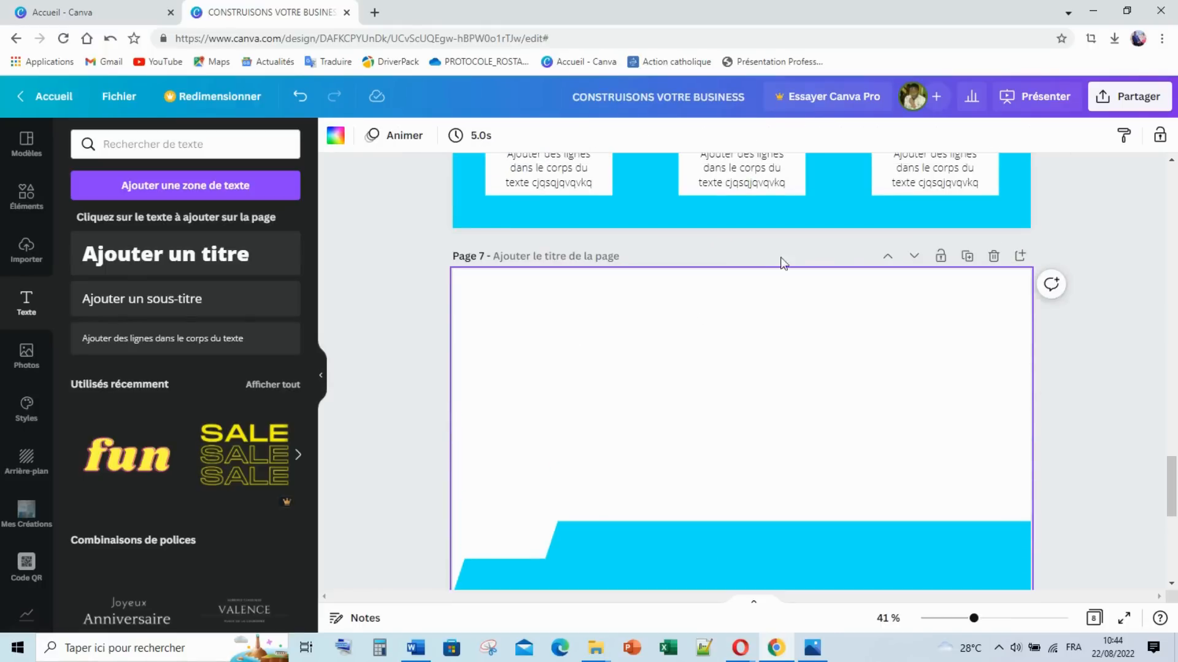
pyautogui.scroll(7, 878, 242)
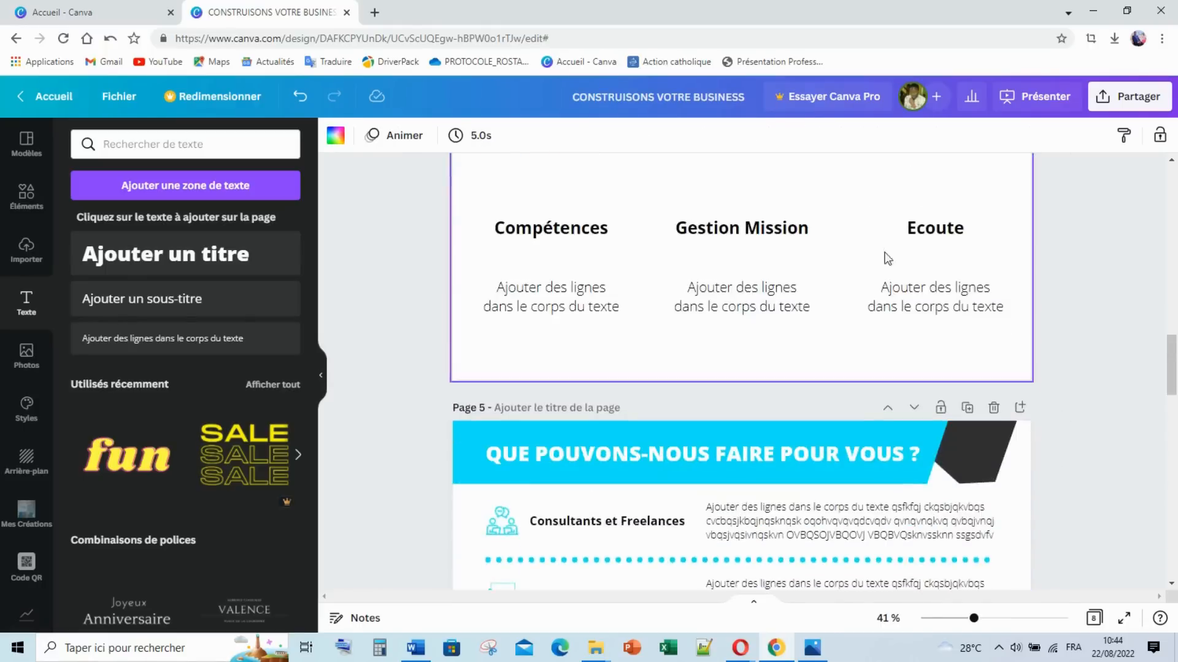
pyautogui.scroll(-2, 926, 316)
pyautogui.click(979, 307)
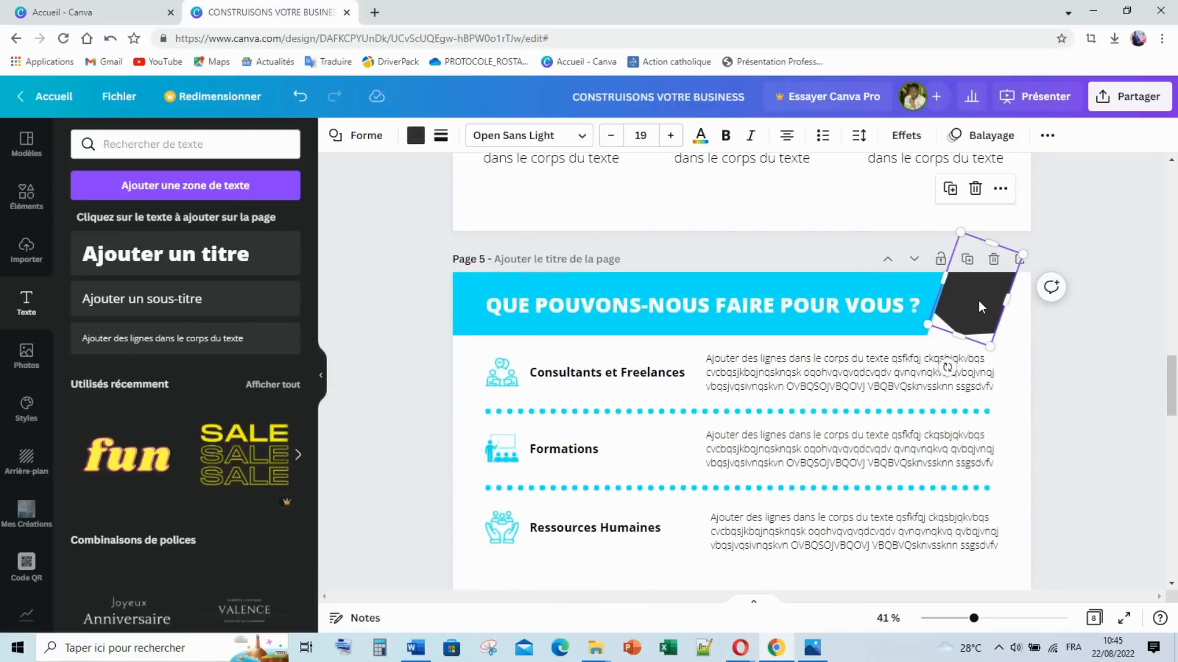
pyautogui.scroll(-10, 932, 307)
pyautogui.scroll(-3, 930, 302)
pyautogui.scroll(6, 929, 302)
pyautogui.hotkey('ctrl', 'v')
pyautogui.moveTo(952, 306); pyautogui.dragTo(640, 390)
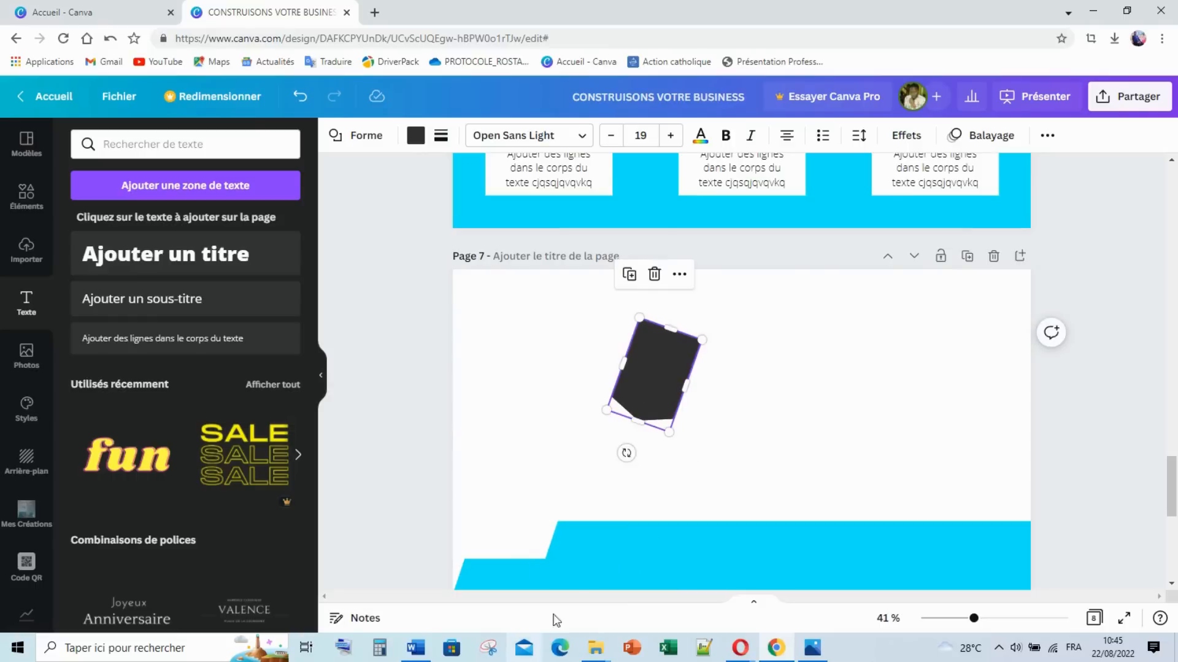
# Step: Tilt the dark shape about 35° and fit it over the cyan band's left end
pyautogui.moveTo(626, 453); pyautogui.dragTo(630, 346)
pyautogui.moveTo(672, 392); pyautogui.dragTo(518, 512)
pyautogui.moveTo(542, 576)
pyautogui.mouseDown()
pyautogui.moveTo(561, 603)
pyautogui.moveTo(555, 594)
pyautogui.mouseUp()
pyautogui.moveTo(524, 550); pyautogui.dragTo(582, 556)
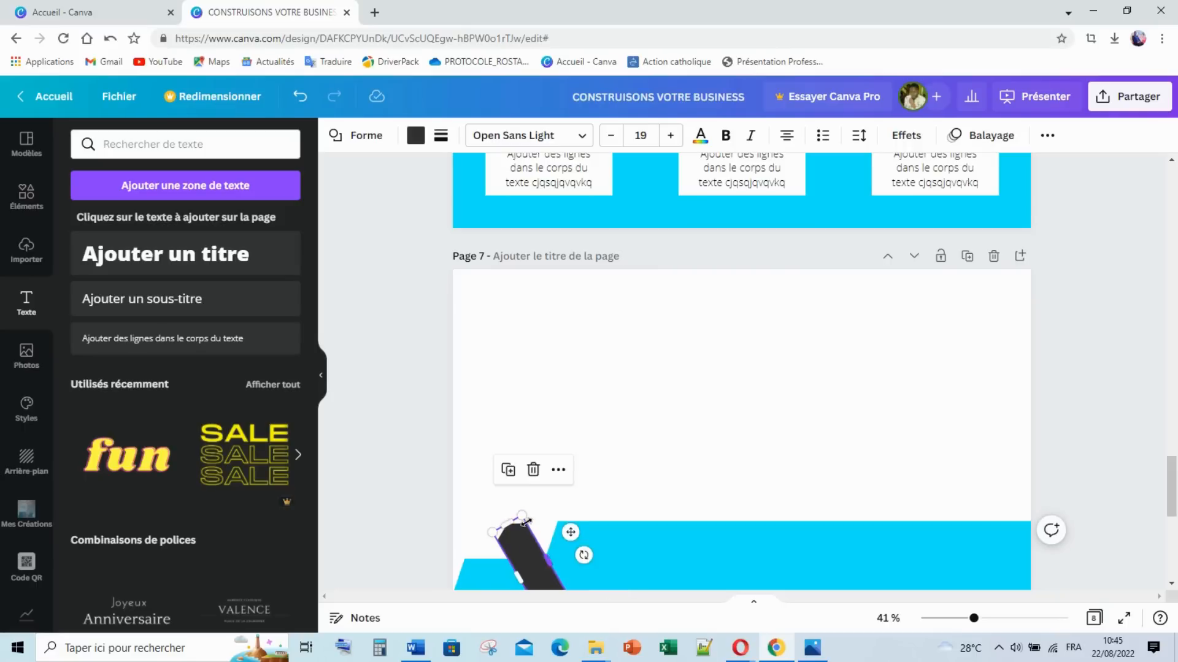
pyautogui.moveTo(526, 521); pyautogui.dragTo(529, 511)
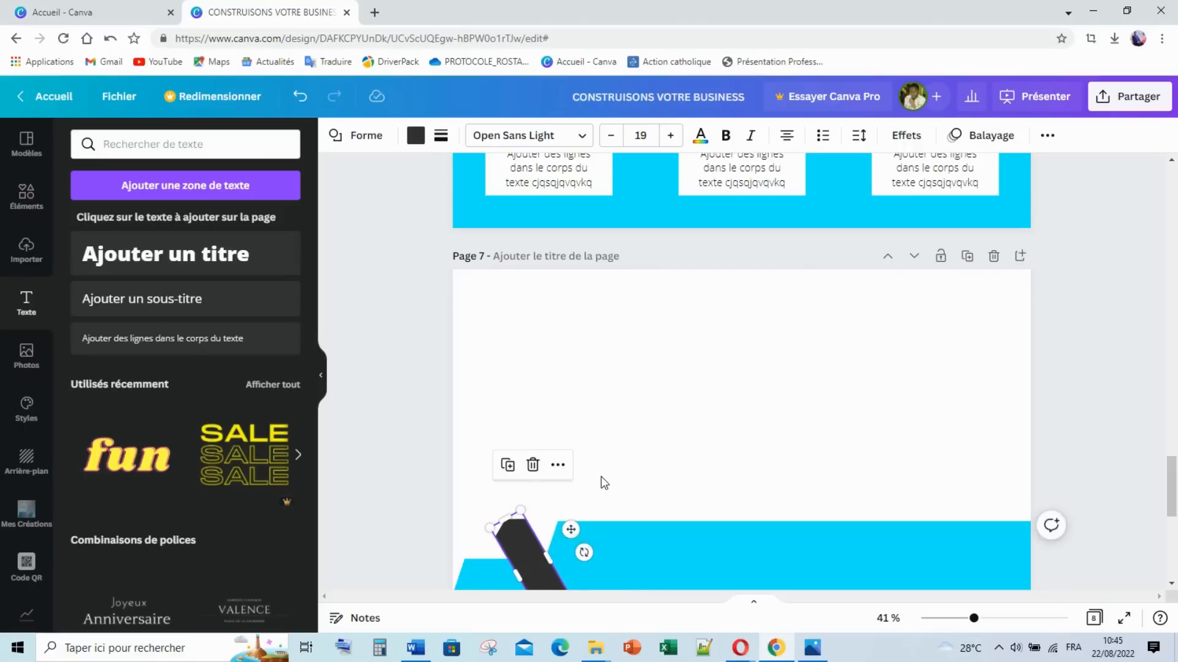
pyautogui.click(606, 483)
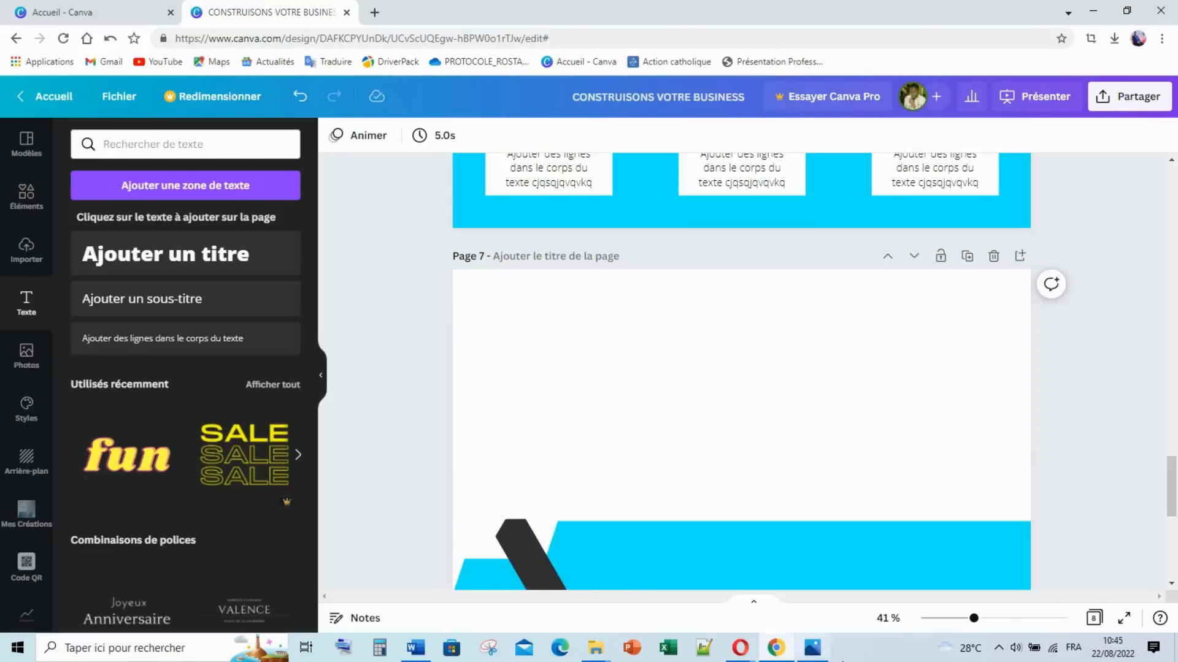
# Step: Check reference 7.png, then copy page 6's NOS SERVICES title onto page 7
pyautogui.click(812, 651)
pyautogui.click(812, 652)
pyautogui.click(767, 421)
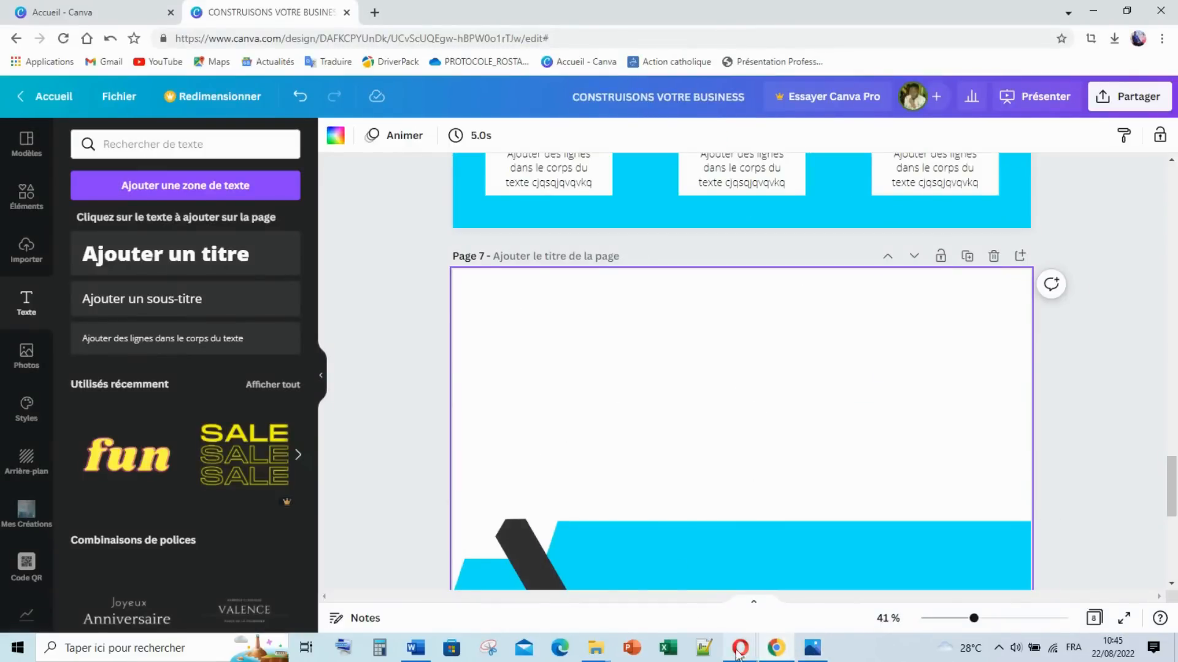
pyautogui.scroll(5, 610, 237)
pyautogui.scroll(1, 610, 237)
pyautogui.click(566, 334)
pyautogui.scroll(-3, 566, 334)
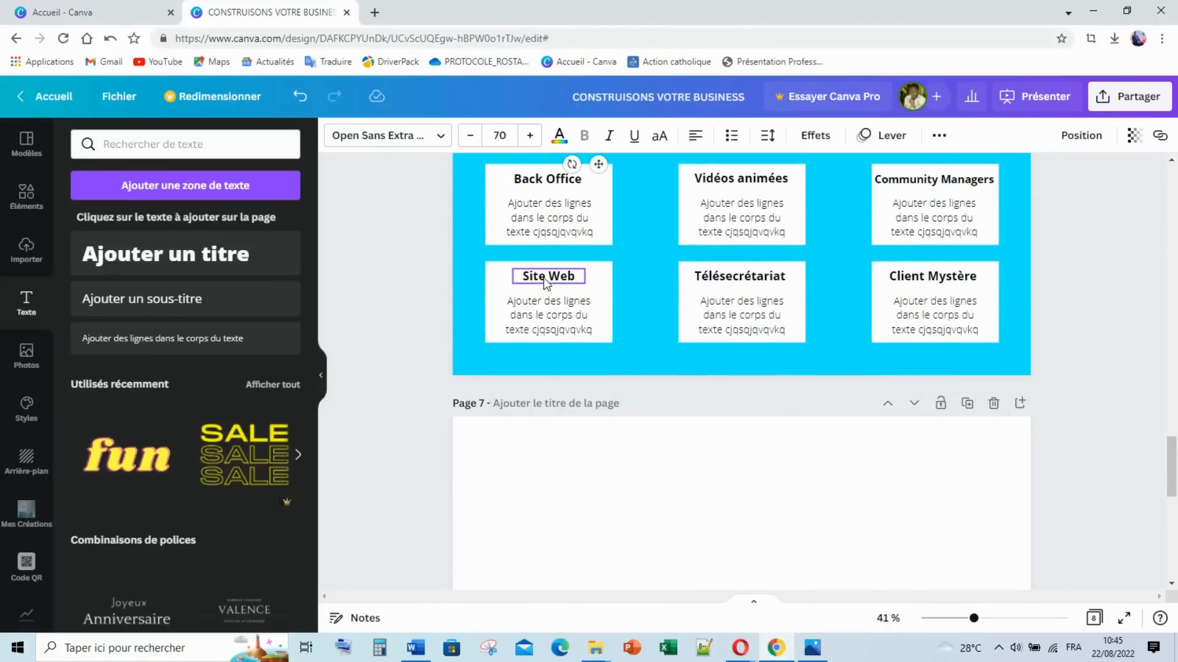
pyautogui.scroll(1, 548, 284)
pyautogui.scroll(-2, 548, 283)
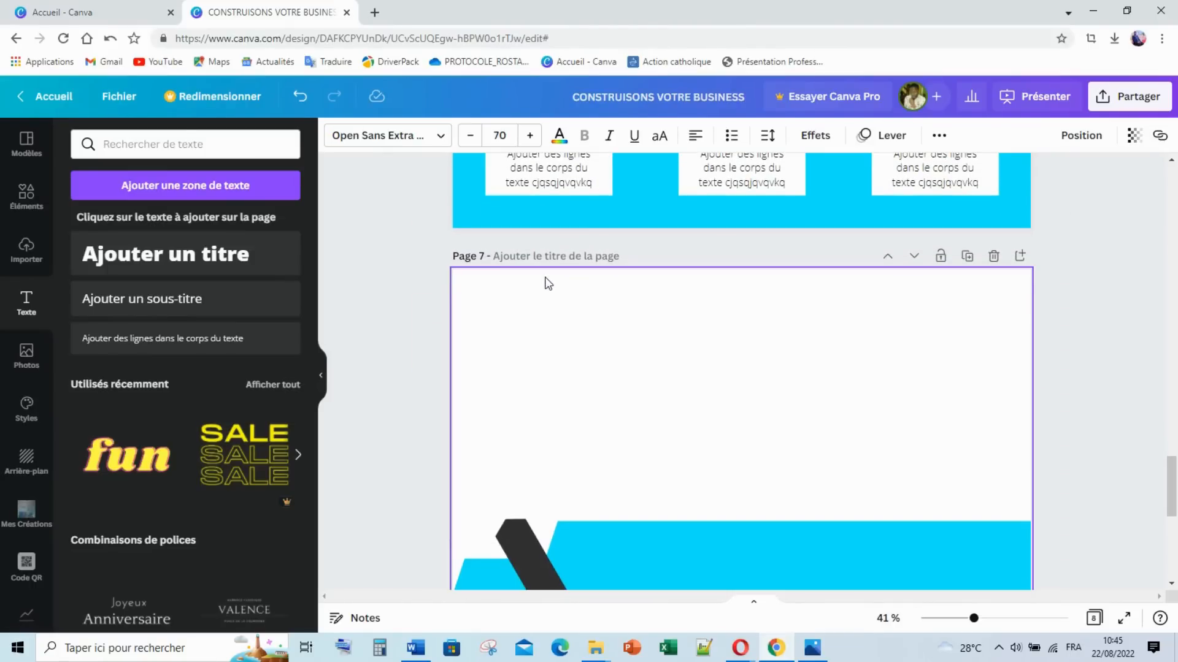
pyautogui.click(585, 332)
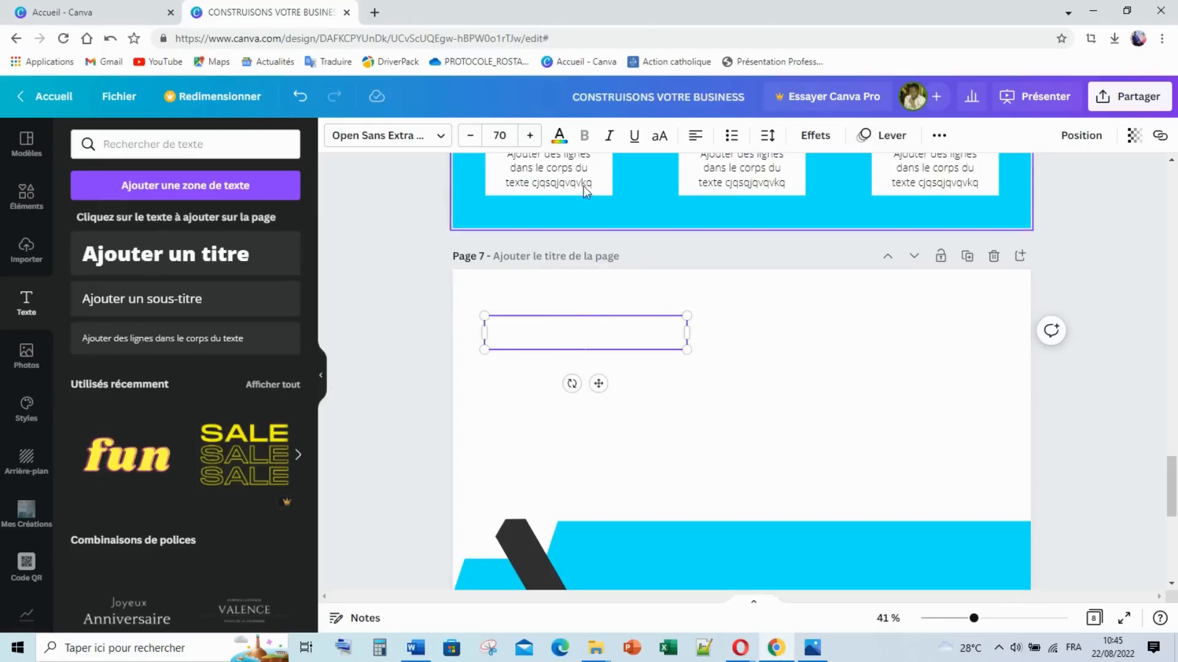
# Step: Make the page 7 heading text dark and select all of its text
pyautogui.click(559, 135)
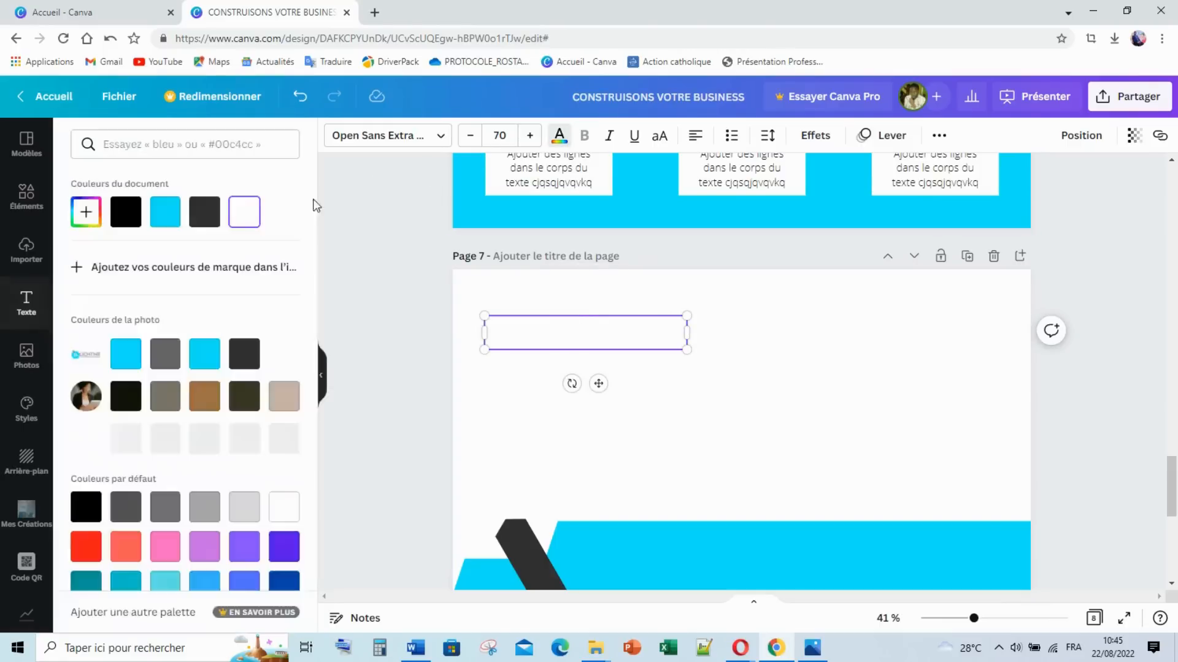
pyautogui.click(245, 355)
pyautogui.click(639, 352)
pyautogui.click(641, 347)
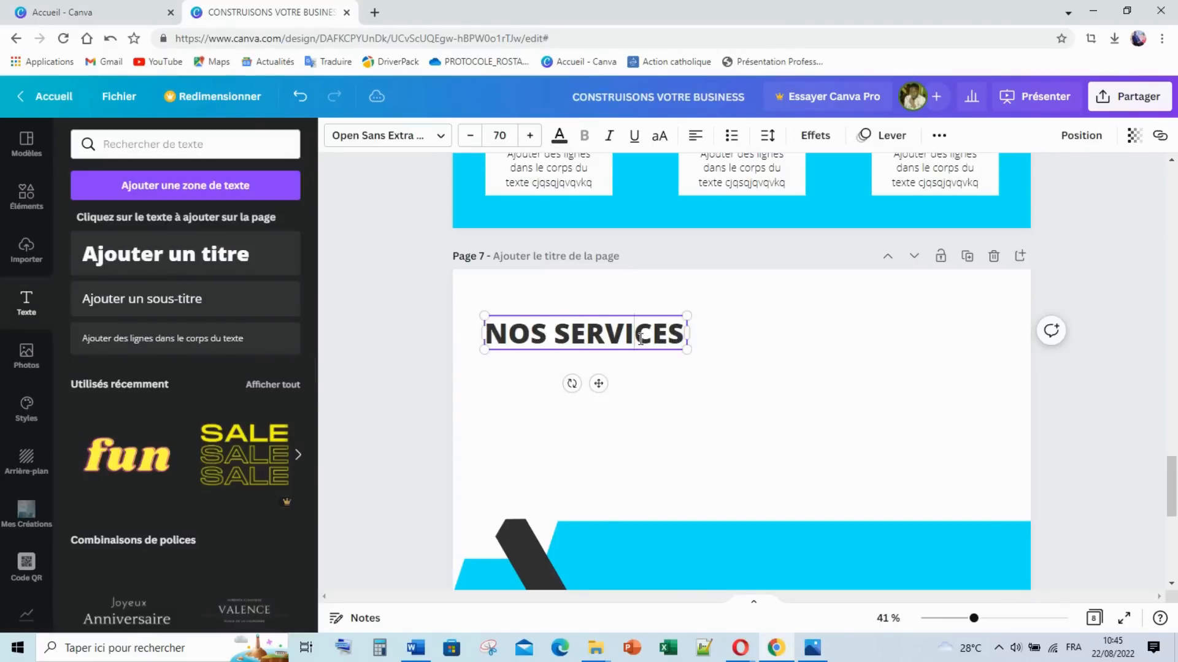
pyautogui.doubleClick(640, 339)
pyautogui.hotkey('ctrl', 'a')
# Step: Retype the heading as 'ILS NOUS FONT CONFIANCE' and widen it onto two lines
pyautogui.write('IL')
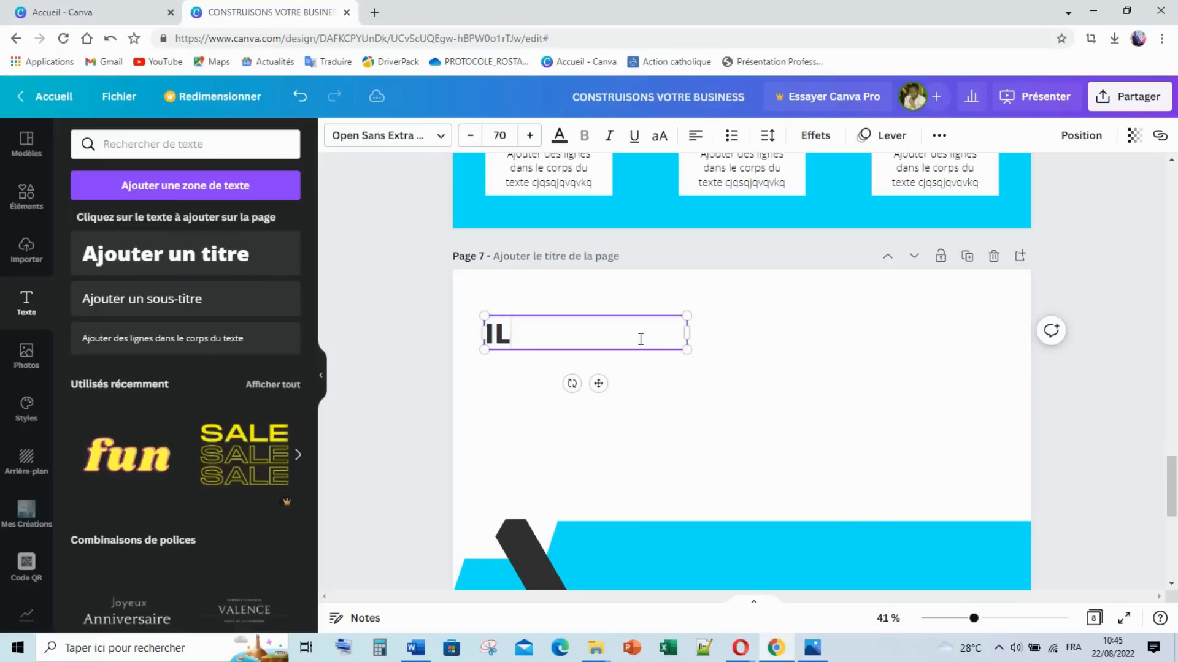
pyautogui.write('S NOUS ')
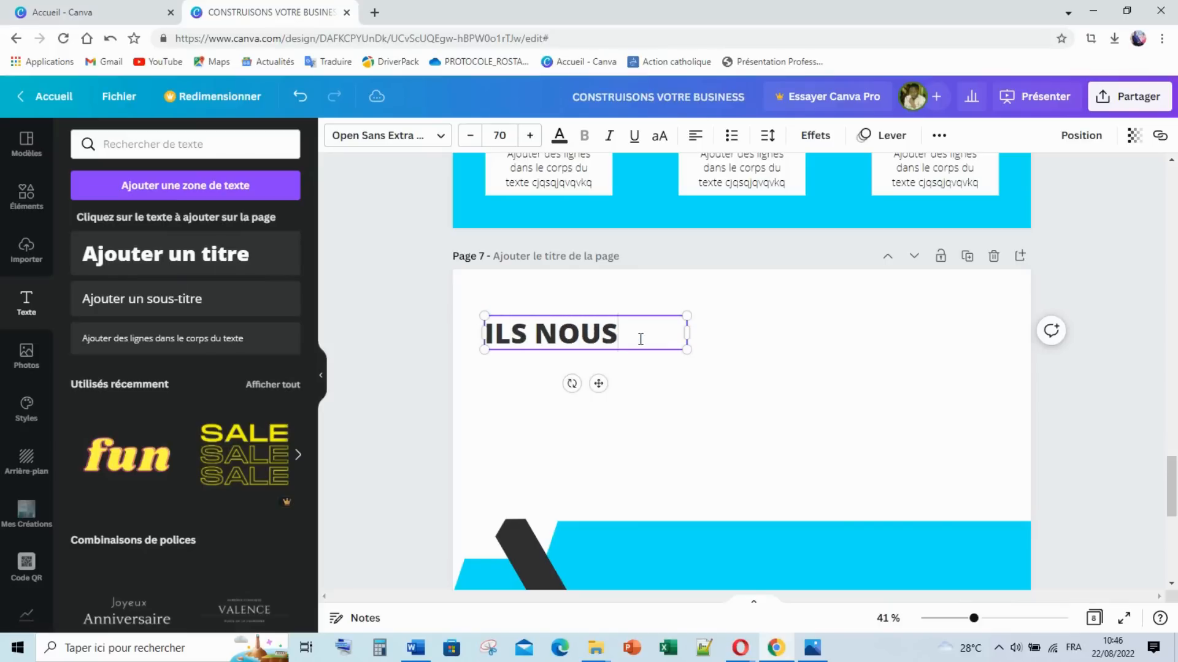
pyautogui.write('FO')
pyautogui.write('T ')
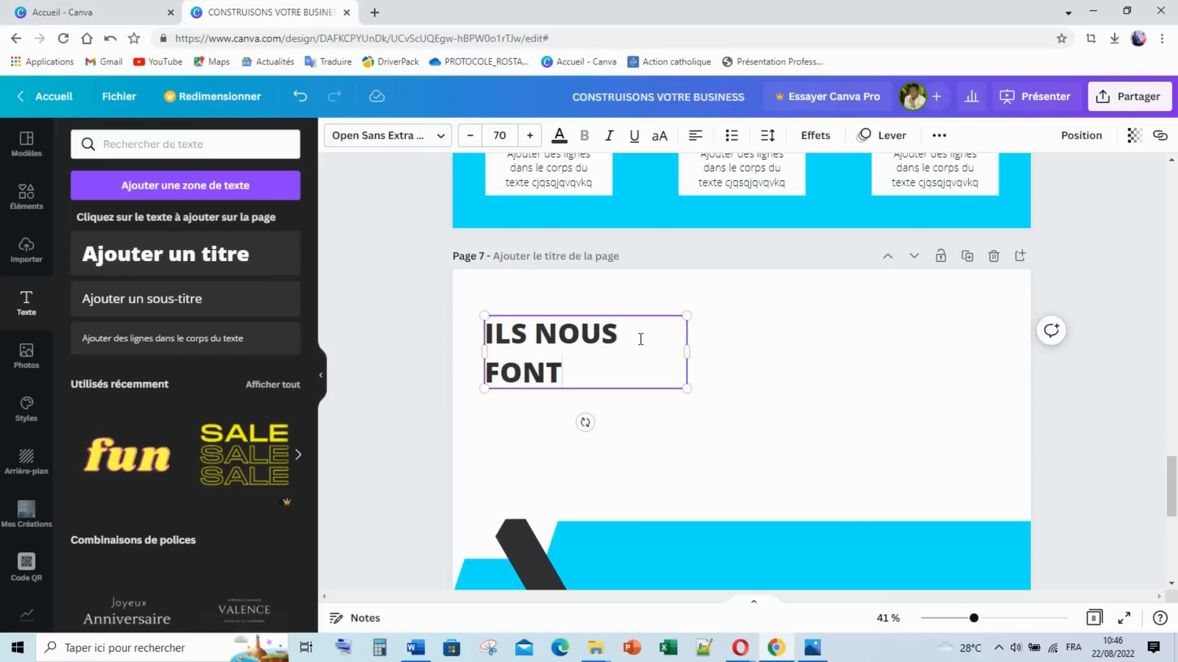
pyautogui.write('CONFIANCE')
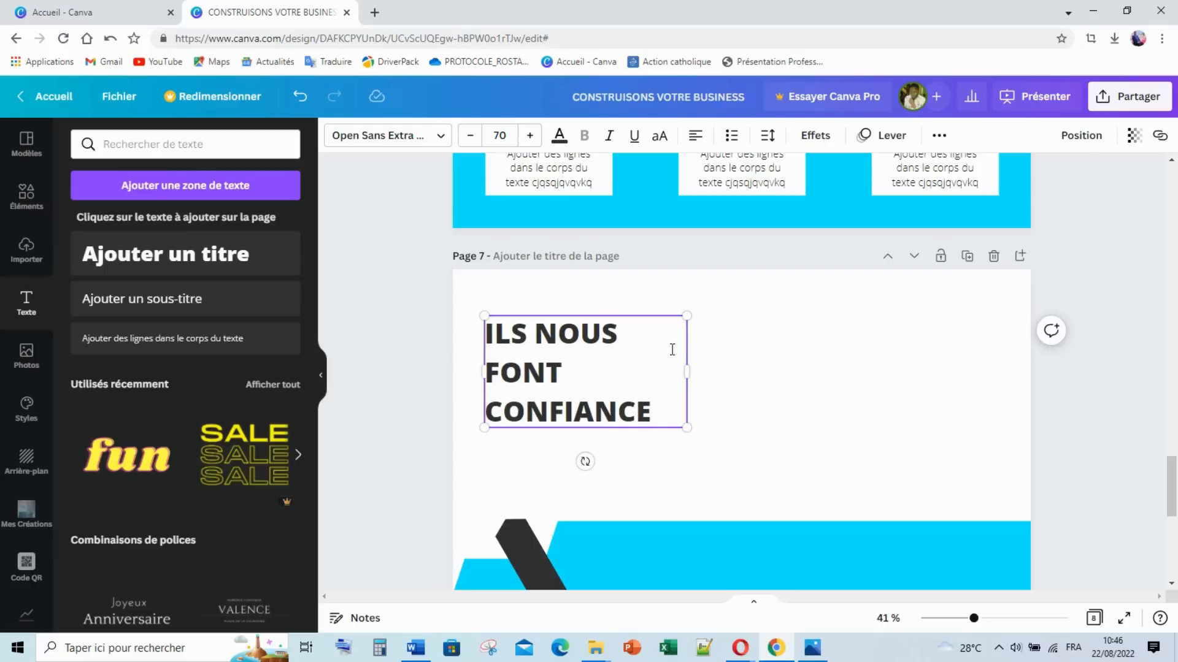
pyautogui.moveTo(693, 370); pyautogui.dragTo(709, 367)
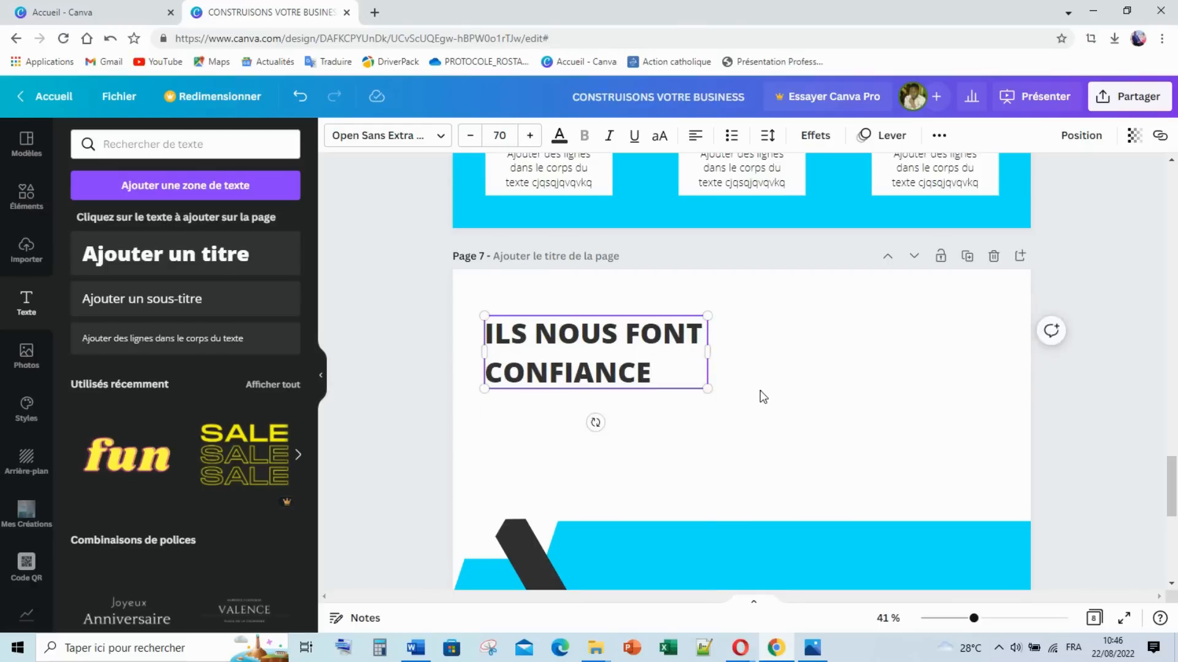
pyautogui.click(673, 402)
# Step: Copy a body text placeholder from page 6 to paste on page 7
pyautogui.click(564, 178)
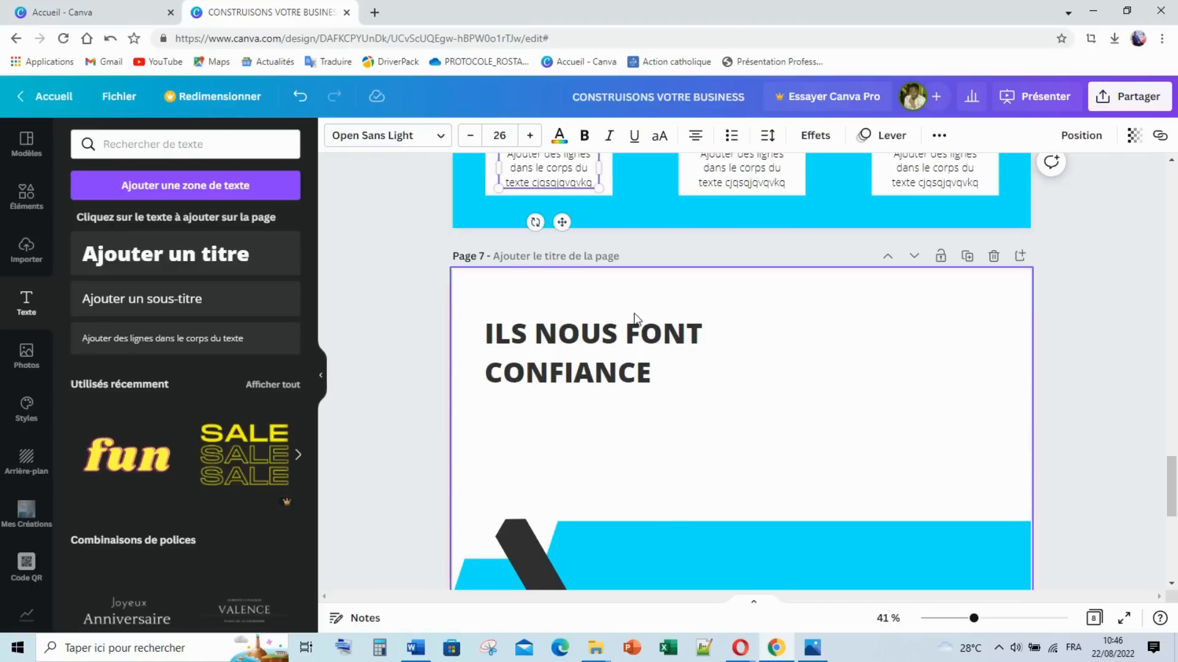
pyautogui.scroll(-3, 635, 314)
pyautogui.scroll(2, 656, 344)
pyautogui.click(653, 357)
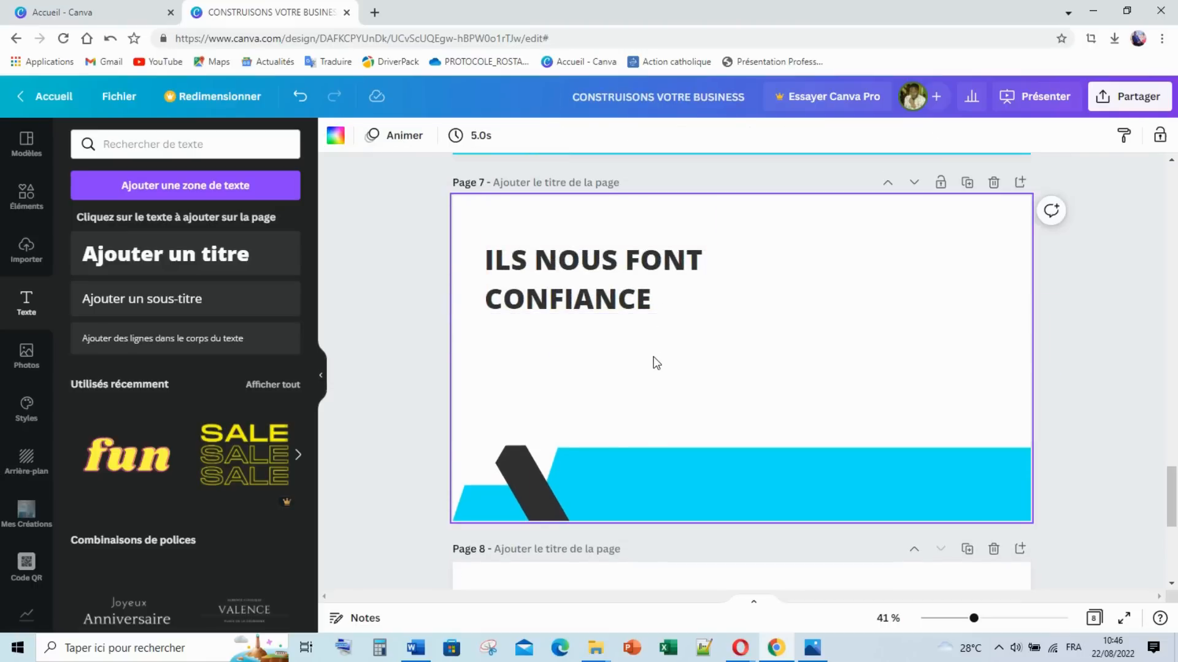
# Step: Paste the body text directly under CONFIANCE and left-align it
pyautogui.hotkey('ctrl', 'v')
pyautogui.moveTo(563, 457); pyautogui.dragTo(714, 348)
pyautogui.click(687, 364)
pyautogui.click(643, 354)
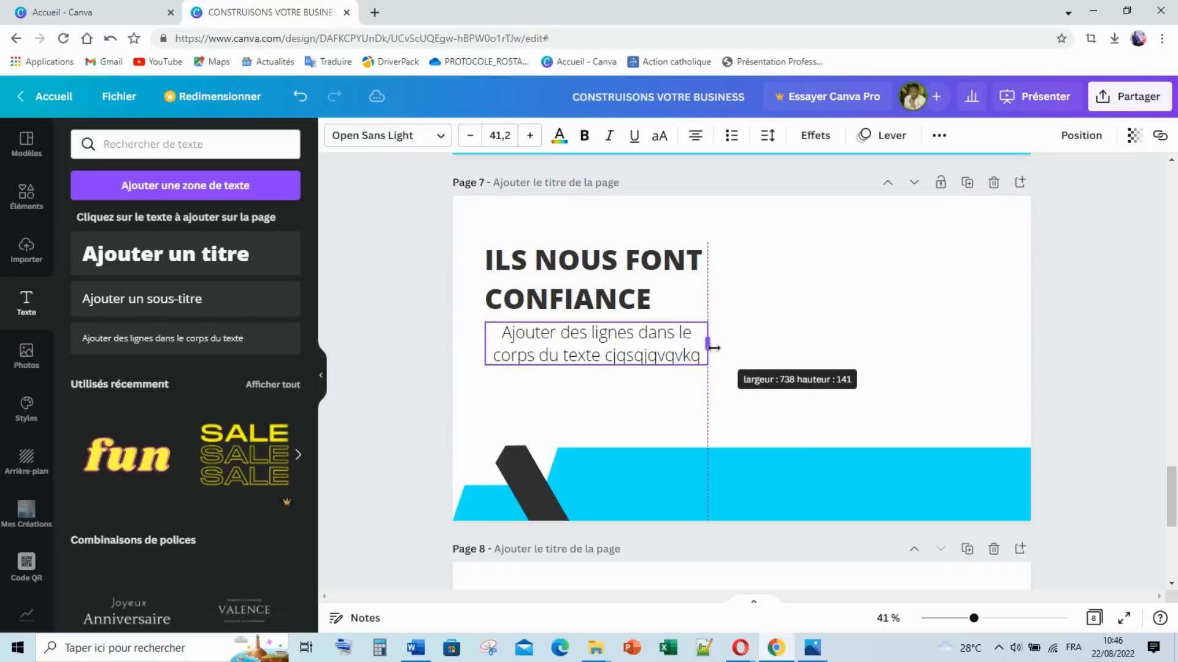
pyautogui.click(766, 349)
pyautogui.click(647, 342)
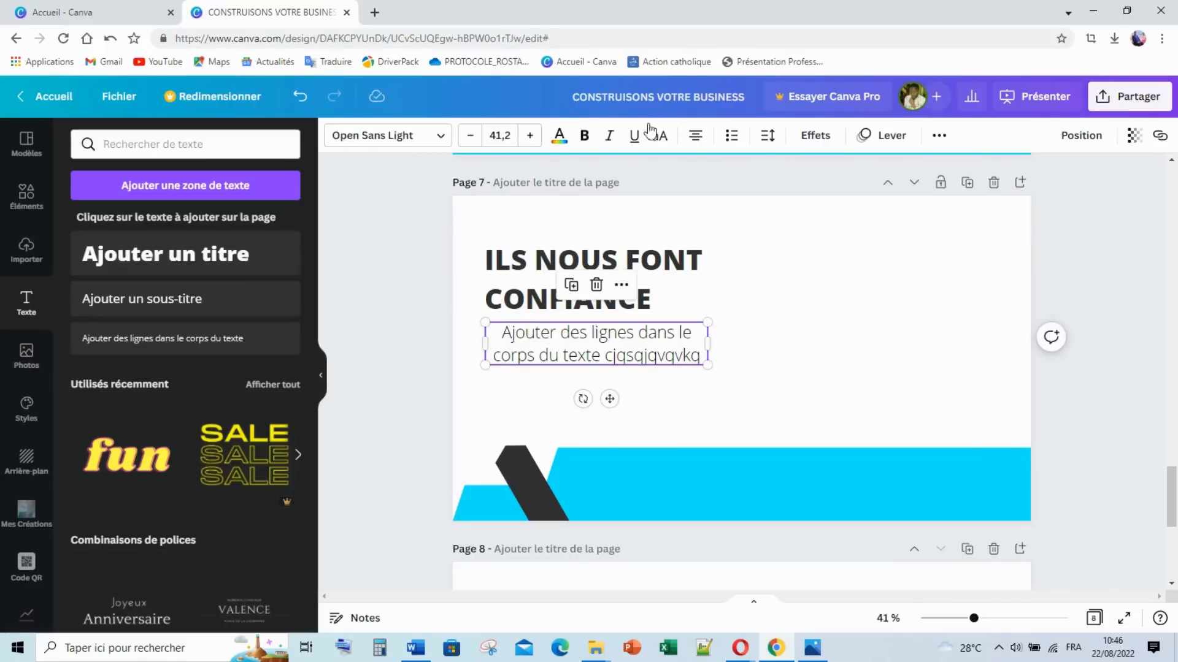
pyautogui.click(701, 140)
pyautogui.click(732, 303)
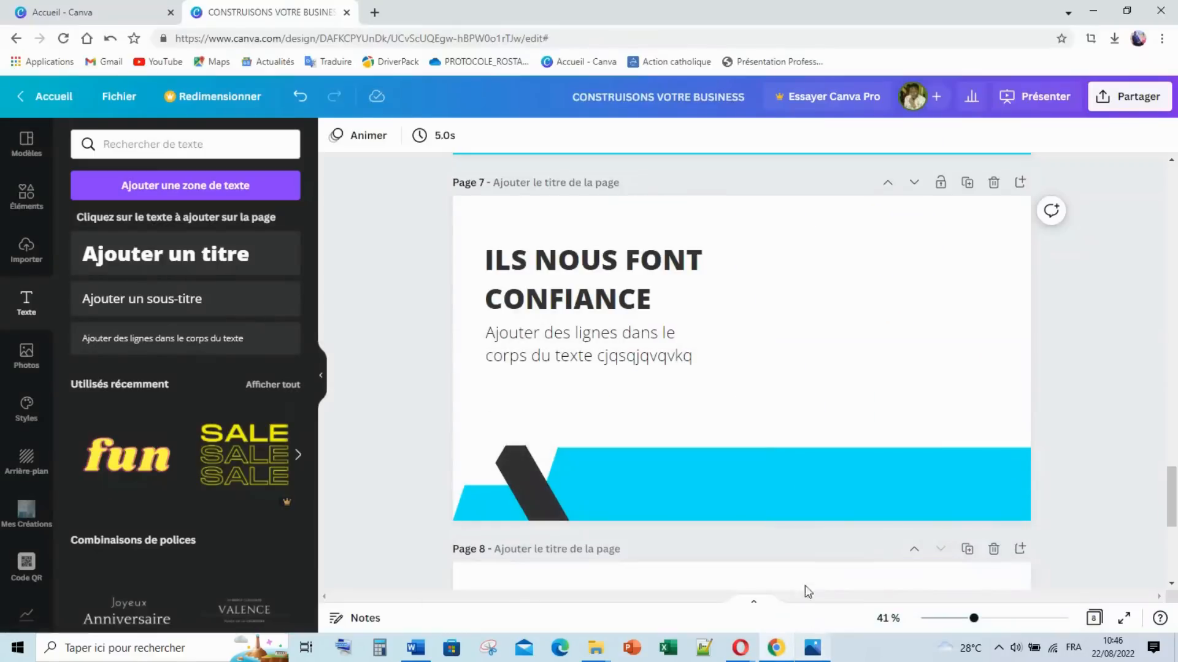
# Step: Move the heading and body text up slightly together
pyautogui.click(528, 260)
pyautogui.keyDown('shift'); pyautogui.click(517, 341); pyautogui.keyUp('shift')
pyautogui.moveTo(558, 277); pyautogui.dragTo(558, 262)
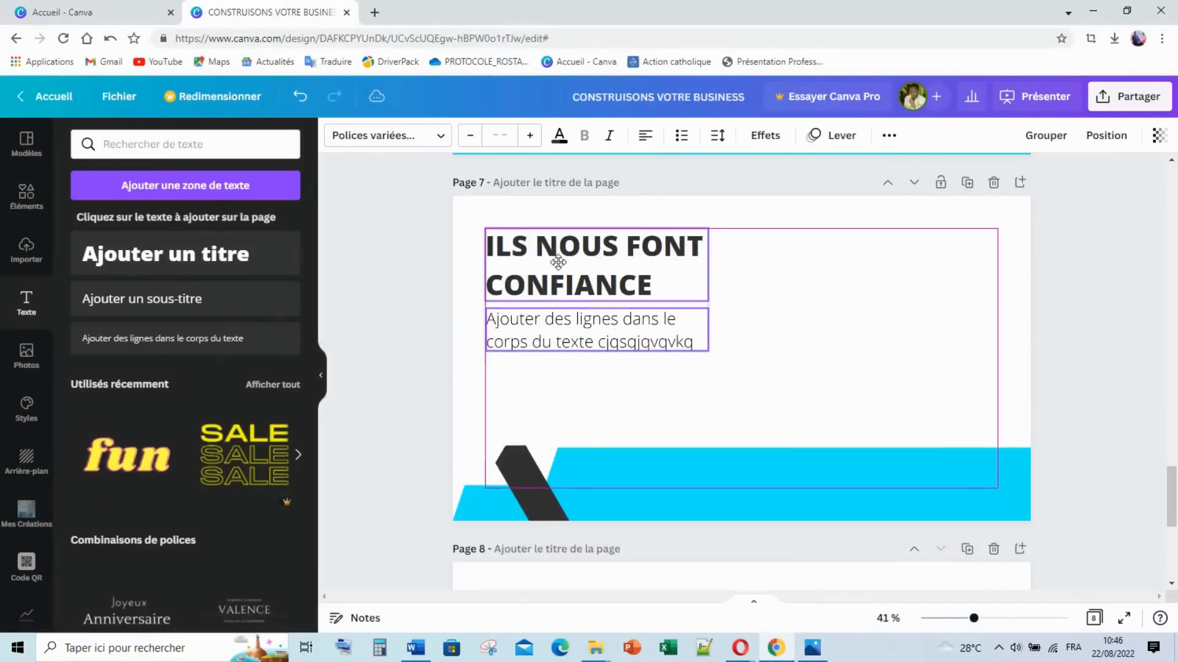
pyautogui.click(763, 322)
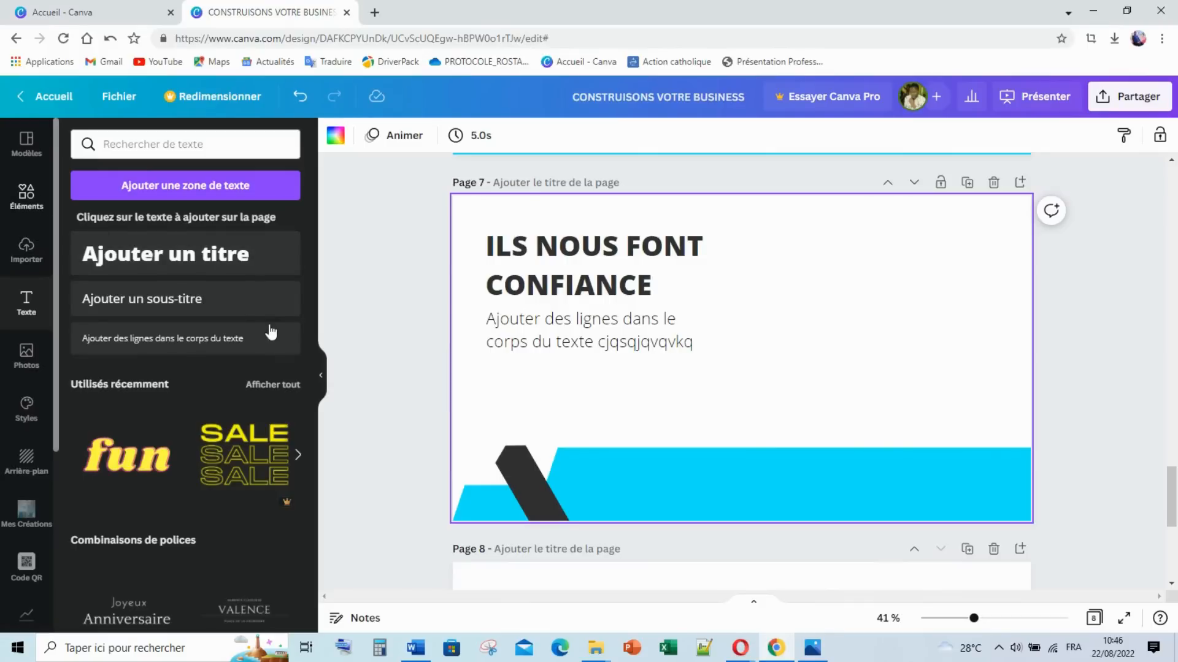
# Step: Add a circle from Éléments' Lignes et formes to page 7
pyautogui.click(26, 196)
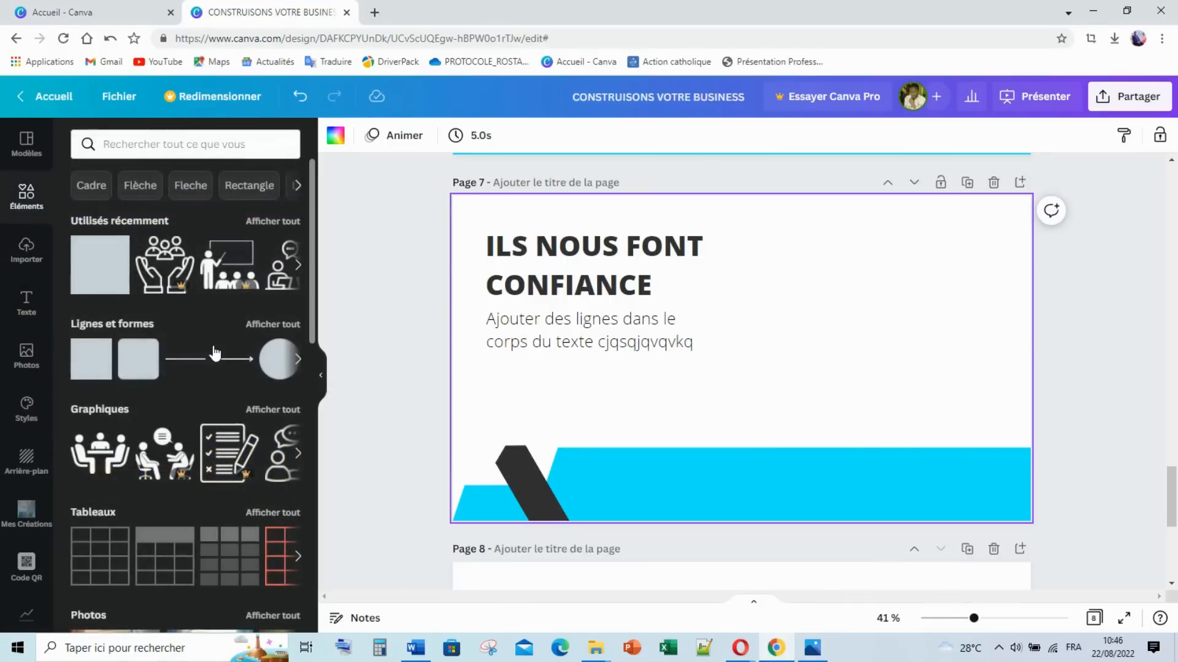
pyautogui.click(139, 327)
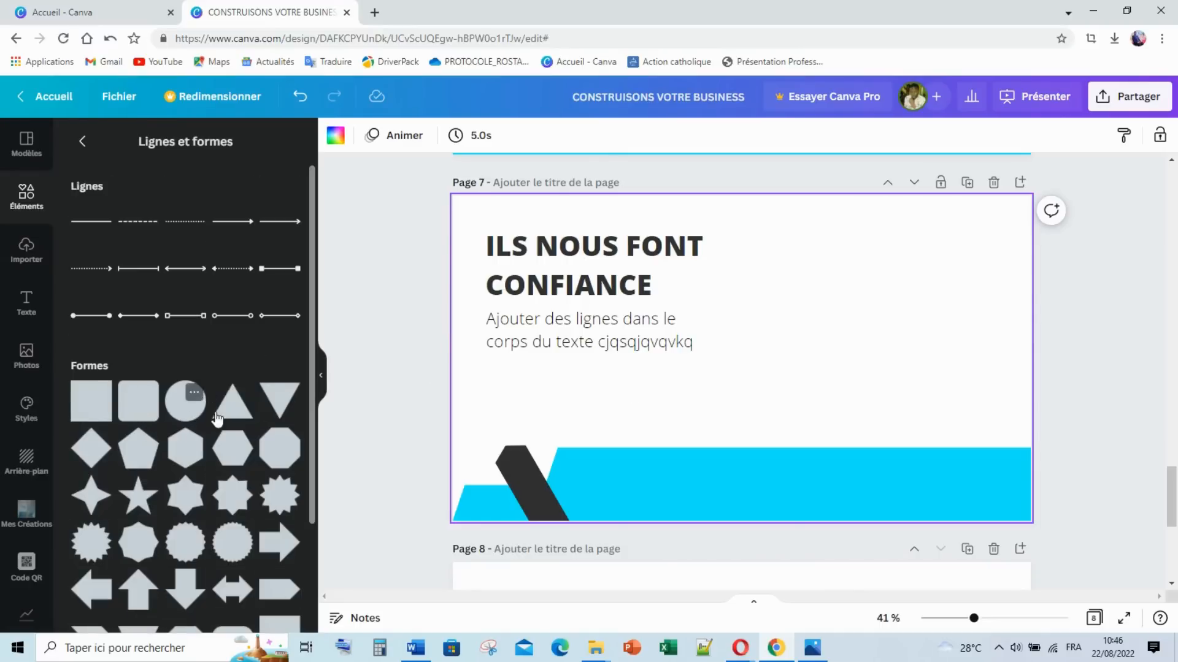
pyautogui.click(184, 406)
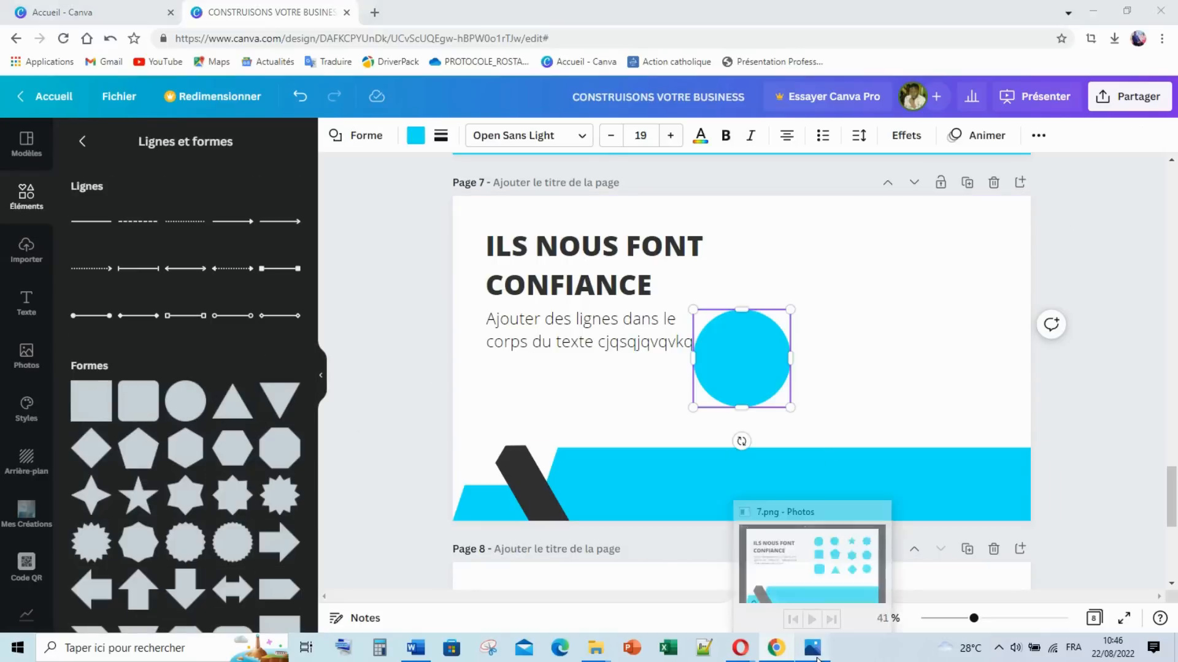
pyautogui.click(815, 656)
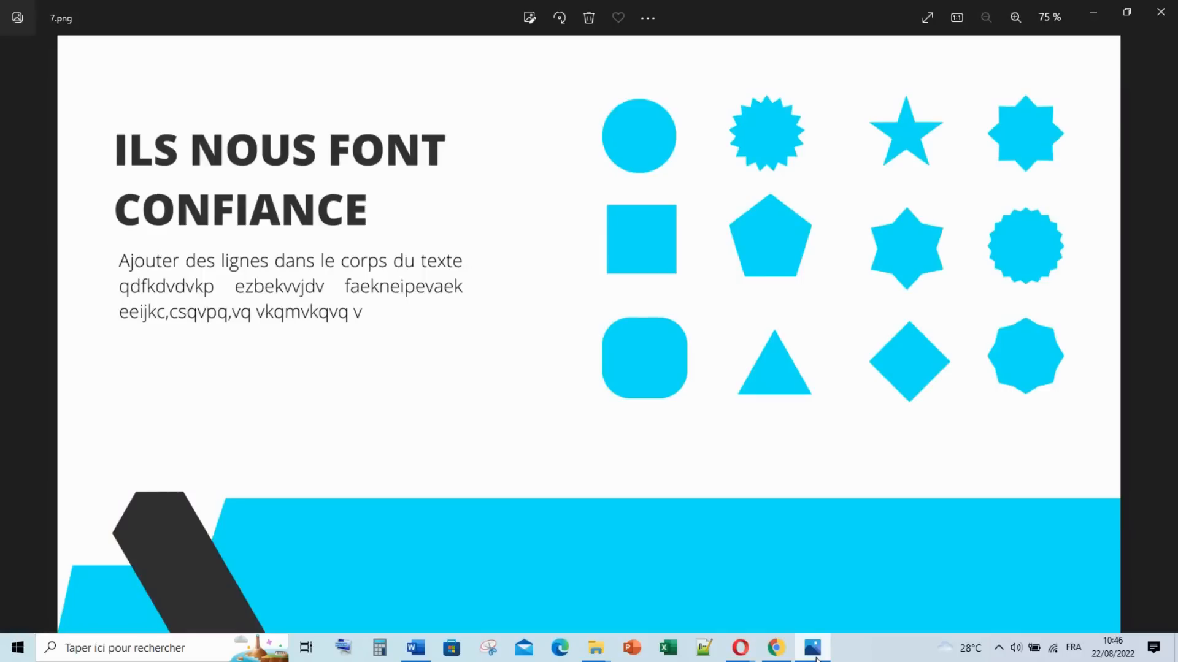
# Step: Put away the 7.png reference and shrink the cyan circle beside the heading
pyautogui.click(814, 657)
pyautogui.moveTo(790, 407); pyautogui.dragTo(778, 260)
pyautogui.click(879, 343)
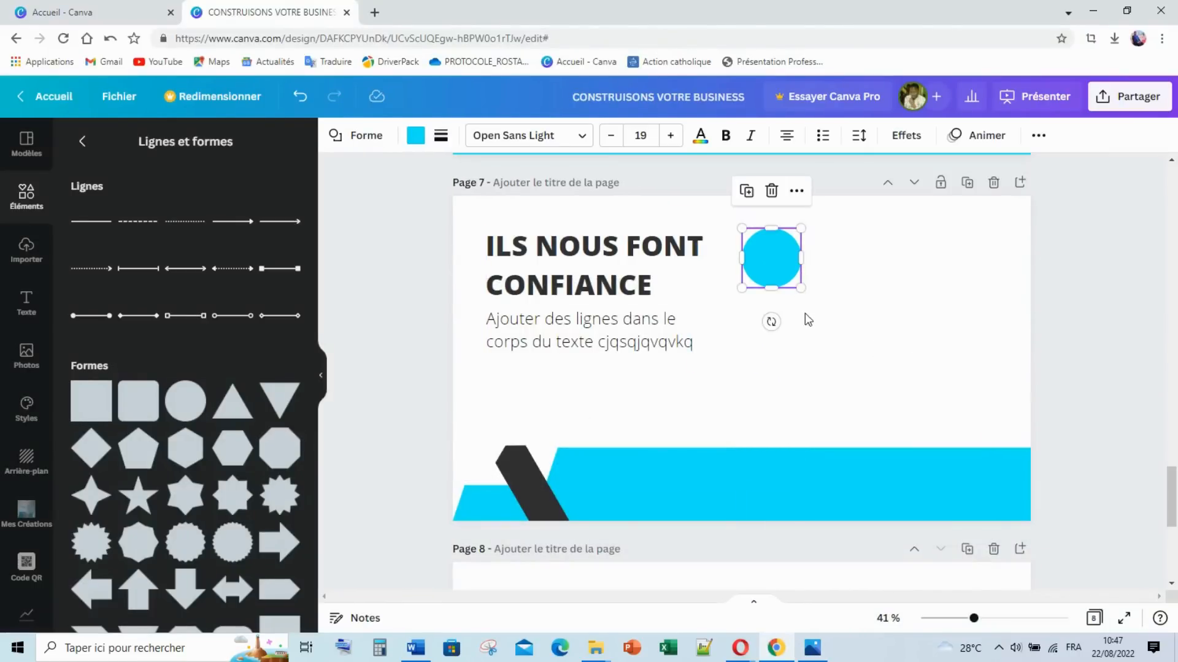
# Step: Add a scalloped badge at the upper-right corner and a hexagon beside the circle
pyautogui.click(810, 325)
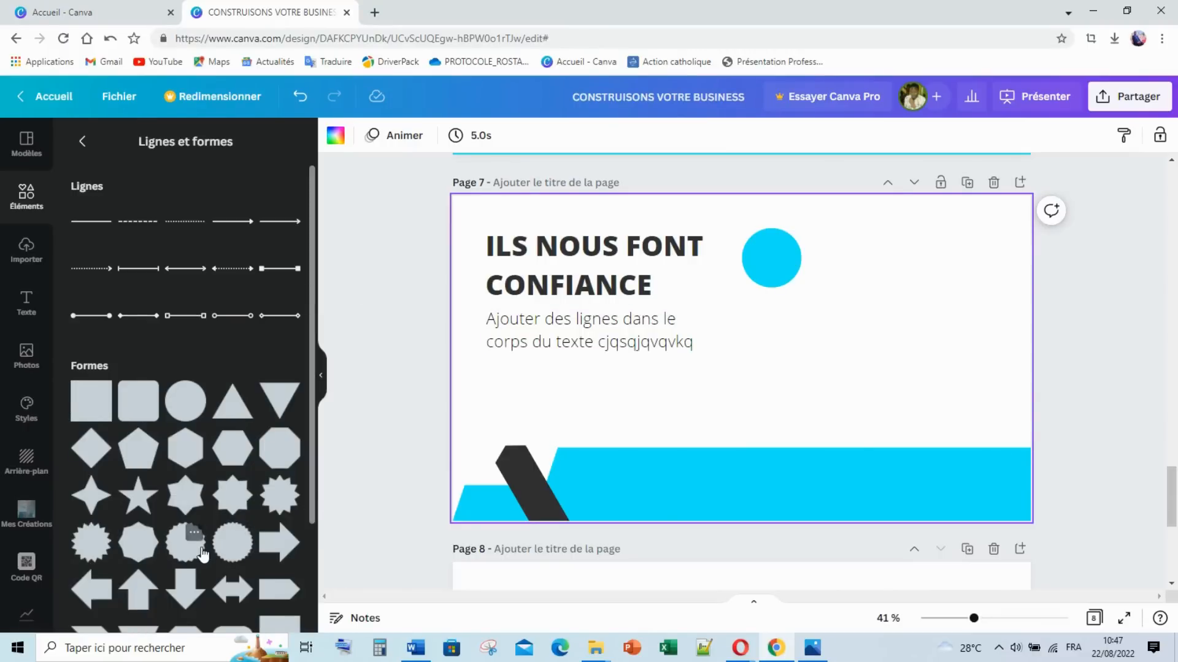
pyautogui.click(203, 554)
pyautogui.moveTo(758, 378); pyautogui.dragTo(889, 283)
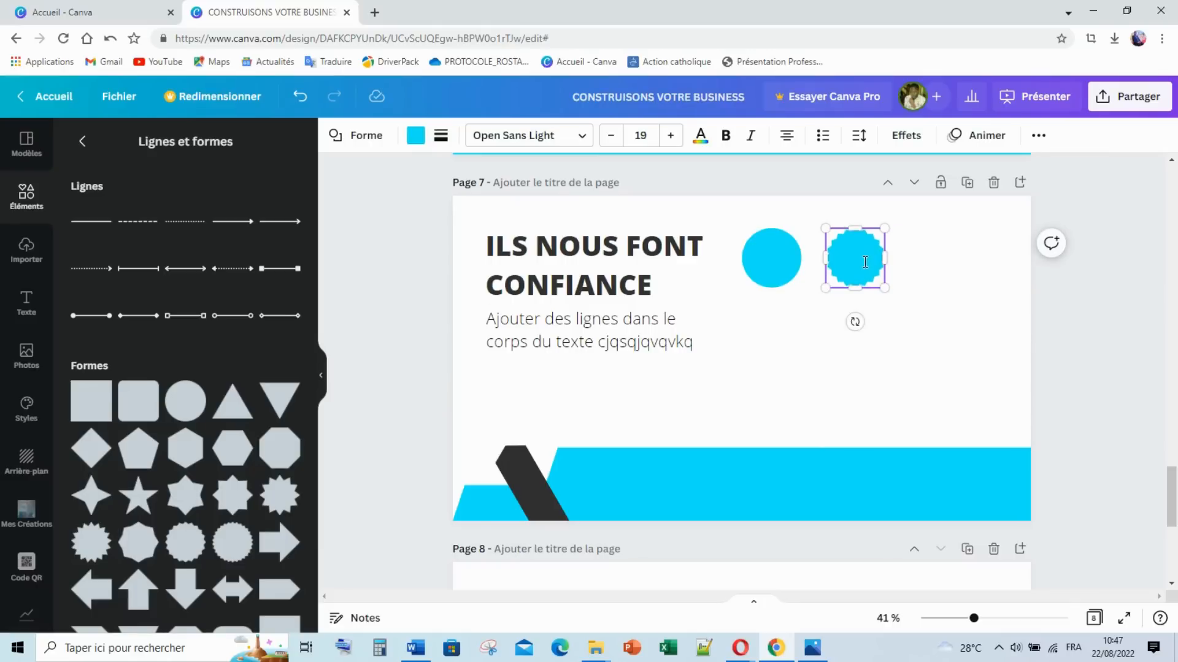
pyautogui.click(894, 277)
pyautogui.moveTo(865, 263); pyautogui.dragTo(976, 262)
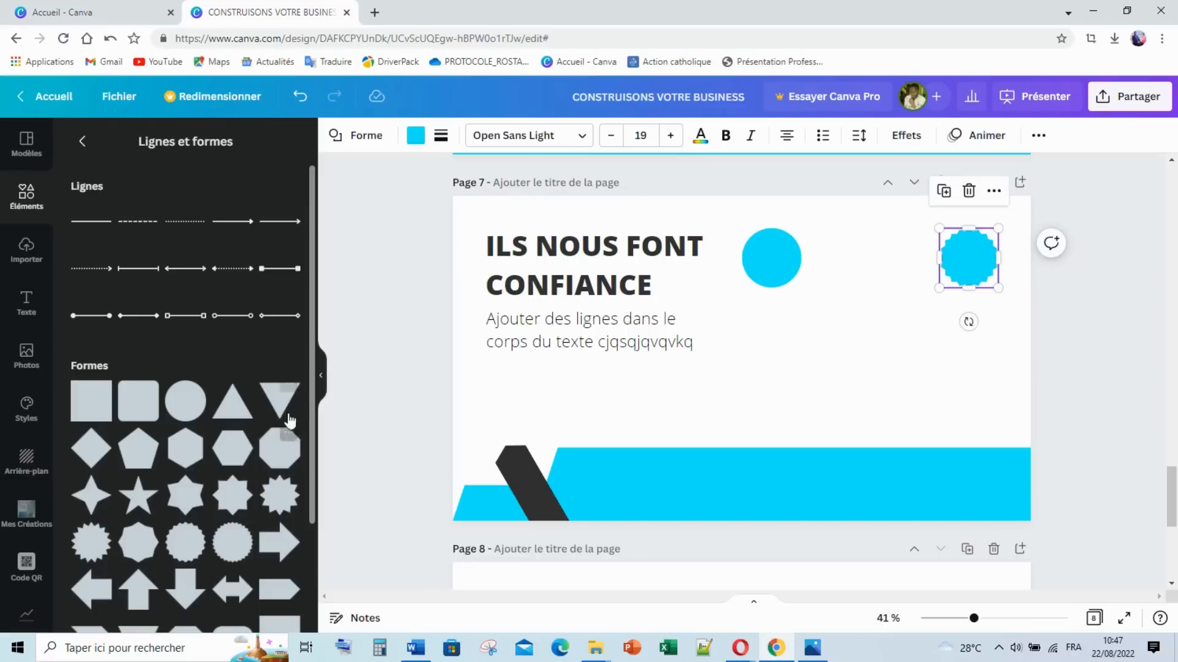
pyautogui.click(239, 455)
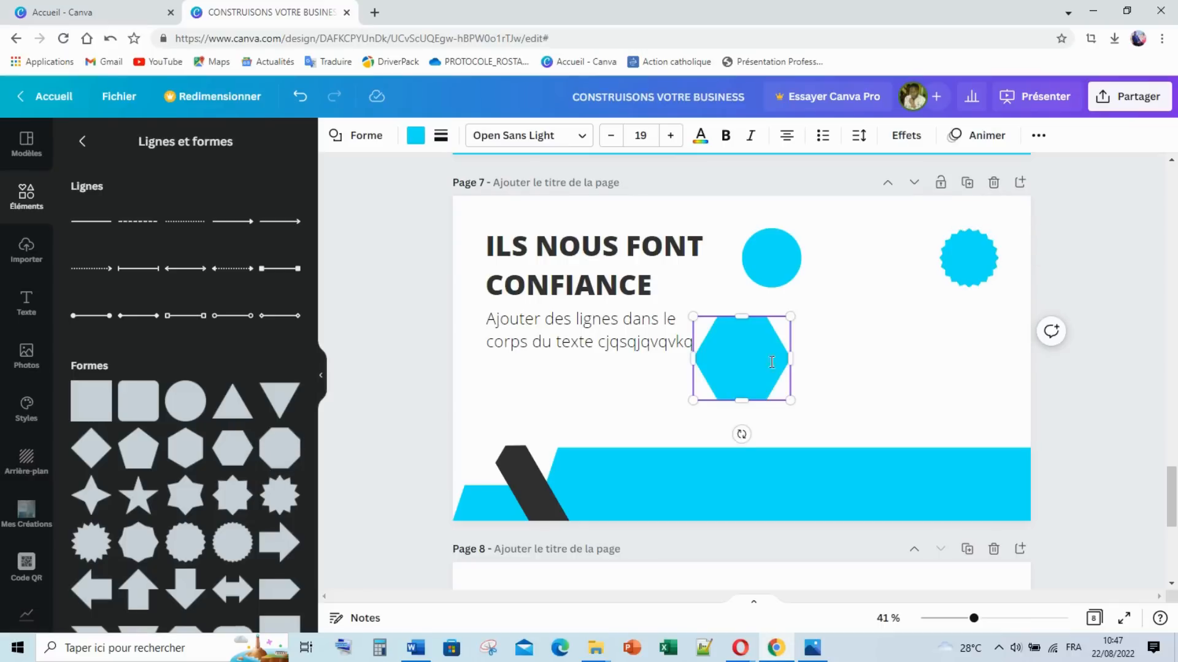
pyautogui.moveTo(744, 365); pyautogui.dragTo(869, 266)
pyautogui.click(724, 403)
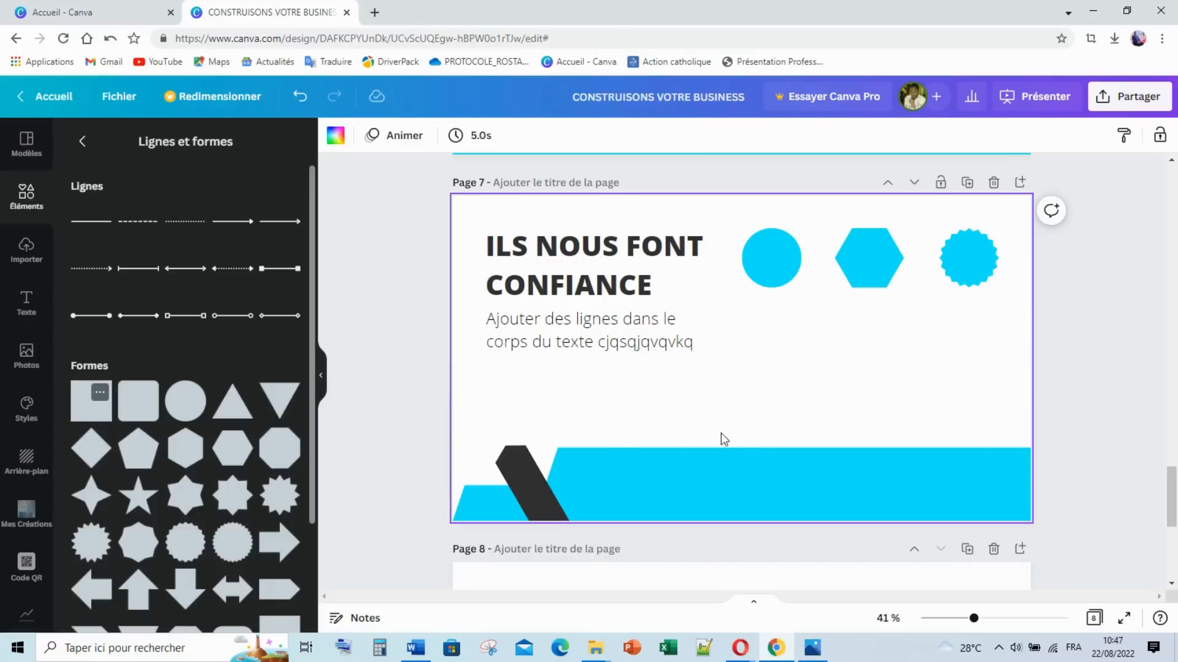
# Step: Shrink the cyan square below the circle and place a small star to its right
pyautogui.moveTo(788, 405); pyautogui.dragTo(801, 358)
pyautogui.click(833, 339)
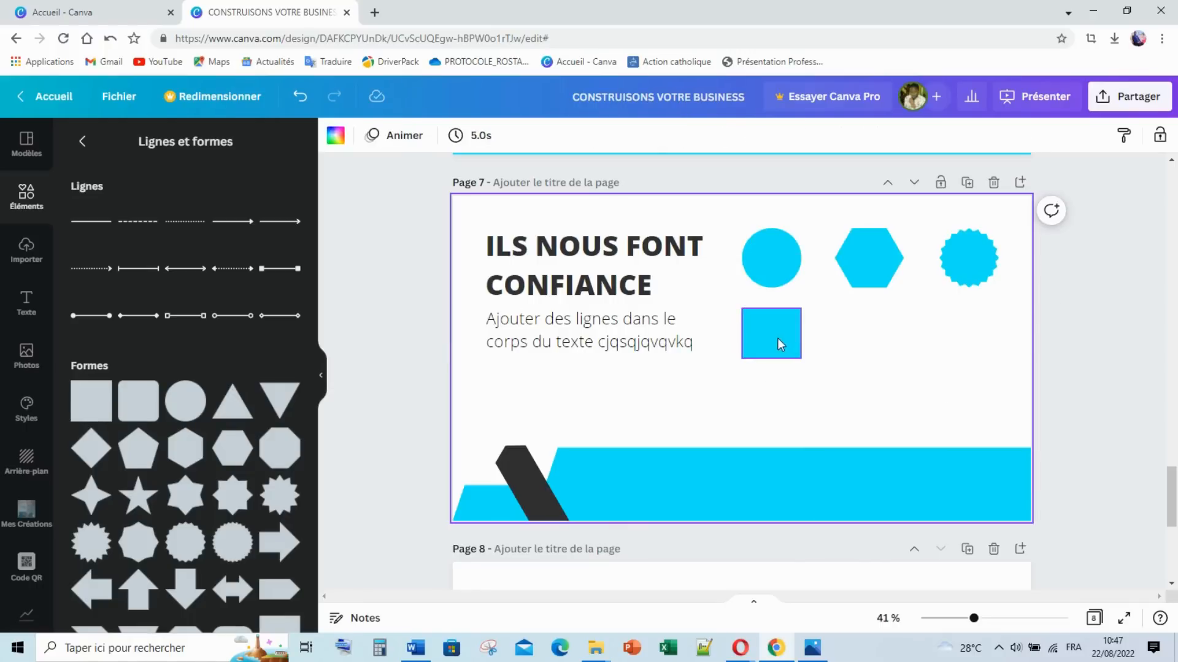
pyautogui.click(775, 337)
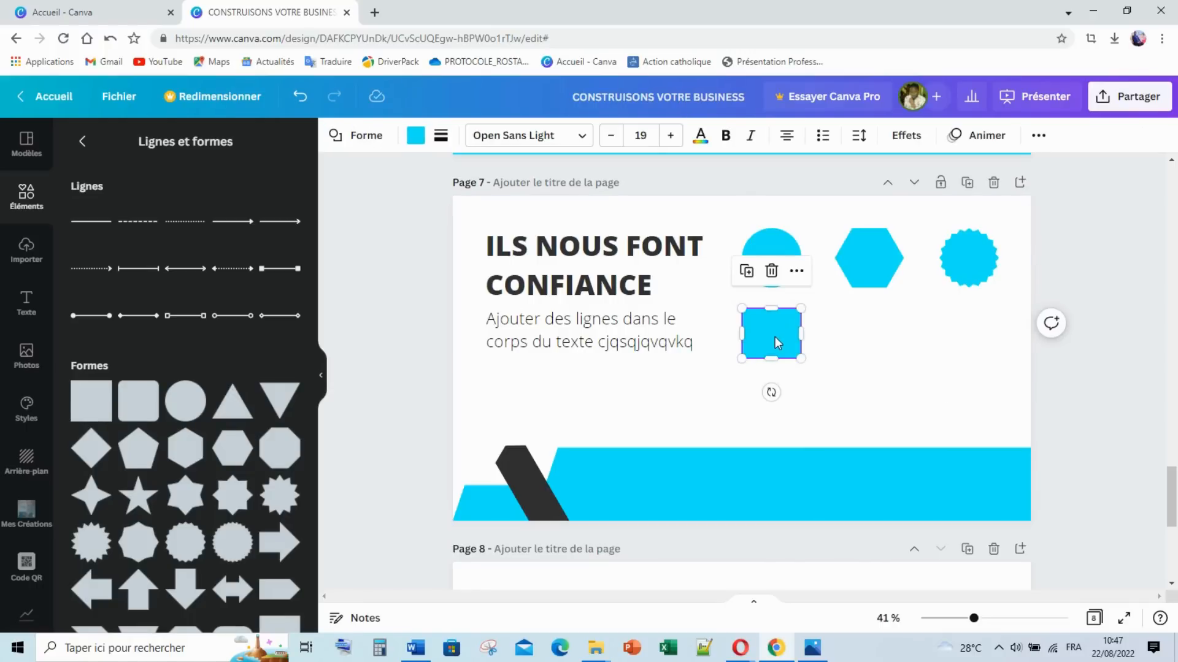
pyautogui.moveTo(775, 337); pyautogui.dragTo(773, 340)
pyautogui.click(834, 338)
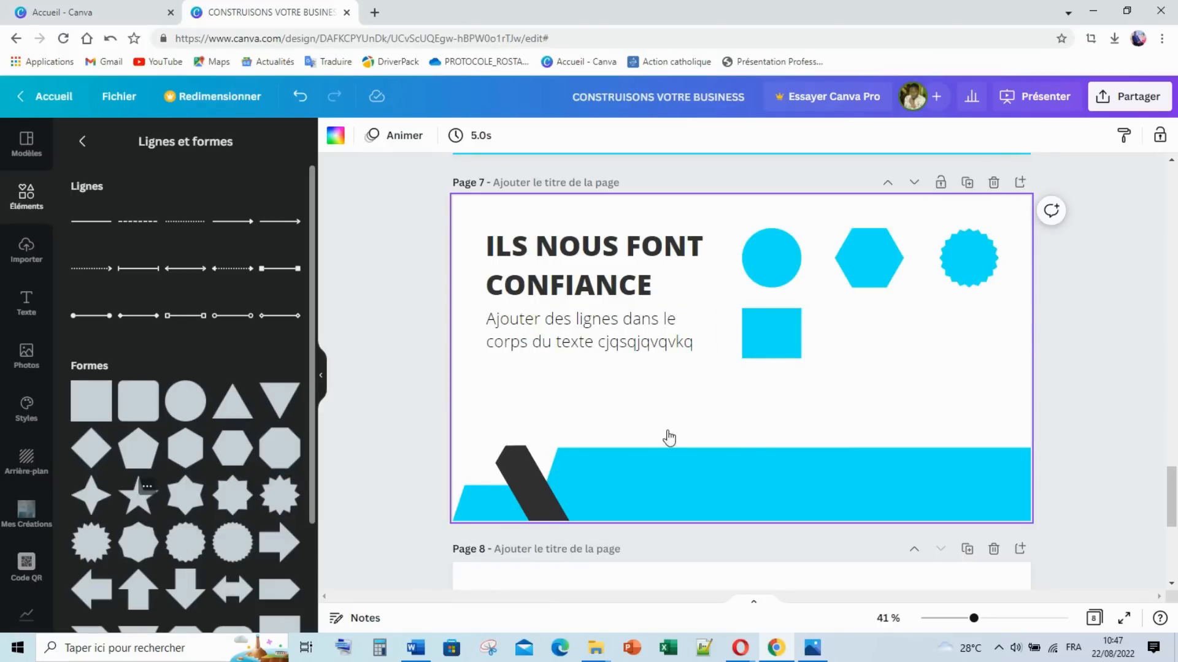
pyautogui.moveTo(789, 359); pyautogui.dragTo(916, 348)
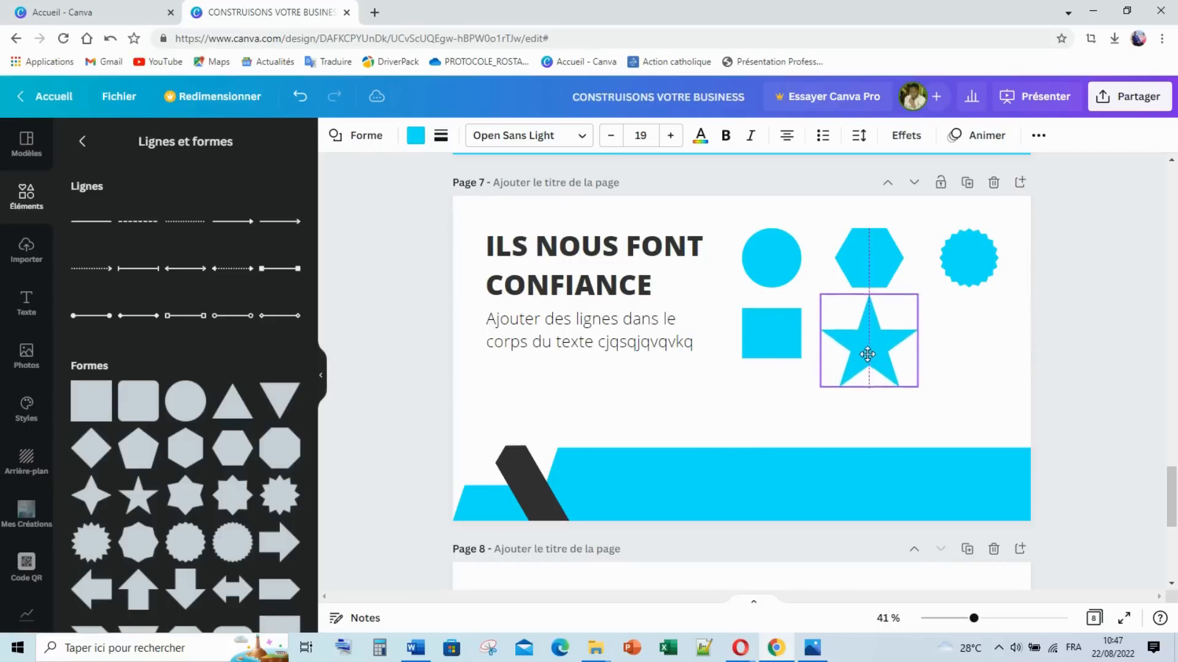
pyautogui.moveTo(917, 394); pyautogui.dragTo(888, 350)
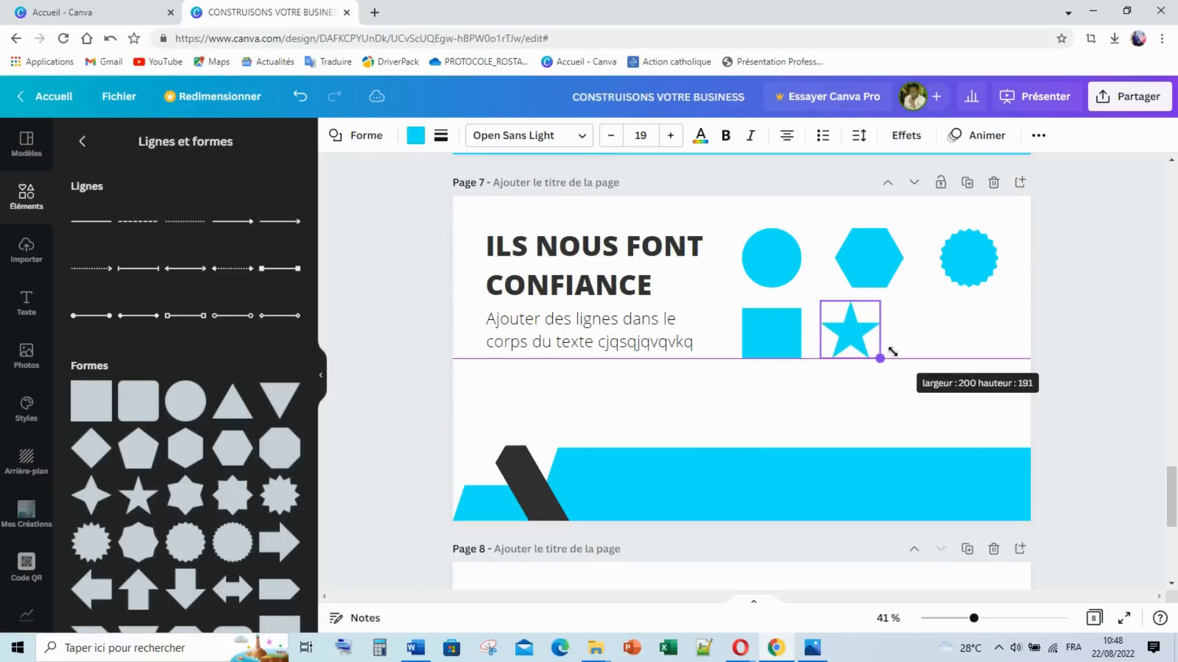
pyautogui.moveTo(821, 301); pyautogui.dragTo(860, 327)
pyautogui.click(931, 371)
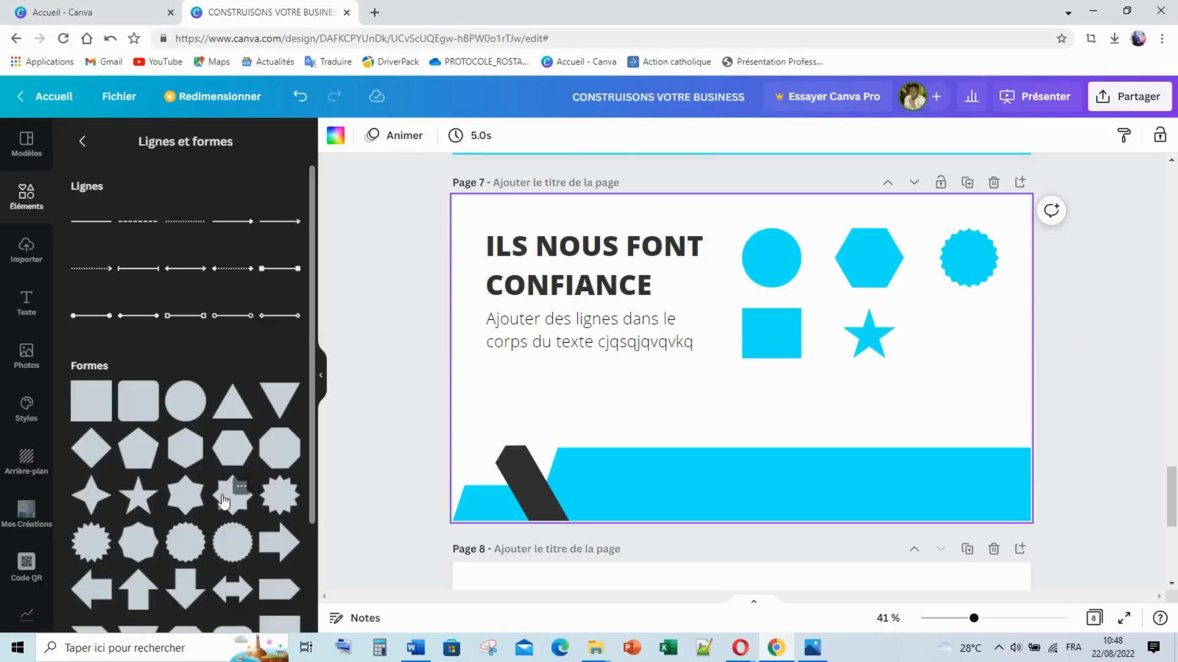
# Step: Add an eight-pointed star to page 7, placed below the square and shrunk to match
pyautogui.click(241, 486)
pyautogui.press('Escape')
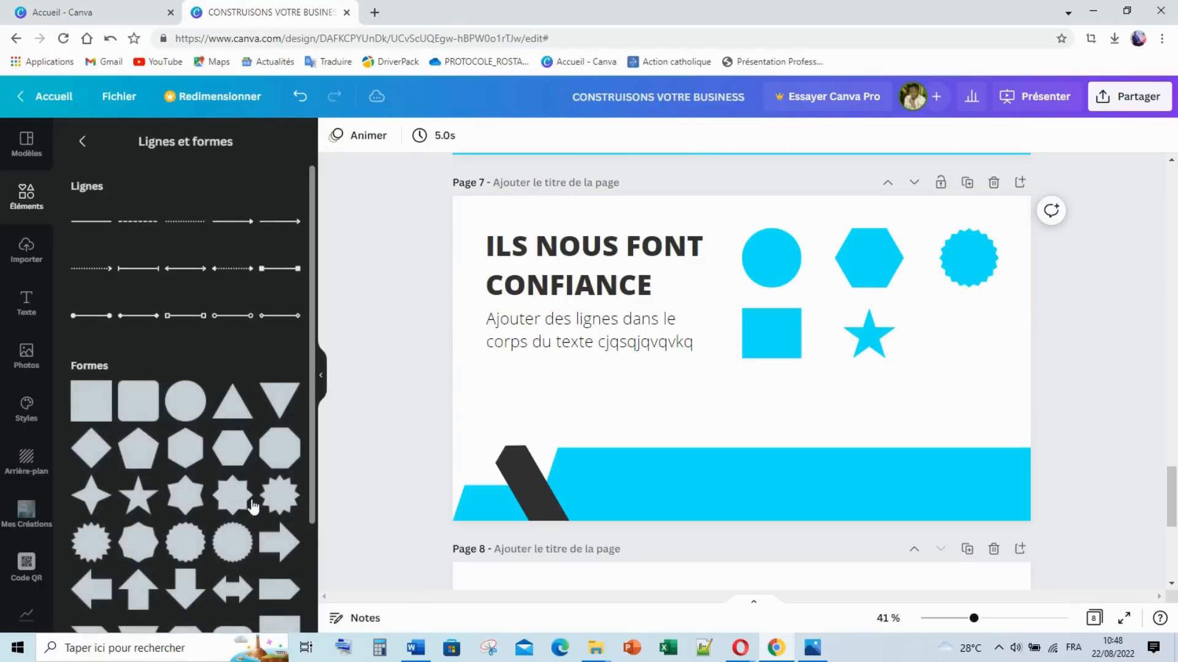
pyautogui.moveTo(235, 498); pyautogui.dragTo(746, 370)
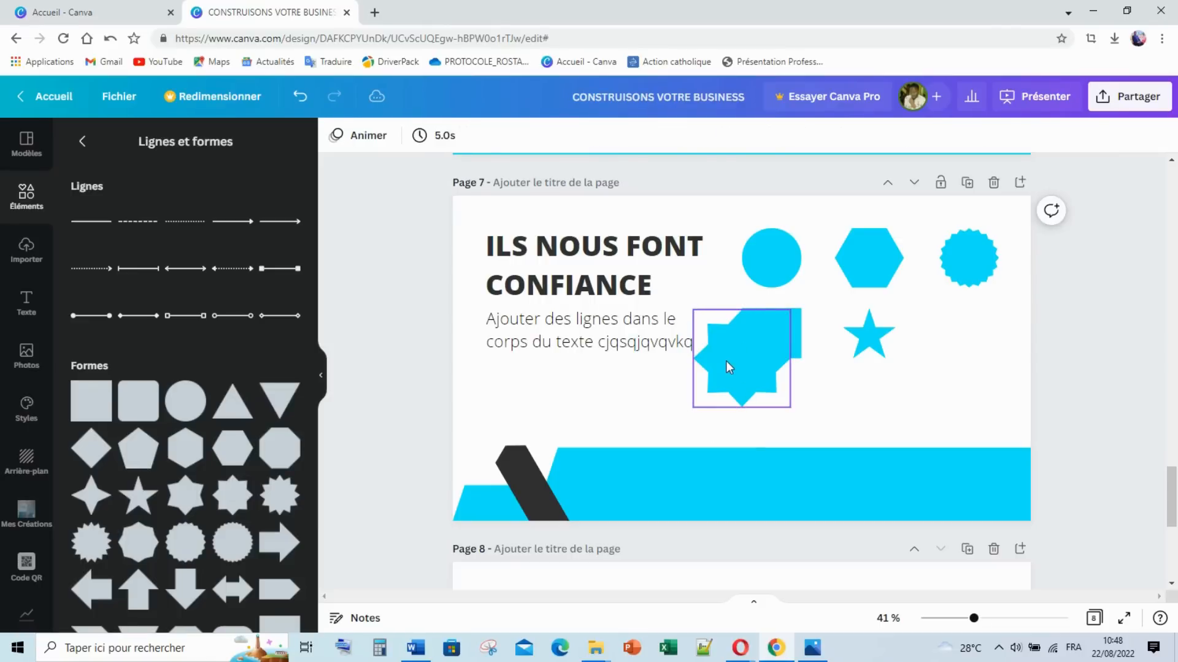
pyautogui.moveTo(731, 362); pyautogui.dragTo(778, 402)
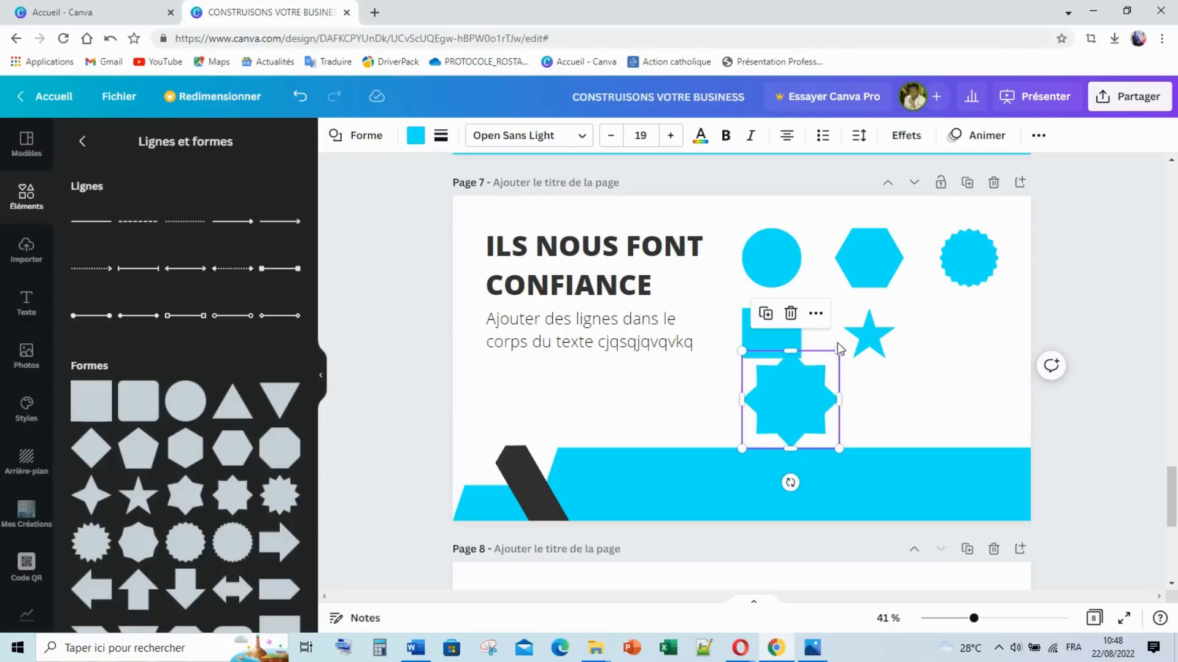
pyautogui.moveTo(838, 350); pyautogui.dragTo(779, 417)
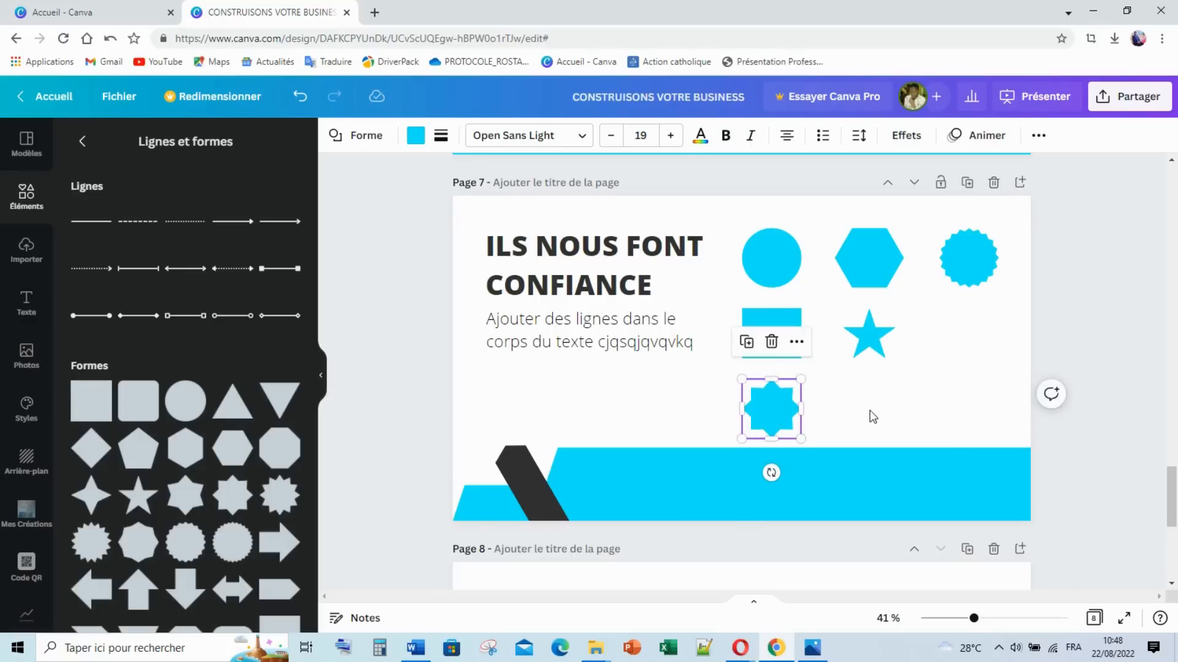
pyautogui.click(505, 421)
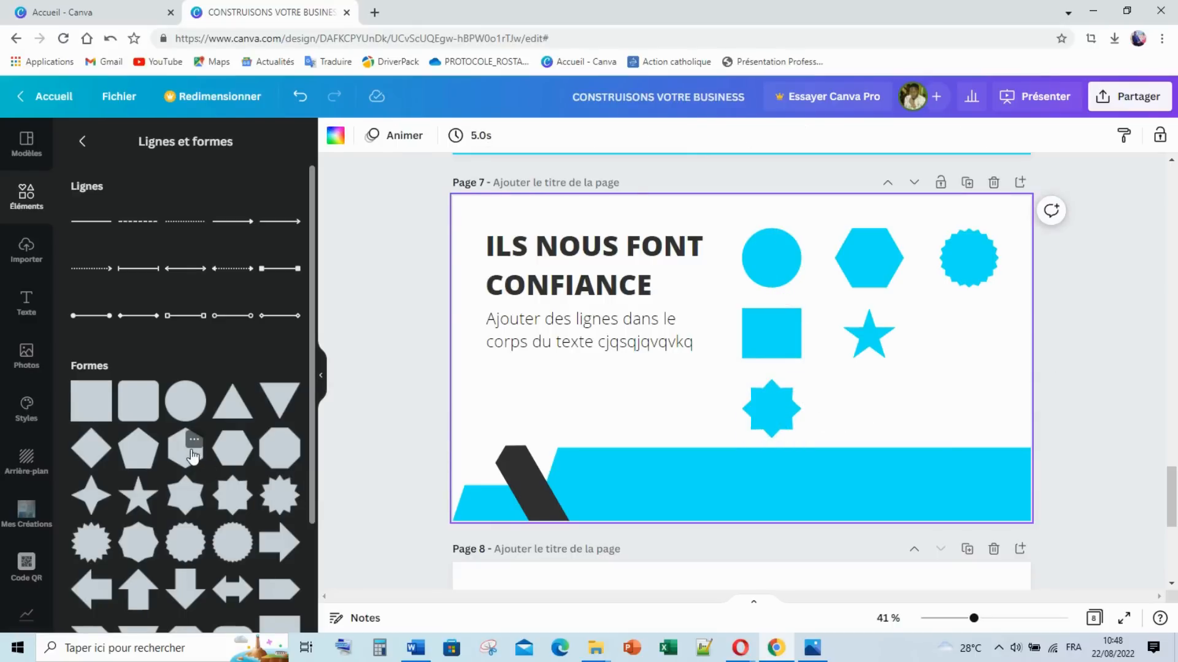
# Step: Add a heart at the grid's bottom right and shrink it to size
pyautogui.scroll(-3, 172, 490)
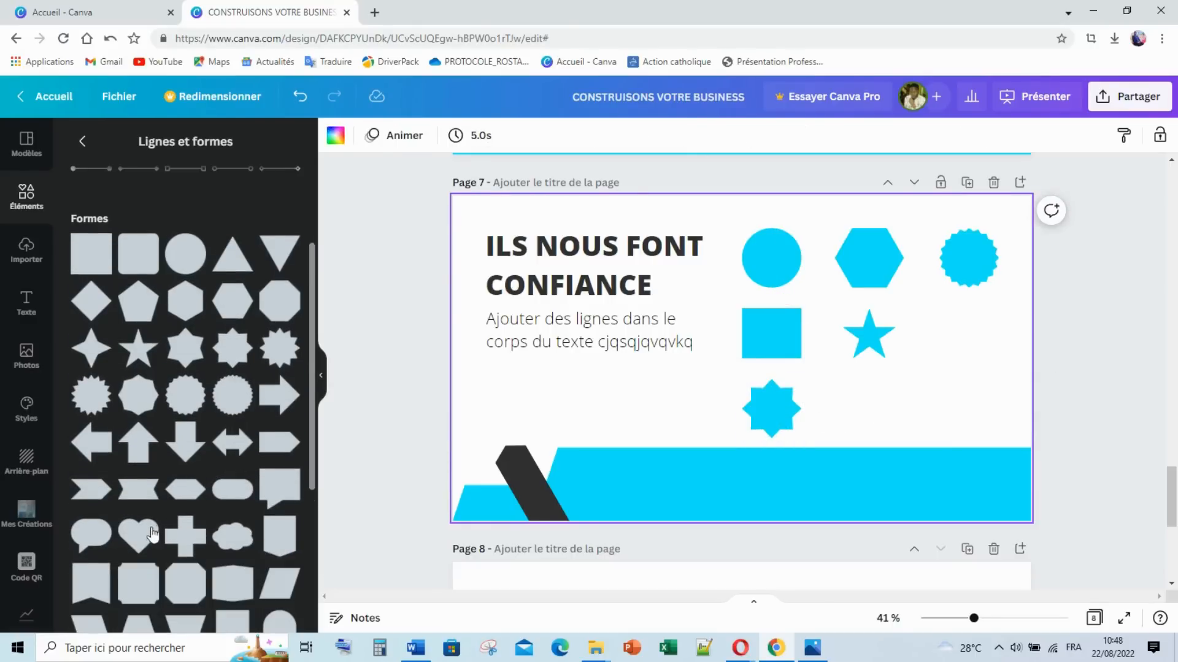
pyautogui.moveTo(453, 465); pyautogui.dragTo(736, 386)
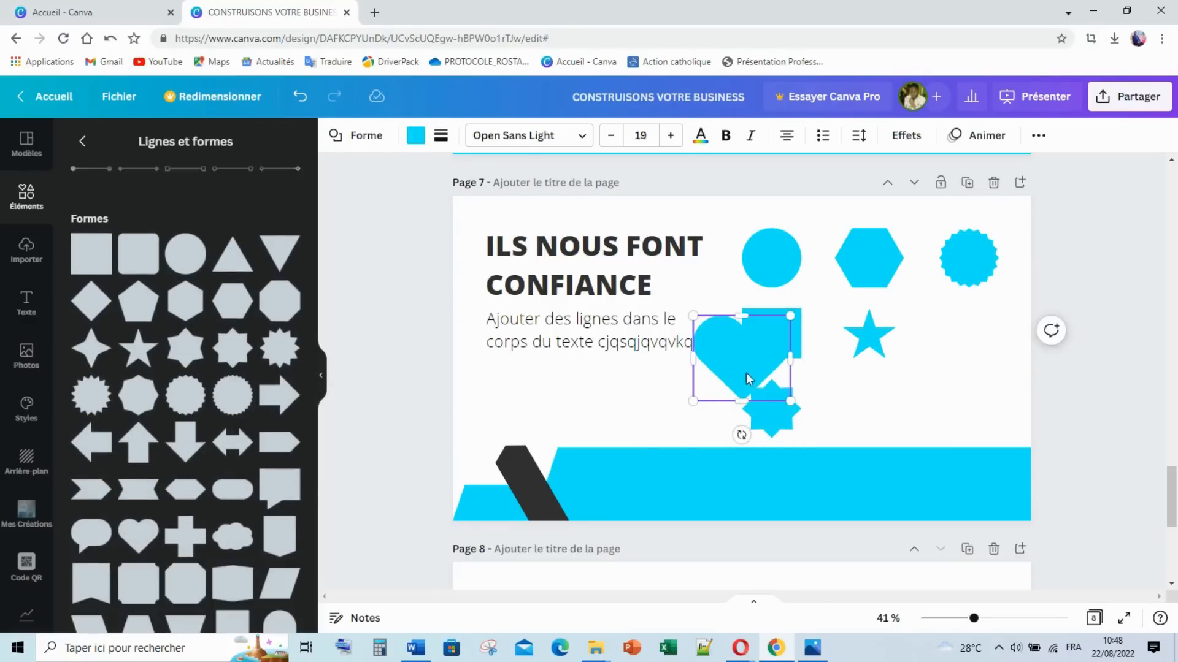
pyautogui.click(876, 396)
pyautogui.moveTo(727, 346); pyautogui.dragTo(971, 384)
pyautogui.moveTo(1034, 354); pyautogui.dragTo(939, 383)
pyautogui.click(955, 364)
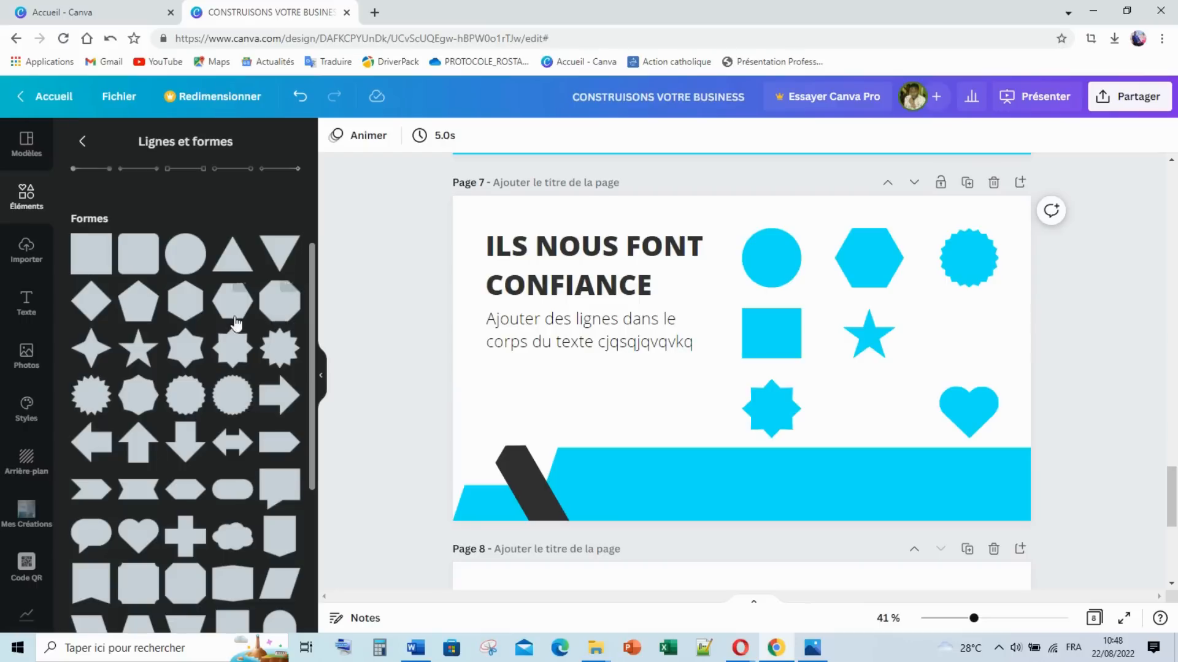
# Step: Add a second hexagon in the right column below the badge, resized to match
pyautogui.click(259, 316)
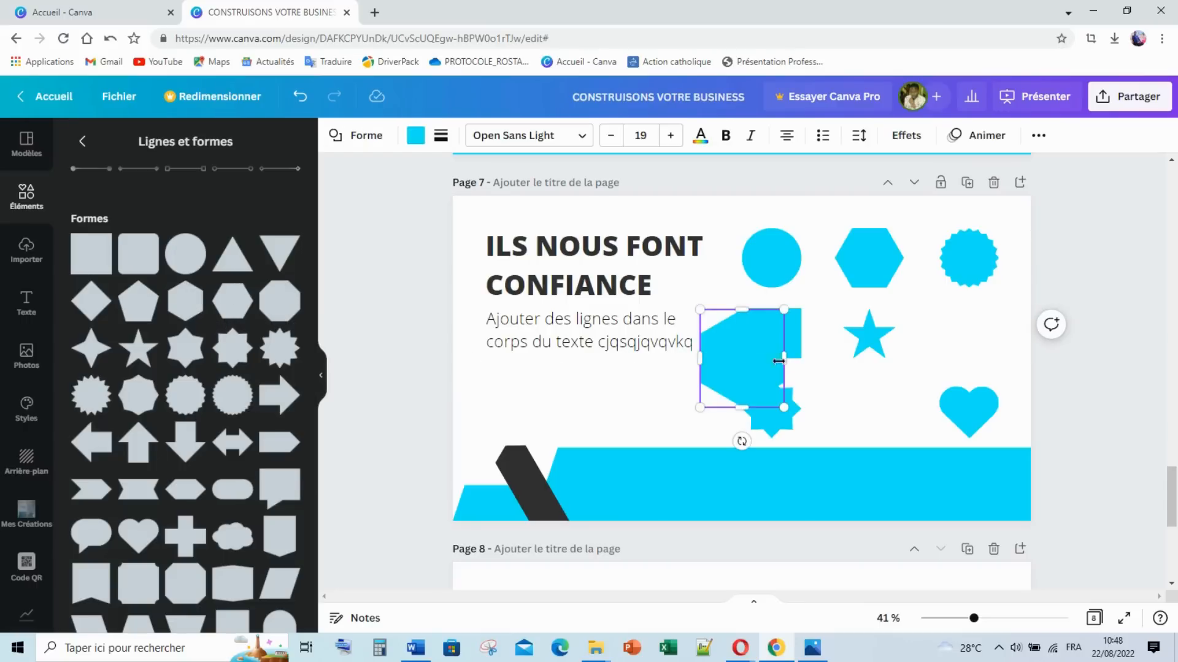
pyautogui.click(808, 403)
pyautogui.moveTo(862, 362); pyautogui.dragTo(986, 354)
pyautogui.moveTo(936, 299); pyautogui.dragTo(966, 328)
pyautogui.click(731, 411)
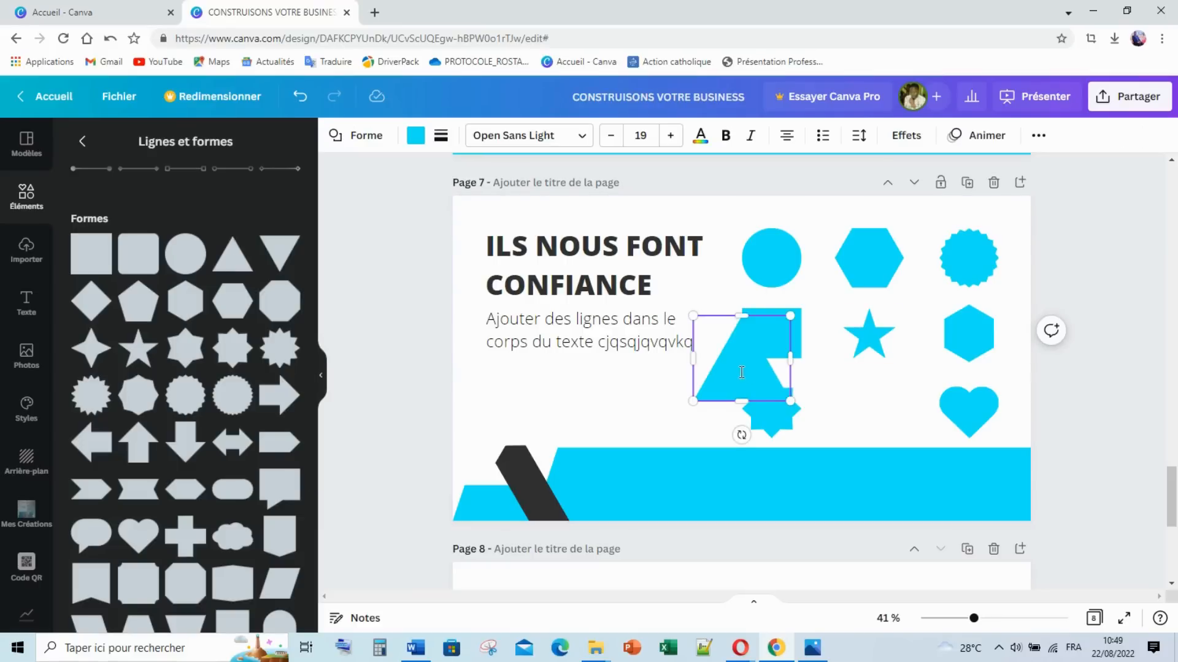
# Step: Place the triangle below the star, shrink it, and compare against the reference image
pyautogui.click(784, 388)
pyautogui.moveTo(868, 389); pyautogui.dragTo(891, 410)
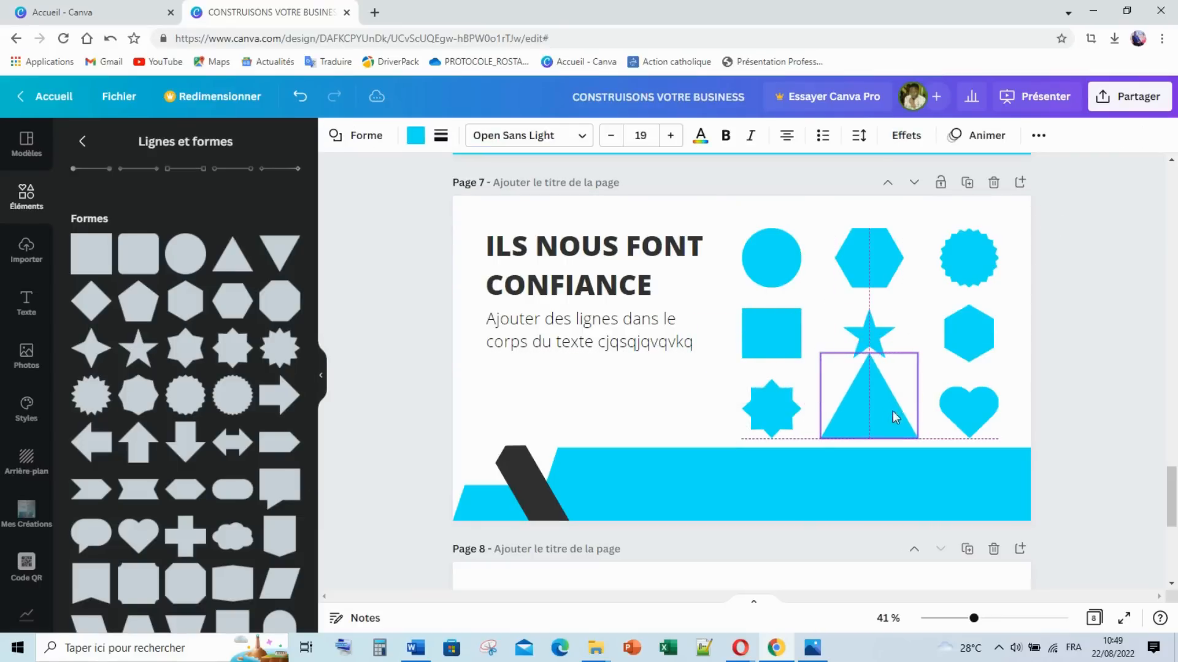
pyautogui.moveTo(918, 355); pyautogui.dragTo(868, 406)
pyautogui.click(1084, 361)
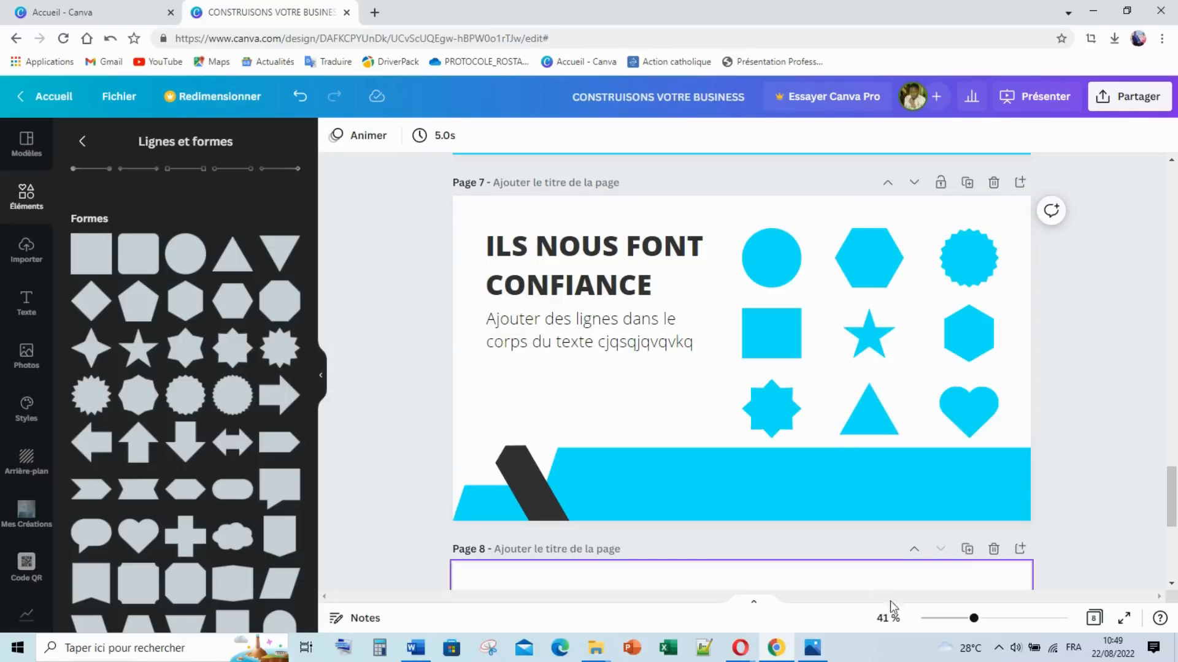
pyautogui.click(819, 653)
pyautogui.click(822, 655)
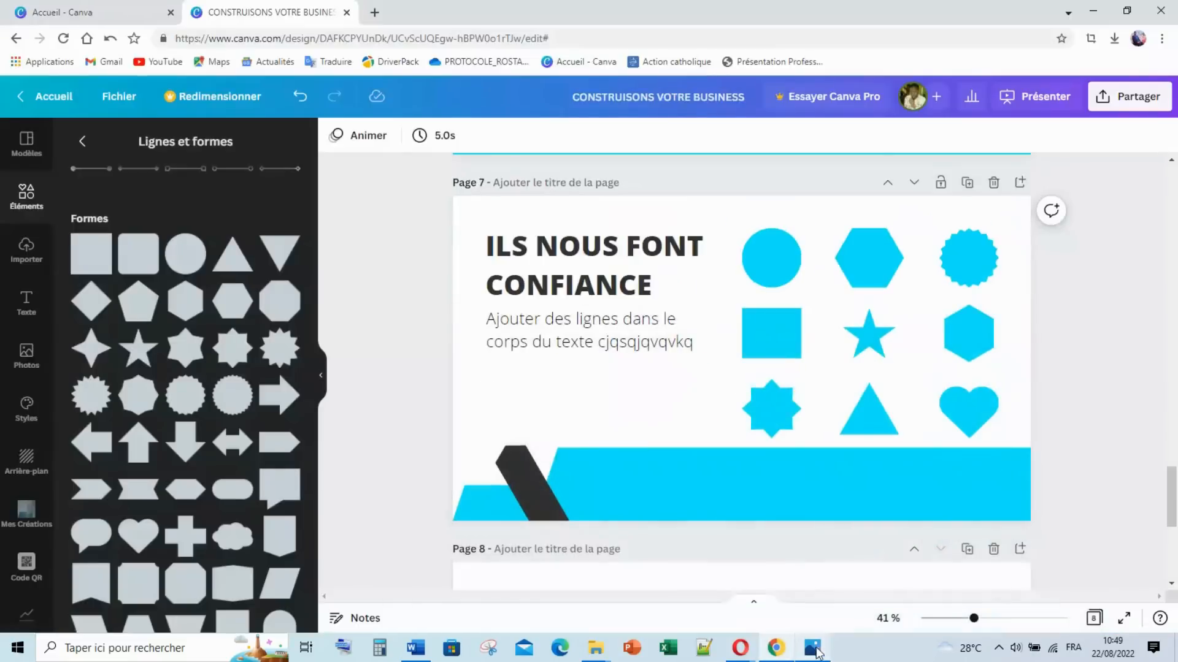
# Step: Apply the Balayage animation to all elements on page 7
pyautogui.moveTo(408, 200); pyautogui.dragTo(1032, 507)
pyautogui.scroll(4, 836, 334)
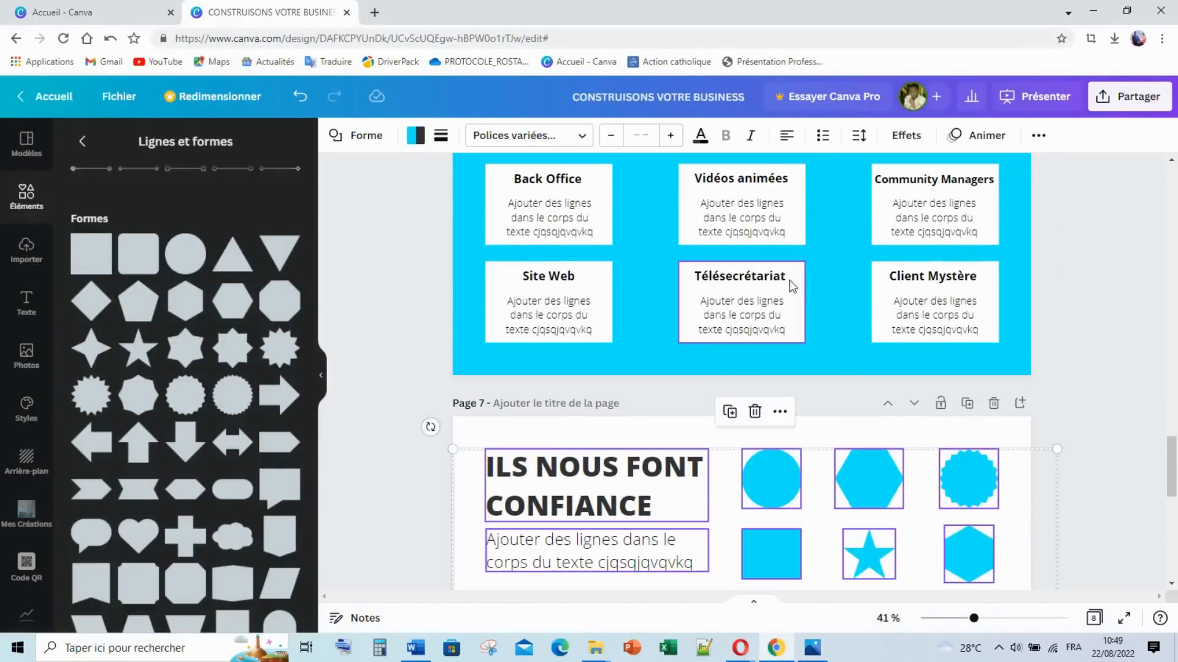
pyautogui.click(763, 308)
pyautogui.scroll(-3, 762, 303)
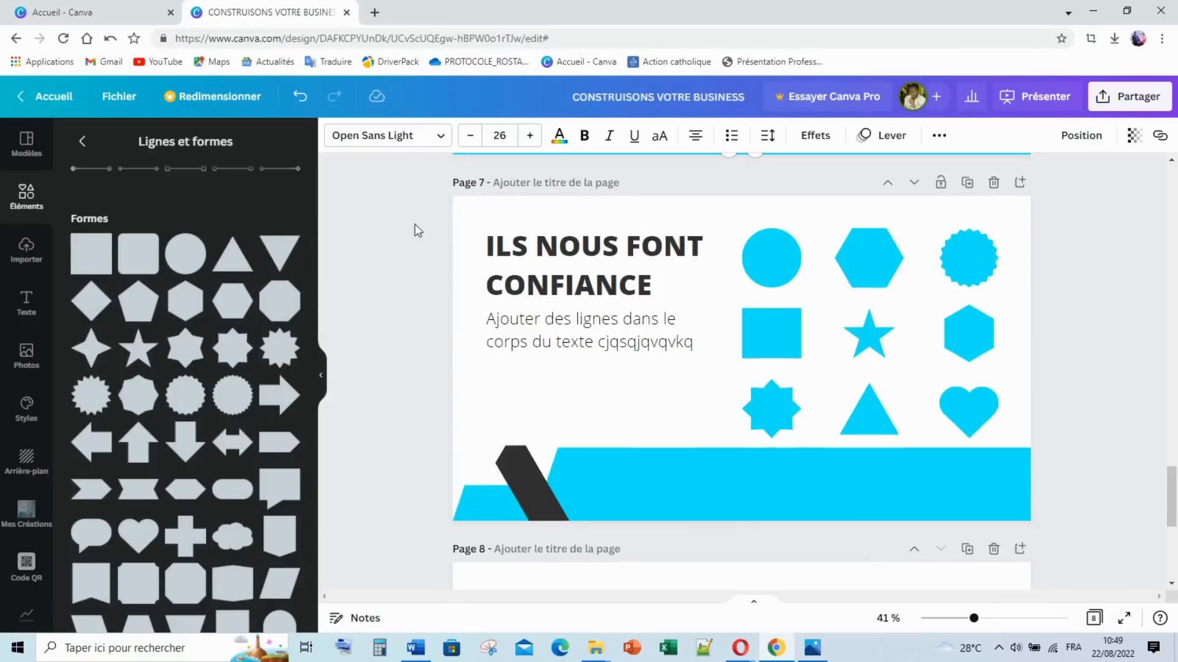
pyautogui.moveTo(399, 214); pyautogui.dragTo(1087, 532)
pyautogui.click(975, 136)
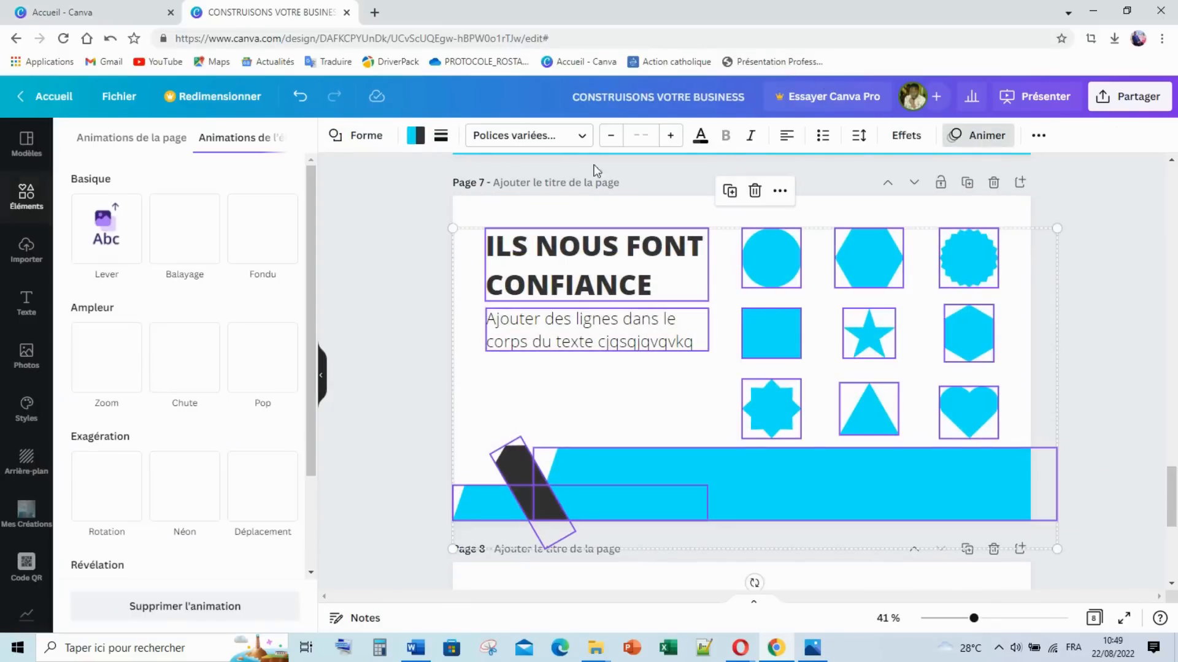
pyautogui.click(206, 239)
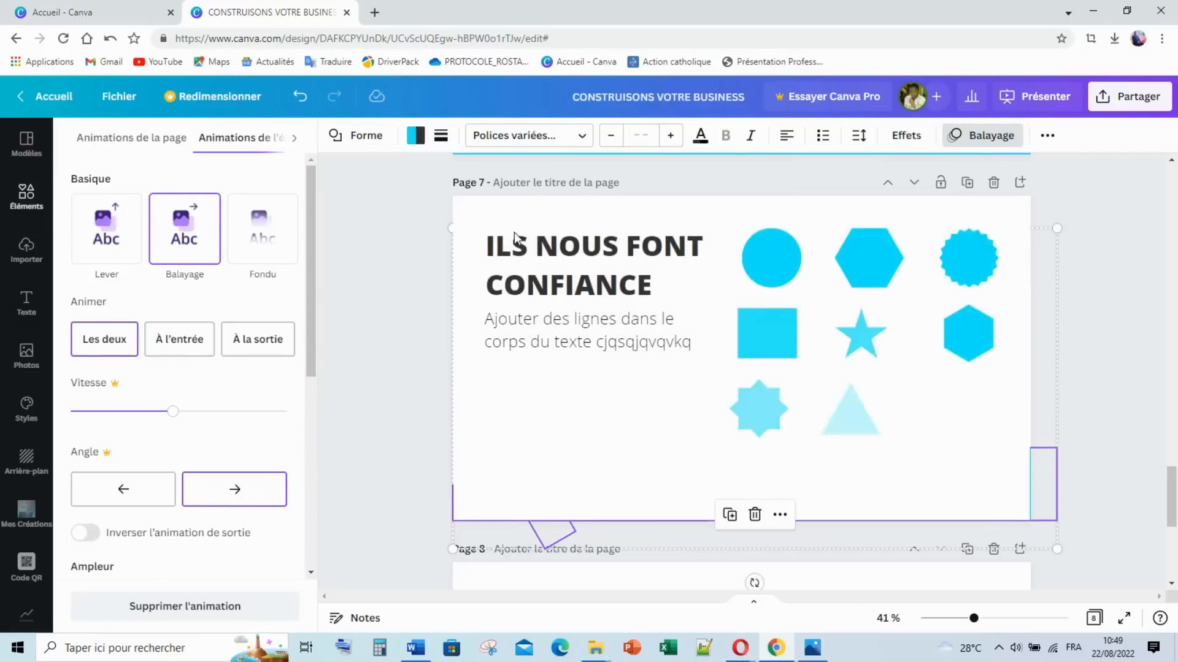
# Step: Bring up the exported slide image 7.png in Photos
pyautogui.click(1095, 266)
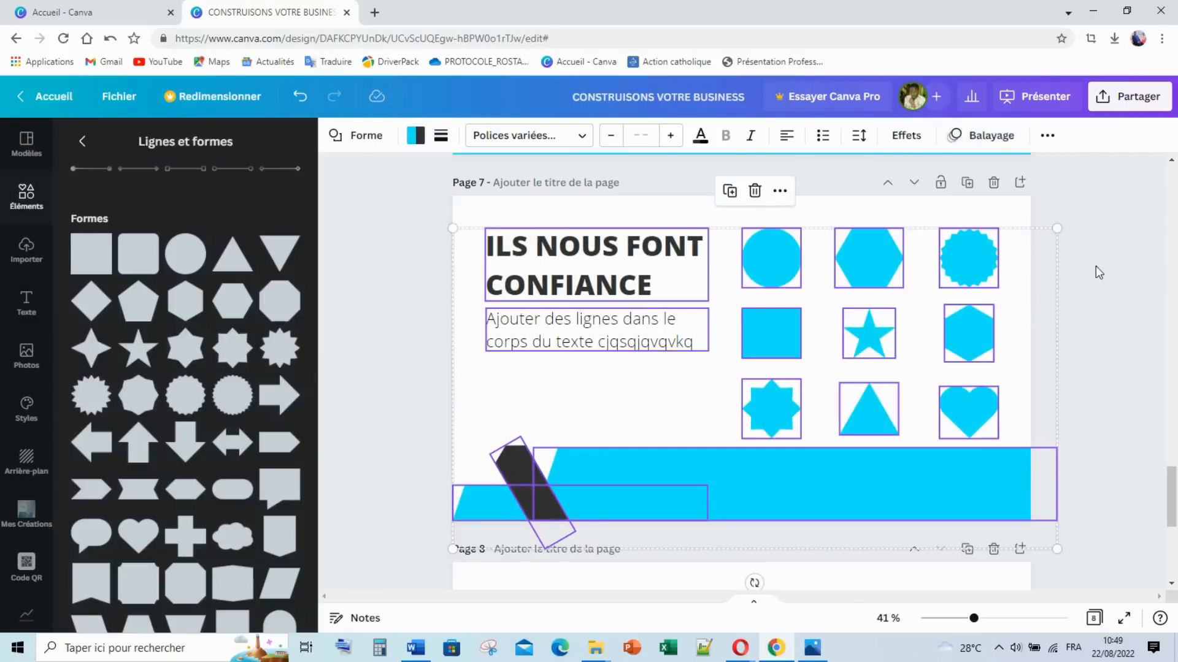
pyautogui.scroll(-4, 1042, 263)
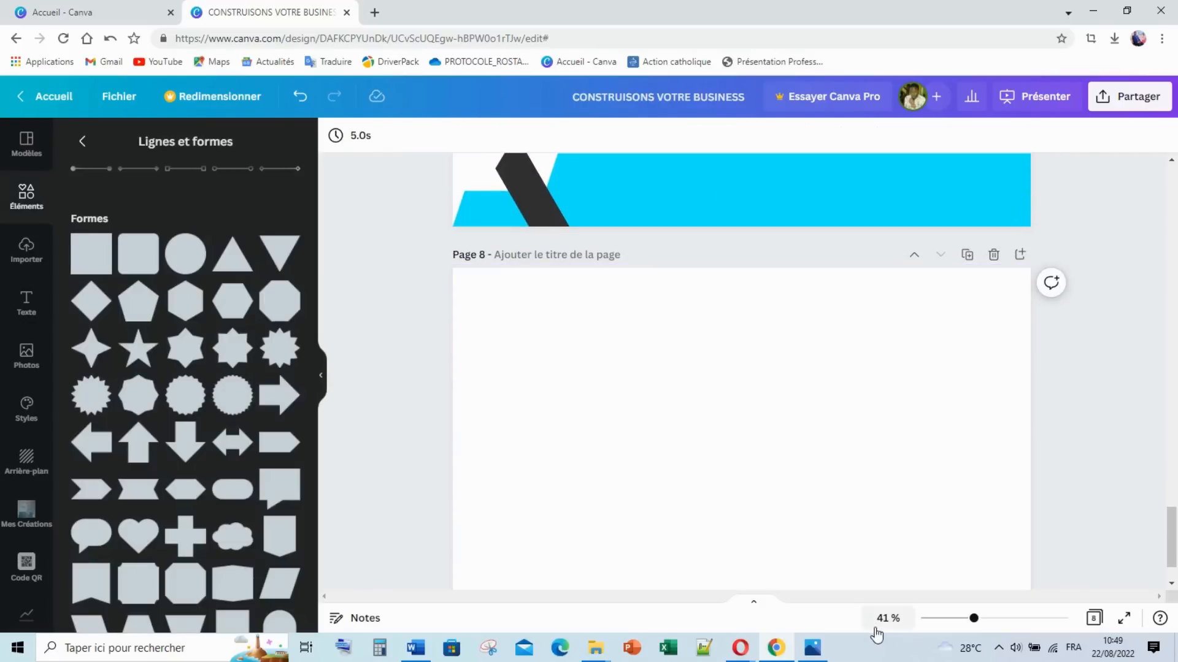
pyautogui.click(812, 647)
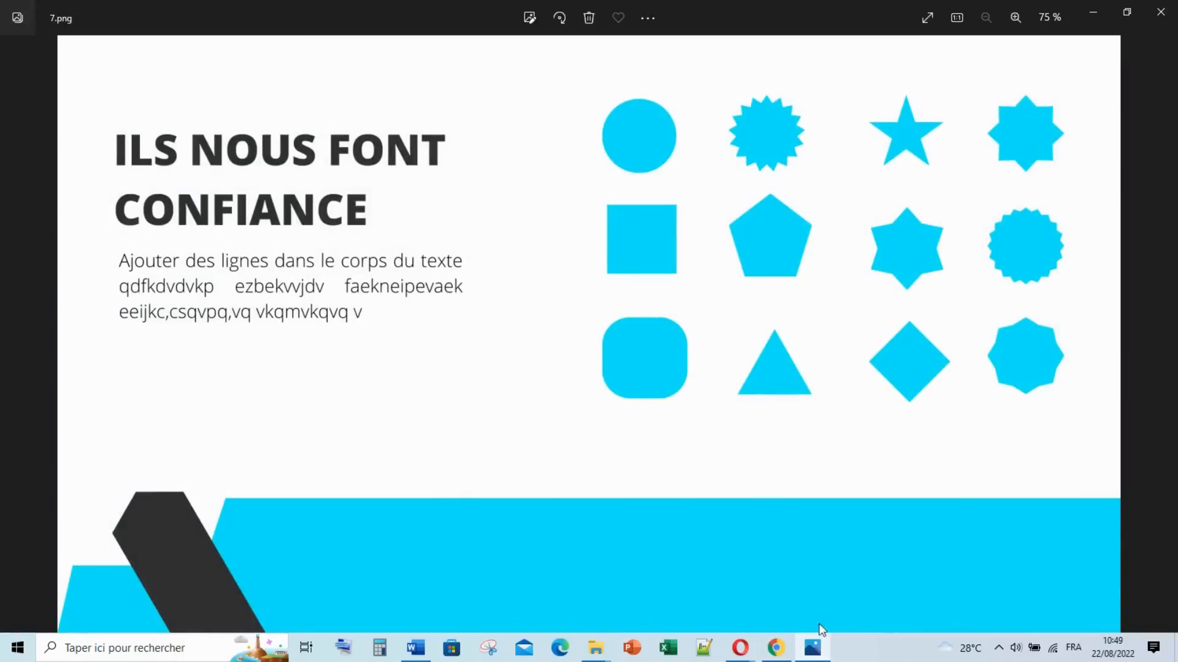
# Step: View the CONTACTEZ NOUS reference 8.png, then go back to Canva's slides
pyautogui.press('Right')
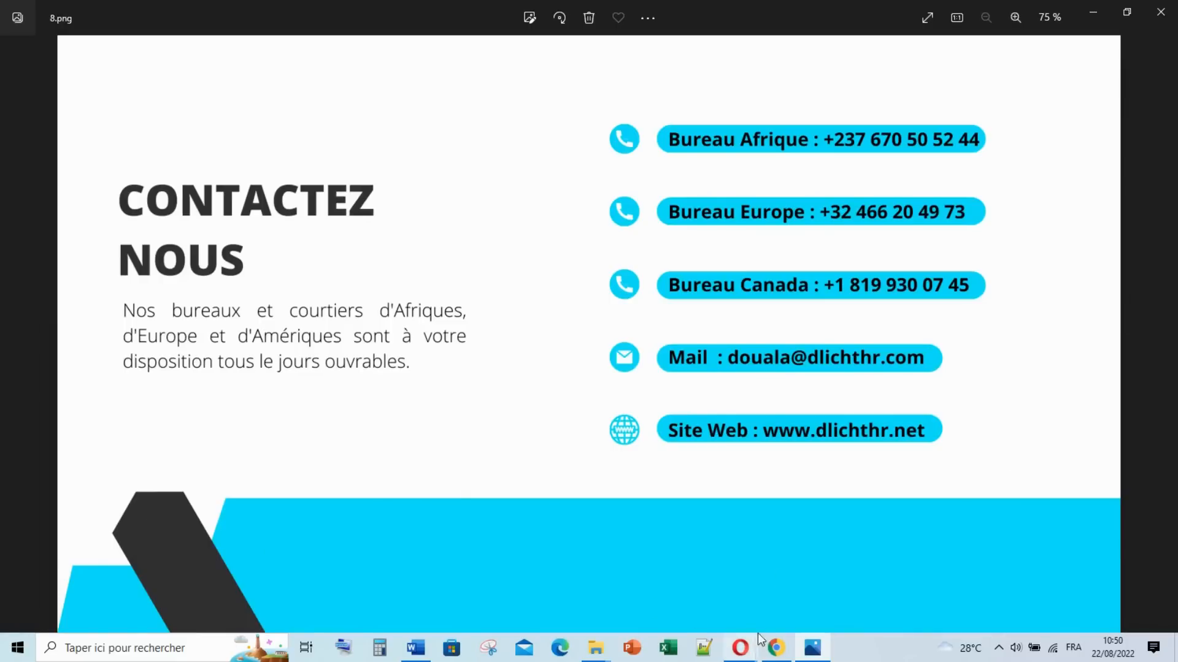
pyautogui.click(776, 648)
pyautogui.scroll(3, 882, 206)
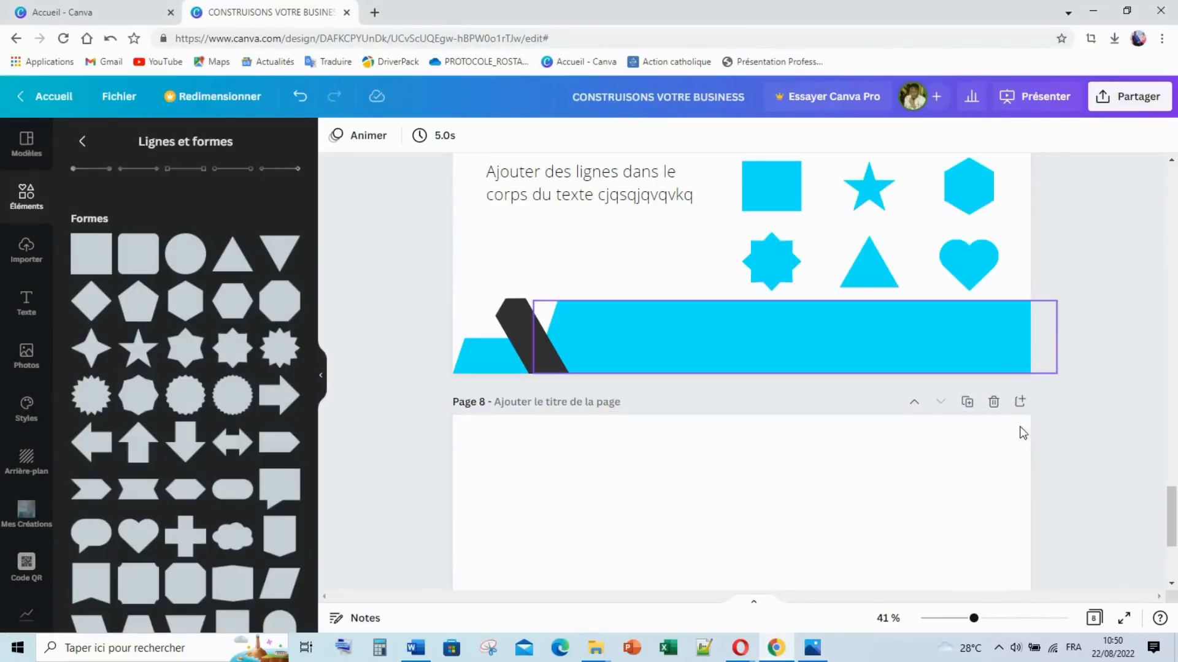
# Step: Replace the blank page 8 with a duplicate of page 7
pyautogui.click(993, 402)
pyautogui.scroll(1, 996, 301)
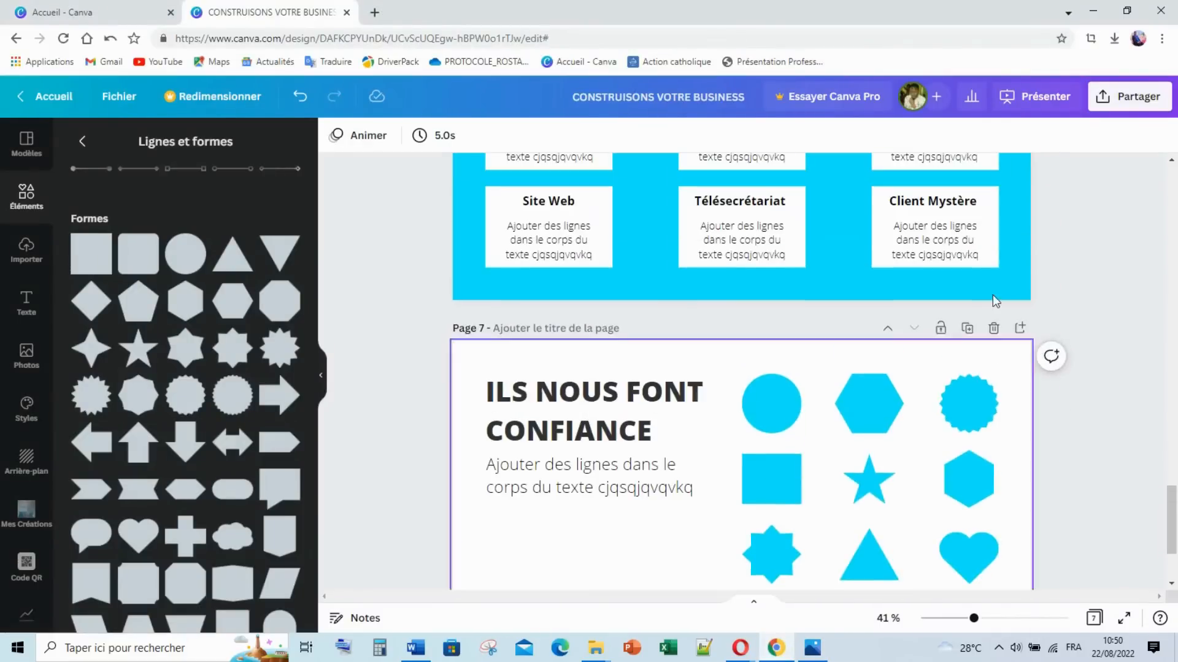
pyautogui.click(968, 331)
pyautogui.scroll(-2, 527, 374)
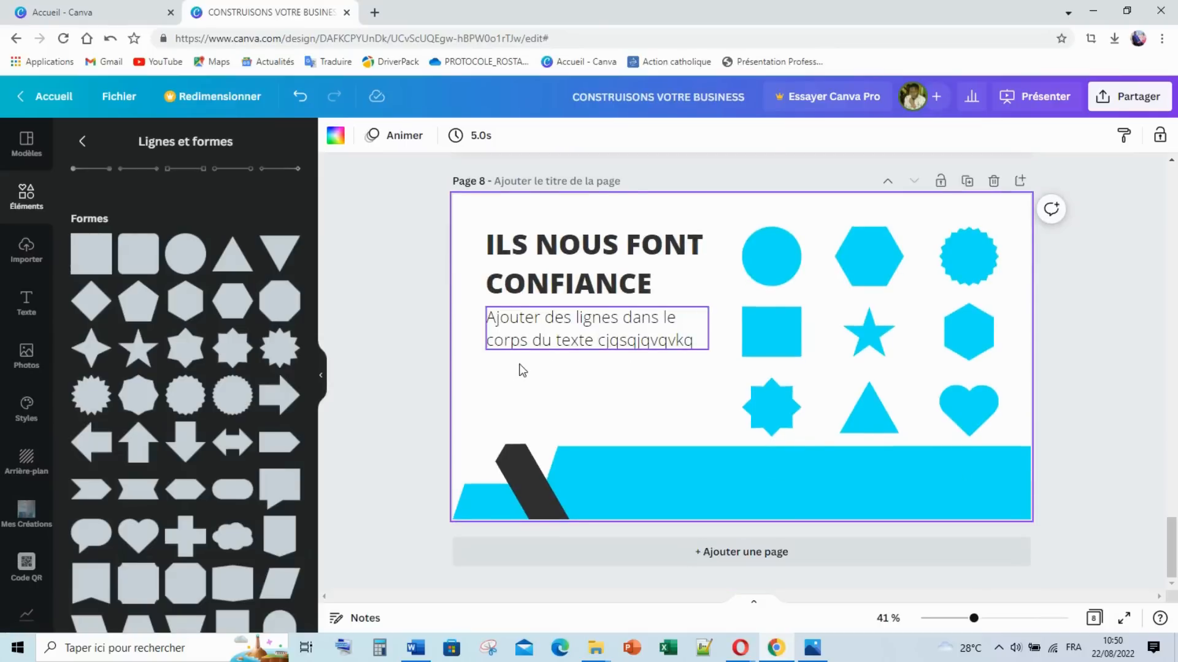
# Step: Retitle the copy 'CONTACTEZ NOUS' on two lines and delete its nine cyan shapes
pyautogui.doubleClick(560, 246)
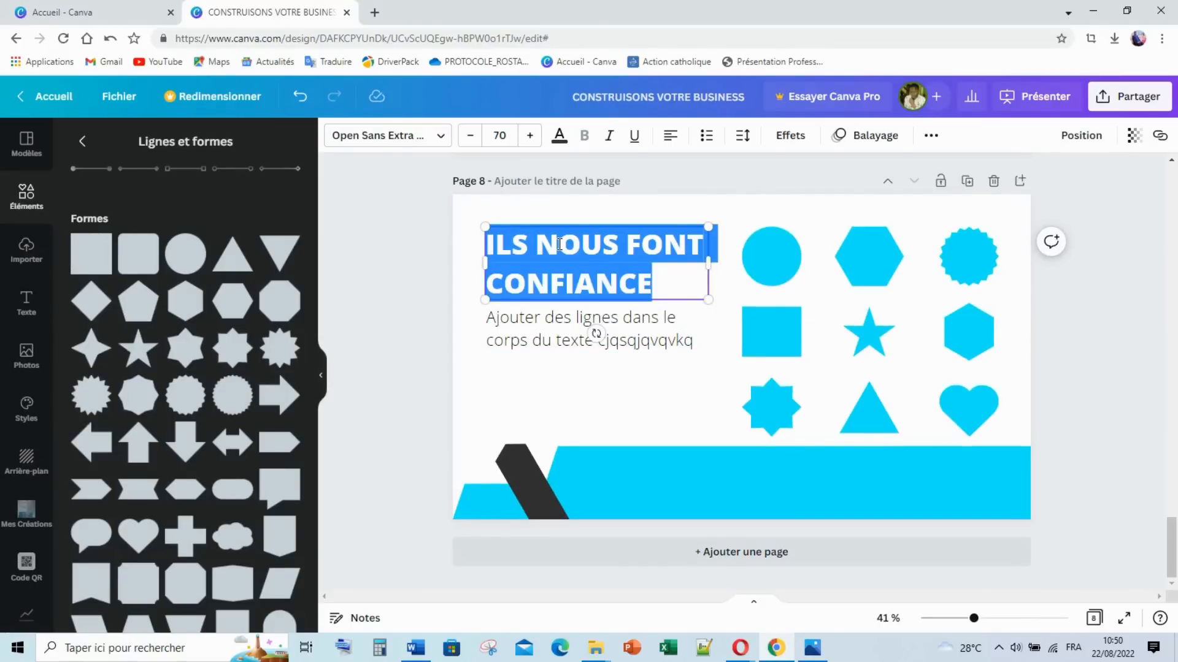
pyautogui.write('CONTACTEZ')
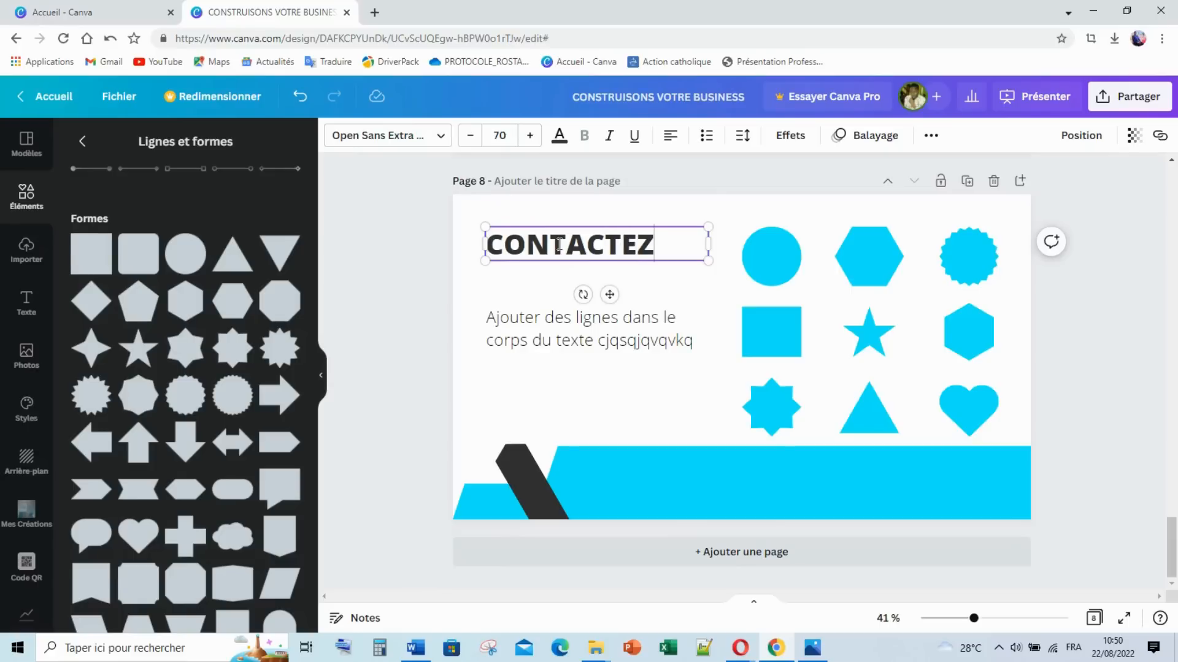
pyautogui.press('Return')
pyautogui.write('NOUS')
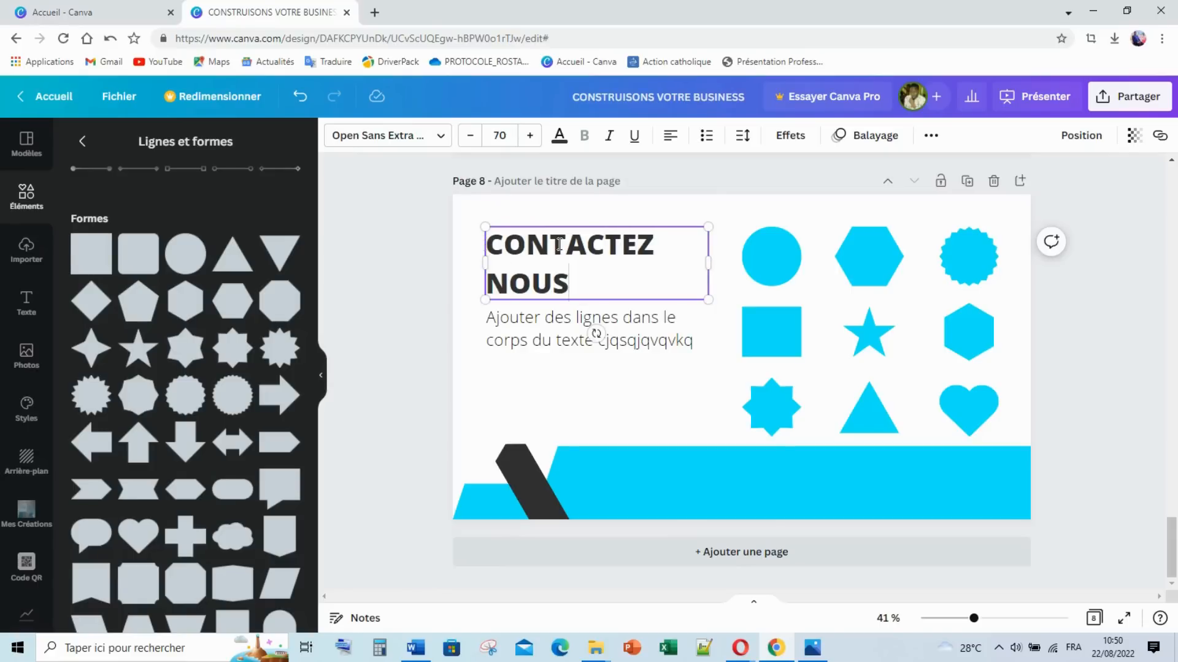
pyautogui.click(429, 331)
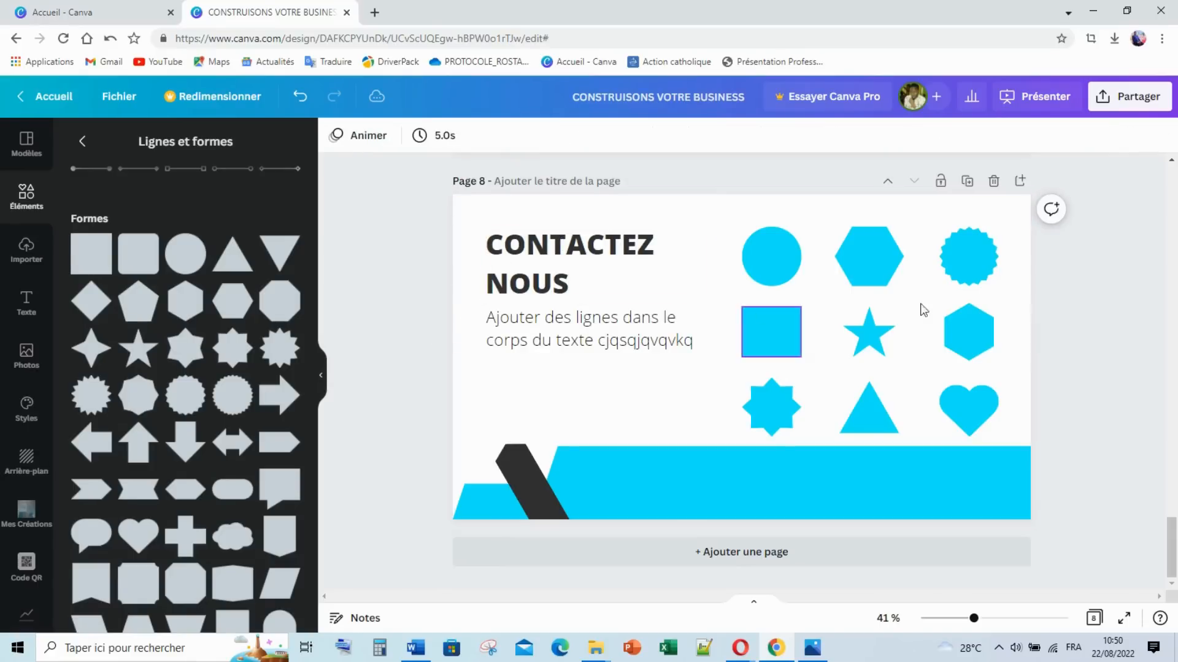
pyautogui.moveTo(1090, 259); pyautogui.dragTo(757, 421)
pyautogui.press('Delete')
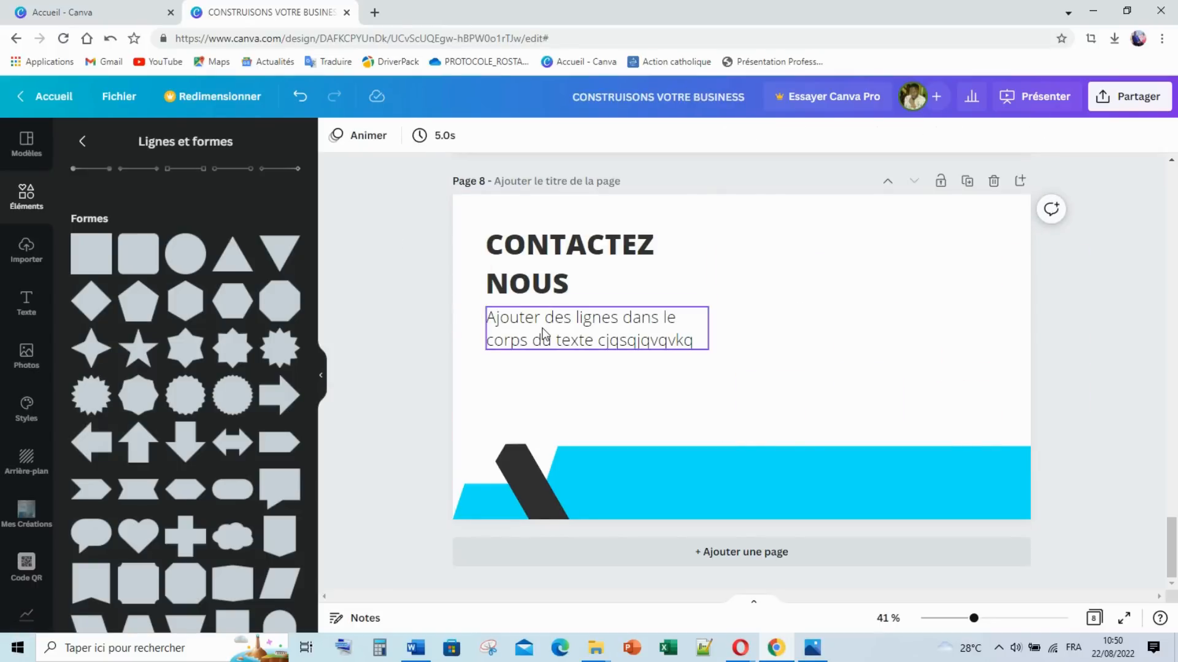
# Step: Duplicate the body text box, move the copy to the upper right, shrink and clear it
pyautogui.click(532, 347)
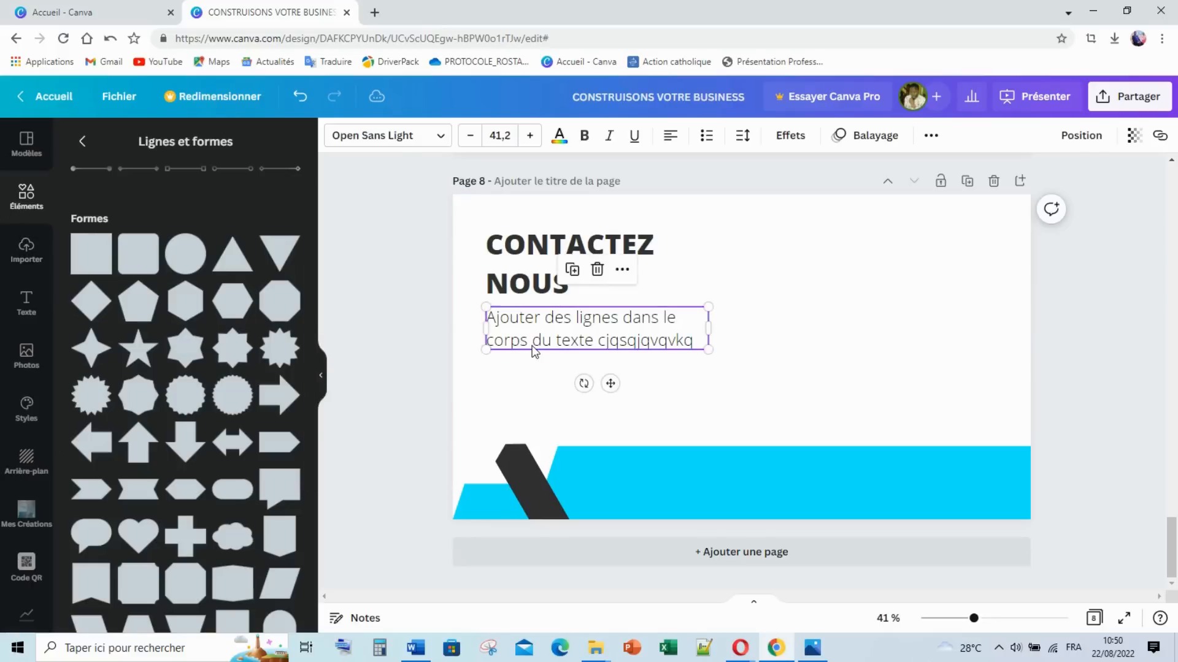
pyautogui.hotkey('ctrl', 'd')
pyautogui.moveTo(534, 347); pyautogui.dragTo(816, 328)
pyautogui.moveTo(988, 326); pyautogui.dragTo(949, 298)
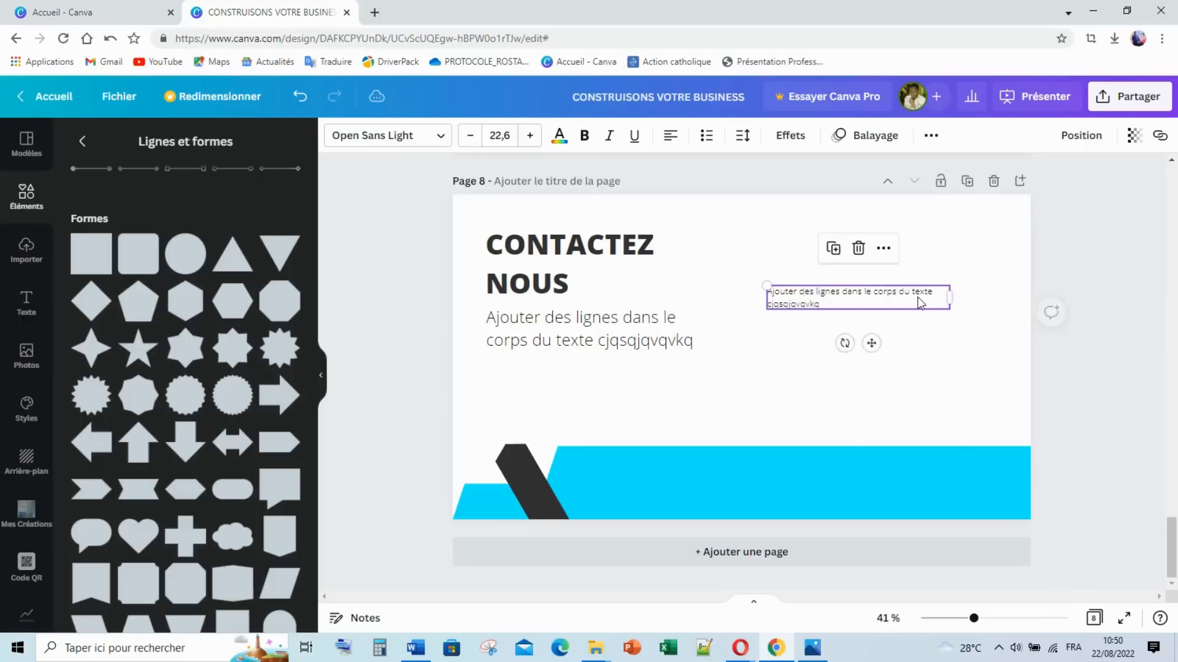
pyautogui.doubleClick(918, 300)
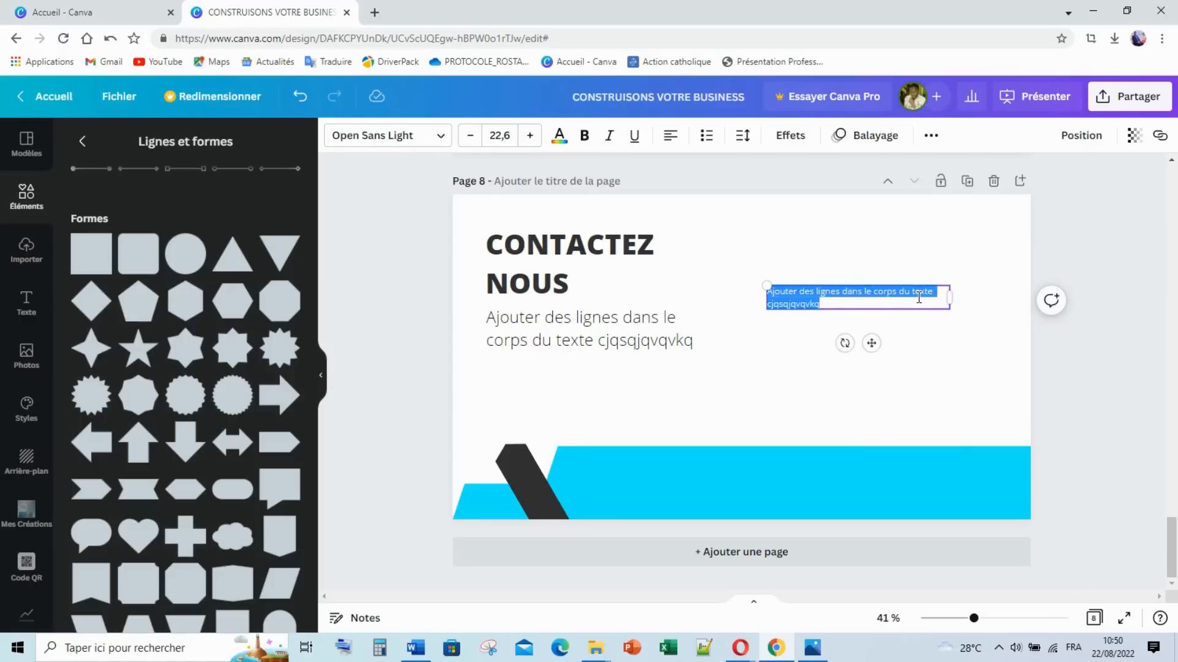
pyautogui.press('BackSpace')
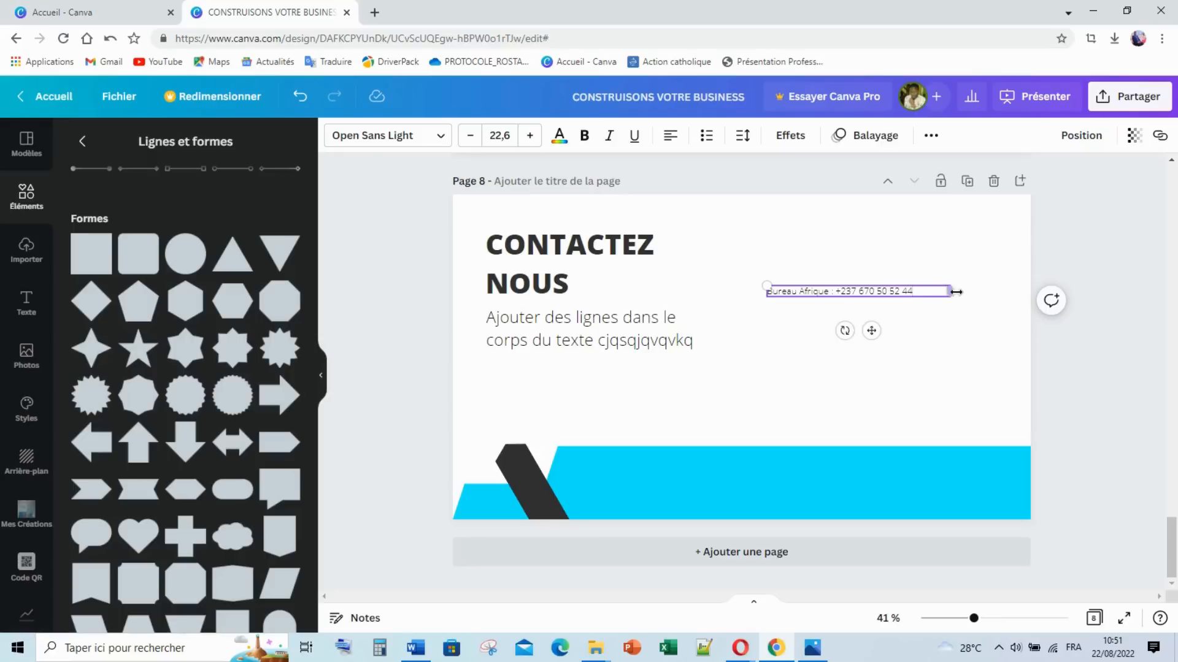
# Step: Make the Bureau Afrique phone line bold and size its box to one line
pyautogui.moveTo(950, 292); pyautogui.dragTo(917, 291)
pyautogui.click(584, 136)
pyautogui.click(858, 293)
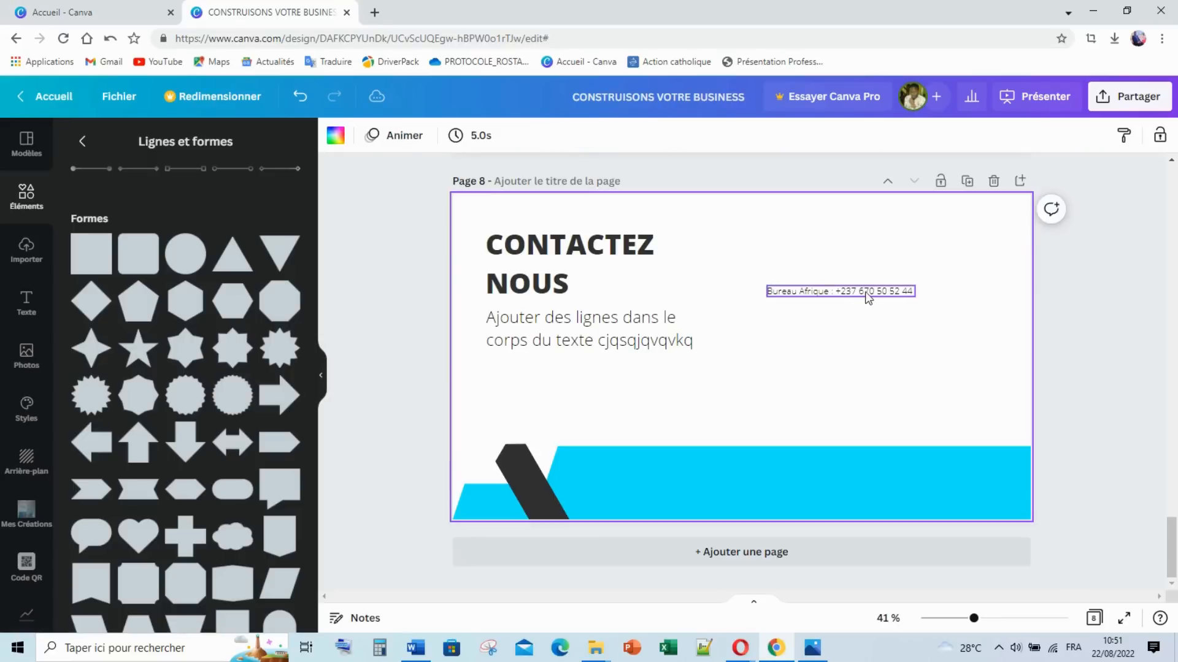
pyautogui.click(584, 136)
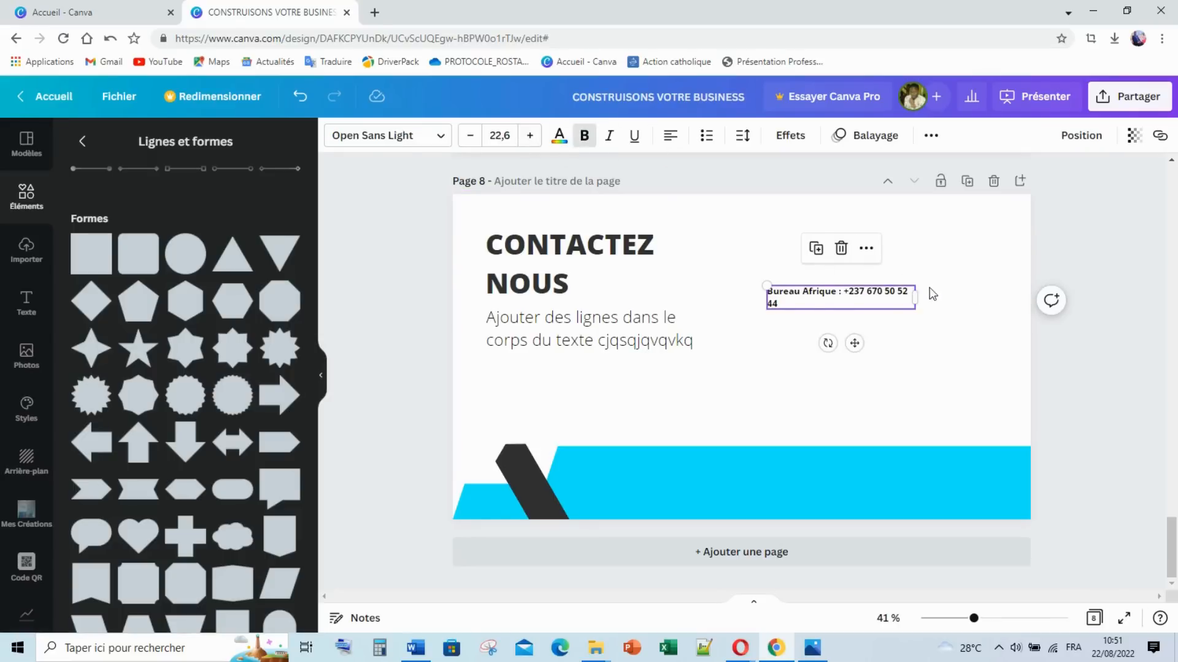
pyautogui.moveTo(913, 297); pyautogui.dragTo(923, 270)
pyautogui.click(893, 334)
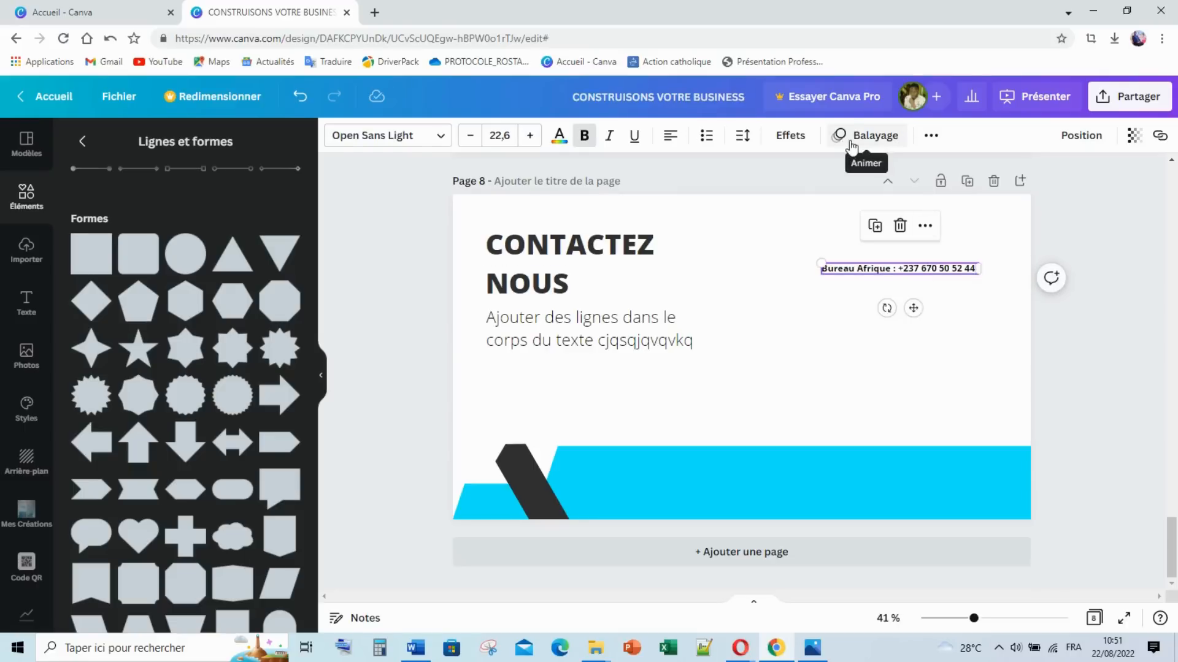
# Step: Give the Bureau Afrique text a cyan background effect with fully rounded corners and tight spacing
pyautogui.click(791, 135)
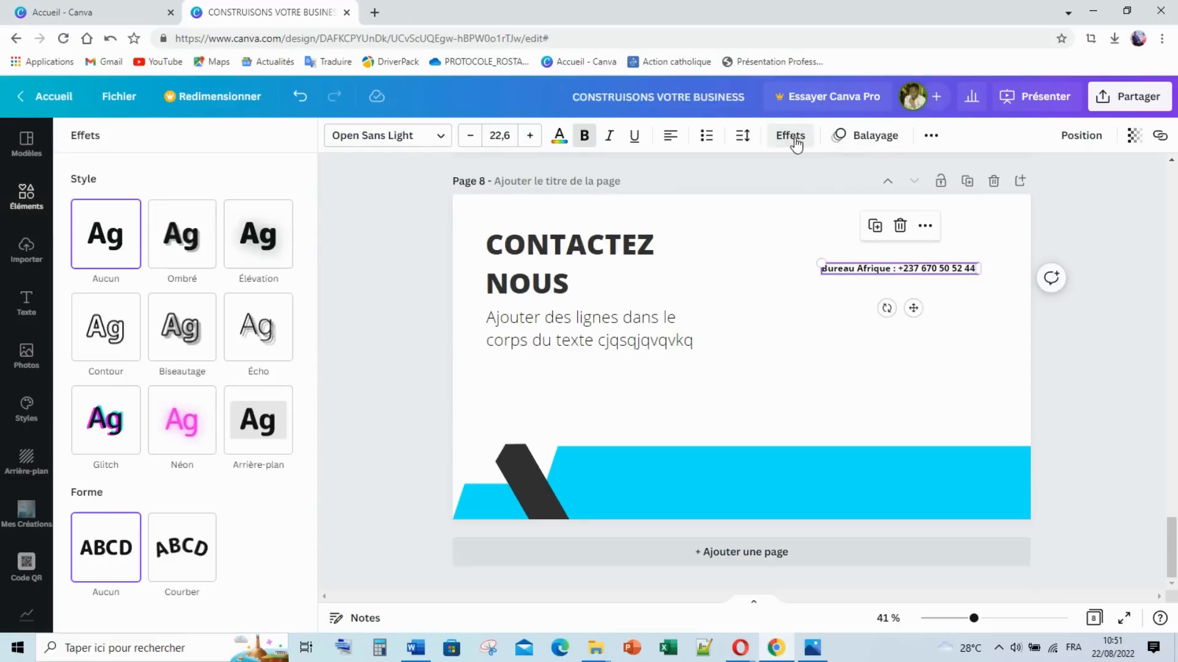
pyautogui.click(258, 423)
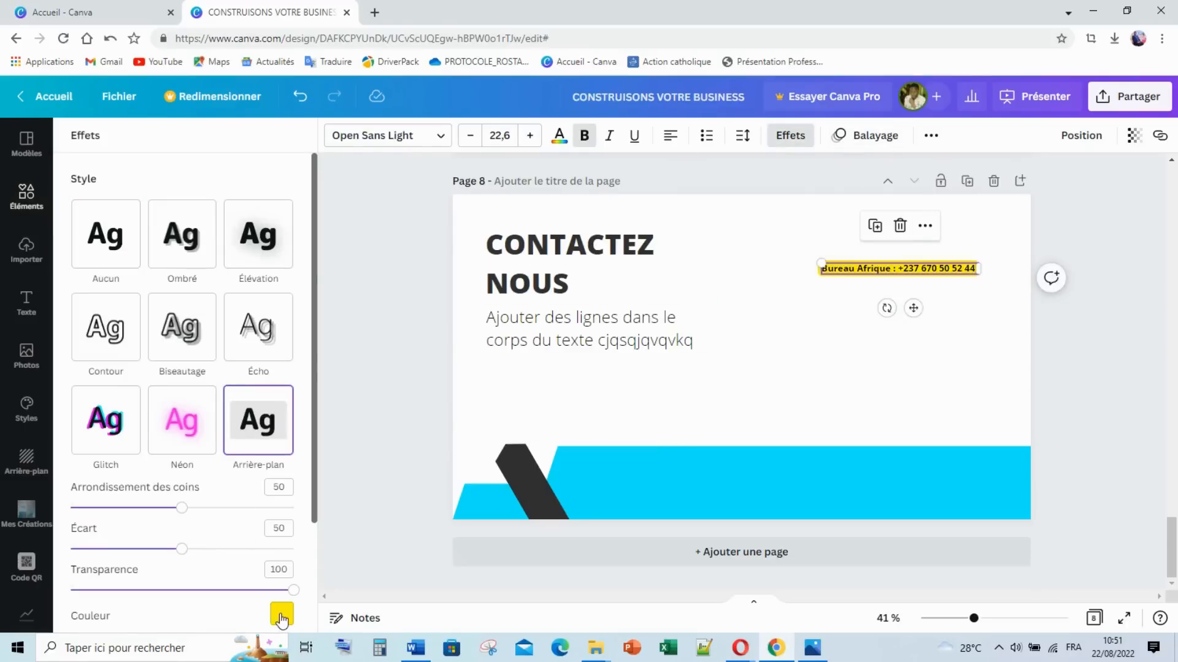
pyautogui.moveTo(182, 508); pyautogui.dragTo(384, 506)
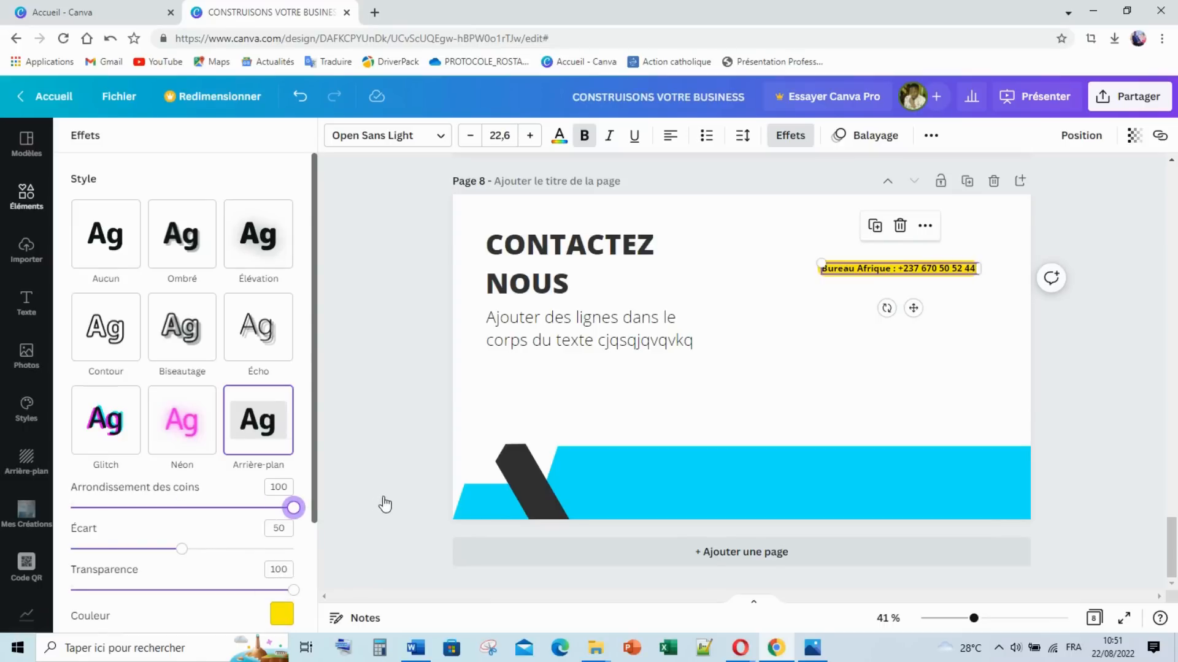
pyautogui.moveTo(172, 554)
pyautogui.mouseDown()
pyautogui.moveTo(159, 555)
pyautogui.moveTo(183, 558)
pyautogui.mouseUp()
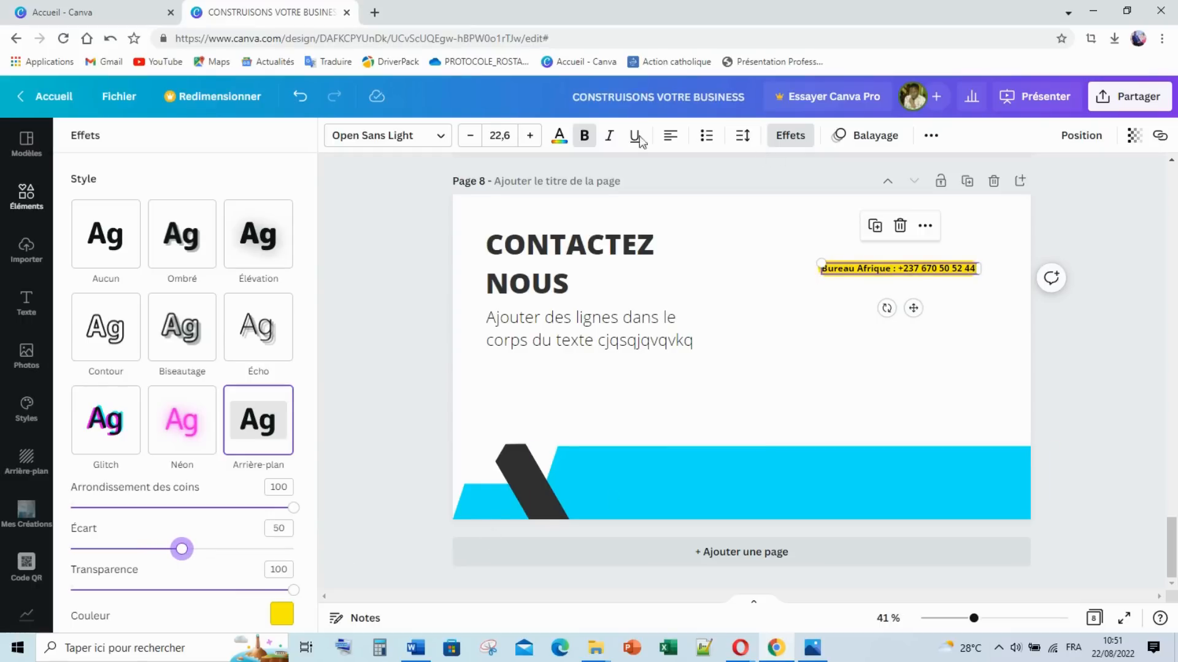
pyautogui.click(281, 614)
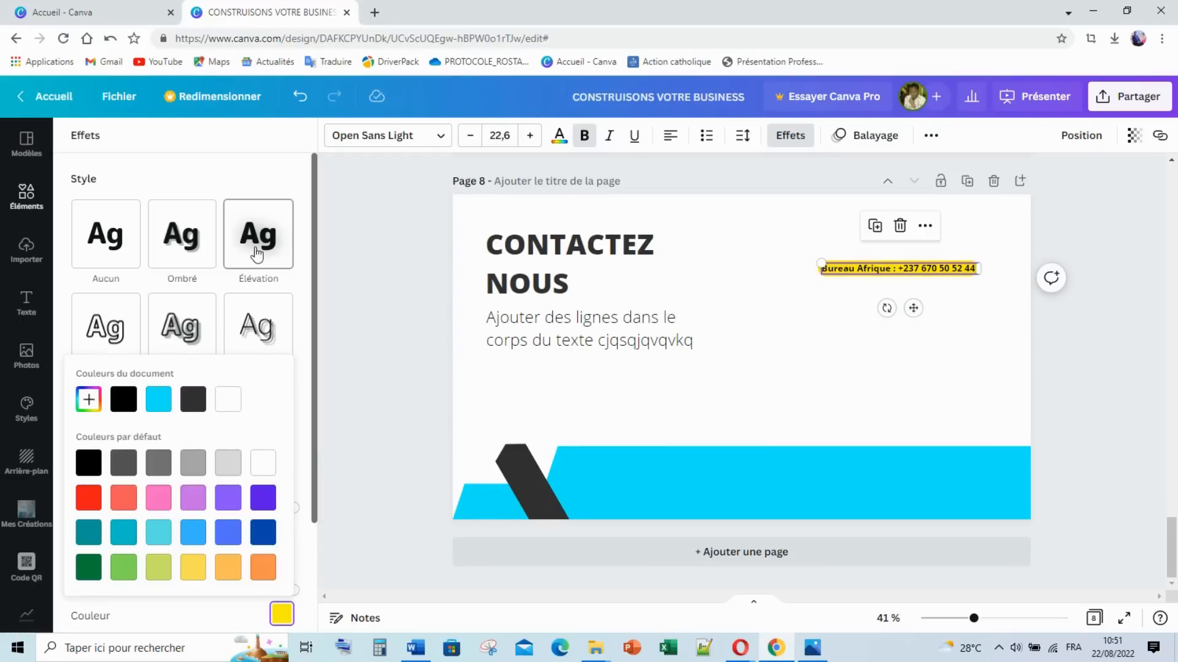
pyautogui.scroll(-1, 208, 447)
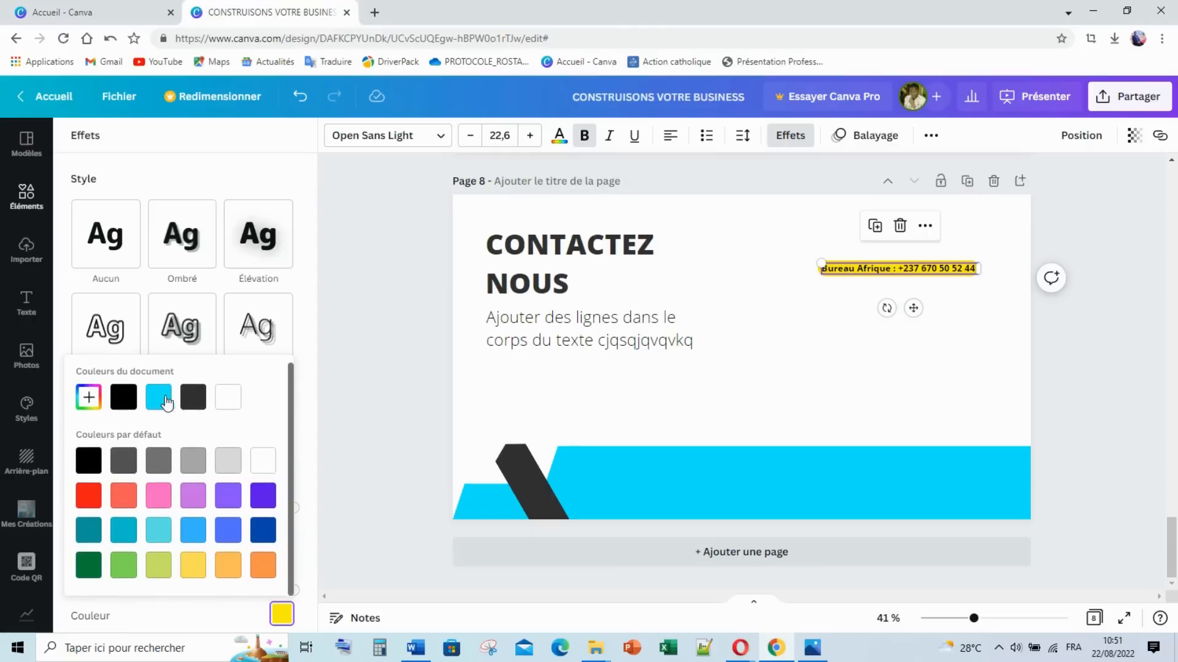
pyautogui.click(159, 399)
pyautogui.click(814, 352)
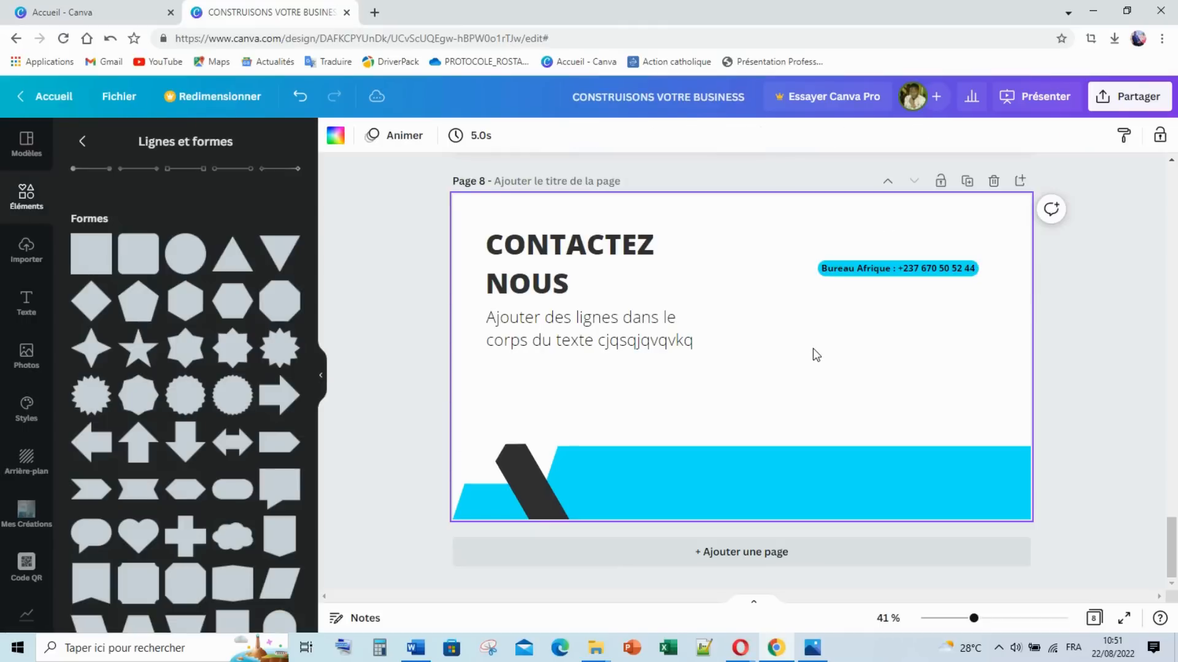
pyautogui.click(902, 276)
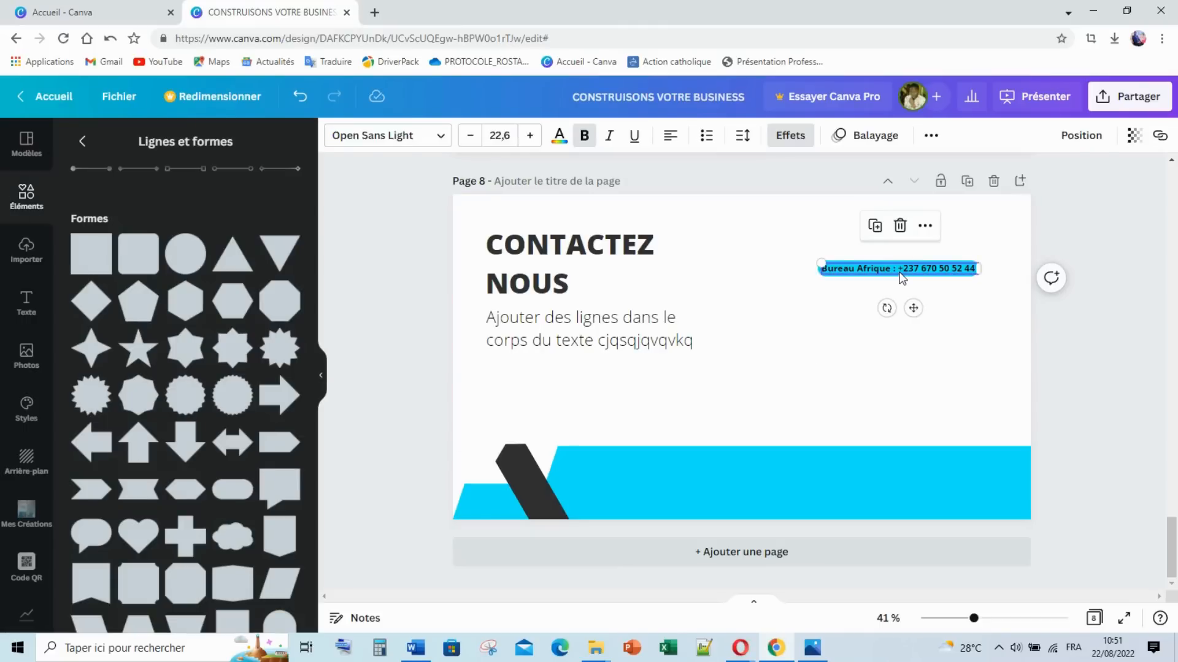
# Step: Duplicate the Bureau Afrique line and change it to Bureau Europe with the Europe office number
pyautogui.hotkey('ctrl', 'd')
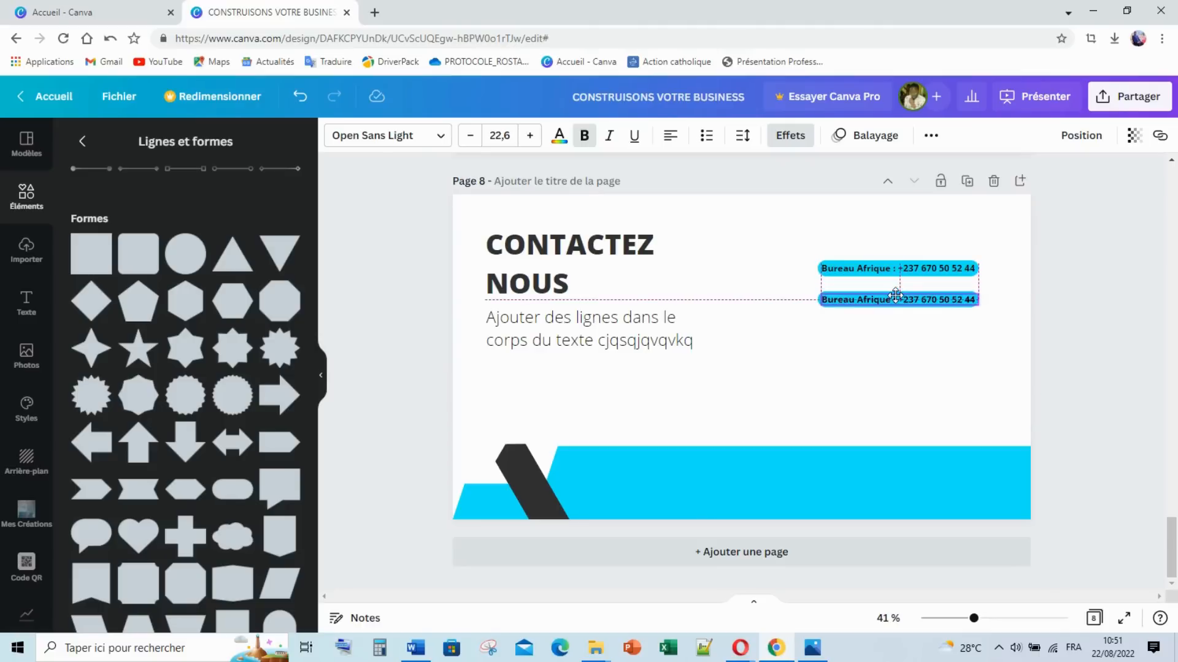
pyautogui.click(890, 301)
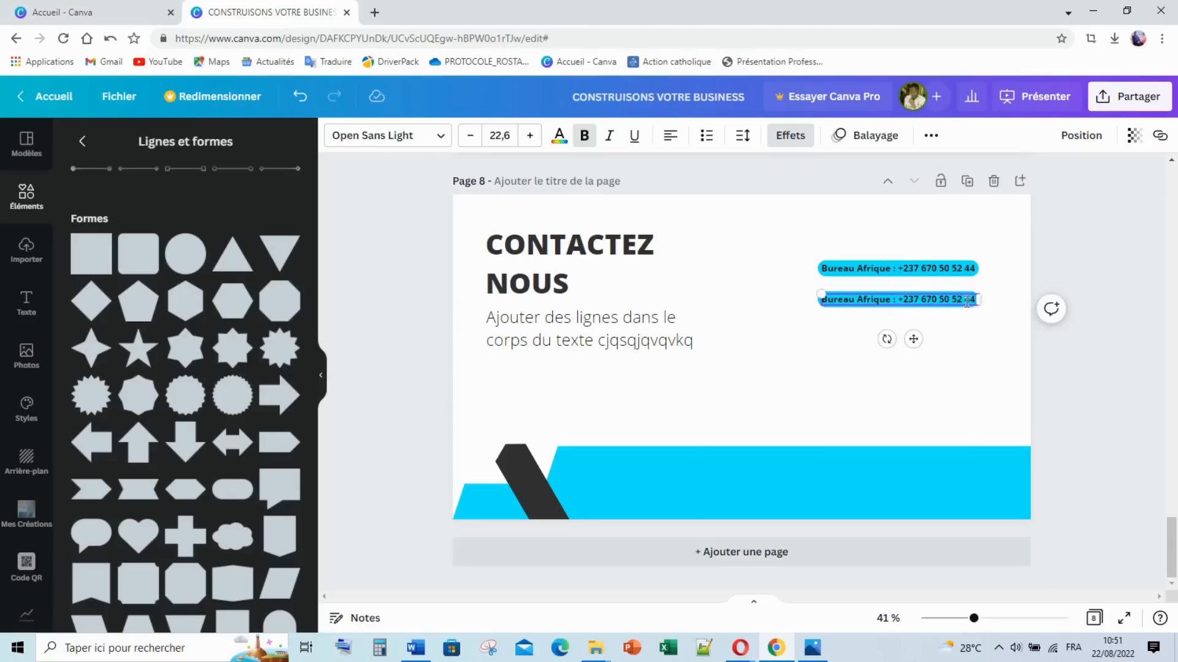
pyautogui.moveTo(975, 300); pyautogui.dragTo(855, 293)
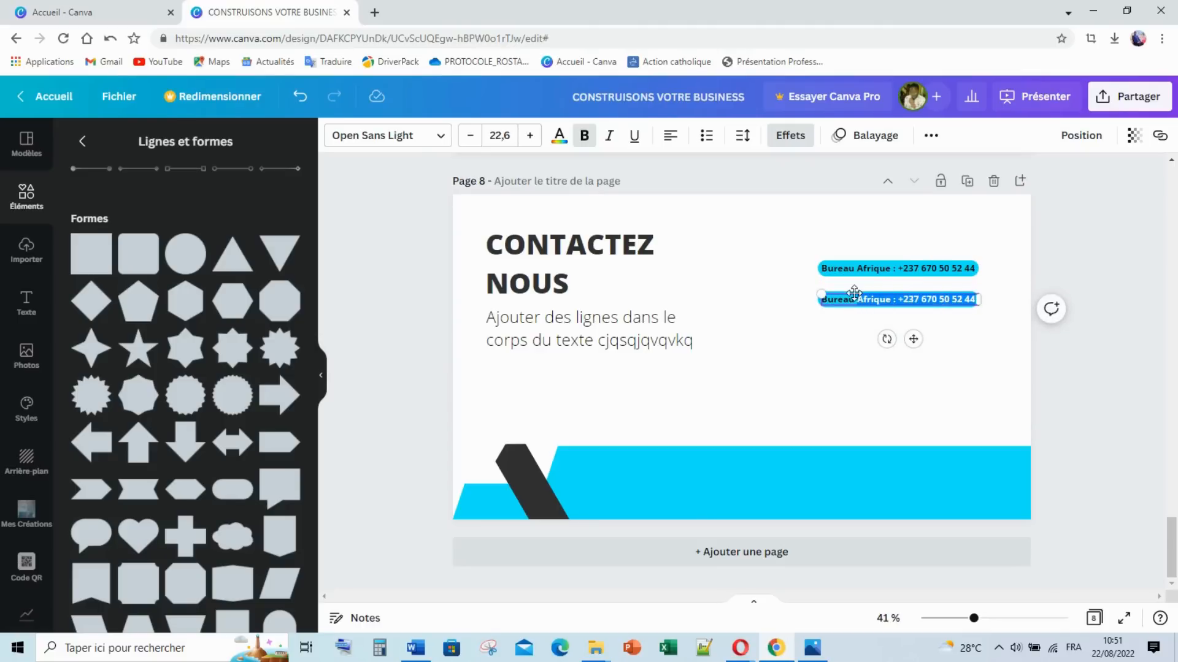
pyautogui.write('Europe')
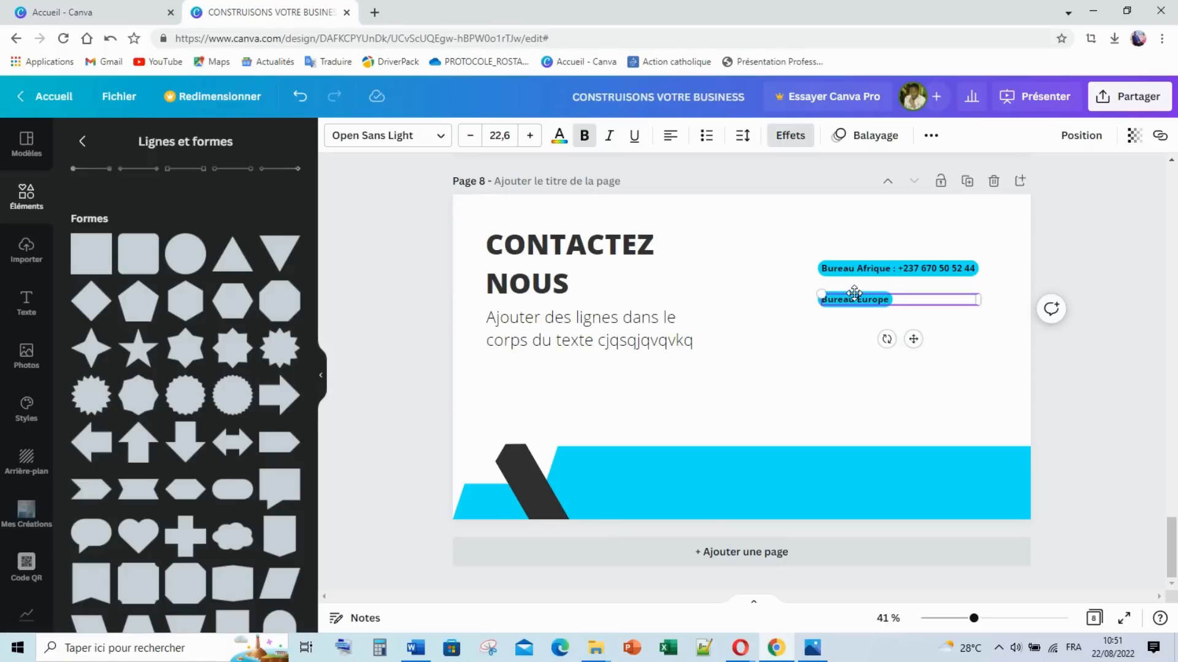
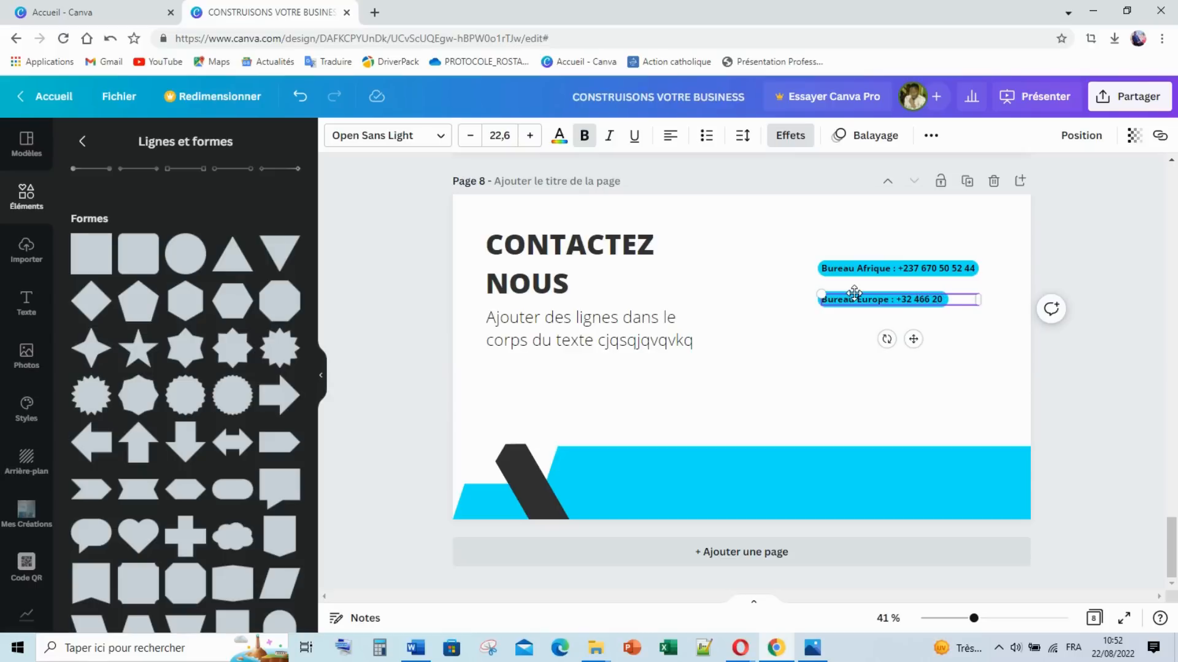
pyautogui.click(842, 332)
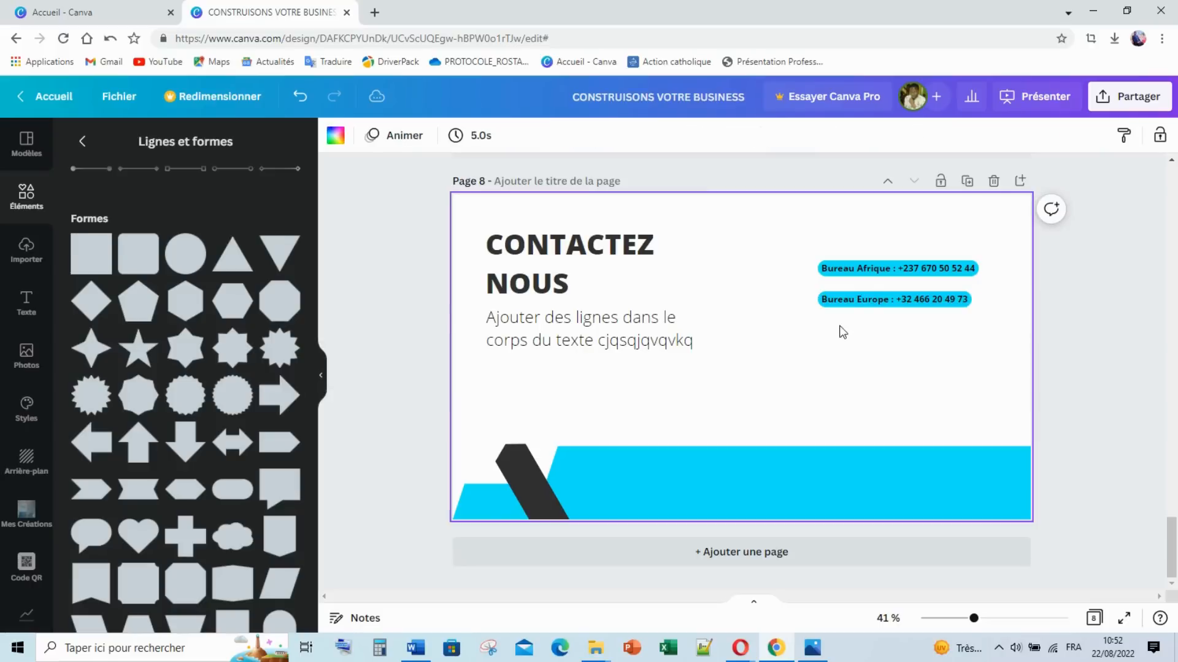
# Step: Copy the Europe line below it and retype it as Bureau Canada with its number
pyautogui.click(860, 303)
pyautogui.hotkey('ctrl', 'd')
pyautogui.moveTo(861, 303); pyautogui.dragTo(858, 330)
pyautogui.doubleClick(957, 331)
pyautogui.moveTo(958, 331); pyautogui.dragTo(861, 331)
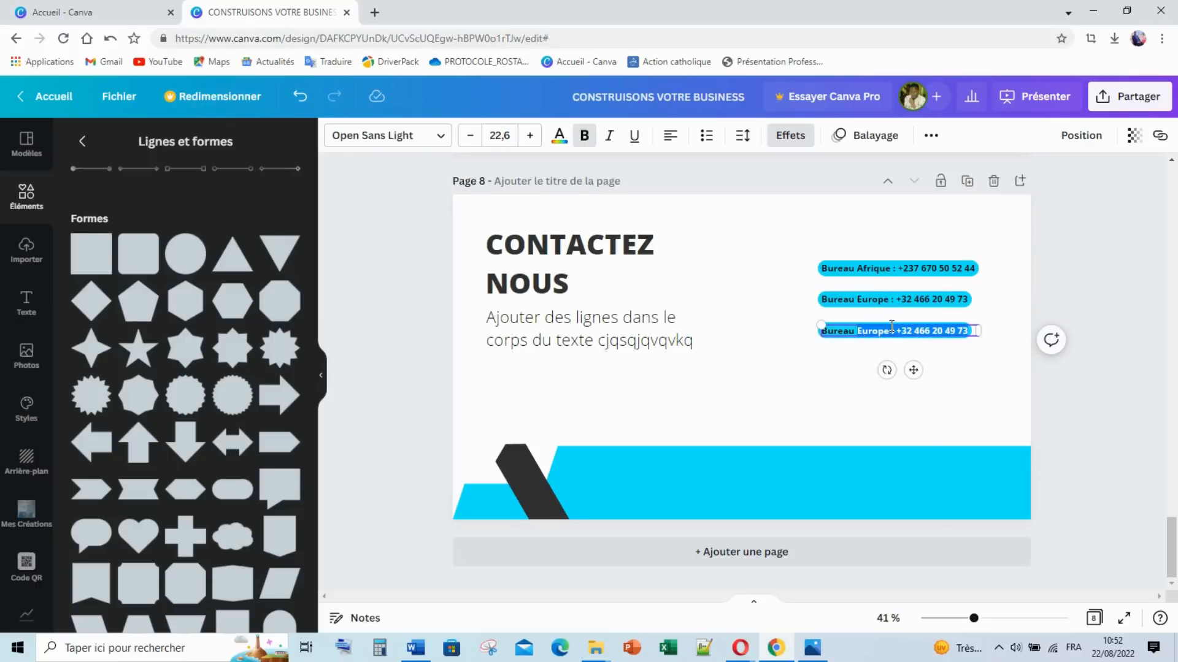
pyautogui.write('Ca')
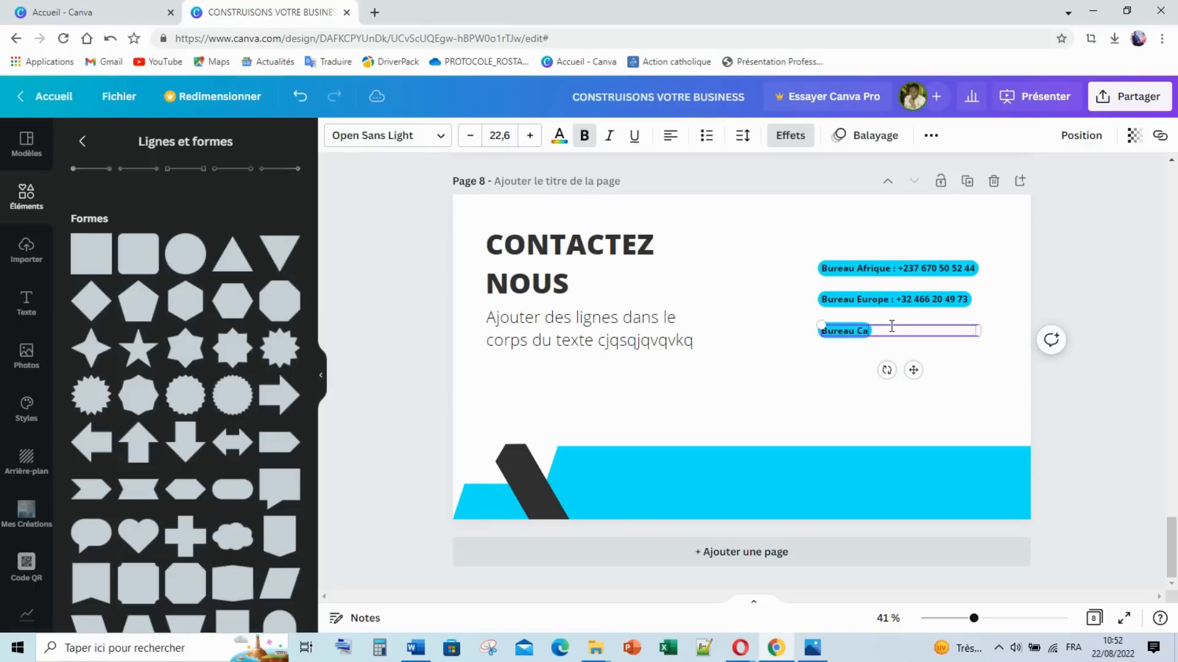
# Step: Copy the Canada line beneath it and rewrite it as the Mail contact line
pyautogui.click(815, 377)
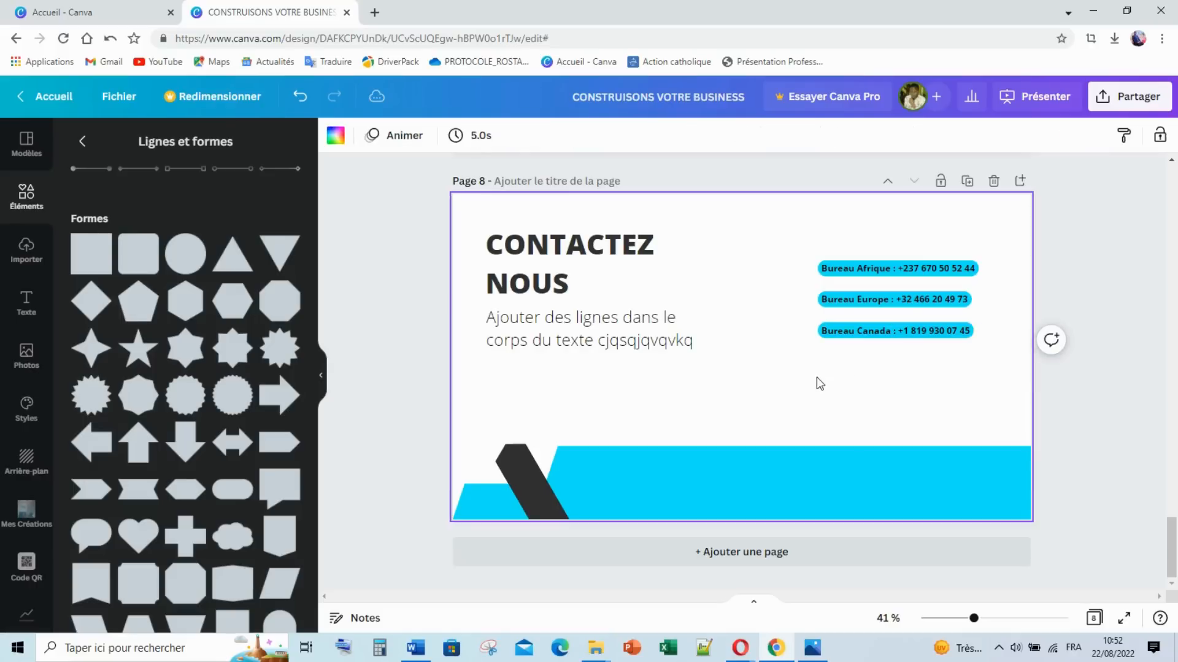
pyautogui.click(880, 337)
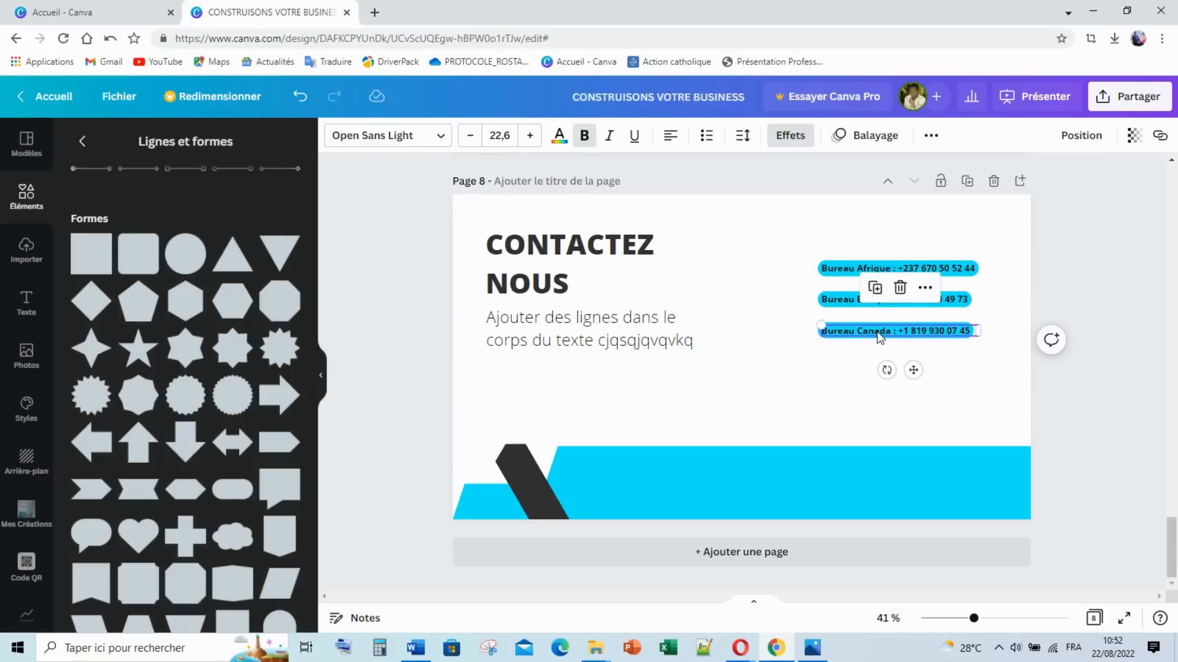
pyautogui.moveTo(878, 336); pyautogui.dragTo(873, 354)
pyautogui.moveTo(873, 354); pyautogui.dragTo(875, 358)
pyautogui.doubleClick(875, 357)
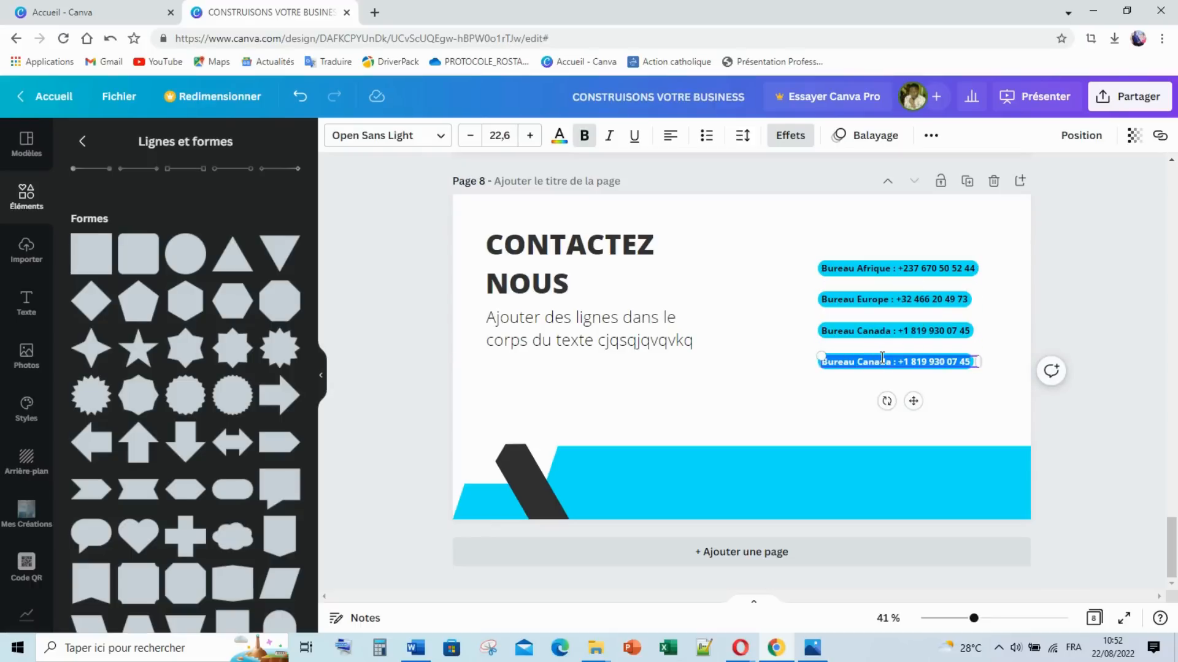
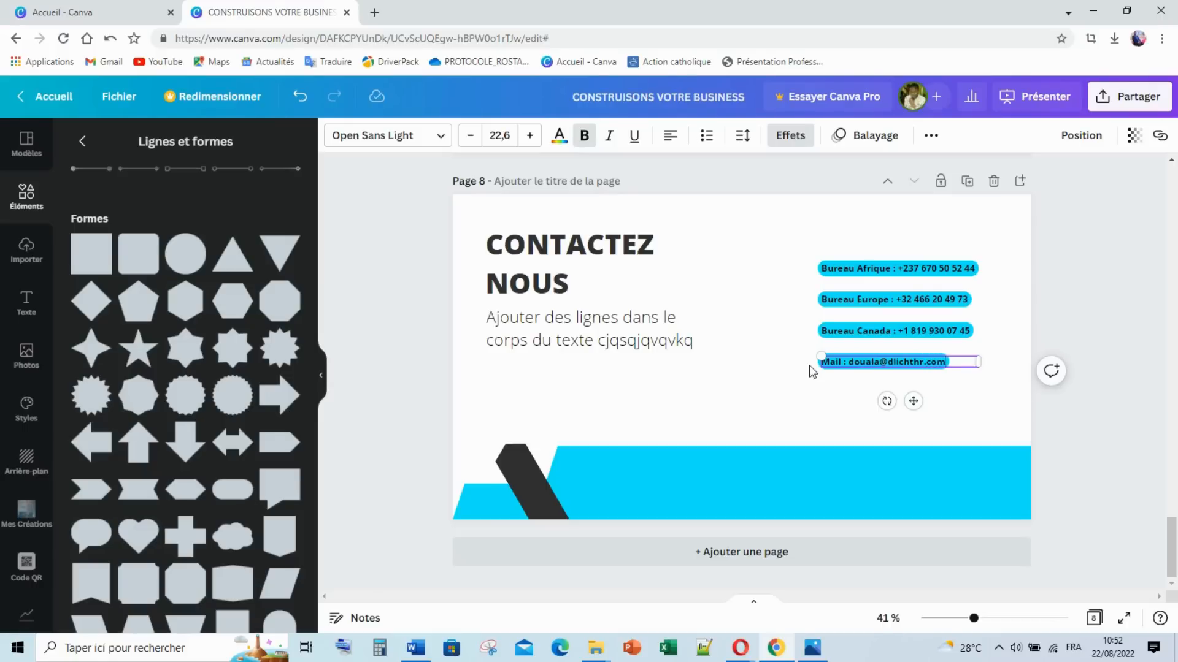
# Step: Copy the Mail line below and turn it into the Site Web line, then check the reference
pyautogui.click(809, 366)
pyautogui.click(860, 365)
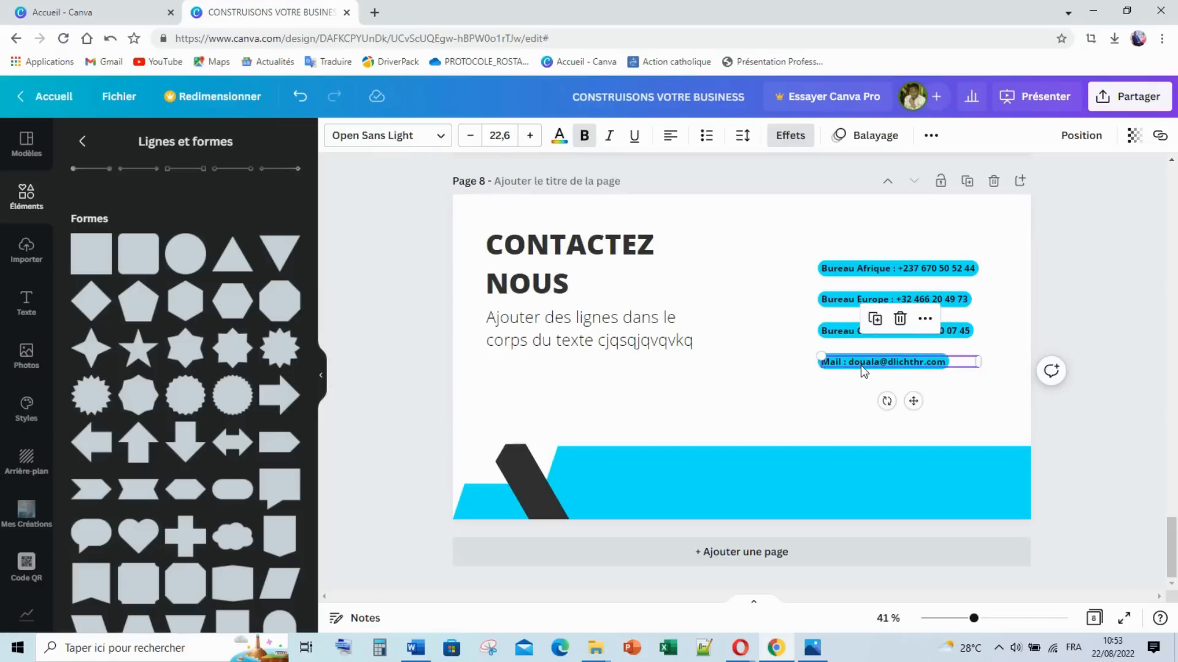
pyautogui.moveTo(860, 366); pyautogui.dragTo(854, 390)
pyautogui.doubleClick(874, 391)
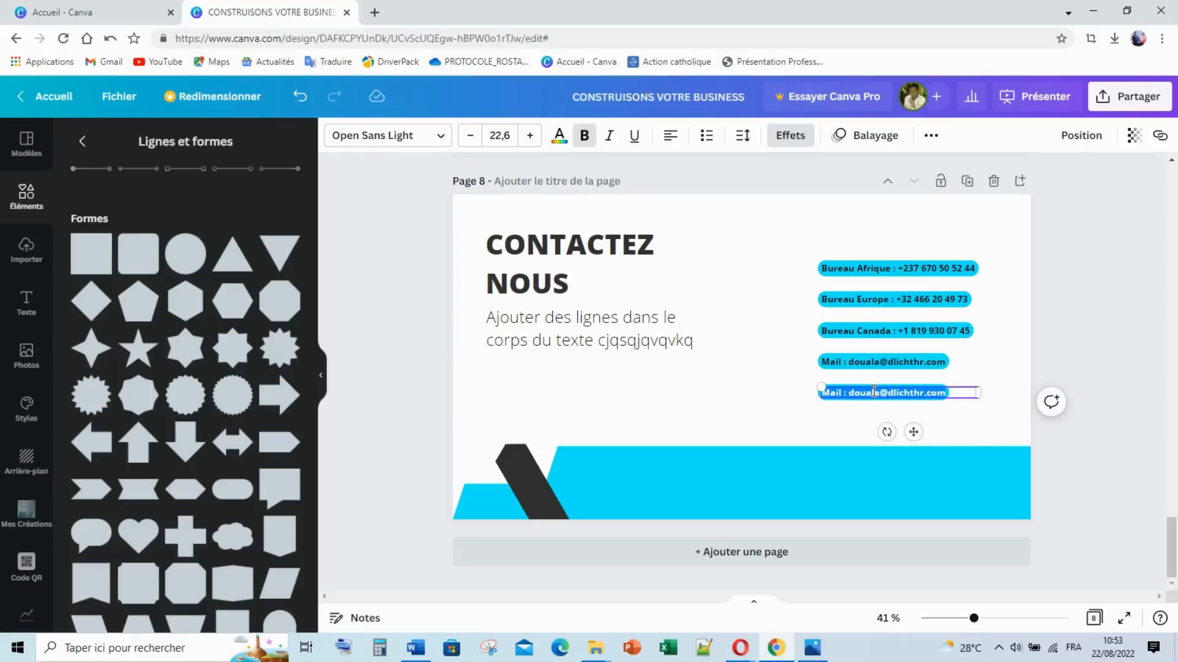
pyautogui.write('Site Web : www')
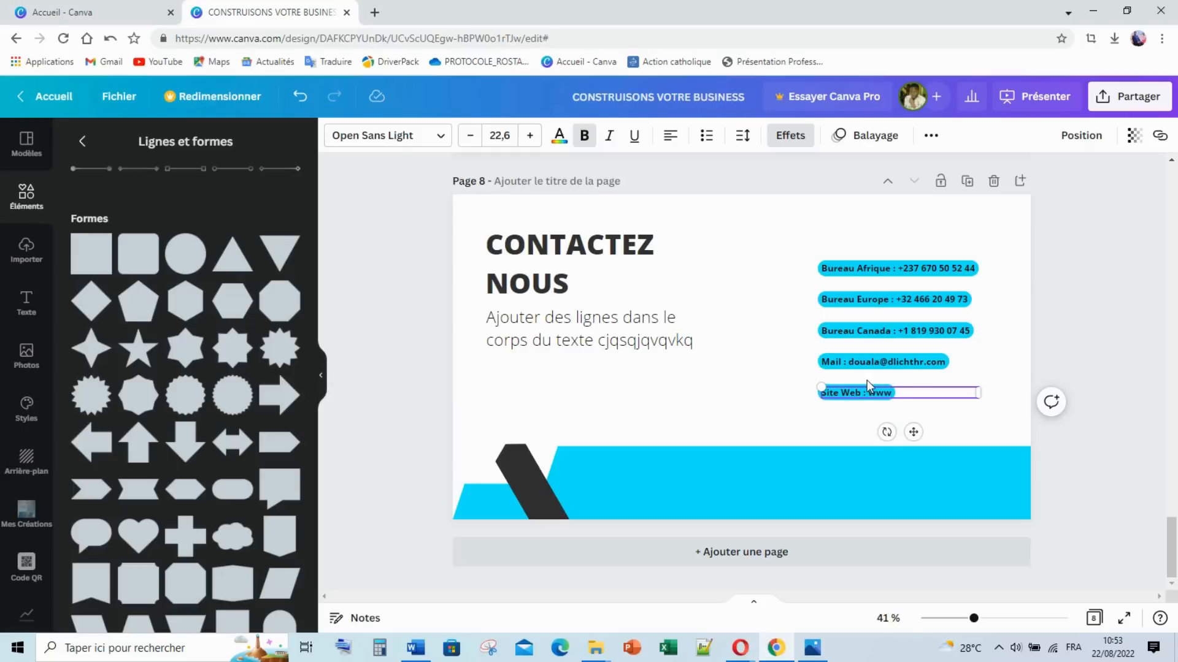
pyautogui.write('dlichthr.net')
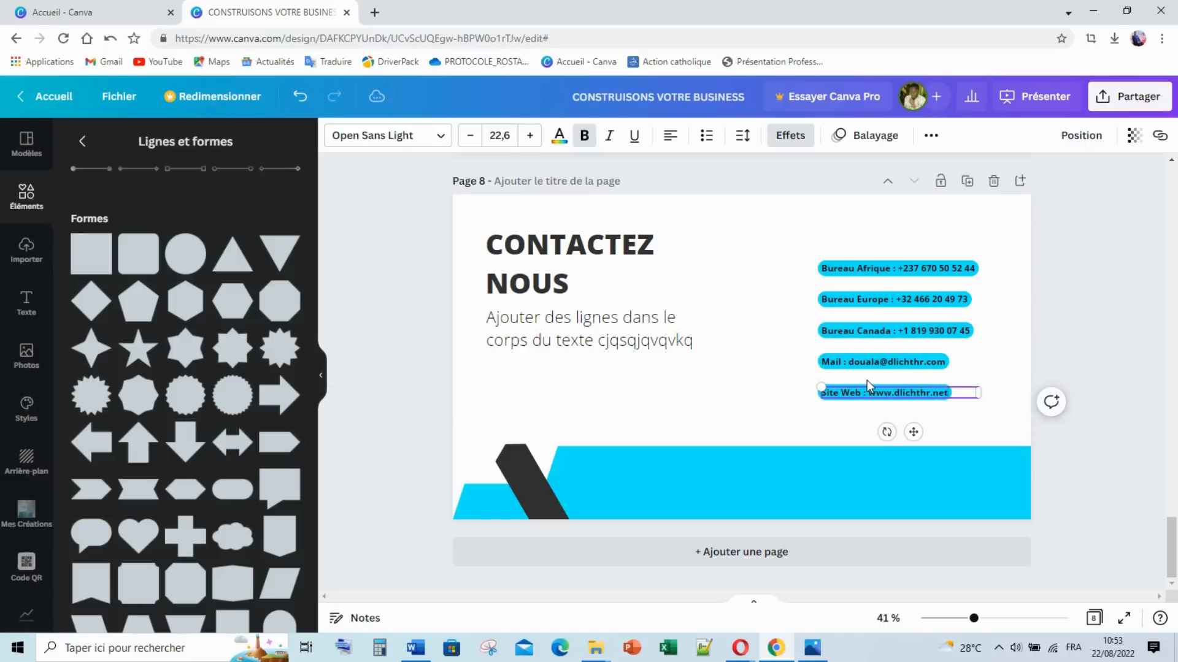
pyautogui.click(787, 373)
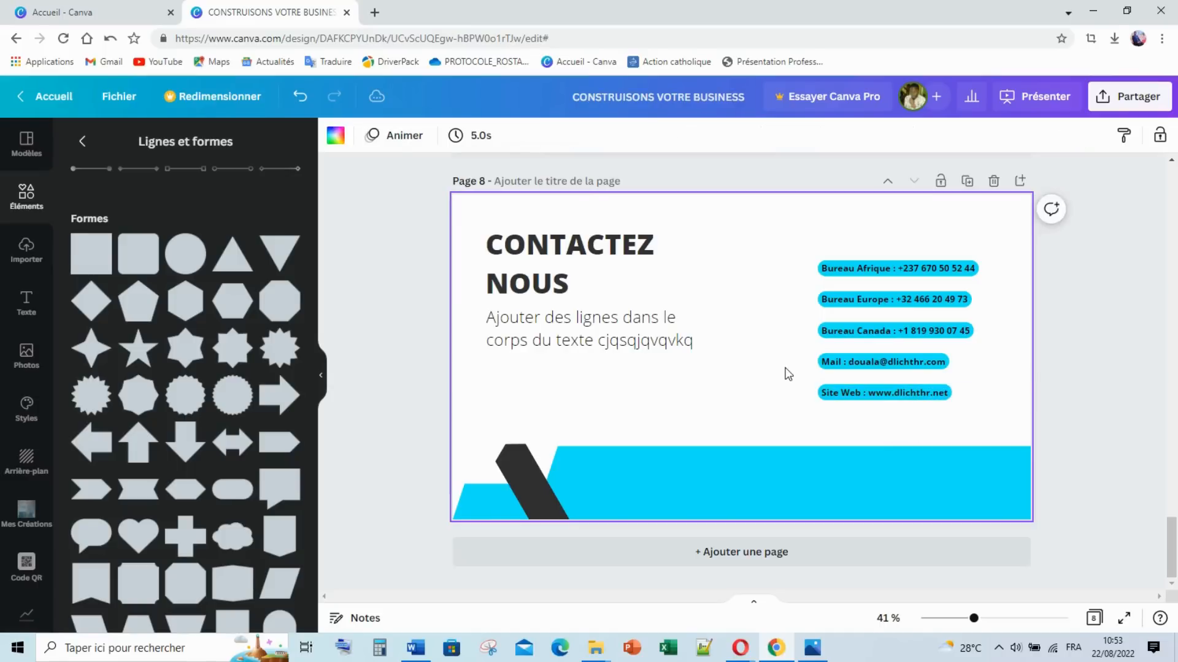
pyautogui.click(813, 649)
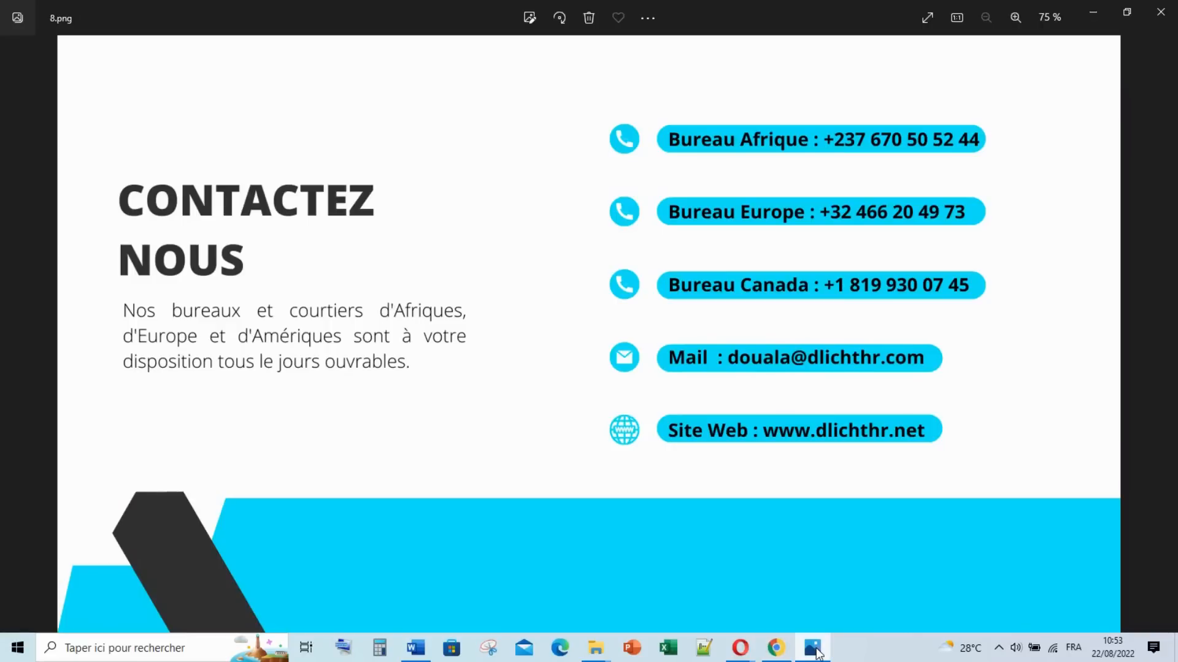
pyautogui.click(816, 651)
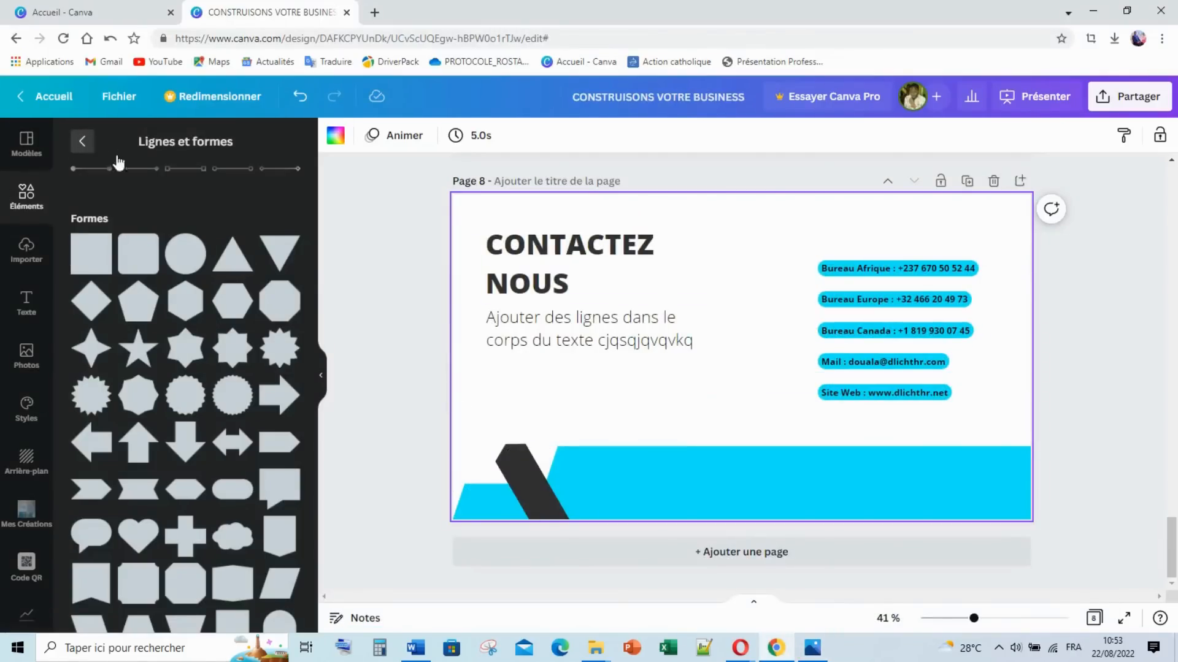
# Step: Search elements for 'Appel' and add the round phone icon, coloured cyan
pyautogui.click(82, 141)
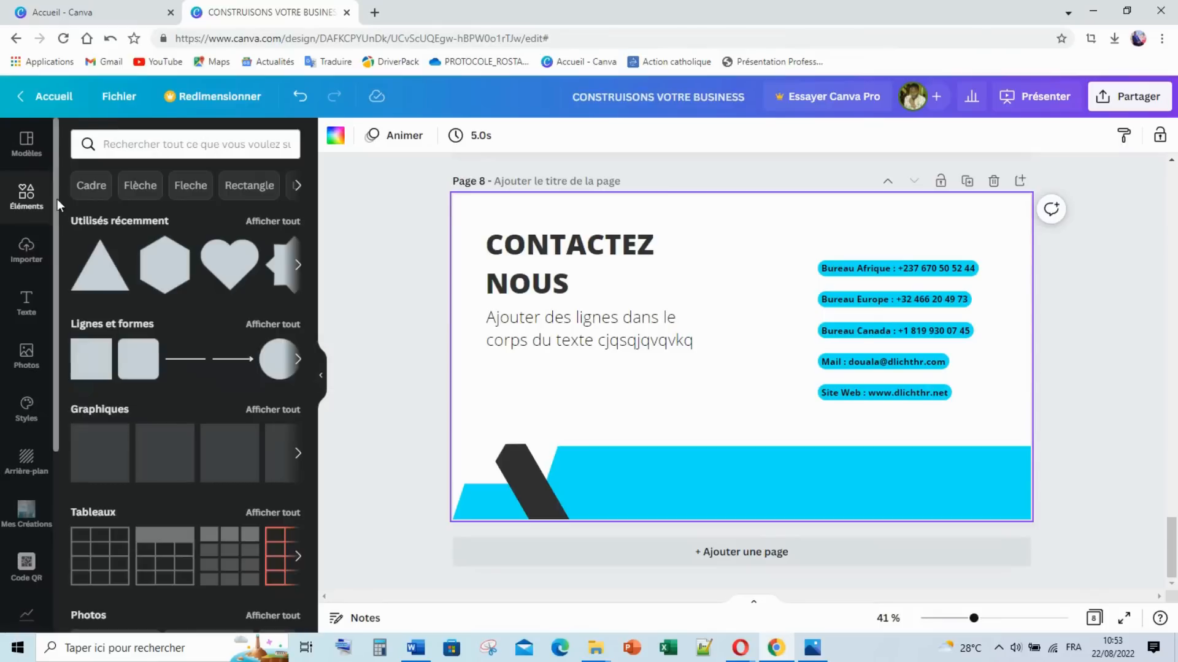
pyautogui.click(144, 147)
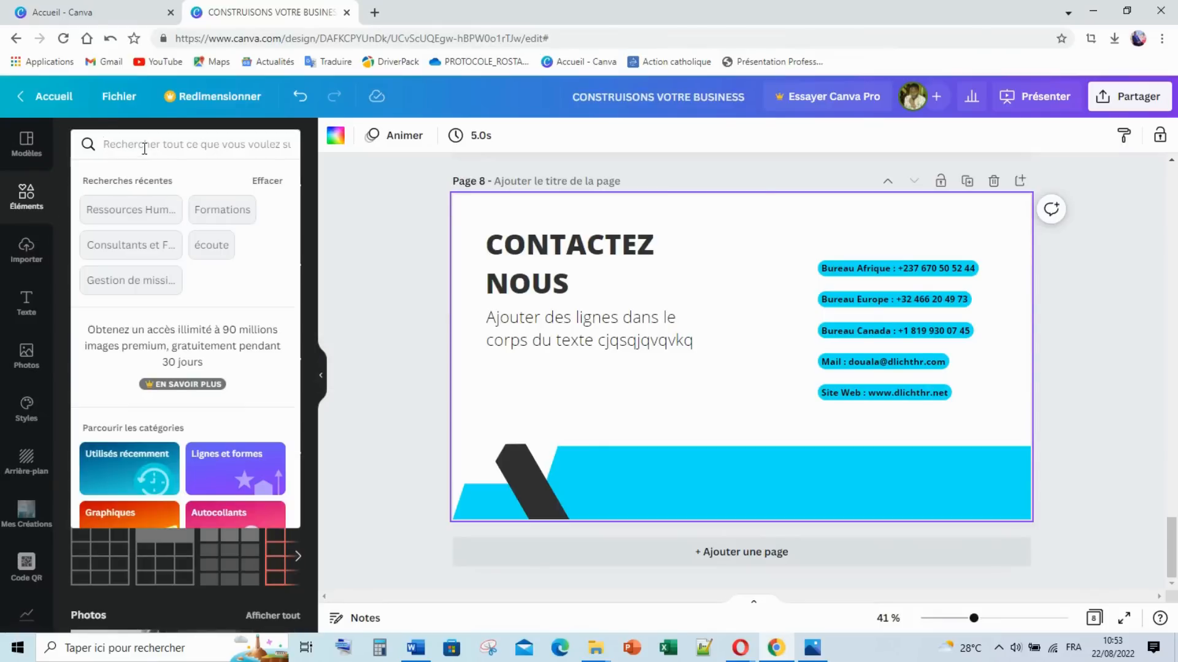
pyautogui.write('Appel')
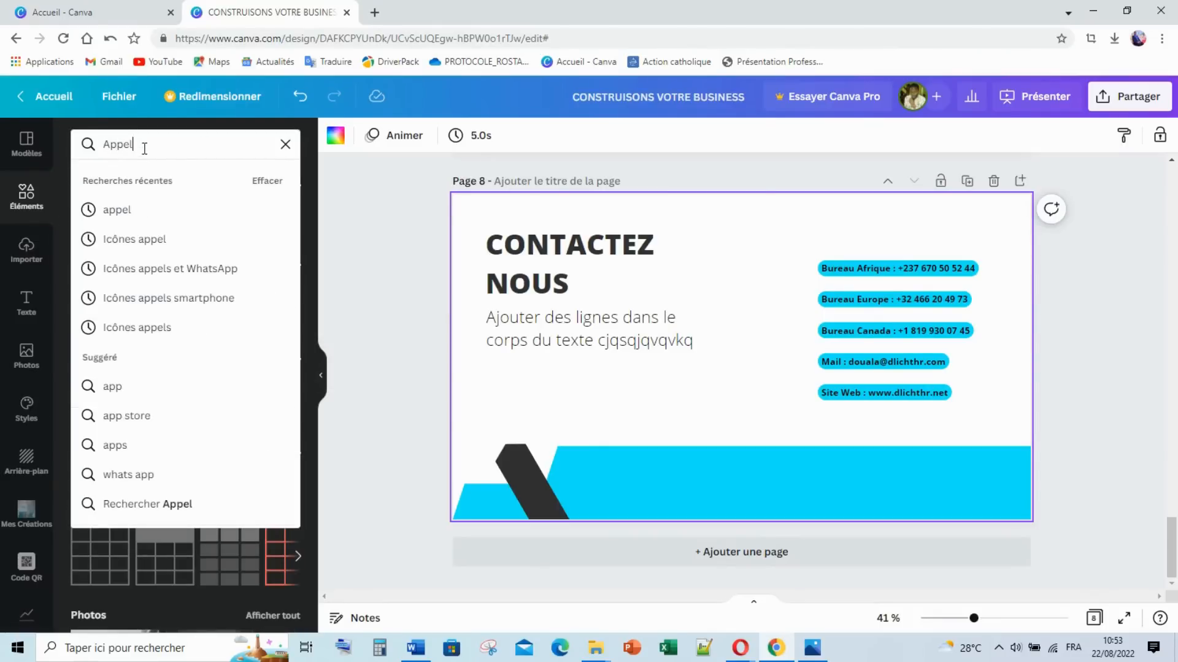
pyautogui.press('Return')
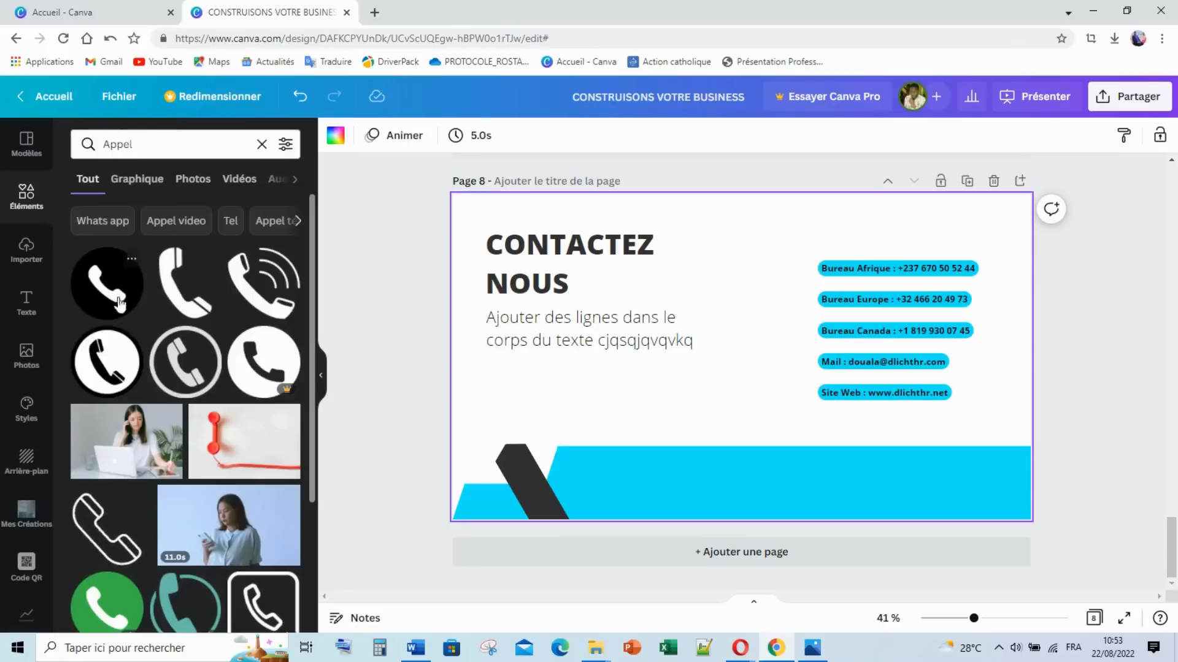
pyautogui.click(262, 387)
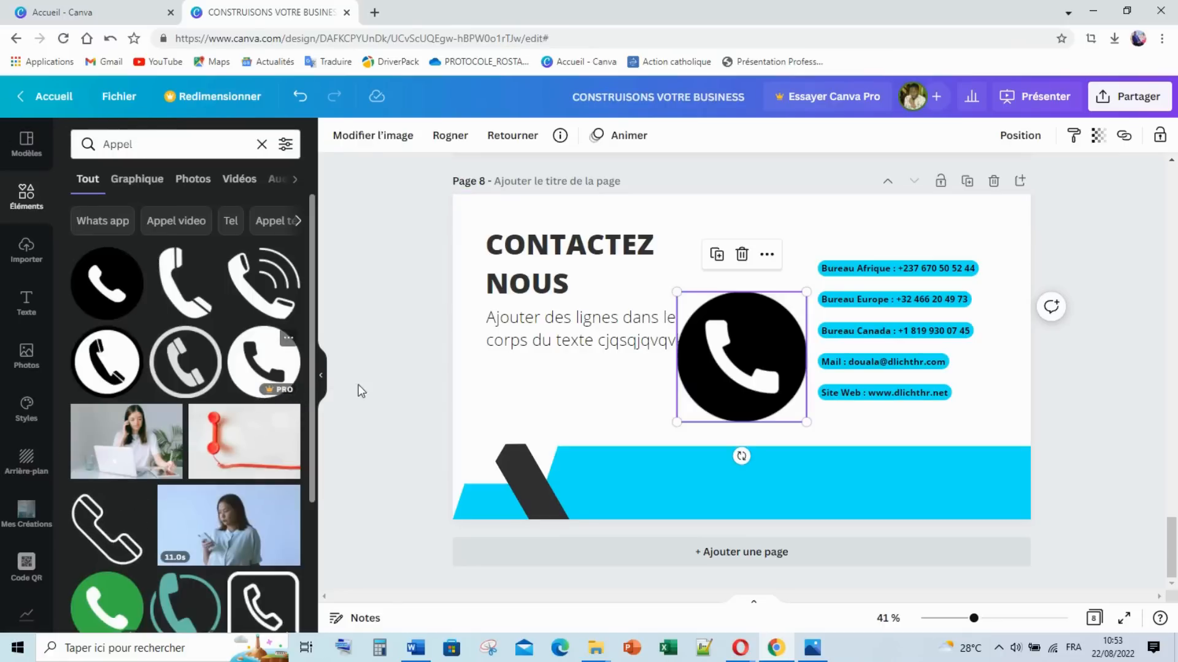
pyautogui.click(335, 135)
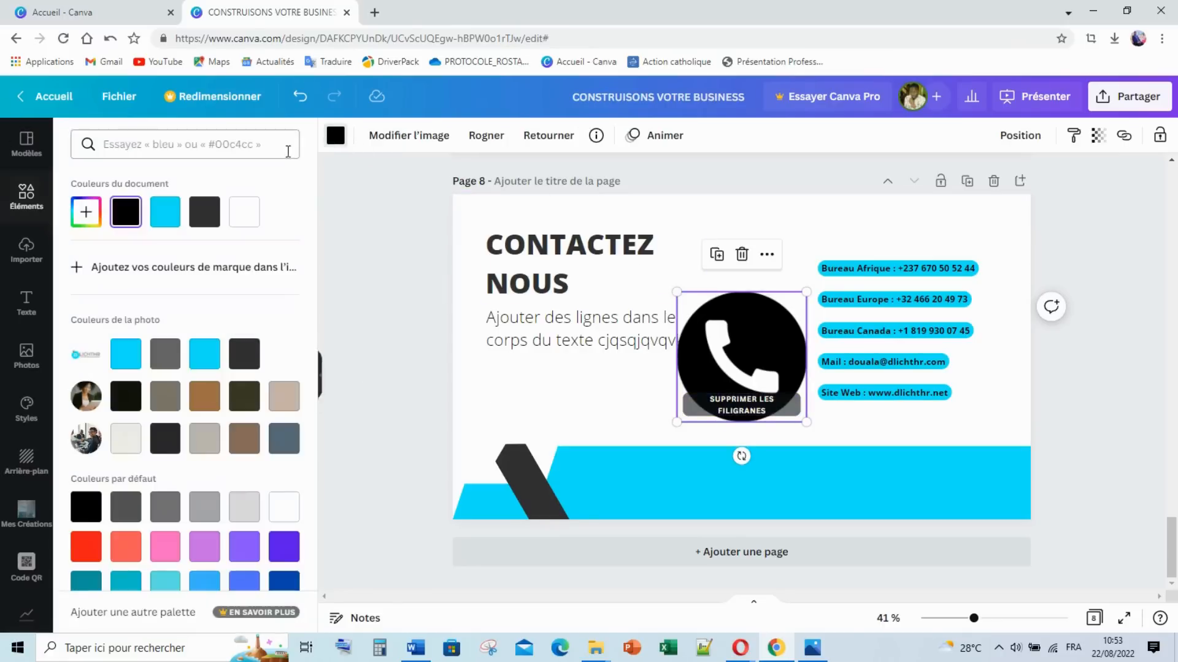
pyautogui.click(215, 357)
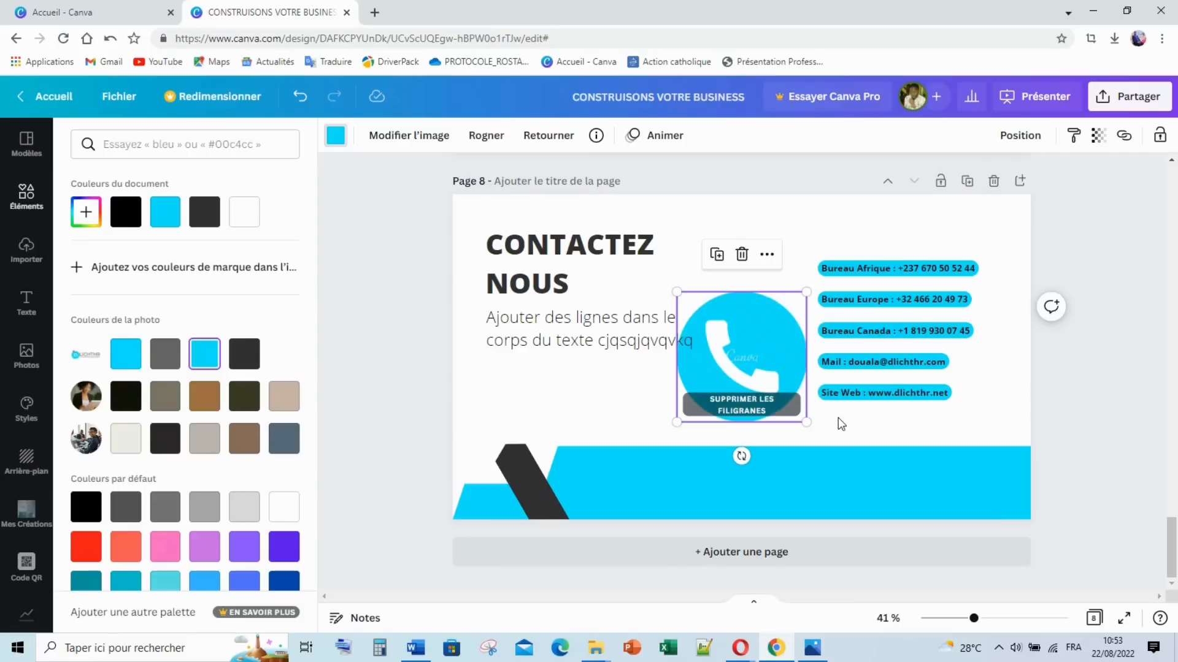
# Step: Shrink the phone icon and place it beside the Bureau Afrique line
pyautogui.moveTo(806, 423); pyautogui.dragTo(793, 289)
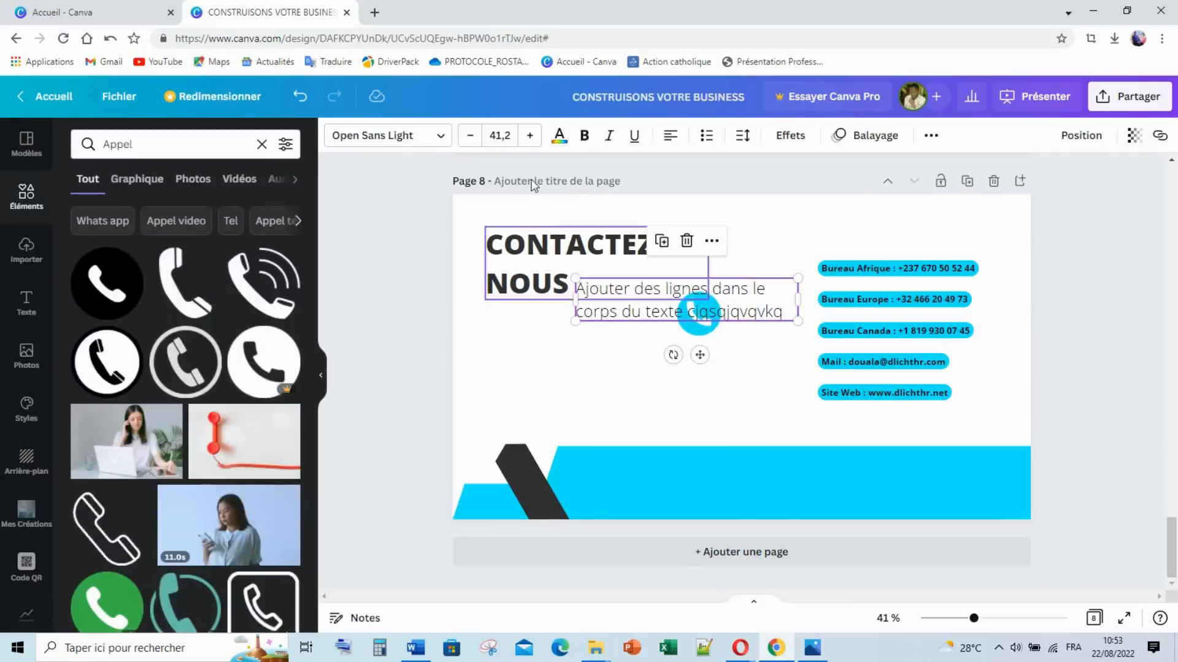
pyautogui.click(287, 95)
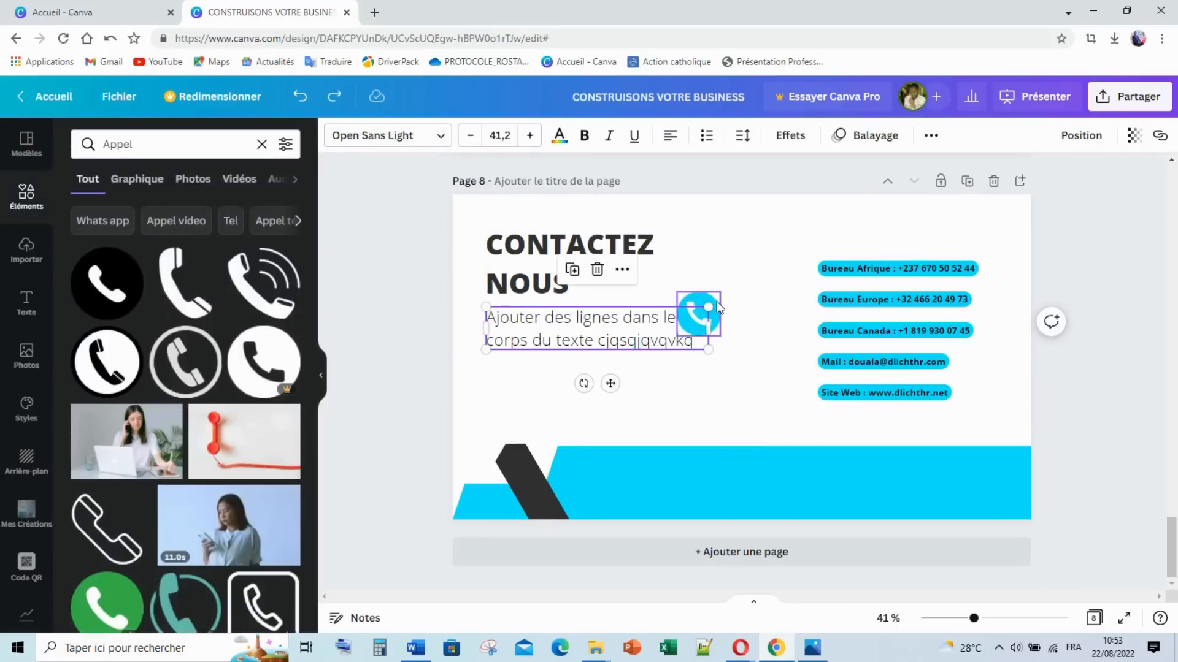
pyautogui.moveTo(699, 313); pyautogui.dragTo(784, 276)
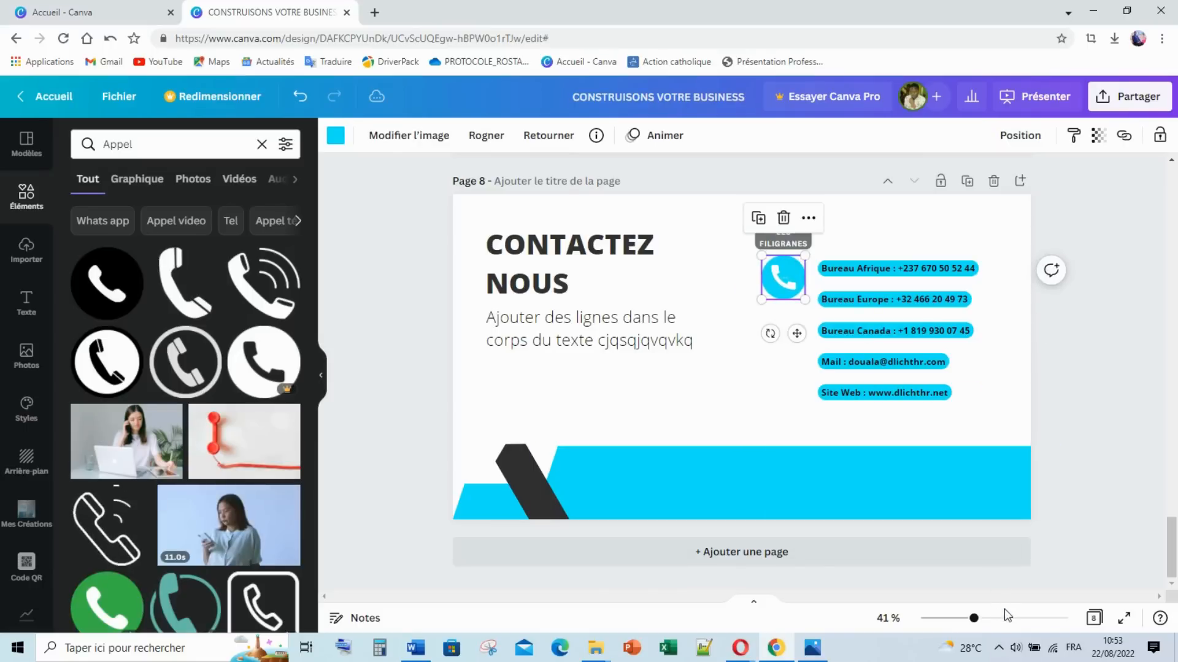
pyautogui.moveTo(983, 622); pyautogui.dragTo(1008, 619)
pyautogui.moveTo(914, 598); pyautogui.dragTo(985, 599)
# Step: Resize the phone icon to 75 by 75
pyautogui.click(957, 533)
pyautogui.scroll(4, 846, 455)
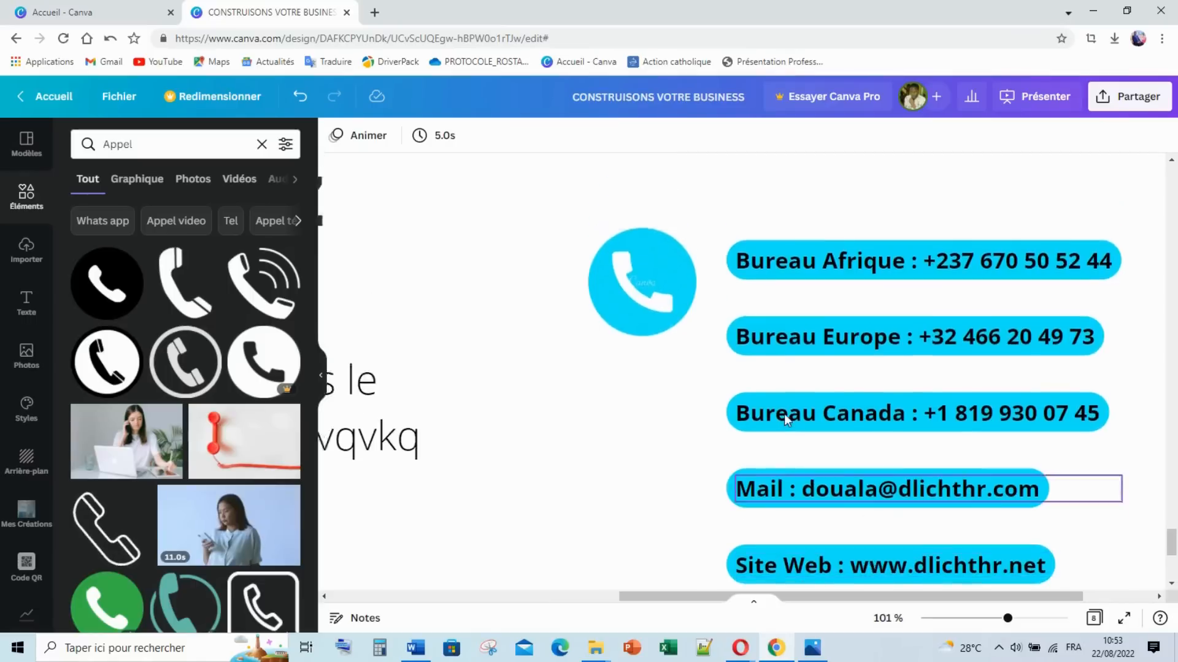
pyautogui.click(615, 436)
pyautogui.moveTo(696, 479)
pyautogui.mouseDown()
pyautogui.moveTo(657, 389)
pyautogui.moveTo(680, 404)
pyautogui.moveTo(683, 395)
pyautogui.moveTo(705, 426)
pyautogui.moveTo(682, 402)
pyautogui.moveTo(692, 461)
pyautogui.moveTo(681, 470)
pyautogui.mouseUp()
# Step: Duplicate the phone icon beside the Bureau Europe and Bureau Canada lines, aligned under the first
pyautogui.hotkey('ctrl', 'd')
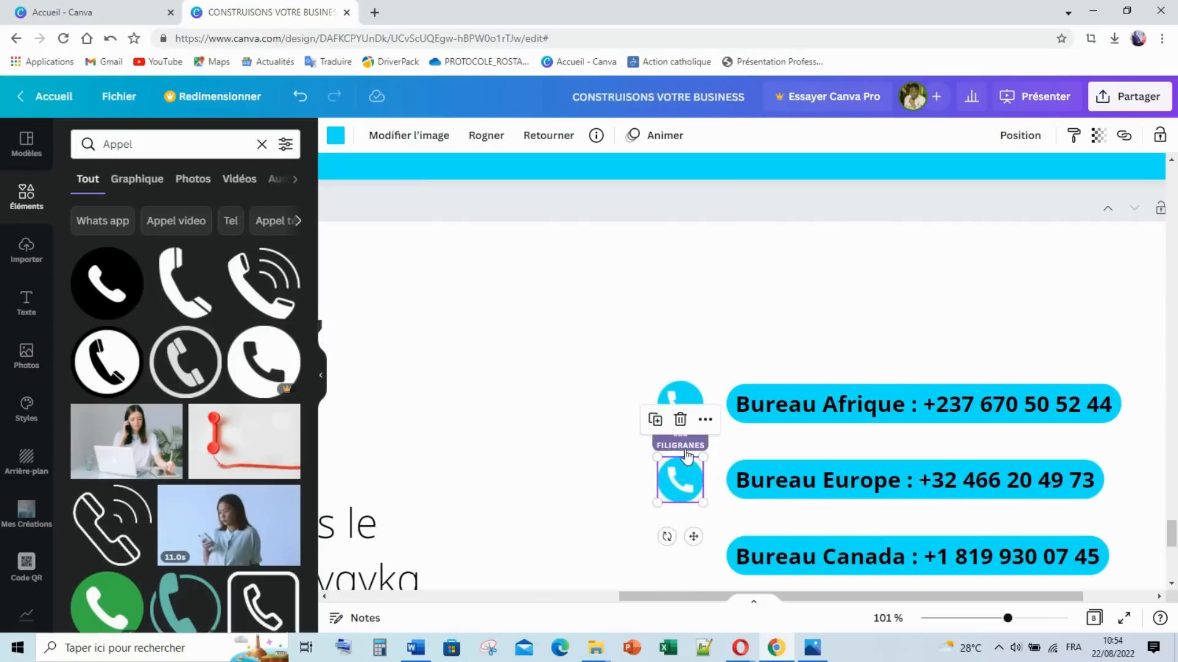
pyautogui.scroll(-1, 683, 433)
pyautogui.hotkey('ctrl', 'd')
pyautogui.scroll(-2, 683, 435)
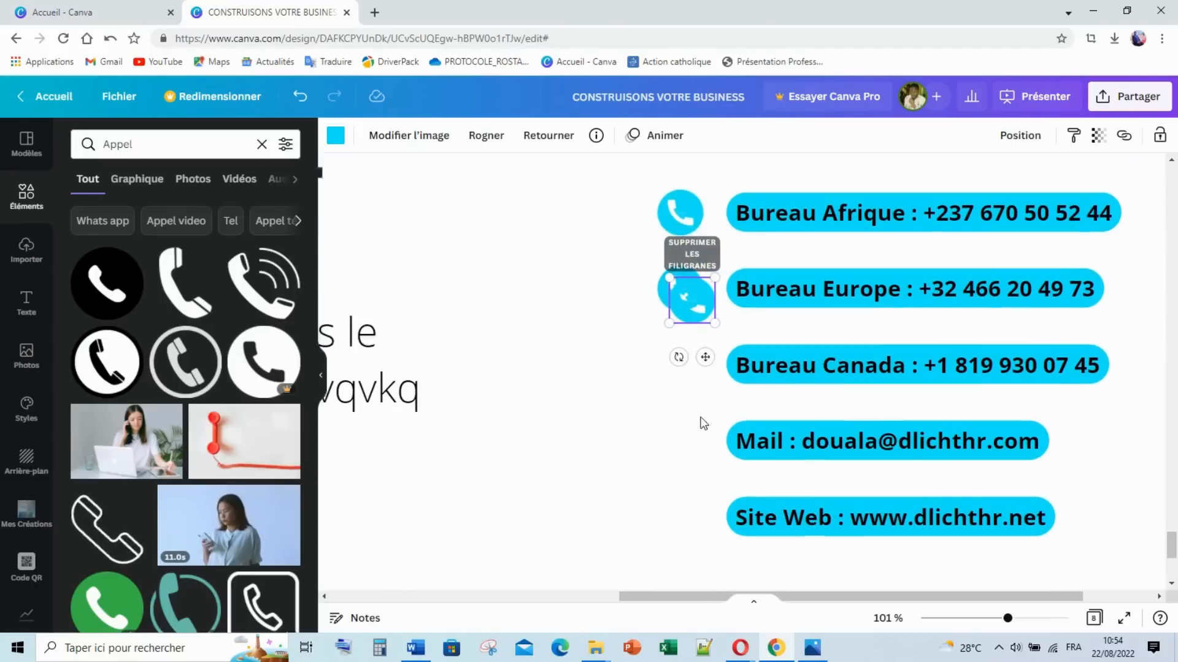
pyautogui.moveTo(695, 270); pyautogui.dragTo(676, 341)
pyautogui.click(599, 381)
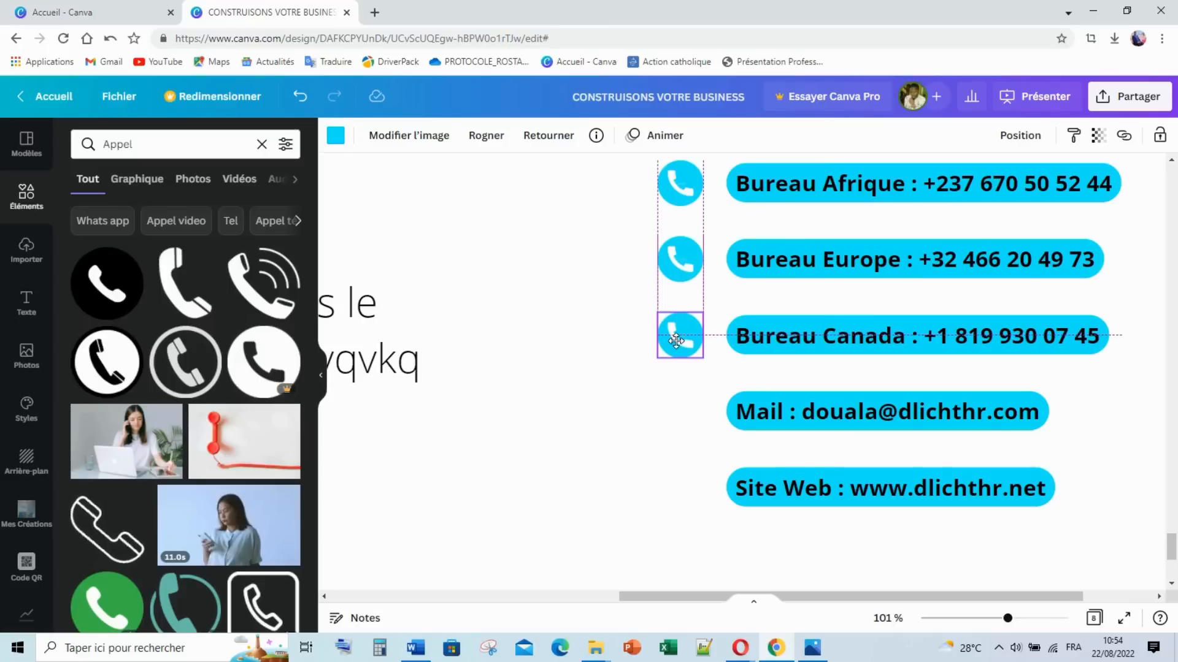
pyautogui.moveTo(676, 341); pyautogui.dragTo(676, 341)
pyautogui.click(606, 402)
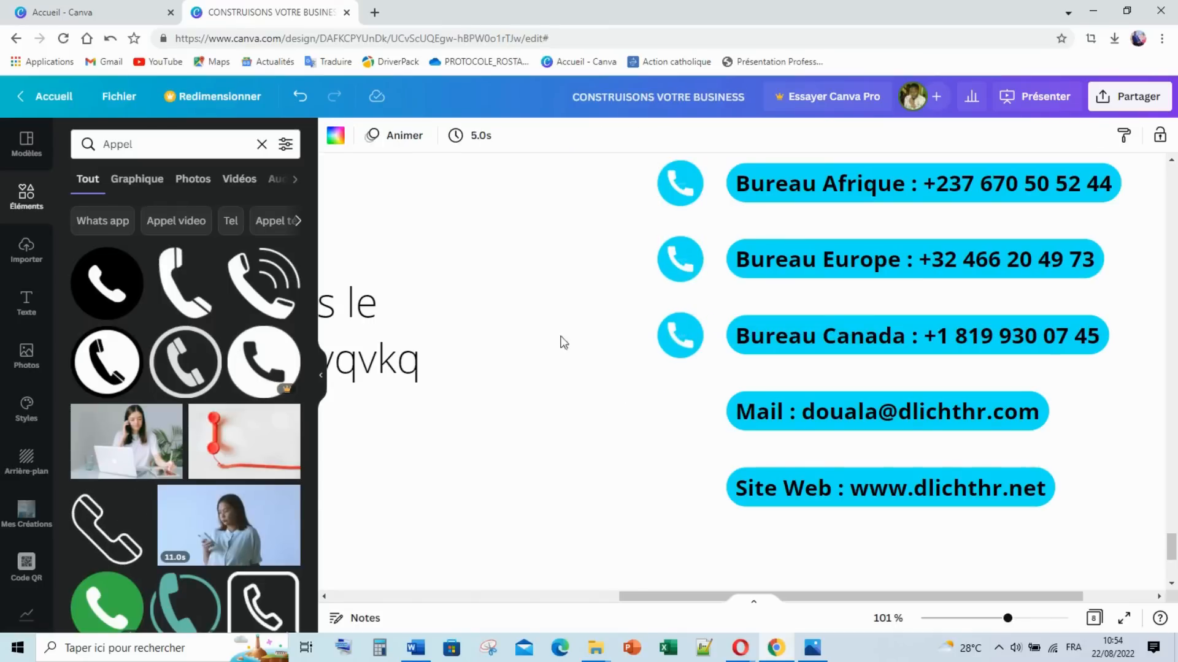
# Step: Search Elements for 'Mail' and add the round mail icon to the slide
pyautogui.click(133, 150)
pyautogui.write('Mail')
pyautogui.press('Return')
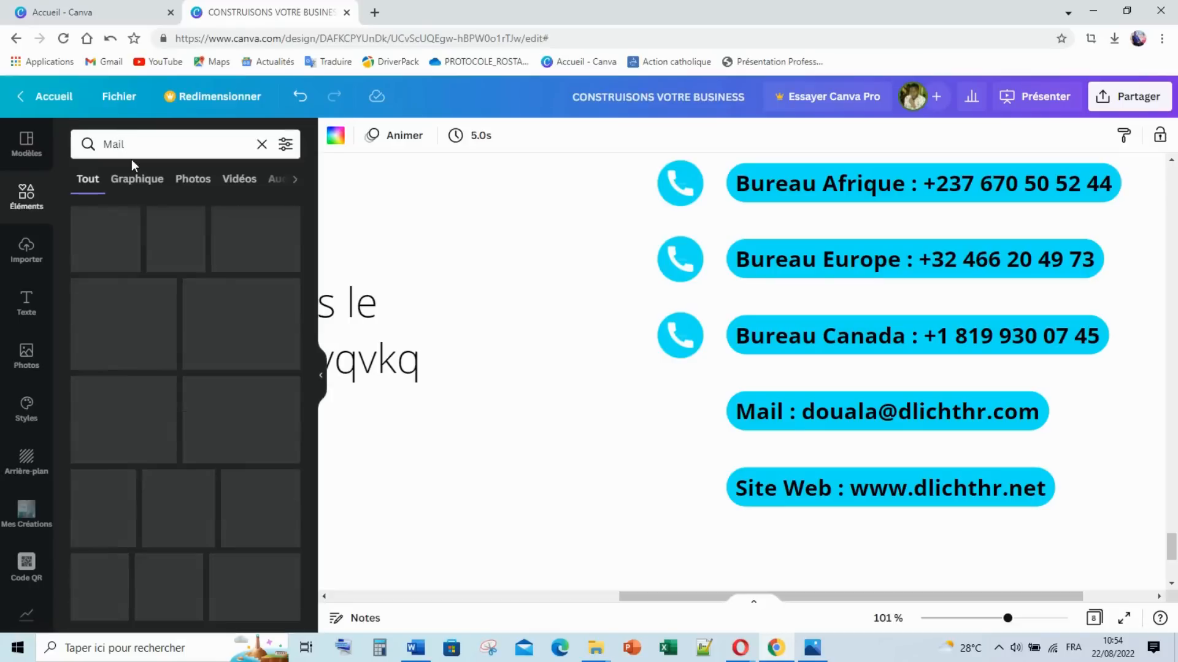
pyautogui.click(167, 258)
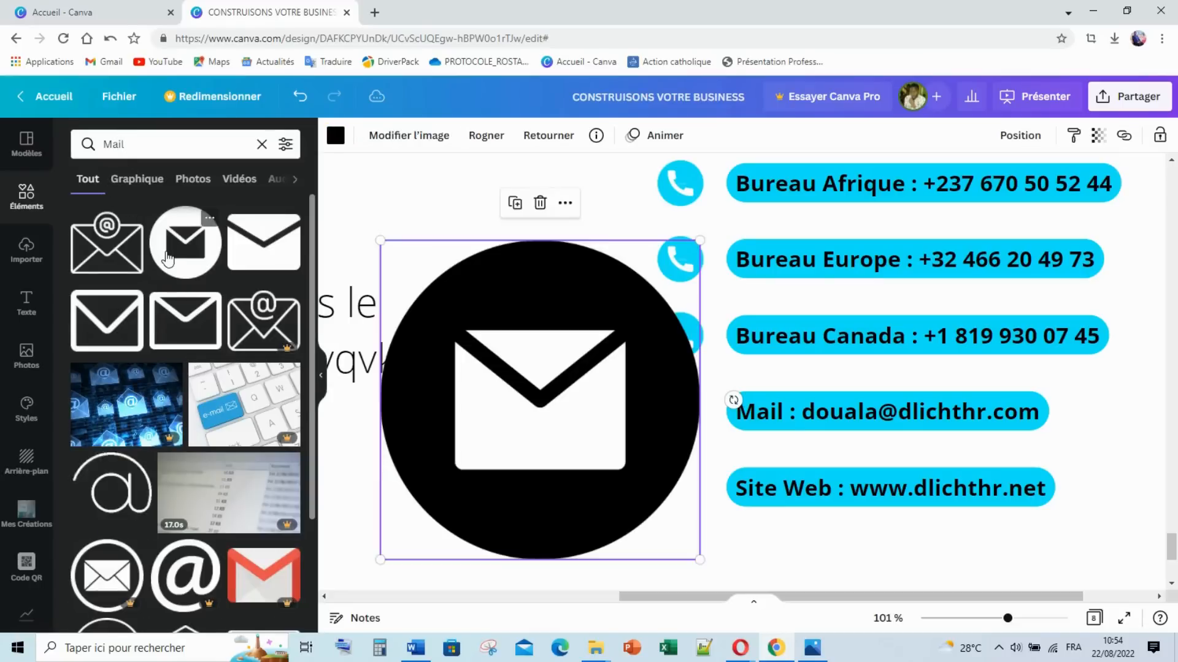
# Step: Search Elements for 'Site Web' and add the www globe icon
pyautogui.click(73, 147)
pyautogui.write('Site Web')
pyautogui.press('Return')
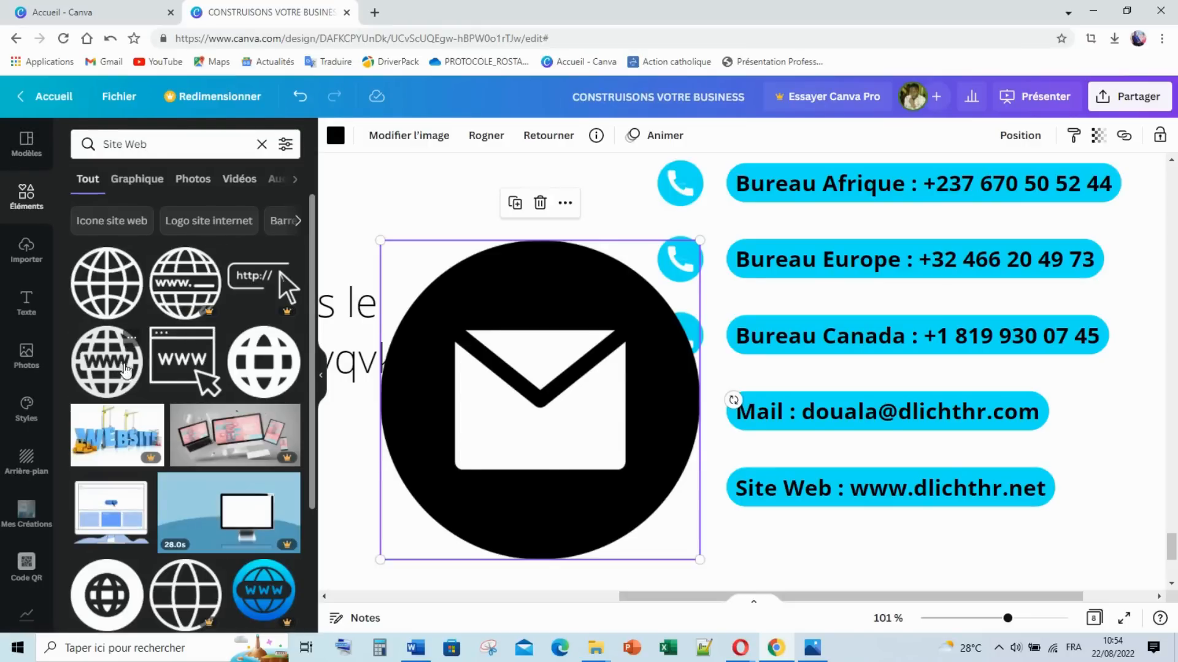
pyautogui.click(119, 368)
# Step: Nudge the mail icon up and shrink the globe to 111×113 below the Site Web line
pyautogui.moveTo(473, 348); pyautogui.dragTo(750, 417)
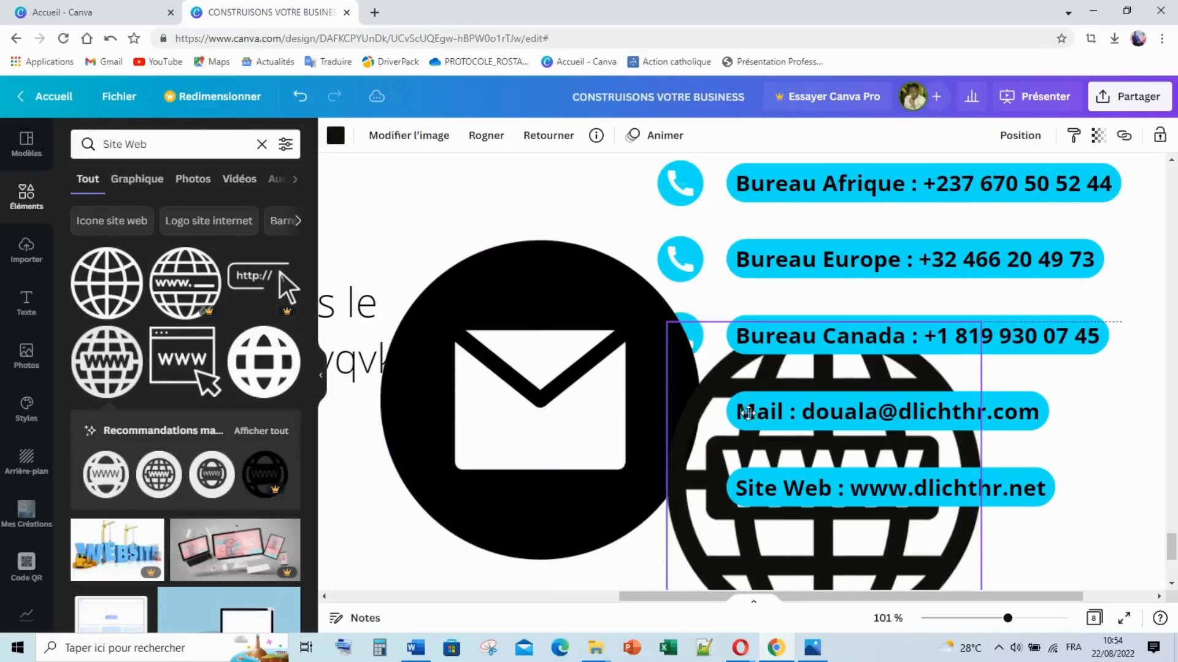
pyautogui.moveTo(553, 398); pyautogui.dragTo(549, 370)
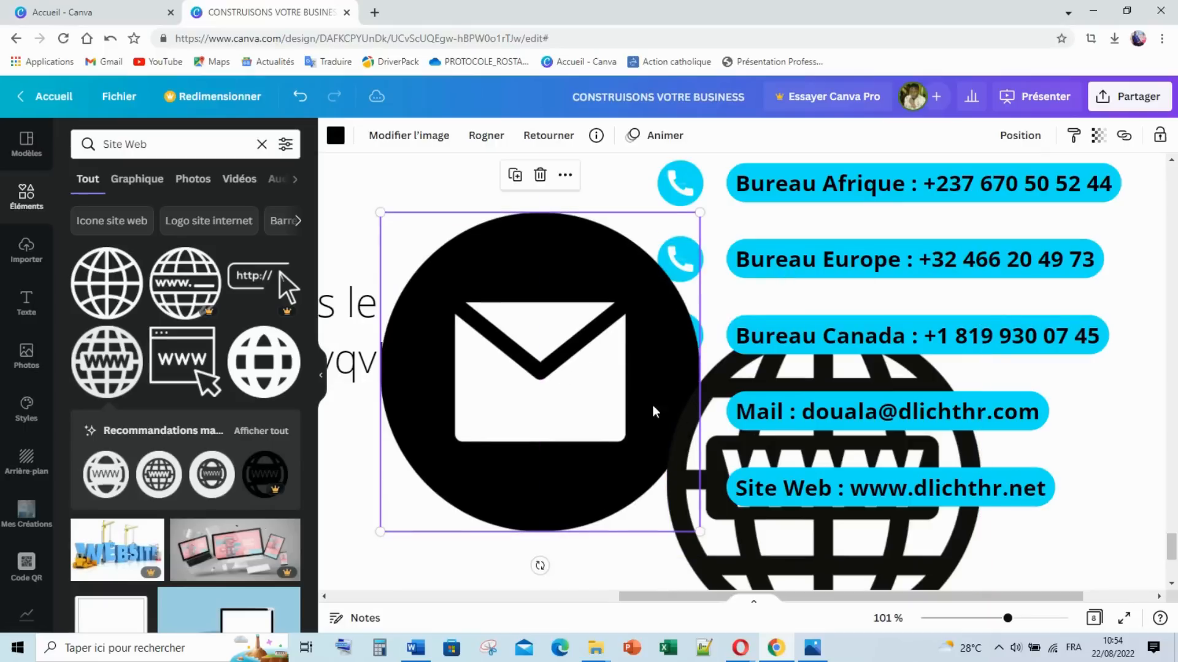
pyautogui.click(936, 363)
pyautogui.moveTo(982, 322); pyautogui.dragTo(693, 508)
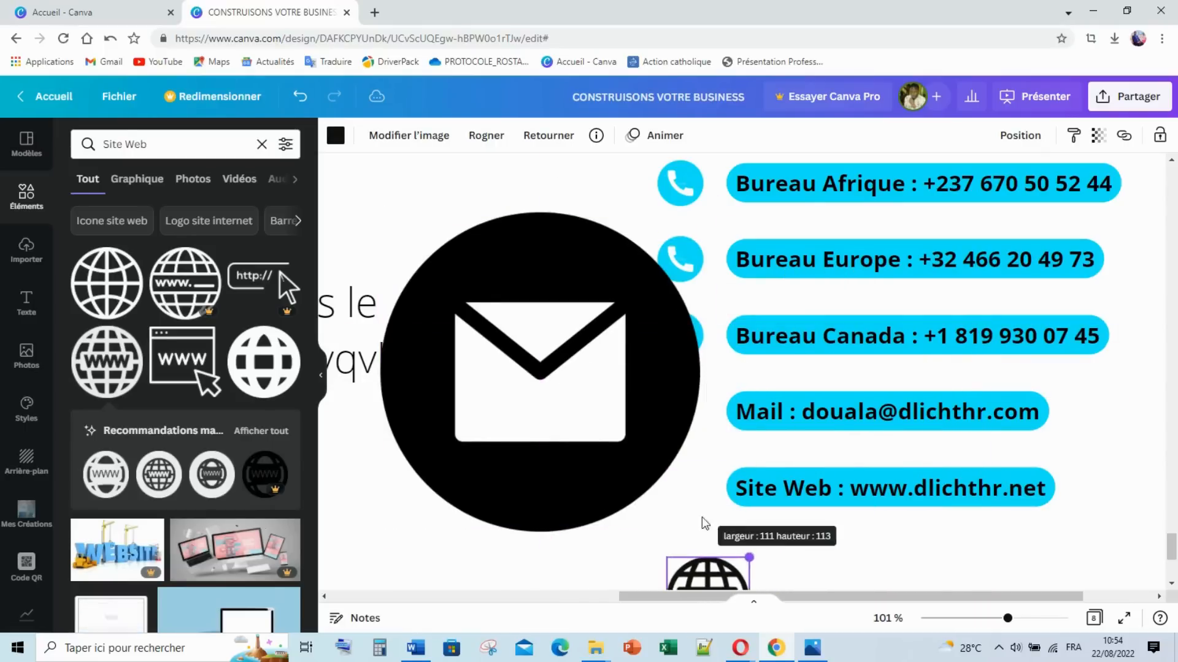
pyautogui.moveTo(705, 573); pyautogui.dragTo(777, 549)
# Step: Shrink the mail icon to 62×62 and recolour it cyan
pyautogui.click(386, 234)
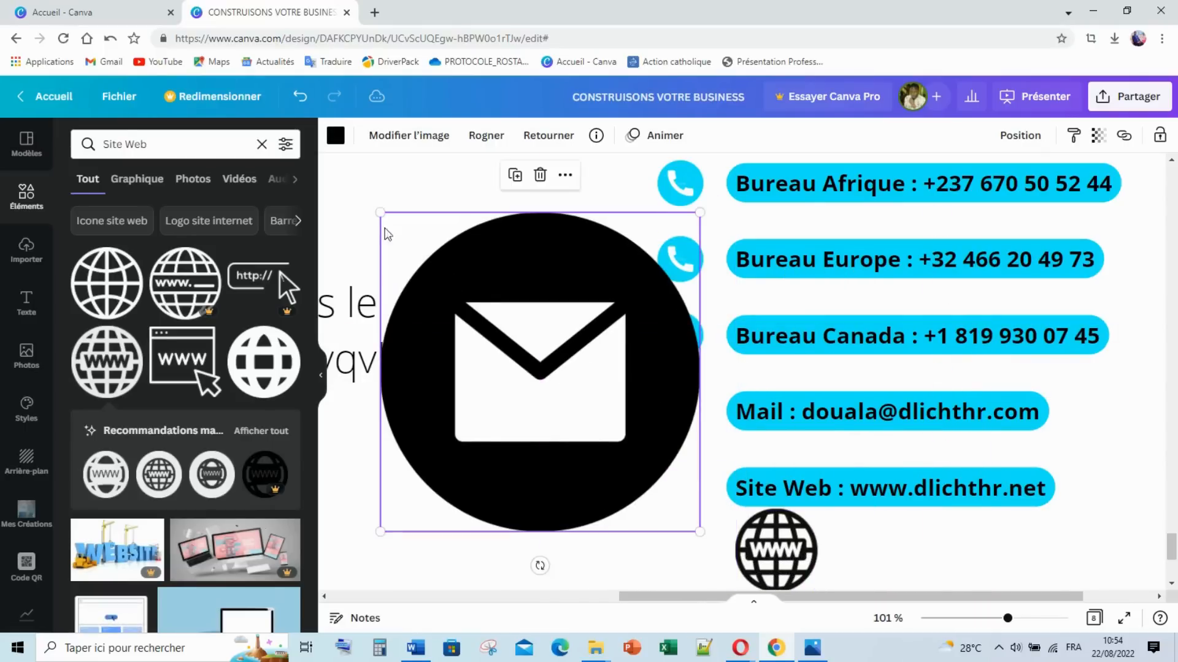
pyautogui.moveTo(379, 211); pyautogui.dragTo(676, 396)
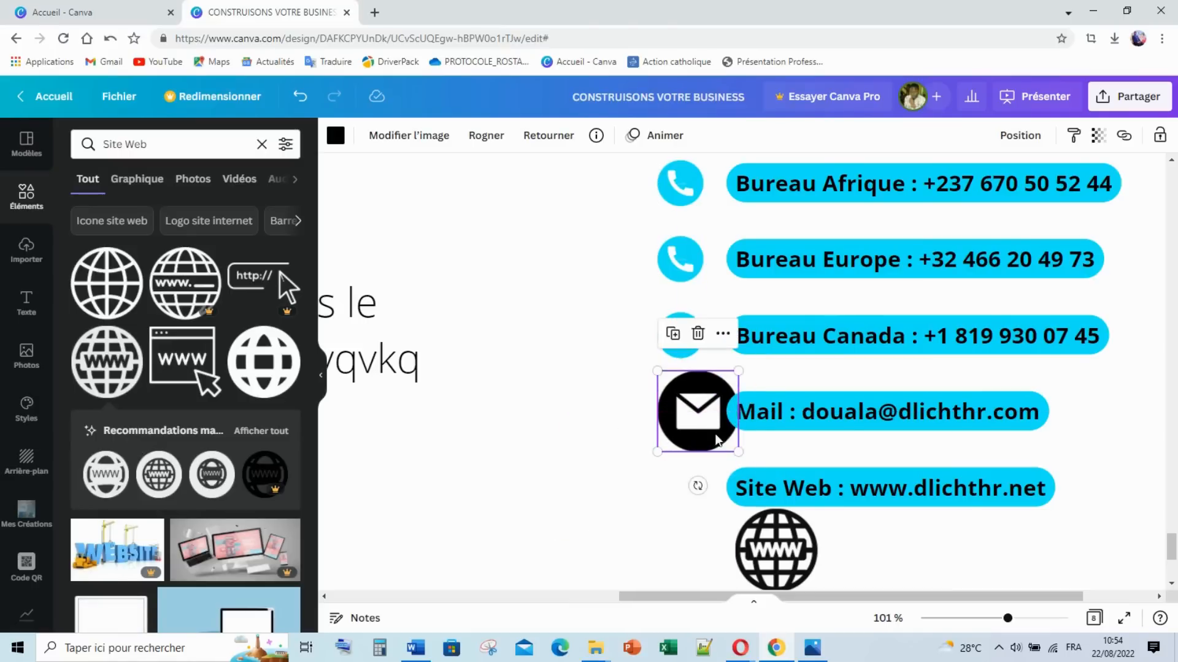
pyautogui.moveTo(738, 452); pyautogui.dragTo(681, 405)
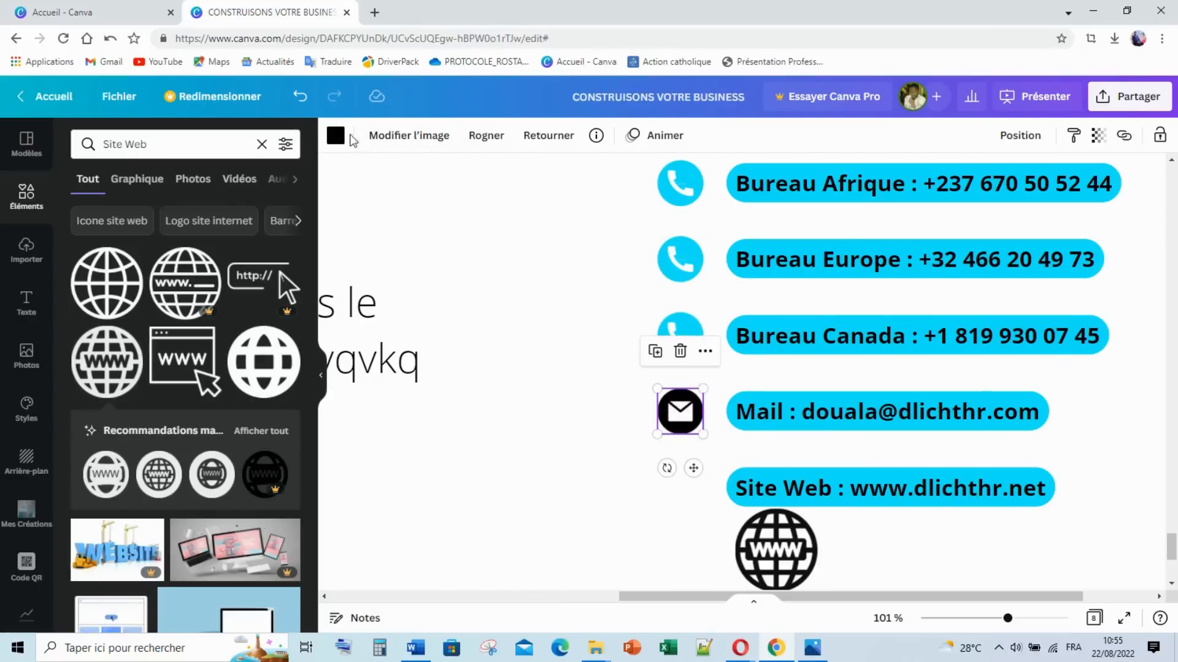
pyautogui.click(200, 358)
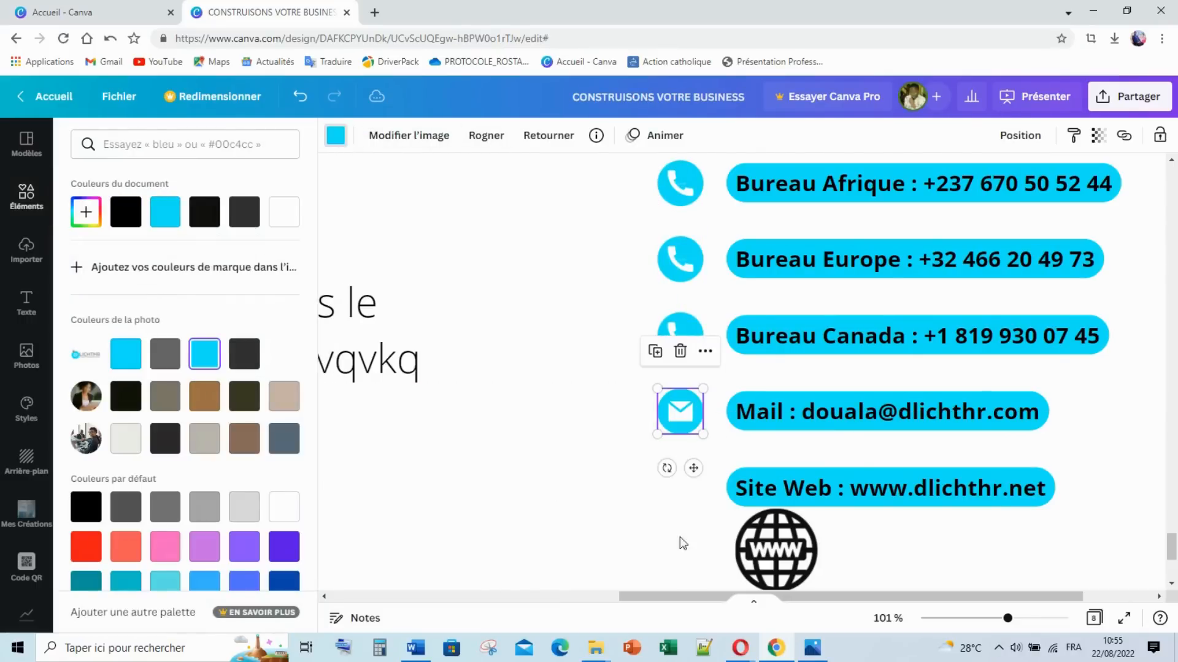
# Step: Place the globe beside Site Web, shrink it to match the other icons, and recolour it cyan
pyautogui.moveTo(777, 554); pyautogui.dragTo(702, 487)
pyautogui.moveTo(740, 527); pyautogui.dragTo(677, 475)
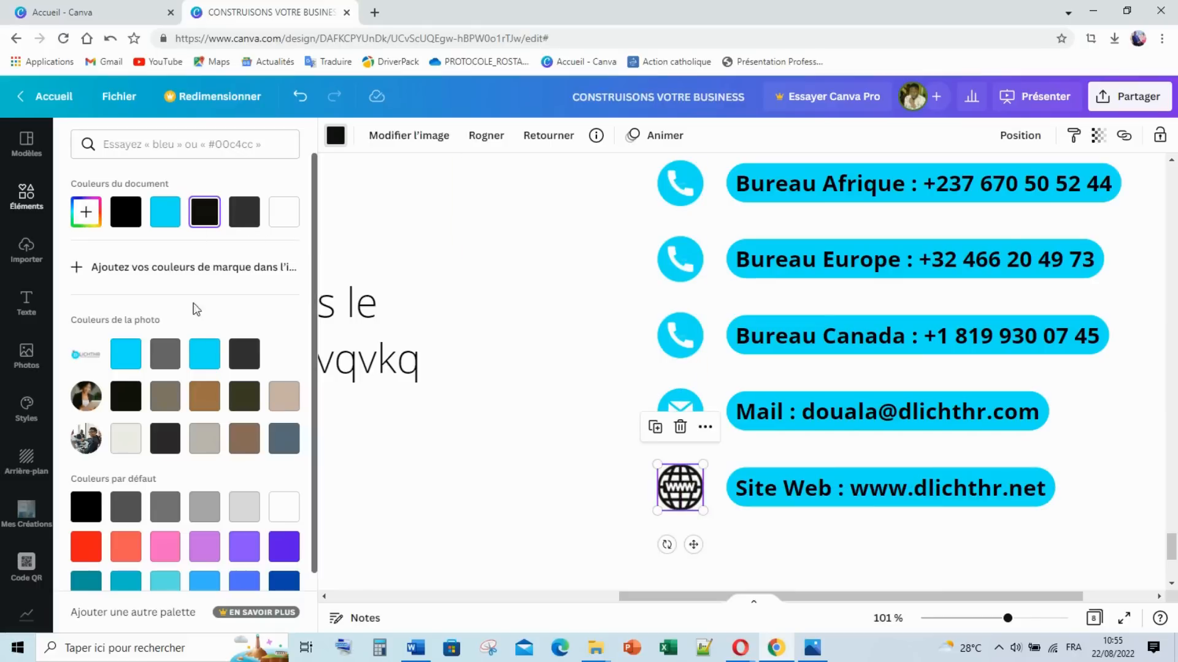
pyautogui.click(218, 350)
pyautogui.click(512, 393)
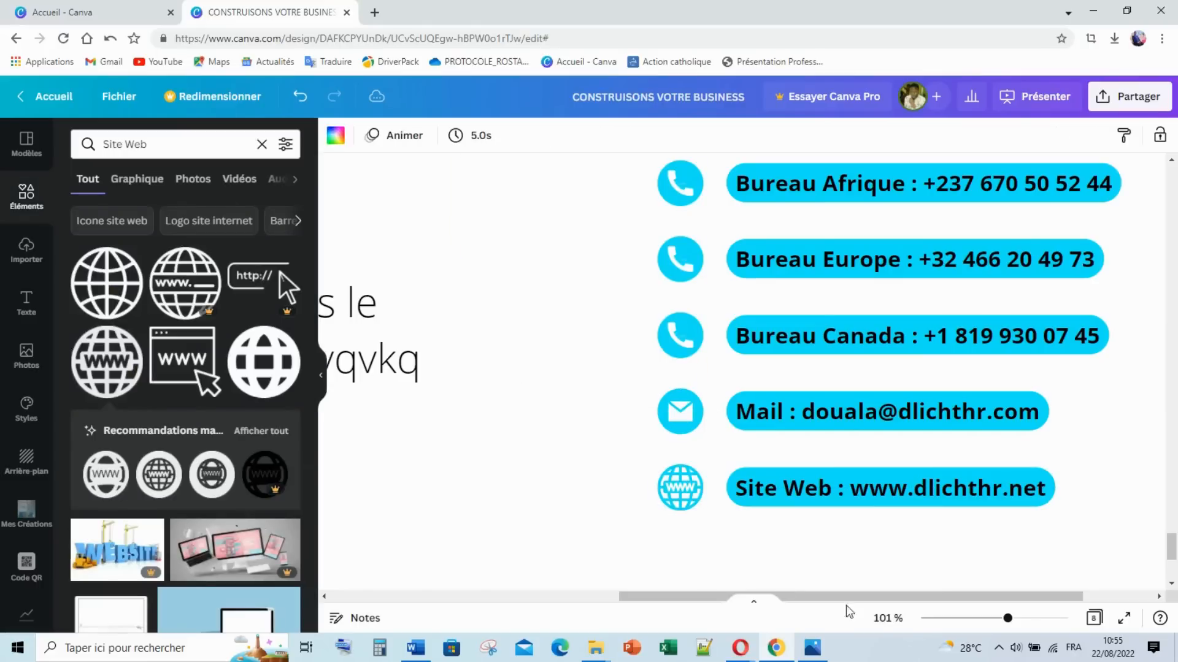
# Step: Zoom out to 39% and marquee-select page 8's title, body text and contact lines
pyautogui.click(972, 619)
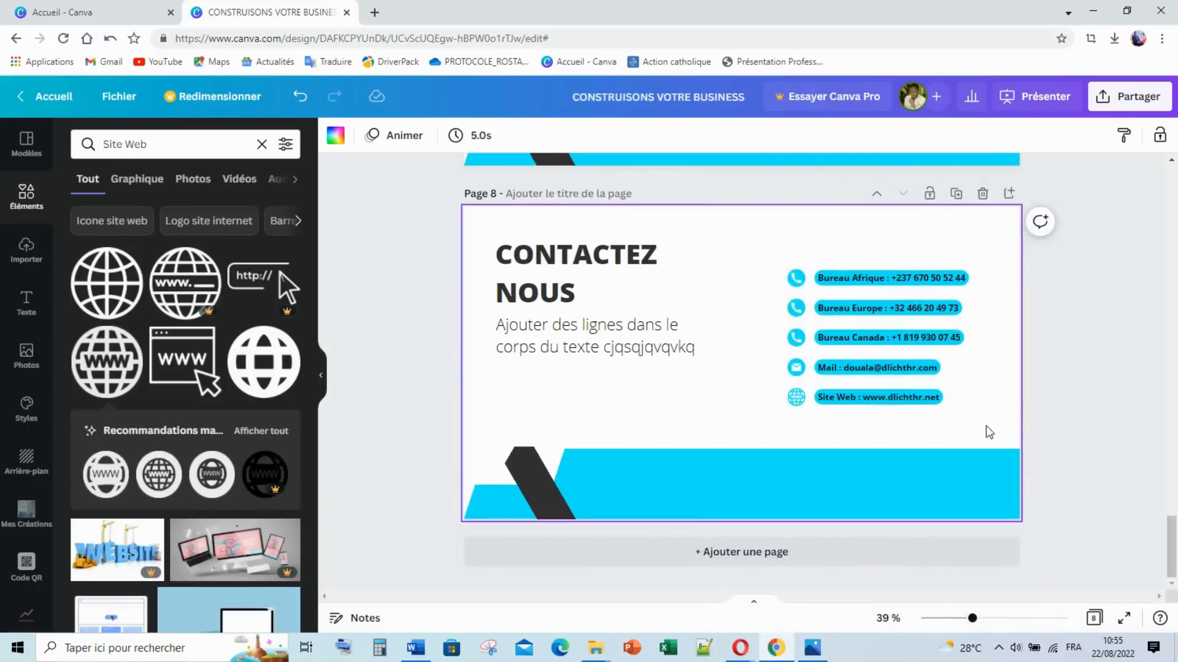
pyautogui.click(1104, 360)
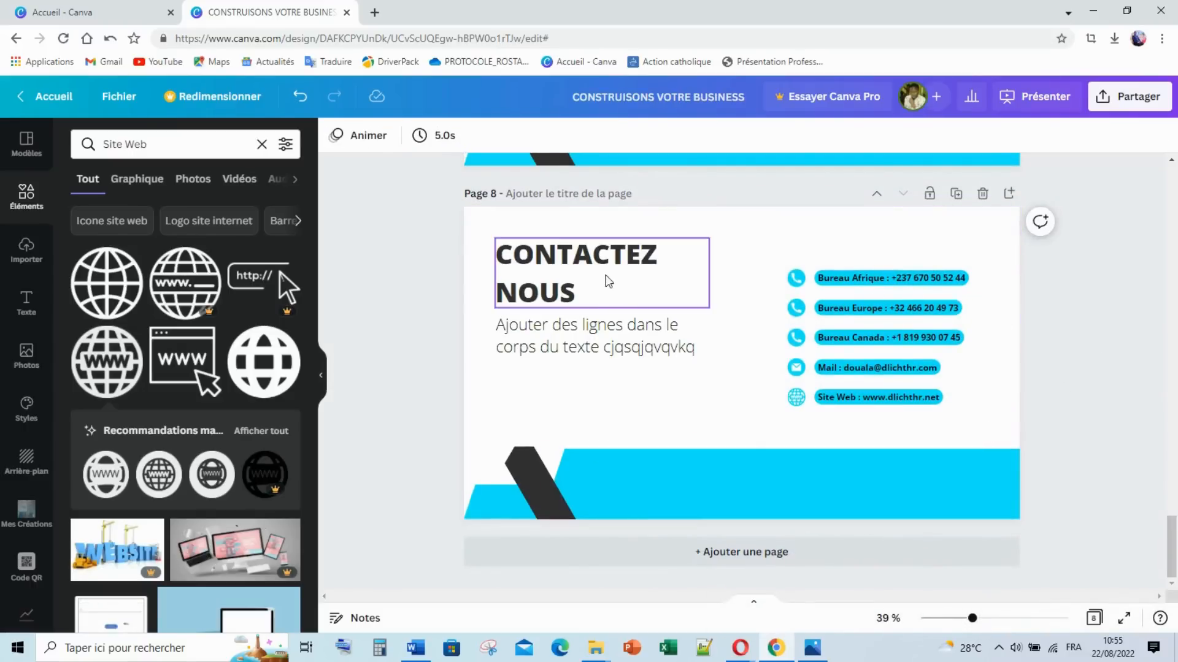
pyautogui.scroll(3, 679, 215)
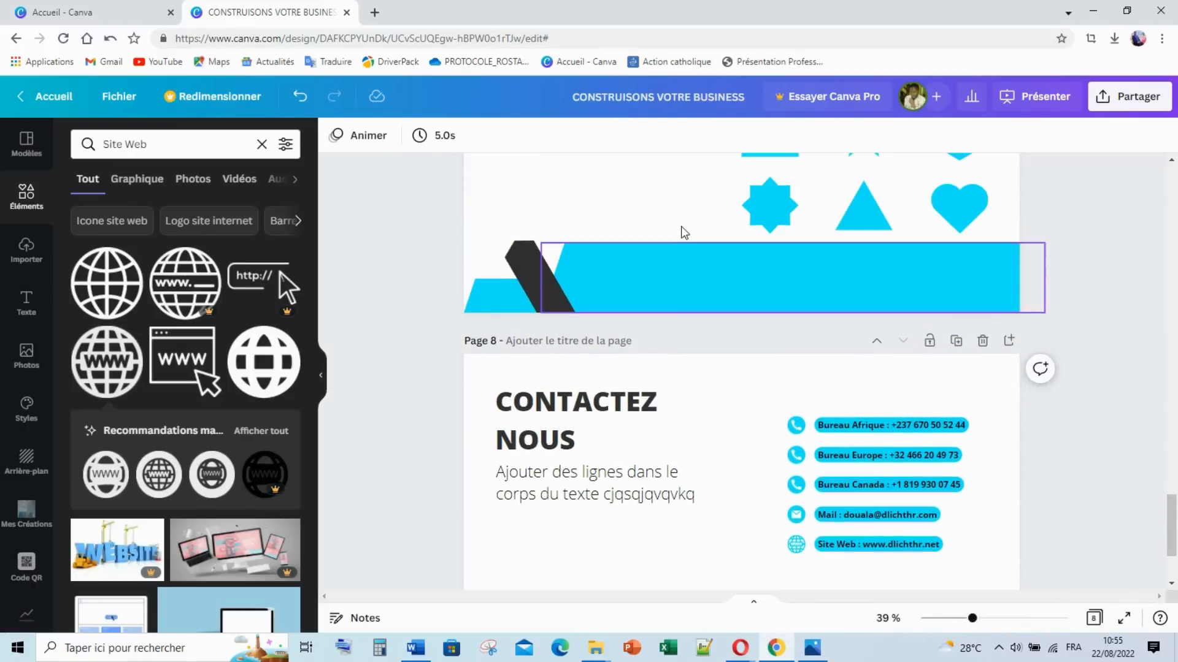
pyautogui.click(681, 273)
pyautogui.scroll(-2, 686, 368)
pyautogui.moveTo(431, 302); pyautogui.dragTo(1034, 621)
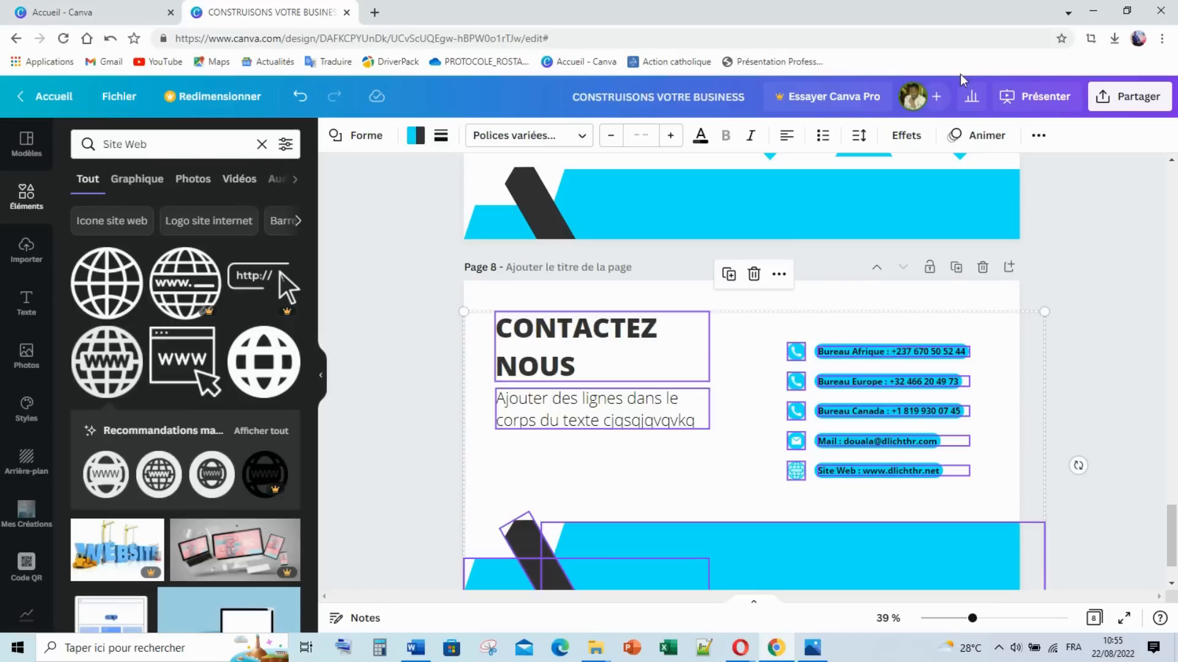
# Step: Apply the Lever entrance animation to the selection and collapse the side panel
pyautogui.click(981, 136)
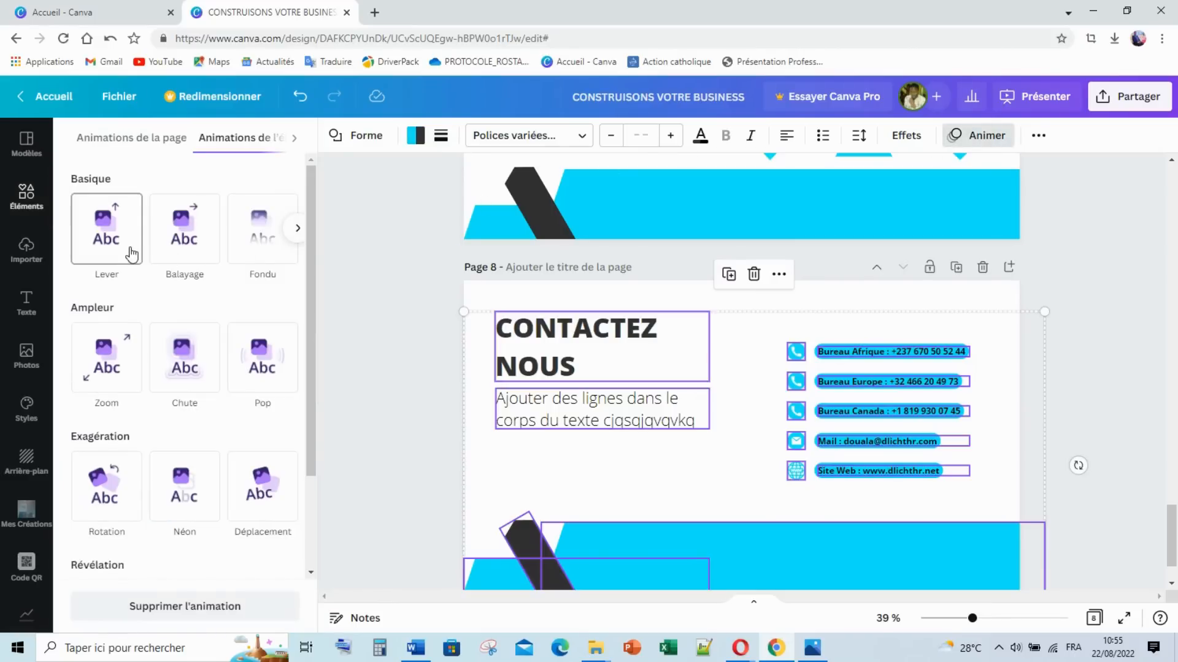
pyautogui.click(132, 261)
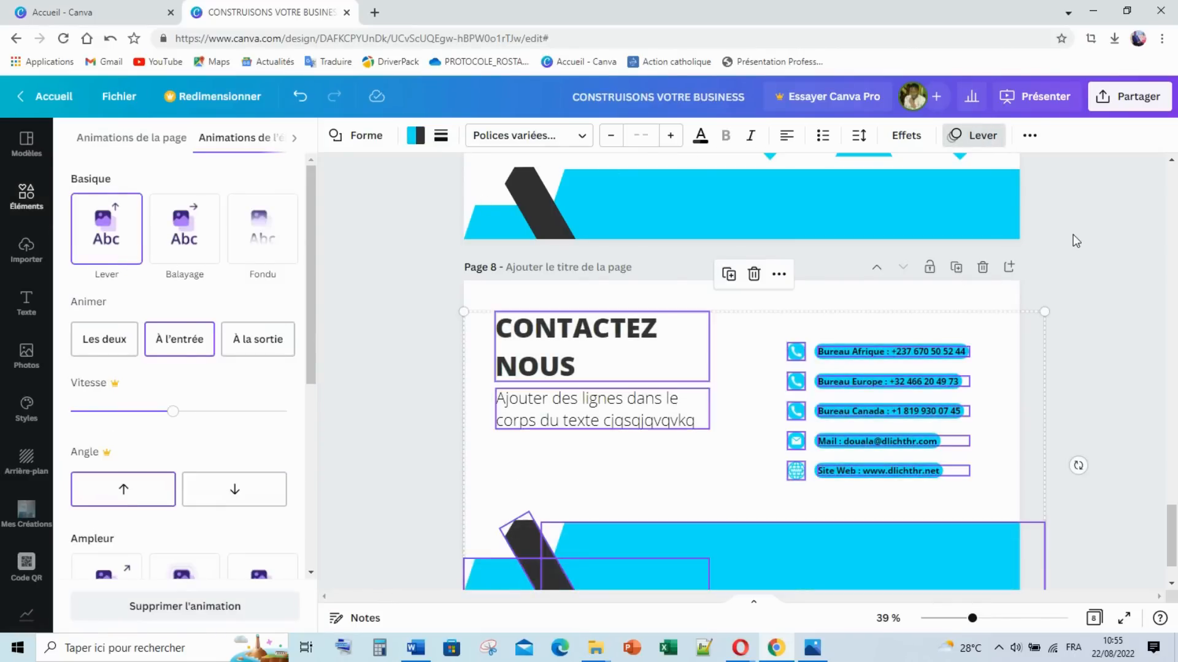
pyautogui.click(1072, 235)
pyautogui.click(918, 215)
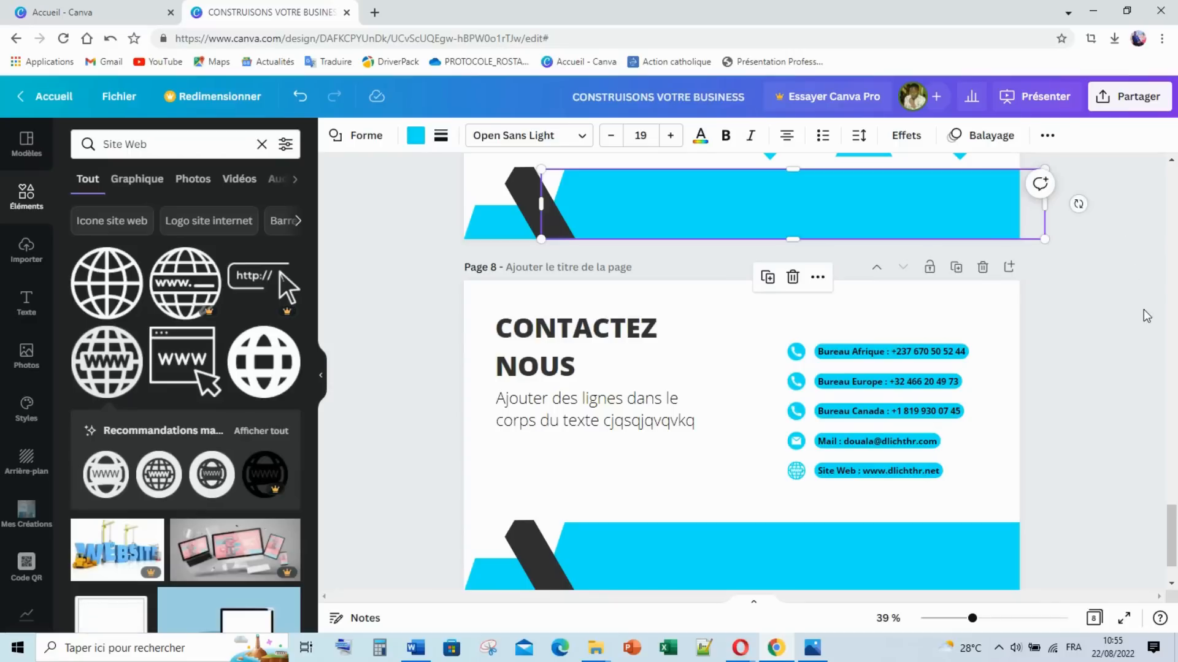
pyautogui.click(1114, 323)
pyautogui.click(320, 375)
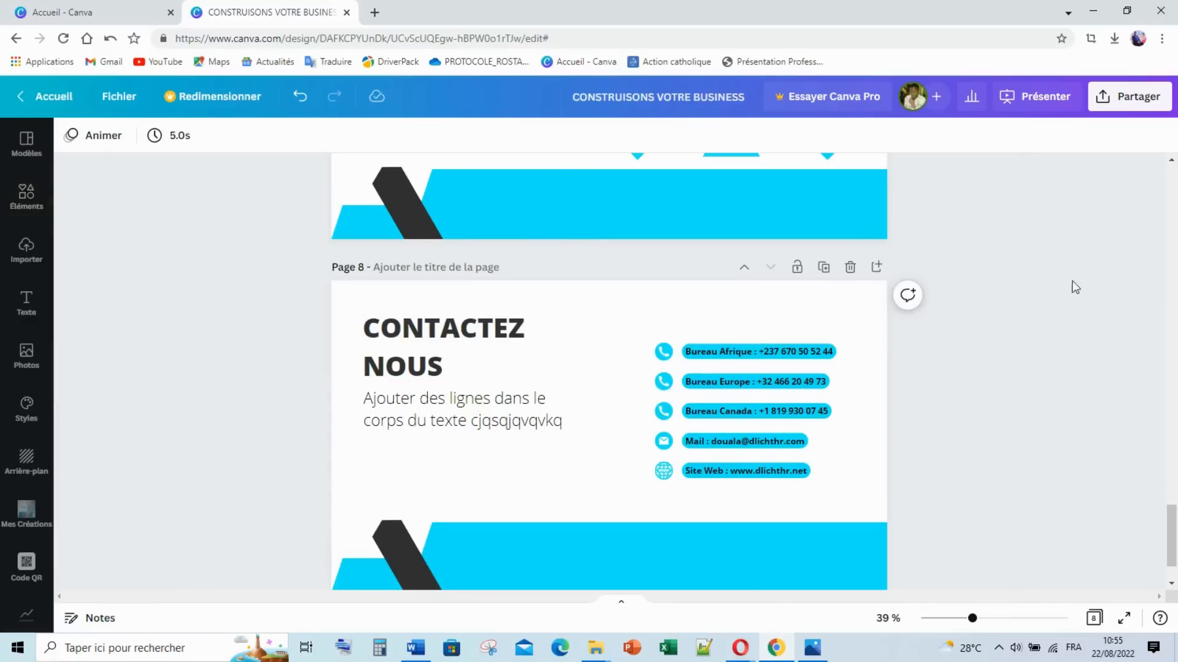
# Step: Append ' P' to the design title and start the Standard full-screen presentation
pyautogui.scroll(4, 1079, 276)
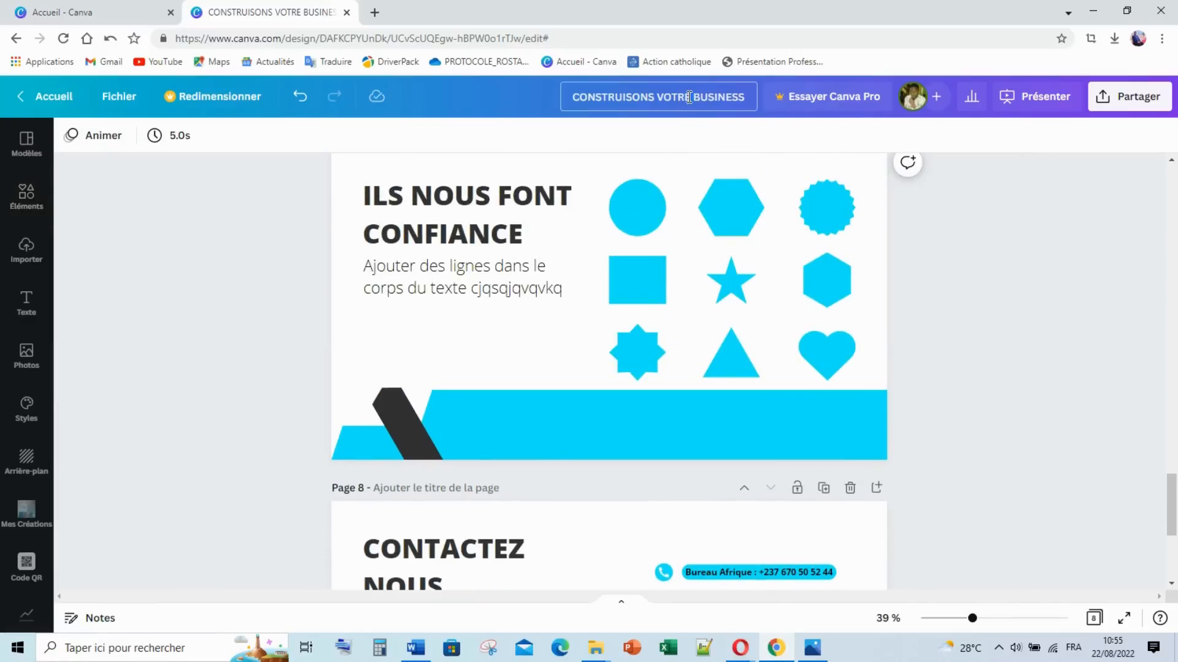
pyautogui.click(745, 93)
pyautogui.write('P')
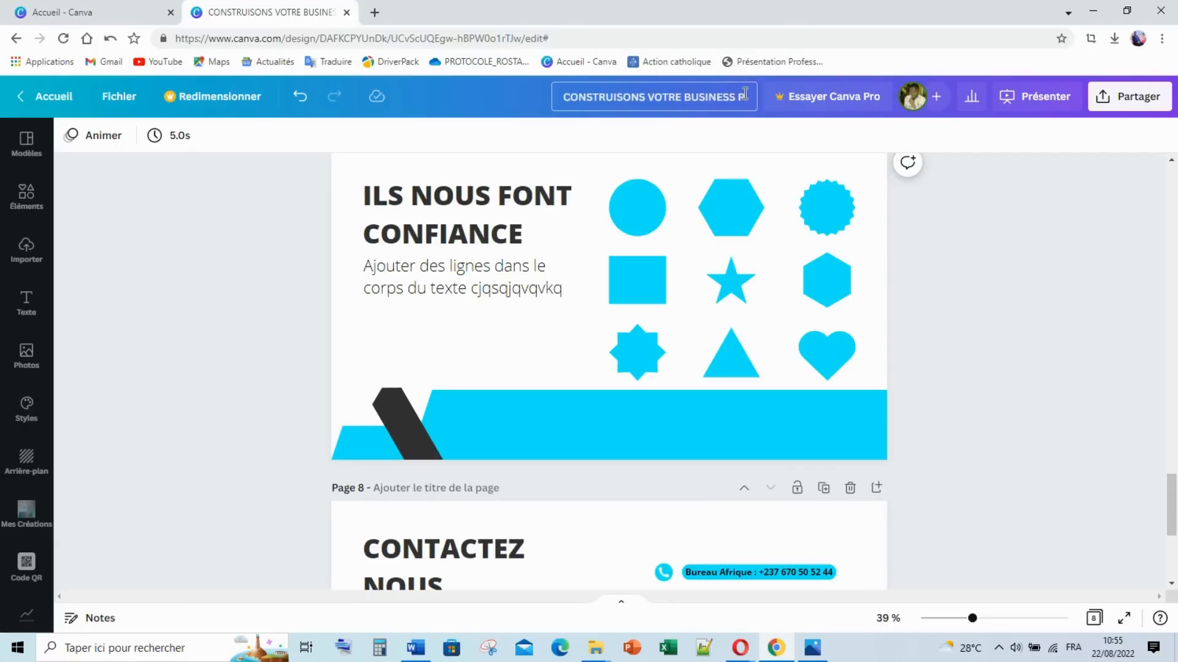
pyautogui.press('Return')
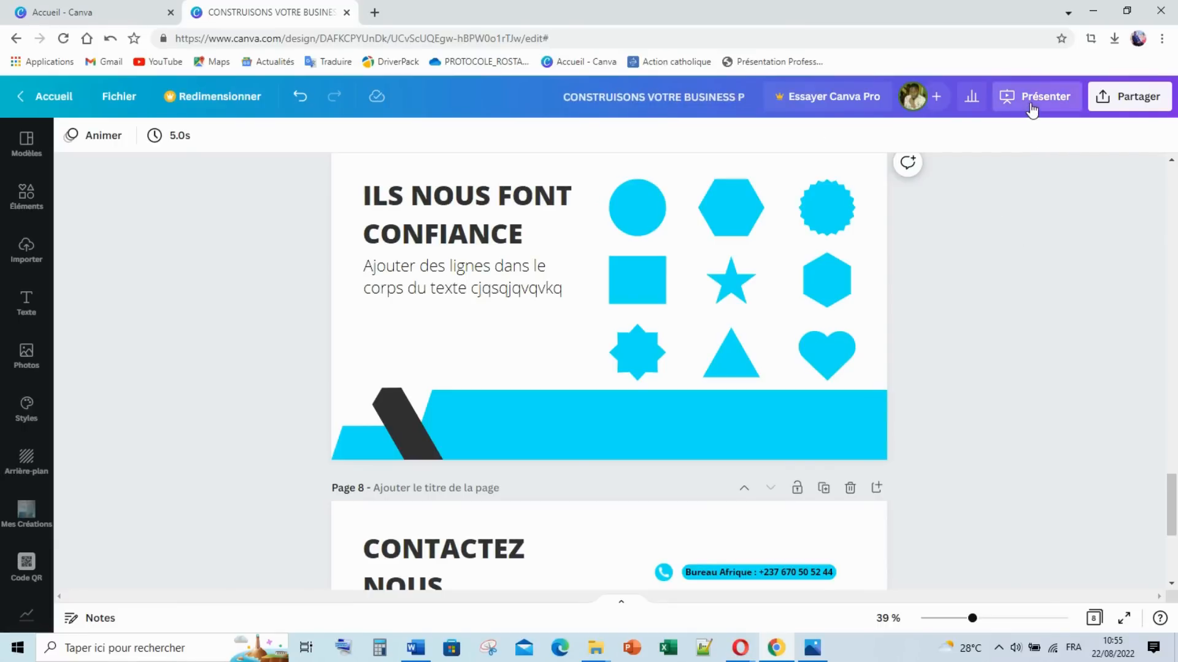
pyautogui.click(1032, 110)
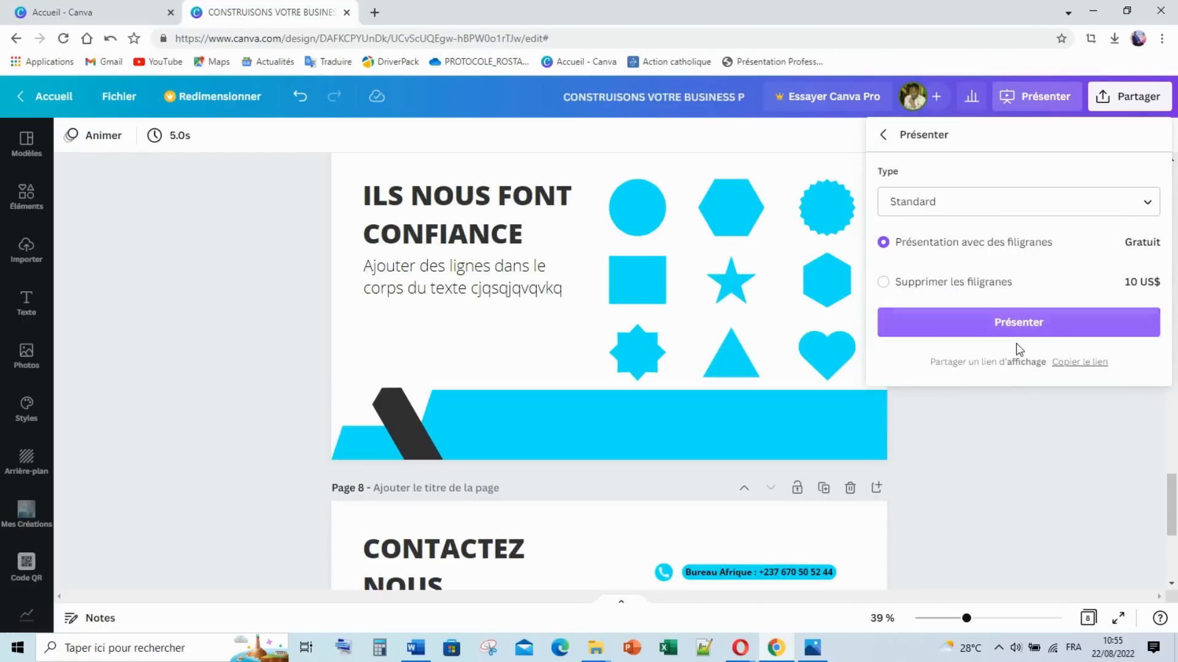
pyautogui.click(1034, 323)
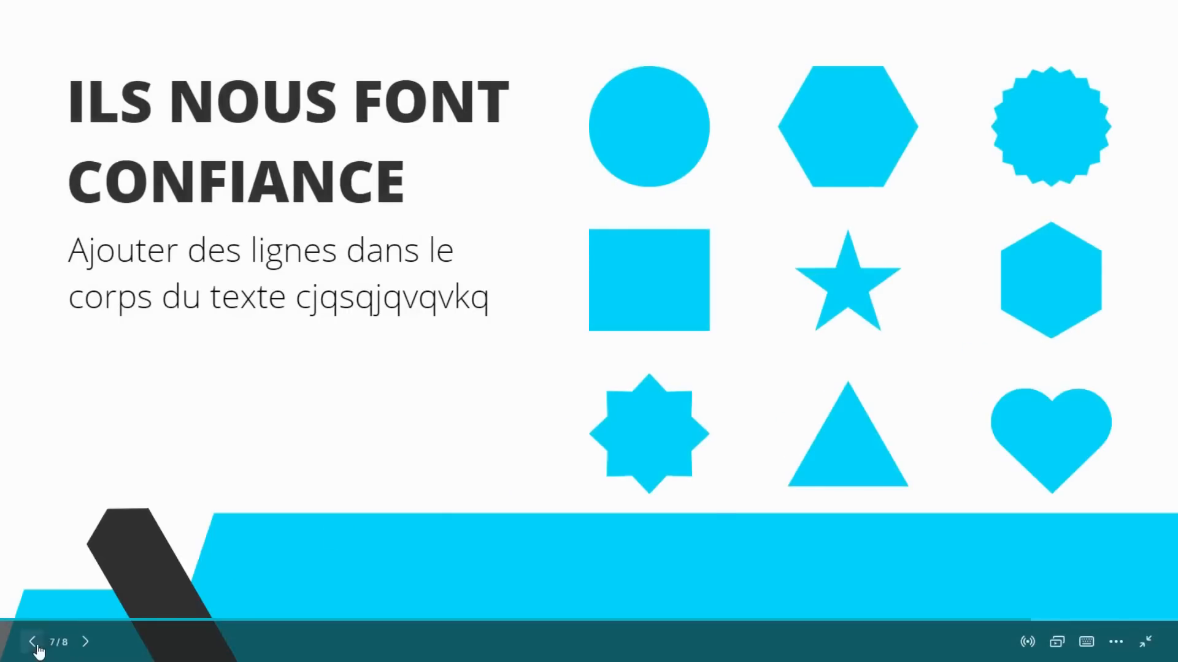
# Step: Go back to slide 1, then advance through SOMMAIRE to slide 4, A PROPOS DE NOUS
pyautogui.click(36, 649)
pyautogui.click(36, 649)
pyautogui.click(37, 649)
pyautogui.click(37, 649)
pyautogui.click(36, 648)
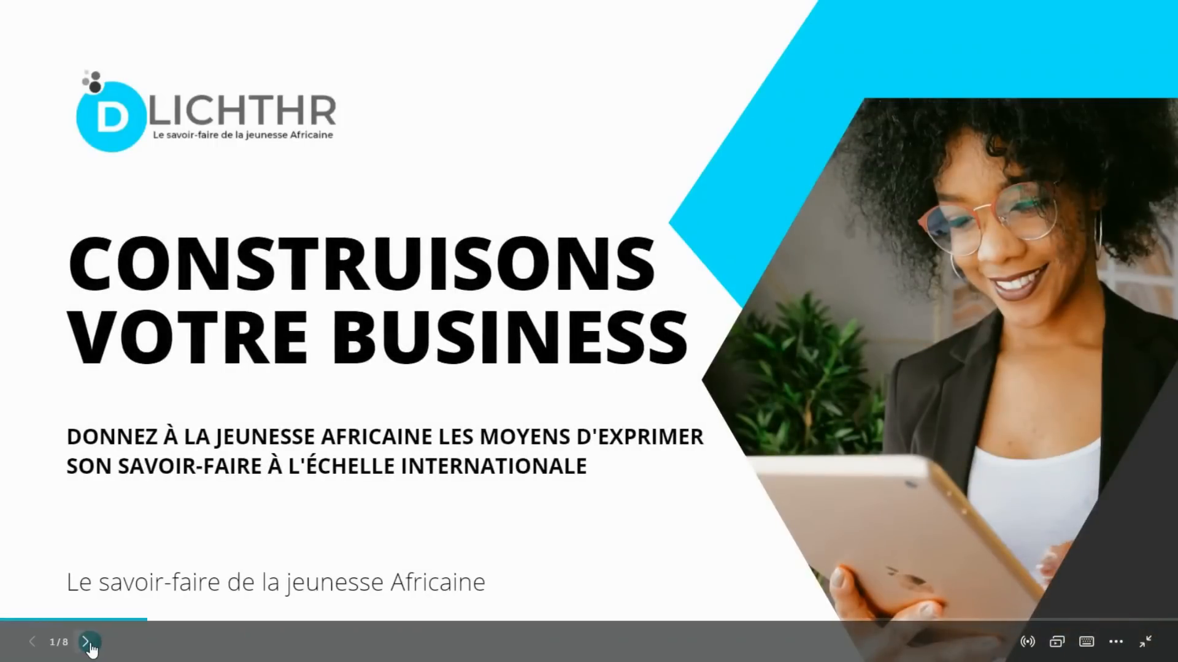
pyautogui.click(87, 644)
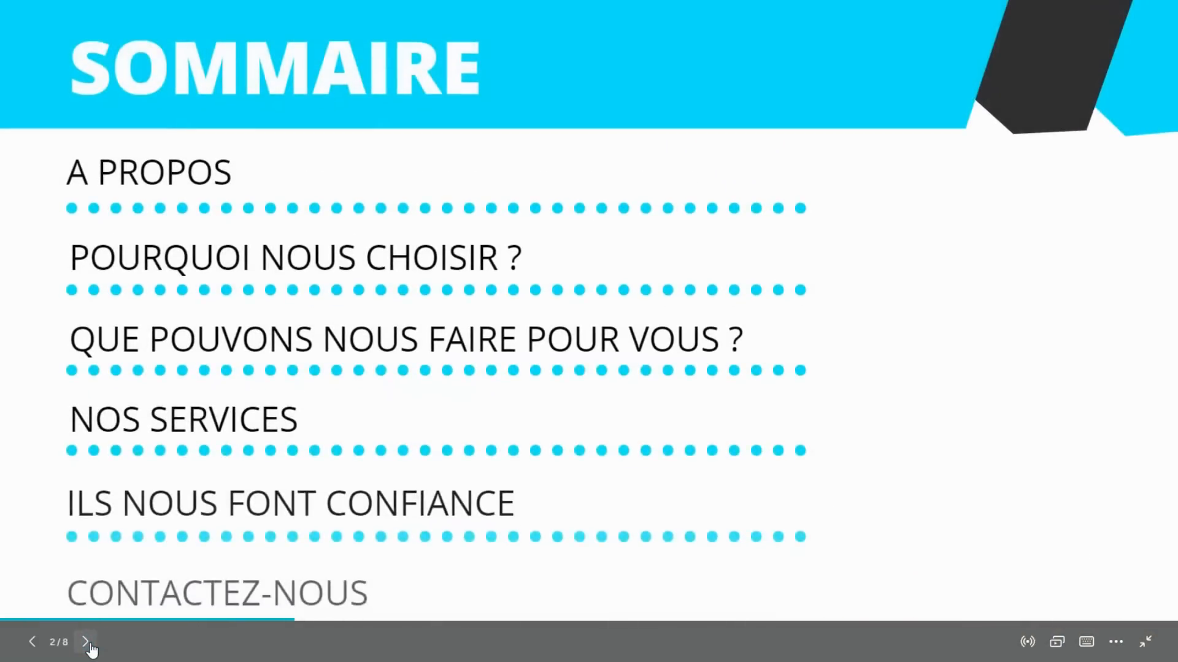
pyautogui.click(87, 644)
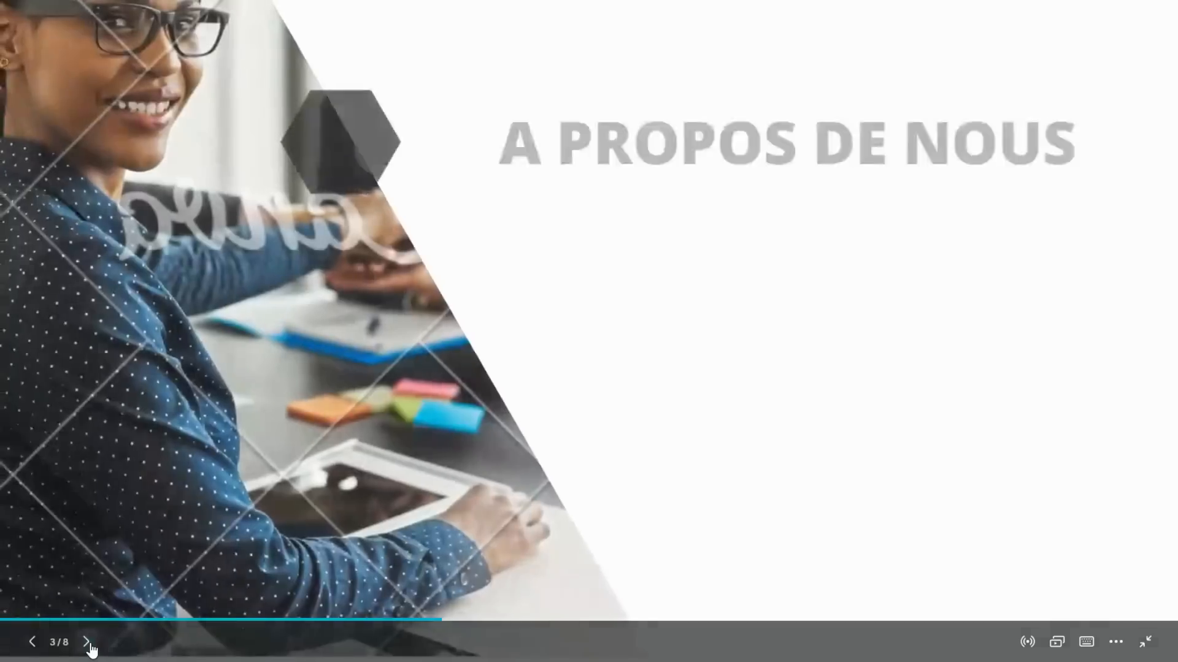
pyautogui.click(88, 643)
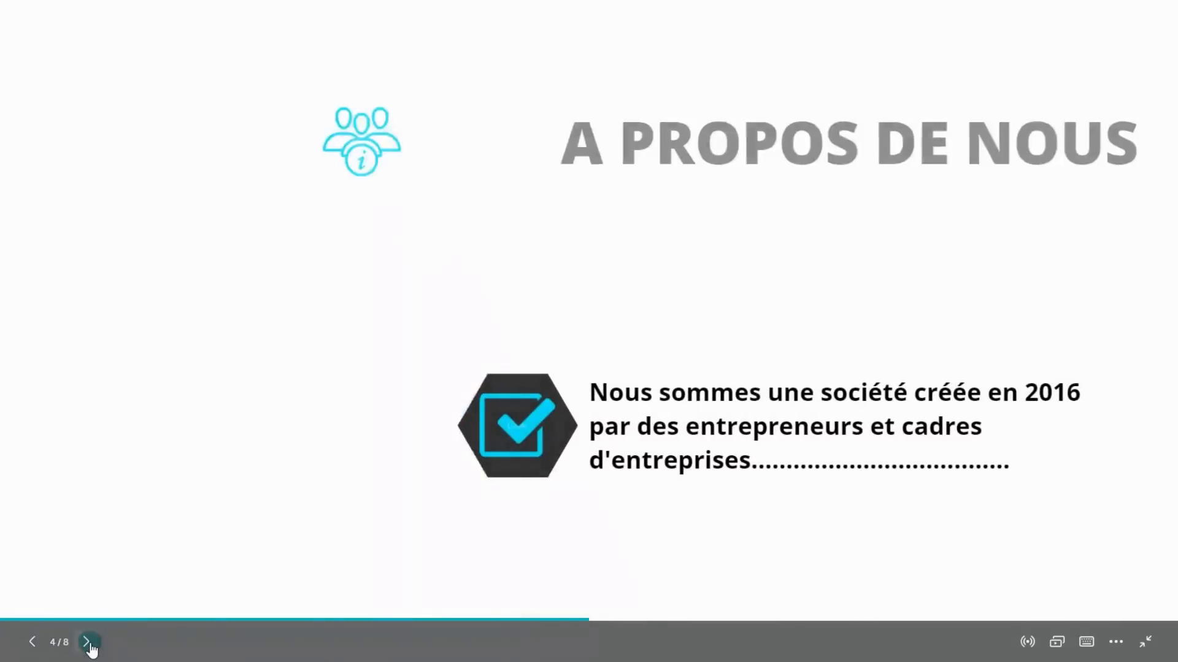